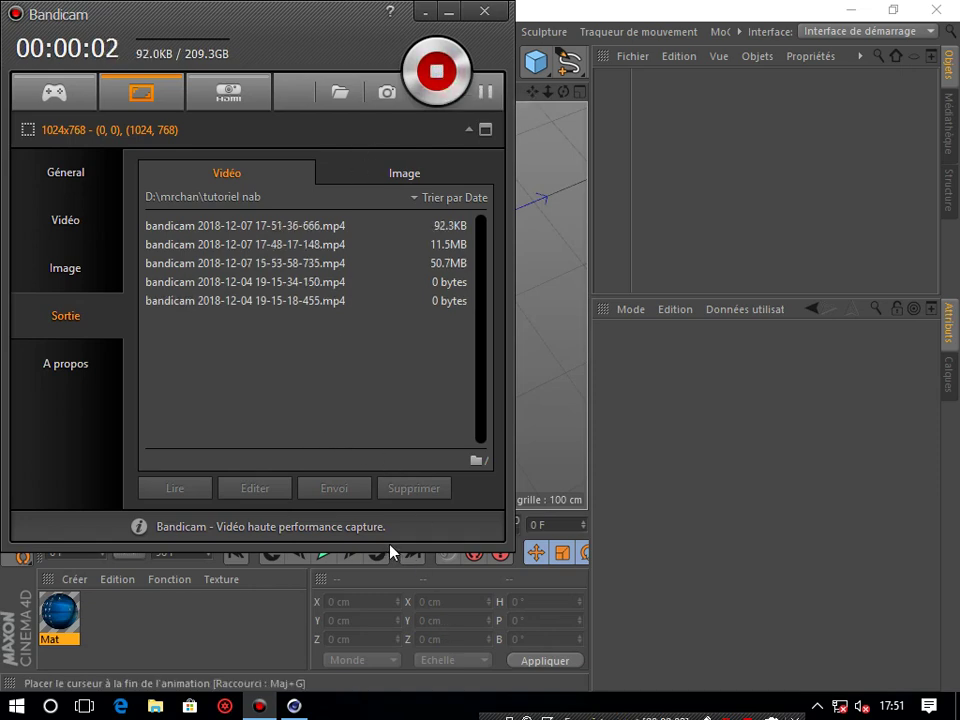
Step: Hide the recorder and delete the Mat material from the Material Manager
{"action": "left_click", "coordinate": [449, 14]}
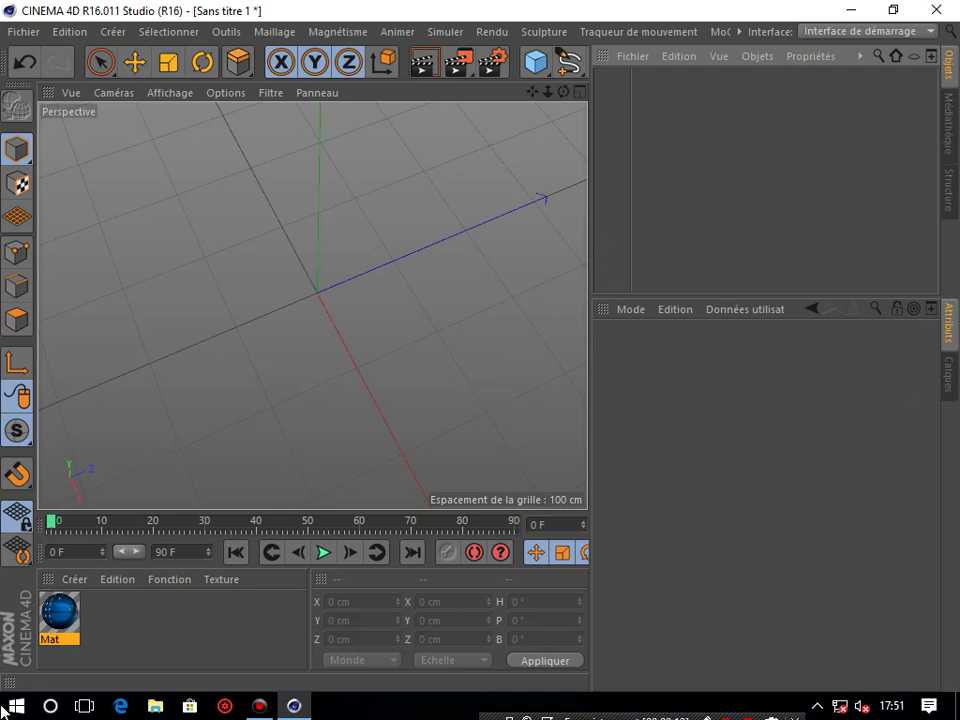
{"action": "left_click", "coordinate": [64, 622]}
{"action": "key", "text": "Delete"}
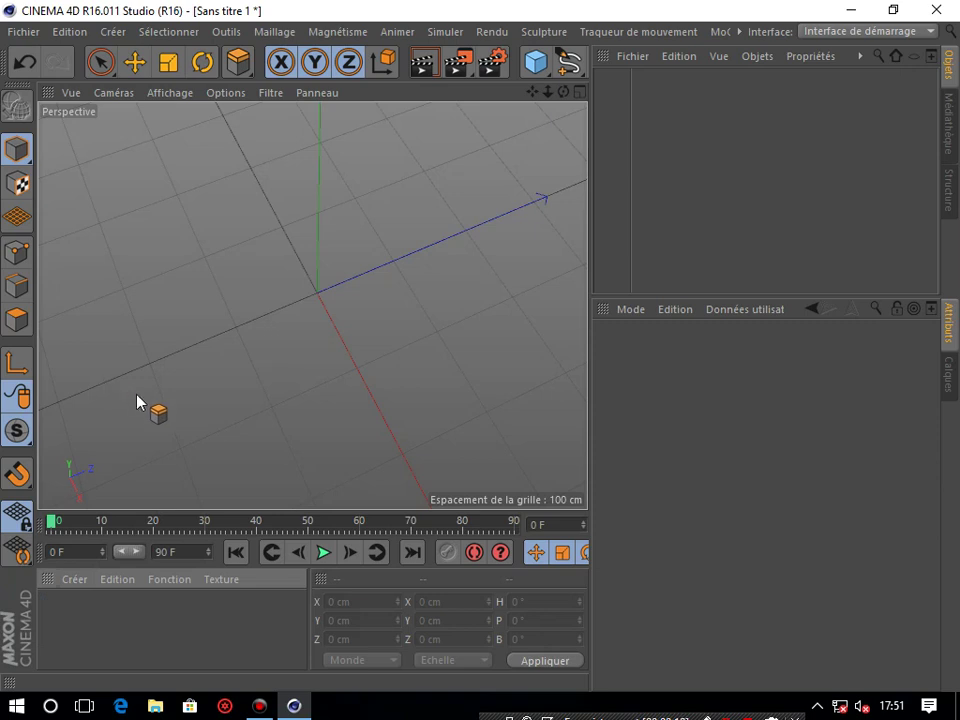
{"action": "left_click", "coordinate": [18, 30]}
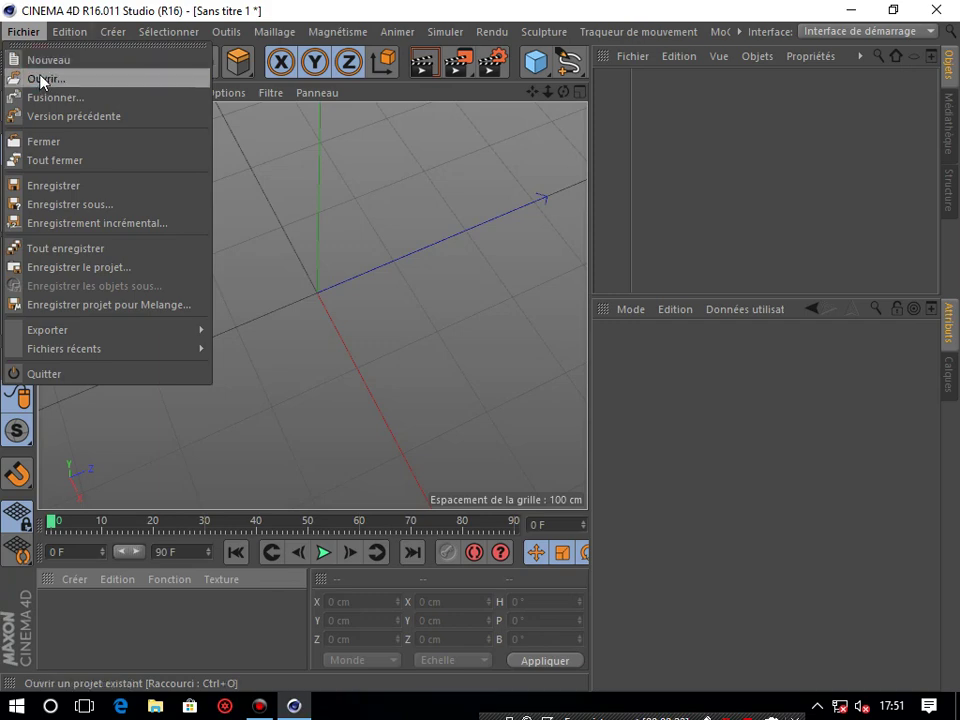
Step: Open pcc portable.c4d from the mrchan > pcc portable folder
{"action": "left_click", "coordinate": [41, 79]}
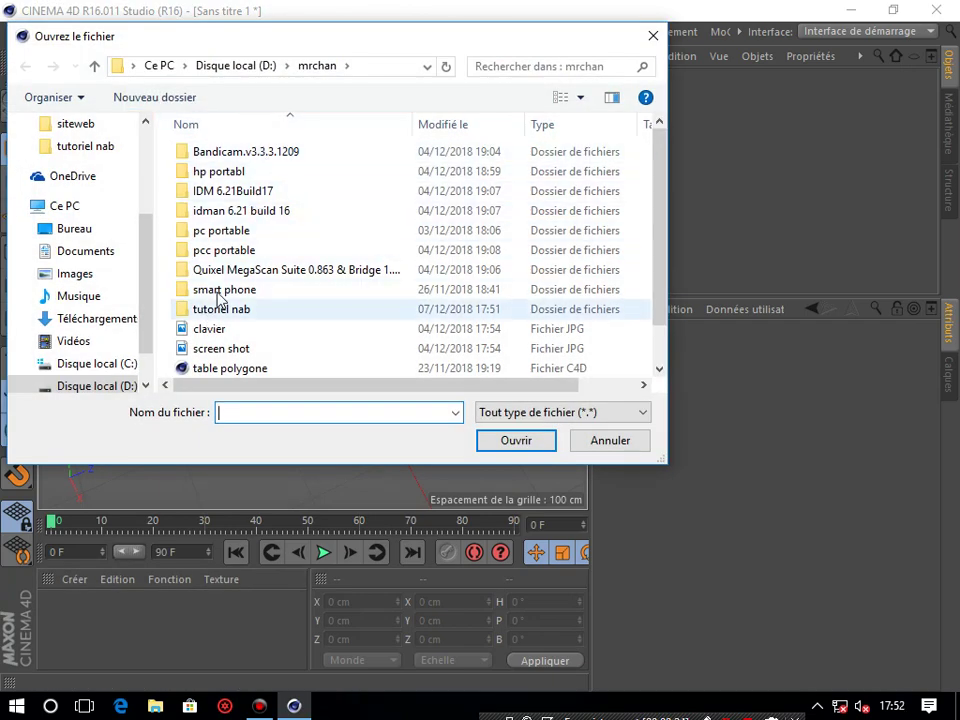
{"action": "double_click", "coordinate": [231, 230]}
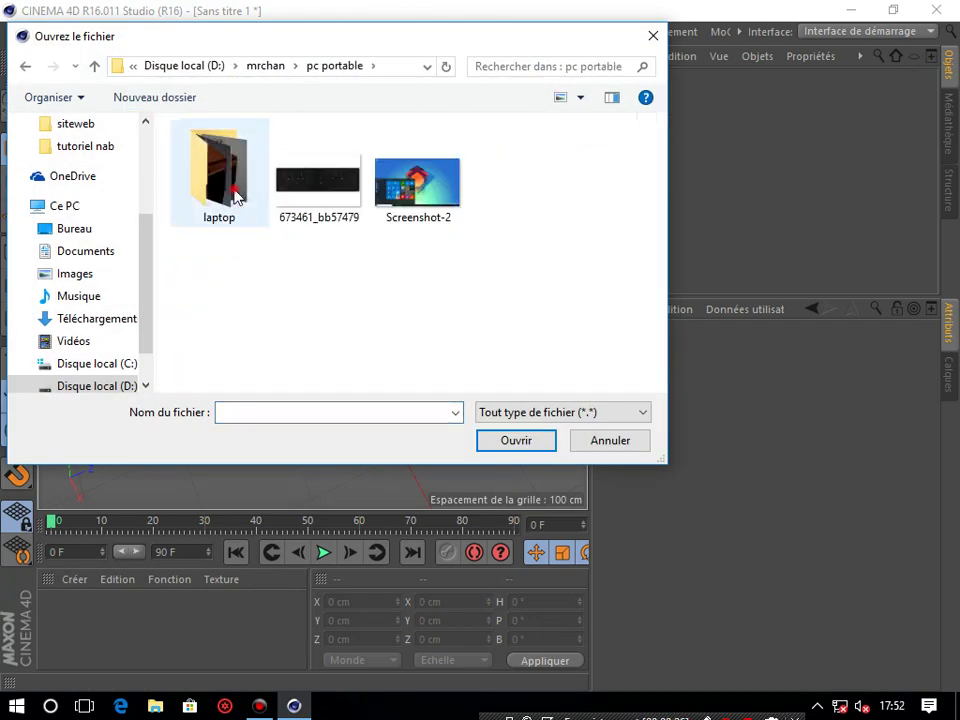
{"action": "double_click", "coordinate": [231, 197]}
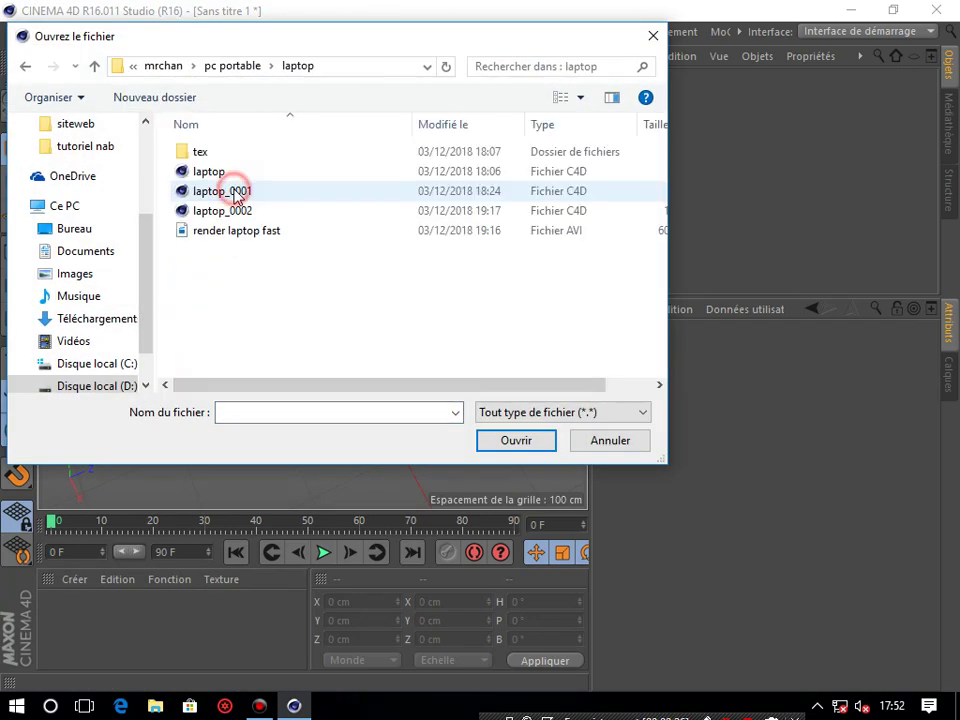
{"action": "left_click", "coordinate": [257, 233]}
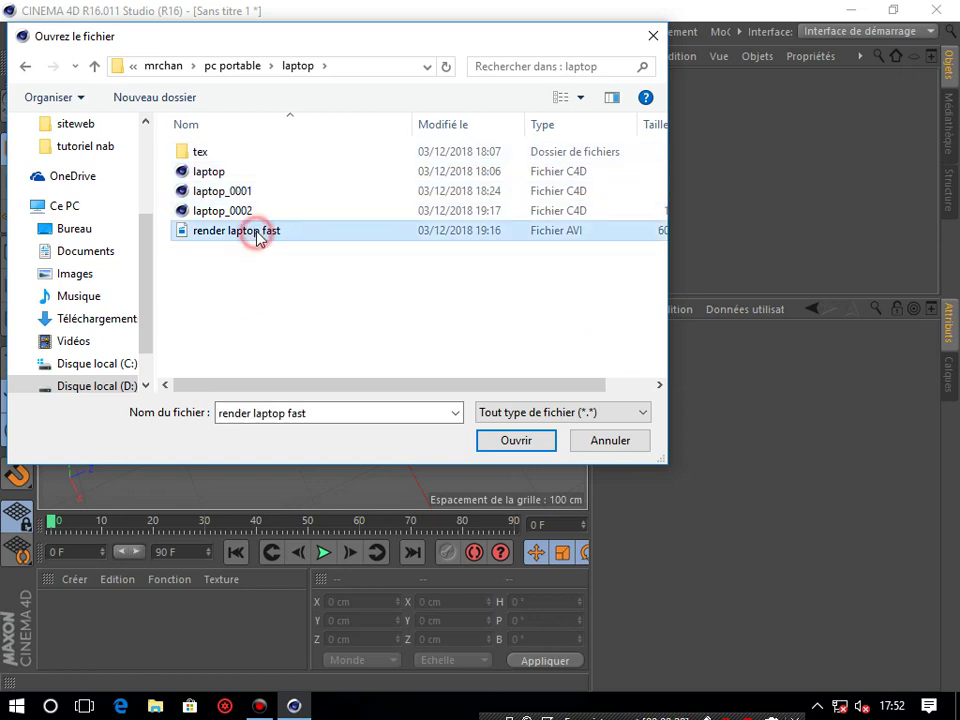
{"action": "left_click", "coordinate": [23, 66]}
{"action": "left_click", "coordinate": [25, 66]}
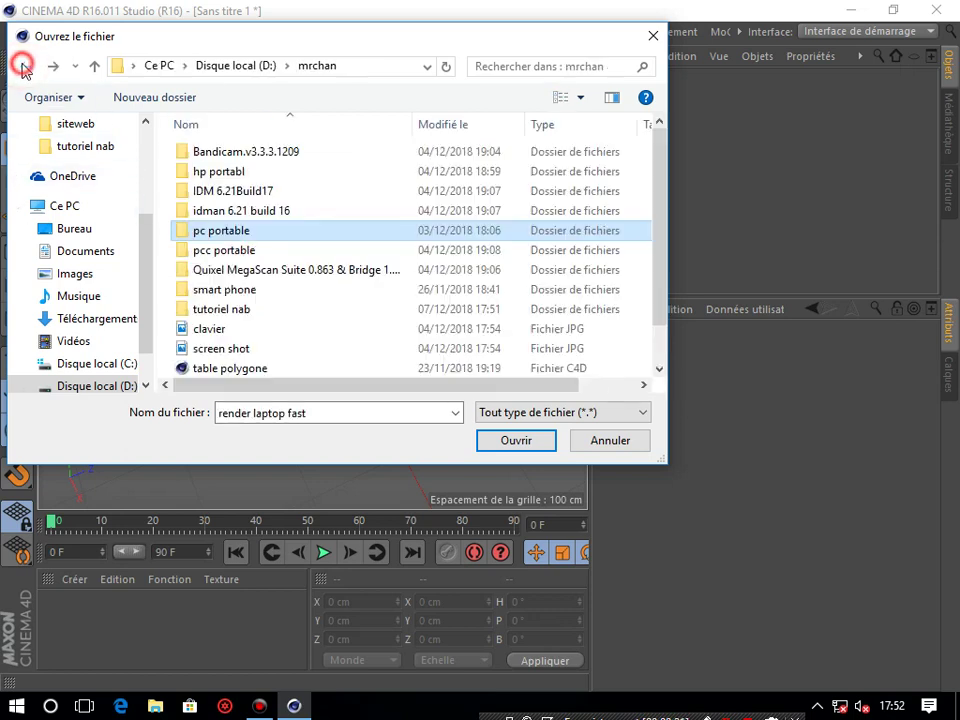
{"action": "double_click", "coordinate": [205, 251]}
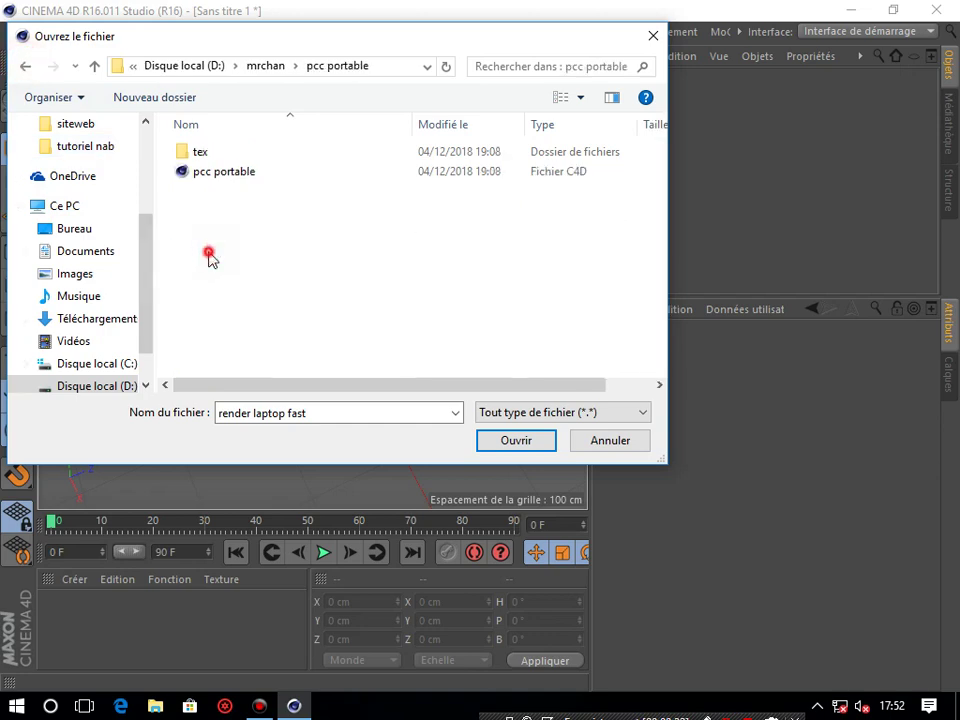
{"action": "double_click", "coordinate": [212, 175]}
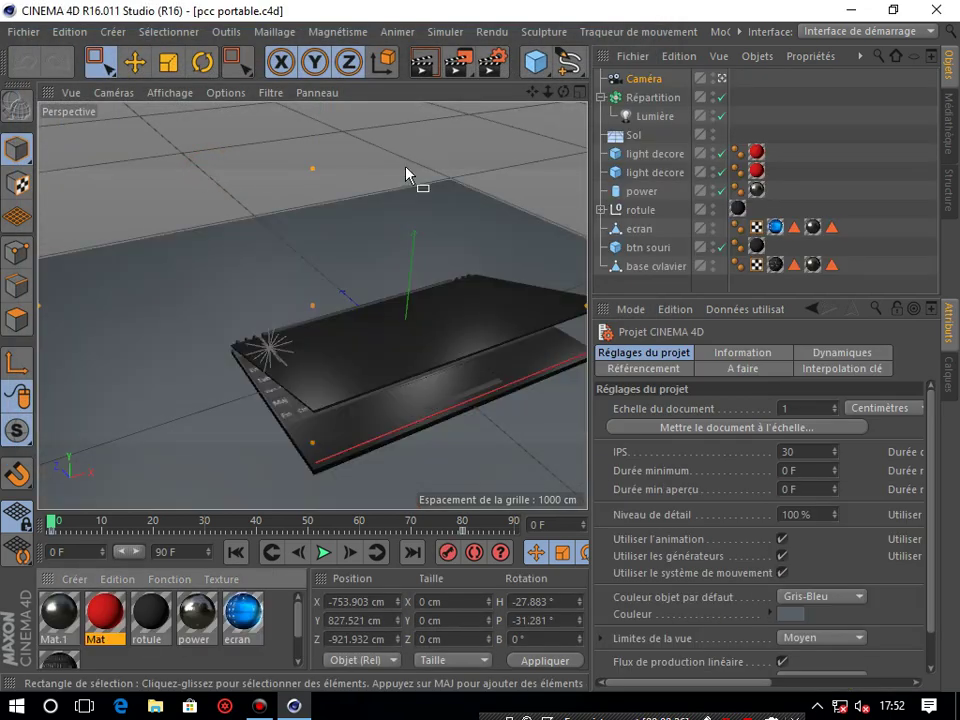
Step: Play the laptop's lid-opening animation twice over the 90-frame timeline, ending back at frame 0
{"action": "left_click_drag", "start_coordinate": [564, 92], "coordinate": [455, 205]}
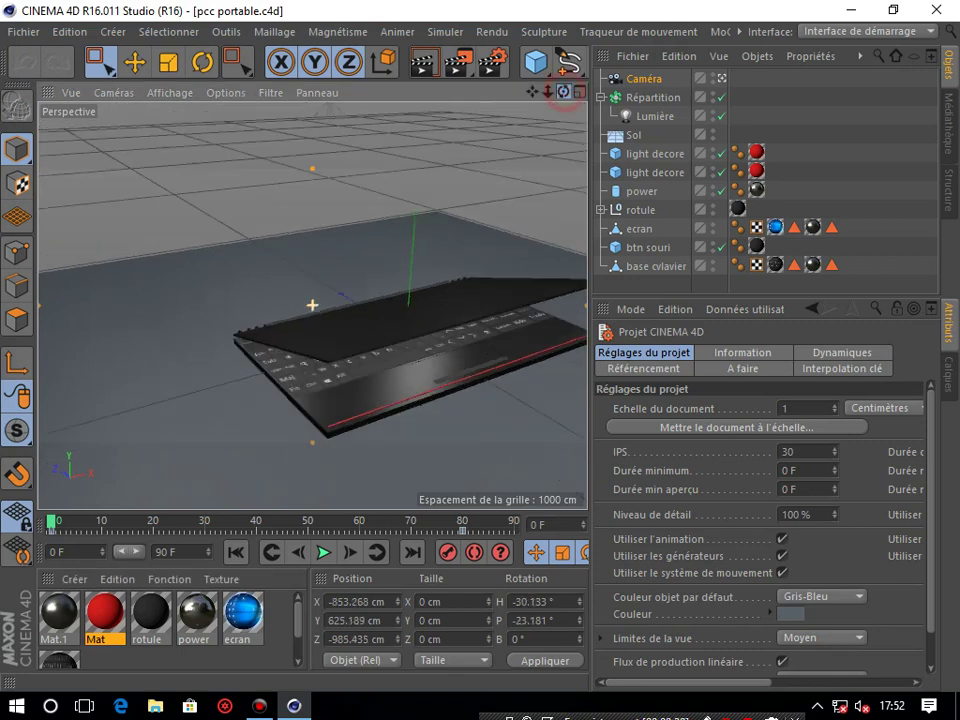
{"action": "left_click", "coordinate": [240, 553]}
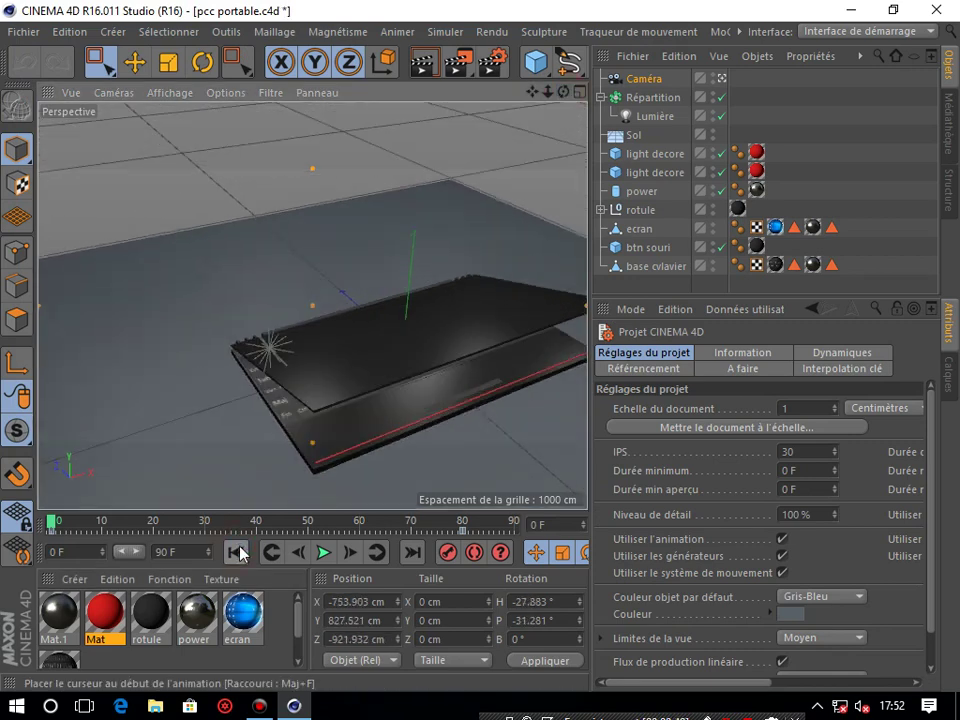
{"action": "left_click", "coordinate": [324, 553]}
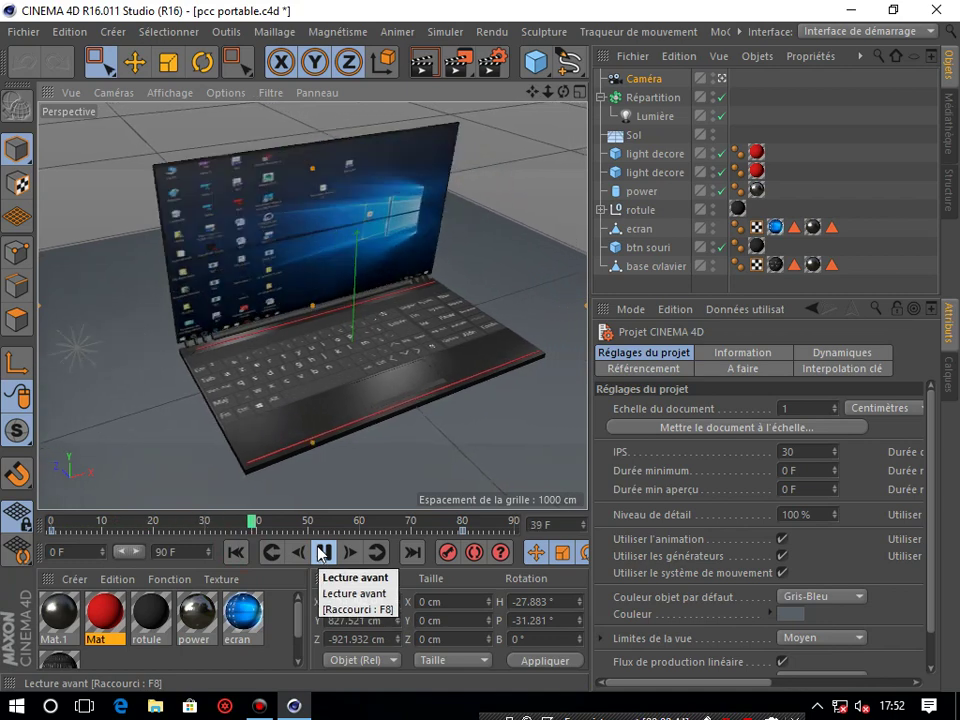
{"action": "left_click", "coordinate": [324, 555]}
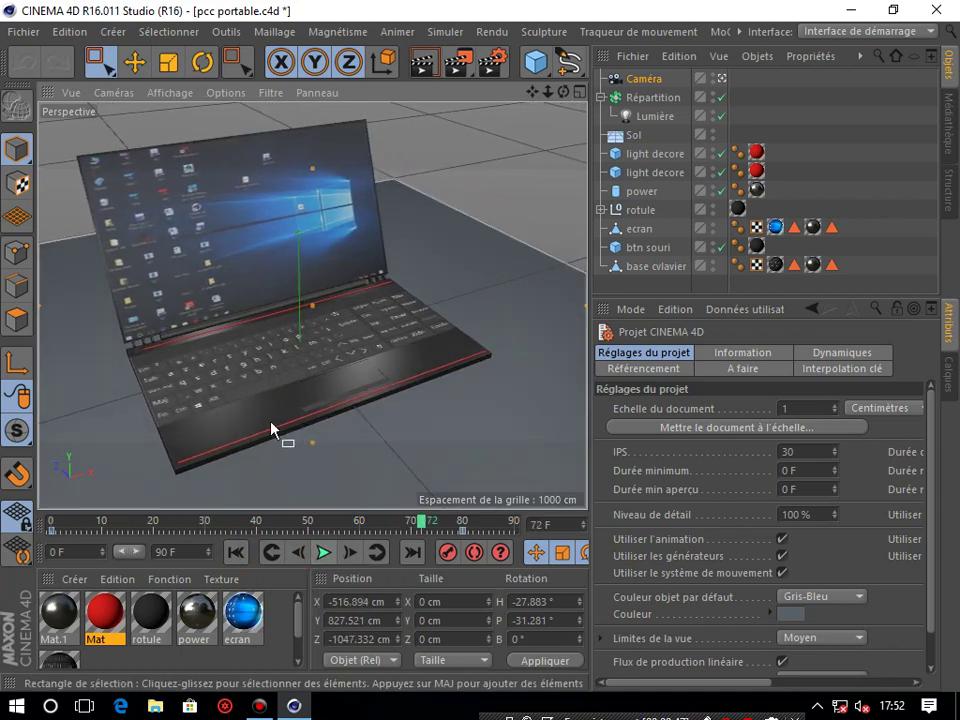
{"action": "left_click", "coordinate": [236, 552]}
{"action": "left_click", "coordinate": [324, 553]}
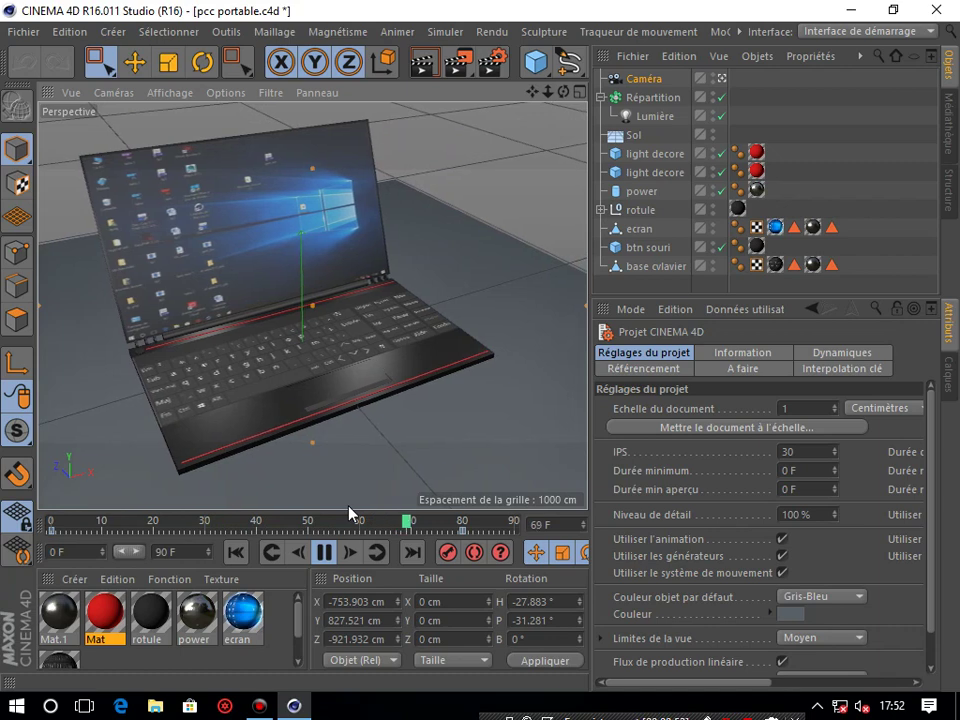
{"action": "left_click", "coordinate": [238, 552]}
{"action": "mouse_move", "coordinate": [532, 92]}
{"action": "left_mouse_down"}
{"action": "mouse_move", "coordinate": [313, 306]}
{"action": "mouse_move", "coordinate": [298, 306]}
{"action": "left_mouse_up"}
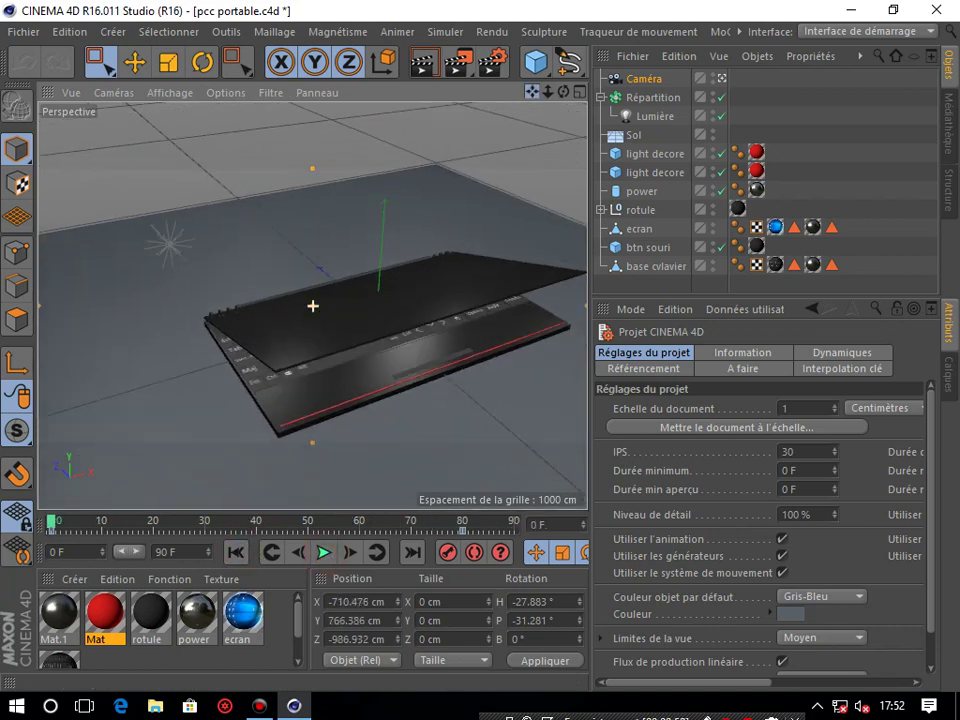
{"action": "left_click", "coordinate": [22, 31]}
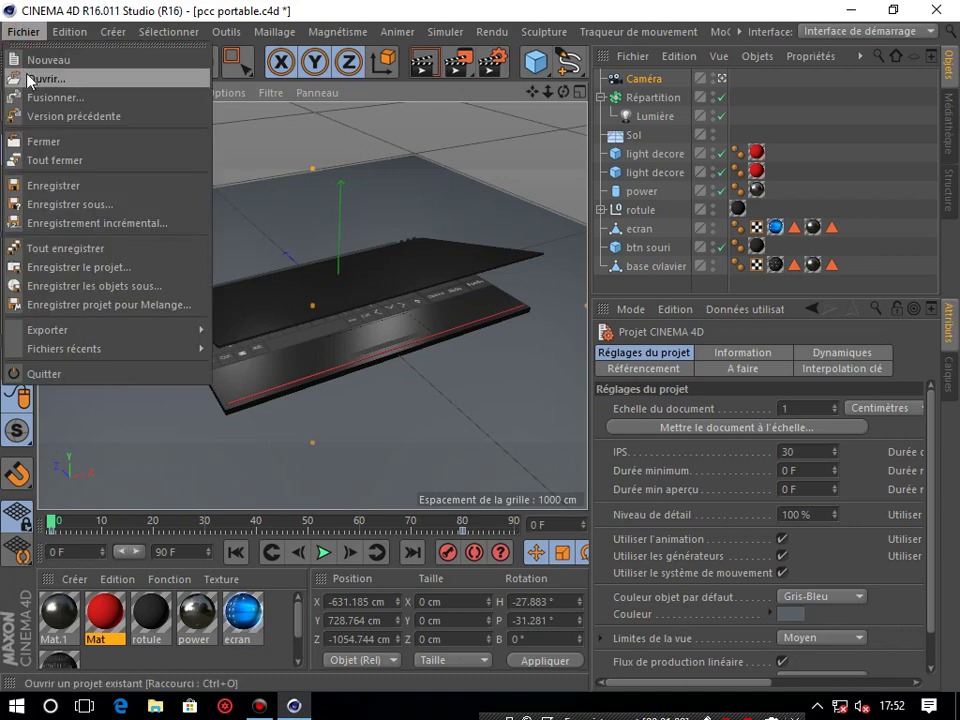
Step: Open laptop_0002.c4d from mrchan > pc portable > laptop and look at the desk scene
{"action": "left_click", "coordinate": [22, 79]}
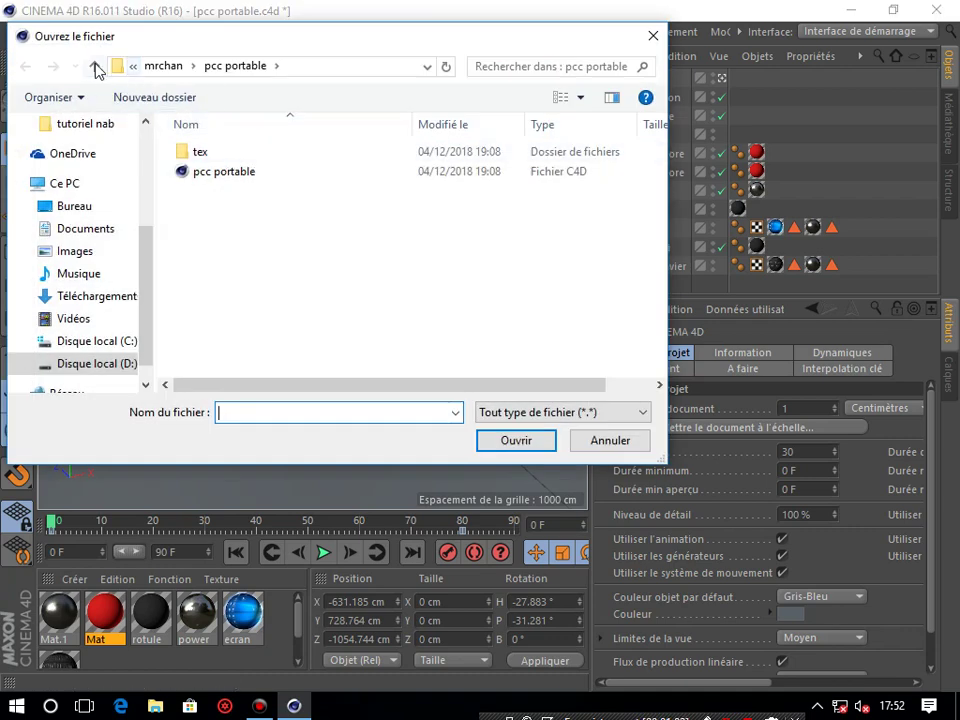
{"action": "left_click", "coordinate": [95, 66]}
{"action": "double_click", "coordinate": [244, 229]}
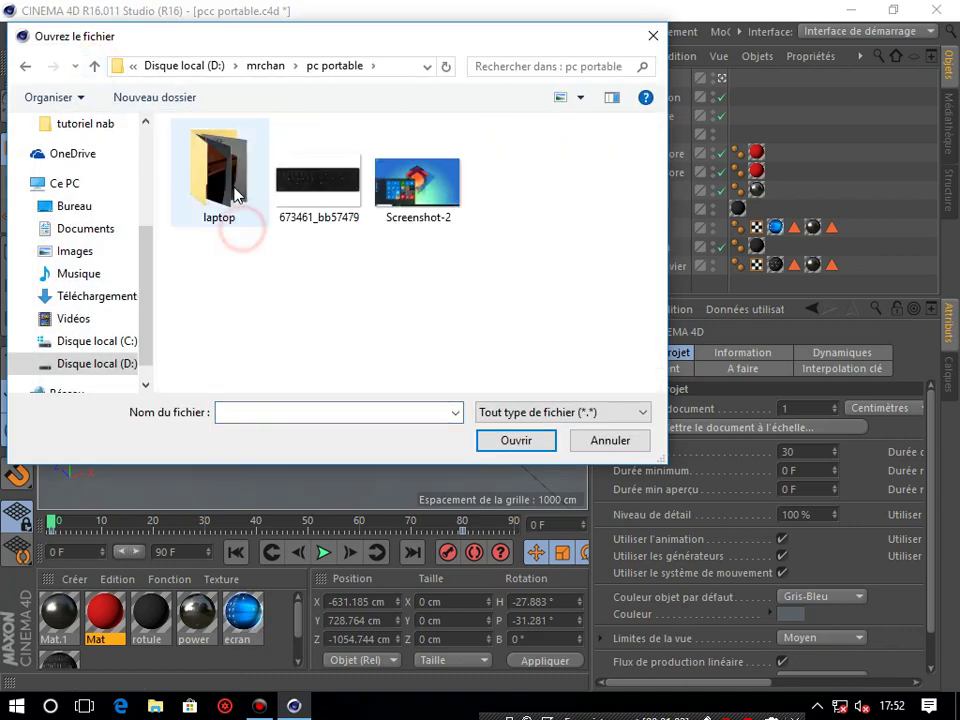
{"action": "double_click", "coordinate": [225, 172]}
{"action": "double_click", "coordinate": [236, 210]}
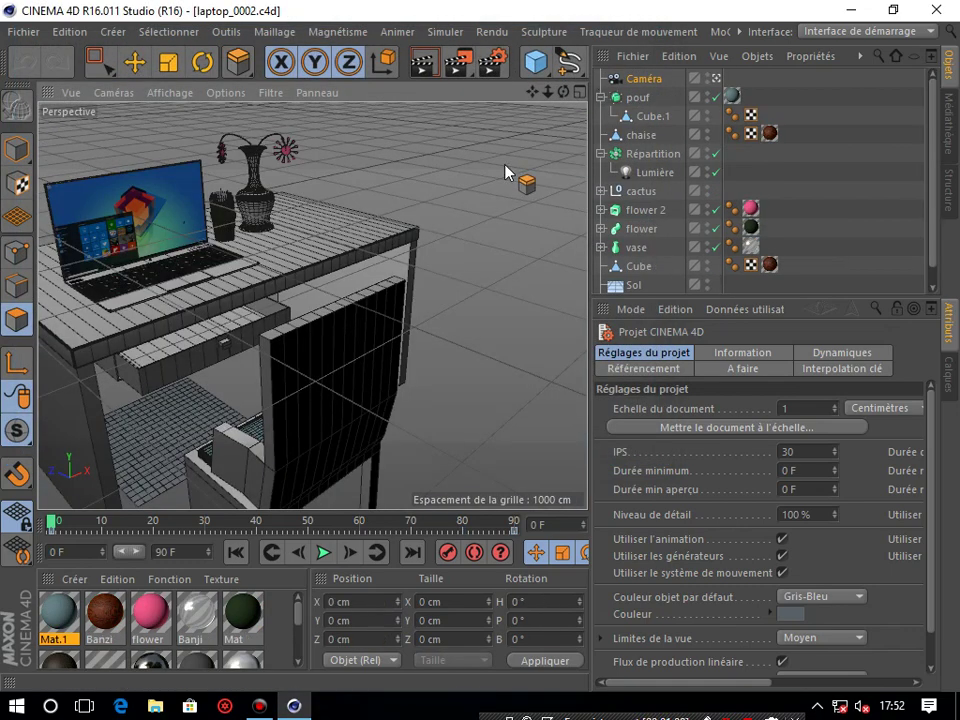
{"action": "mouse_move", "coordinate": [563, 92]}
{"action": "left_mouse_down"}
{"action": "mouse_move", "coordinate": [549, 94]}
{"action": "mouse_move", "coordinate": [566, 92]}
{"action": "left_mouse_up"}
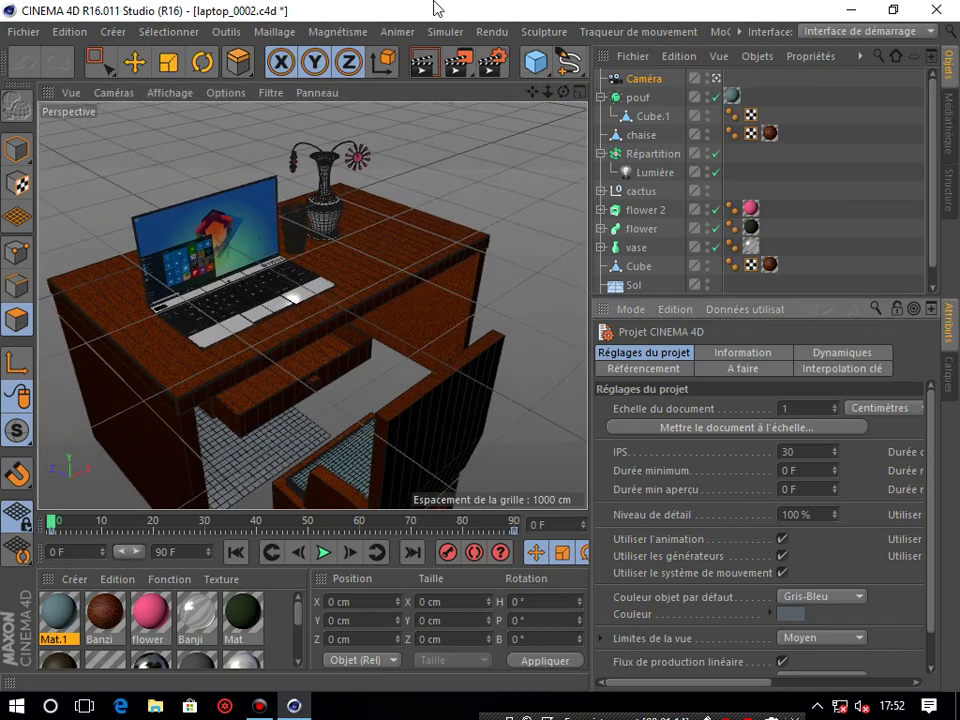
{"action": "left_click", "coordinate": [646, 80]}
Step: Delete the Caméra, the Répartition light group, cactus, flower 2, flower and vase
{"action": "key", "text": "Delete"}
{"action": "left_click", "coordinate": [638, 80]}
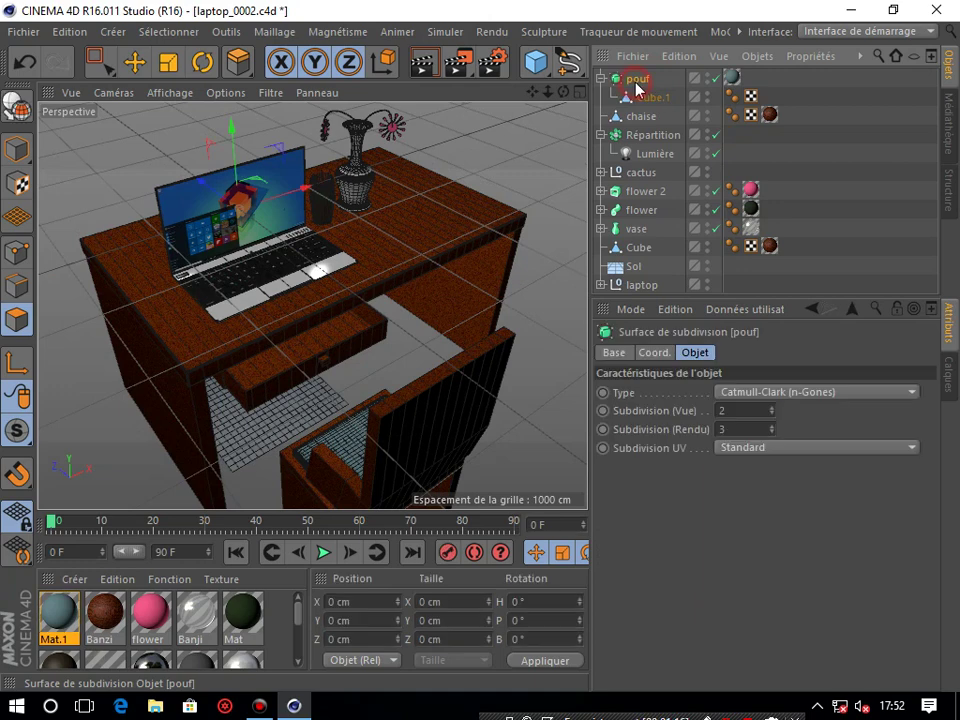
{"action": "left_click", "coordinate": [643, 134]}
{"action": "key", "text": "Delete"}
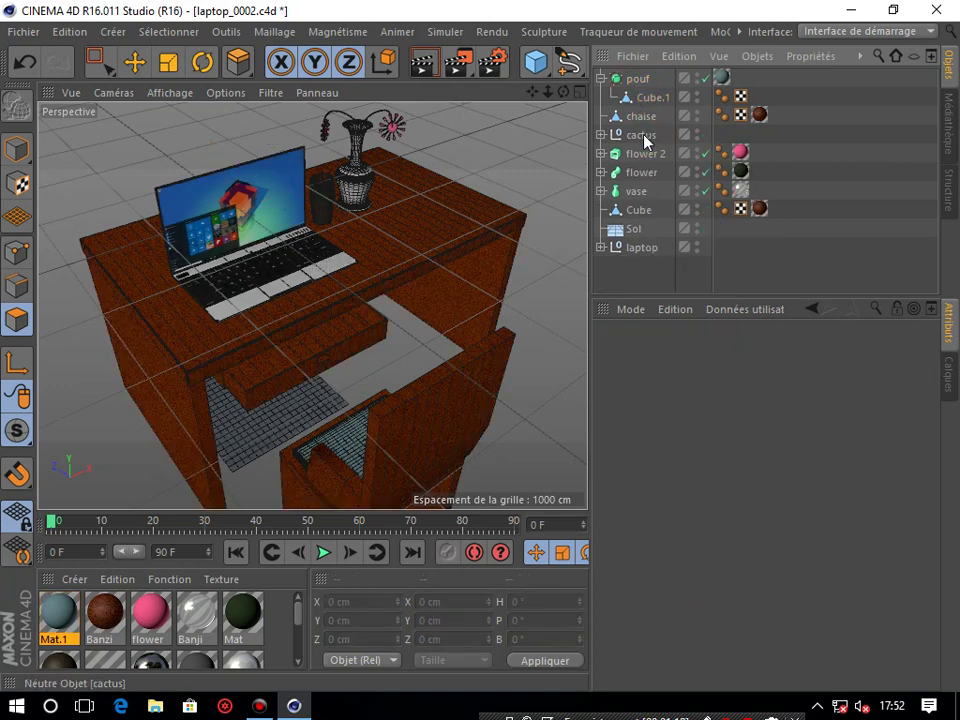
{"action": "left_click", "coordinate": [643, 136]}
{"action": "key", "text": "Delete"}
{"action": "left_click", "coordinate": [644, 140]}
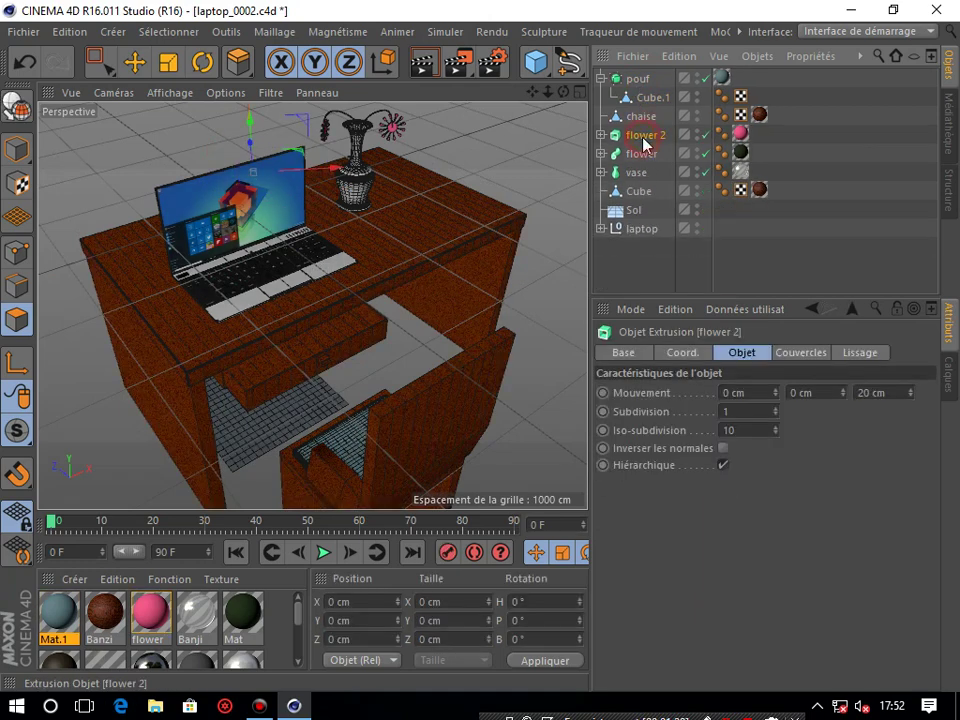
{"action": "key", "text": "Delete"}
{"action": "left_click", "coordinate": [643, 140]}
{"action": "key", "text": "Delete"}
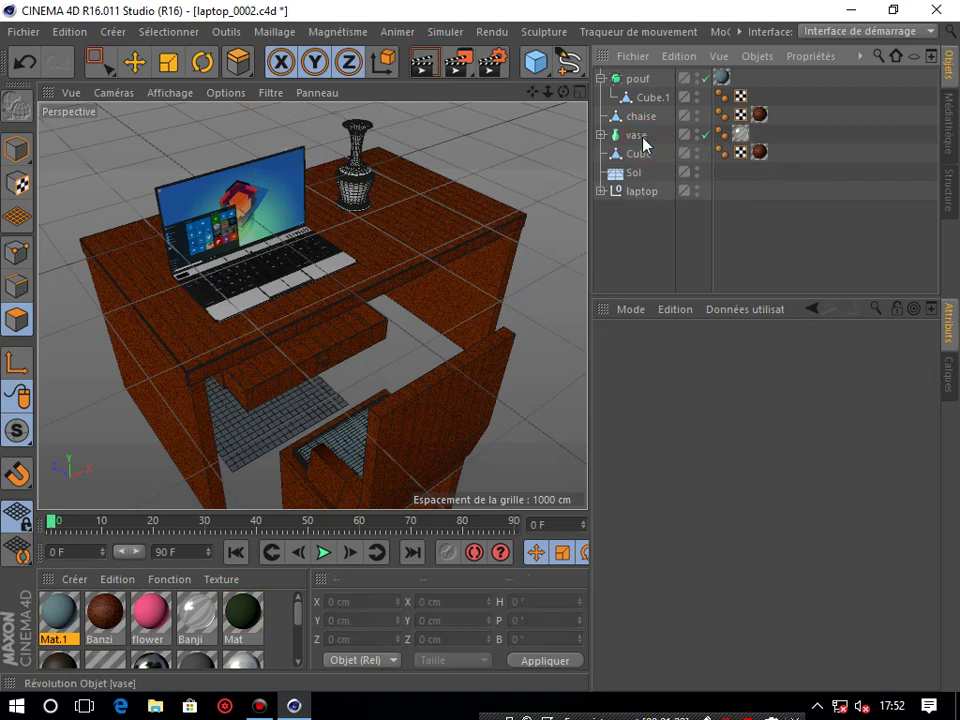
{"action": "left_click", "coordinate": [638, 140]}
{"action": "key", "text": "Delete"}
Step: Delete the table Cube, Sol floor, pouf with Cube.1 and chaise, then expand the laptop
{"action": "left_click", "coordinate": [633, 141]}
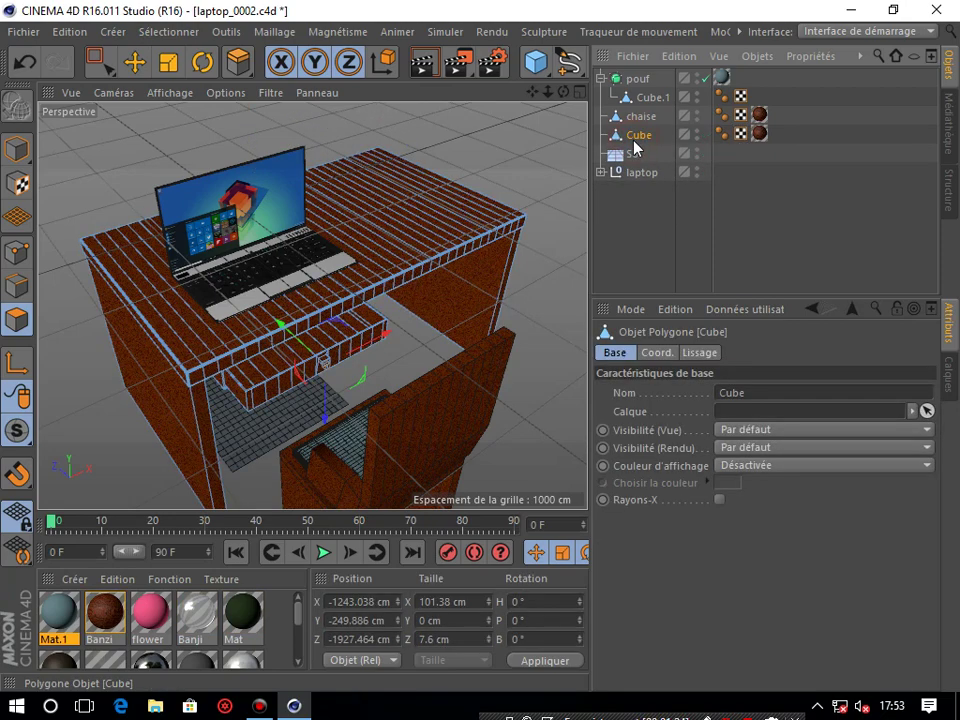
{"action": "key", "text": "Delete"}
{"action": "left_click", "coordinate": [634, 141]}
{"action": "key", "text": "Delete"}
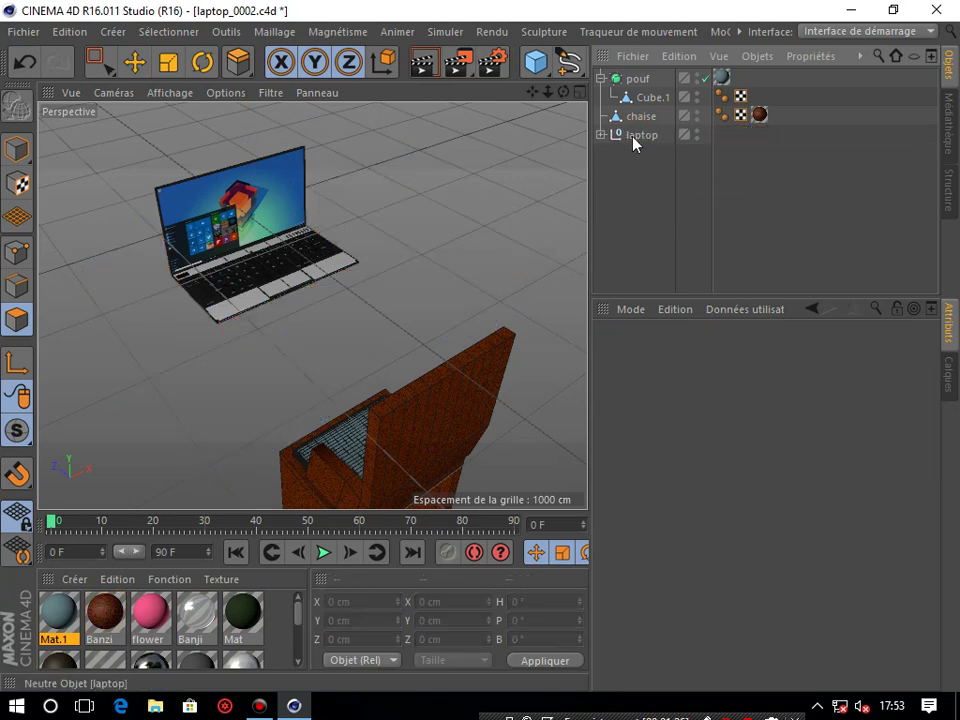
{"action": "left_click", "coordinate": [635, 136]}
{"action": "left_click", "coordinate": [634, 78]}
{"action": "key", "text": "Delete"}
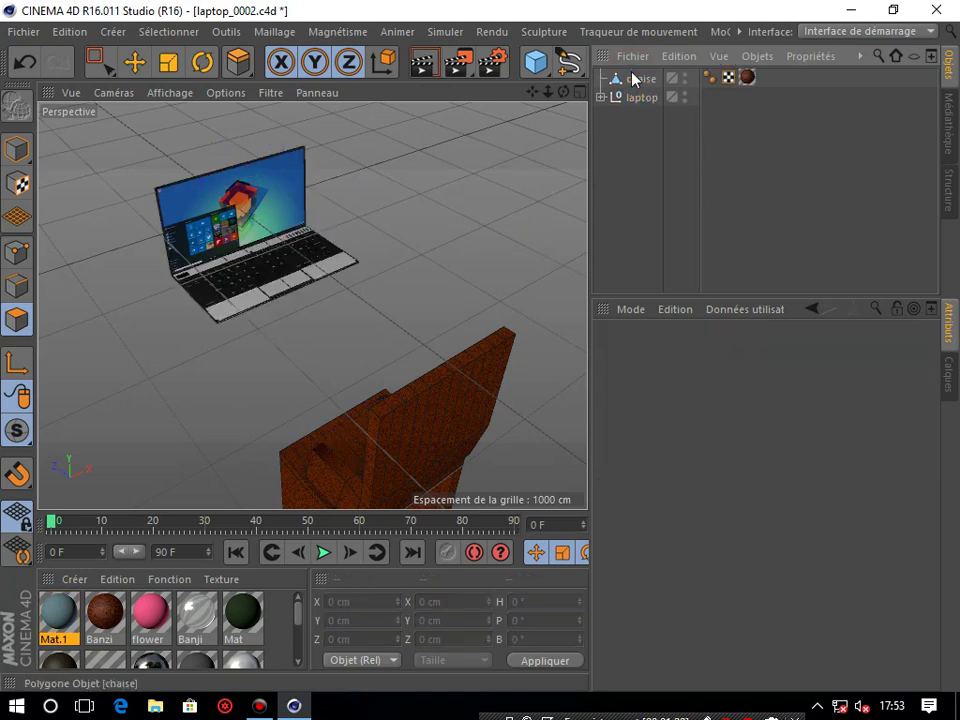
{"action": "left_click", "coordinate": [634, 79]}
{"action": "key", "text": "Delete"}
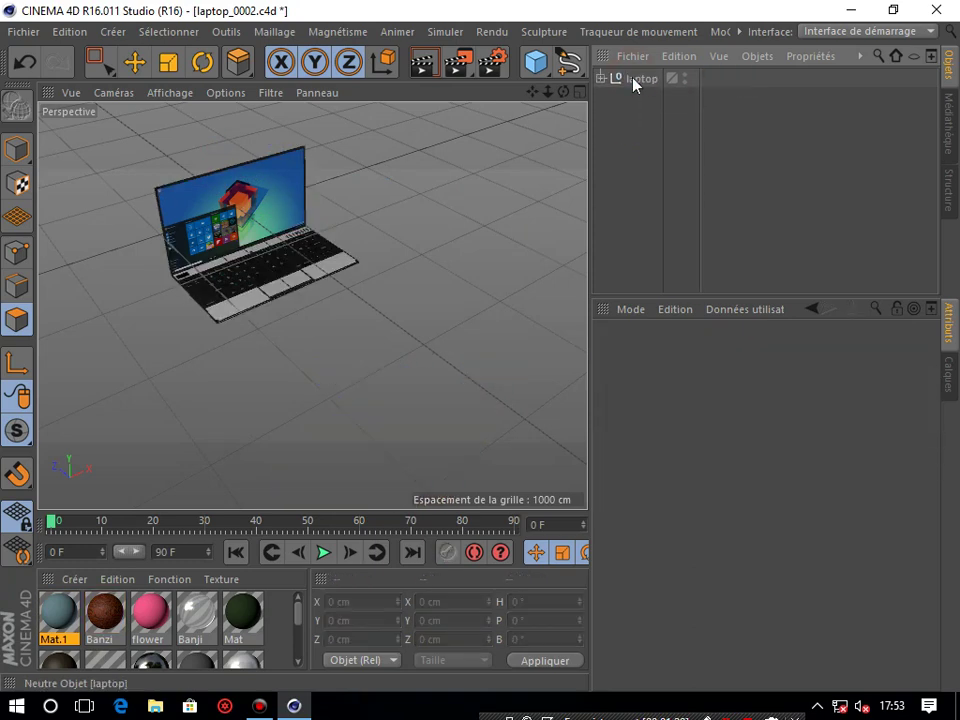
{"action": "left_click", "coordinate": [634, 79]}
{"action": "left_click", "coordinate": [601, 78]}
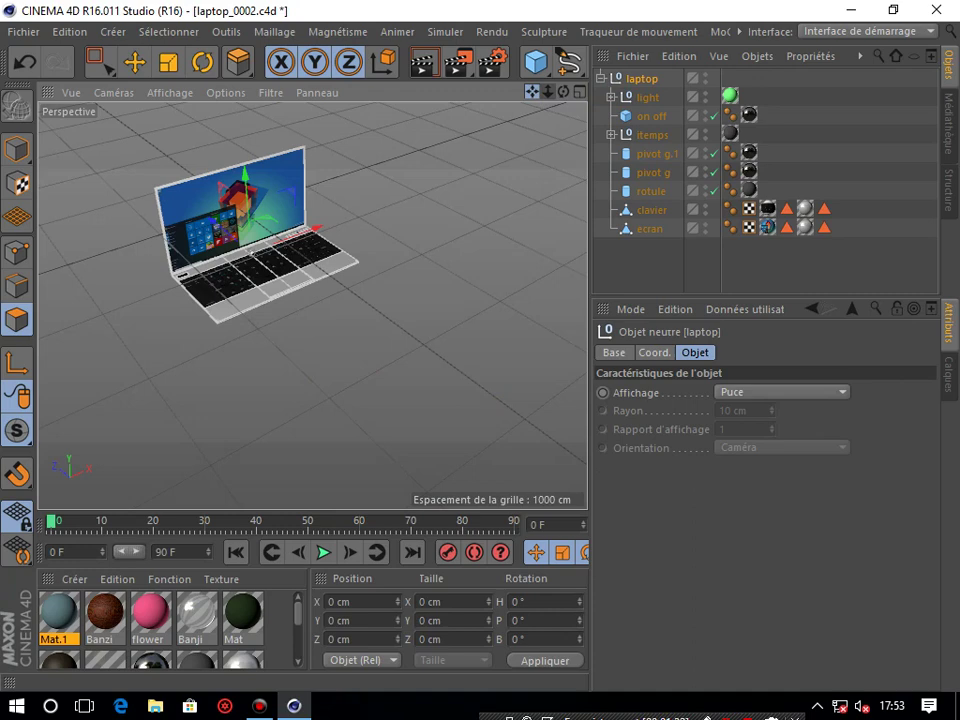
Step: Zoom in until the laptop fills the viewport and orbit to a new angle
{"action": "left_click_drag", "start_coordinate": [548, 91], "coordinate": [549, 96]}
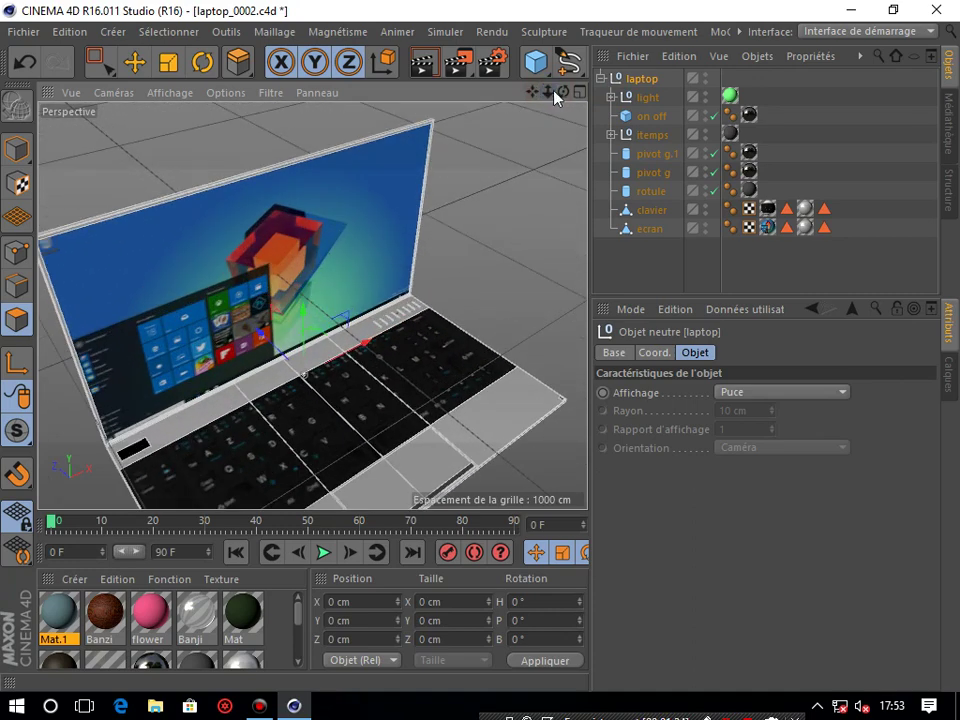
{"action": "left_click_drag", "start_coordinate": [563, 91], "coordinate": [234, 709]}
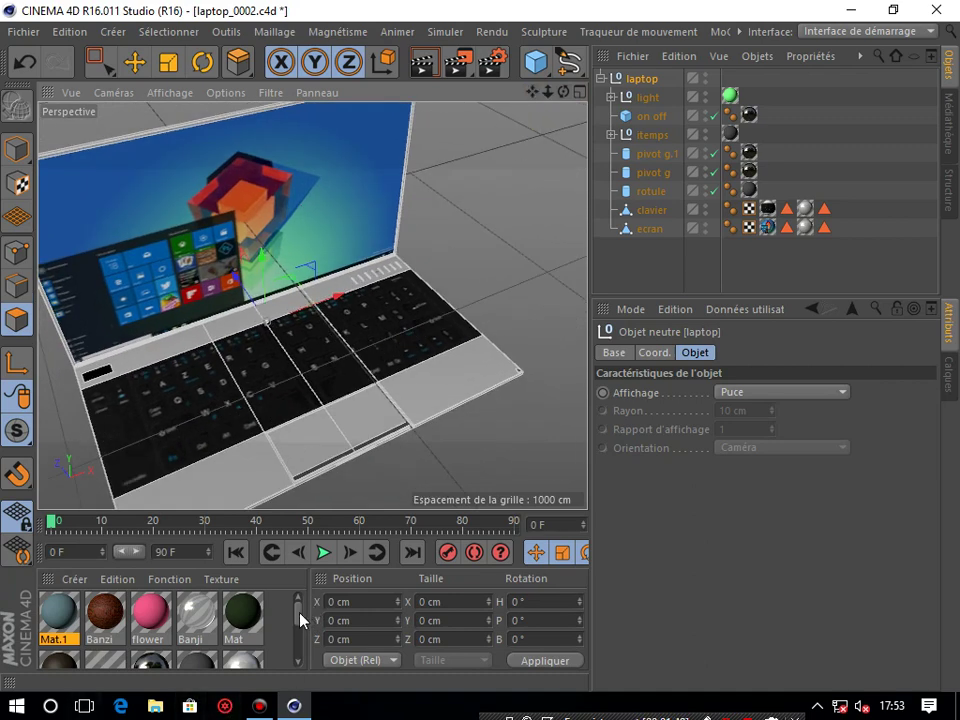
{"action": "left_click_drag", "start_coordinate": [300, 620], "coordinate": [305, 650]}
Step: Inspect the clavier material's current keyboard texture image in a Photos preview
{"action": "double_click", "coordinate": [150, 636]}
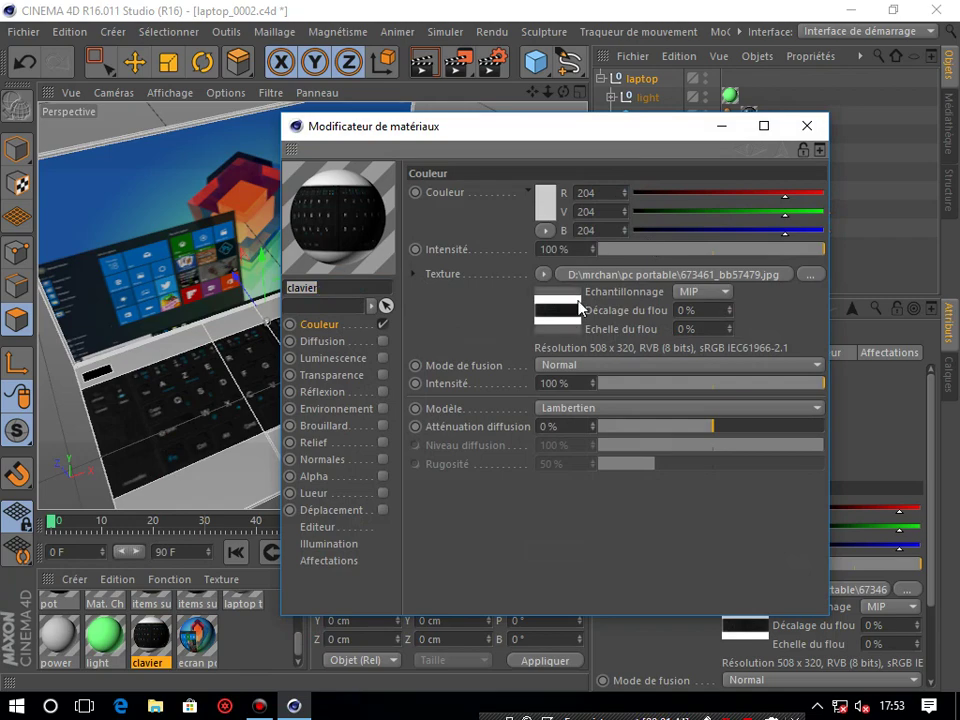
{"action": "left_click", "coordinate": [809, 274]}
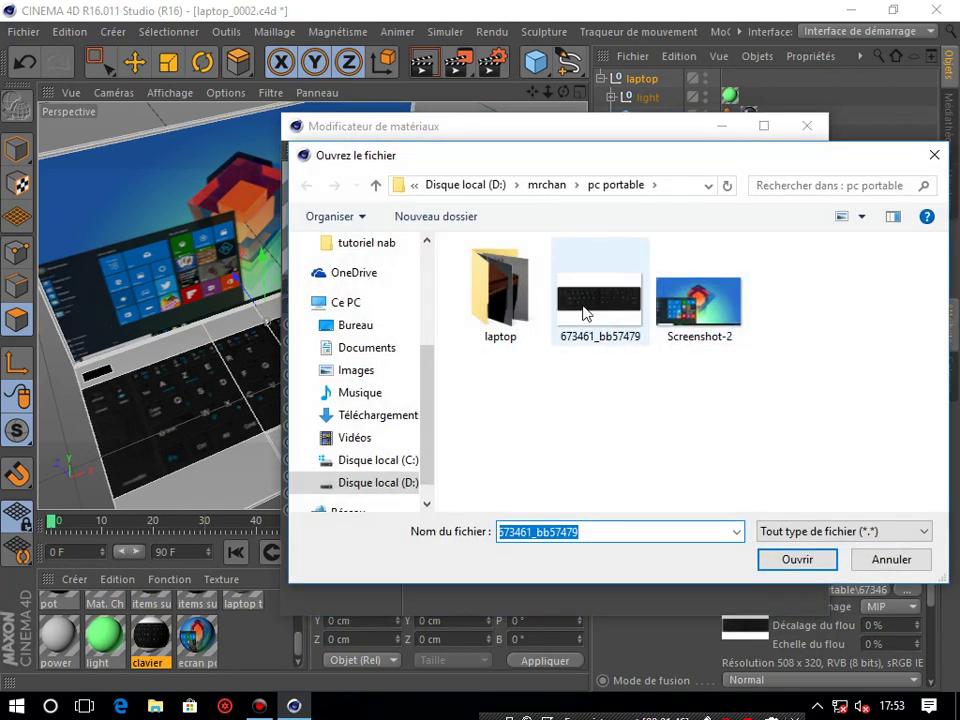
{"action": "left_click", "coordinate": [593, 312]}
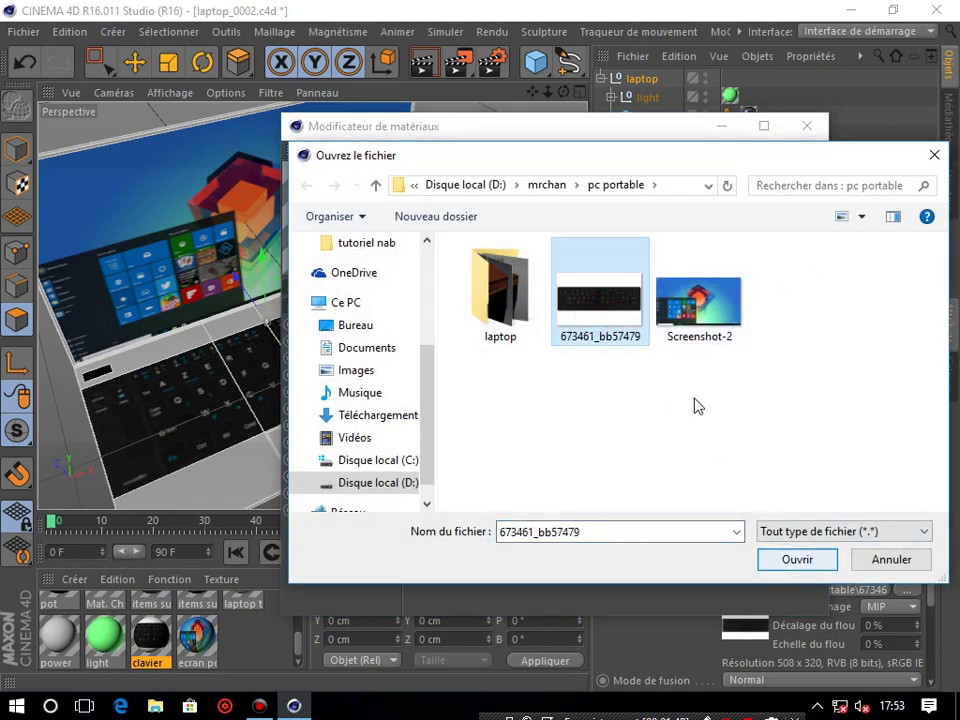
{"action": "right_click", "coordinate": [608, 300]}
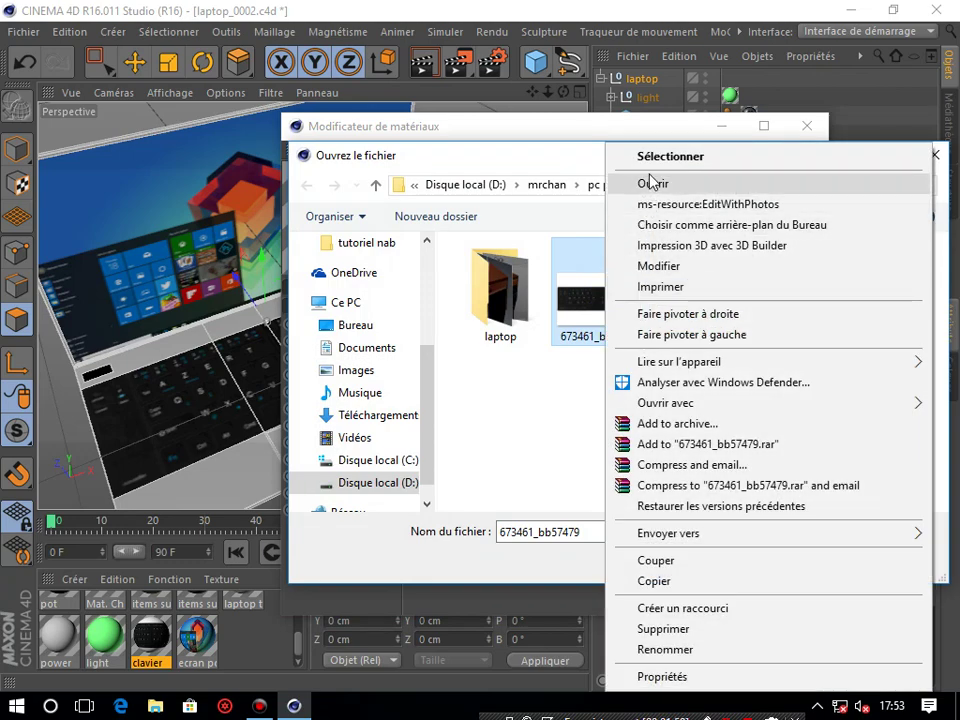
{"action": "left_click", "coordinate": [579, 392]}
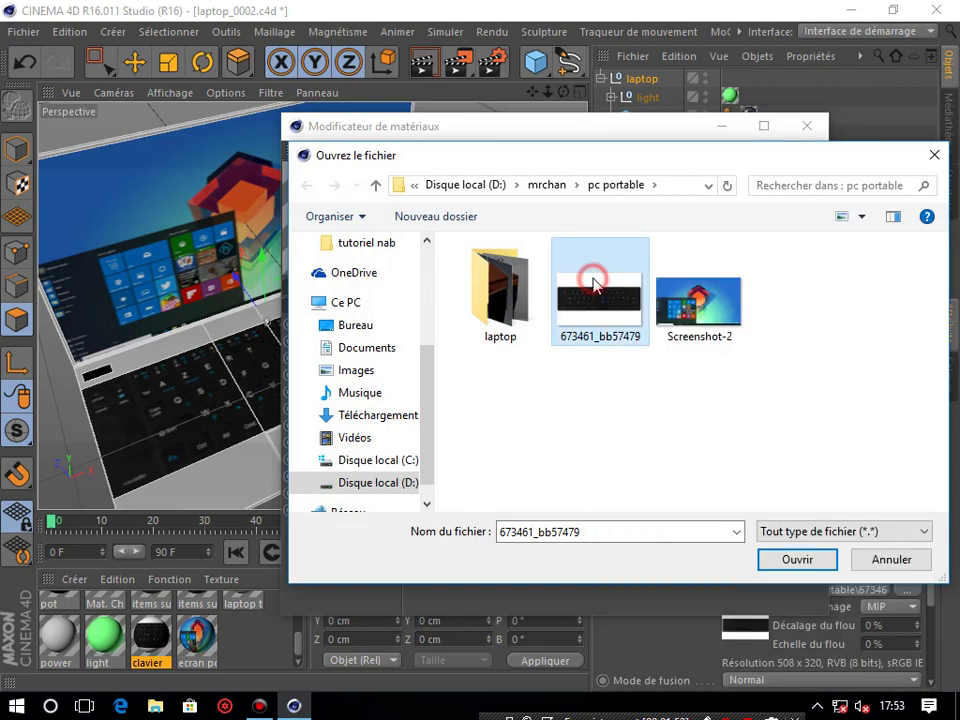
{"action": "right_click", "coordinate": [596, 300]}
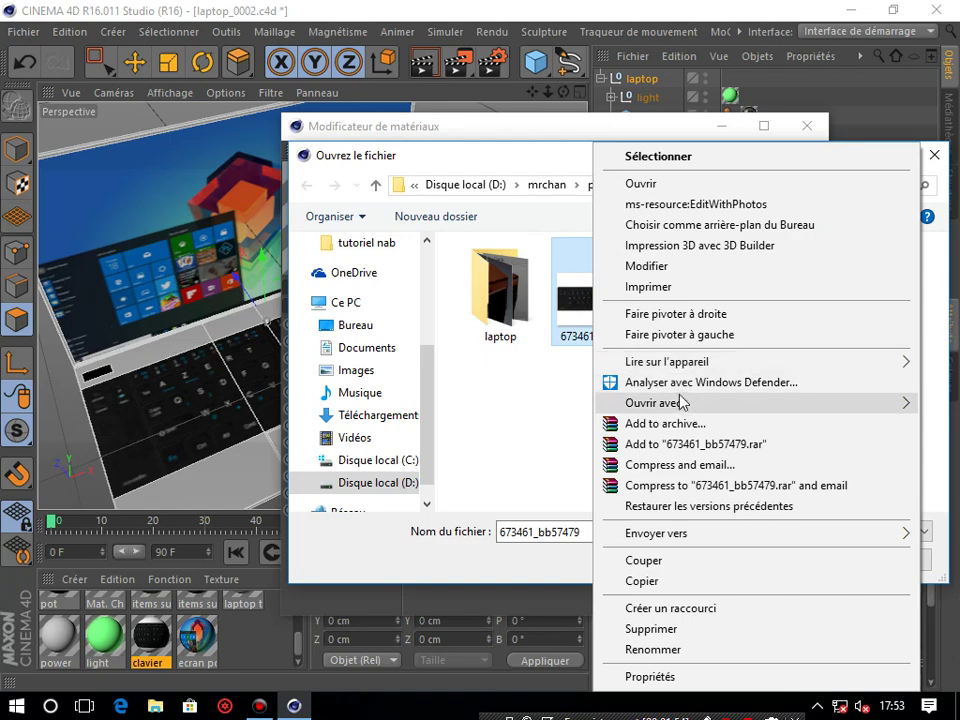
{"action": "mouse_move", "coordinate": [653, 403]}
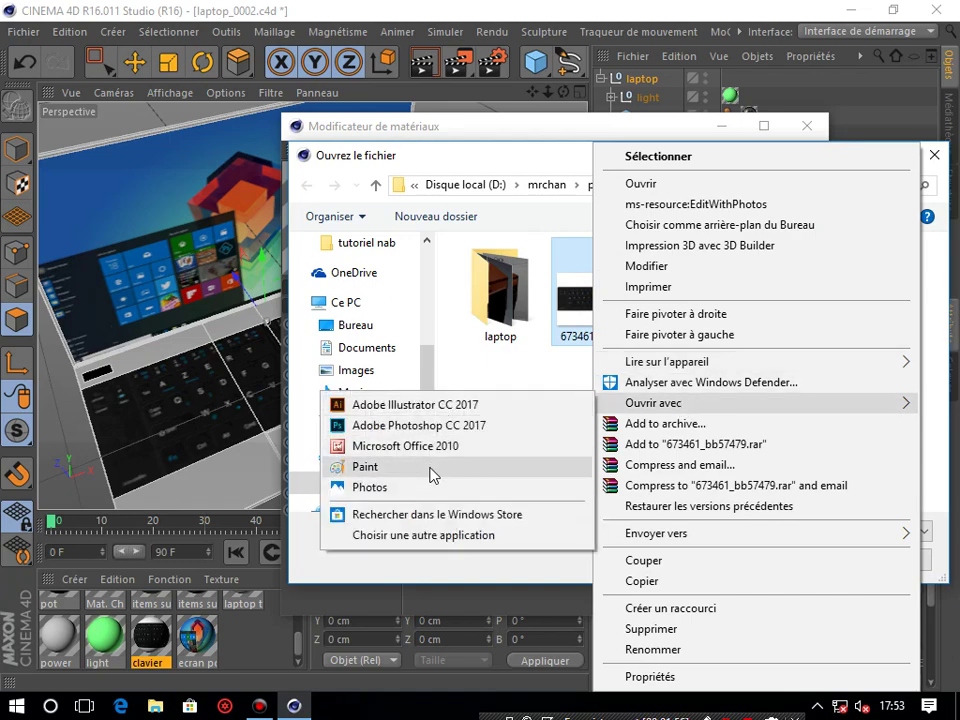
{"action": "left_click", "coordinate": [429, 467]}
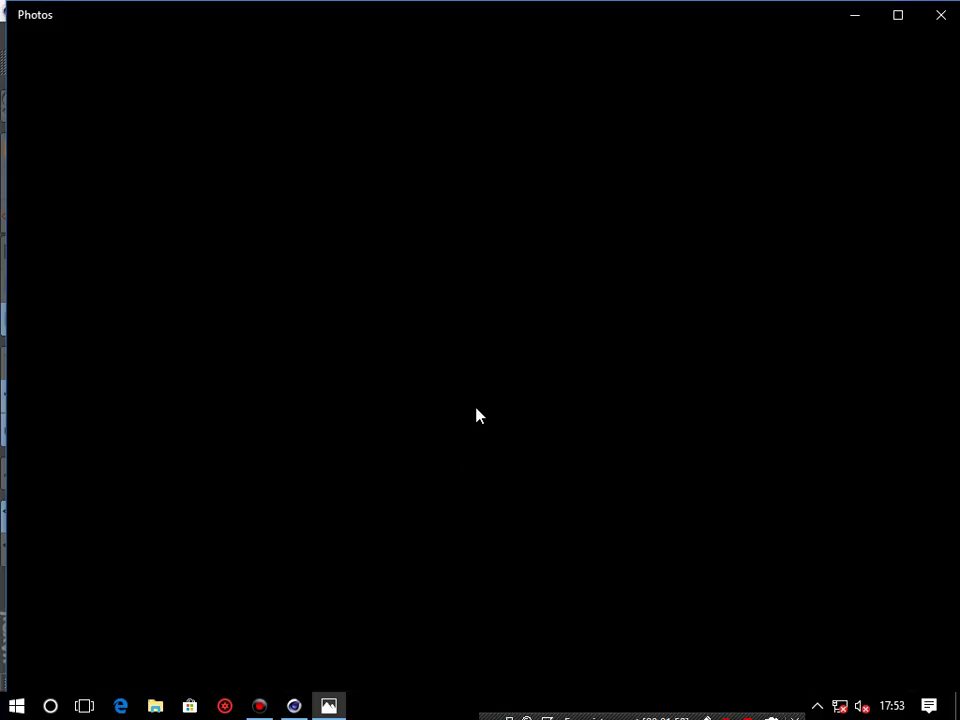
{"action": "left_click", "coordinate": [938, 15]}
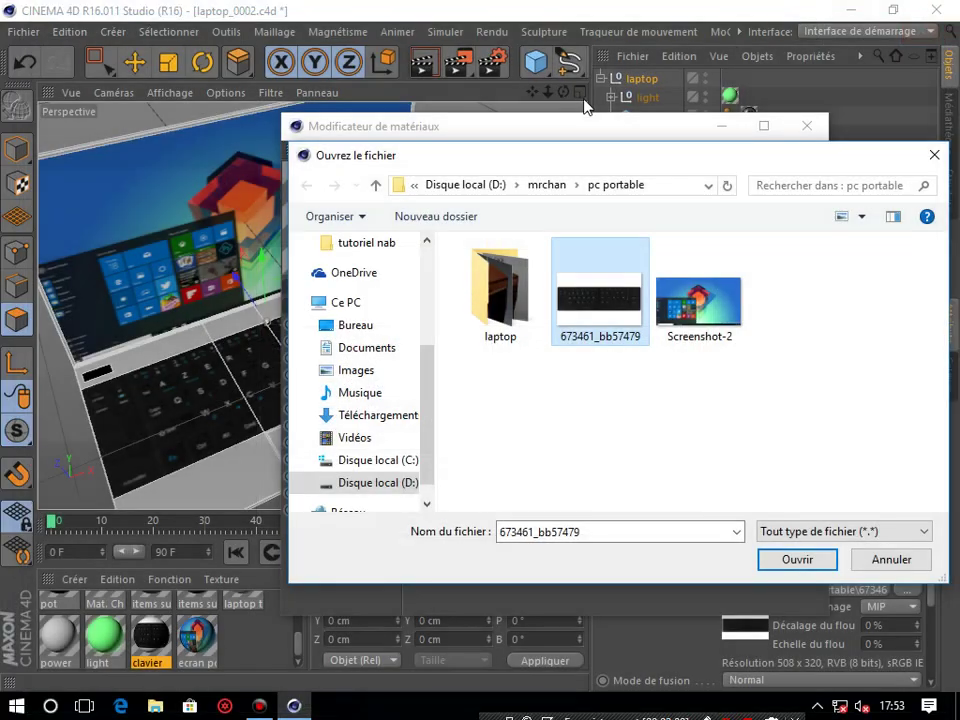
Step: Load clavier.jpg from the pcc portable tex folder as the clavier colour texture
{"action": "left_click", "coordinate": [377, 187]}
{"action": "double_click", "coordinate": [531, 369]}
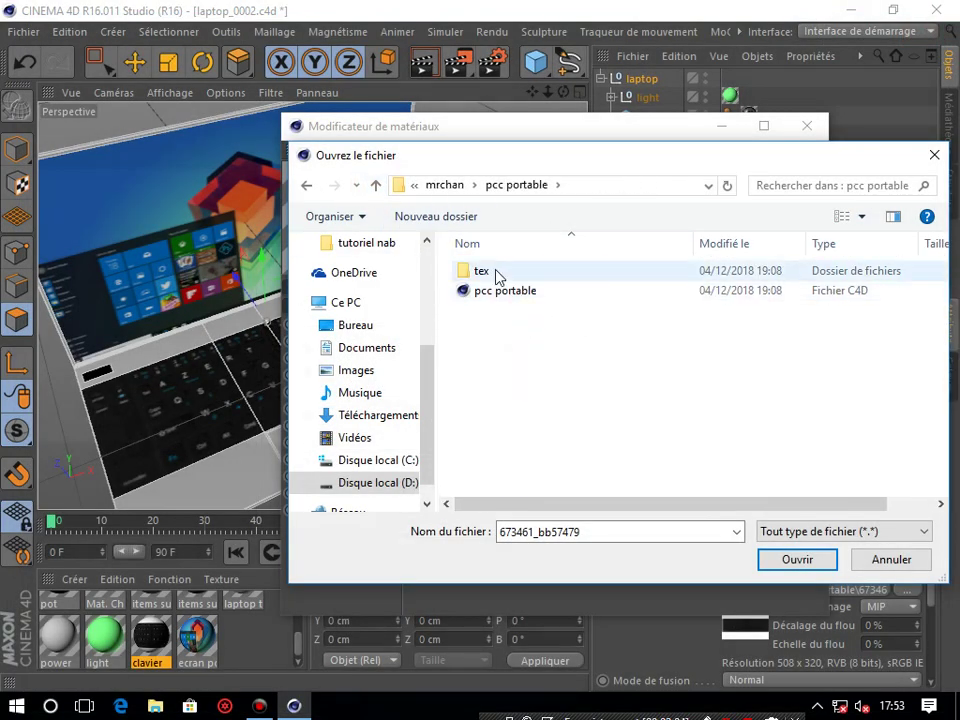
{"action": "double_click", "coordinate": [497, 273]}
{"action": "left_click", "coordinate": [528, 298]}
{"action": "left_click", "coordinate": [815, 562]}
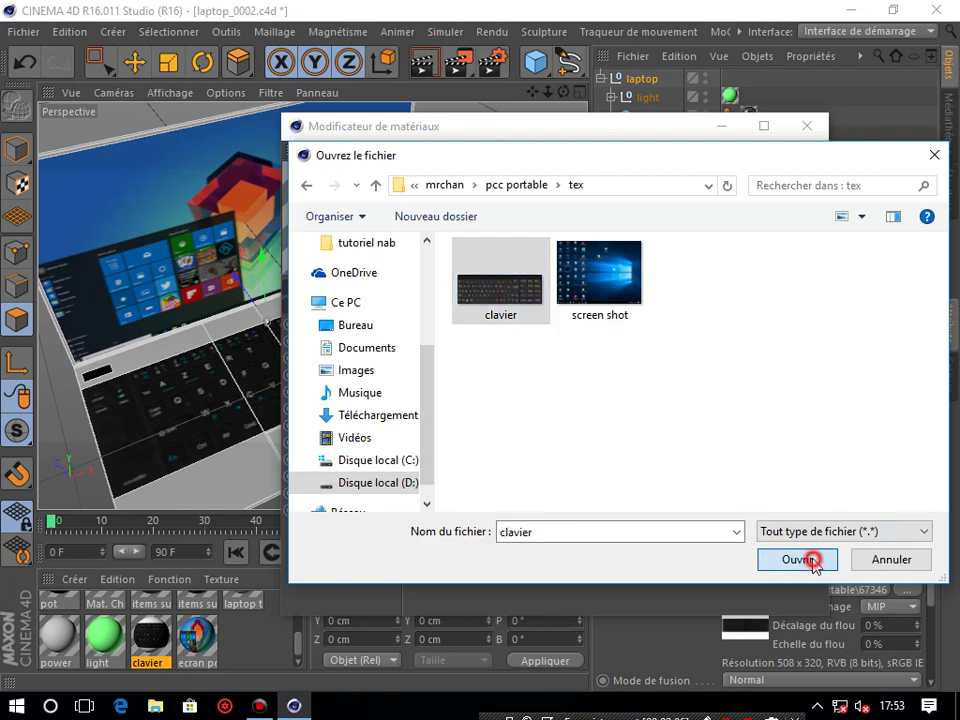
{"action": "left_click", "coordinate": [512, 422]}
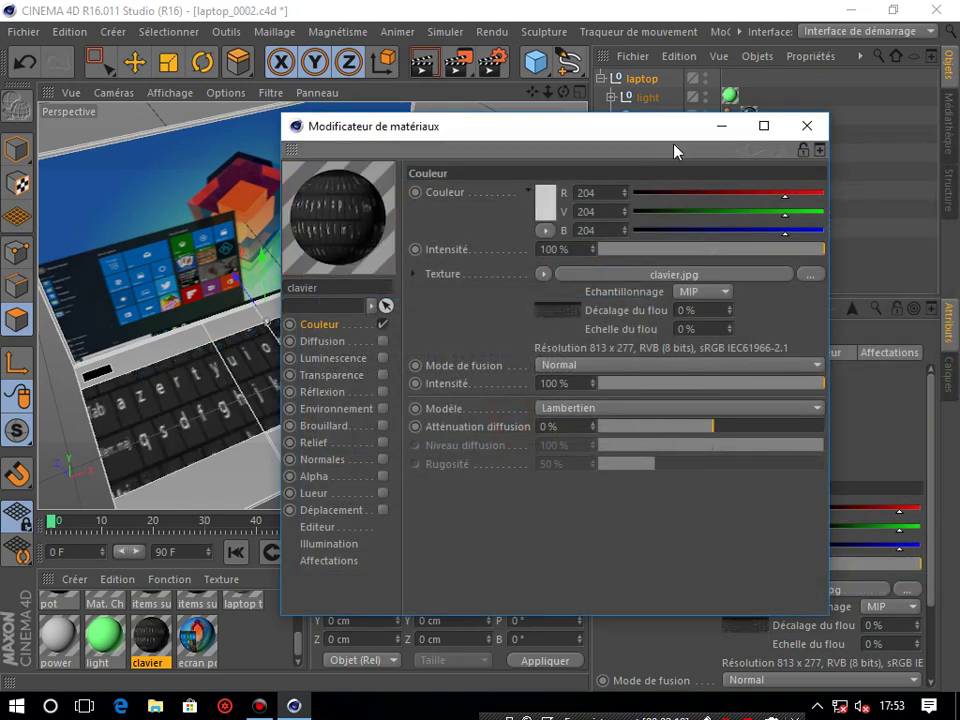
{"action": "left_click", "coordinate": [806, 125]}
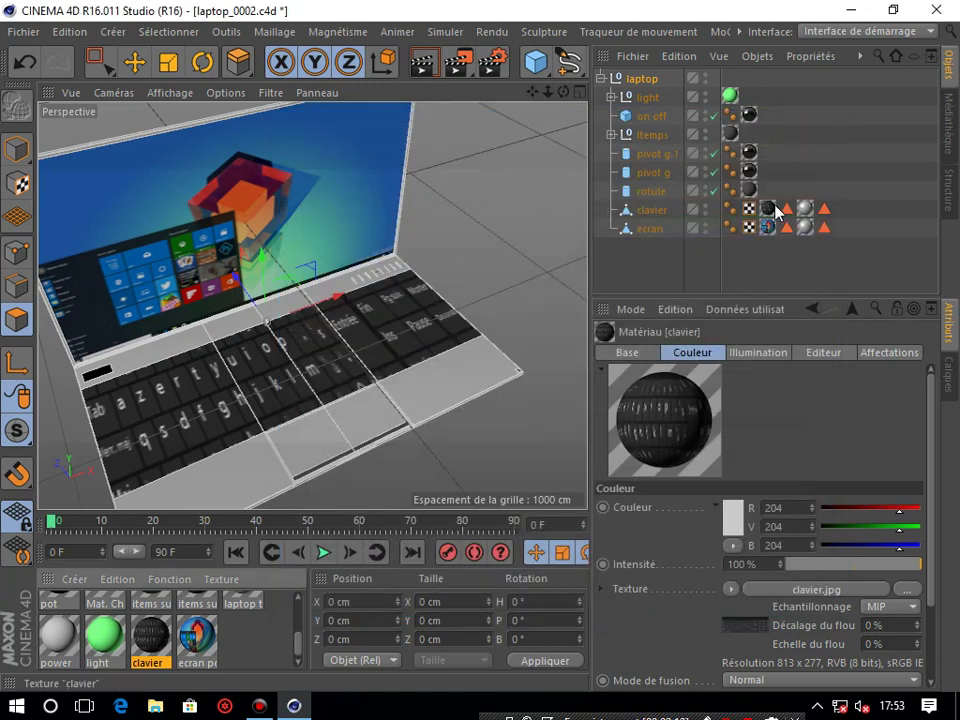
Step: Set the clavier texture tag to offsets −444% / −212% and lengths 974% / 387%
{"action": "left_click", "coordinate": [651, 211]}
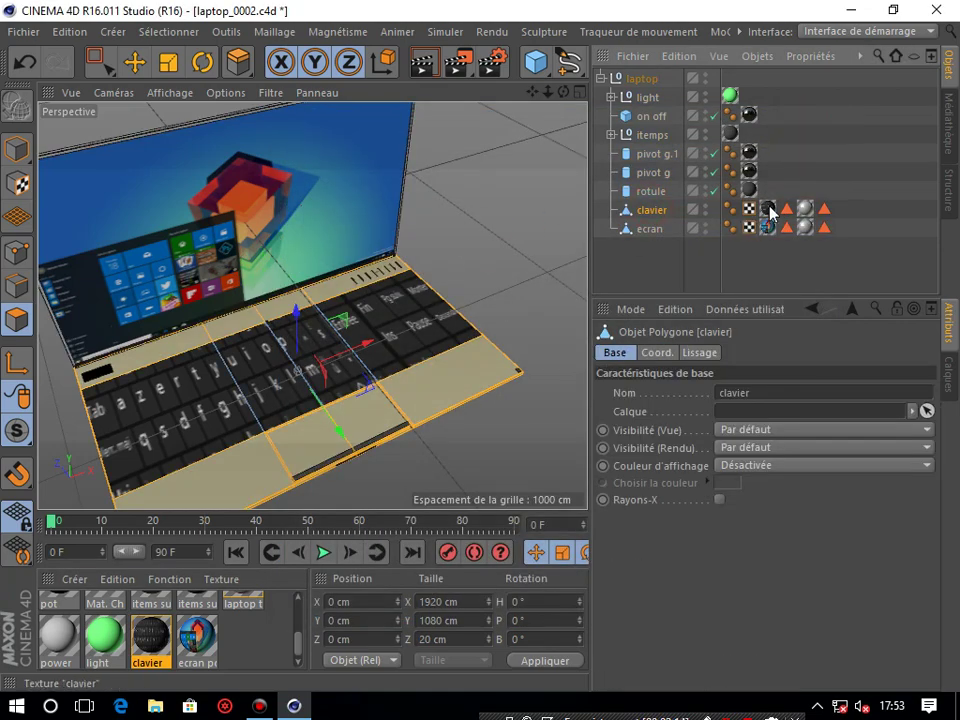
{"action": "left_click", "coordinate": [769, 208]}
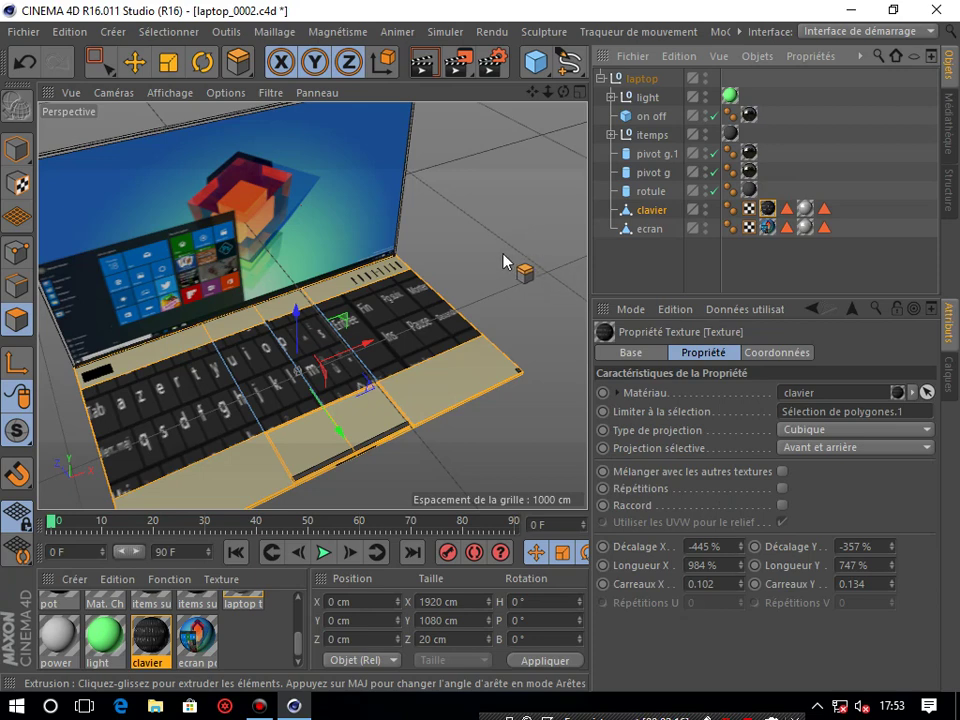
{"action": "left_click", "coordinate": [134, 62]}
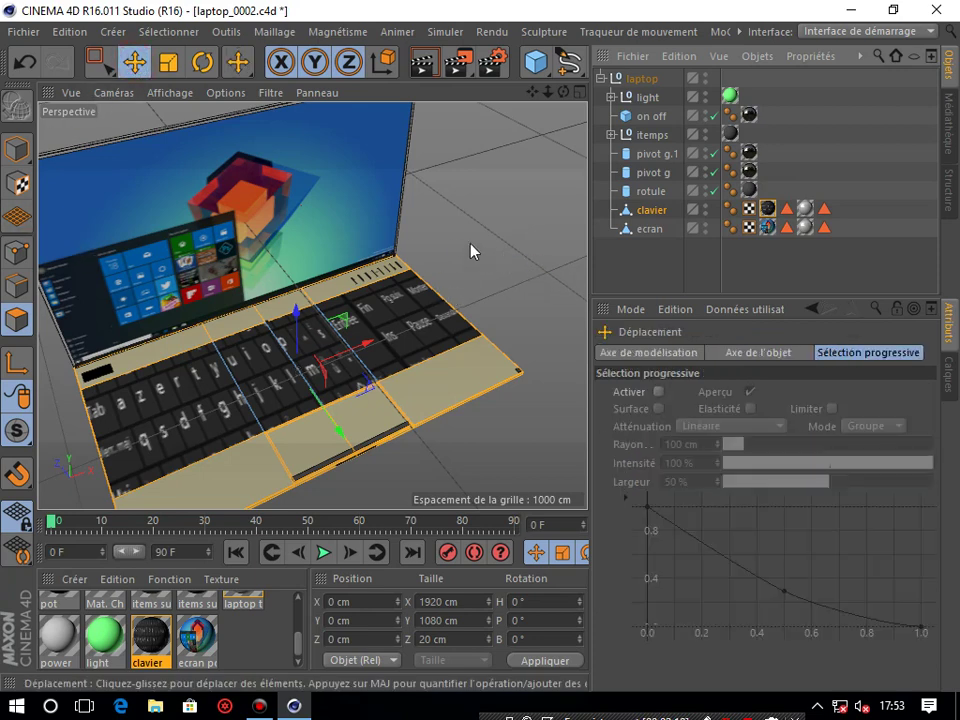
{"action": "left_click", "coordinate": [769, 209]}
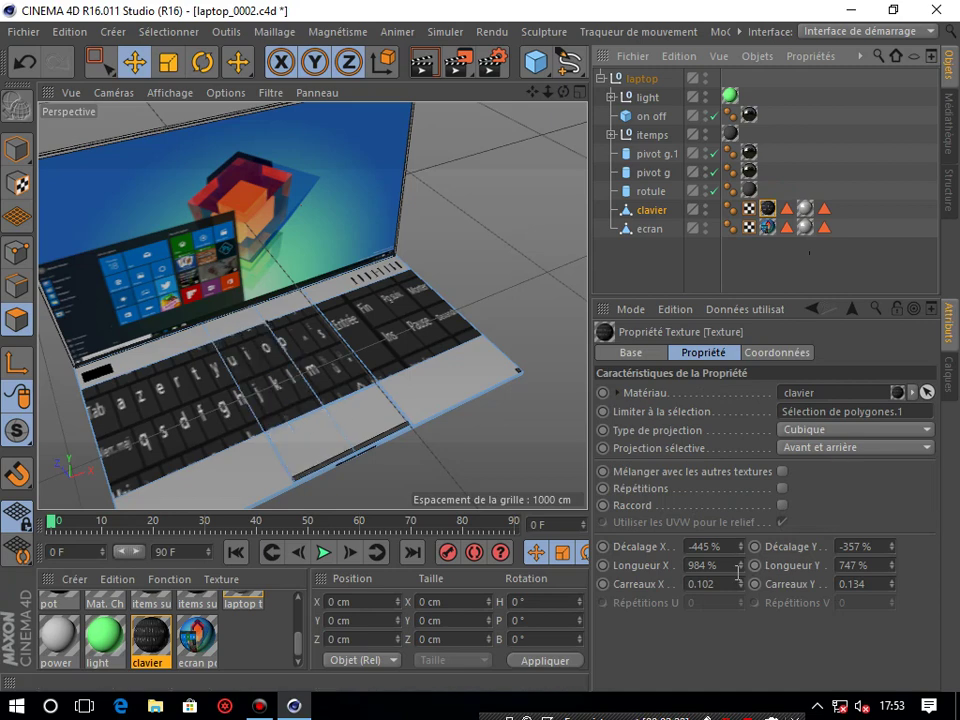
{"action": "mouse_move", "coordinate": [744, 568]}
{"action": "left_mouse_down"}
{"action": "mouse_move", "coordinate": [735, 568]}
{"action": "mouse_move", "coordinate": [752, 565]}
{"action": "left_mouse_up"}
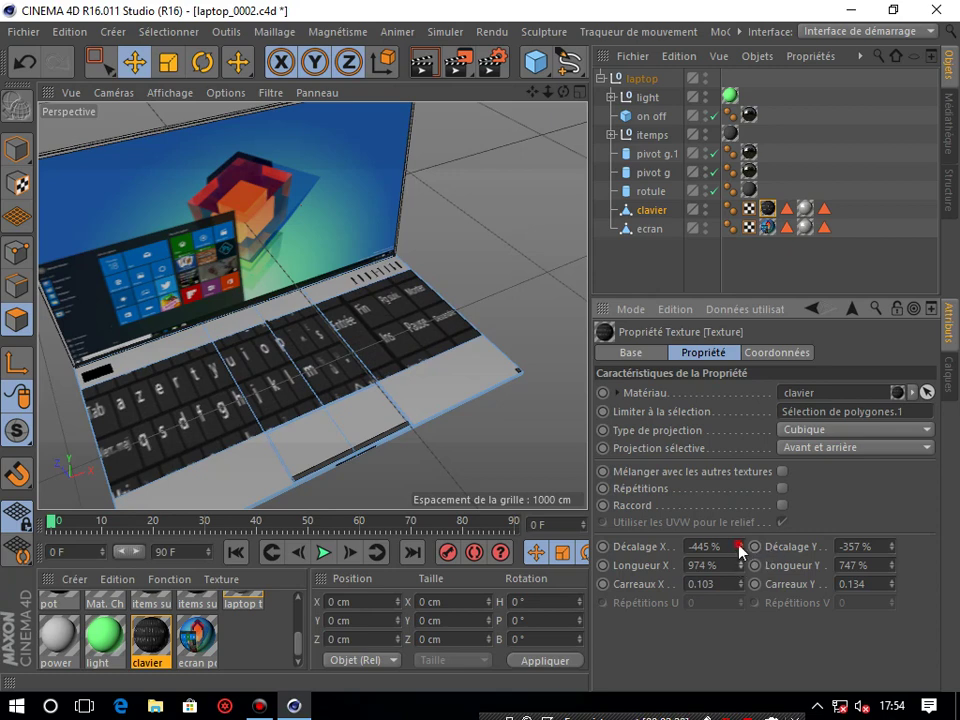
{"action": "left_click_drag", "start_coordinate": [741, 550], "coordinate": [742, 550]}
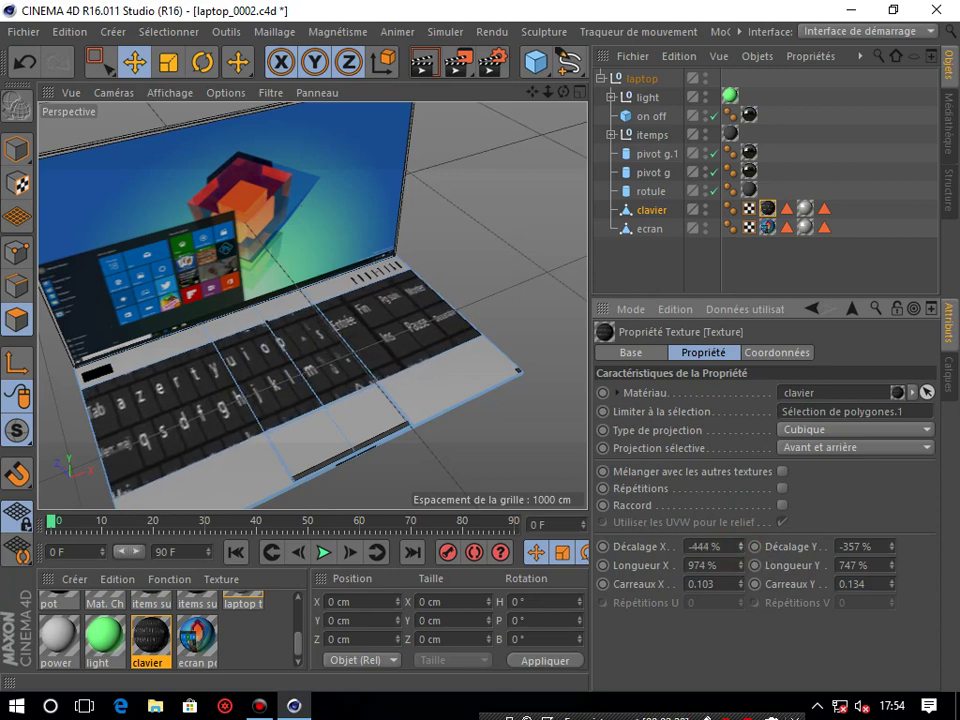
{"action": "mouse_move", "coordinate": [893, 547]}
{"action": "left_mouse_down"}
{"action": "mouse_move", "coordinate": [893, 567]}
{"action": "mouse_move", "coordinate": [891, 547]}
{"action": "left_mouse_up"}
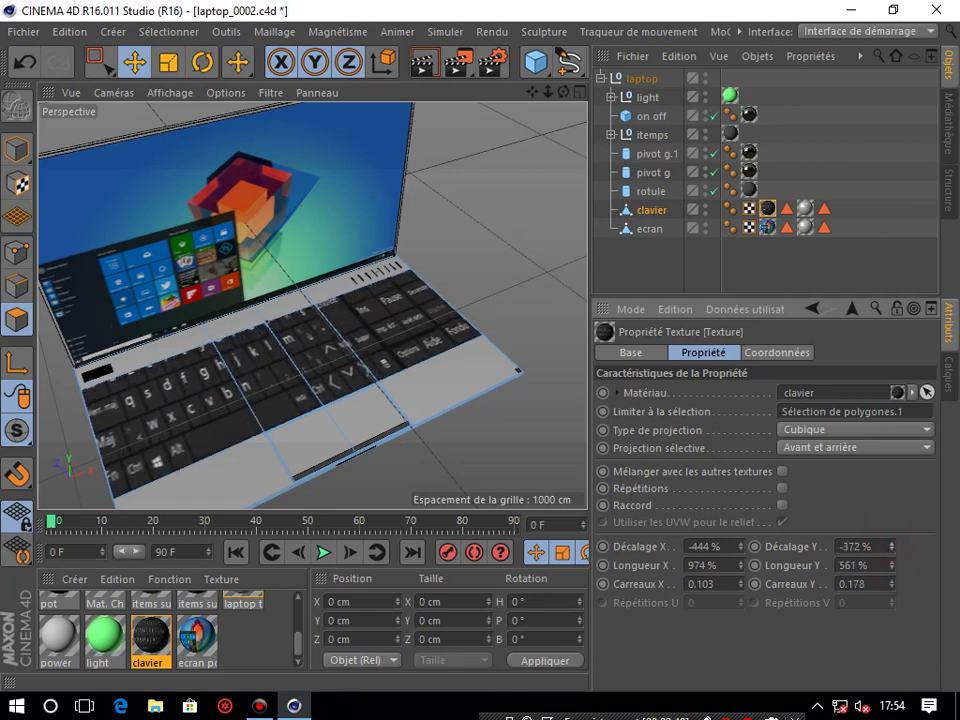
{"action": "left_click_drag", "start_coordinate": [892, 547], "coordinate": [892, 547]}
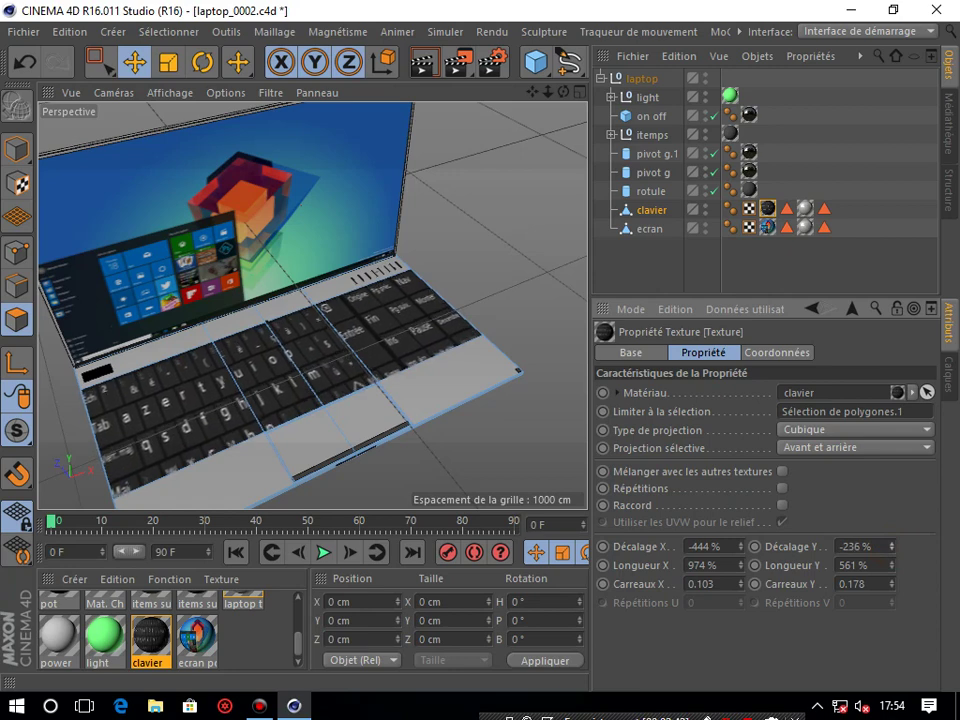
{"action": "left_click_drag", "start_coordinate": [891, 565], "coordinate": [891, 565]}
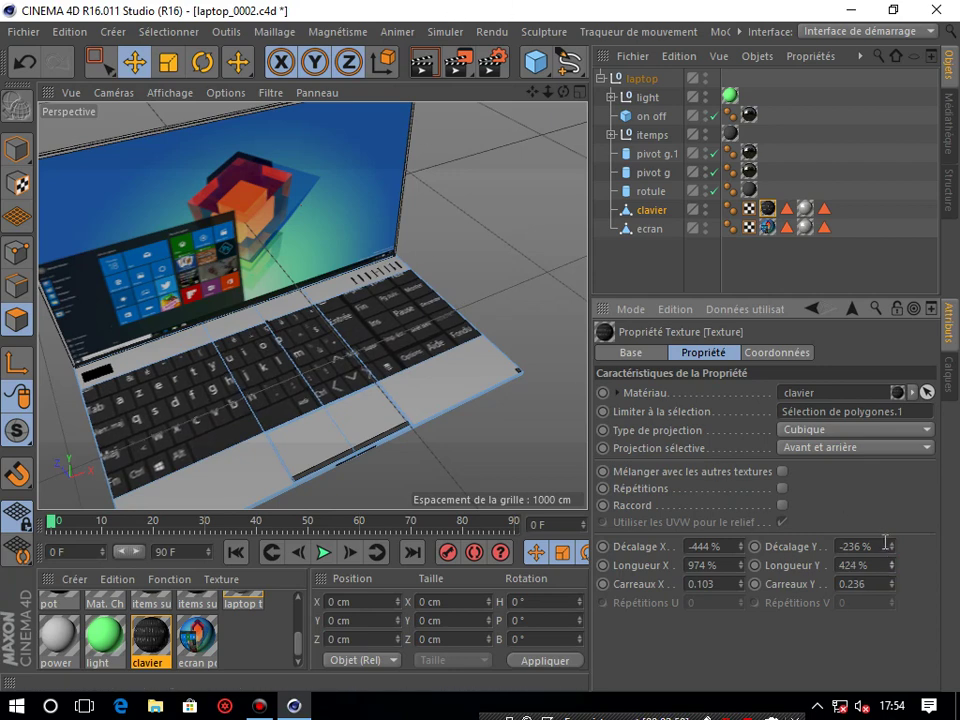
{"action": "left_click_drag", "start_coordinate": [892, 547], "coordinate": [892, 540]}
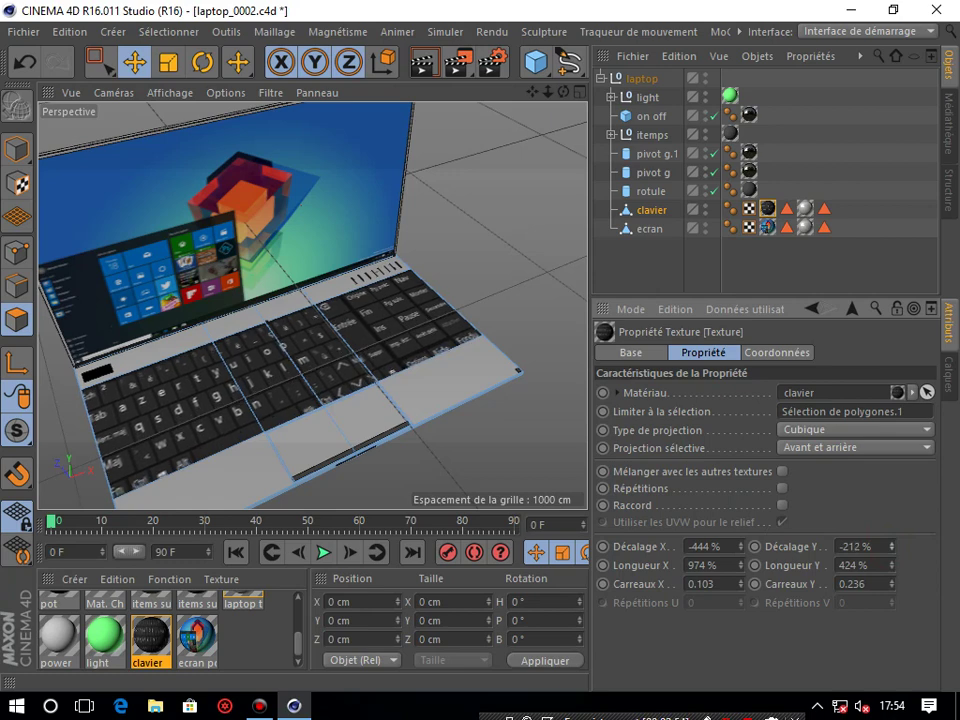
{"action": "mouse_move", "coordinate": [891, 565]}
{"action": "left_mouse_down"}
{"action": "mouse_move", "coordinate": [891, 600]}
{"action": "mouse_move", "coordinate": [891, 569]}
{"action": "left_mouse_up"}
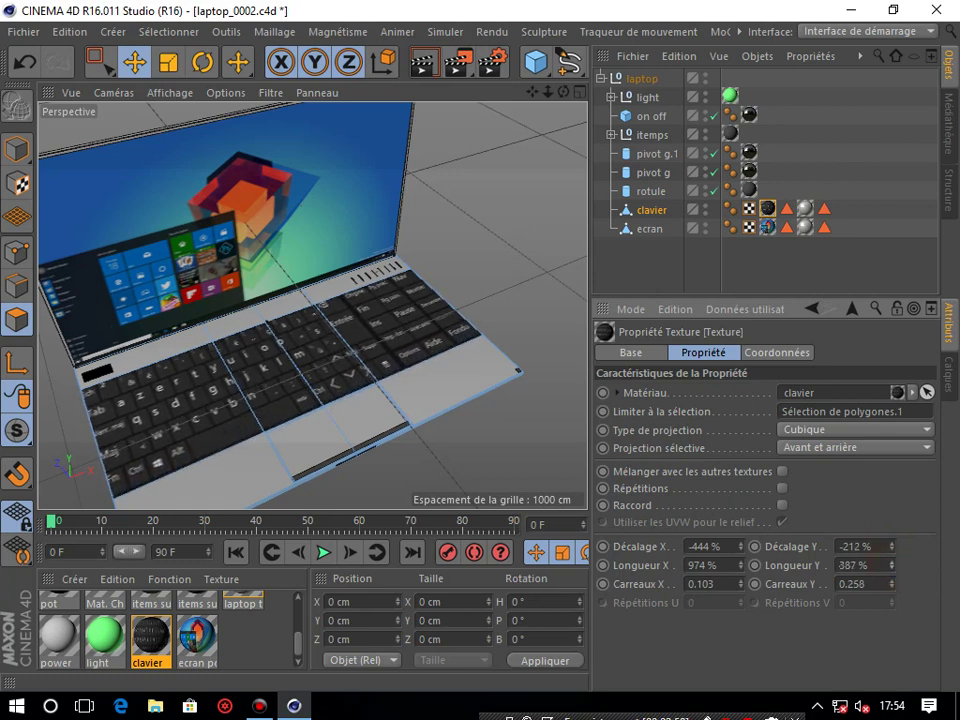
{"action": "left_click", "coordinate": [658, 272]}
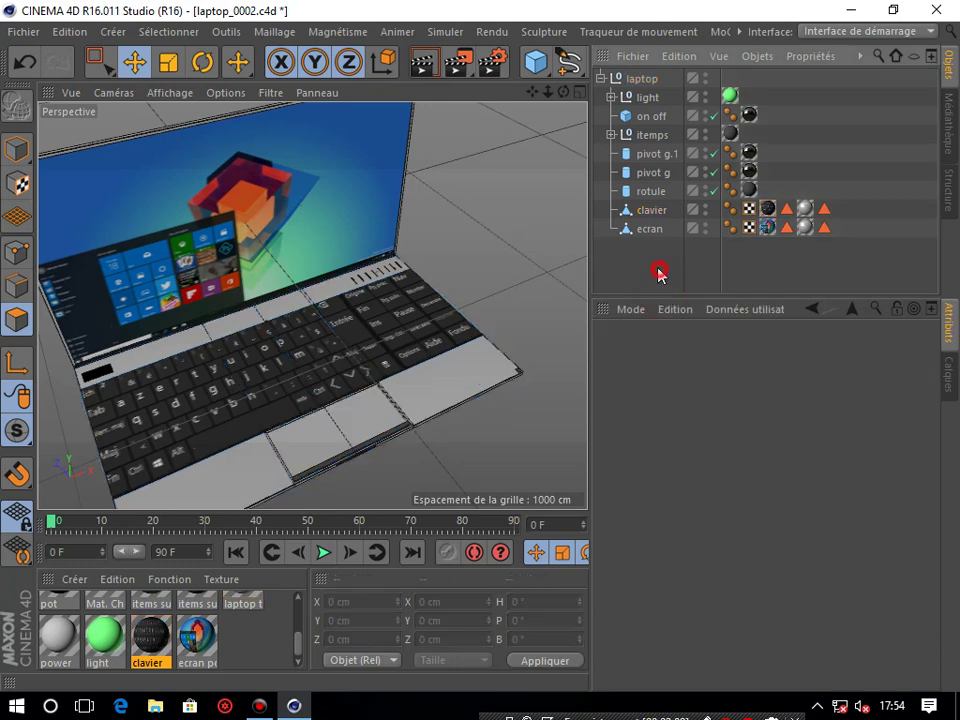
{"action": "left_click_drag", "start_coordinate": [312, 304], "coordinate": [345, 300], "text": "alt"}
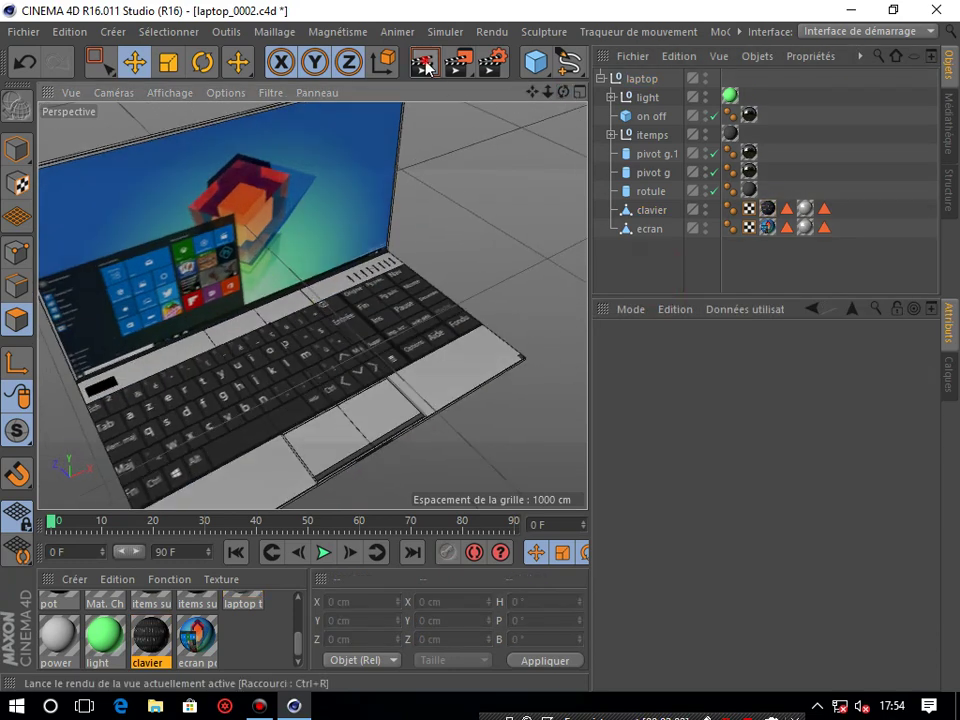
{"action": "left_click", "coordinate": [424, 62]}
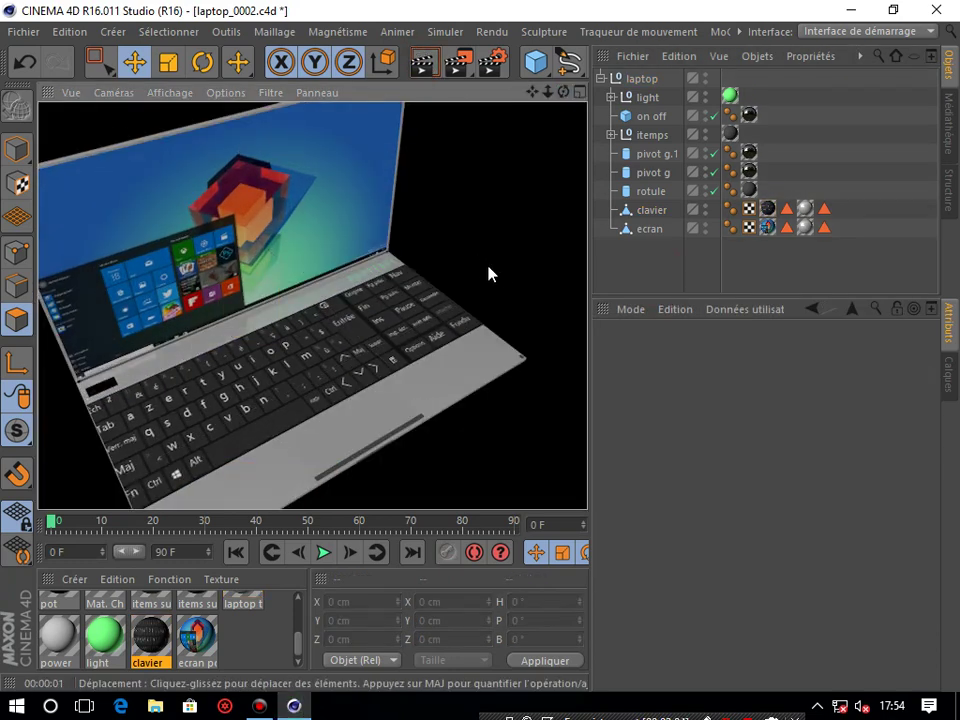
{"action": "mouse_move", "coordinate": [492, 262]}
{"action": "left_mouse_down", "text": "alt"}
{"action": "mouse_move", "coordinate": [530, 100]}
{"action": "mouse_move", "coordinate": [600, 110]}
{"action": "mouse_move", "coordinate": [505, 86]}
{"action": "left_mouse_up", "text": "alt"}
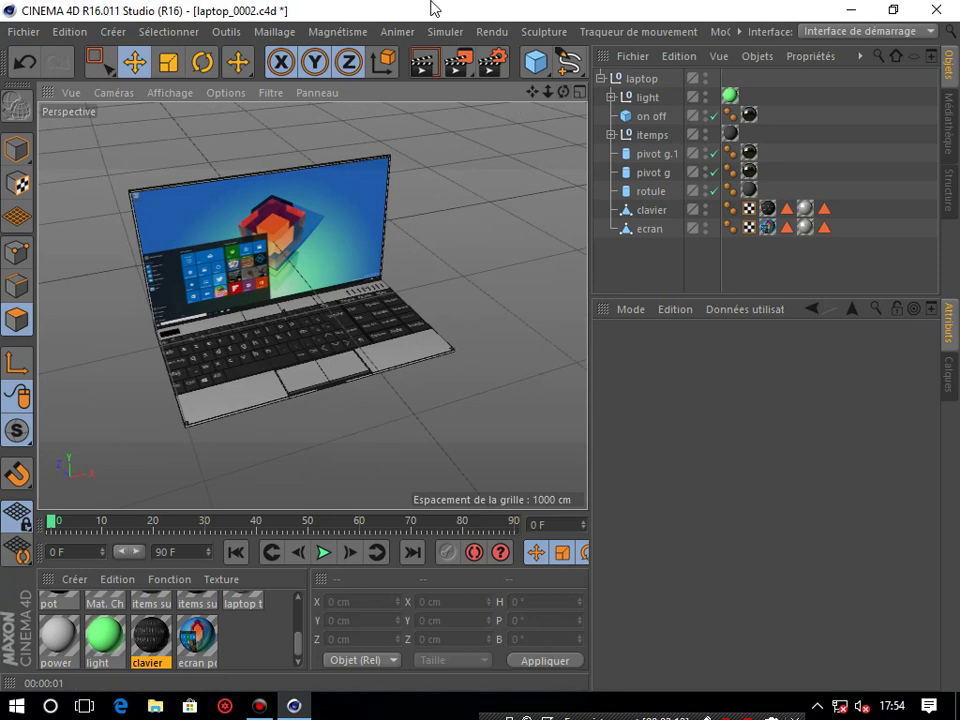
{"action": "left_click", "coordinate": [649, 229]}
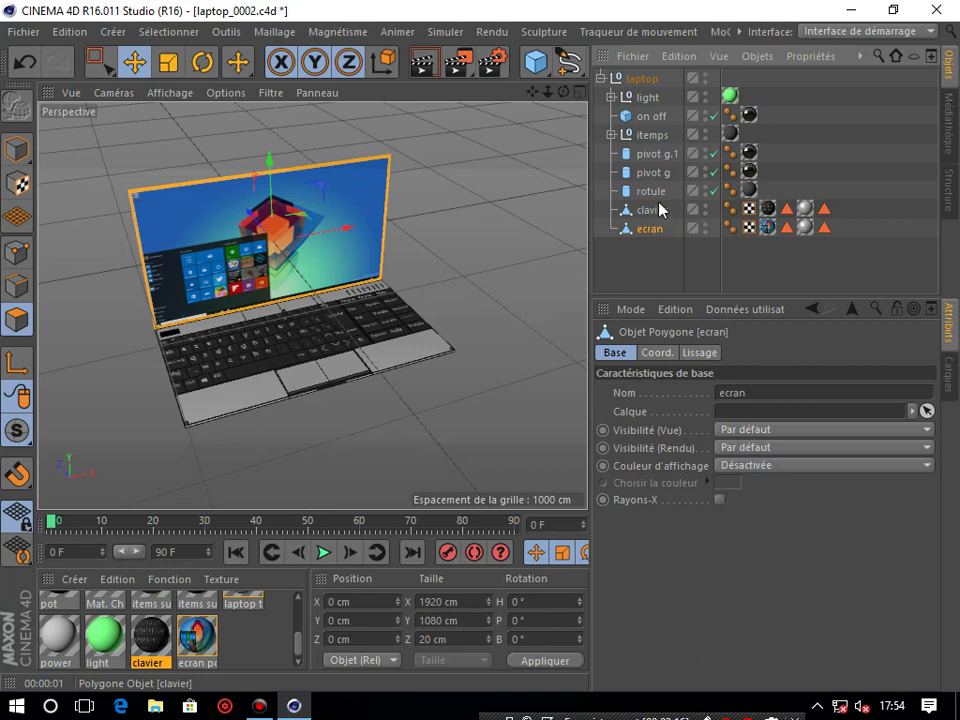
{"action": "left_click", "coordinate": [445, 203]}
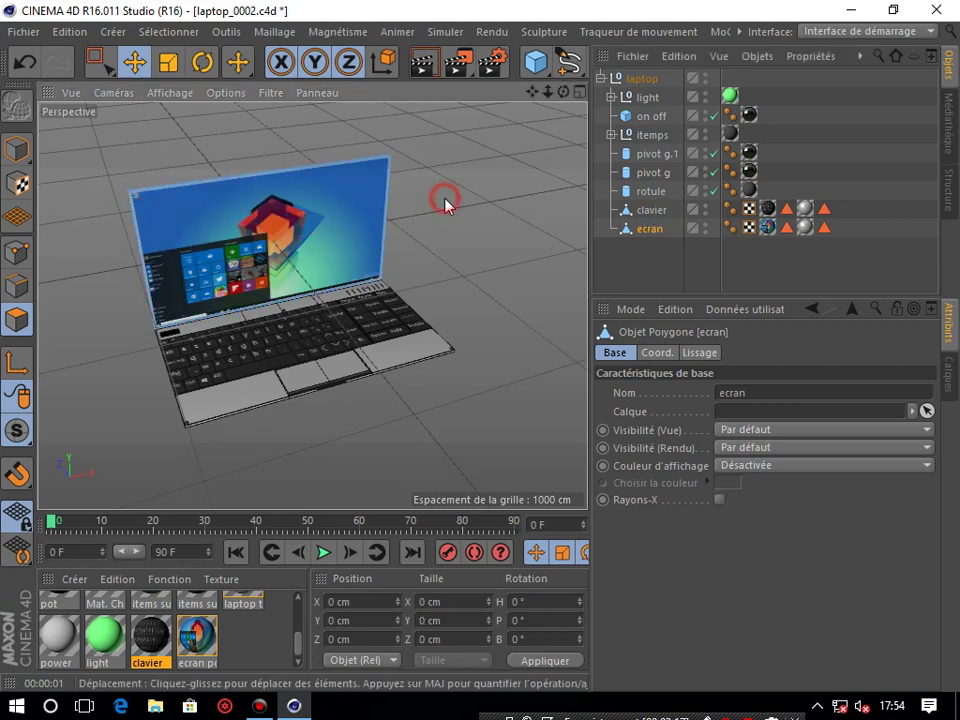
{"action": "left_click", "coordinate": [650, 209]}
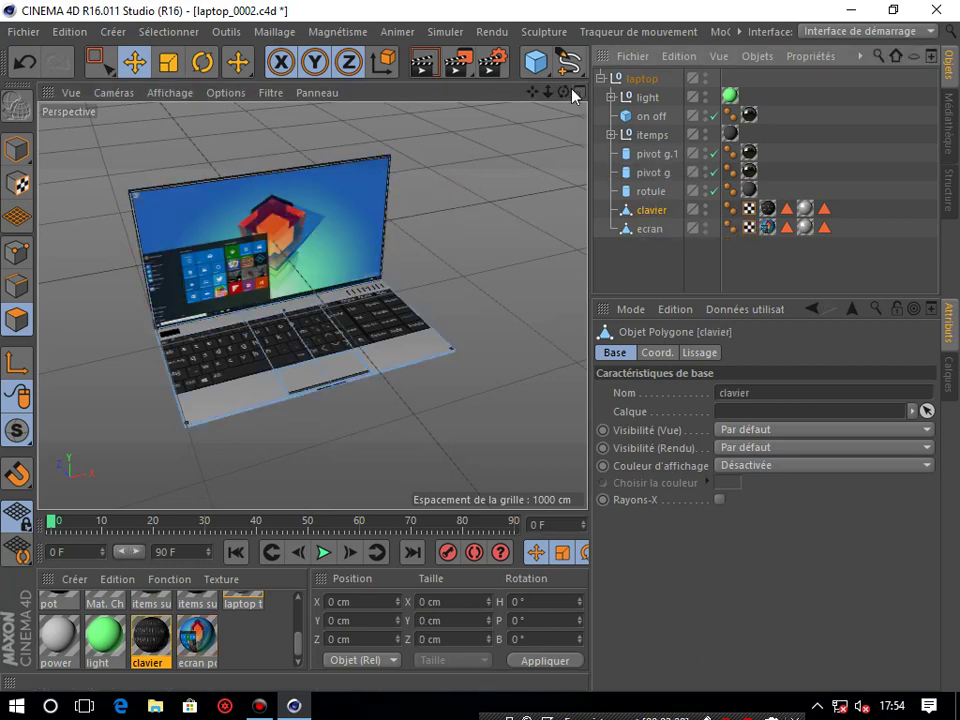
{"action": "left_click_drag", "start_coordinate": [564, 92], "coordinate": [540, 100]}
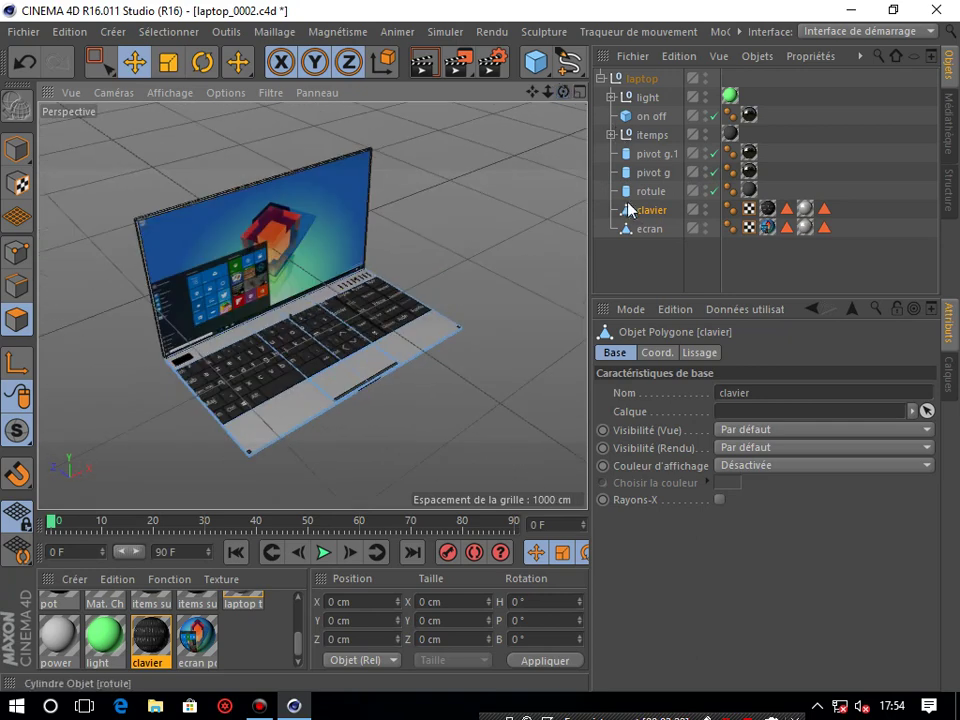
{"action": "left_click", "coordinate": [648, 229]}
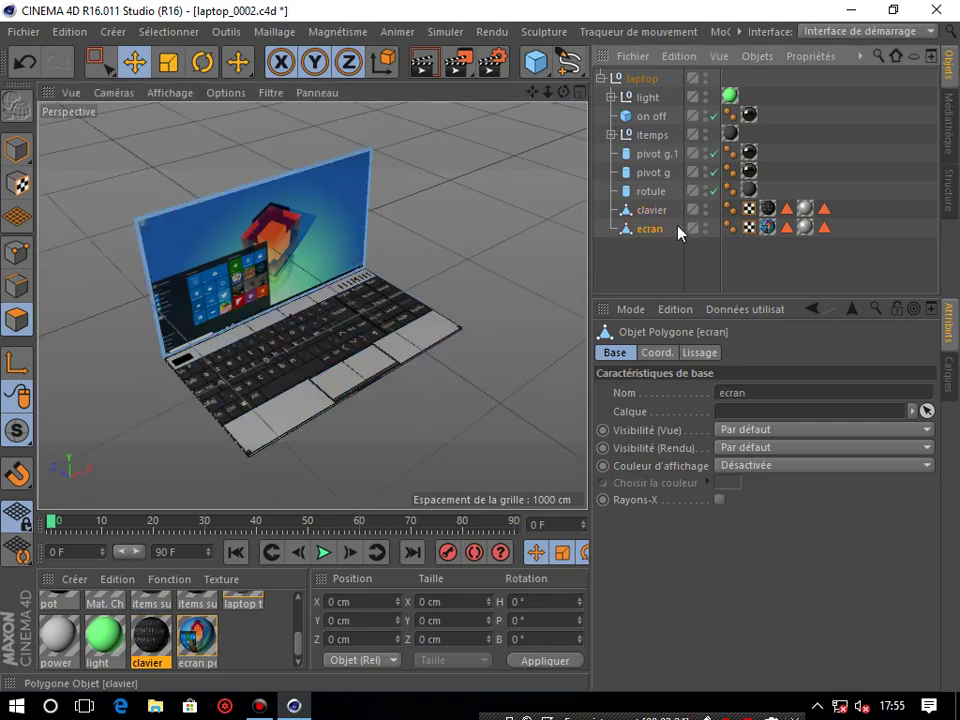
{"action": "left_click", "coordinate": [652, 209]}
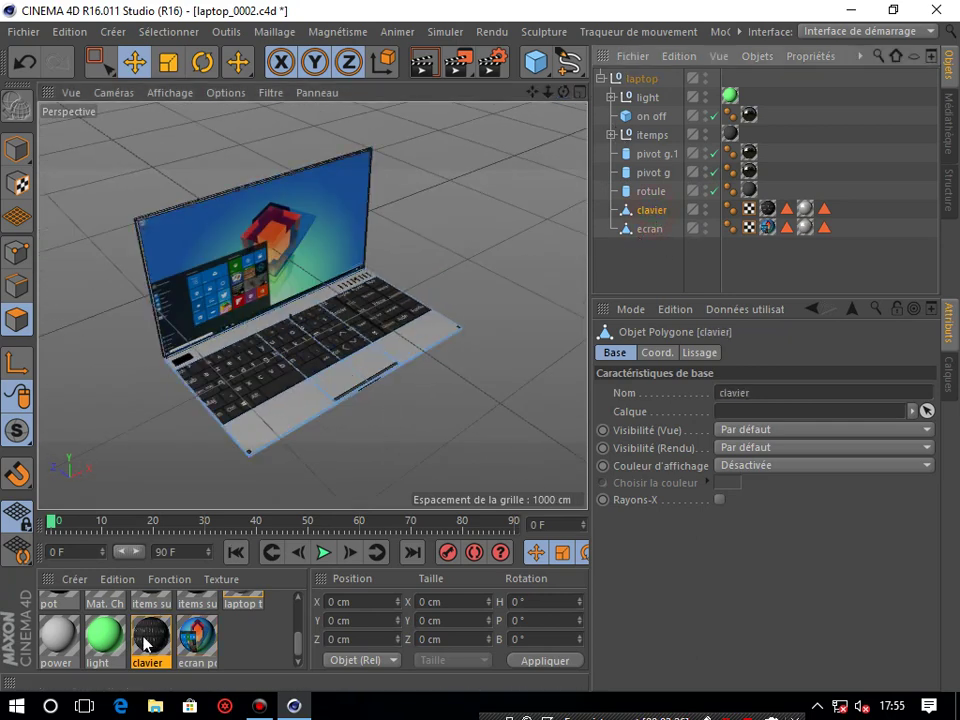
Step: Copy the clavier Couleur channel into an enabled Relief channel at 100% intensity and render a preview
{"action": "double_click", "coordinate": [148, 634]}
{"action": "left_click", "coordinate": [350, 440]}
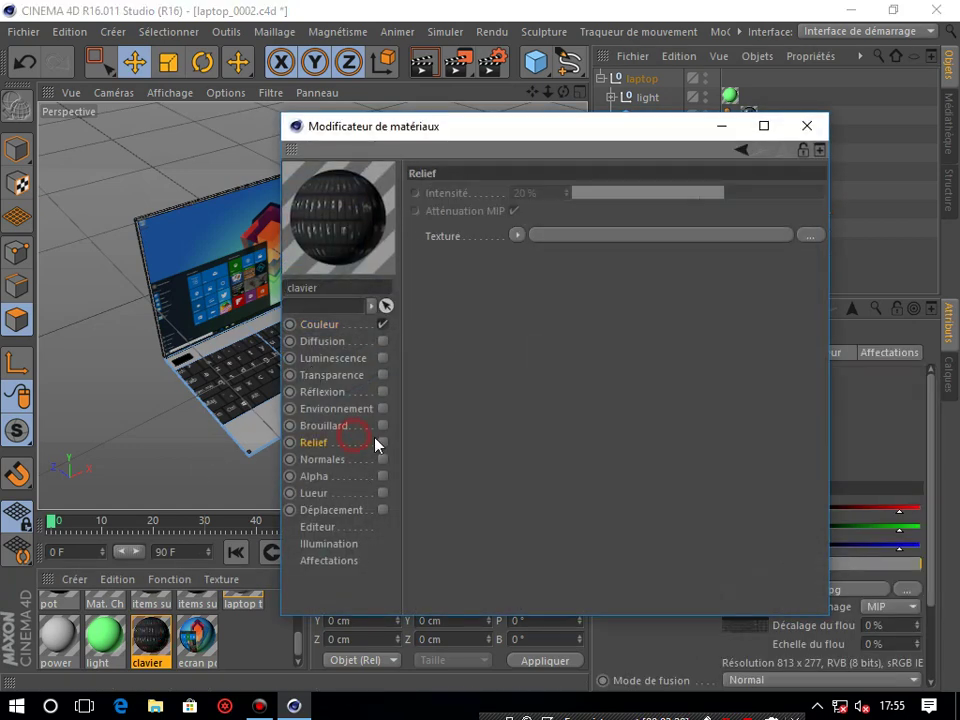
{"action": "left_click", "coordinate": [372, 325]}
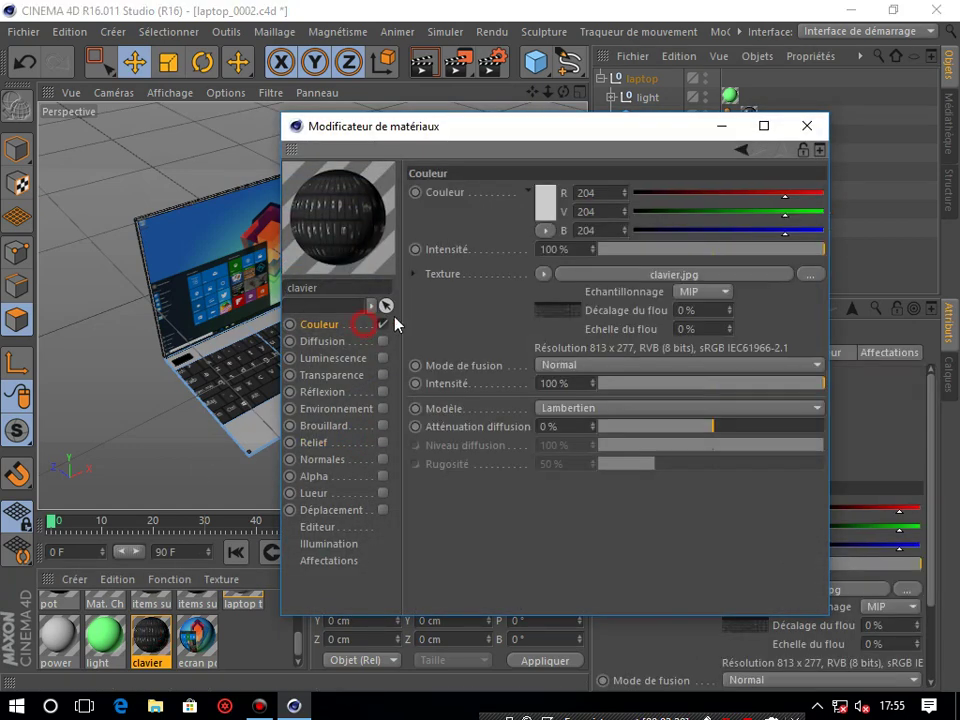
{"action": "left_click", "coordinate": [537, 273]}
{"action": "left_click", "coordinate": [548, 312]}
{"action": "left_click", "coordinate": [382, 442]}
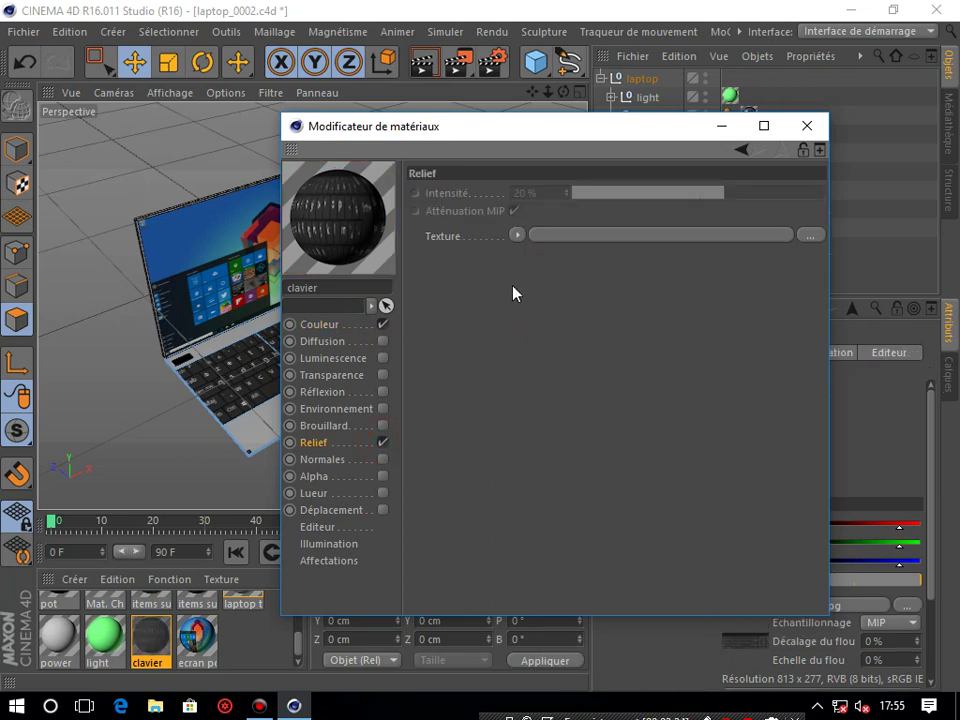
{"action": "left_click", "coordinate": [516, 234]}
{"action": "left_click", "coordinate": [538, 330]}
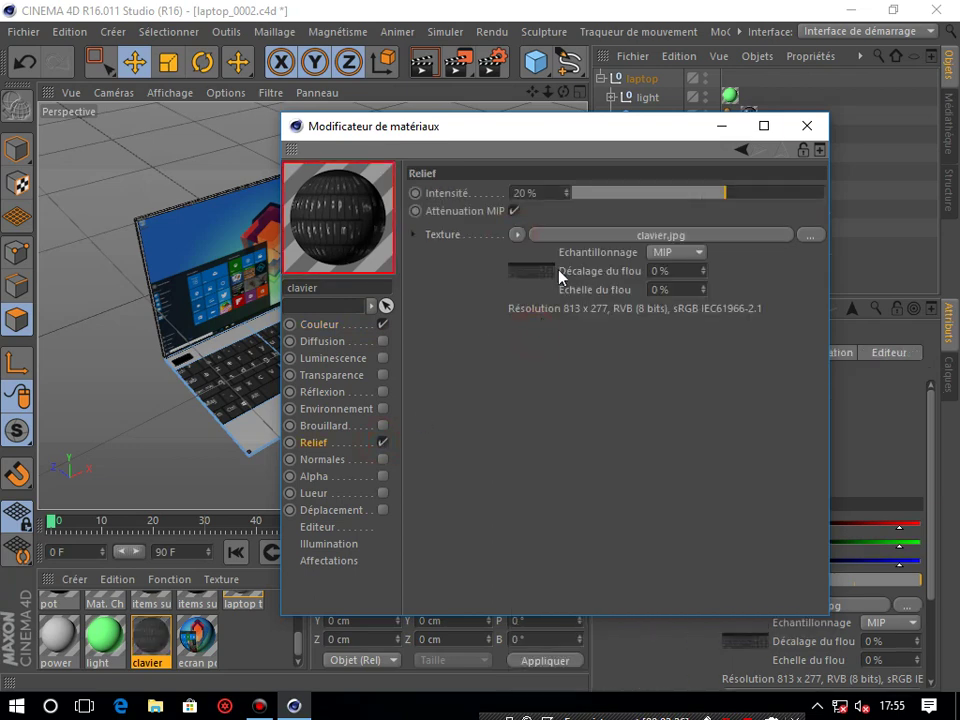
{"action": "left_click_drag", "start_coordinate": [792, 193], "coordinate": [826, 193]}
{"action": "left_click", "coordinate": [720, 126]}
{"action": "scroll", "coordinate": [396, 349], "scroll_direction": "up", "scroll_amount": 5}
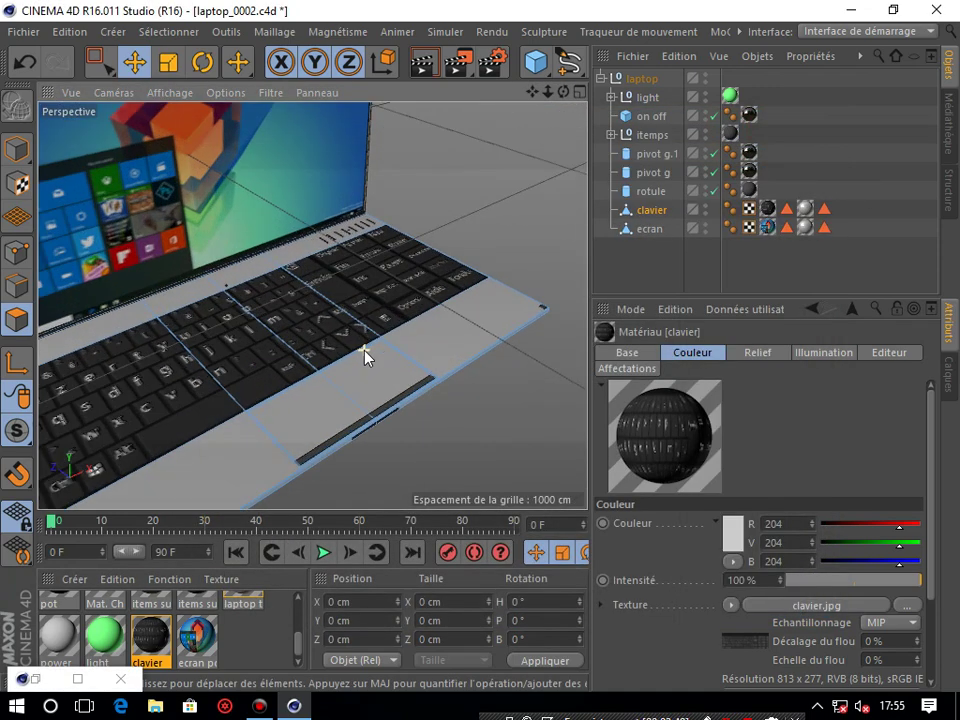
{"action": "left_click", "coordinate": [422, 62]}
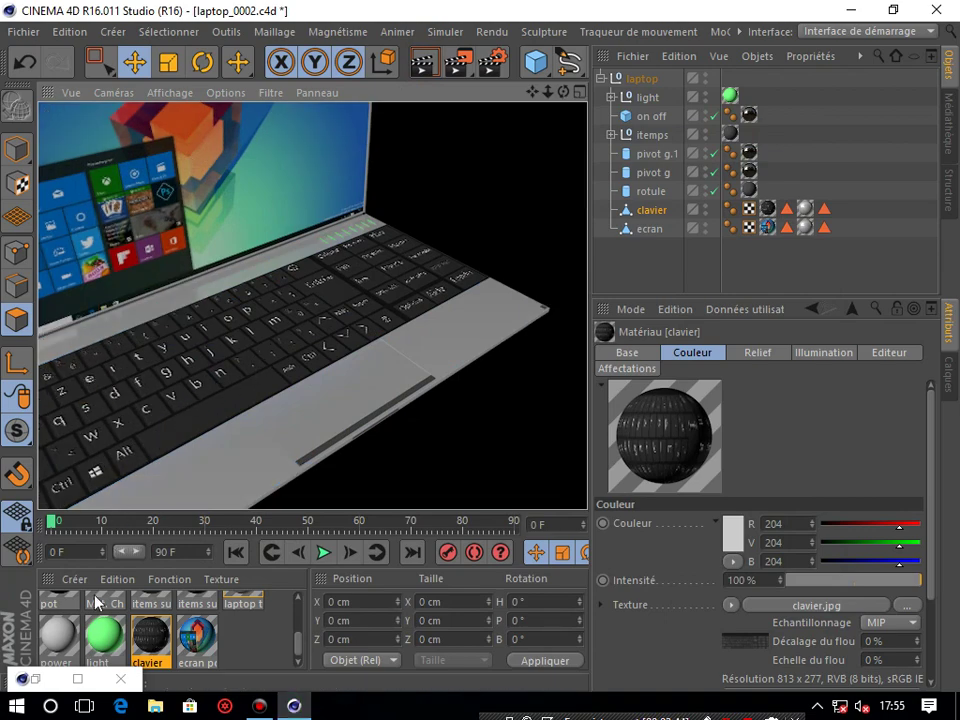
Step: Compare renders with Relief off and on, then raise the relief intensity slightly
{"action": "double_click", "coordinate": [150, 634]}
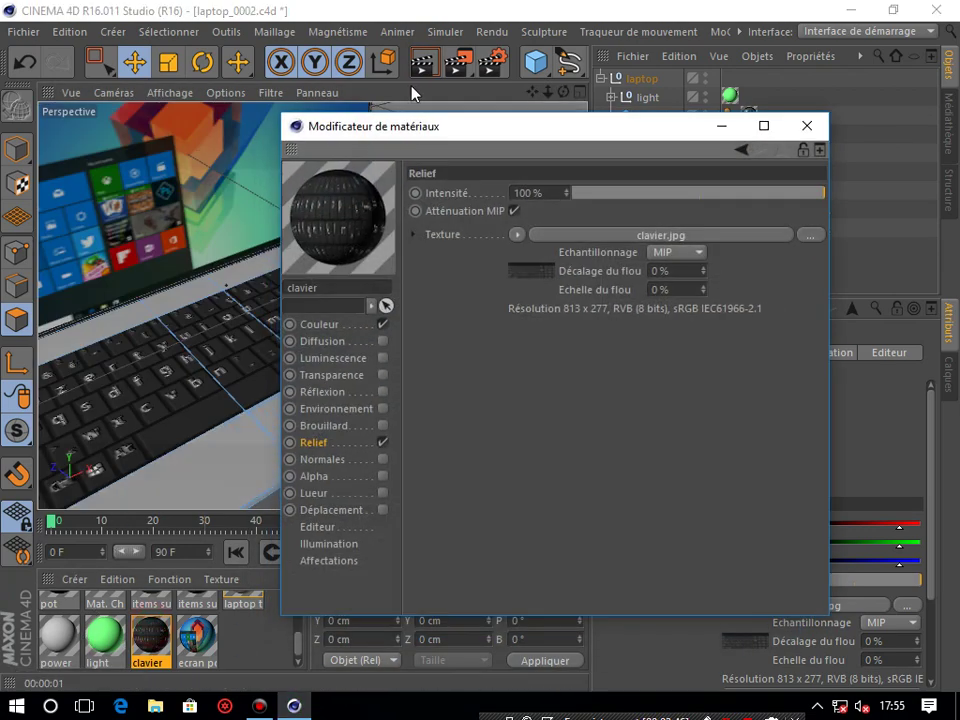
{"action": "left_click_drag", "start_coordinate": [428, 135], "coordinate": [526, 218]}
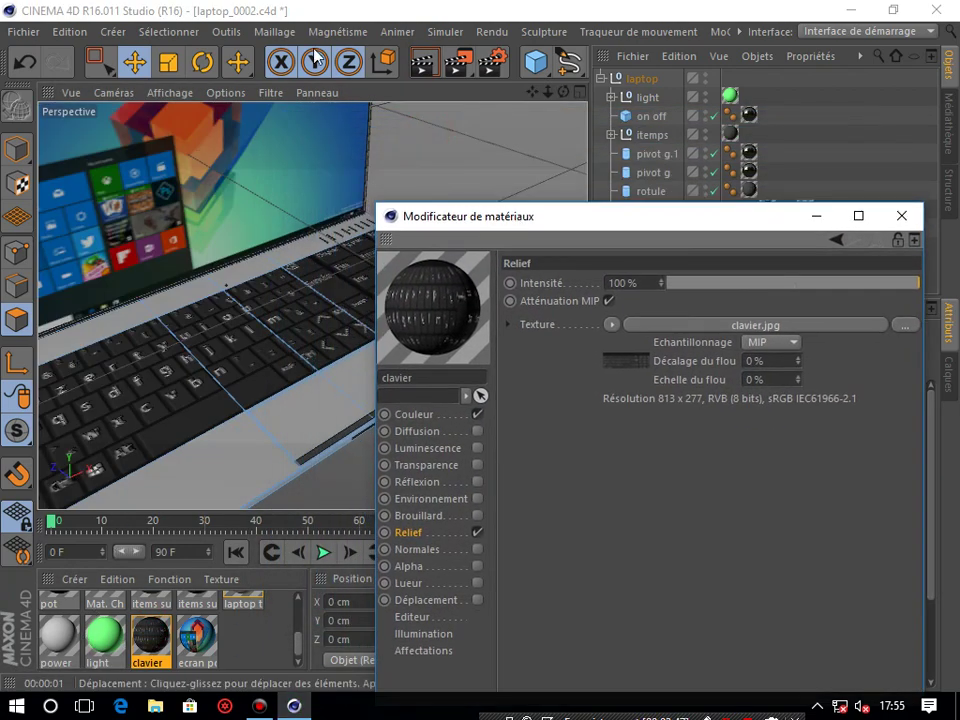
{"action": "left_click", "coordinate": [418, 62]}
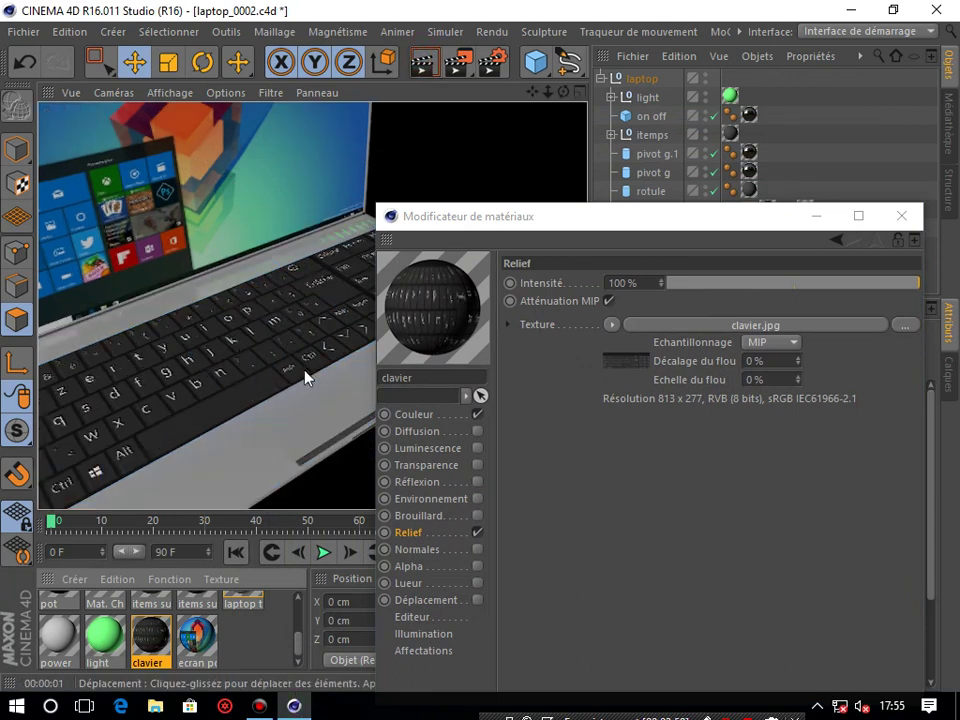
{"action": "left_click", "coordinate": [477, 532]}
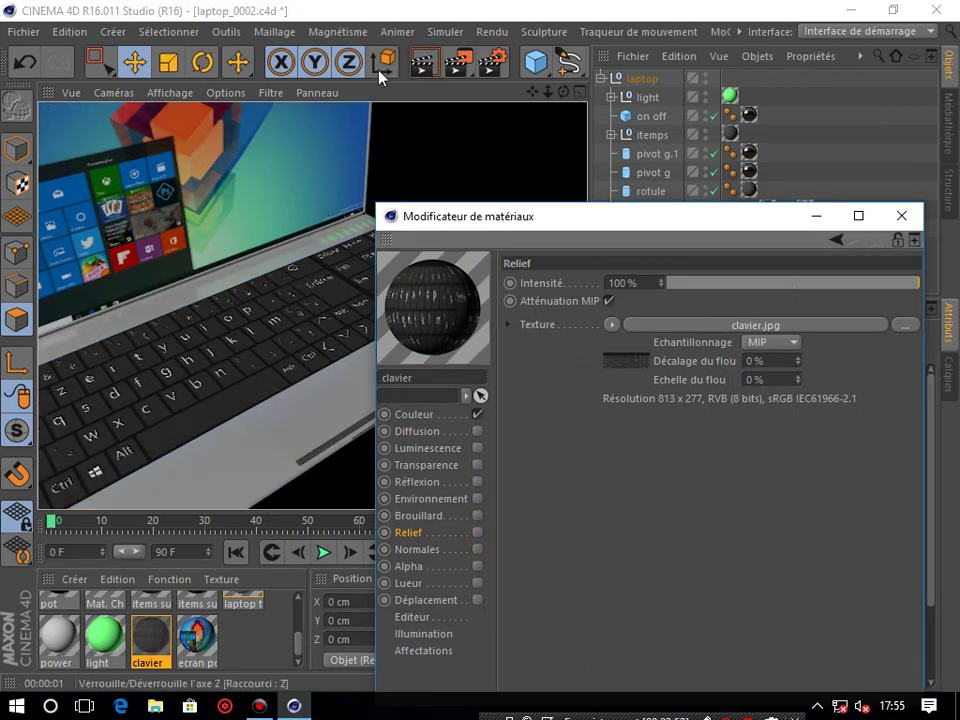
{"action": "left_click", "coordinate": [418, 62]}
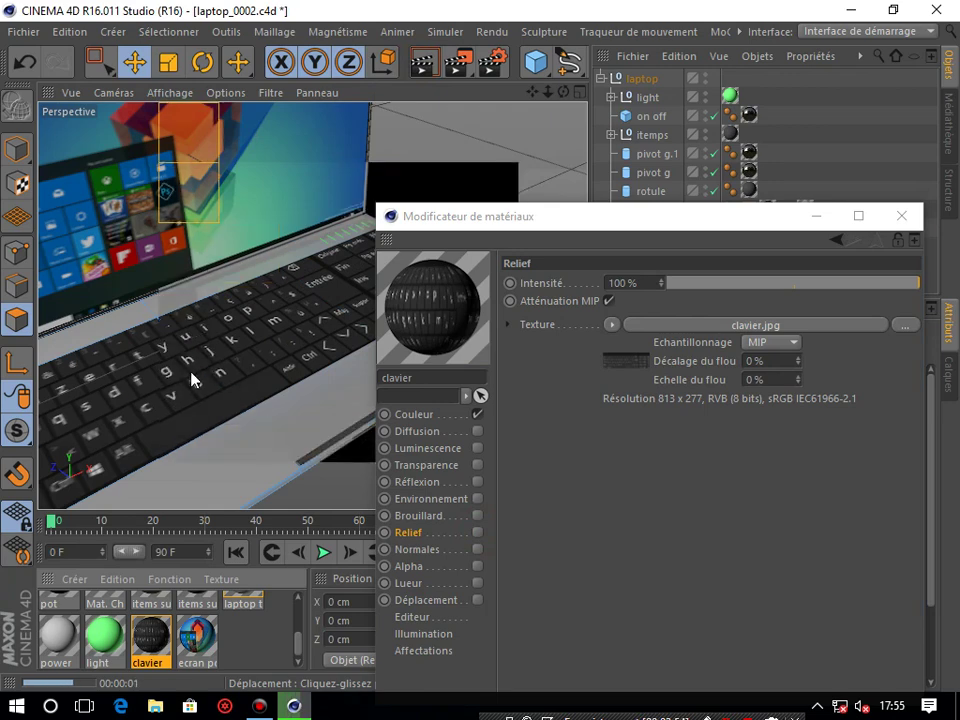
{"action": "left_click", "coordinate": [478, 532]}
{"action": "left_click", "coordinate": [661, 280]}
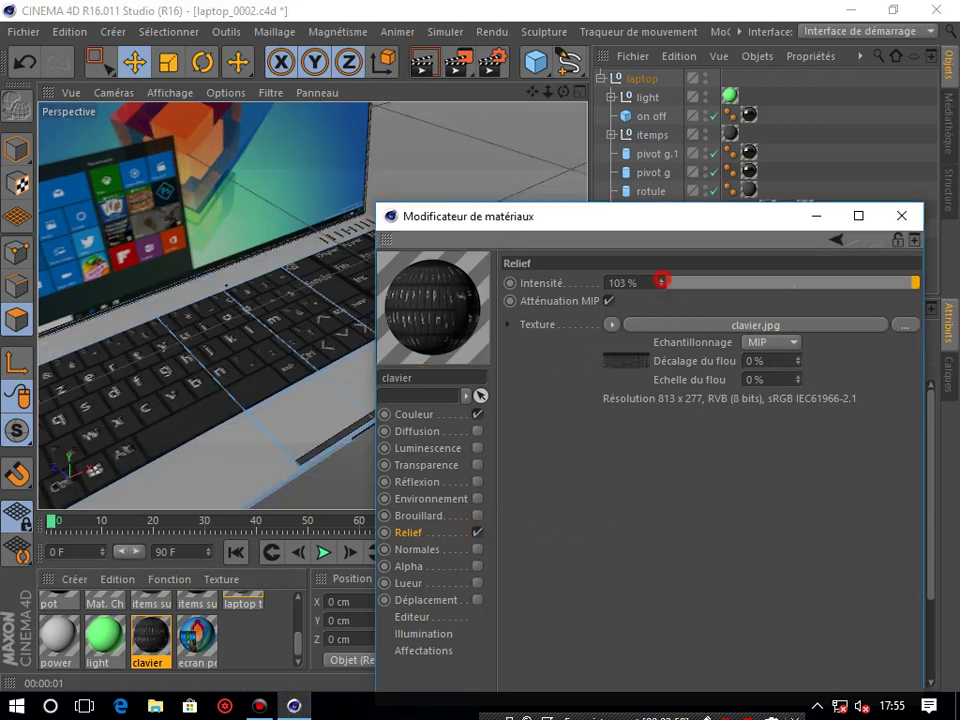
{"action": "left_click", "coordinate": [624, 362]}
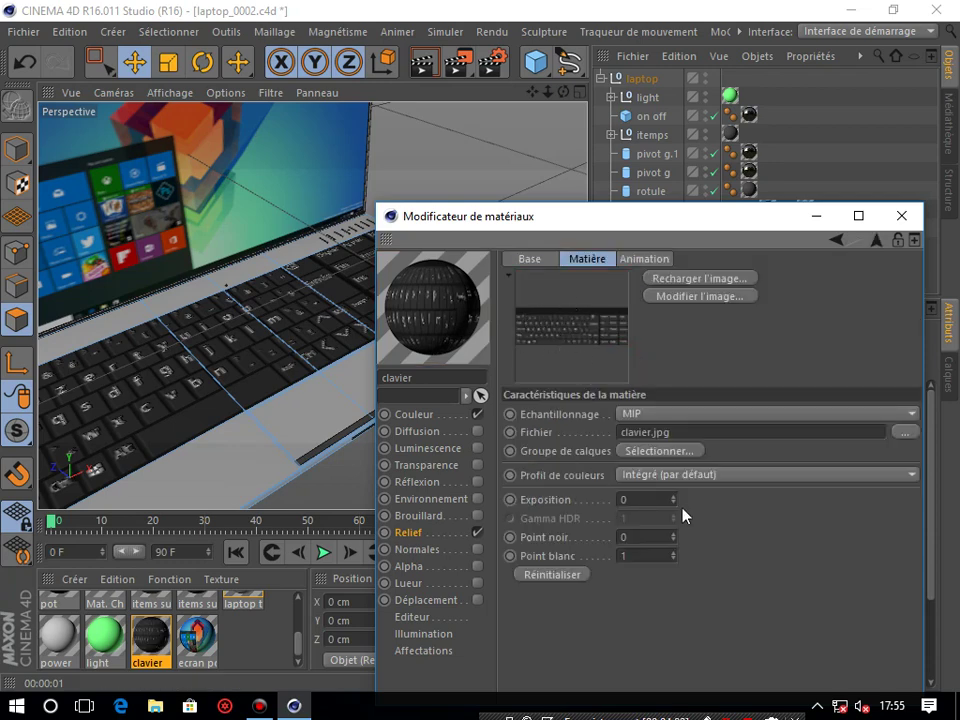
Step: Give the clavier Relief bitmap Point noir 0.14 and Point blanc 0.66, then close the editor
{"action": "left_click_drag", "start_coordinate": [676, 541], "coordinate": [677, 572]}
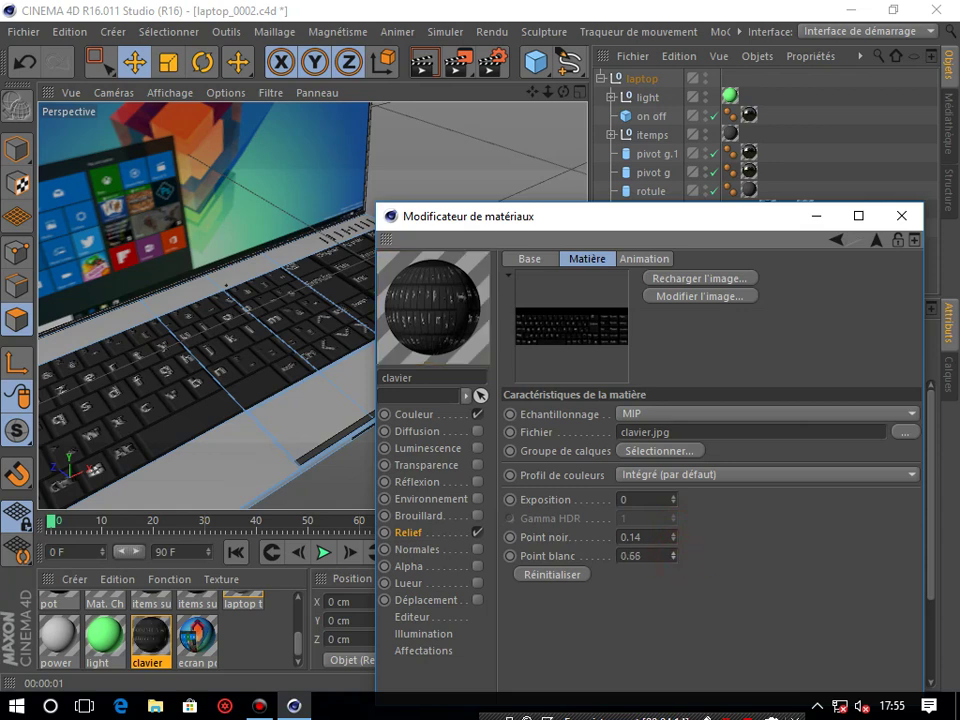
{"action": "right_click", "coordinate": [557, 331]}
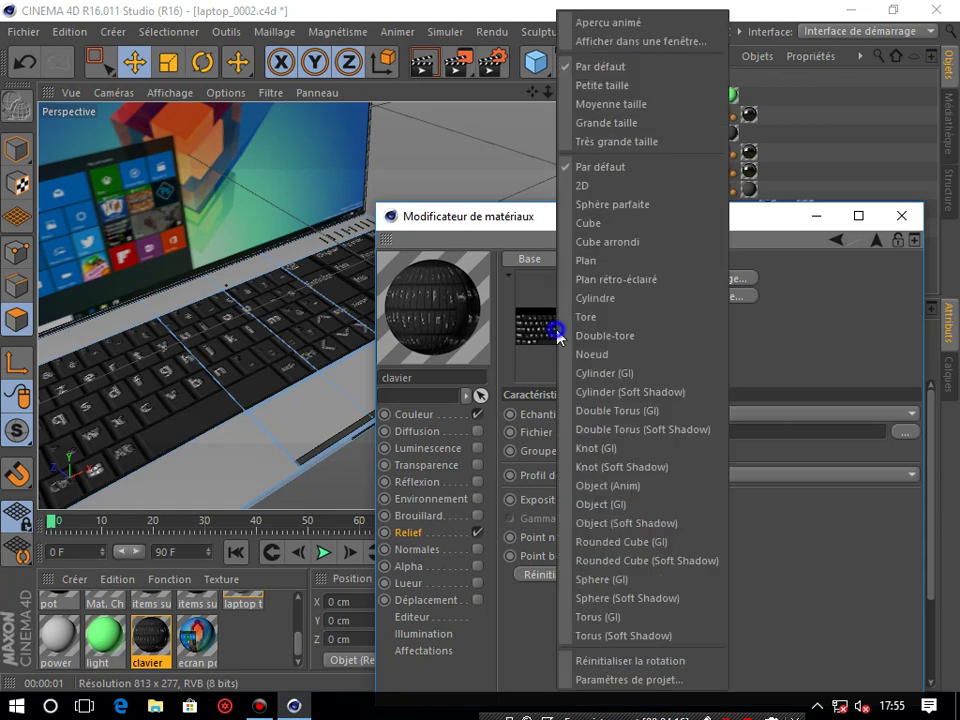
{"action": "left_click", "coordinate": [612, 150]}
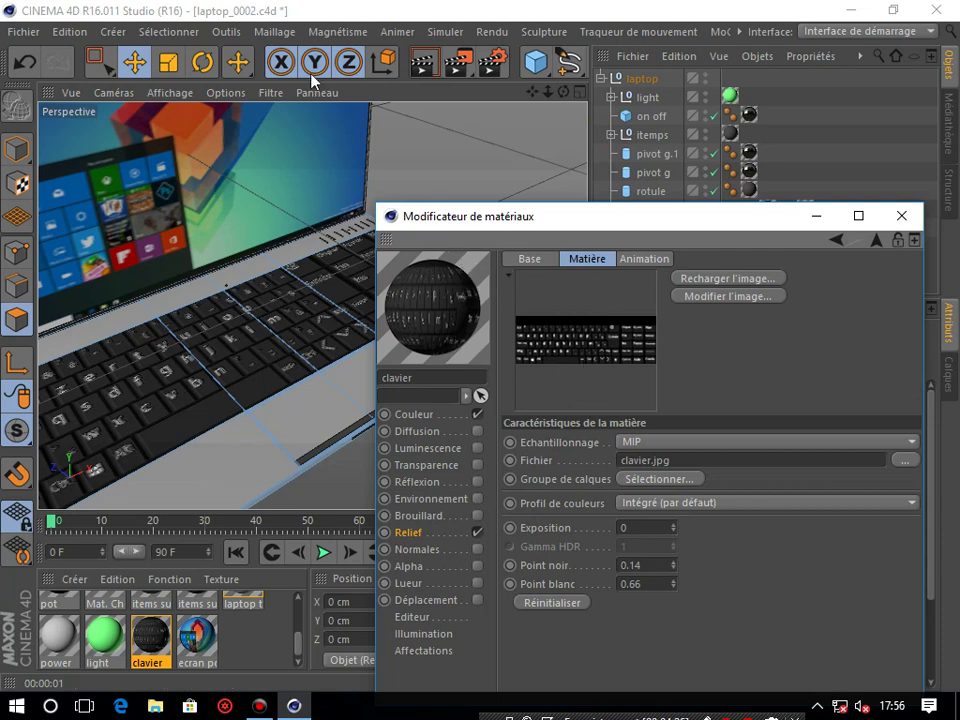
{"action": "left_click_drag", "start_coordinate": [364, 277], "coordinate": [302, 354], "text": "alt"}
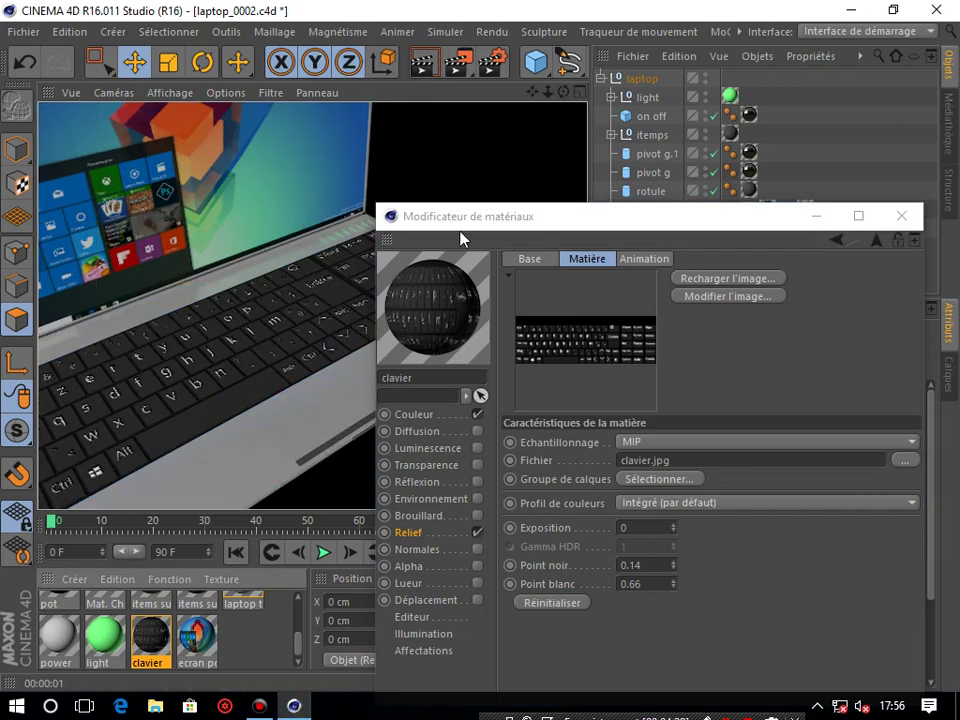
{"action": "left_click_drag", "start_coordinate": [469, 218], "coordinate": [527, 176]}
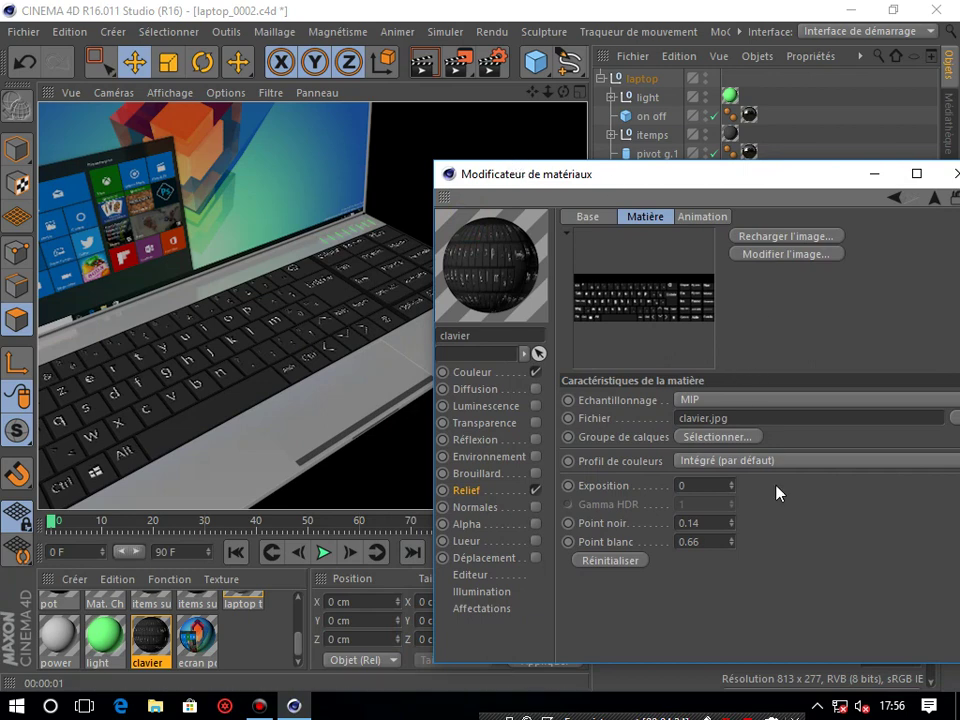
{"action": "left_click_drag", "start_coordinate": [850, 174], "coordinate": [702, 176]}
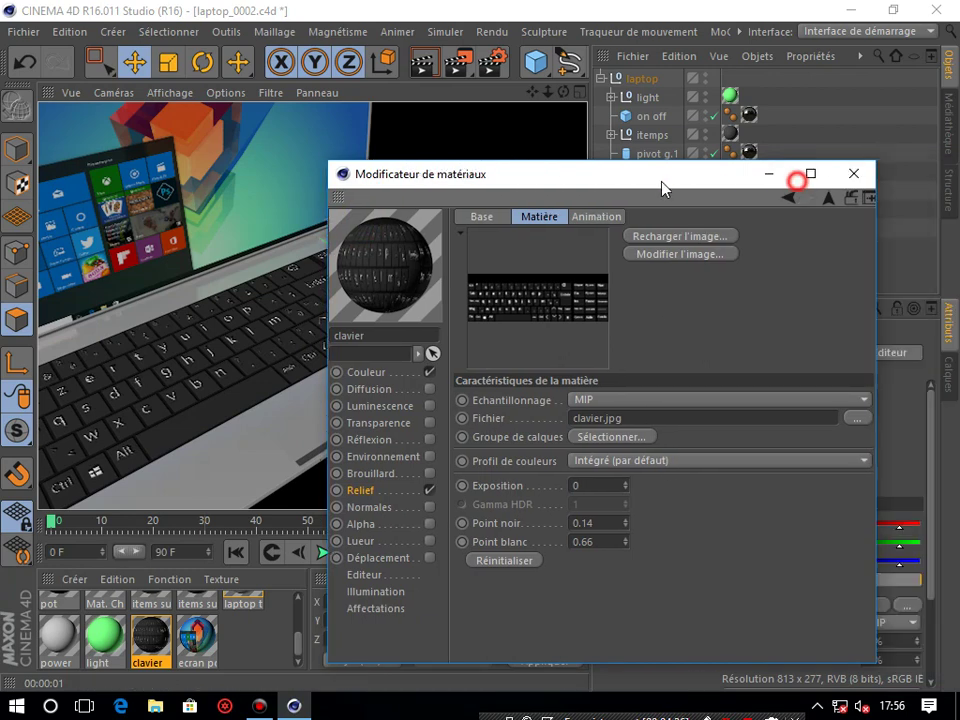
{"action": "left_click", "coordinate": [803, 182]}
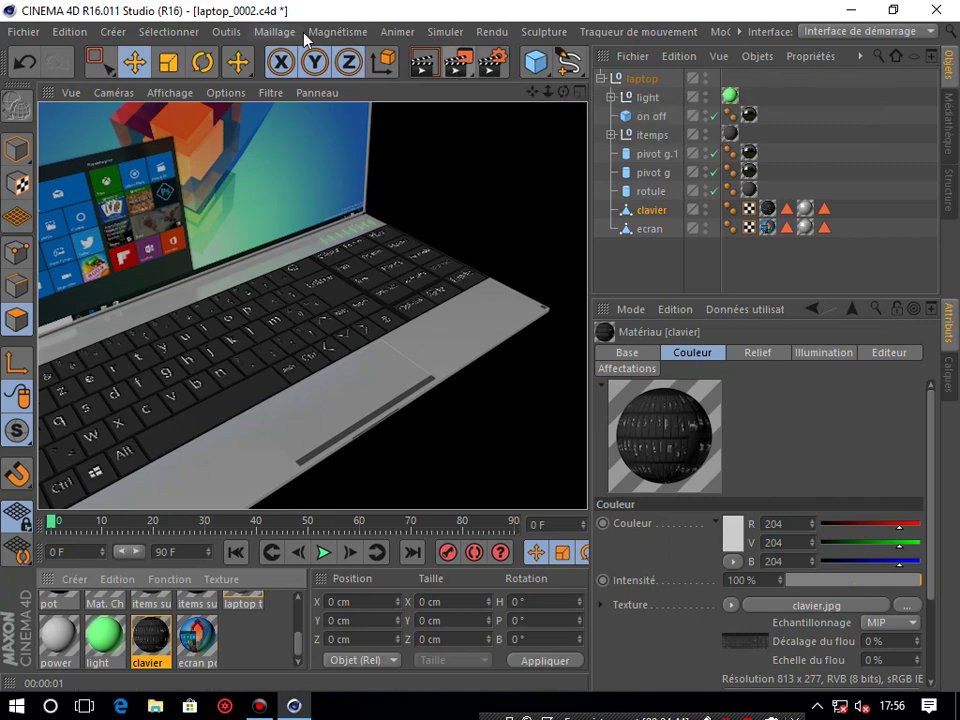
{"action": "scroll", "coordinate": [343, 357], "scroll_direction": "down", "scroll_amount": 3}
{"action": "left_click_drag", "start_coordinate": [563, 92], "coordinate": [436, 97]}
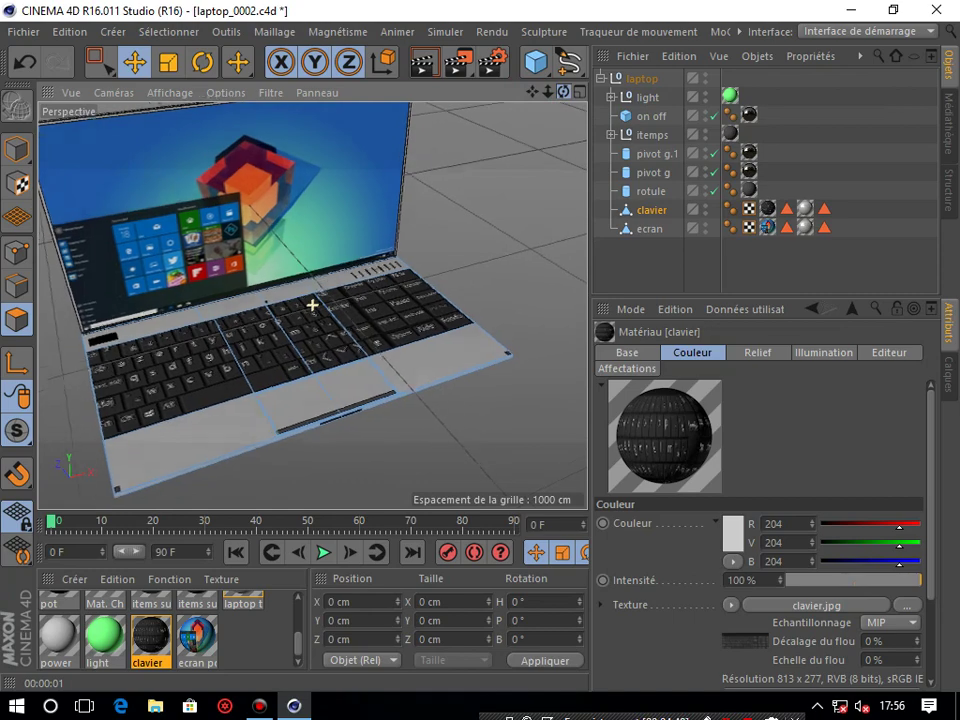
{"action": "mouse_move", "coordinate": [533, 92]}
{"action": "left_mouse_down"}
{"action": "mouse_move", "coordinate": [515, 115]}
{"action": "mouse_move", "coordinate": [556, 108]}
{"action": "left_mouse_up"}
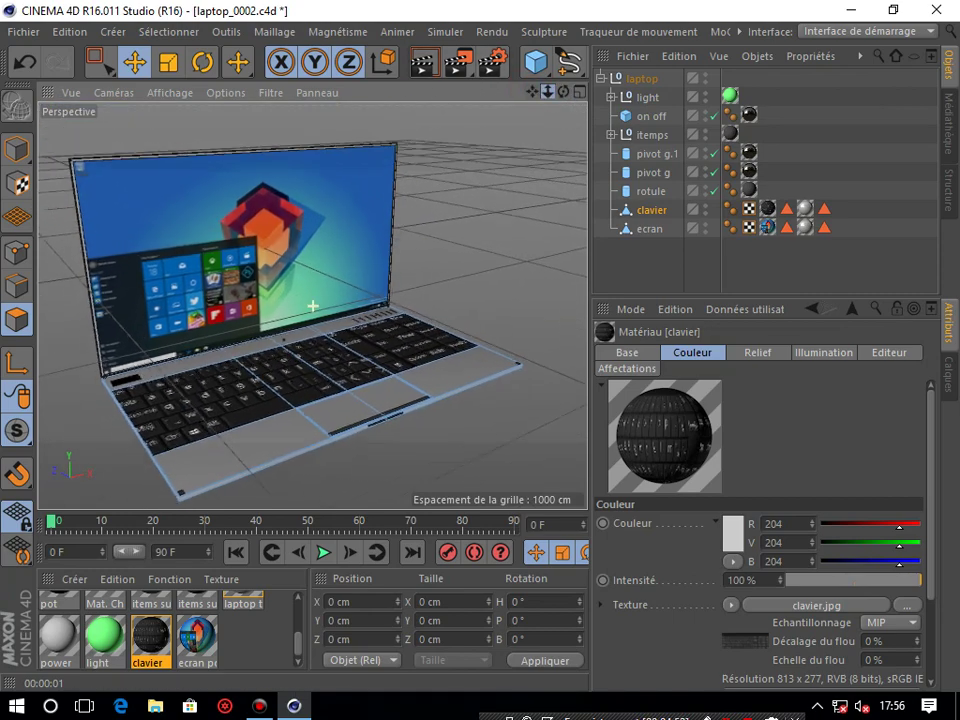
{"action": "scroll", "coordinate": [420, 60], "scroll_direction": "down", "scroll_amount": 1}
{"action": "scroll", "coordinate": [480, 62], "scroll_direction": "down", "scroll_amount": 1}
{"action": "scroll", "coordinate": [505, 62], "scroll_direction": "down", "scroll_amount": 1}
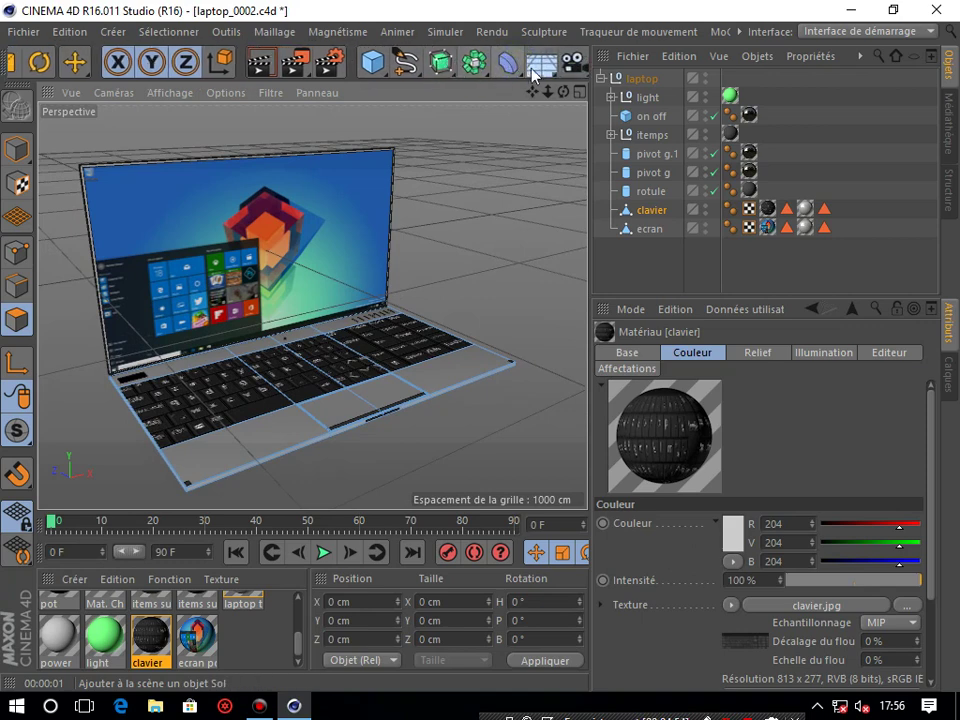
Step: Add a Sol floor object and lower it along Y in the front view
{"action": "left_click", "coordinate": [541, 62]}
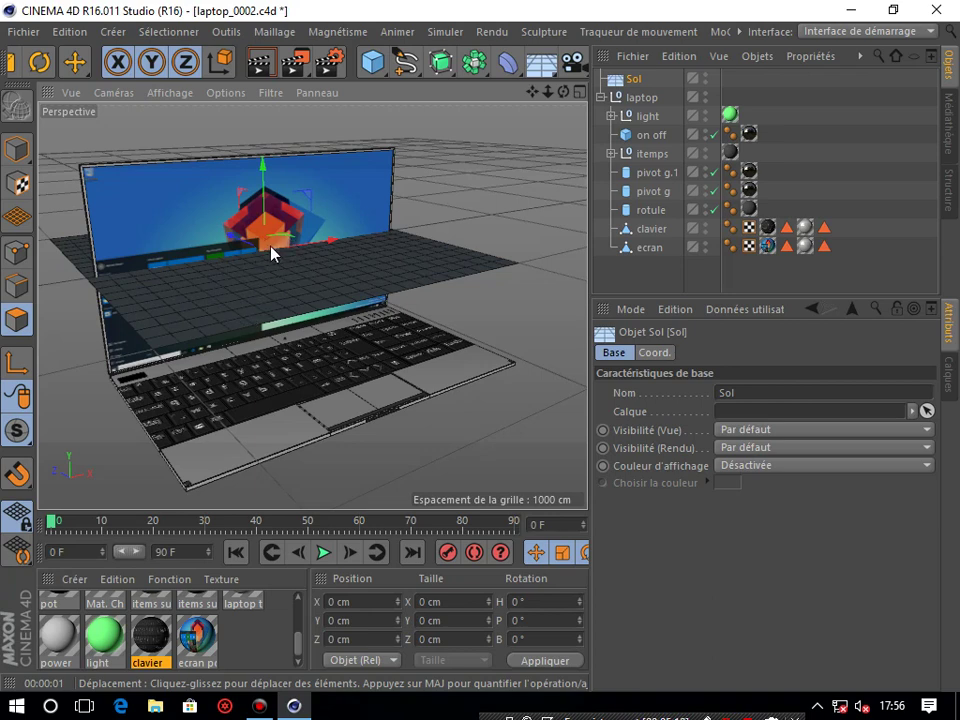
{"action": "middle_click", "coordinate": [271, 253]}
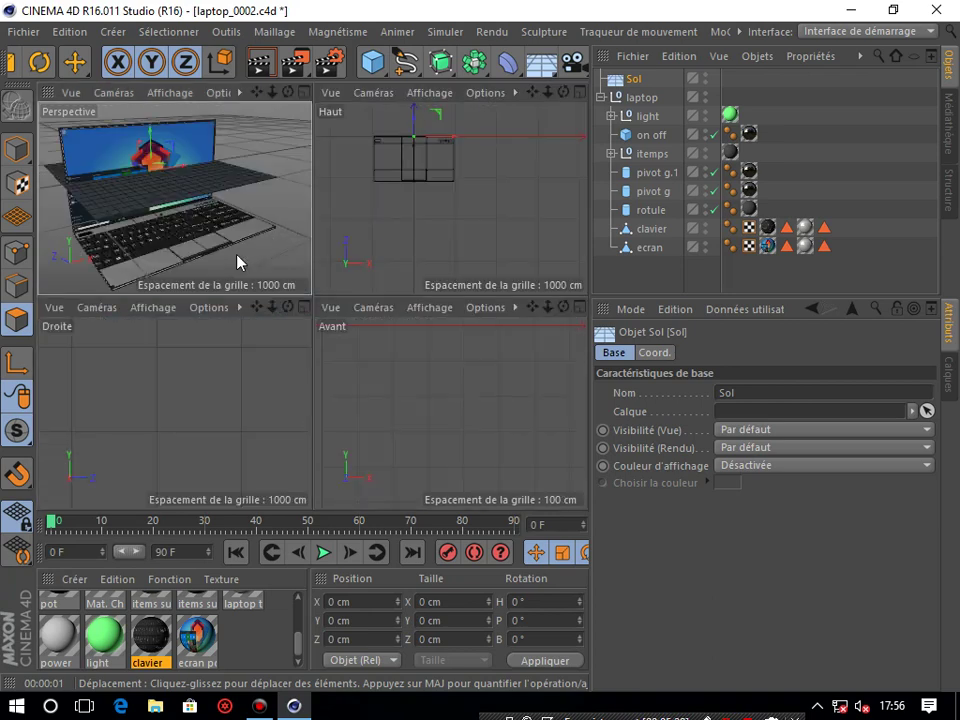
{"action": "middle_click", "coordinate": [384, 346]}
{"action": "scroll", "coordinate": [381, 343], "scroll_direction": "down", "scroll_amount": 2}
{"action": "scroll", "coordinate": [377, 341], "scroll_direction": "down", "scroll_amount": 3}
{"action": "scroll", "coordinate": [248, 314], "scroll_direction": "up", "scroll_amount": 1}
{"action": "scroll", "coordinate": [248, 314], "scroll_direction": "up", "scroll_amount": 2}
{"action": "left_click_drag", "start_coordinate": [174, 225], "coordinate": [177, 404]}
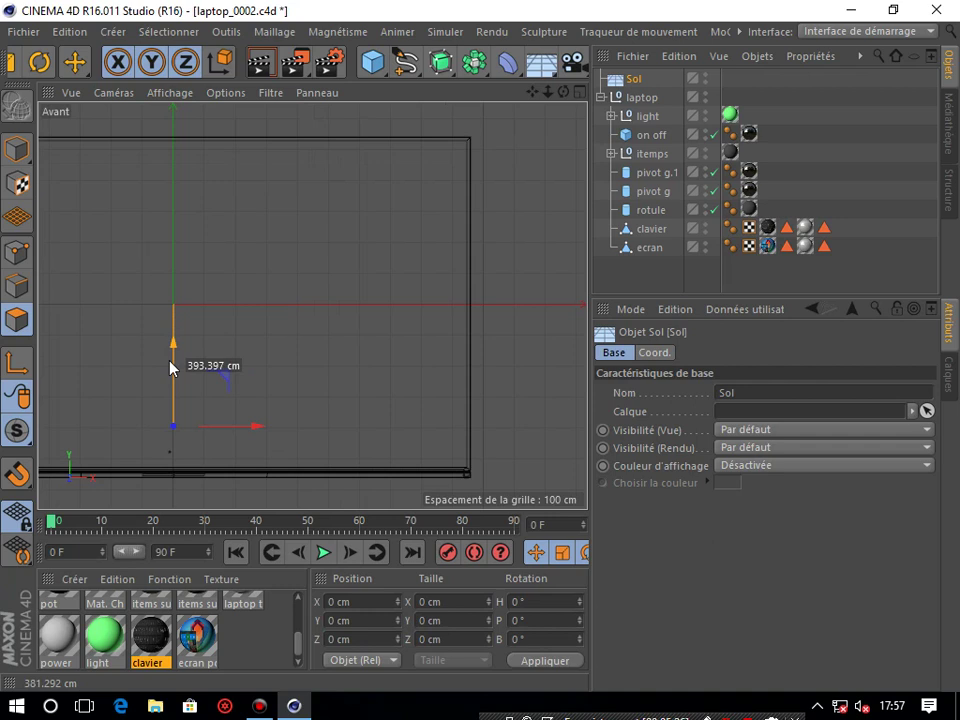
{"action": "left_click_drag", "start_coordinate": [532, 92], "coordinate": [313, 306]}
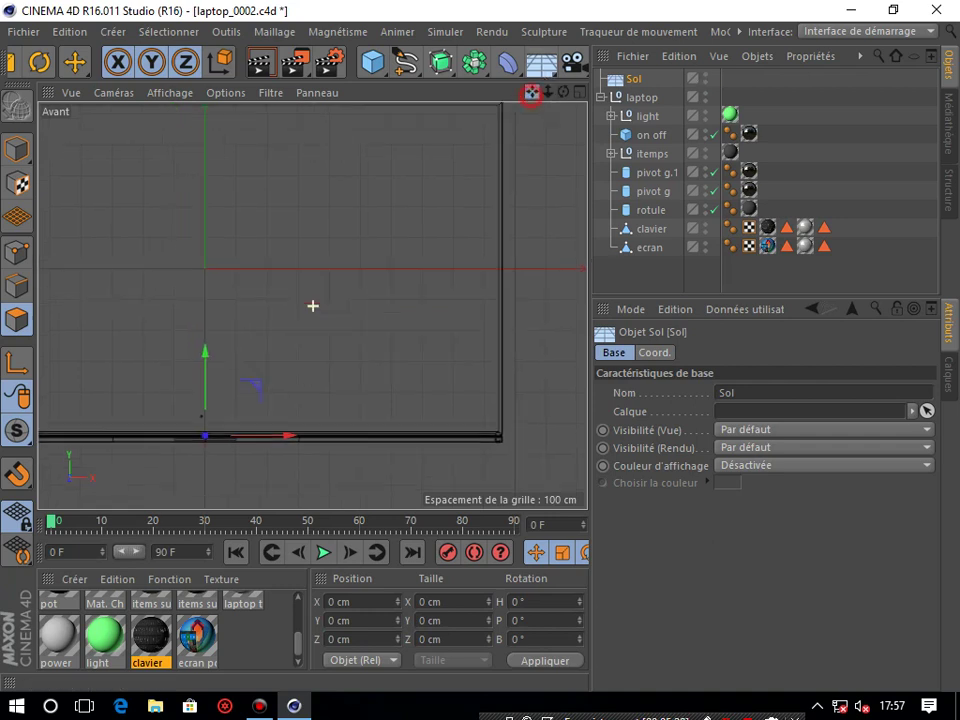
Step: In the right-side view, bring the floor down to the laptop's base and line it up sideways
{"action": "middle_click", "coordinate": [313, 306]}
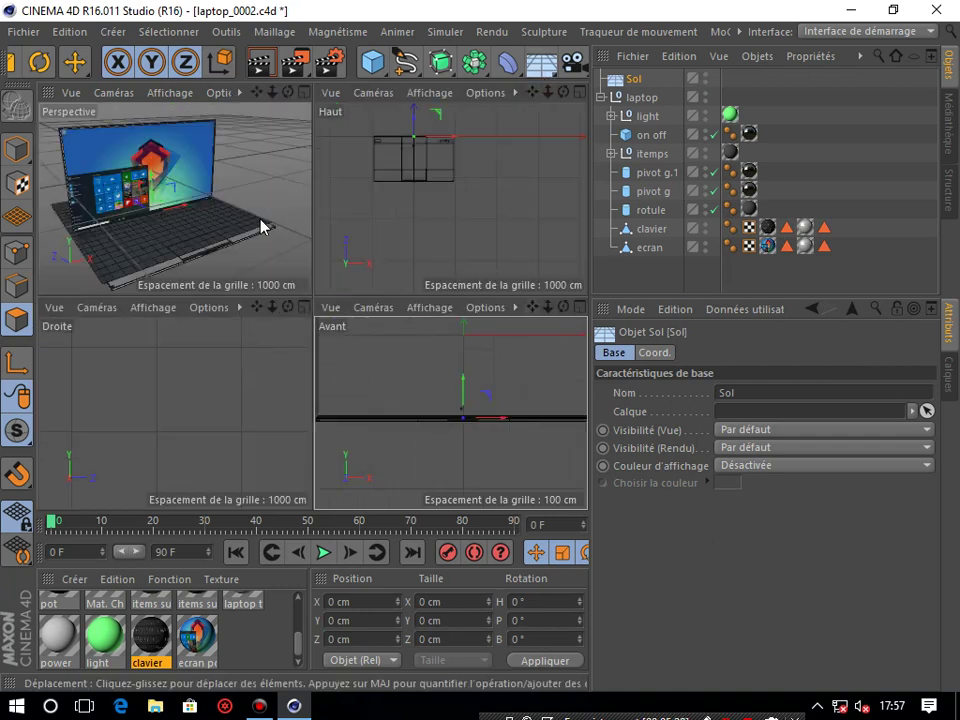
{"action": "middle_click", "coordinate": [239, 383]}
{"action": "scroll", "coordinate": [464, 154], "scroll_direction": "up", "scroll_amount": 3}
{"action": "scroll", "coordinate": [467, 221], "scroll_direction": "up", "scroll_amount": 2}
{"action": "mouse_move", "coordinate": [532, 92]}
{"action": "left_mouse_down"}
{"action": "mouse_move", "coordinate": [313, 306]}
{"action": "mouse_move", "coordinate": [388, 259]}
{"action": "left_mouse_up"}
{"action": "left_click_drag", "start_coordinate": [535, 93], "coordinate": [601, 20]}
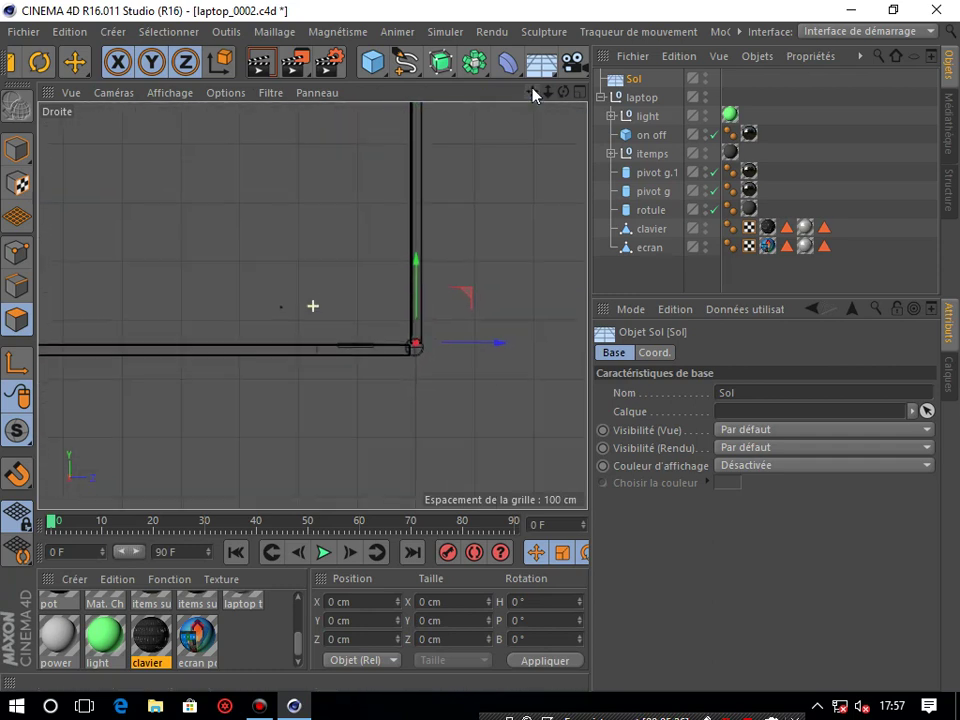
{"action": "left_click_drag", "start_coordinate": [418, 274], "coordinate": [429, 296]}
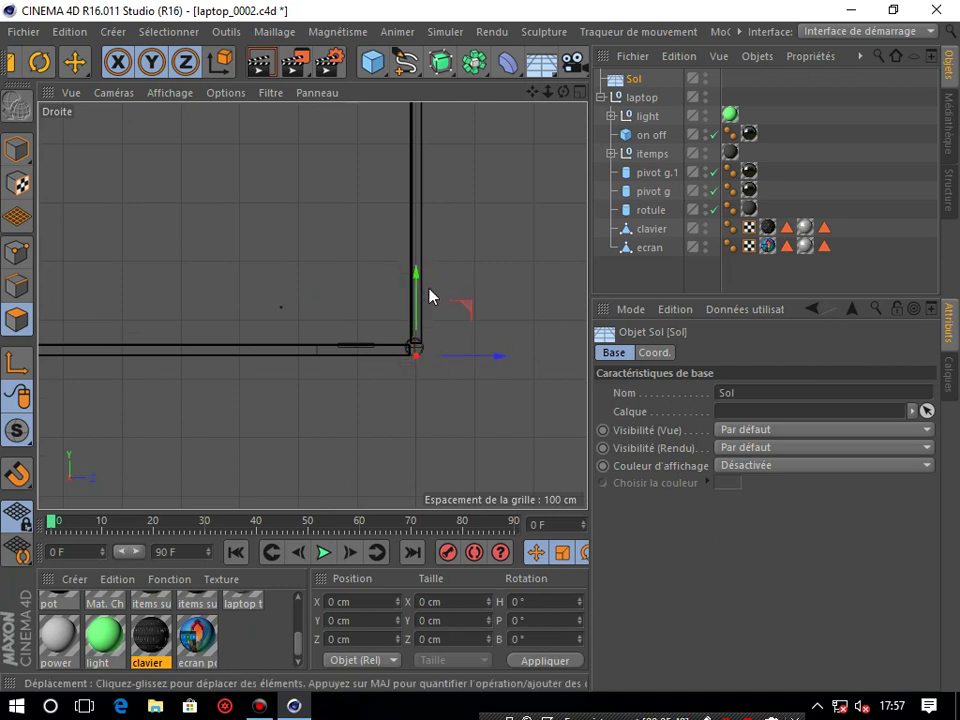
{"action": "scroll", "coordinate": [452, 323], "scroll_direction": "up", "scroll_amount": 3}
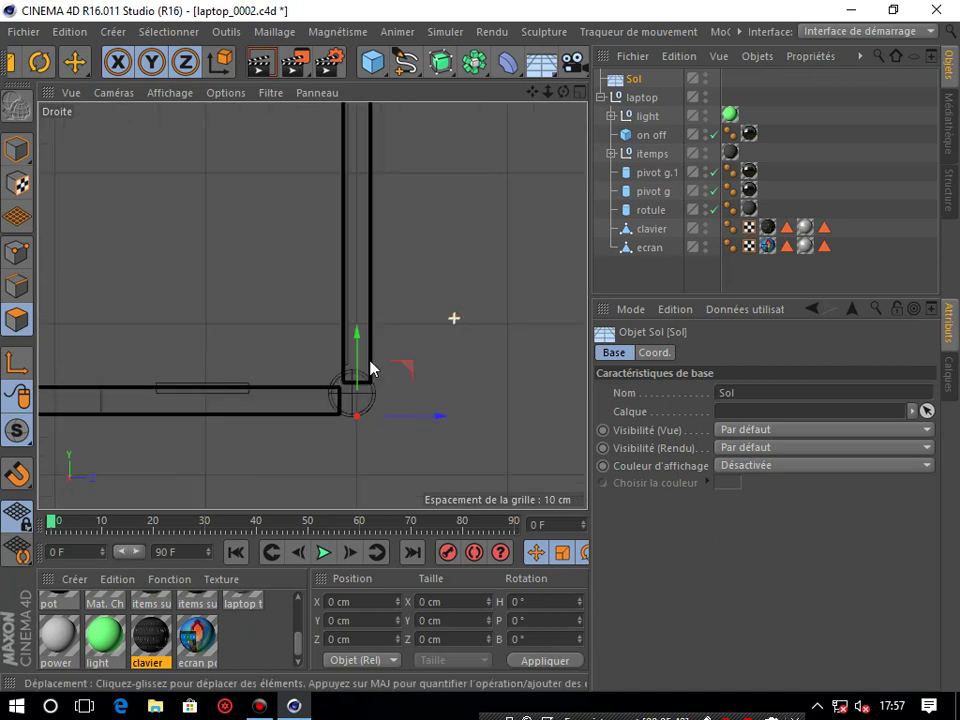
{"action": "left_click_drag", "start_coordinate": [429, 418], "coordinate": [332, 414]}
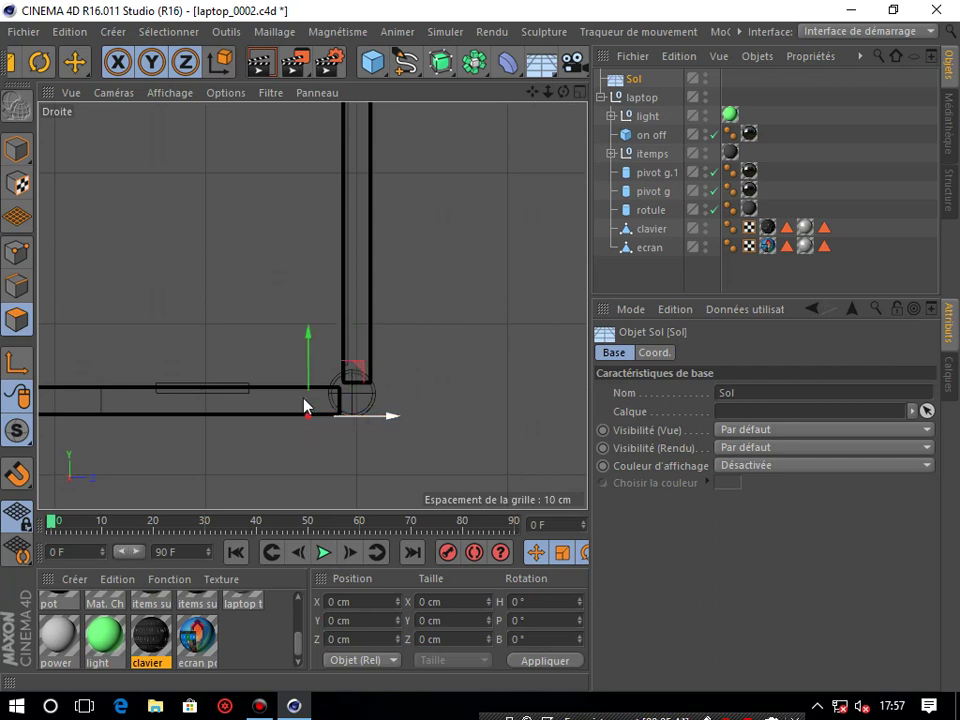
{"action": "left_click_drag", "start_coordinate": [310, 362], "coordinate": [313, 358]}
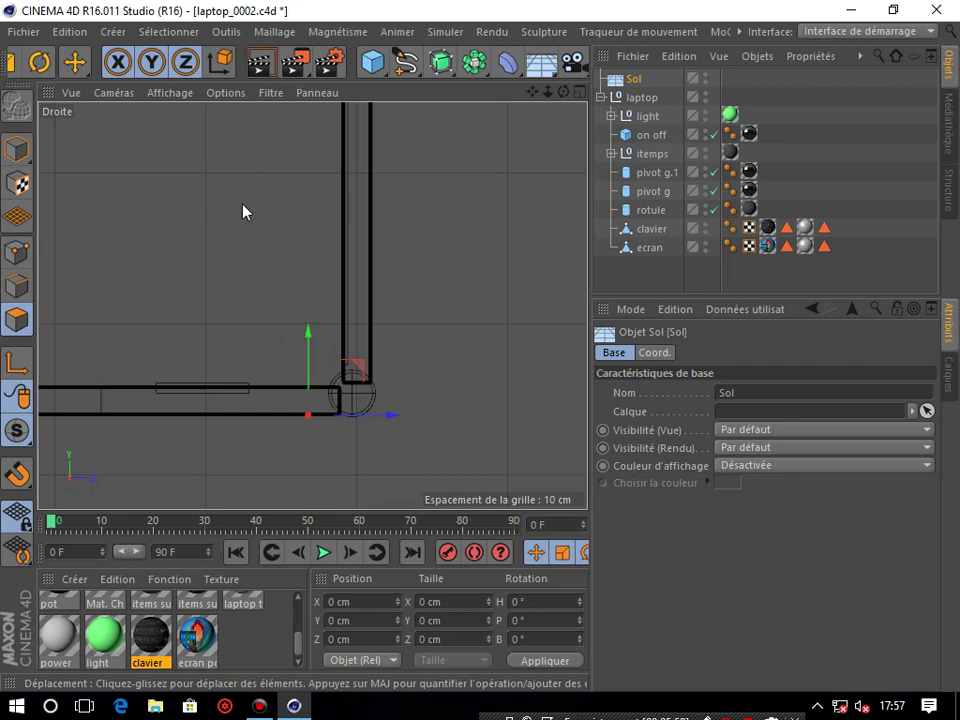
Step: Orbit the perspective view and render a viewport preview to check the floor
{"action": "middle_click", "coordinate": [228, 253]}
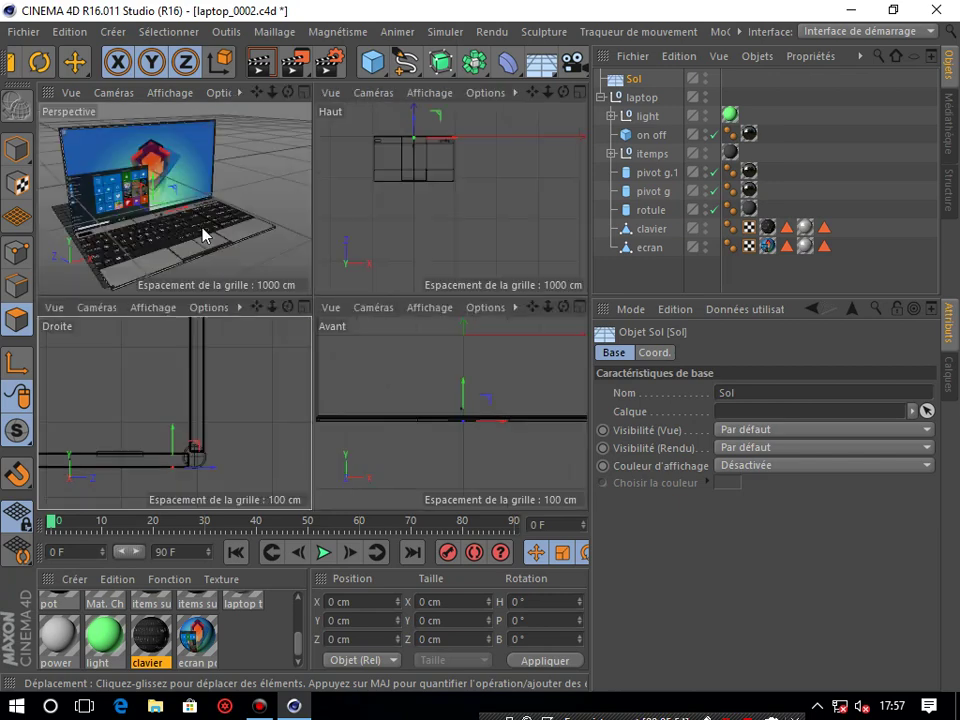
{"action": "middle_click", "coordinate": [204, 242]}
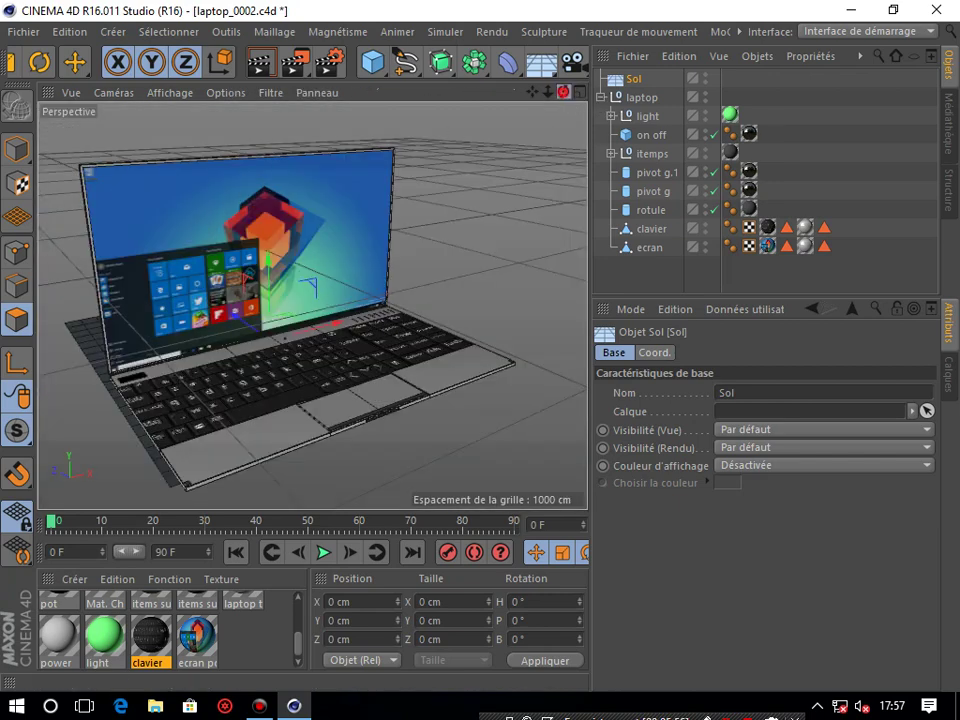
{"action": "left_click_drag", "start_coordinate": [564, 92], "coordinate": [575, 95]}
{"action": "left_click", "coordinate": [260, 62]}
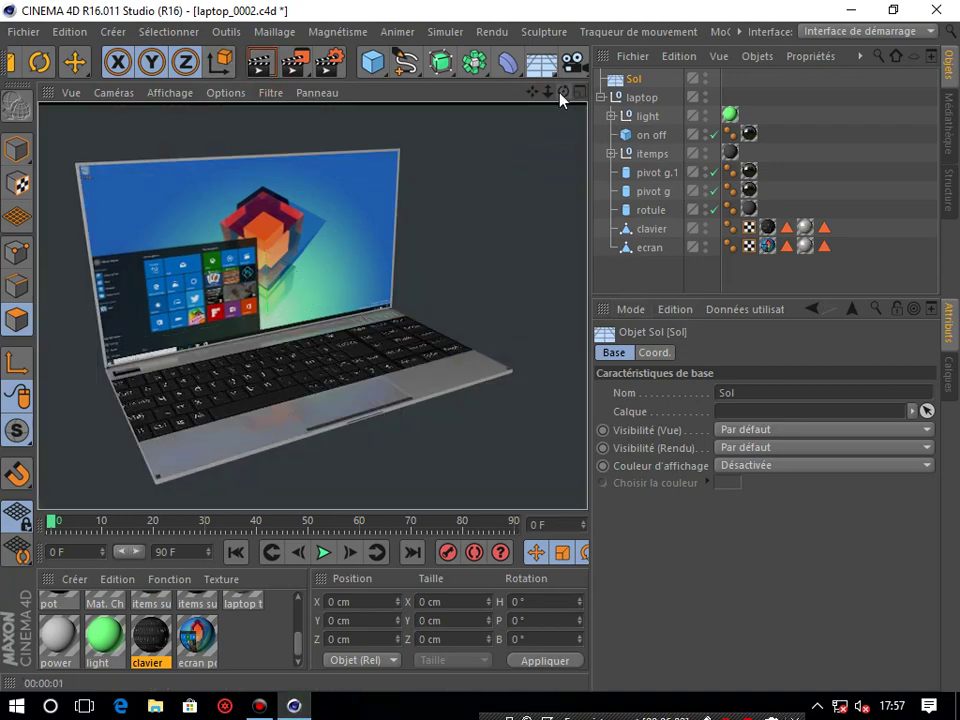
{"action": "left_click_drag", "start_coordinate": [313, 305], "coordinate": [311, 302], "text": "alt"}
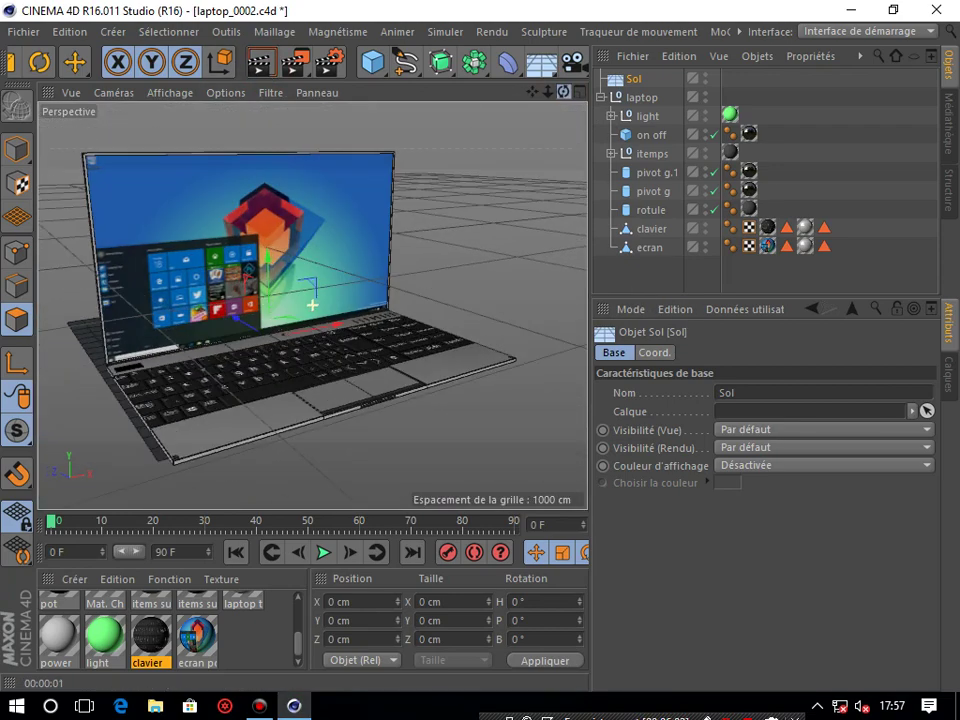
Step: Keep the floor object named Sol and reframe the perspective view
{"action": "left_click", "coordinate": [648, 210]}
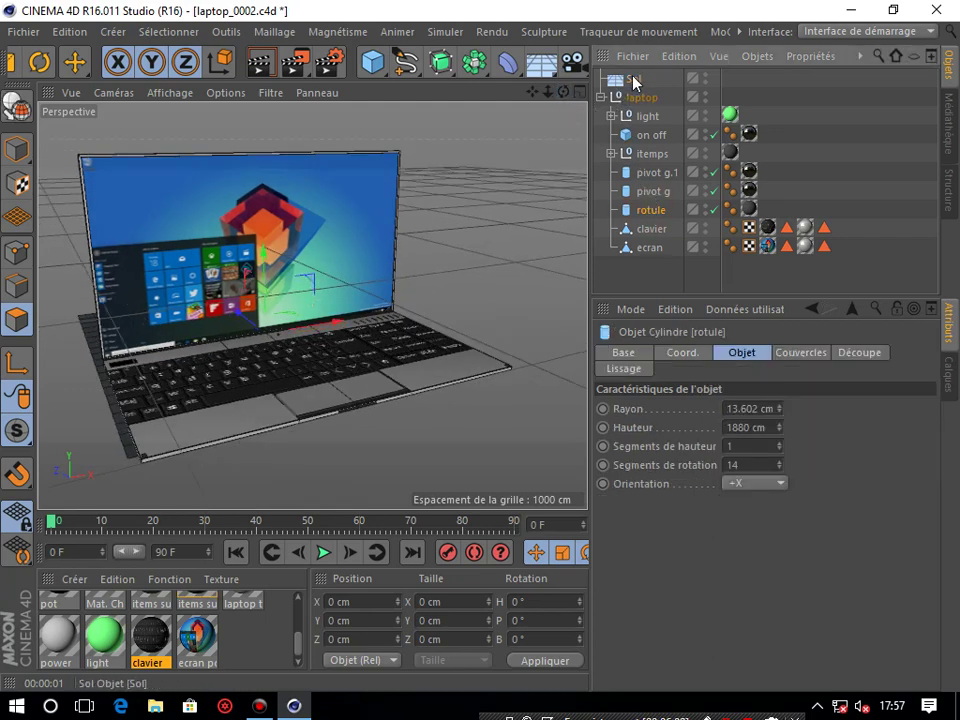
{"action": "double_click", "coordinate": [634, 79]}
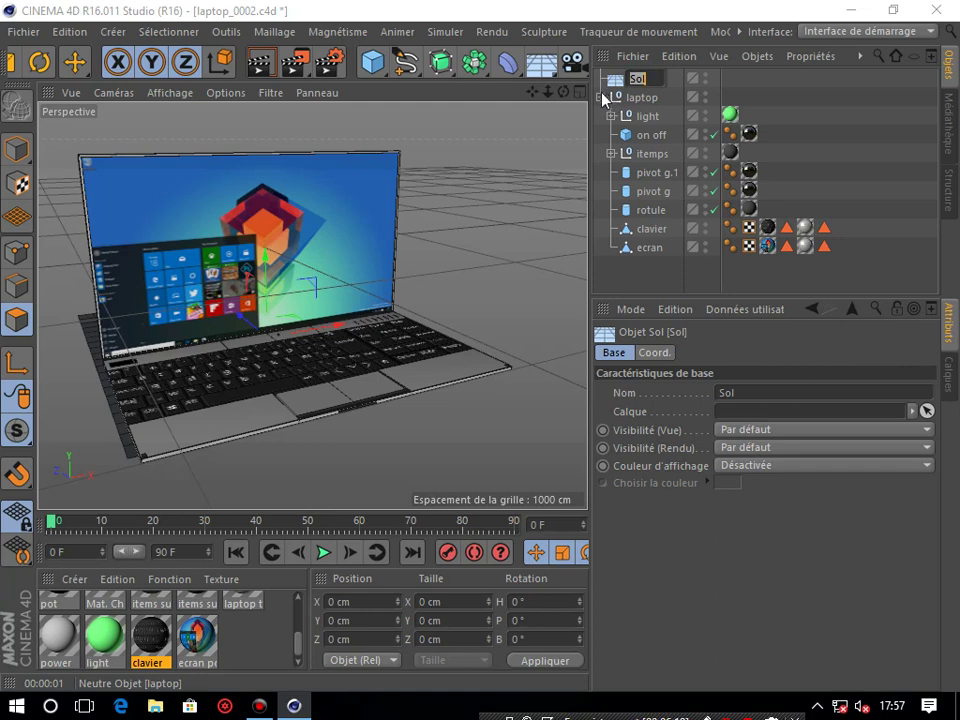
{"action": "key", "text": "Return"}
{"action": "mouse_move", "coordinate": [535, 92]}
{"action": "left_mouse_down"}
{"action": "mouse_move", "coordinate": [533, 66]}
{"action": "mouse_move", "coordinate": [622, 86]}
{"action": "left_mouse_up"}
{"action": "scroll", "coordinate": [555, 61], "scroll_direction": "down", "scroll_amount": 1}
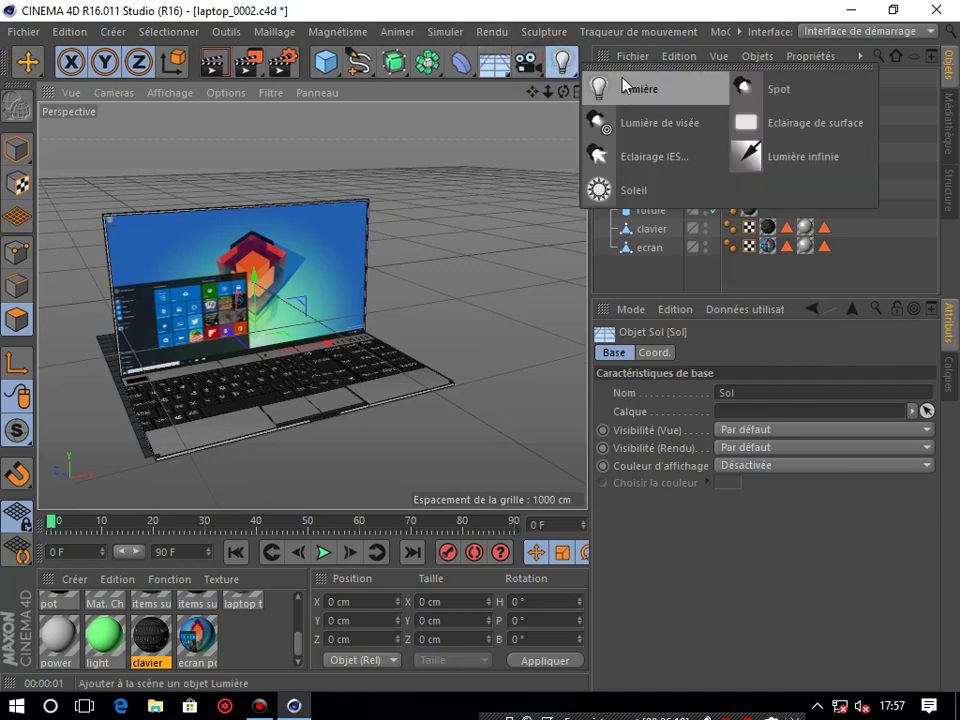
Step: Add an omni Lumière light and raise it above the laptop, undoing a stray sideways move
{"action": "left_click", "coordinate": [622, 86]}
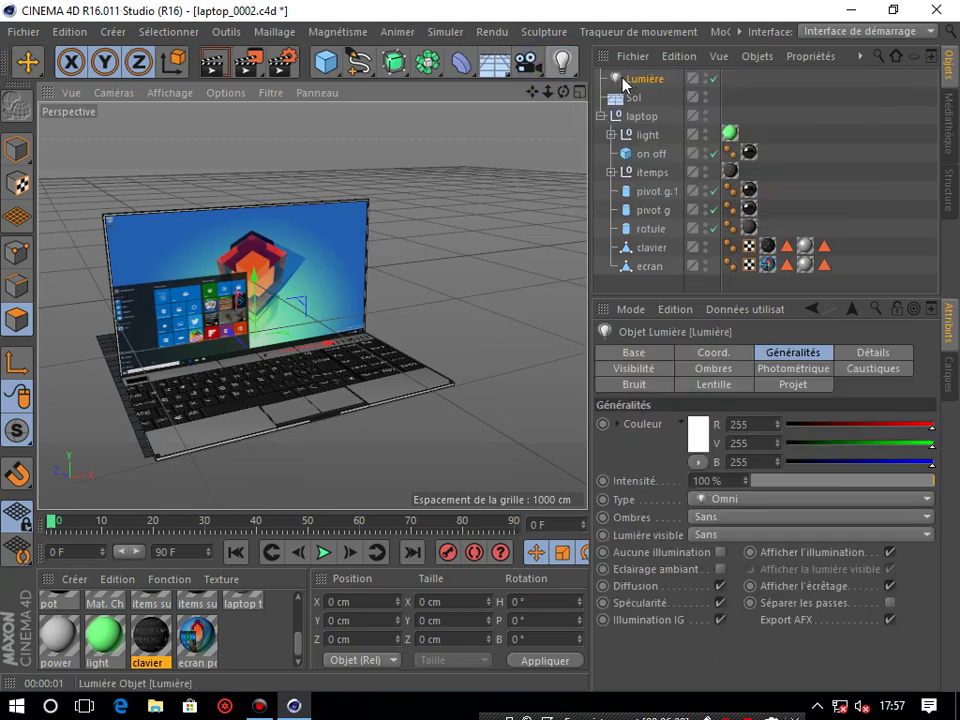
{"action": "mouse_move", "coordinate": [258, 218]}
{"action": "left_mouse_down"}
{"action": "mouse_move", "coordinate": [275, 116]}
{"action": "mouse_move", "coordinate": [172, 114]}
{"action": "left_mouse_up"}
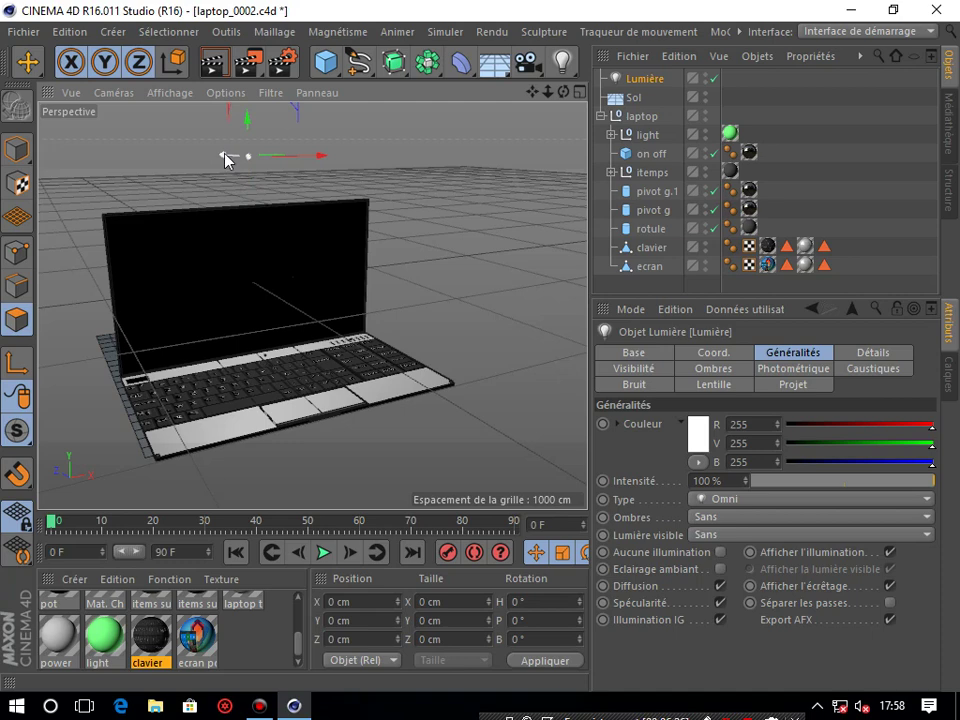
{"action": "left_click_drag", "start_coordinate": [228, 156], "coordinate": [286, 212]}
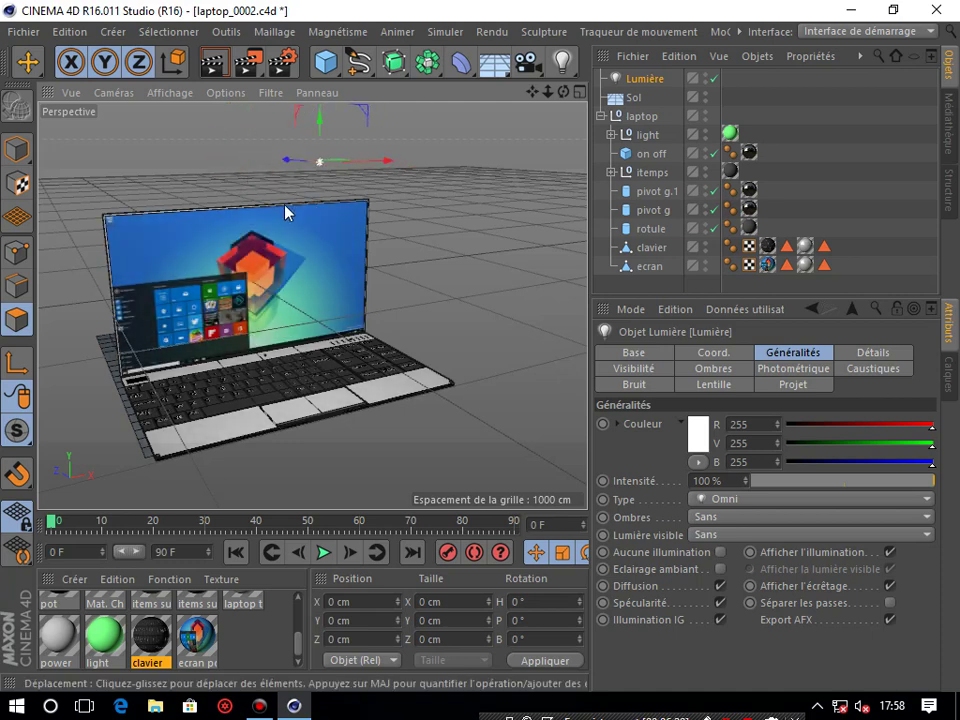
{"action": "key", "text": "ctrl+z"}
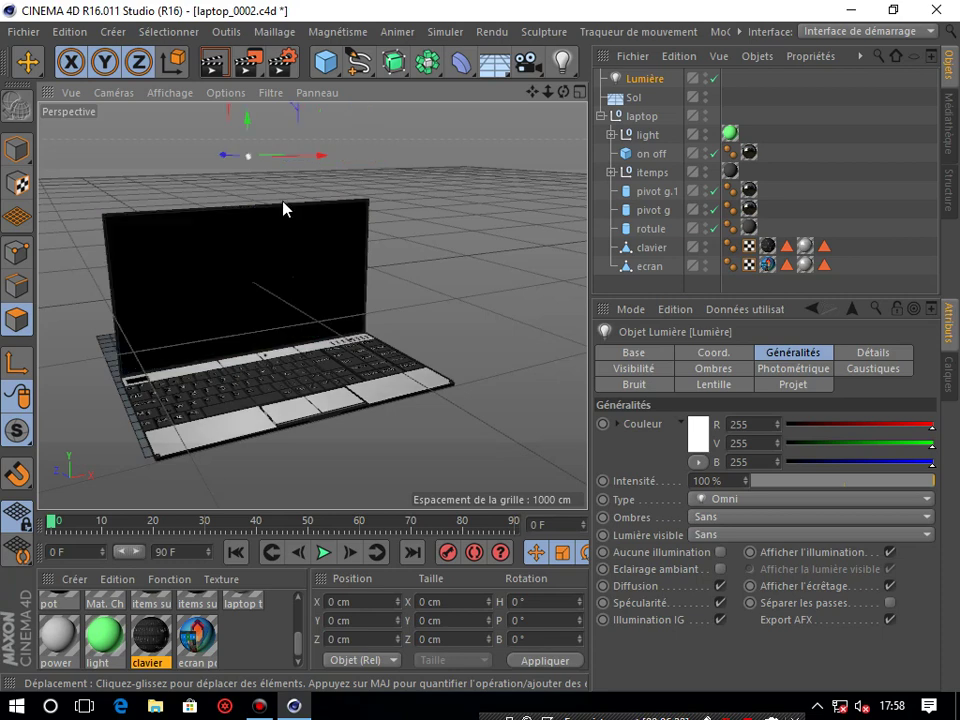
{"action": "left_click", "coordinate": [427, 62]}
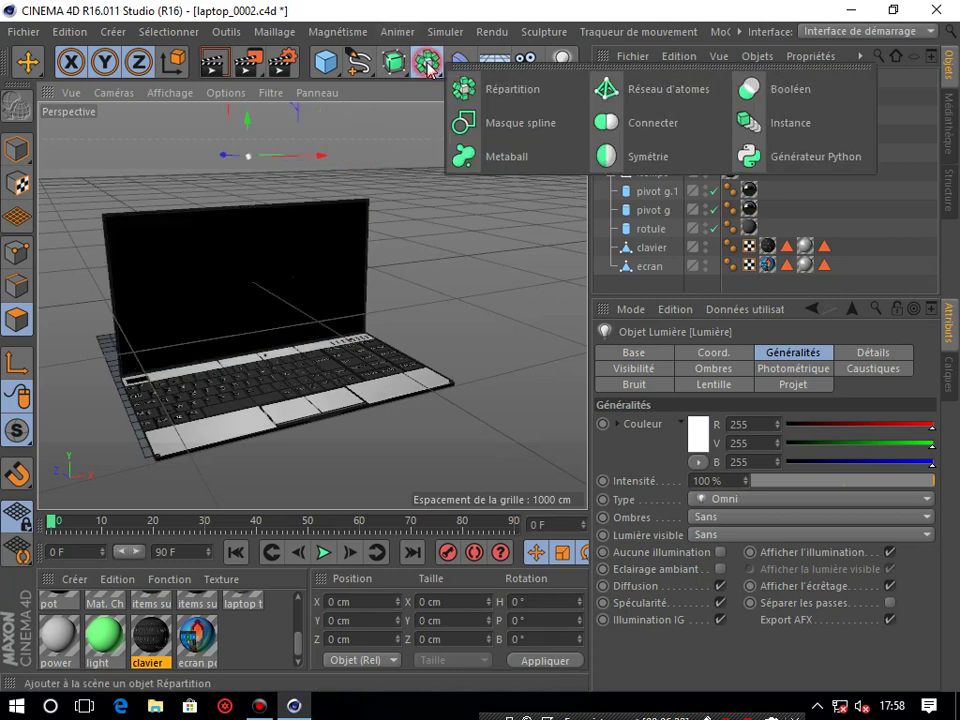
Step: Put the light inside a new Répartition cloner and raise the cloned lights above the laptop
{"action": "left_click", "coordinate": [491, 92]}
{"action": "left_click_drag", "start_coordinate": [643, 97], "coordinate": [643, 87]}
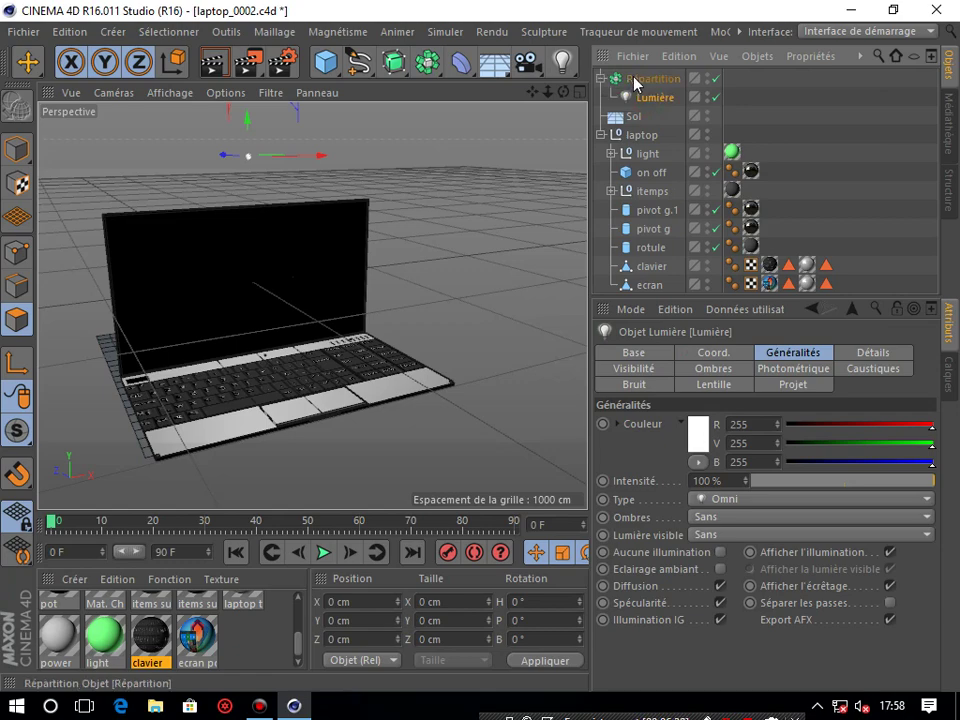
{"action": "left_click", "coordinate": [647, 82]}
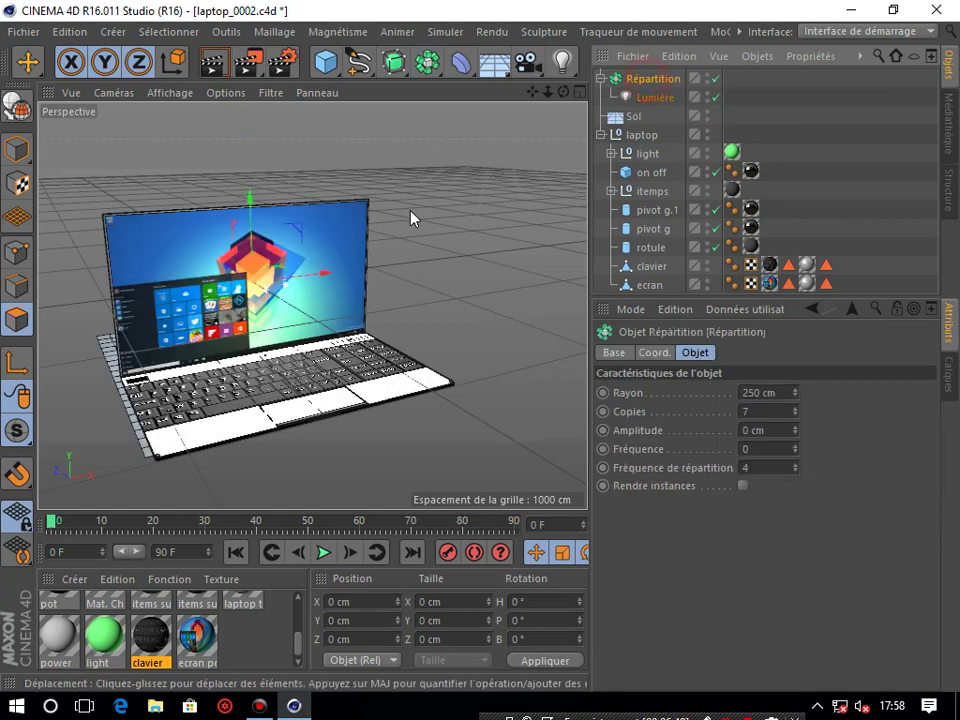
{"action": "scroll", "coordinate": [409, 214], "scroll_direction": "down", "scroll_amount": 3}
{"action": "scroll", "coordinate": [320, 280], "scroll_direction": "up", "scroll_amount": 5}
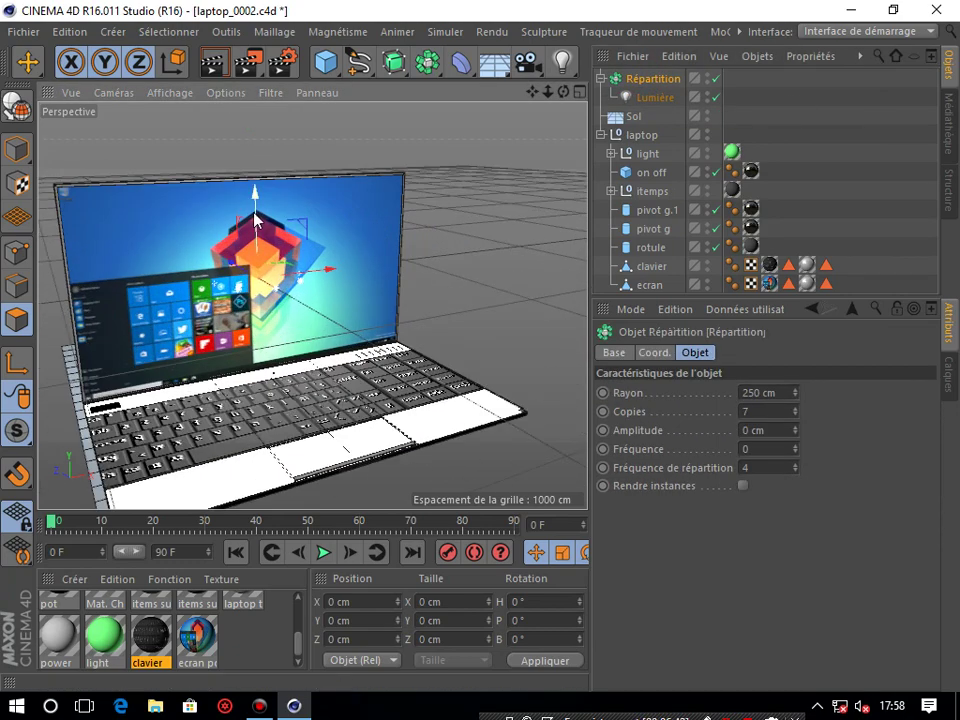
{"action": "left_click_drag", "start_coordinate": [255, 218], "coordinate": [257, 167]}
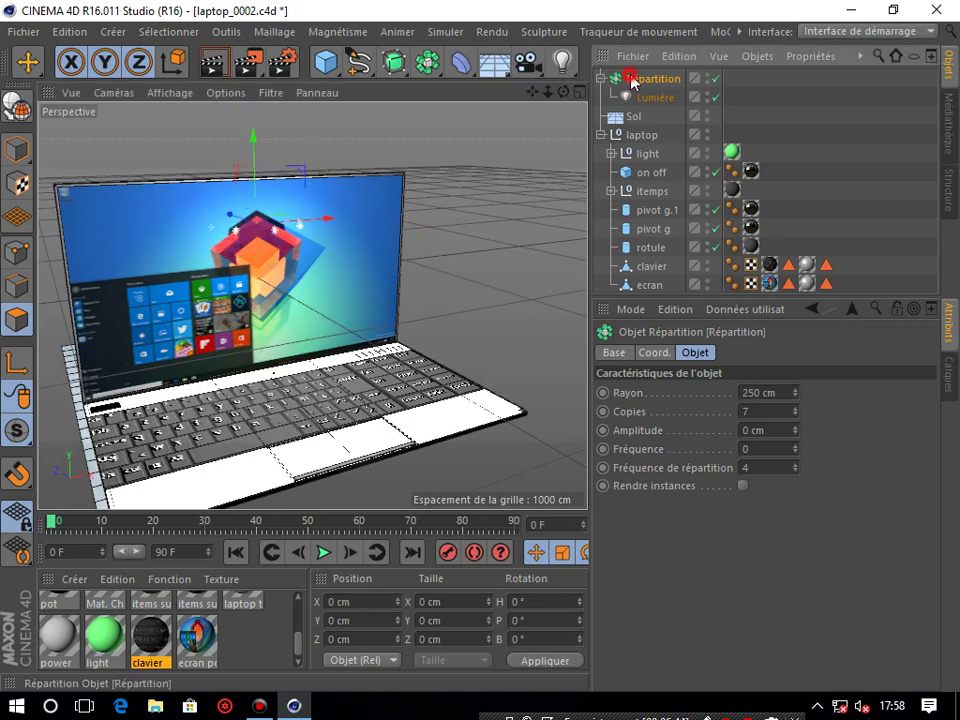
{"action": "left_click_drag", "start_coordinate": [257, 167], "coordinate": [256, 100]}
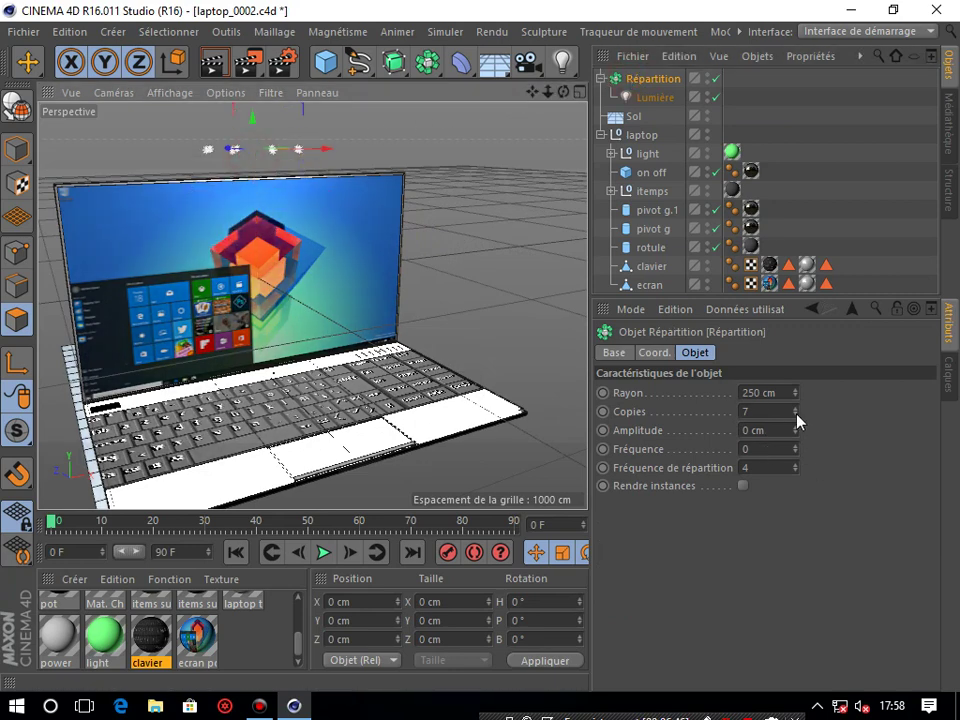
Step: Set the Répartition radius to 2000 cm, after first trying 1000 cm
{"action": "left_click", "coordinate": [779, 392]}
{"action": "type", "text": "1000"}
{"action": "key", "text": "Return"}
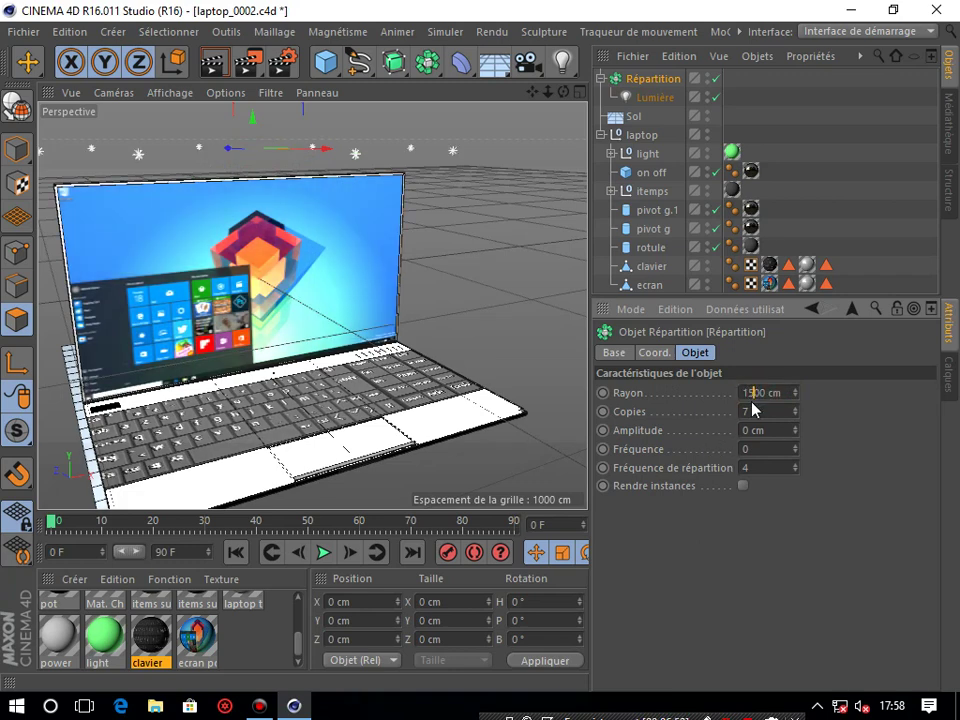
{"action": "key", "text": "Return"}
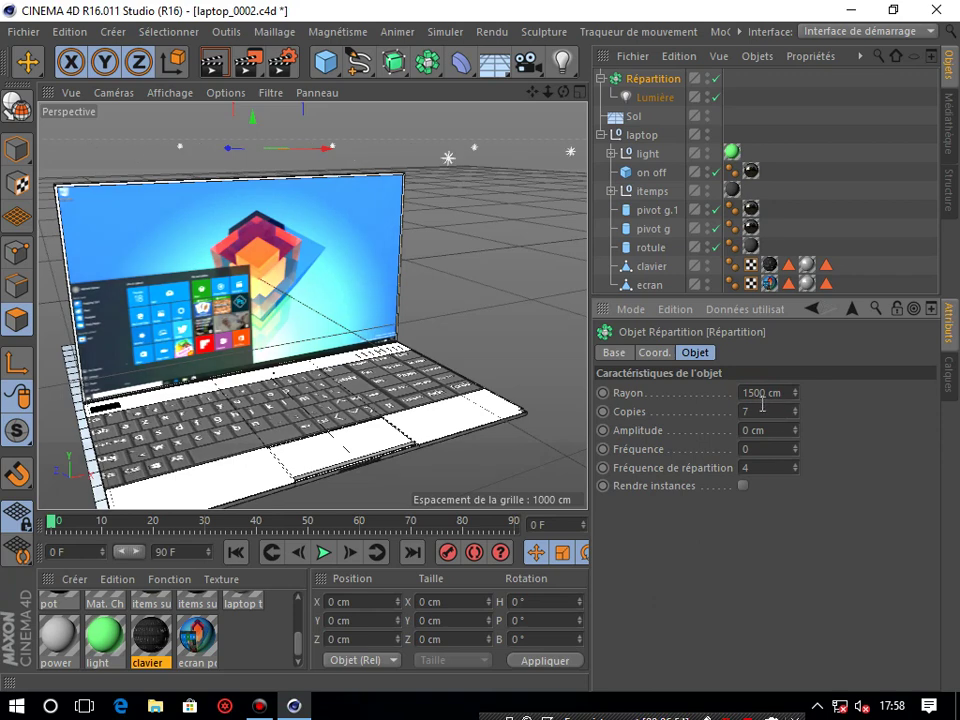
{"action": "left_click_drag", "start_coordinate": [757, 392], "coordinate": [742, 393]}
{"action": "type", "text": "20"}
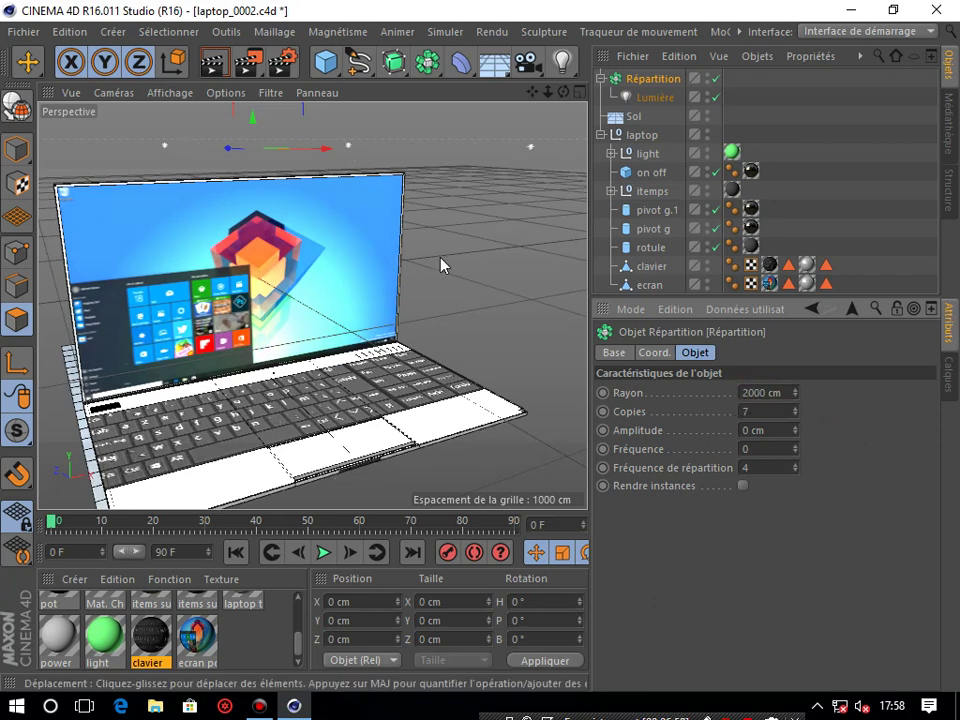
Step: Readjust the light ring's height, check it with a preview render, and select Lumière
{"action": "left_click_drag", "start_coordinate": [443, 266], "coordinate": [349, 156], "text": "alt"}
{"action": "left_click_drag", "start_coordinate": [280, 138], "coordinate": [262, 195]}
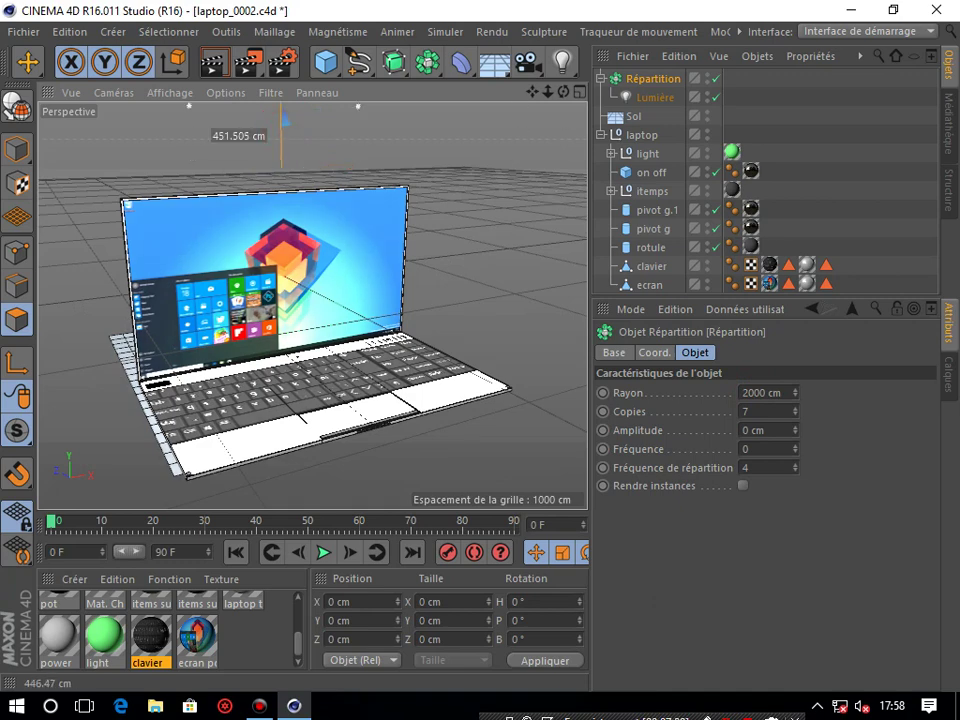
{"action": "left_click_drag", "start_coordinate": [262, 195], "coordinate": [260, 130]}
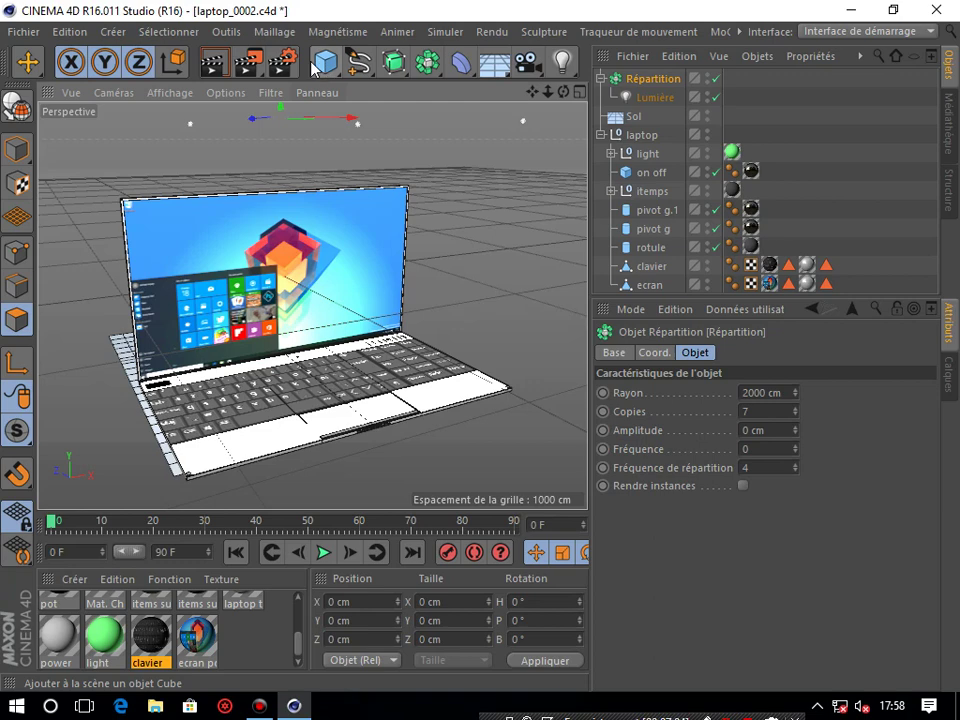
{"action": "left_click", "coordinate": [224, 70]}
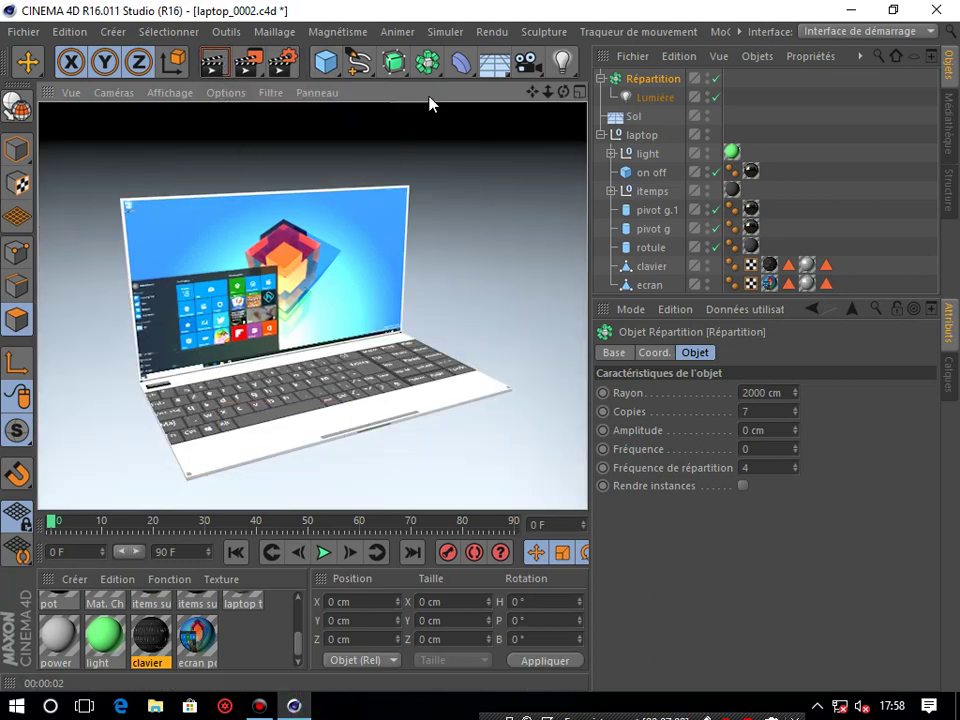
{"action": "left_click", "coordinate": [566, 93]}
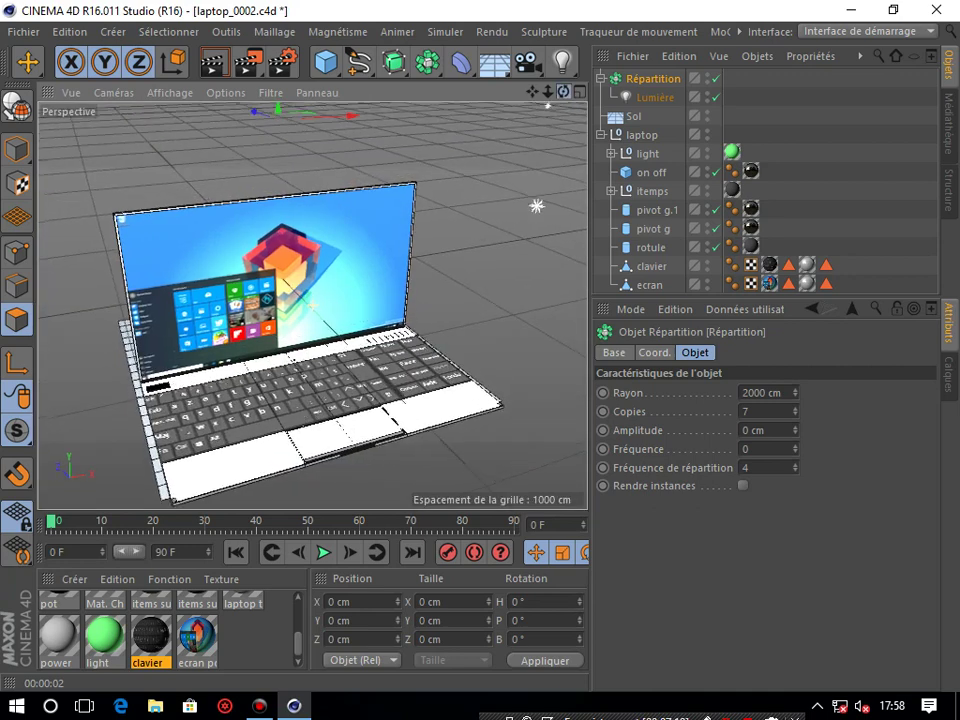
{"action": "left_click", "coordinate": [648, 97]}
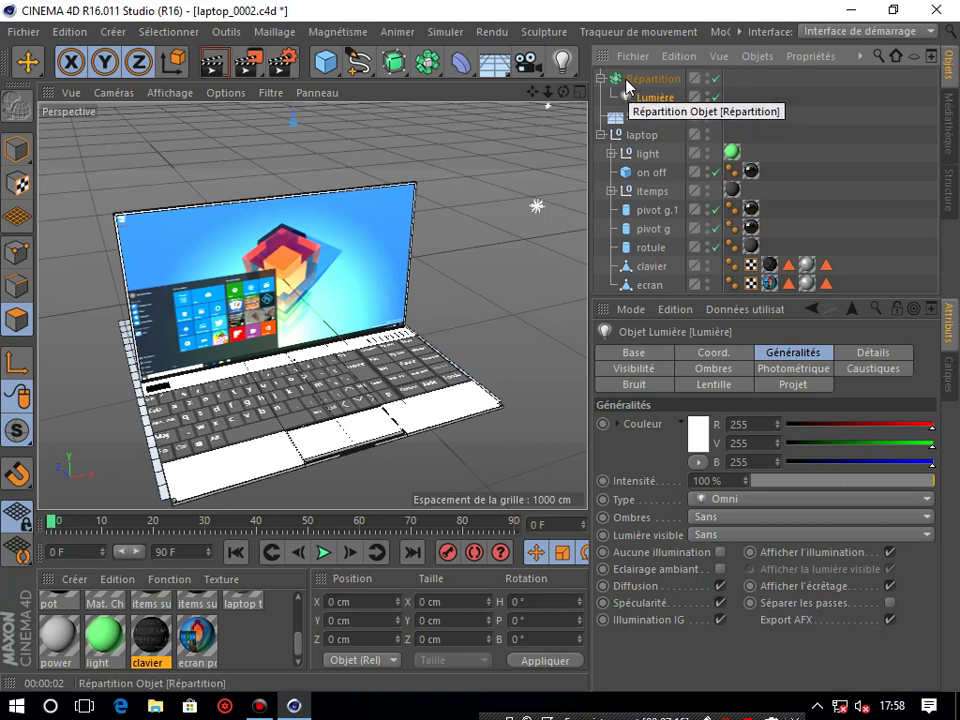
Step: Set the light intensity to 59%, test-rendering at 47% first
{"action": "left_click", "coordinate": [843, 488]}
{"action": "left_click", "coordinate": [215, 63]}
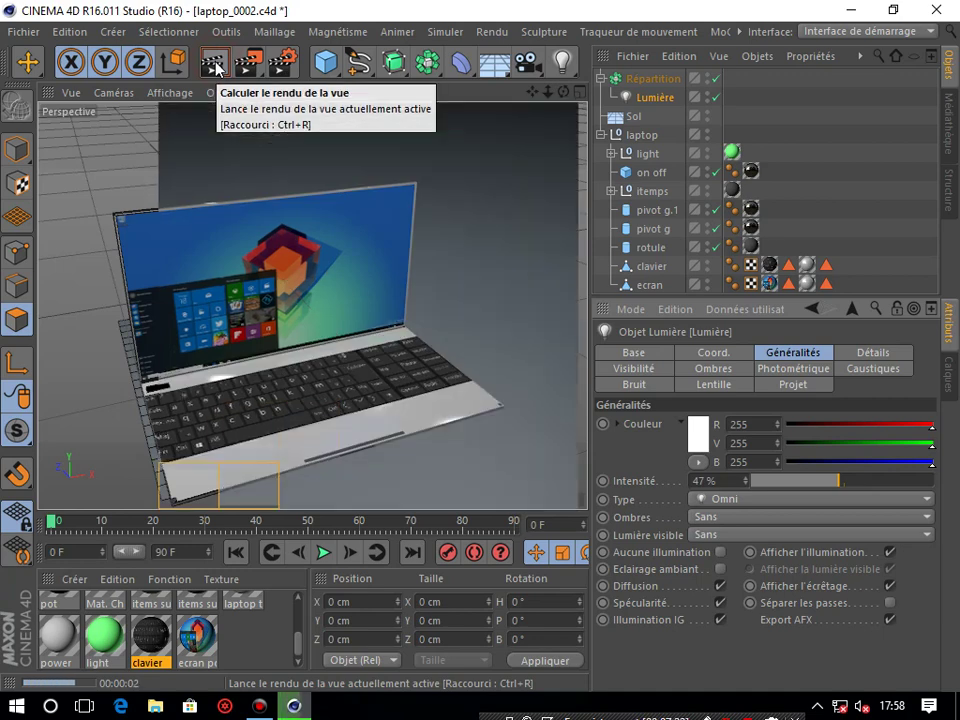
{"action": "left_click", "coordinate": [859, 480]}
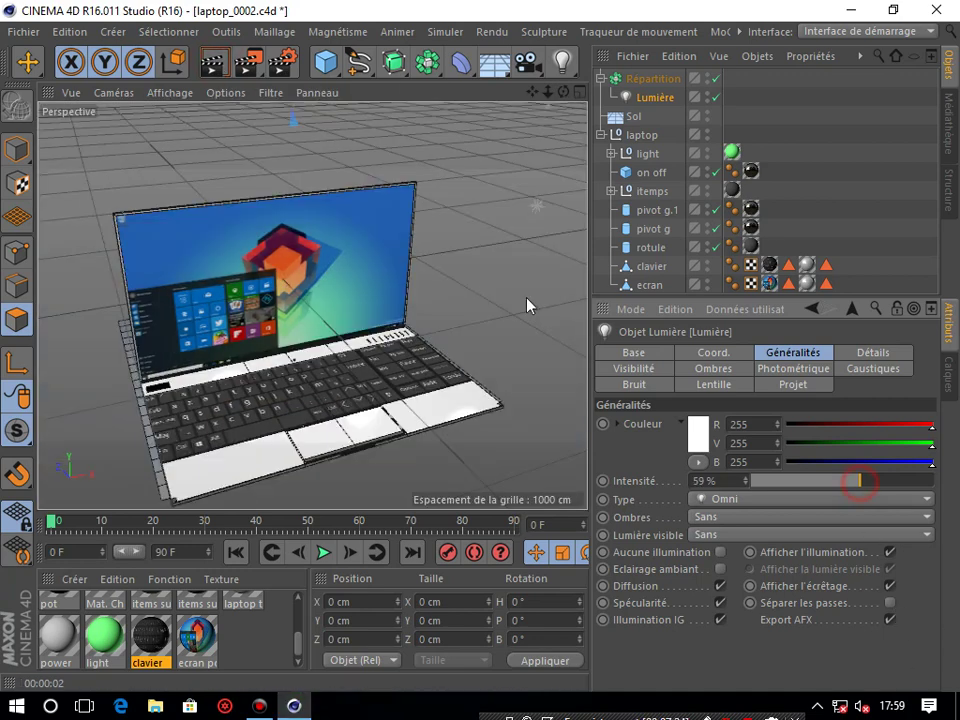
{"action": "left_click", "coordinate": [228, 66]}
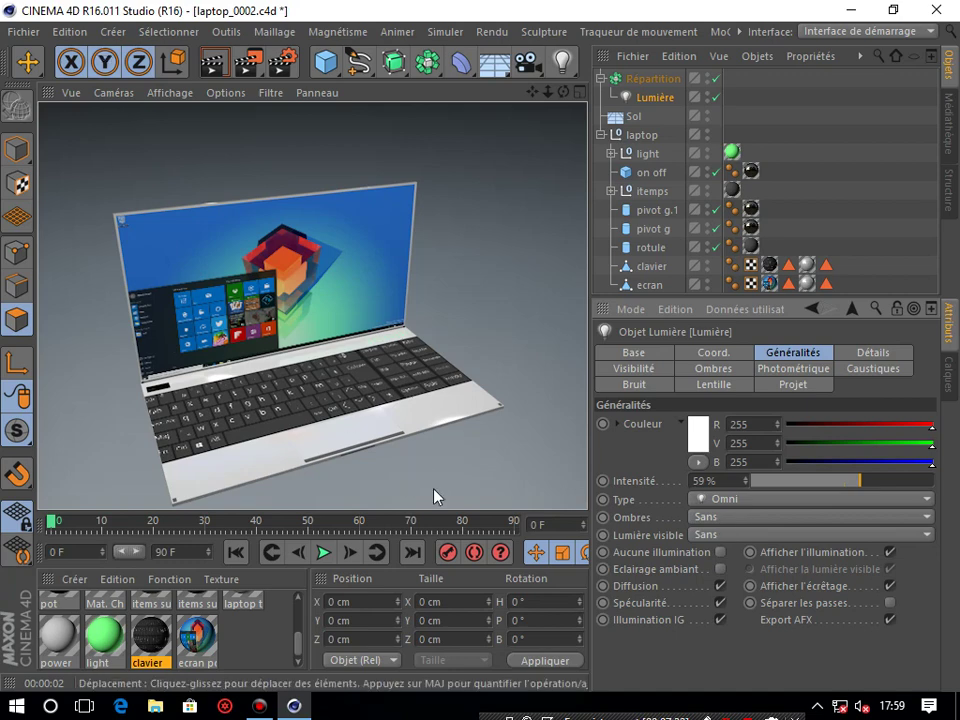
Step: Switch the light's shadows to Masques d'ombres (soft) and render a preview
{"action": "left_click", "coordinate": [712, 519]}
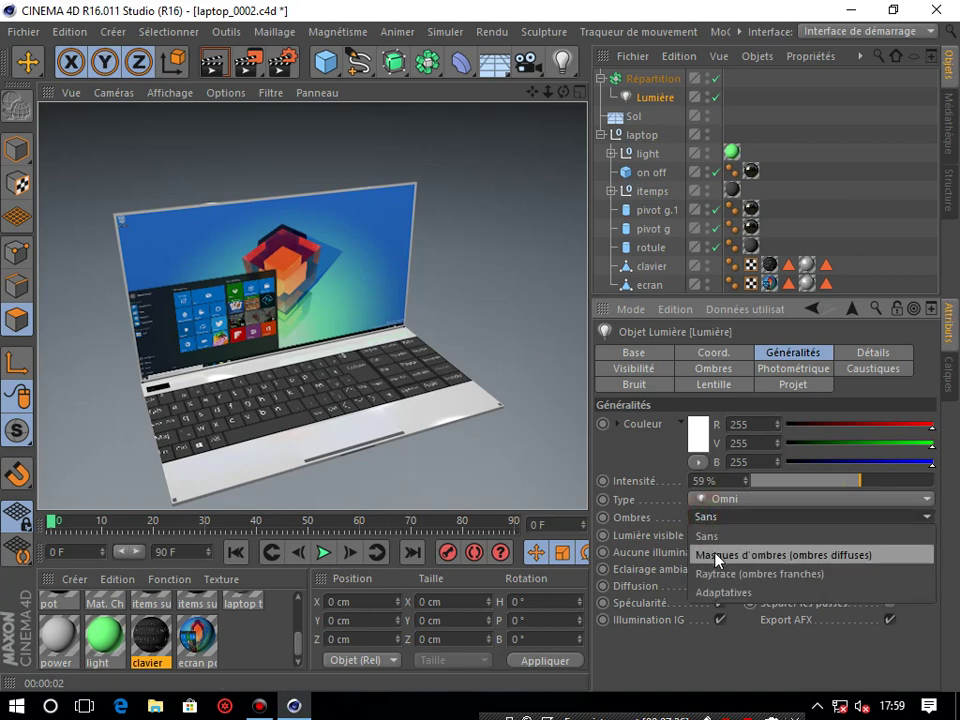
{"action": "left_click", "coordinate": [714, 560]}
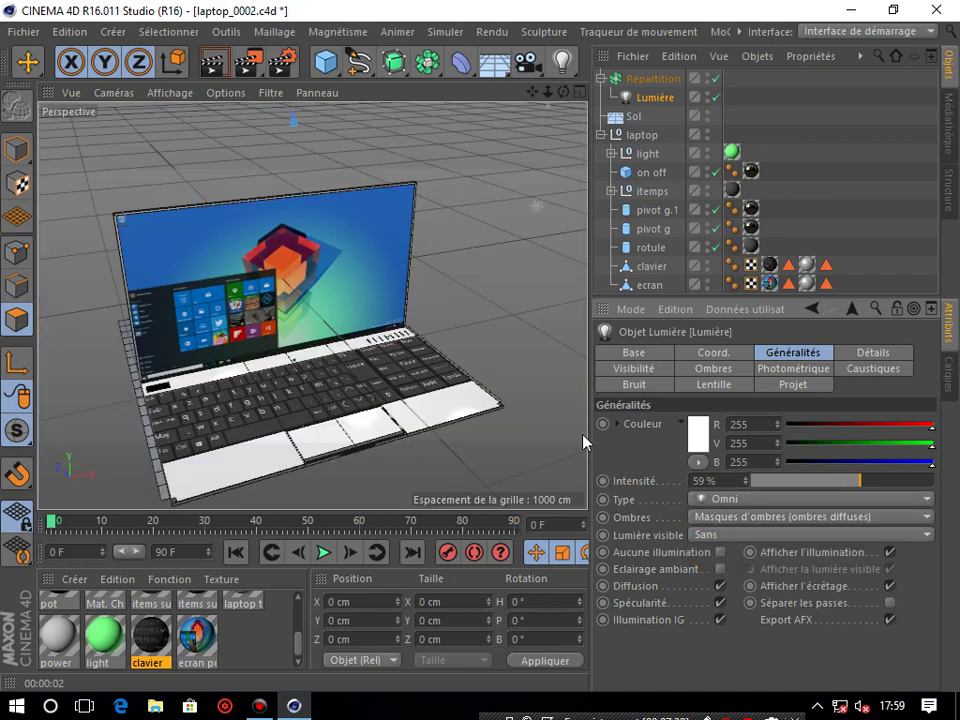
{"action": "left_click", "coordinate": [205, 70]}
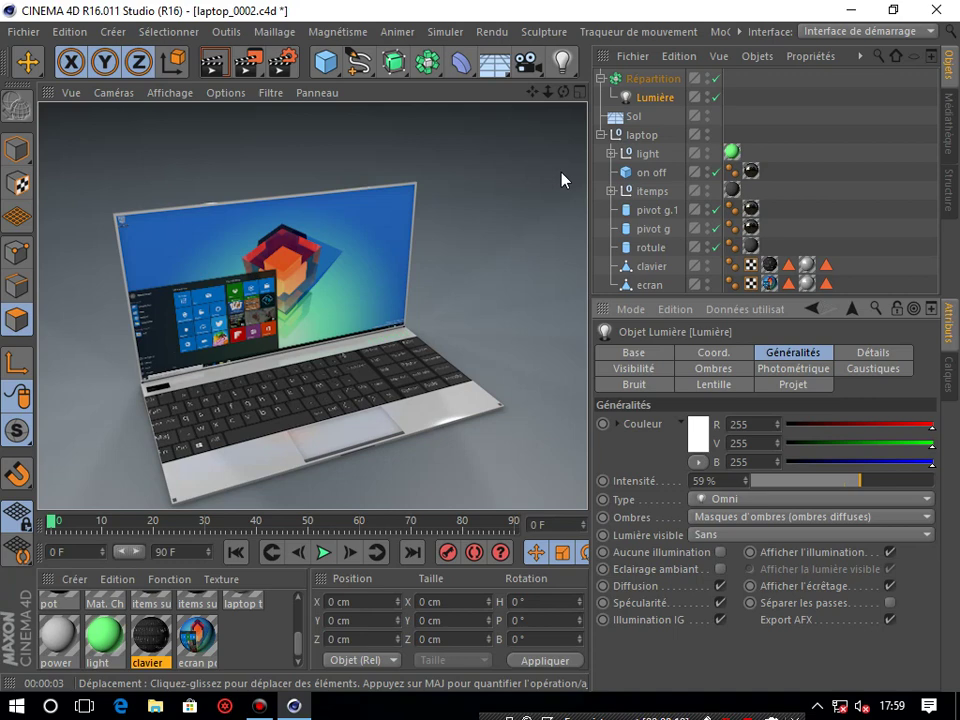
Step: Clear the render, resize the material panel and 3D view, then create material Mat.2
{"action": "left_click", "coordinate": [460, 277]}
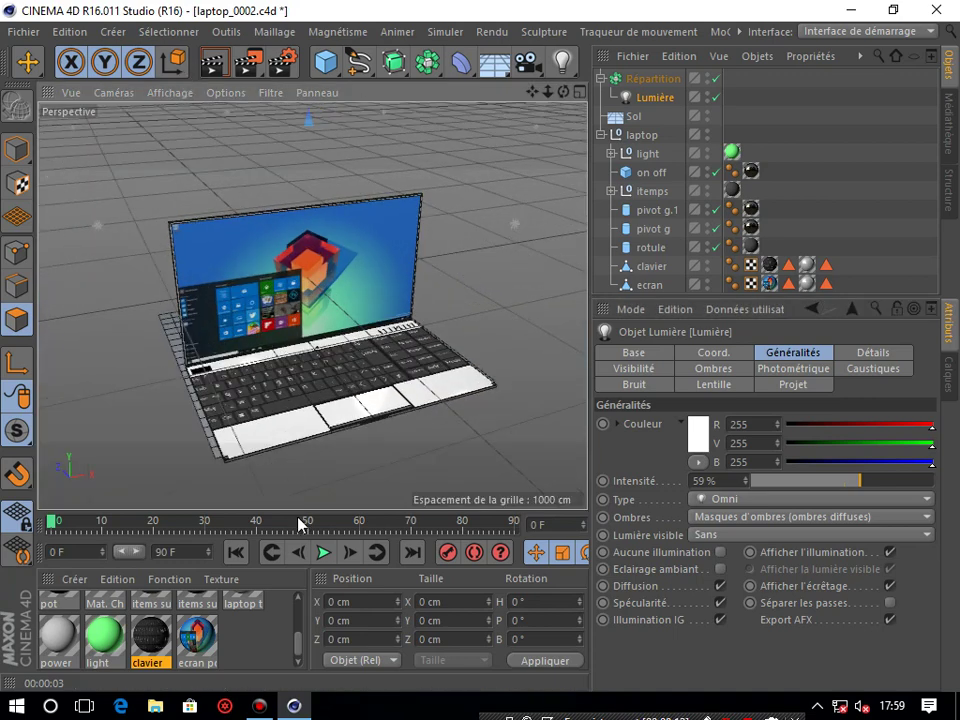
{"action": "left_click_drag", "start_coordinate": [297, 511], "coordinate": [297, 431]}
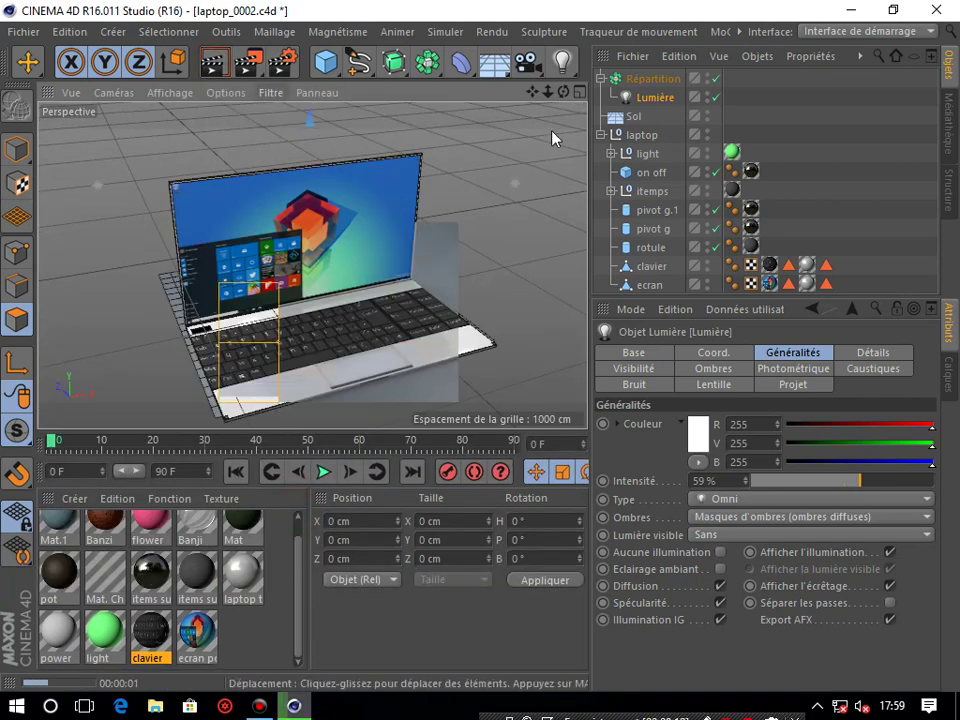
{"action": "mouse_move", "coordinate": [536, 92]}
{"action": "left_mouse_down"}
{"action": "mouse_move", "coordinate": [526, 88]}
{"action": "mouse_move", "coordinate": [474, 435]}
{"action": "left_mouse_up"}
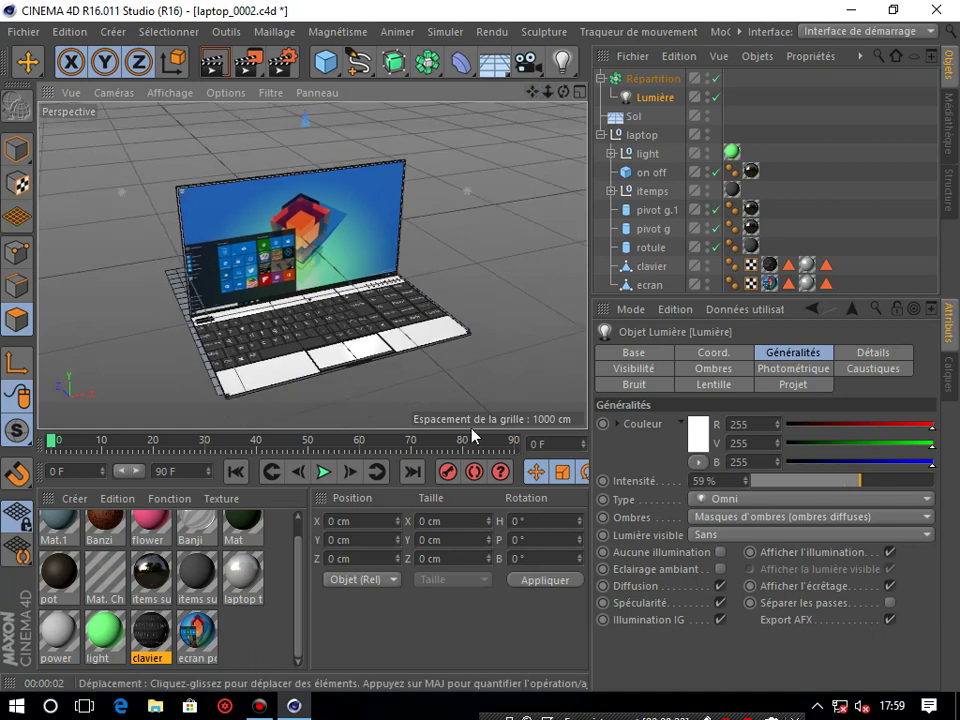
{"action": "left_click_drag", "start_coordinate": [474, 433], "coordinate": [468, 500]}
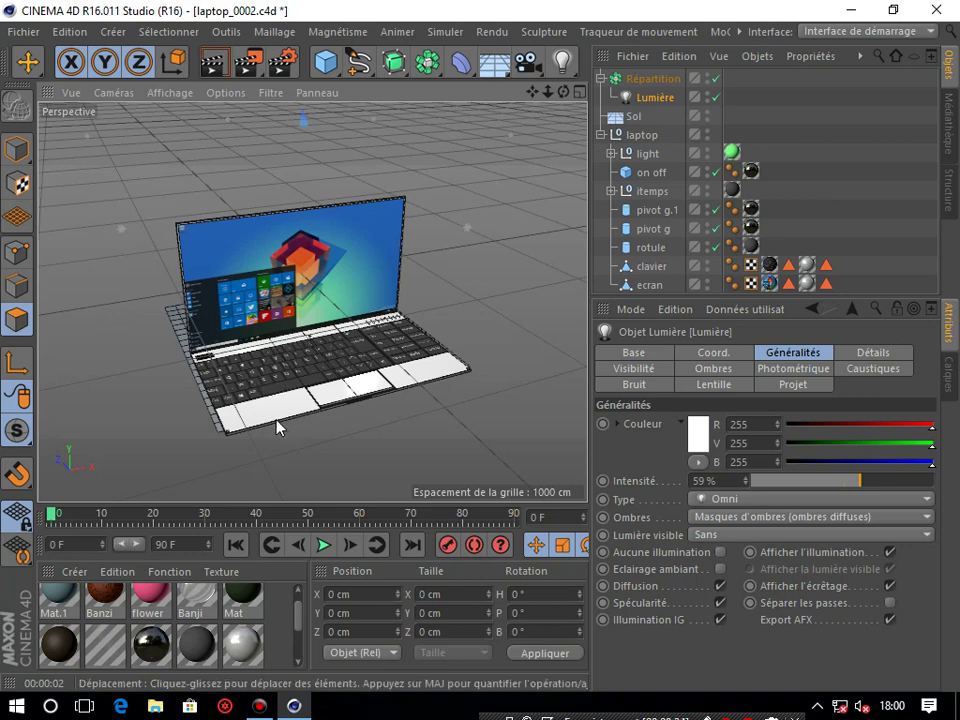
{"action": "double_click", "coordinate": [278, 605]}
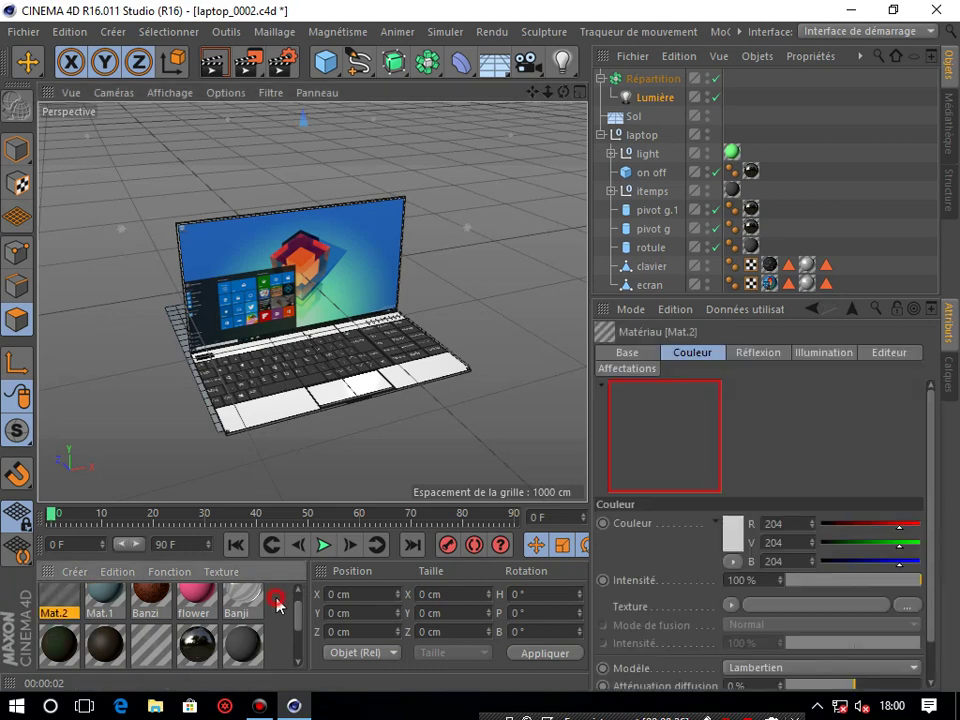
Step: Open Mat.2 in the Material Editor and start browsing for a colour texture image
{"action": "double_click", "coordinate": [60, 600]}
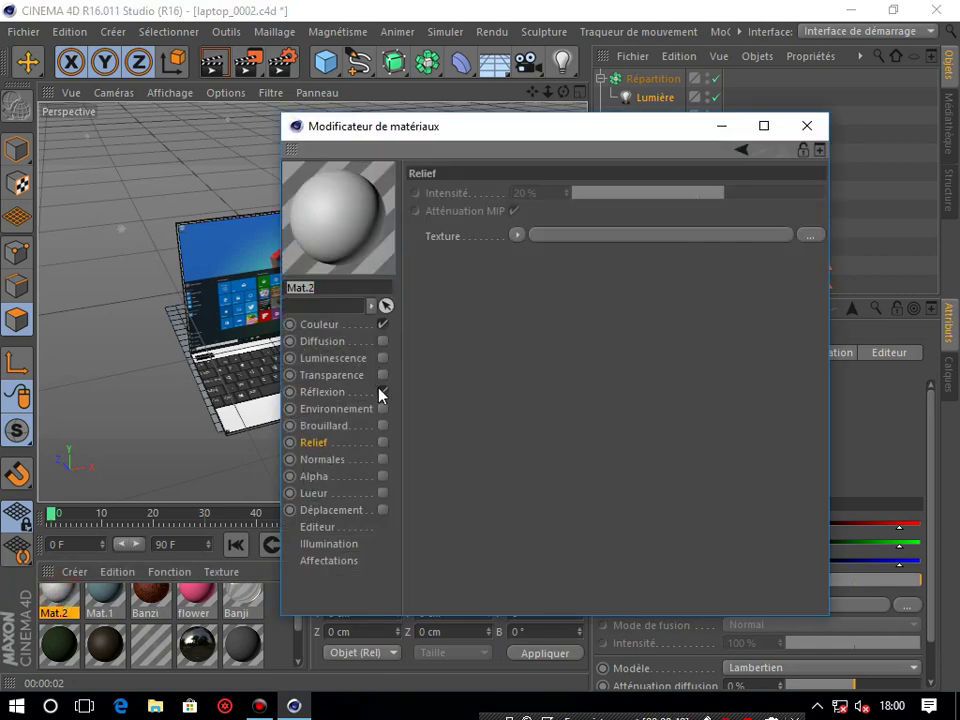
{"action": "left_click", "coordinate": [382, 324]}
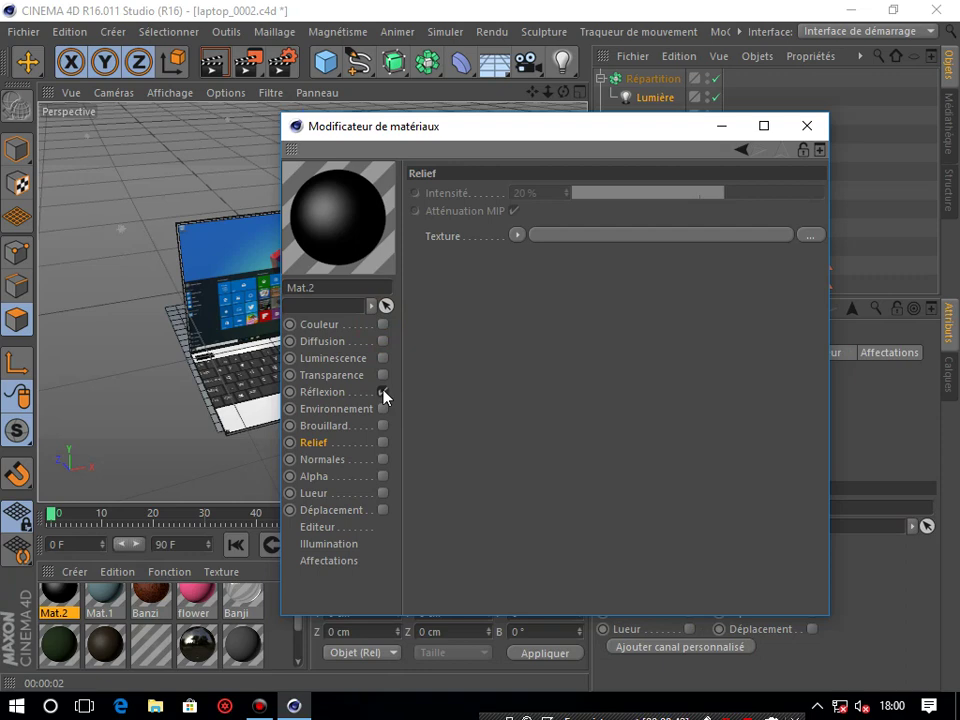
{"action": "left_click", "coordinate": [383, 393]}
{"action": "left_click", "coordinate": [382, 324]}
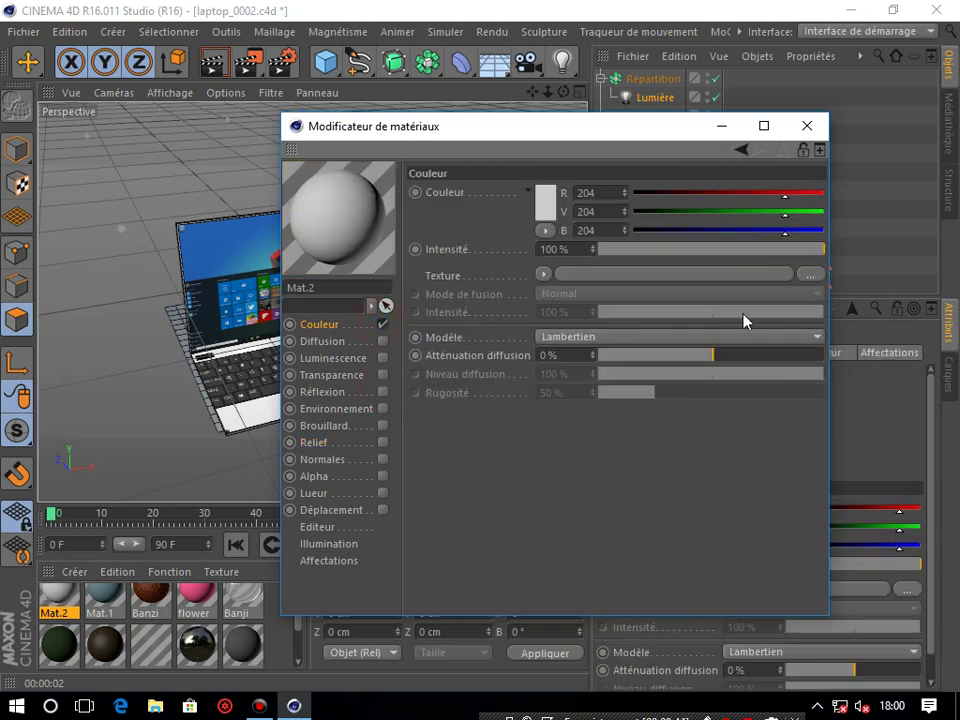
{"action": "left_click", "coordinate": [812, 276]}
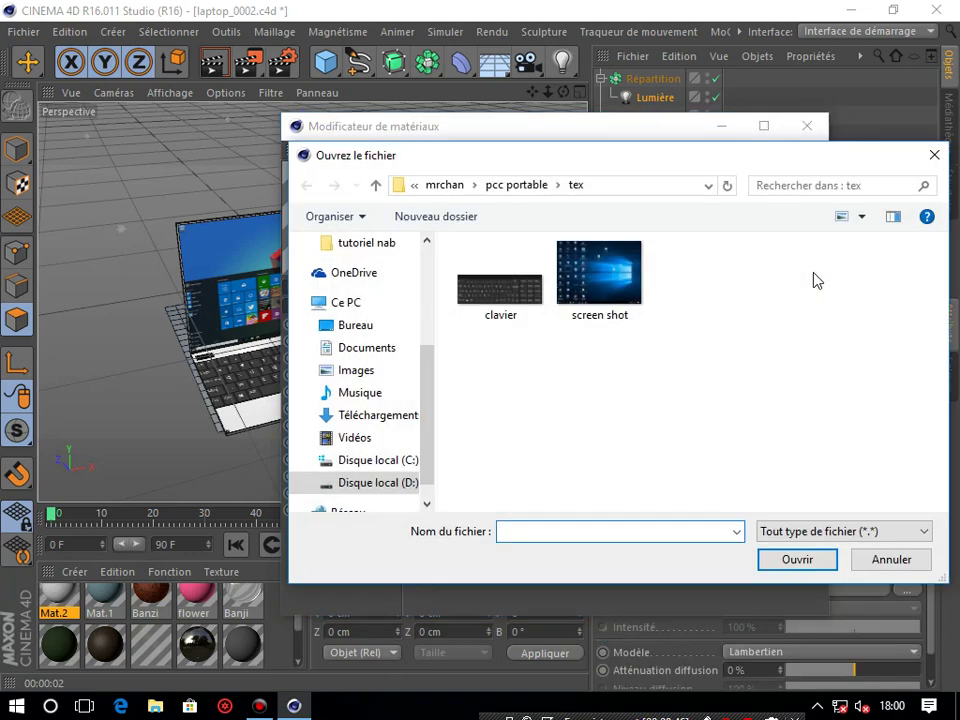
Step: Browse up from pcc portable to mrchan, then through the Pellicule and Images enregistrées folders
{"action": "left_click", "coordinate": [376, 185]}
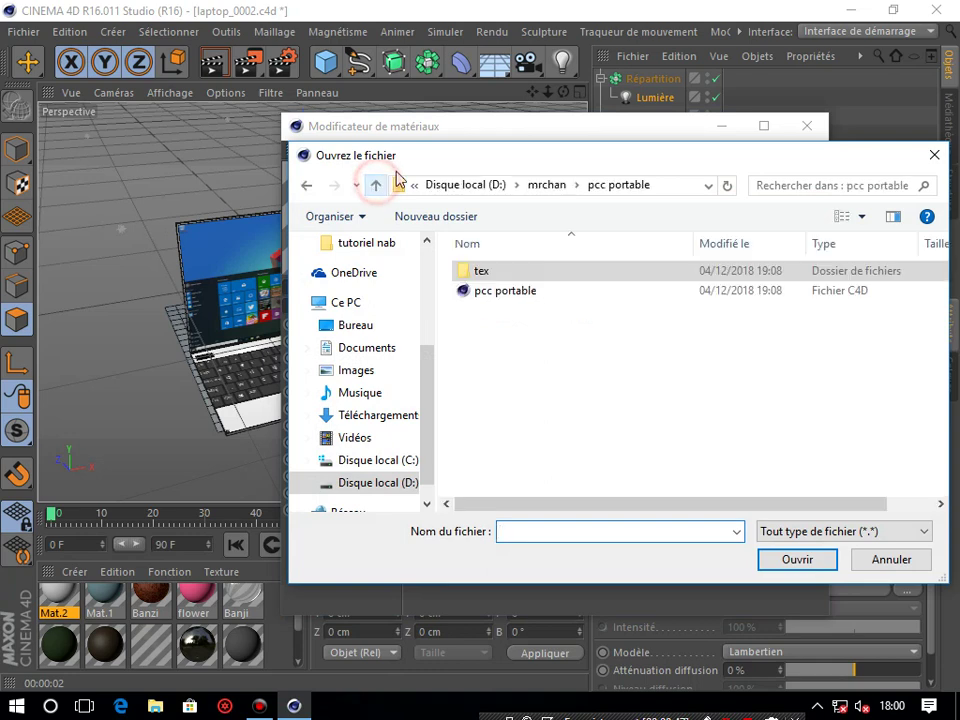
{"action": "left_click_drag", "start_coordinate": [444, 160], "coordinate": [388, 160]}
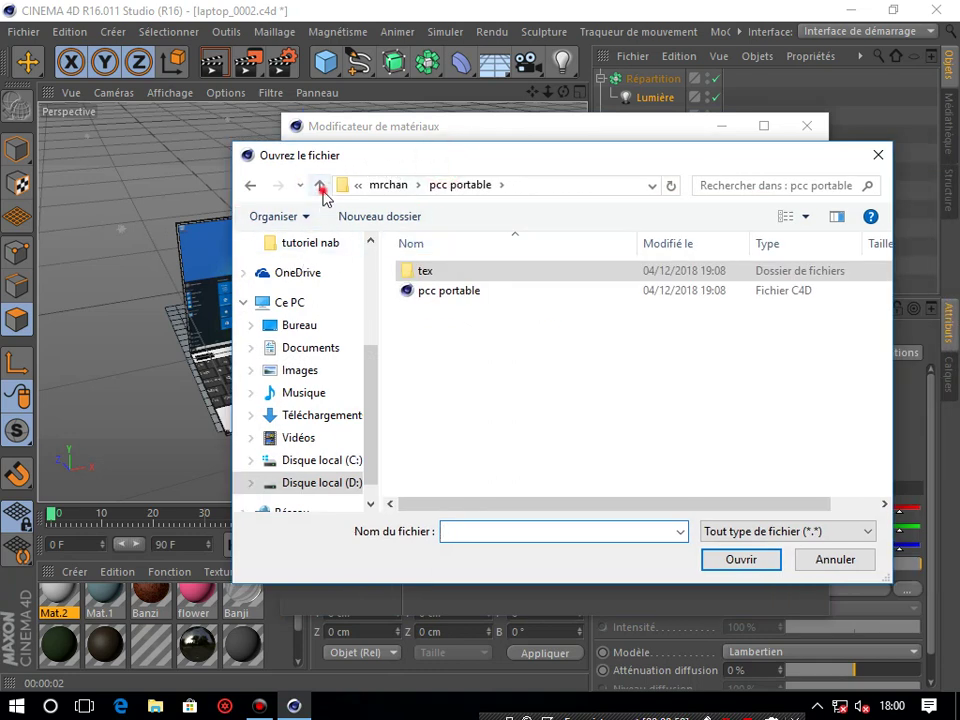
{"action": "left_click", "coordinate": [320, 187]}
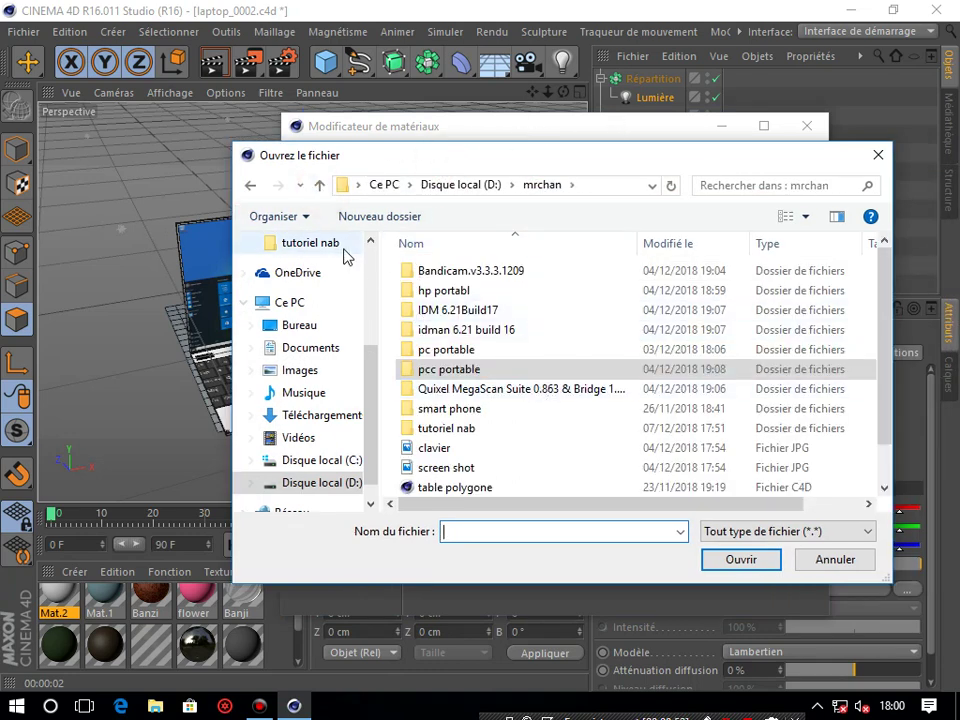
{"action": "left_click", "coordinate": [370, 369]}
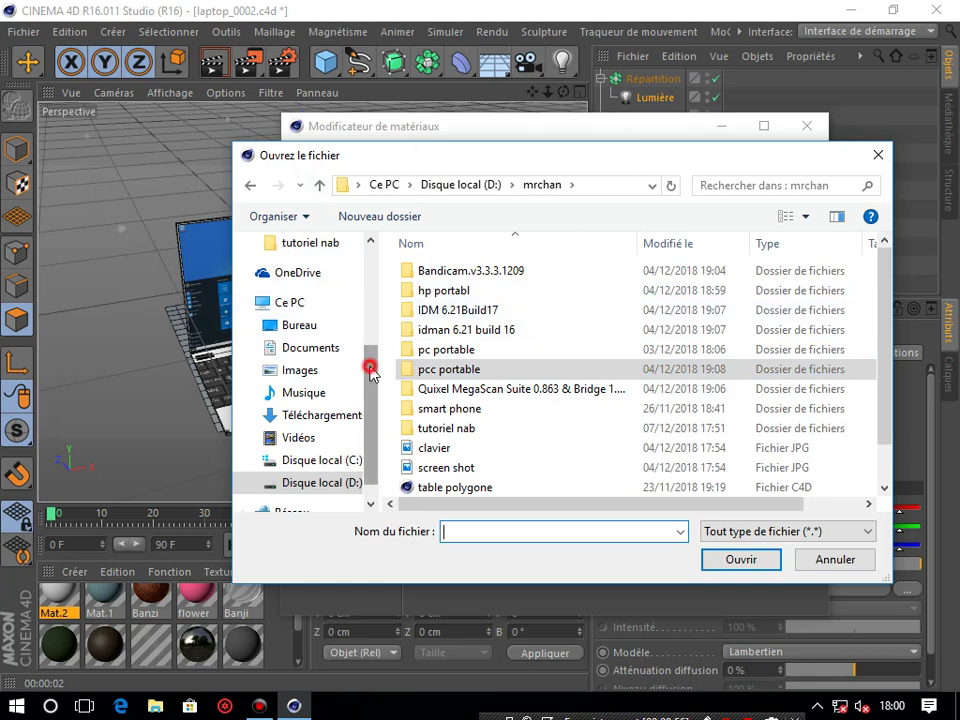
{"action": "left_click_drag", "start_coordinate": [370, 369], "coordinate": [381, 331]}
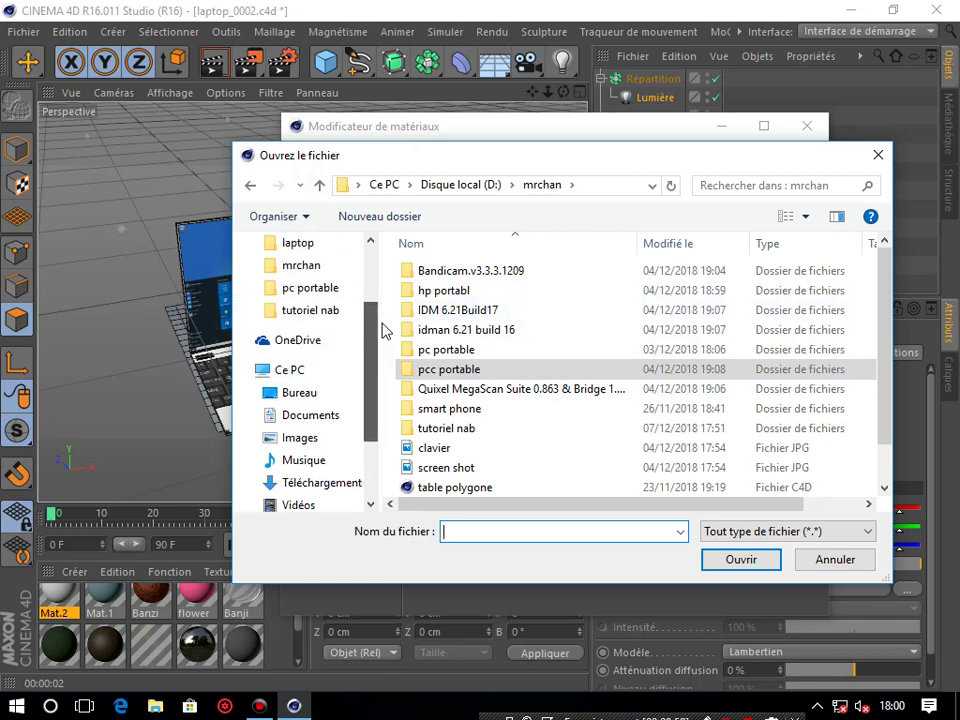
{"action": "left_click_drag", "start_coordinate": [382, 323], "coordinate": [382, 315]}
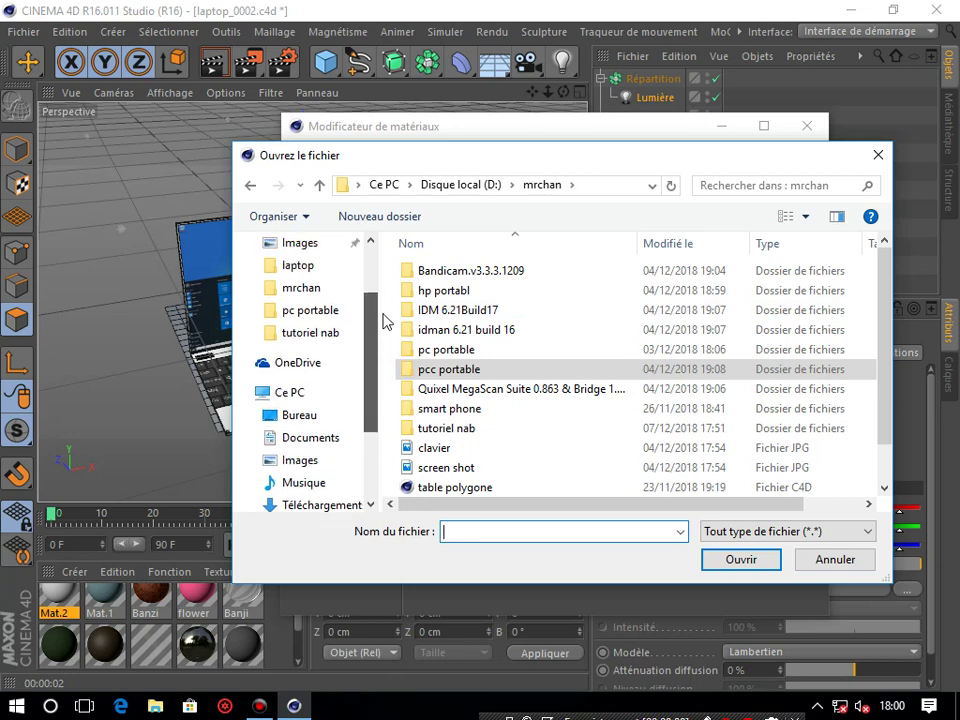
{"action": "left_click", "coordinate": [306, 242]}
{"action": "double_click", "coordinate": [516, 293]}
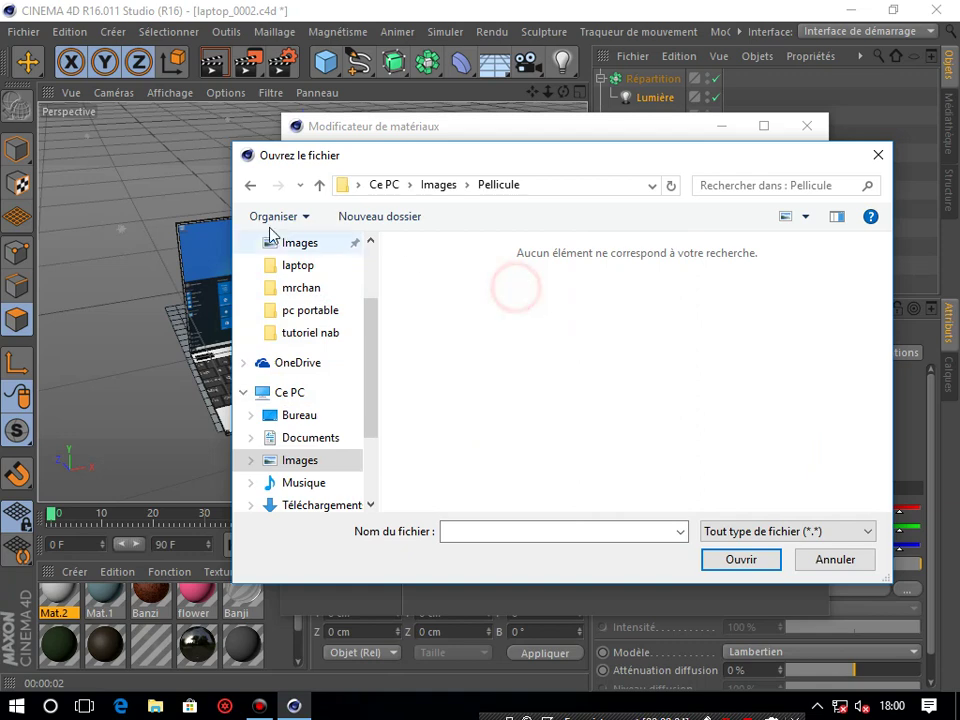
{"action": "left_click", "coordinate": [250, 185]}
{"action": "double_click", "coordinate": [425, 274]}
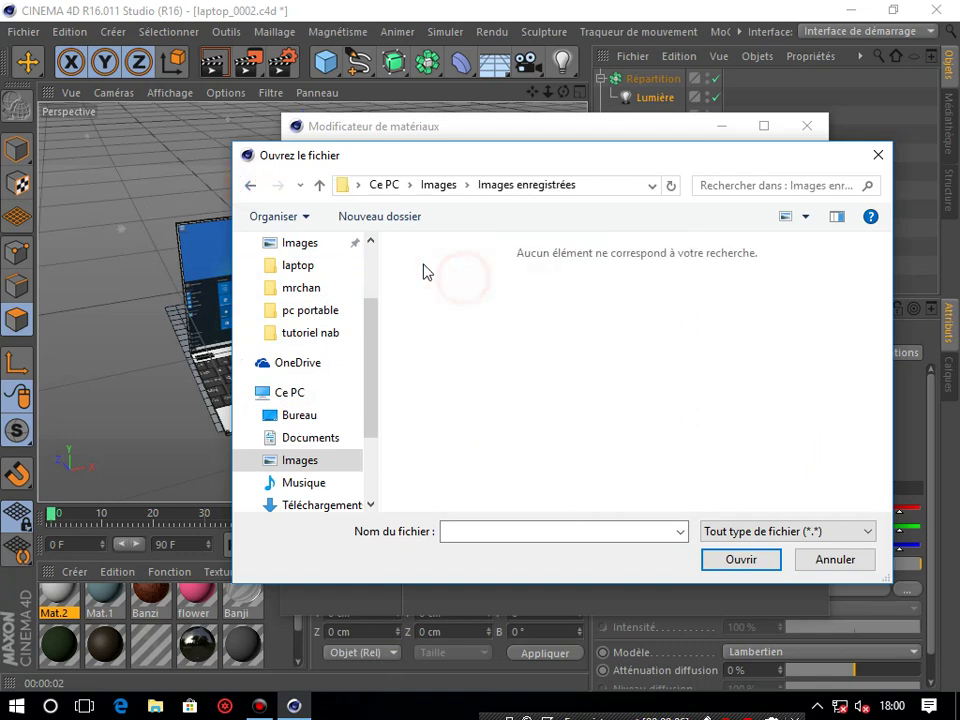
{"action": "left_click", "coordinate": [250, 186]}
Step: Look through the Téléchargements folder and its photoshop subfolder for an image
{"action": "left_click_drag", "start_coordinate": [371, 349], "coordinate": [371, 315]}
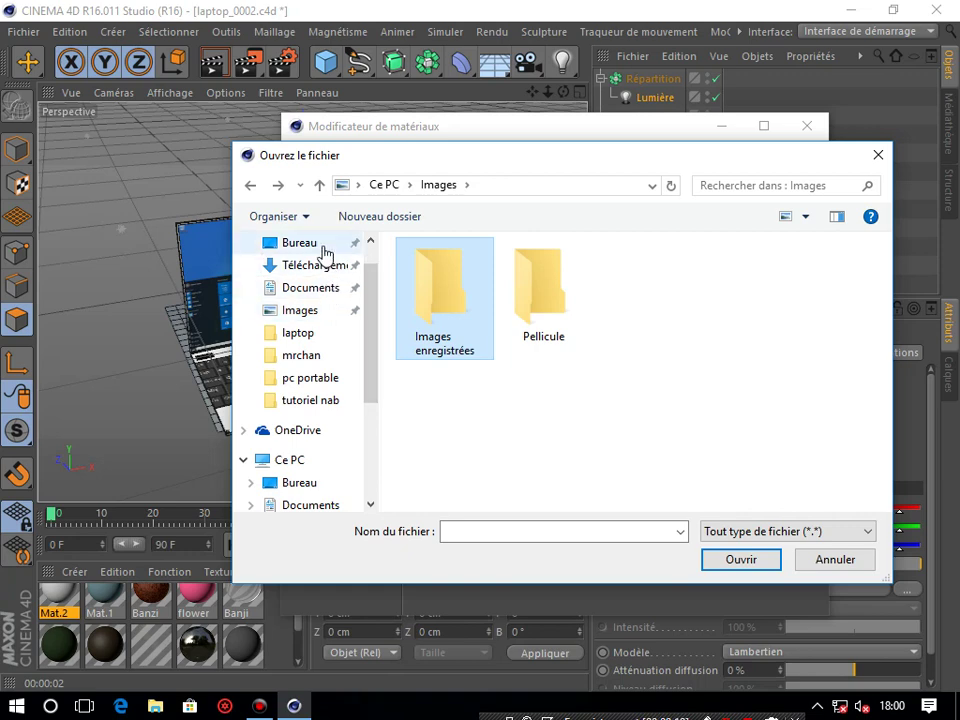
{"action": "scroll", "coordinate": [311, 400], "scroll_direction": "down", "scroll_amount": 1}
{"action": "scroll", "coordinate": [322, 472], "scroll_direction": "down", "scroll_amount": 1}
{"action": "scroll", "coordinate": [318, 478], "scroll_direction": "down", "scroll_amount": 1}
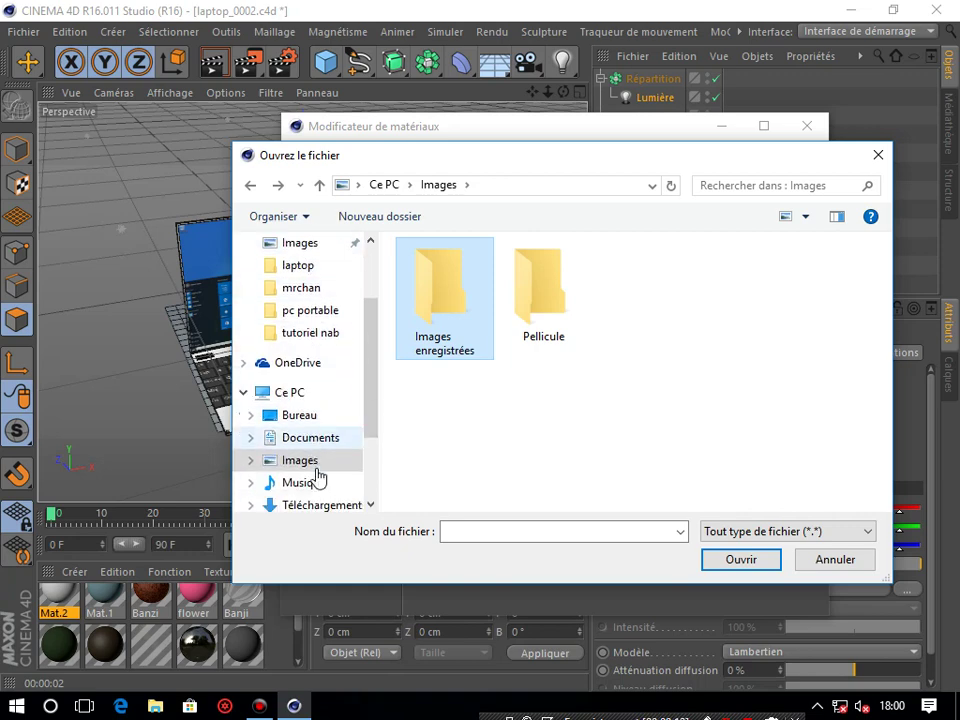
{"action": "left_click", "coordinate": [315, 463]}
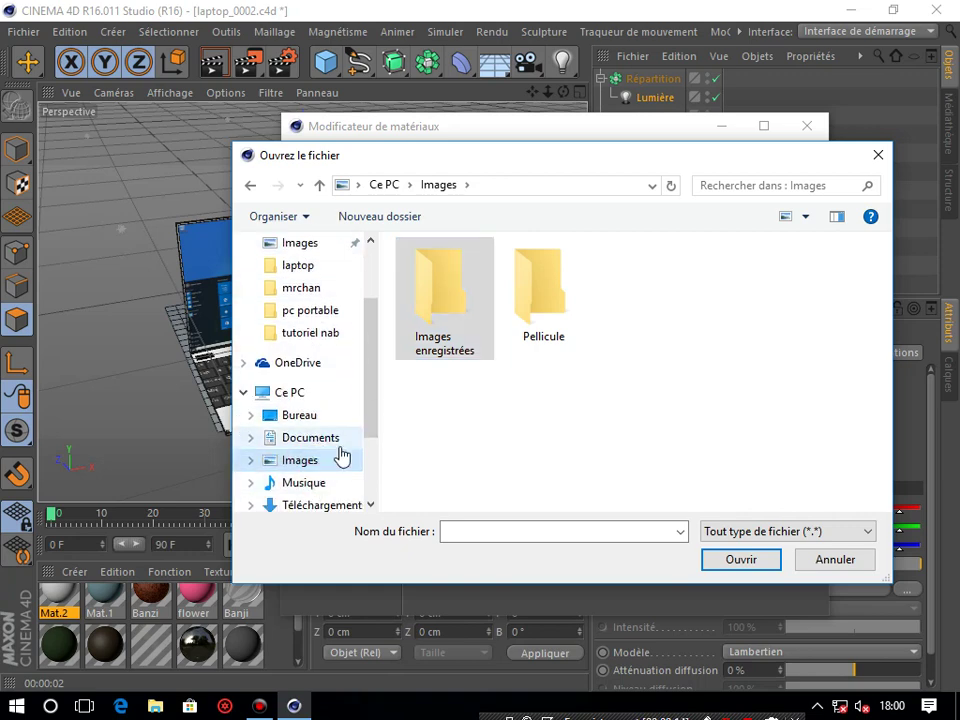
{"action": "scroll", "coordinate": [340, 458], "scroll_direction": "down", "scroll_amount": 2}
{"action": "left_click", "coordinate": [336, 461]}
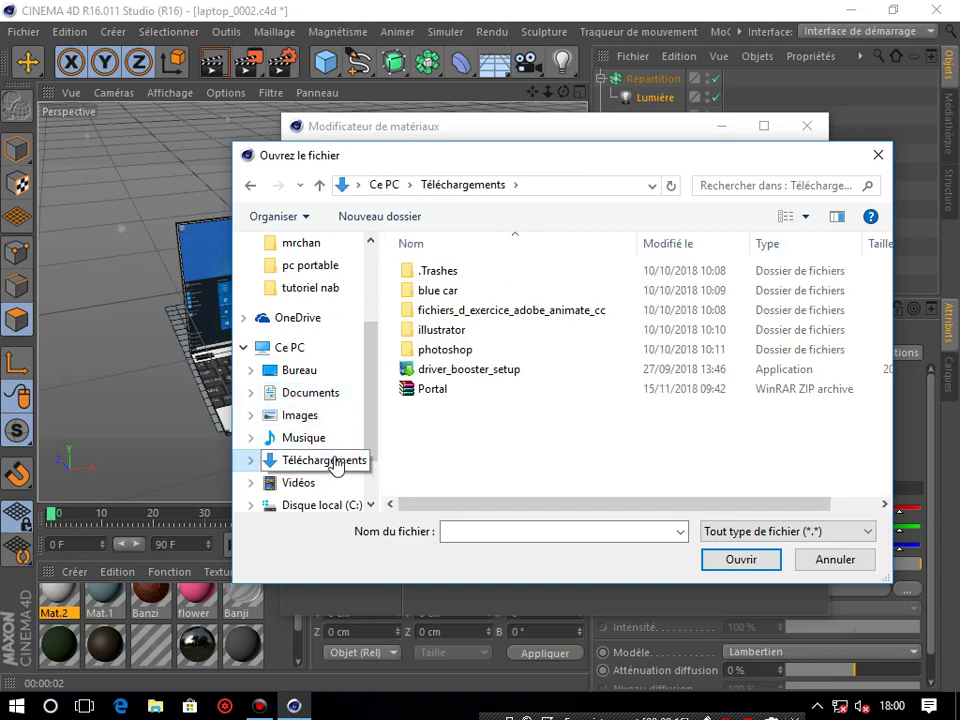
{"action": "double_click", "coordinate": [425, 349]}
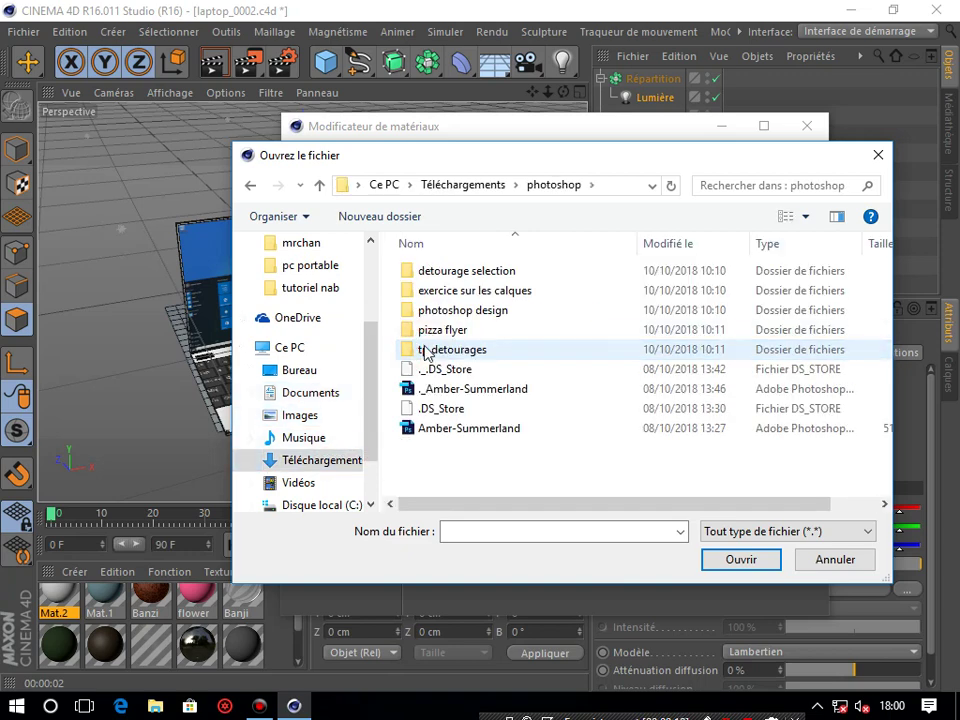
{"action": "left_click", "coordinate": [250, 185]}
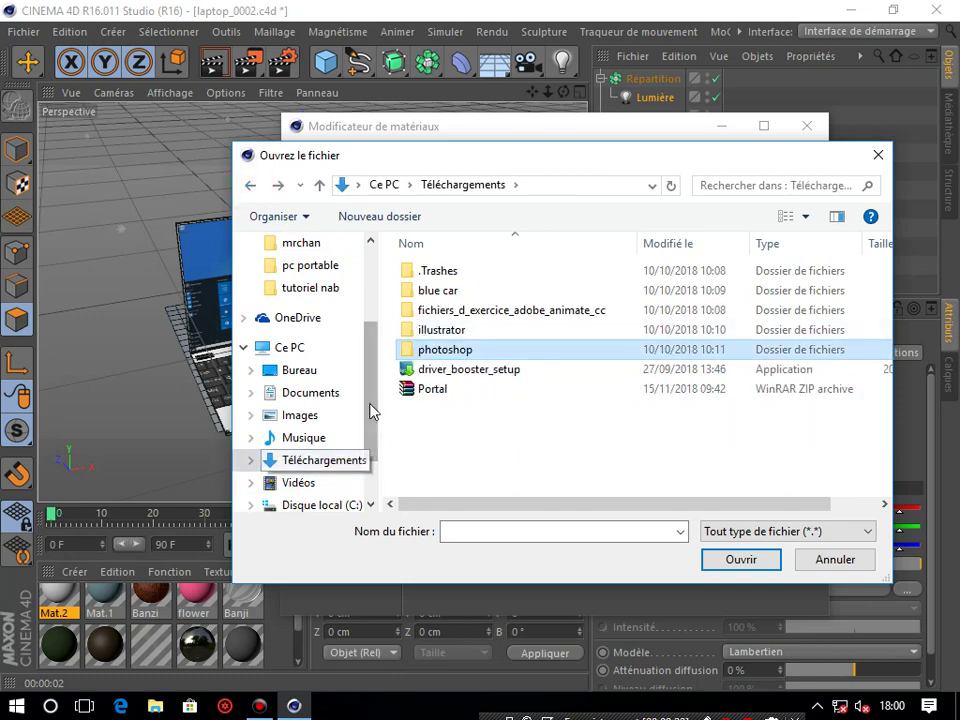
{"action": "scroll", "coordinate": [350, 445], "scroll_direction": "down", "scroll_amount": 1}
Step: Search the D: drive's adobe cc 2017 Master Collection folders for the image
{"action": "left_click", "coordinate": [320, 460]}
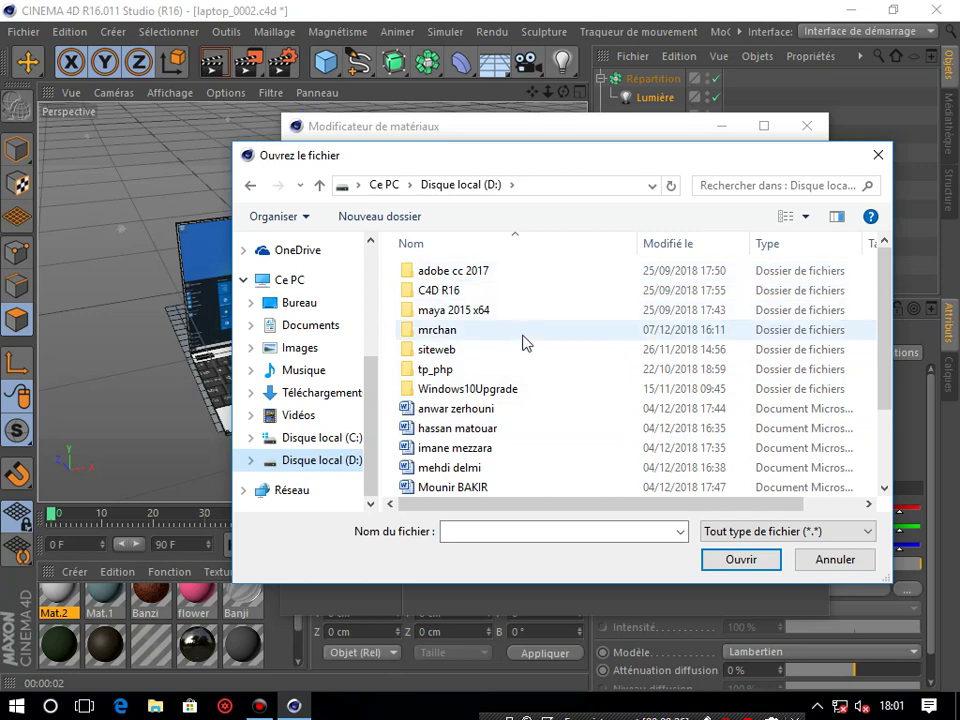
{"action": "scroll", "coordinate": [523, 340], "scroll_direction": "down", "scroll_amount": 2}
{"action": "scroll", "coordinate": [520, 342], "scroll_direction": "up", "scroll_amount": 1}
{"action": "scroll", "coordinate": [512, 340], "scroll_direction": "up", "scroll_amount": 1}
{"action": "double_click", "coordinate": [497, 271]}
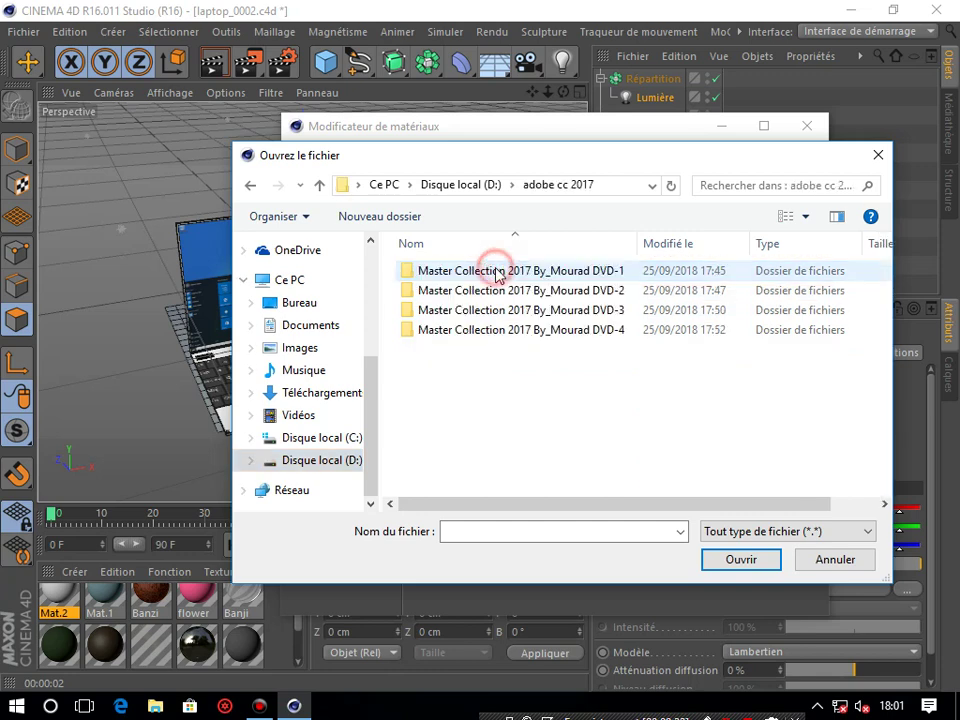
{"action": "double_click", "coordinate": [497, 271]}
{"action": "double_click", "coordinate": [497, 269]}
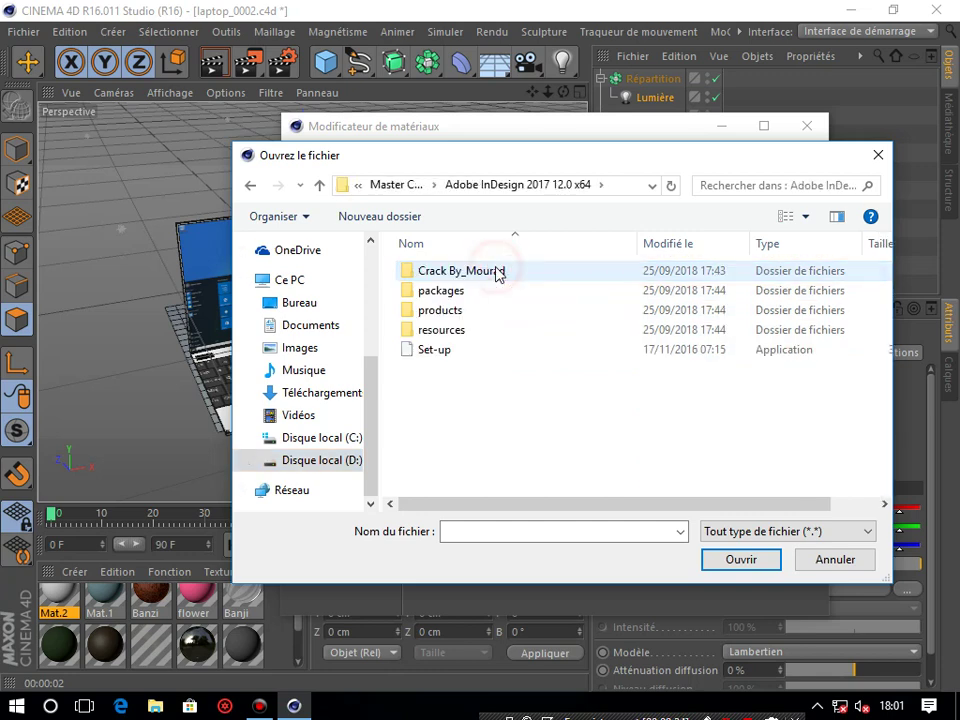
{"action": "left_click", "coordinate": [724, 531]}
{"action": "left_click", "coordinate": [542, 390]}
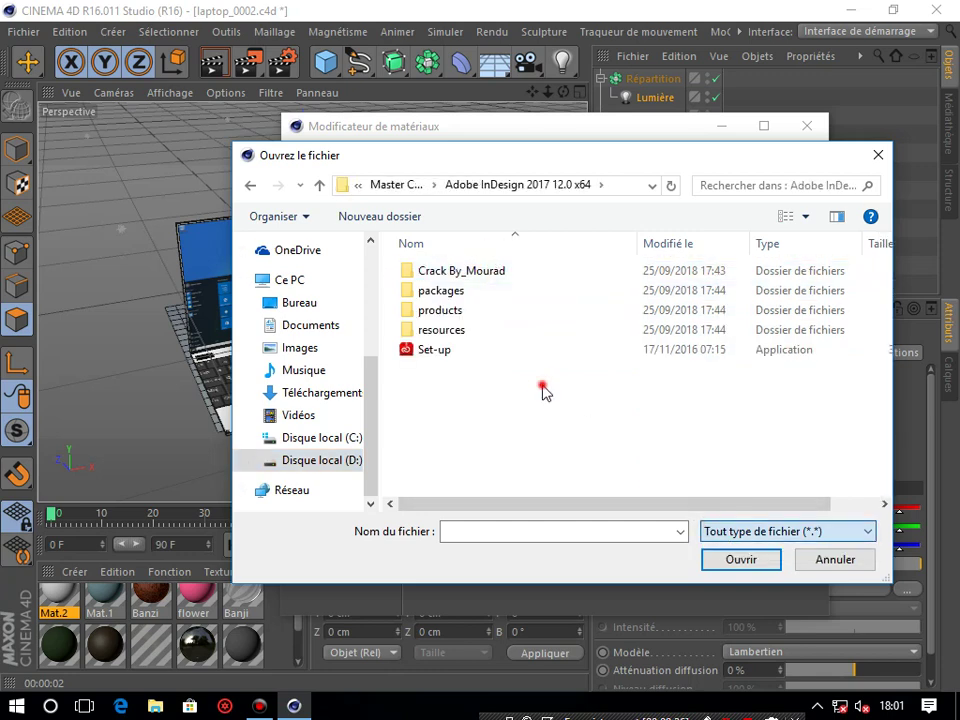
{"action": "double_click", "coordinate": [471, 314]}
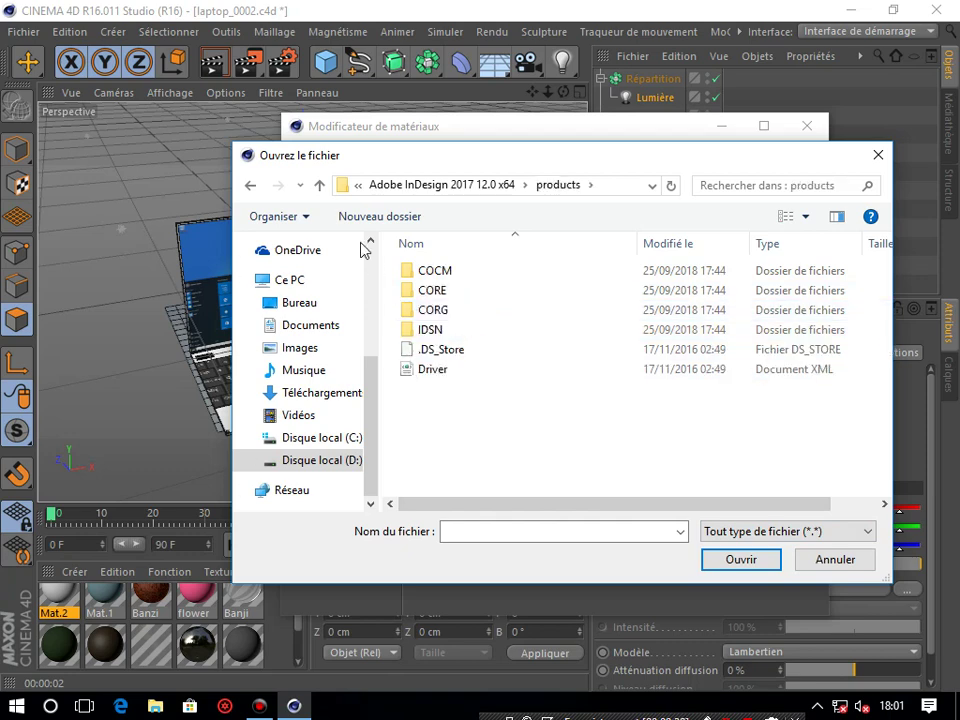
{"action": "left_click", "coordinate": [250, 186]}
{"action": "left_click", "coordinate": [250, 186]}
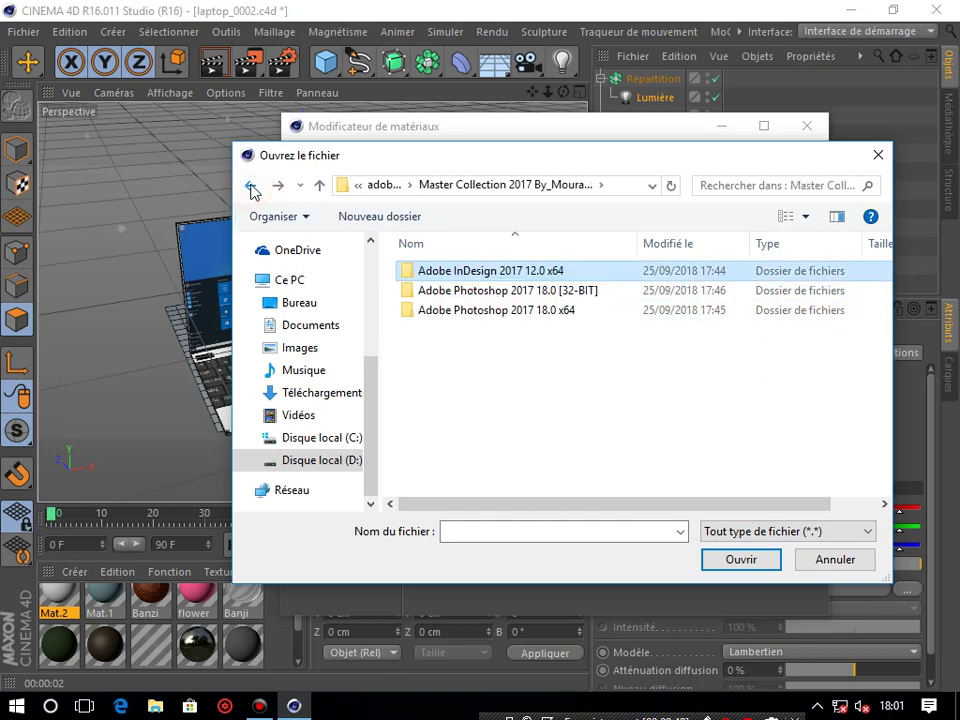
Step: Cancel the file picker, minimize the Material Editor and Cinema 4D, and open Start
{"action": "left_click", "coordinate": [878, 155]}
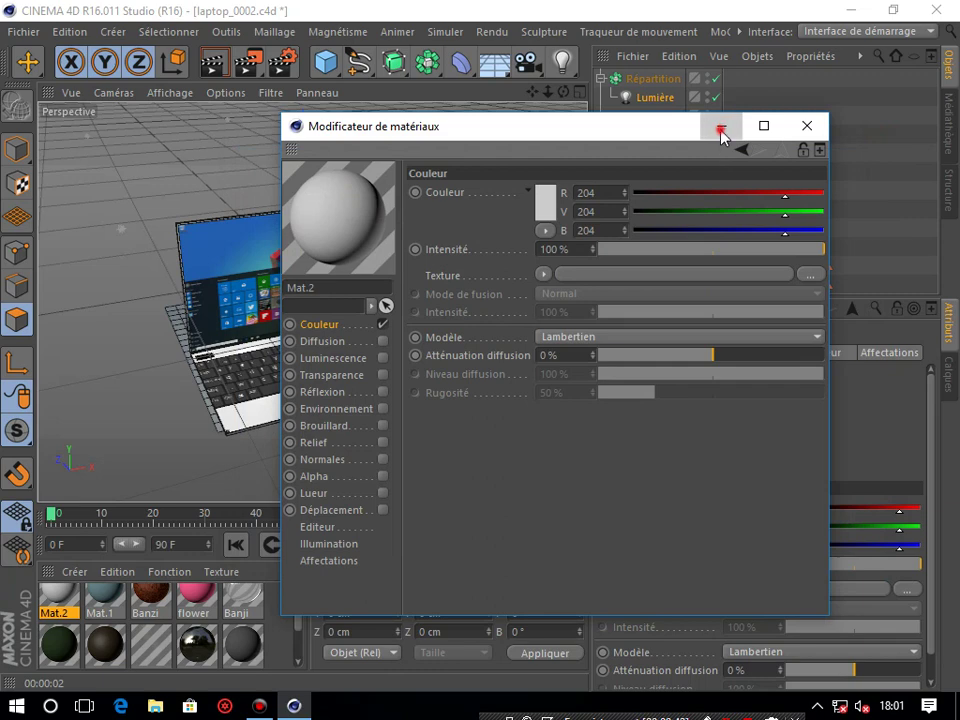
{"action": "left_click", "coordinate": [719, 126]}
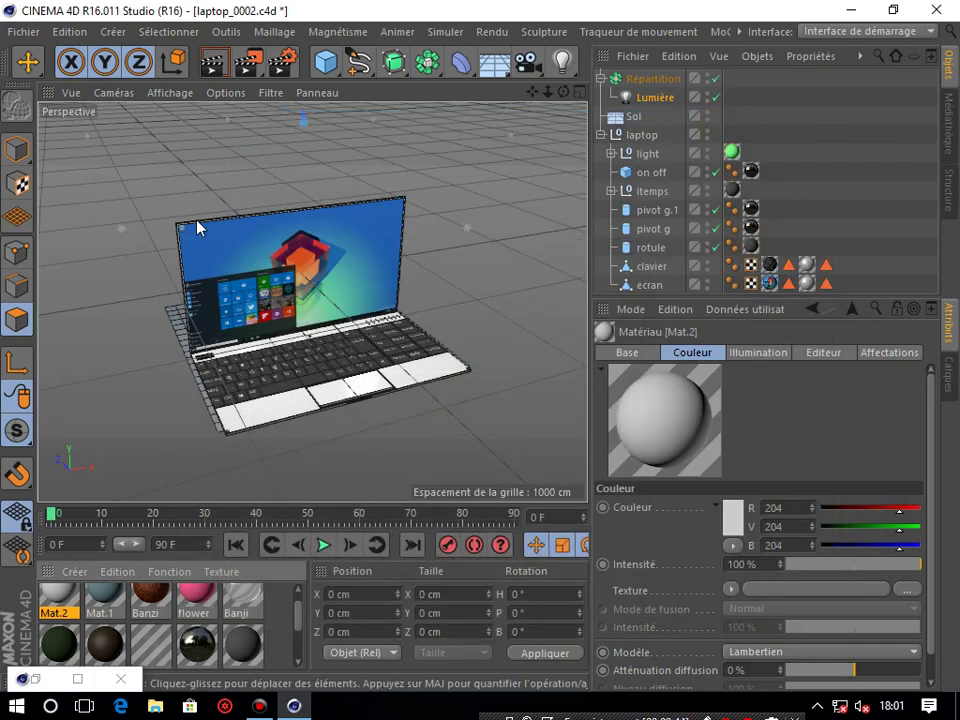
{"action": "left_click", "coordinate": [847, 9]}
{"action": "left_click", "coordinate": [17, 706]}
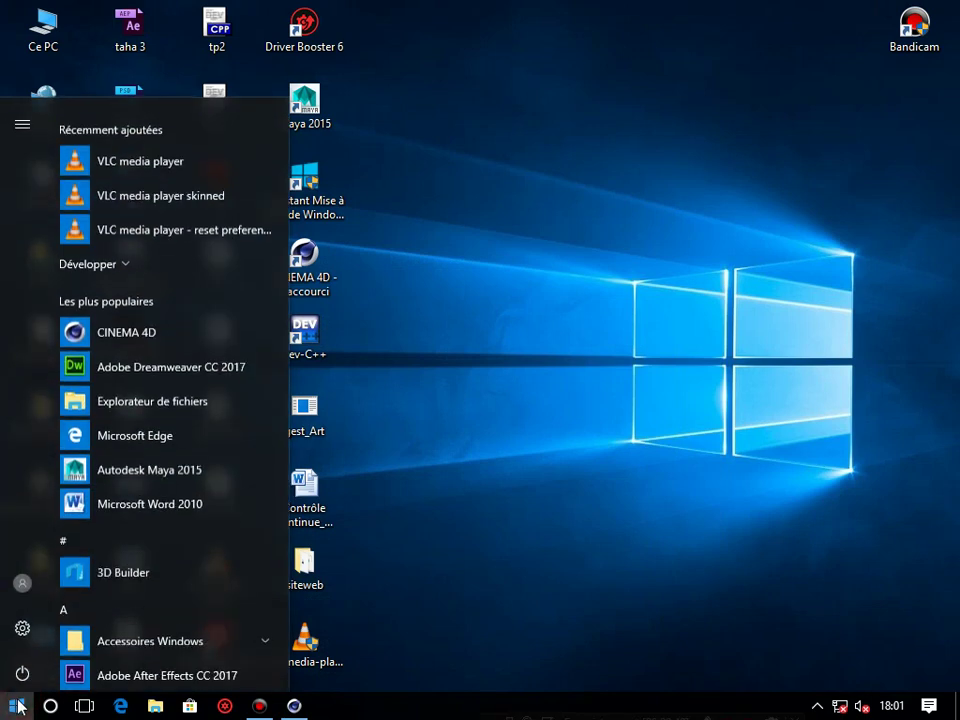
{"action": "scroll", "coordinate": [222, 387], "scroll_direction": "down", "scroll_amount": 2}
{"action": "scroll", "coordinate": [222, 386], "scroll_direction": "down", "scroll_amount": 2}
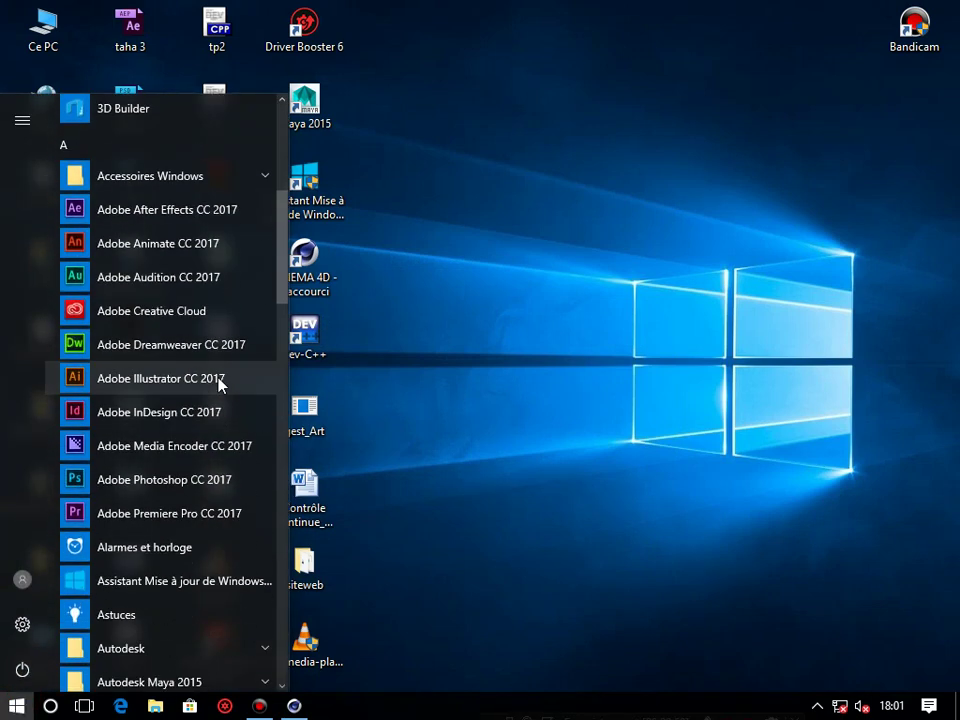
{"action": "scroll", "coordinate": [222, 386], "scroll_direction": "down", "scroll_amount": 1}
{"action": "scroll", "coordinate": [220, 385], "scroll_direction": "down", "scroll_amount": 3}
{"action": "scroll", "coordinate": [222, 385], "scroll_direction": "down", "scroll_amount": 3}
{"action": "scroll", "coordinate": [222, 385], "scroll_direction": "down", "scroll_amount": 2}
{"action": "scroll", "coordinate": [222, 385], "scroll_direction": "down", "scroll_amount": 1}
{"action": "scroll", "coordinate": [222, 385], "scroll_direction": "down", "scroll_amount": 1}
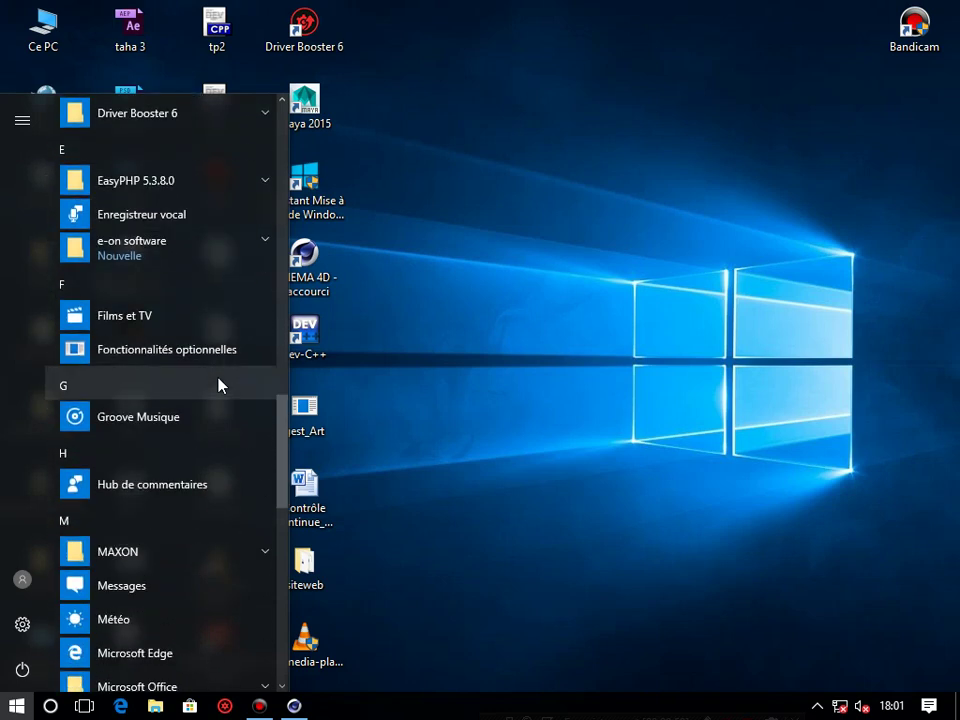
{"action": "scroll", "coordinate": [222, 385], "scroll_direction": "down", "scroll_amount": 2}
{"action": "scroll", "coordinate": [222, 385], "scroll_direction": "down", "scroll_amount": 1}
{"action": "scroll", "coordinate": [222, 385], "scroll_direction": "down", "scroll_amount": 3}
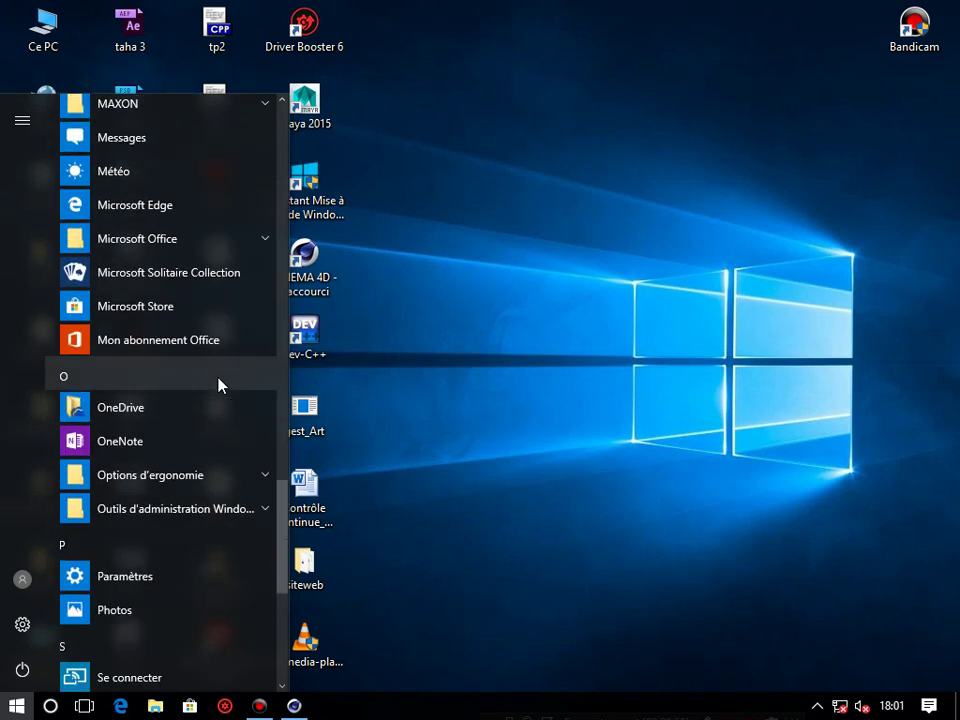
{"action": "scroll", "coordinate": [156, 461], "scroll_direction": "down", "scroll_amount": 5}
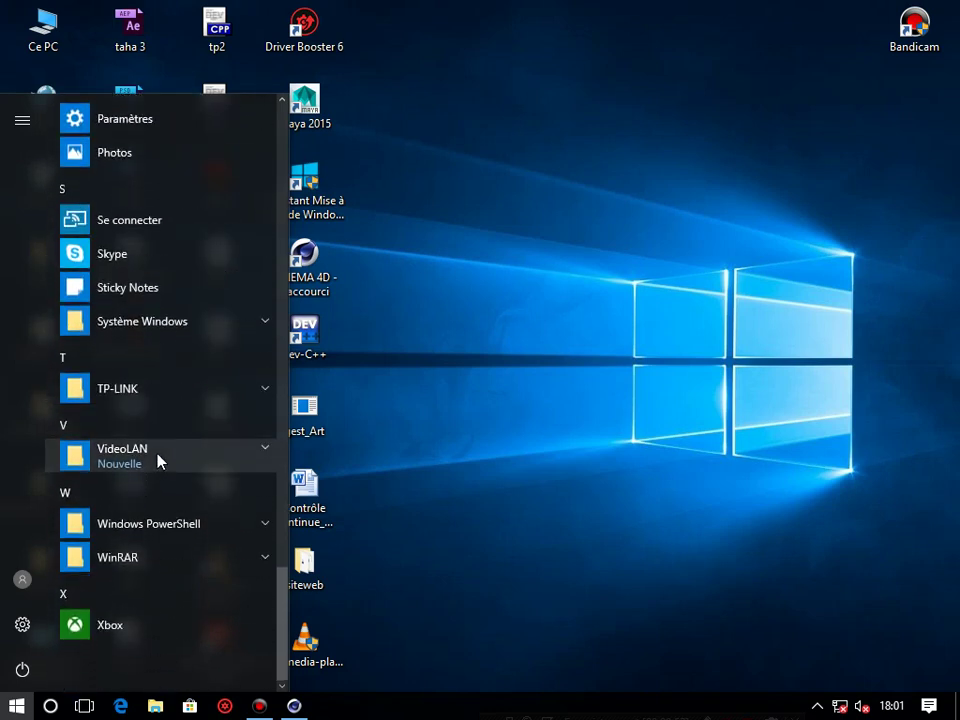
{"action": "scroll", "coordinate": [143, 516], "scroll_direction": "up", "scroll_amount": 1}
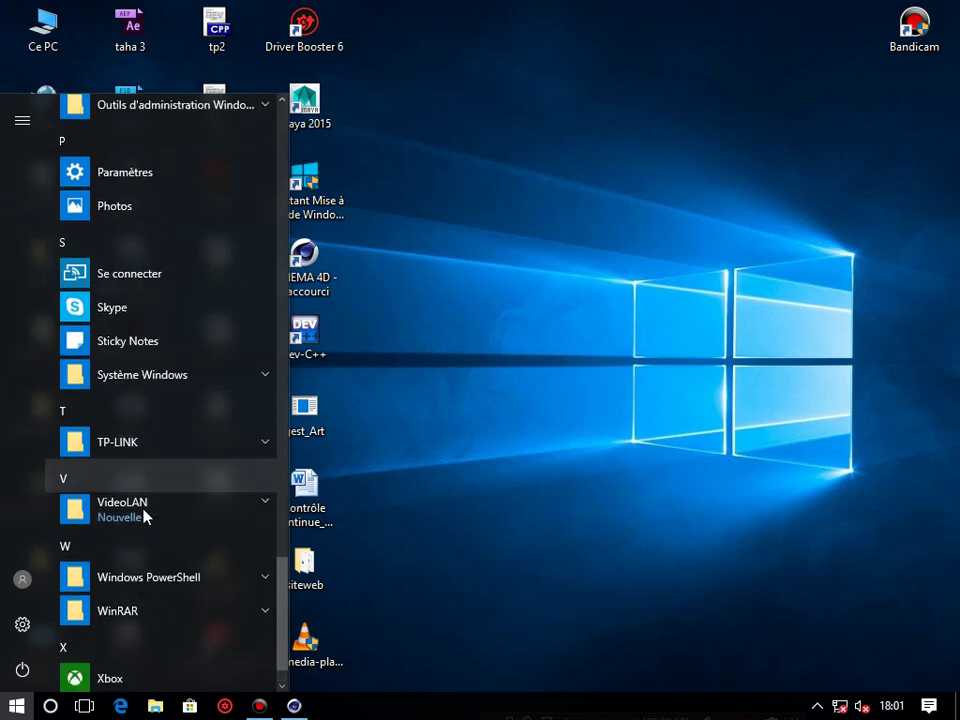
{"action": "scroll", "coordinate": [143, 516], "scroll_direction": "down", "scroll_amount": 2}
{"action": "scroll", "coordinate": [143, 516], "scroll_direction": "up", "scroll_amount": 5}
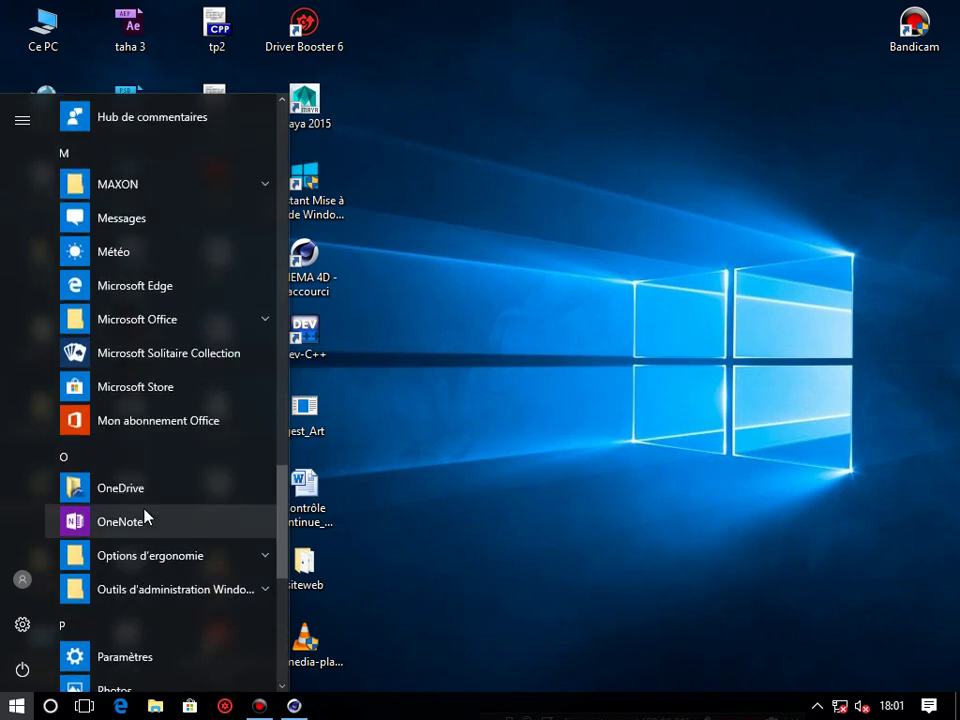
{"action": "scroll", "coordinate": [145, 510], "scroll_direction": "up", "scroll_amount": 2}
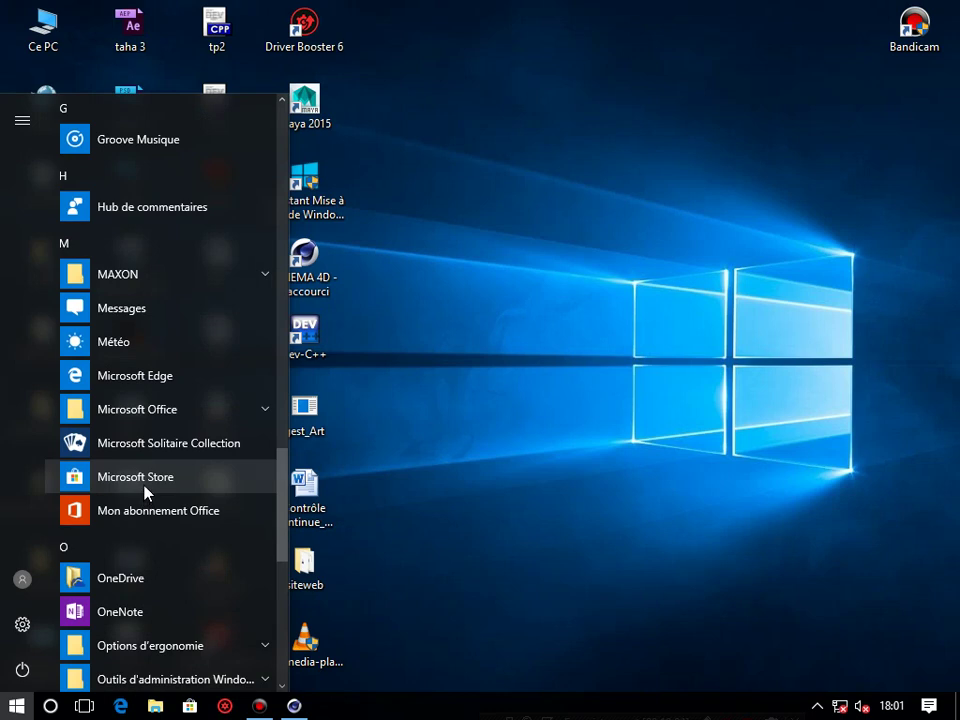
{"action": "right_click", "coordinate": [596, 210]}
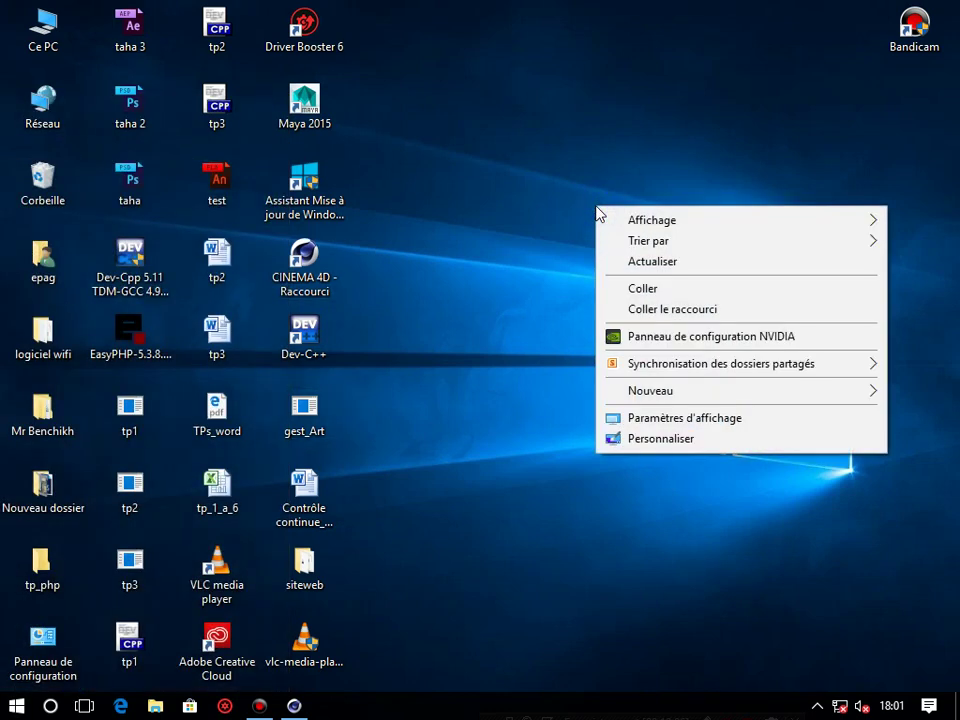
Step: Open Personnaliser, browse Images enregistrées filtered to *.jpeg, then close the picker unused
{"action": "left_click", "coordinate": [669, 441]}
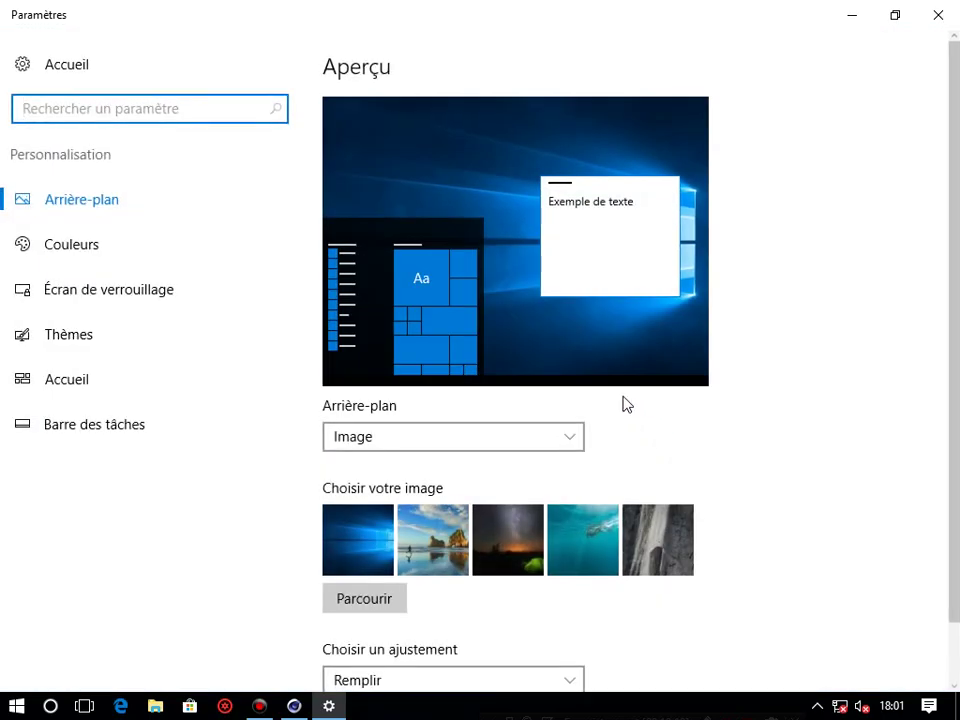
{"action": "left_click", "coordinate": [386, 598]}
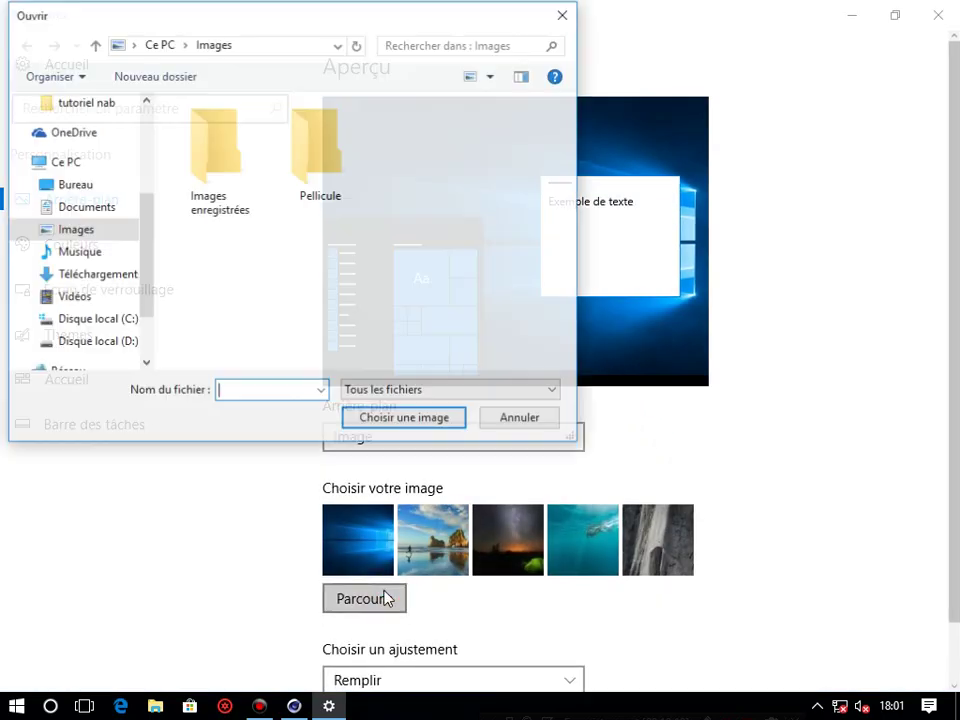
{"action": "double_click", "coordinate": [238, 158]}
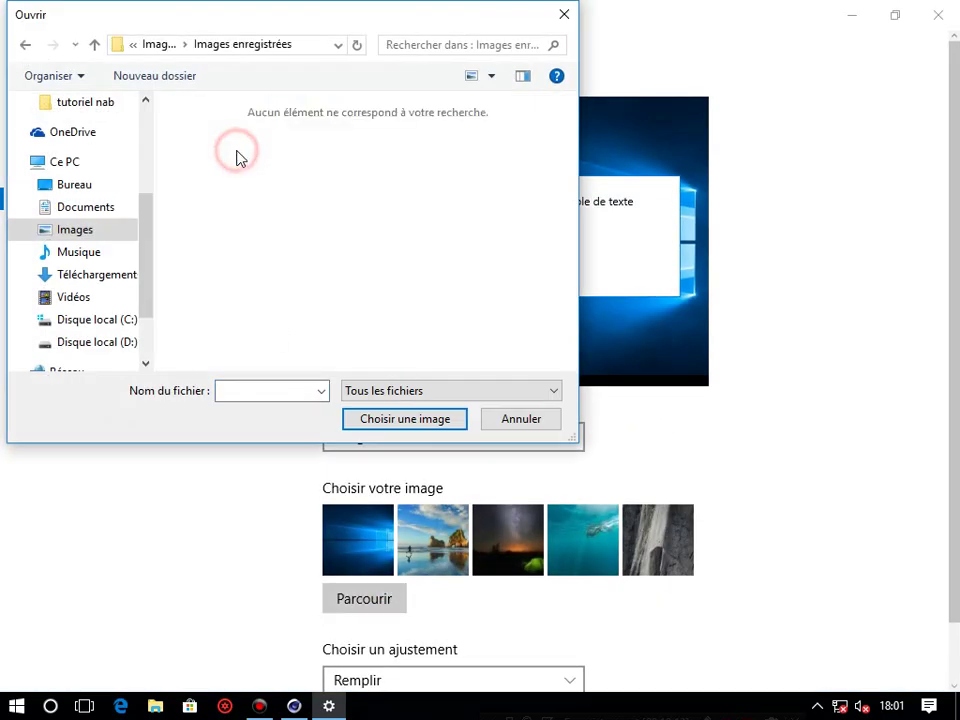
{"action": "left_click", "coordinate": [416, 391]}
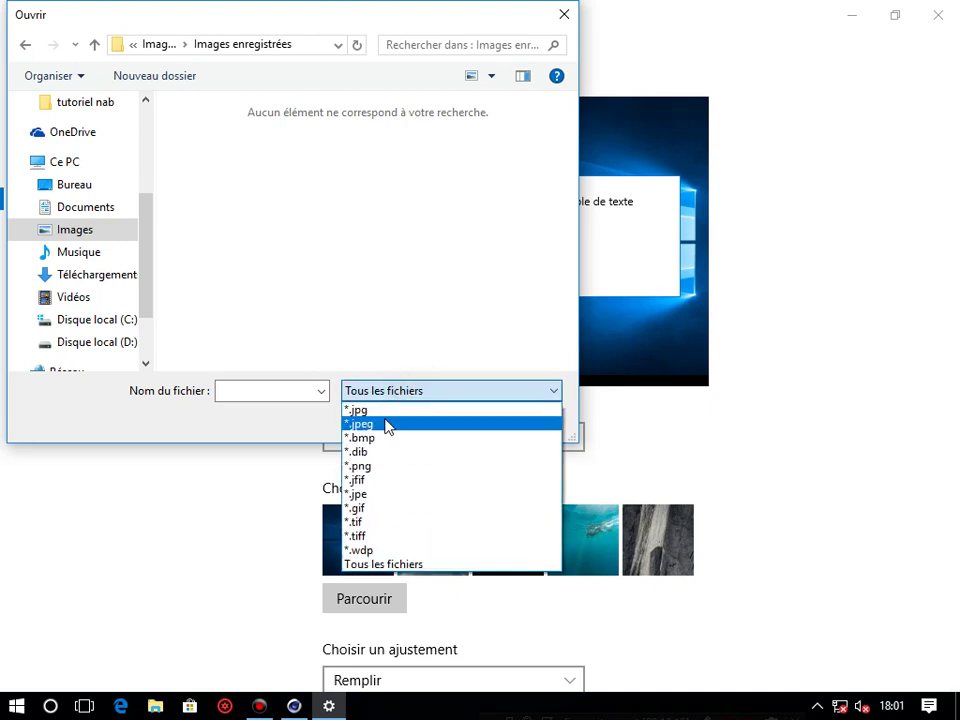
{"action": "left_click", "coordinate": [383, 423]}
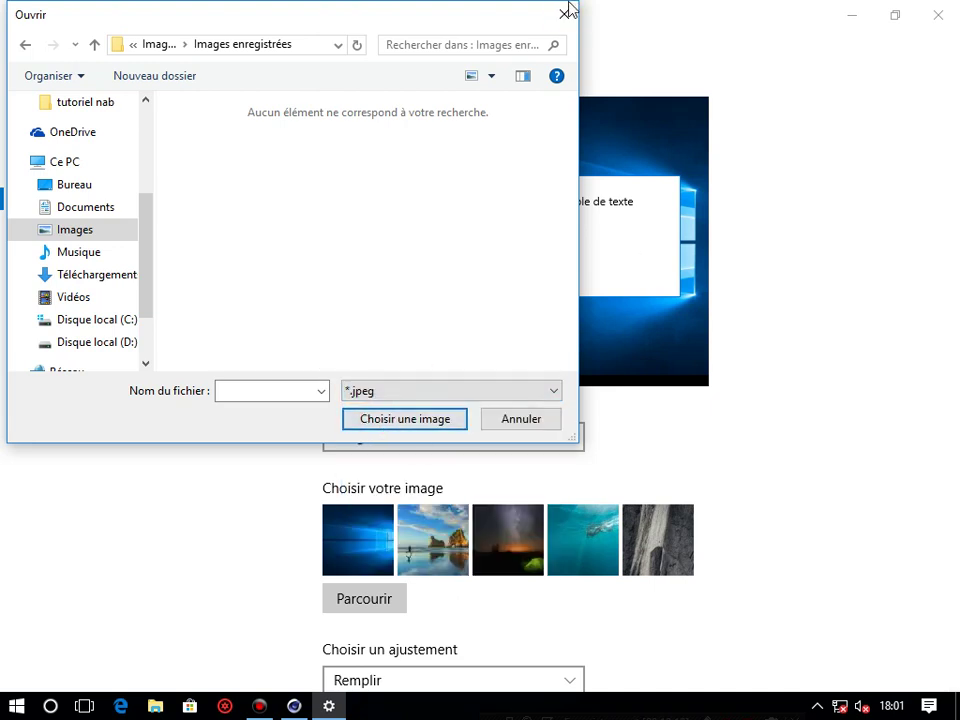
{"action": "left_click", "coordinate": [565, 15]}
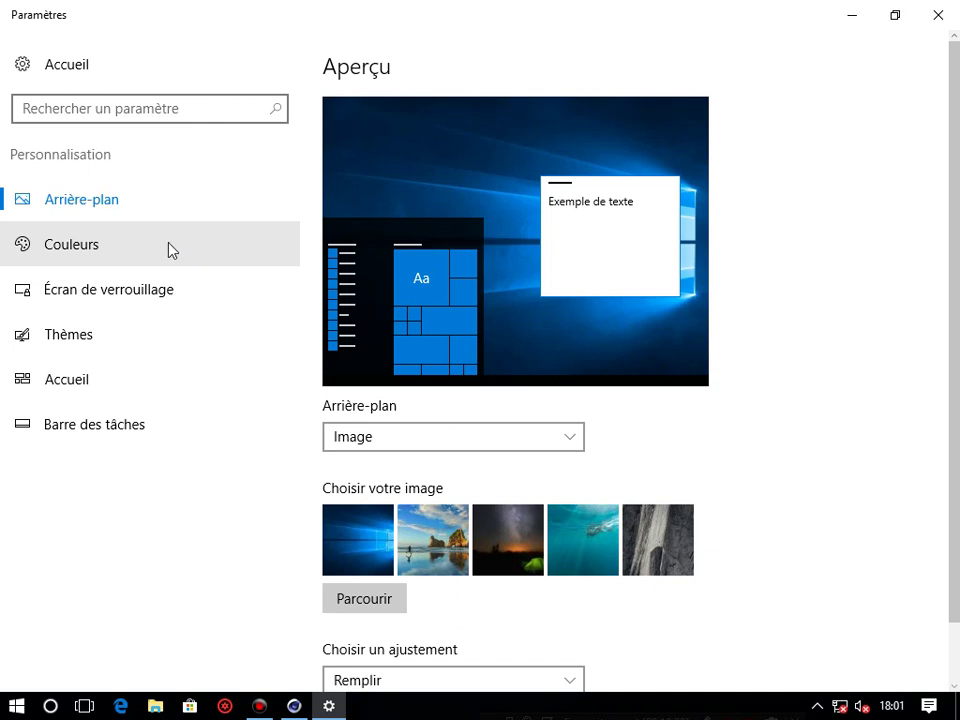
Step: Try the beach, tent, underwater and cliff backgrounds, reapply the blue Windows image, and restore the window down
{"action": "left_click", "coordinate": [130, 350]}
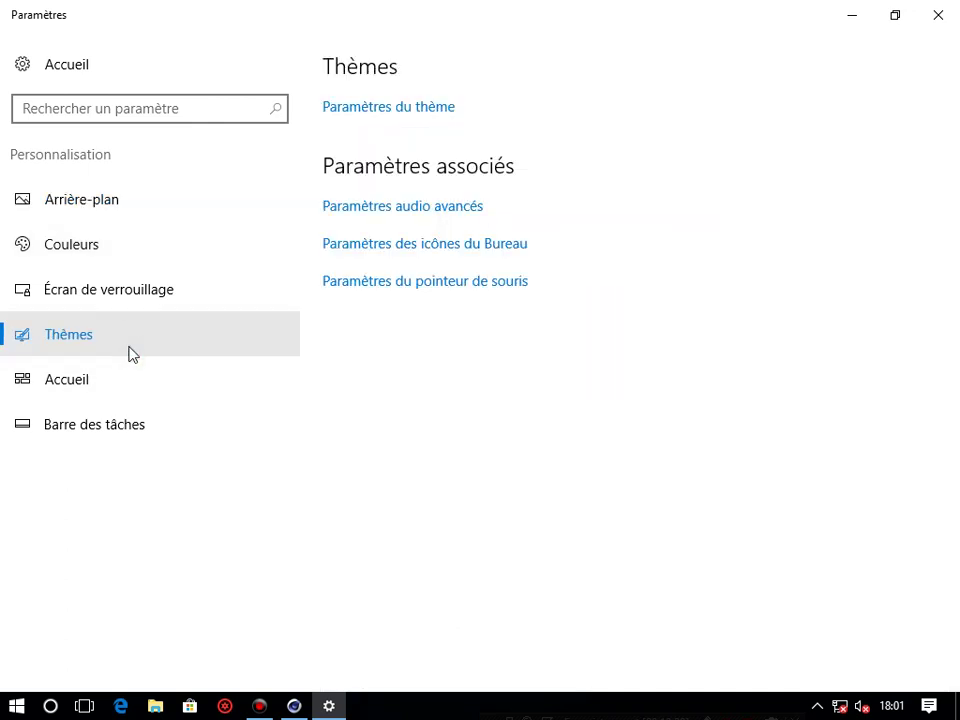
{"action": "left_click", "coordinate": [107, 210]}
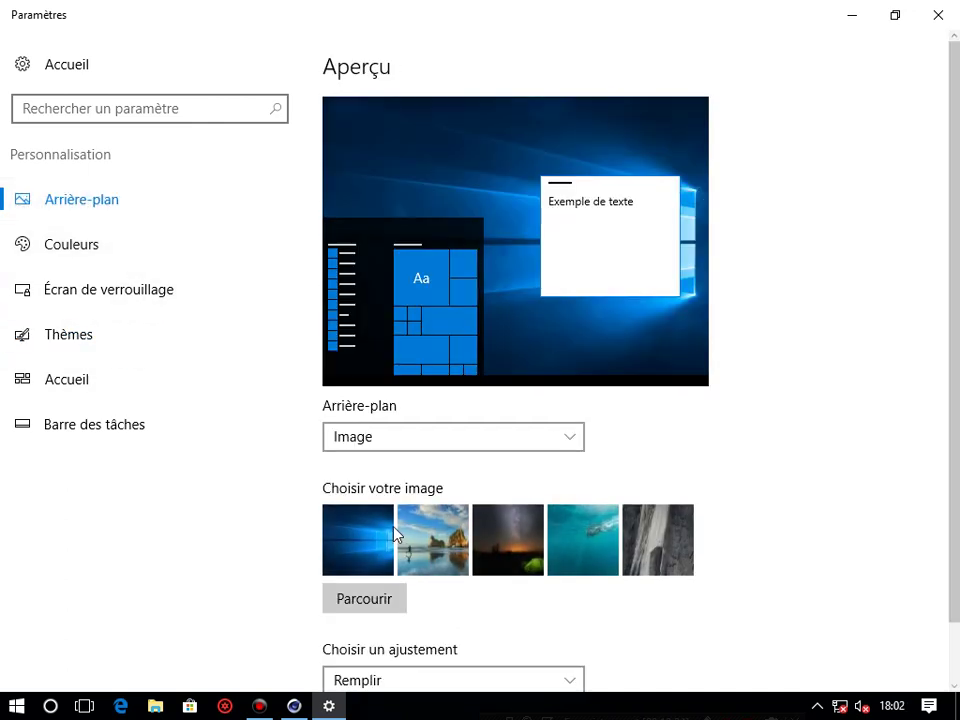
{"action": "left_click", "coordinate": [428, 537]}
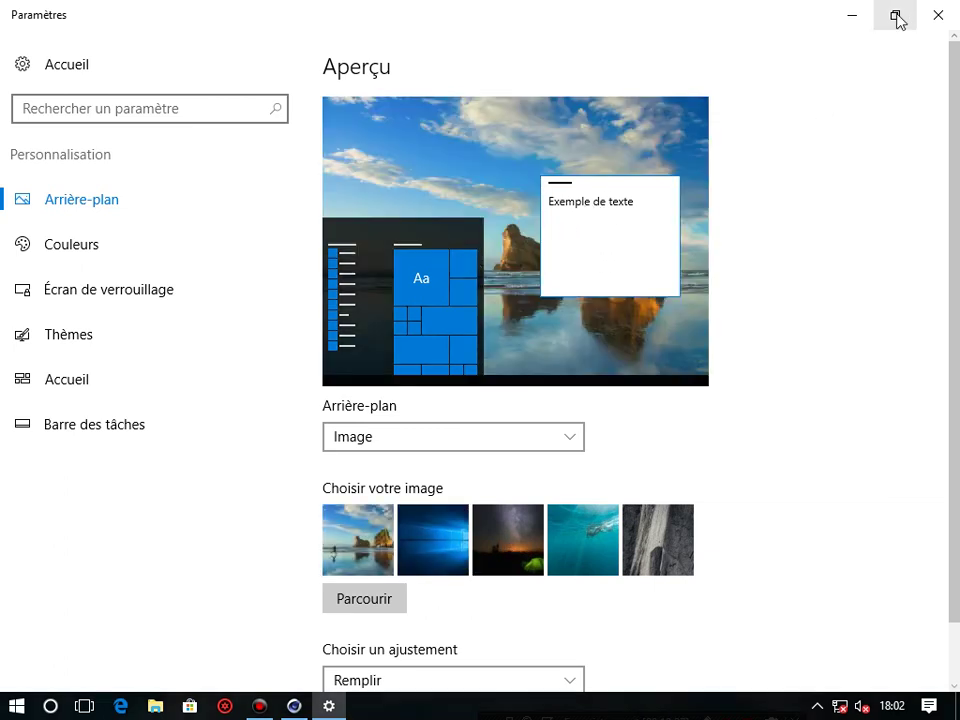
{"action": "left_click", "coordinate": [500, 549]}
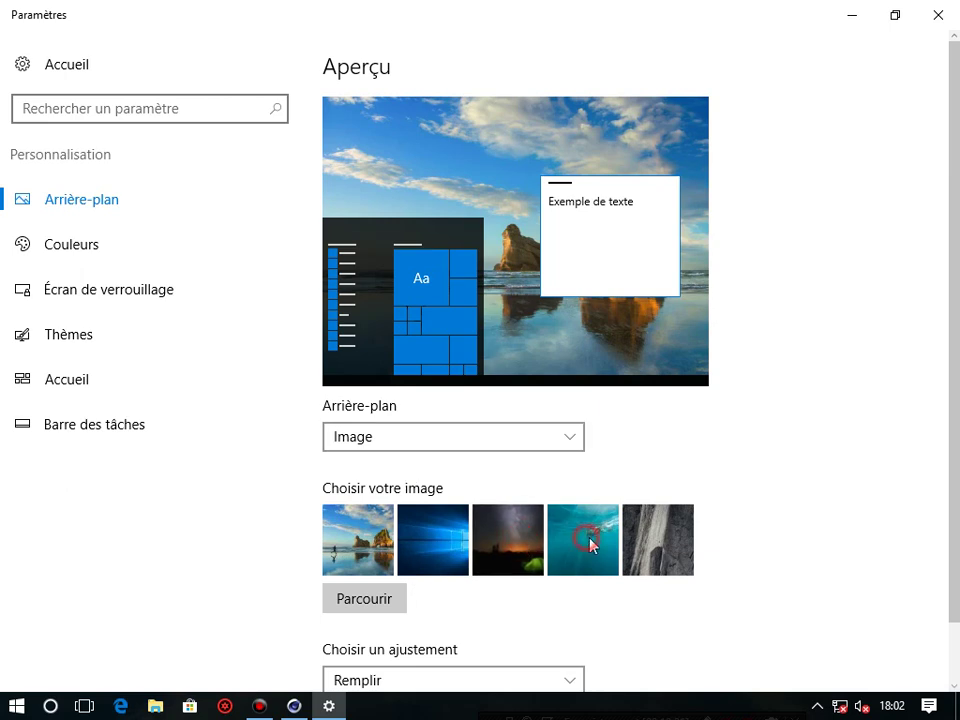
{"action": "left_click", "coordinate": [594, 548]}
{"action": "left_click", "coordinate": [668, 547]}
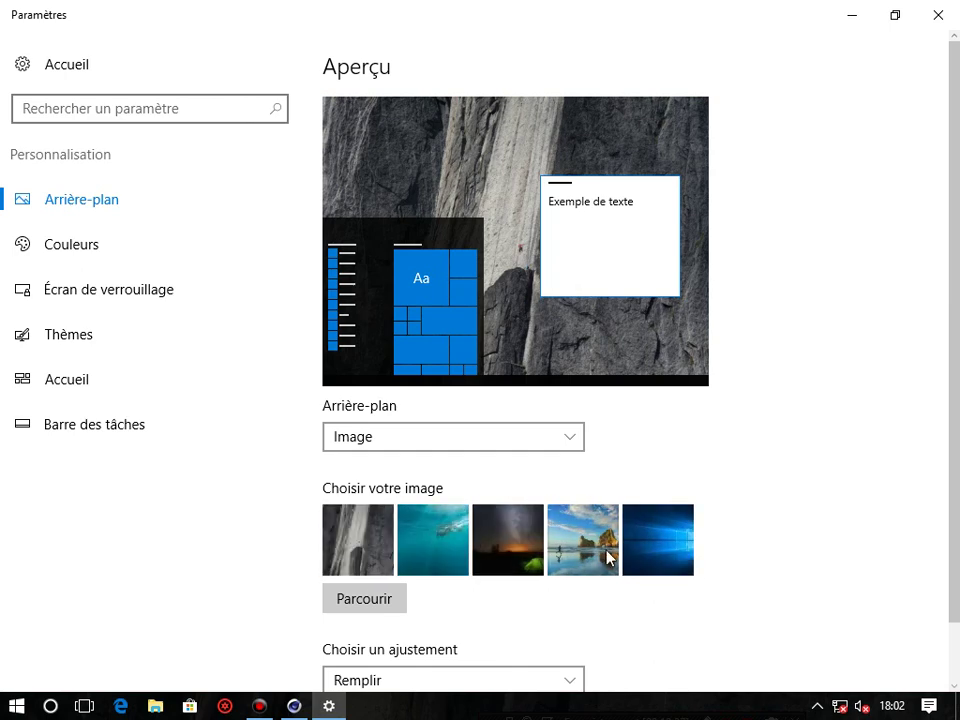
{"action": "left_click", "coordinate": [673, 549]}
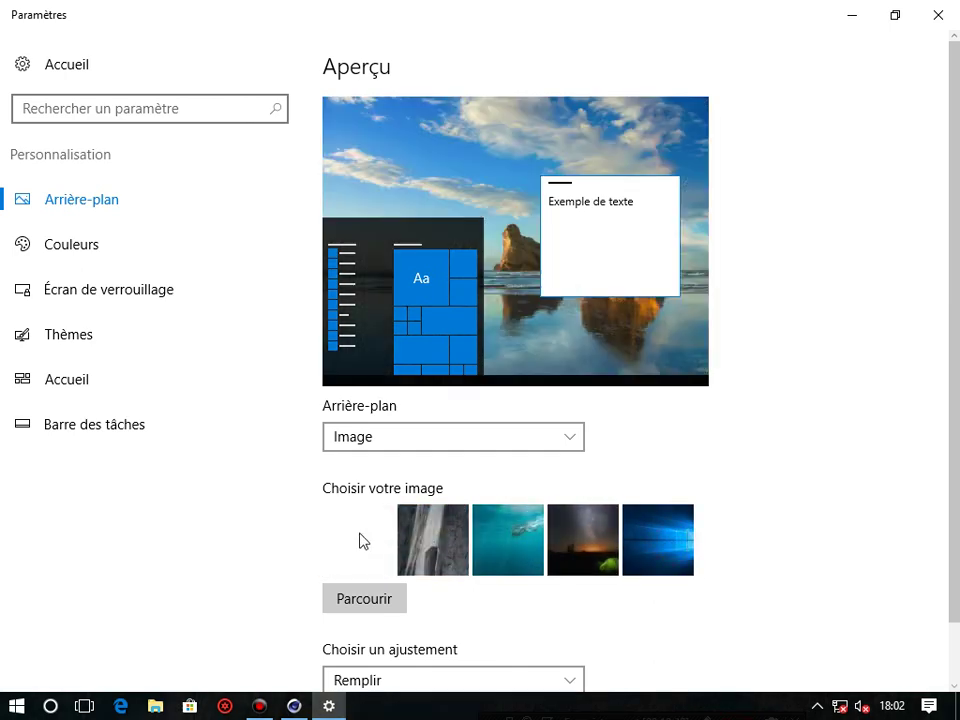
{"action": "scroll", "coordinate": [530, 557], "scroll_direction": "down", "scroll_amount": 1}
{"action": "scroll", "coordinate": [600, 450], "scroll_direction": "up", "scroll_amount": 1}
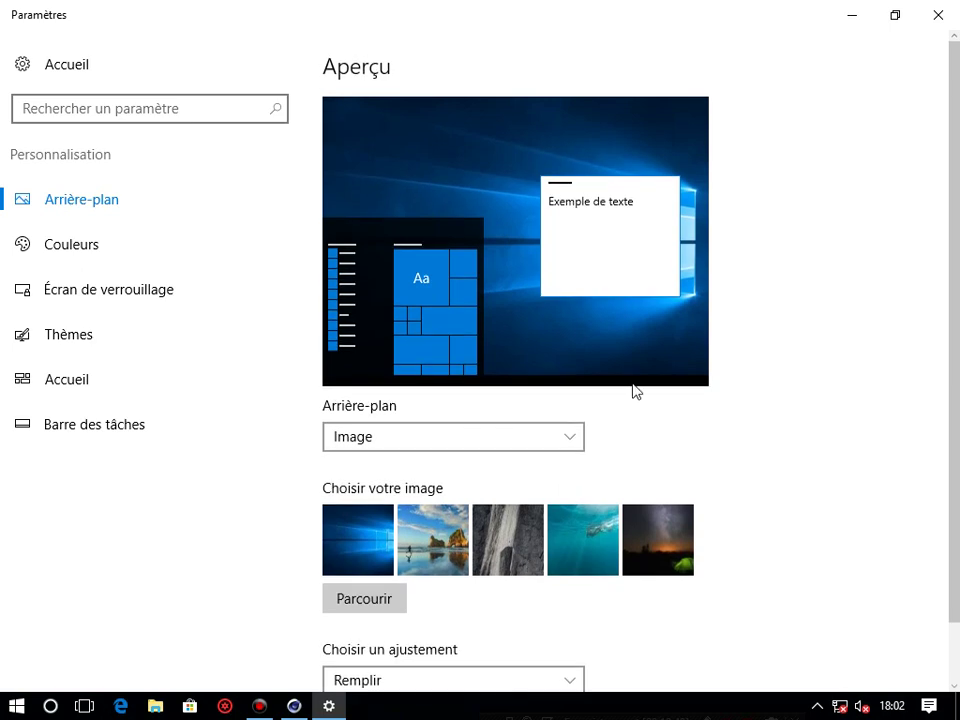
{"action": "left_click", "coordinate": [894, 15]}
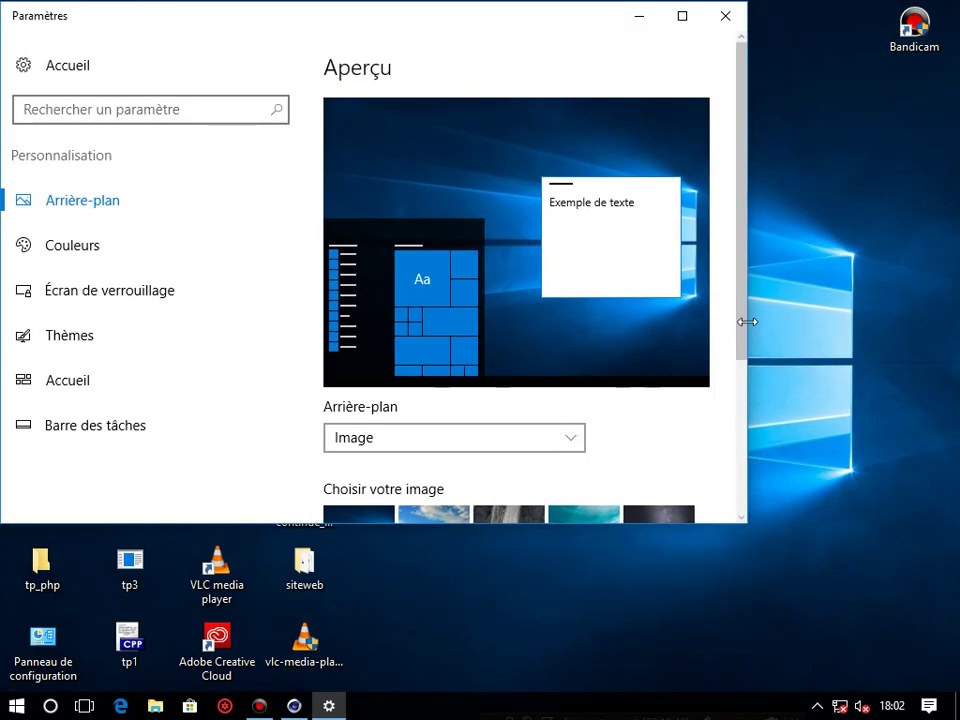
Step: Scroll the Arrière-plan page, visit Couleurs, Accueil and Barre des tâches, then close Paramètres
{"action": "left_click_drag", "start_coordinate": [741, 322], "coordinate": [740, 380]}
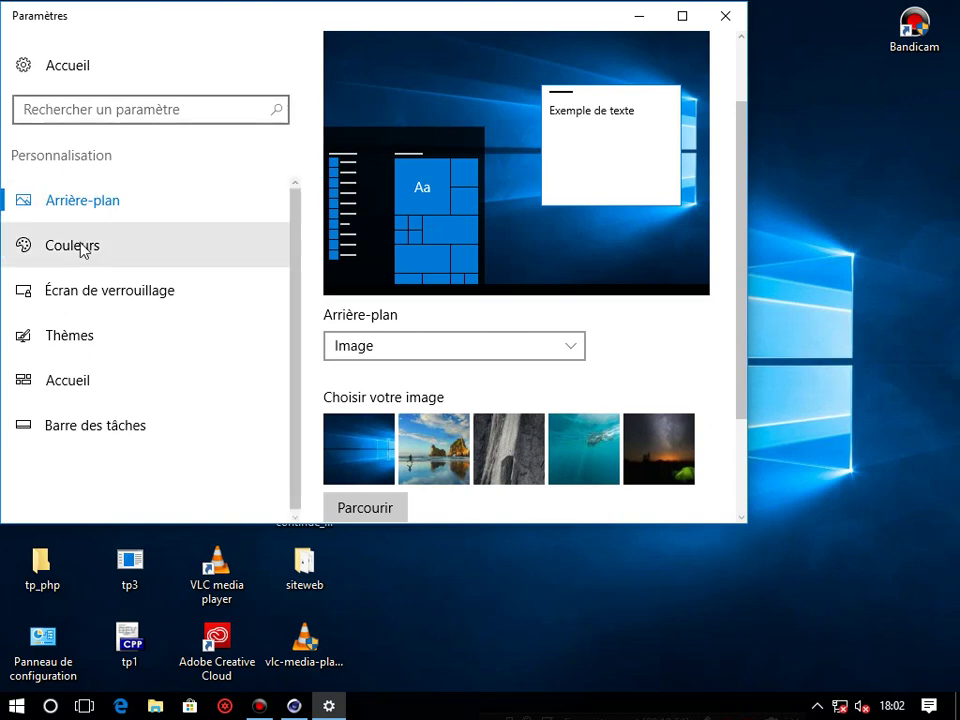
{"action": "left_click", "coordinate": [93, 330]}
{"action": "left_click", "coordinate": [93, 378]}
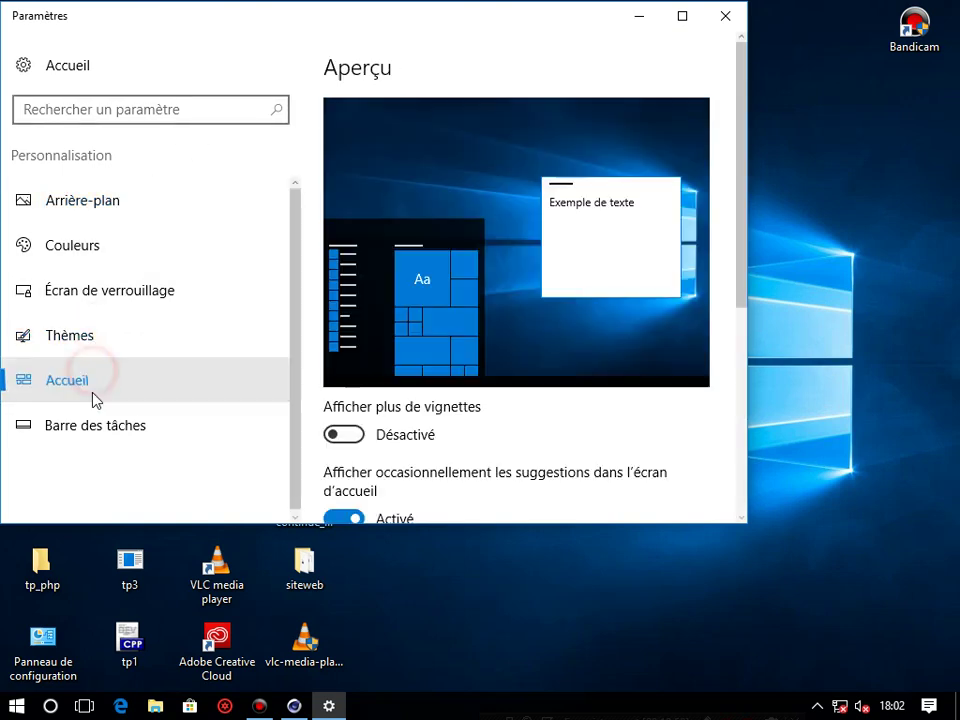
{"action": "left_click", "coordinate": [98, 415]}
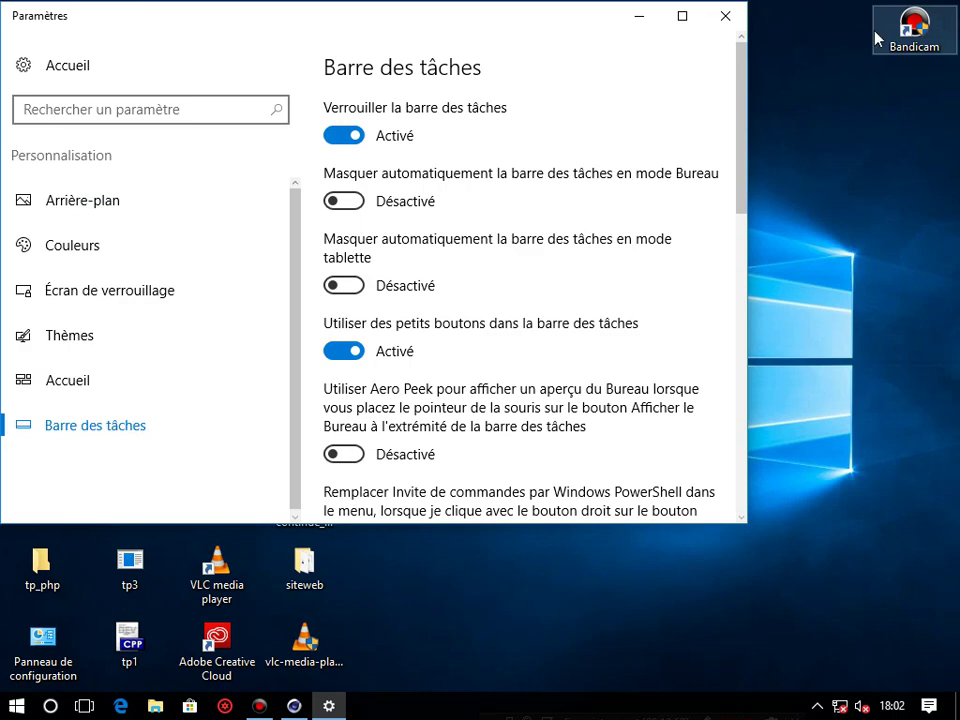
{"action": "left_click", "coordinate": [725, 16]}
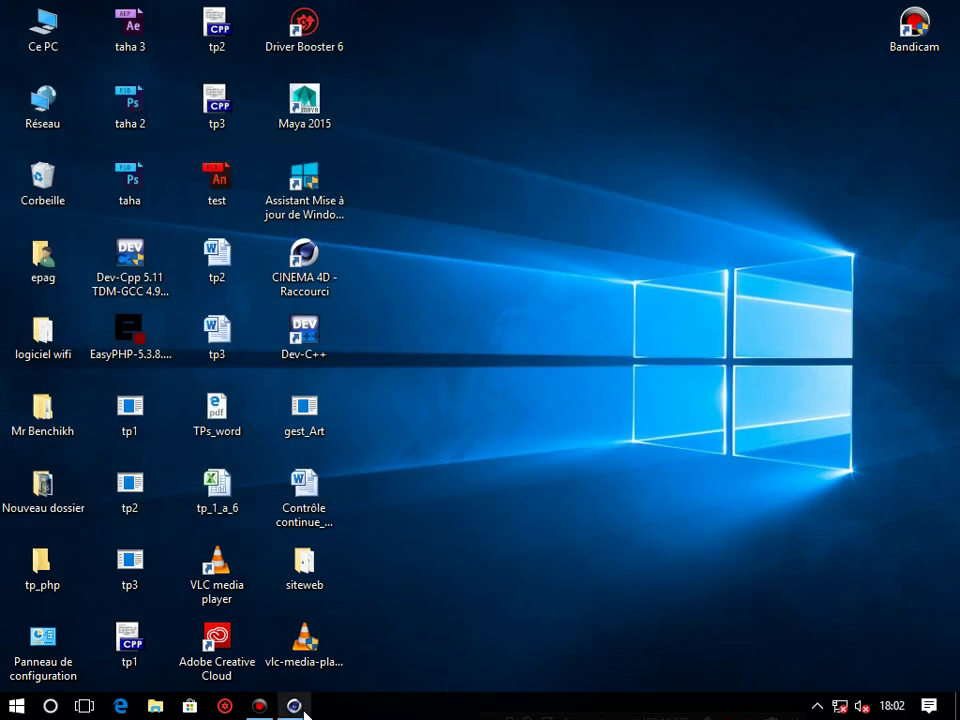
Step: Restore Cinema 4D and load screen shot.jpg as Mat.2's colour texture, copying it into the project
{"action": "left_click", "coordinate": [294, 706]}
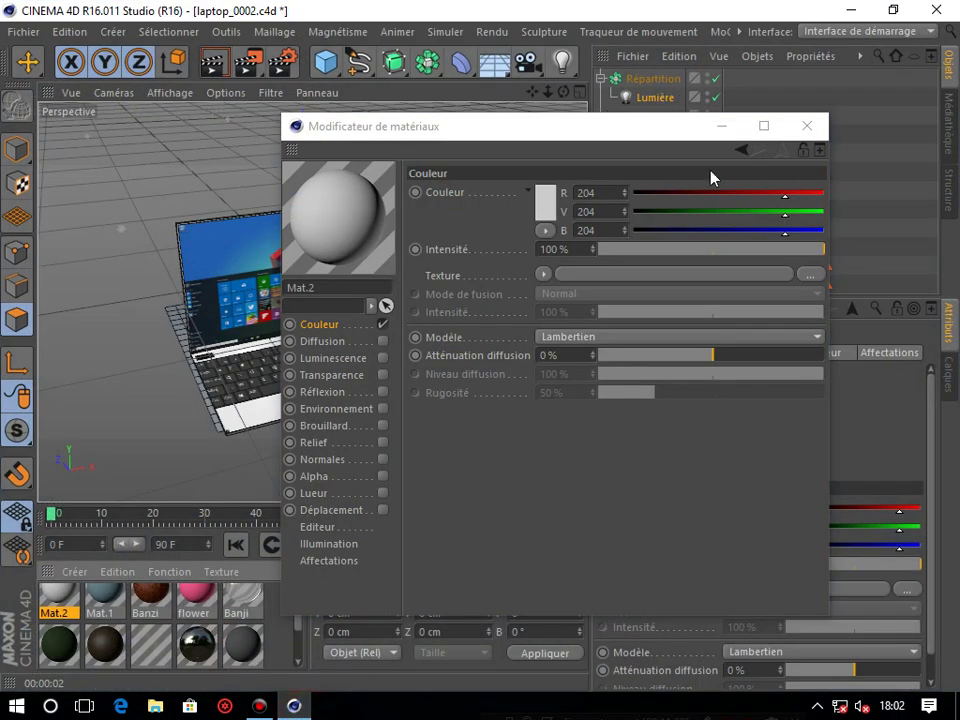
{"action": "left_click", "coordinate": [809, 274]}
{"action": "left_click", "coordinate": [553, 276]}
{"action": "left_click", "coordinate": [718, 562]}
{"action": "left_click", "coordinate": [512, 425]}
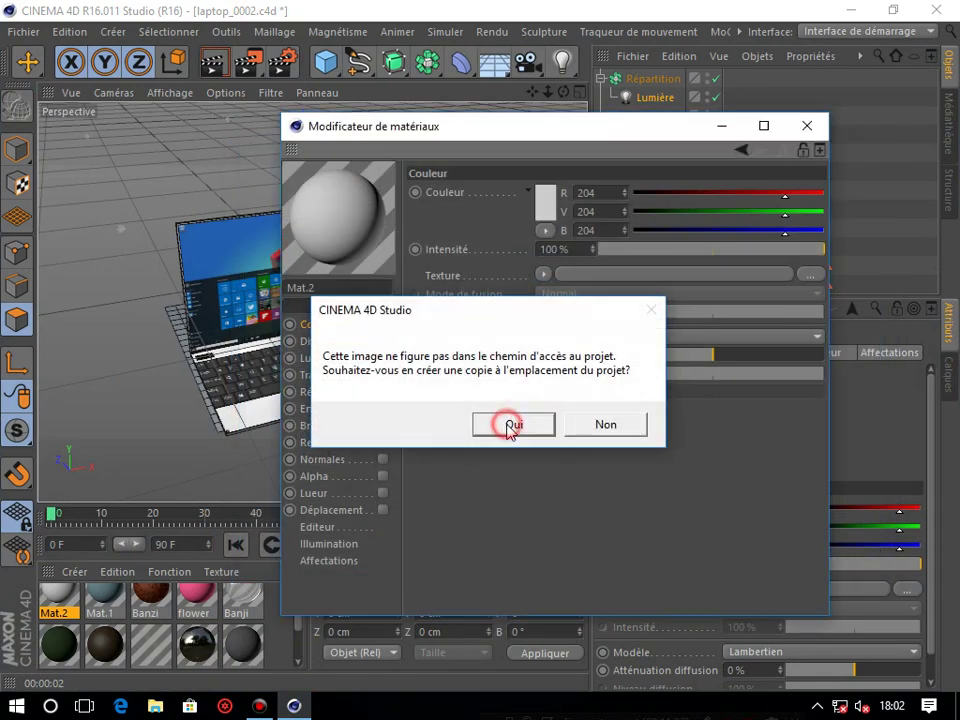
{"action": "left_click", "coordinate": [806, 126]}
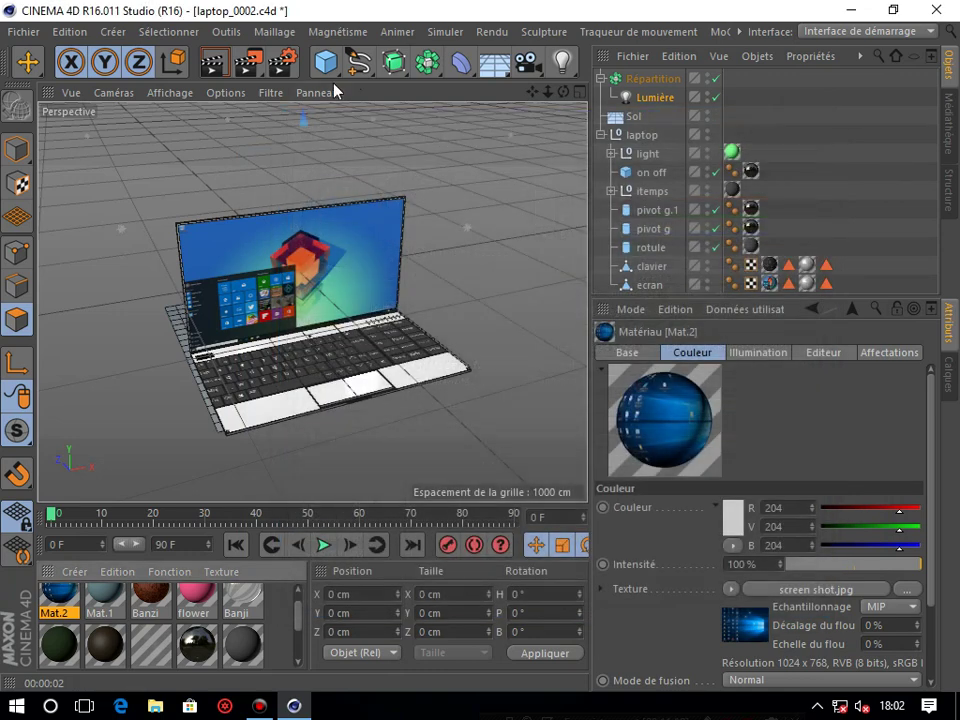
Step: Add a sphere and scale it up to about 10723 cm across, enclosing the laptop
{"action": "left_click", "coordinate": [322, 74]}
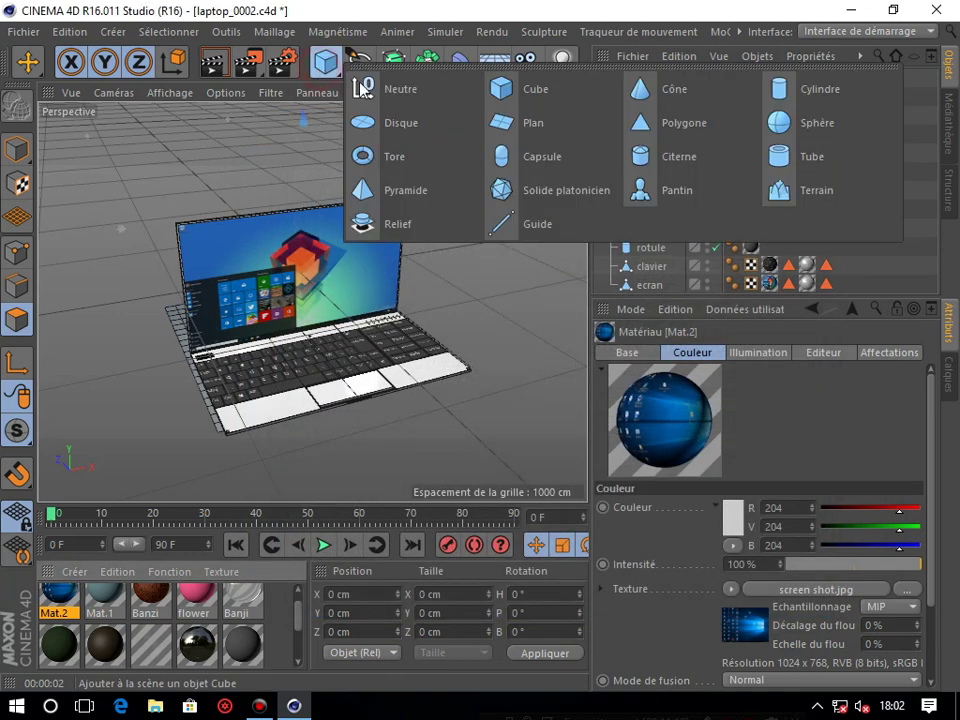
{"action": "left_click", "coordinate": [783, 124]}
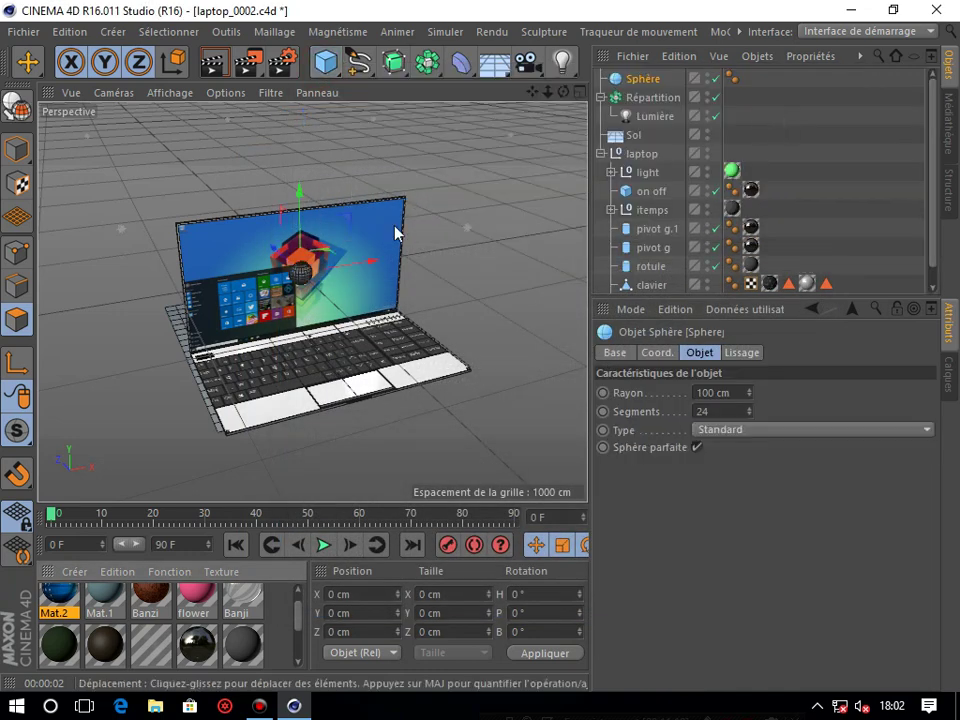
{"action": "left_click", "coordinate": [18, 152]}
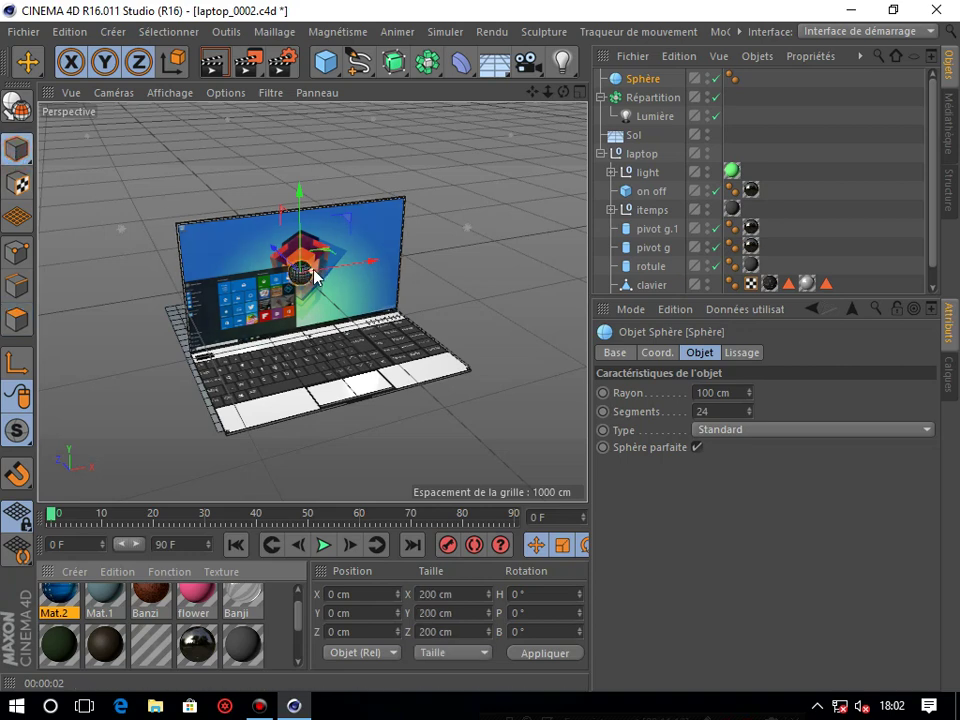
{"action": "middle_click_drag", "start_coordinate": [24, 60], "coordinate": [228, 88]}
{"action": "mouse_move", "coordinate": [312, 270]}
{"action": "left_mouse_down"}
{"action": "mouse_move", "coordinate": [365, 289]}
{"action": "mouse_move", "coordinate": [499, 240]}
{"action": "mouse_move", "coordinate": [588, 222]}
{"action": "left_mouse_up"}
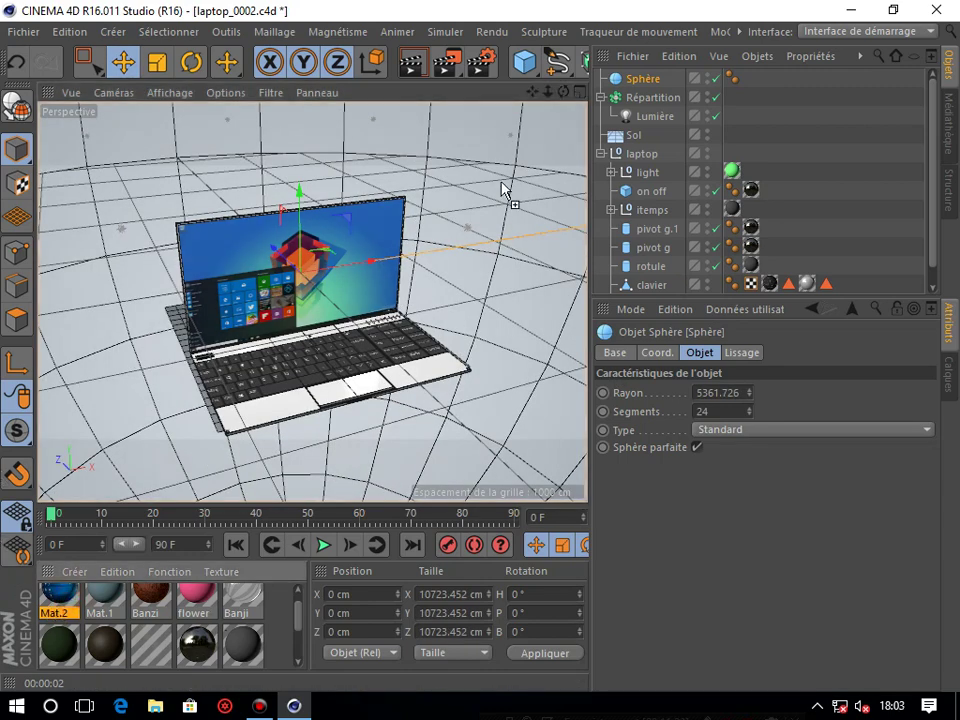
Step: Apply the Mat.2 screenshot material to the sphere and check it in the viewport
{"action": "left_click_drag", "start_coordinate": [502, 188], "coordinate": [502, 189]}
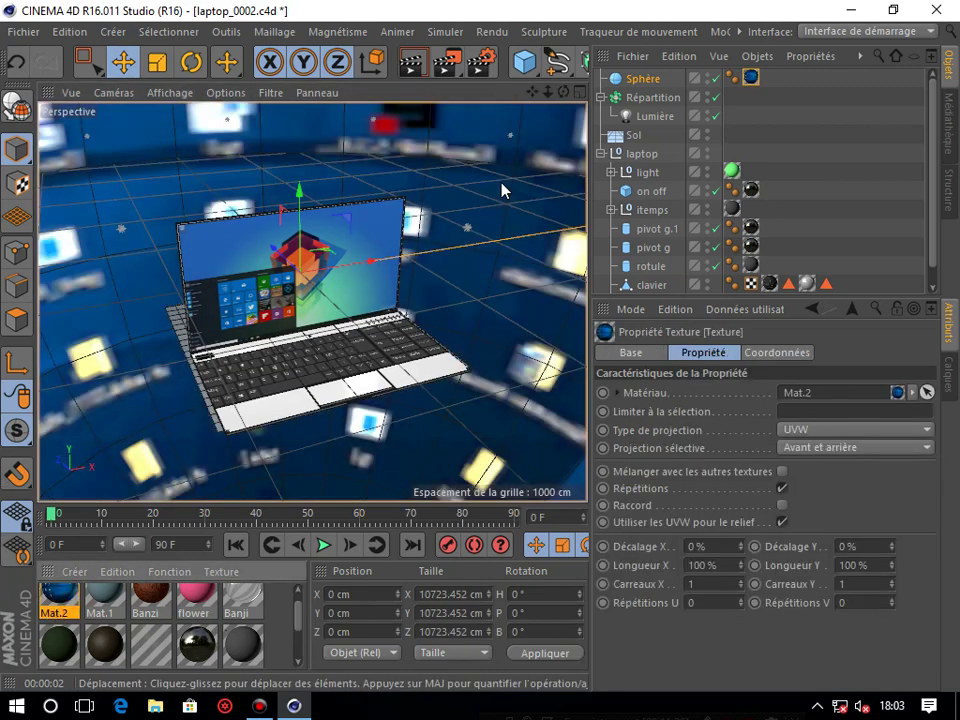
{"action": "left_click", "coordinate": [706, 76]}
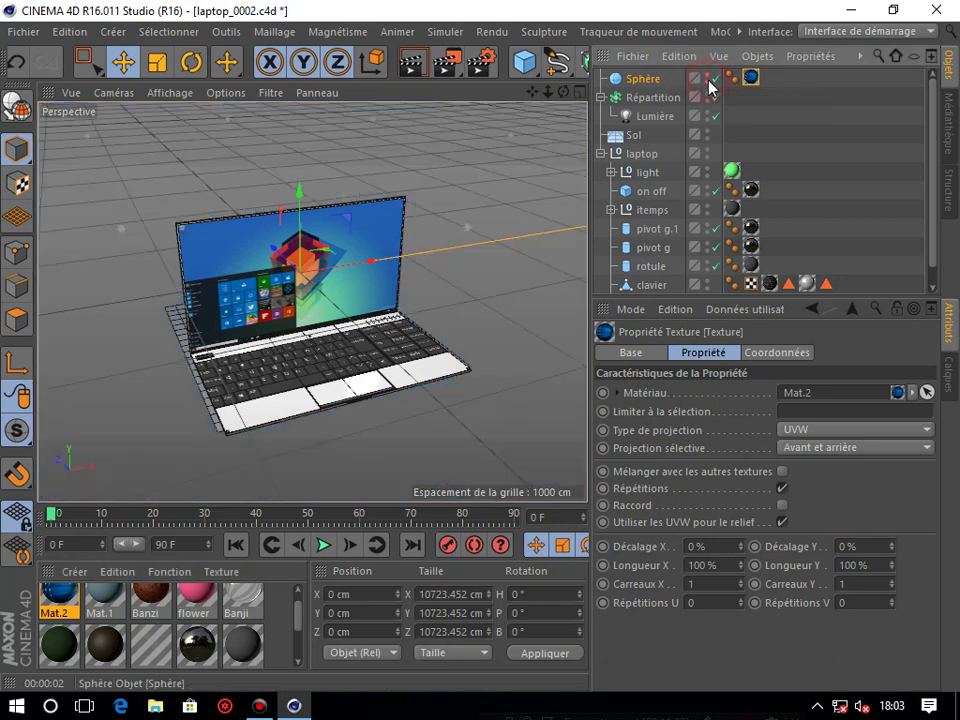
{"action": "left_click", "coordinate": [707, 78]}
{"action": "left_click", "coordinate": [643, 80]}
Step: Give the sphere a render tag with shadow casting, shadow receiving, transparency, refraction and AO visibility off
{"action": "right_click", "coordinate": [643, 86]}
{"action": "mouse_move", "coordinate": [718, 39]}
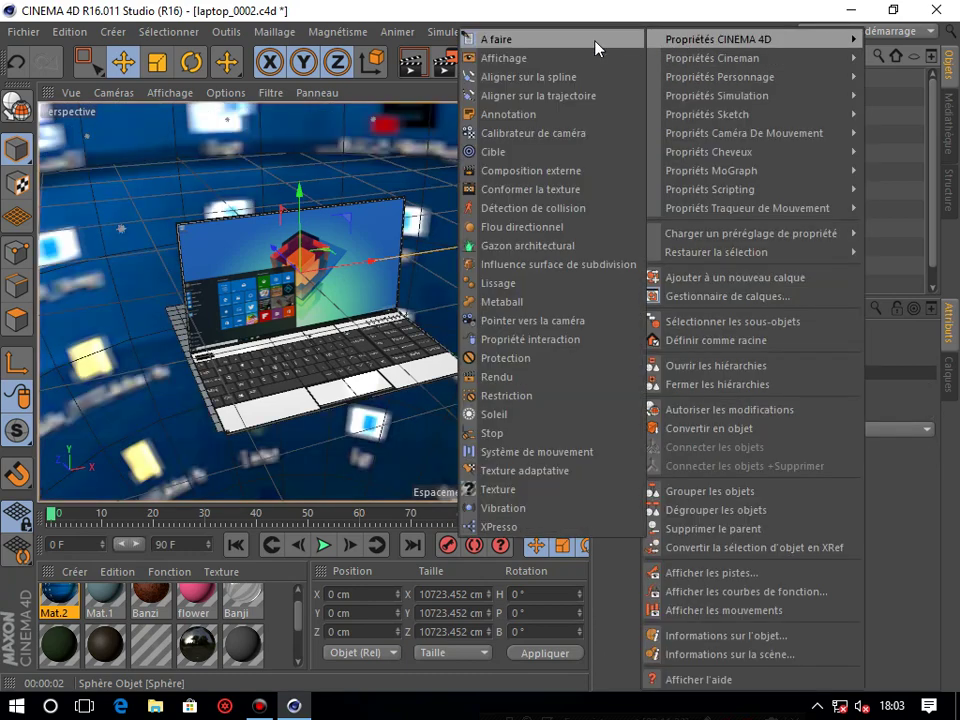
{"action": "left_click", "coordinate": [533, 388]}
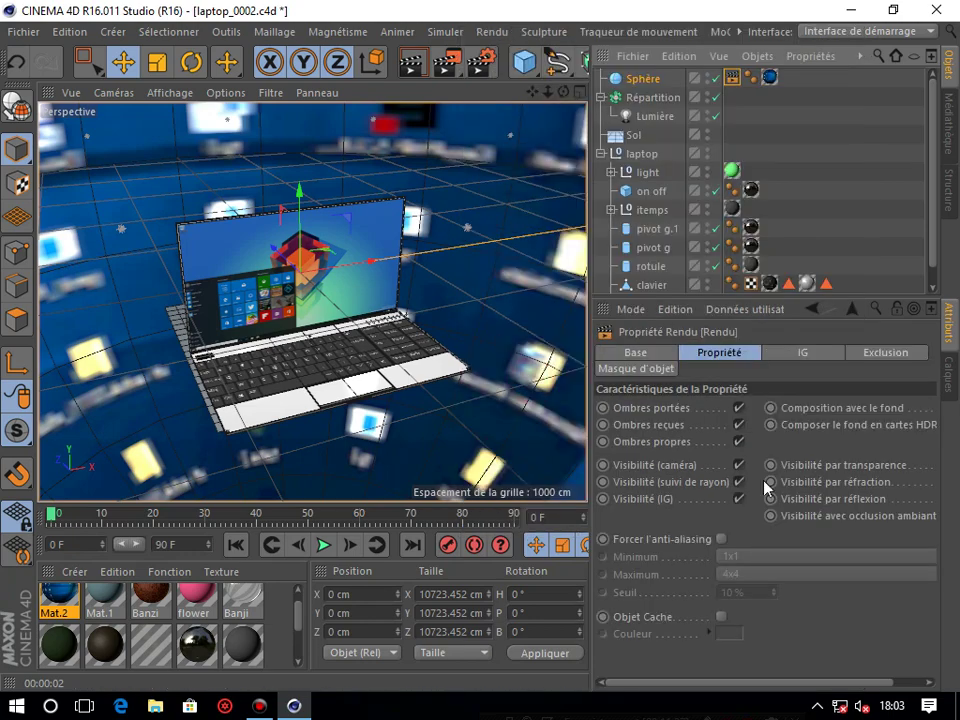
{"action": "left_click_drag", "start_coordinate": [590, 334], "coordinate": [527, 333]}
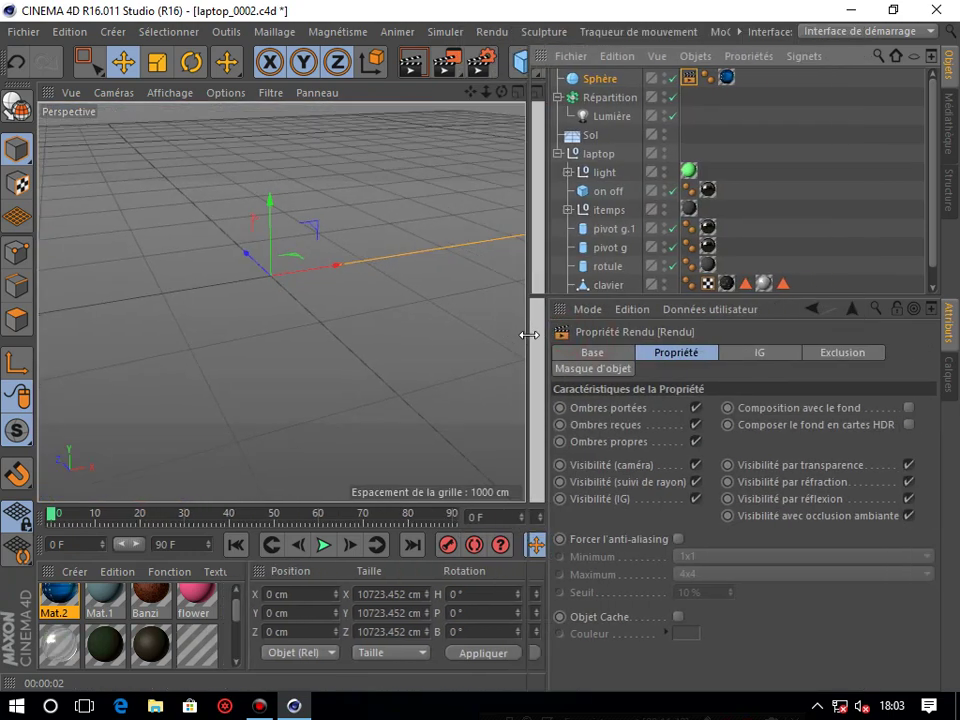
{"action": "left_click", "coordinate": [677, 409]}
{"action": "left_click", "coordinate": [677, 425]}
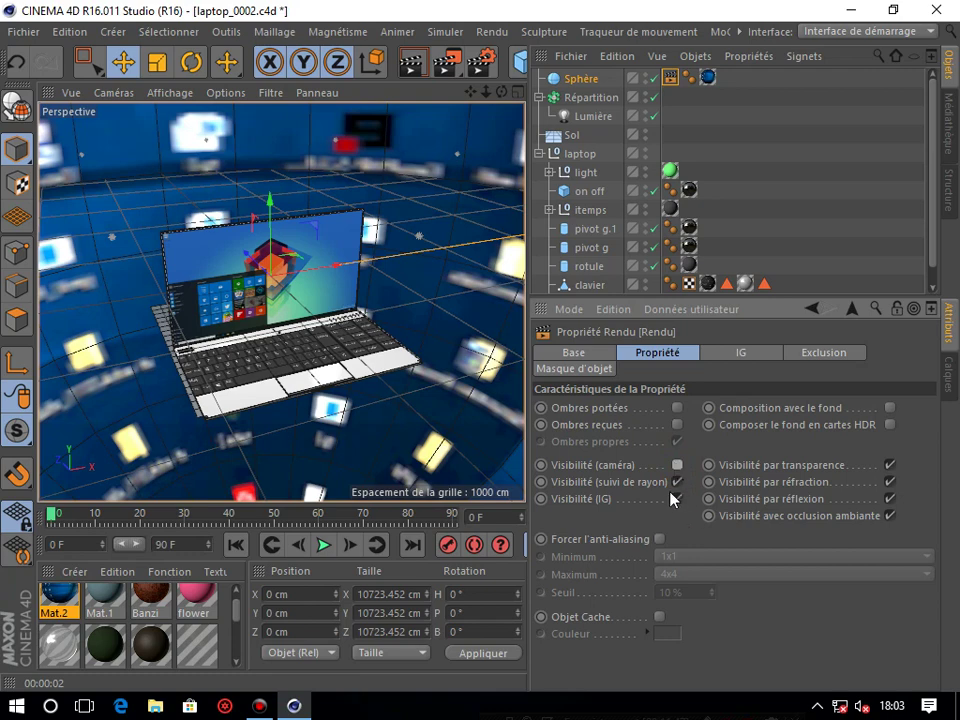
{"action": "left_click", "coordinate": [890, 465]}
{"action": "left_click", "coordinate": [889, 482]}
{"action": "left_click", "coordinate": [888, 516]}
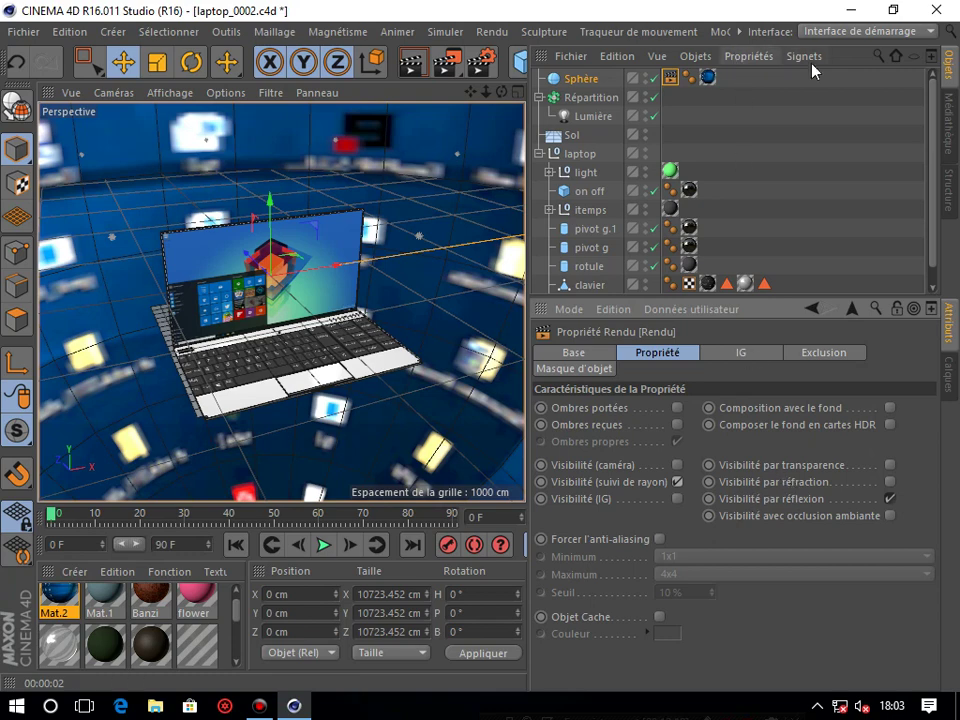
Step: Hide the sphere in the editor and render the viewport
{"action": "left_click", "coordinate": [645, 77]}
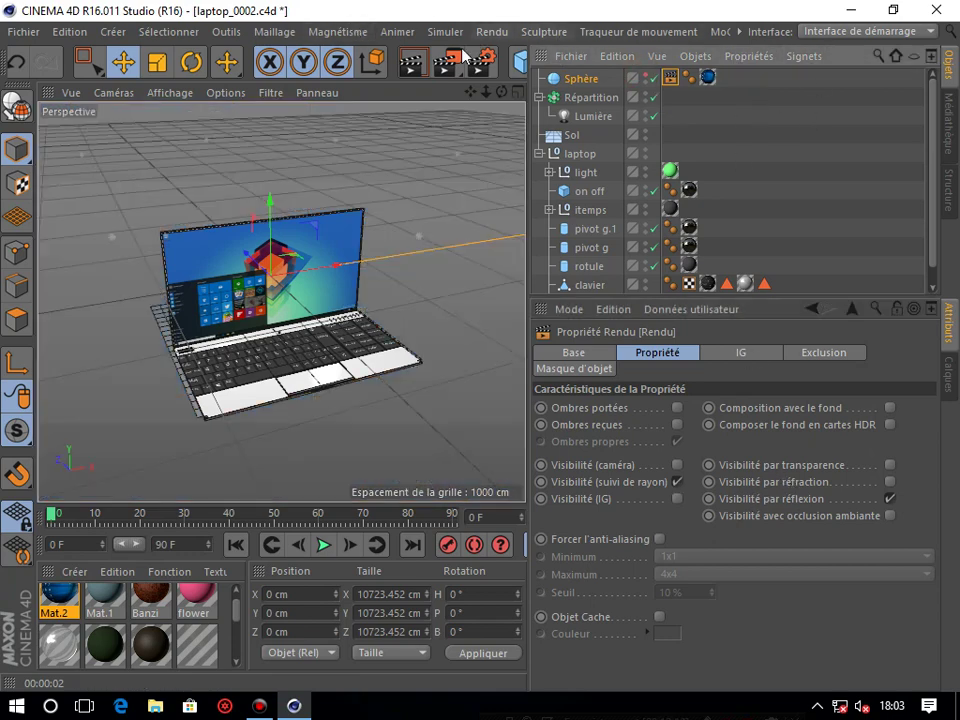
{"action": "left_click", "coordinate": [413, 62]}
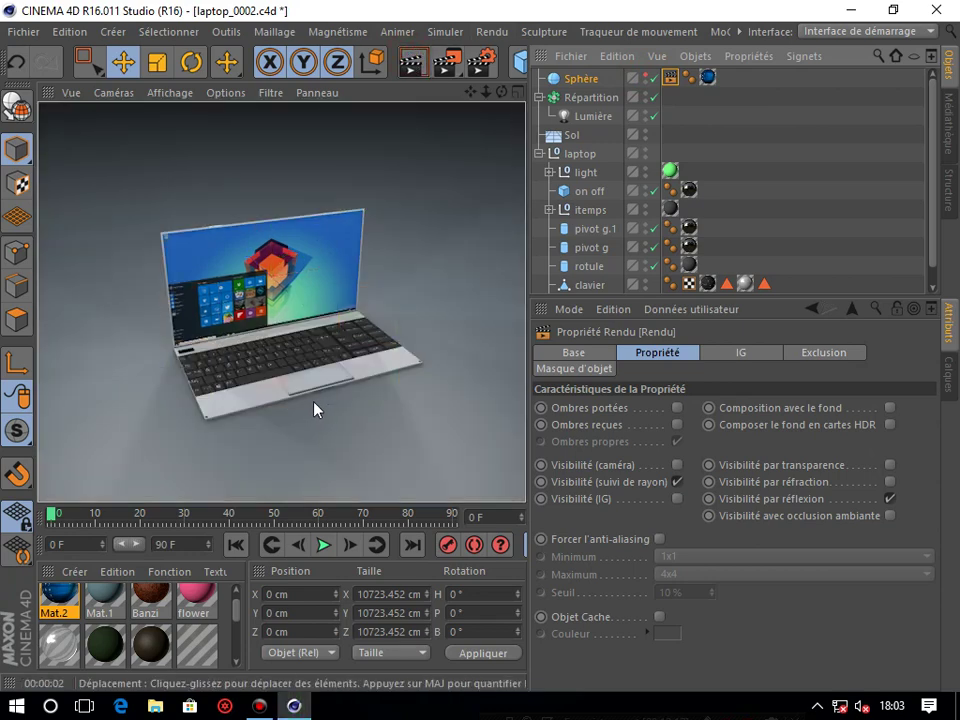
{"action": "left_click_drag", "start_coordinate": [232, 620], "coordinate": [236, 640]}
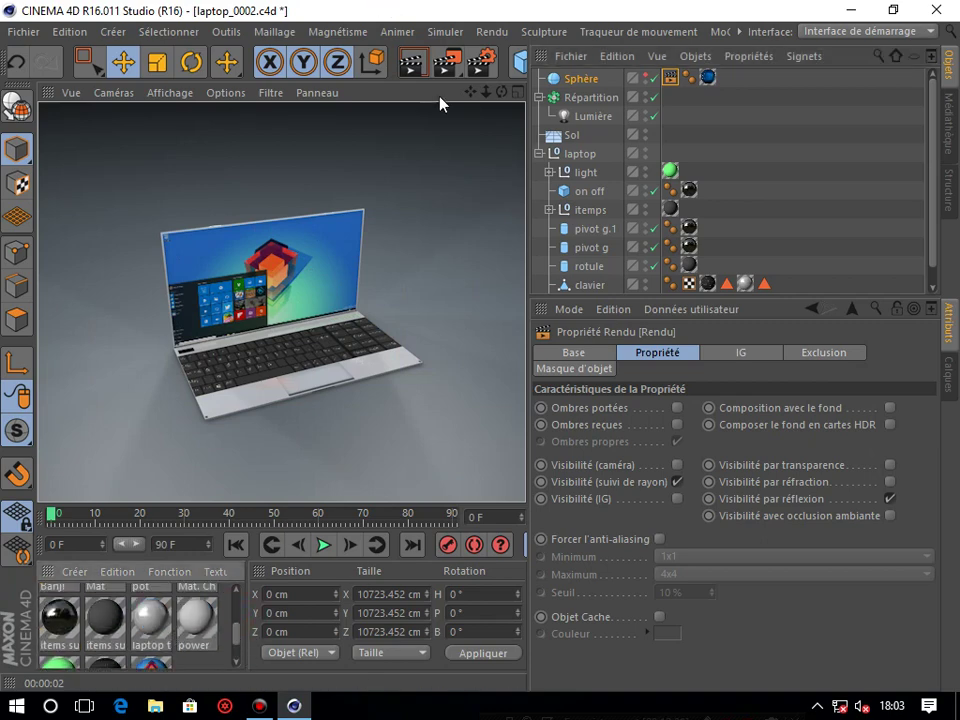
{"action": "scroll", "coordinate": [458, 63], "scroll_direction": "down", "scroll_amount": 2}
Step: Place a temporary cube at the laptop's front-right and create a new material, Mat.3
{"action": "left_click", "coordinate": [457, 62]}
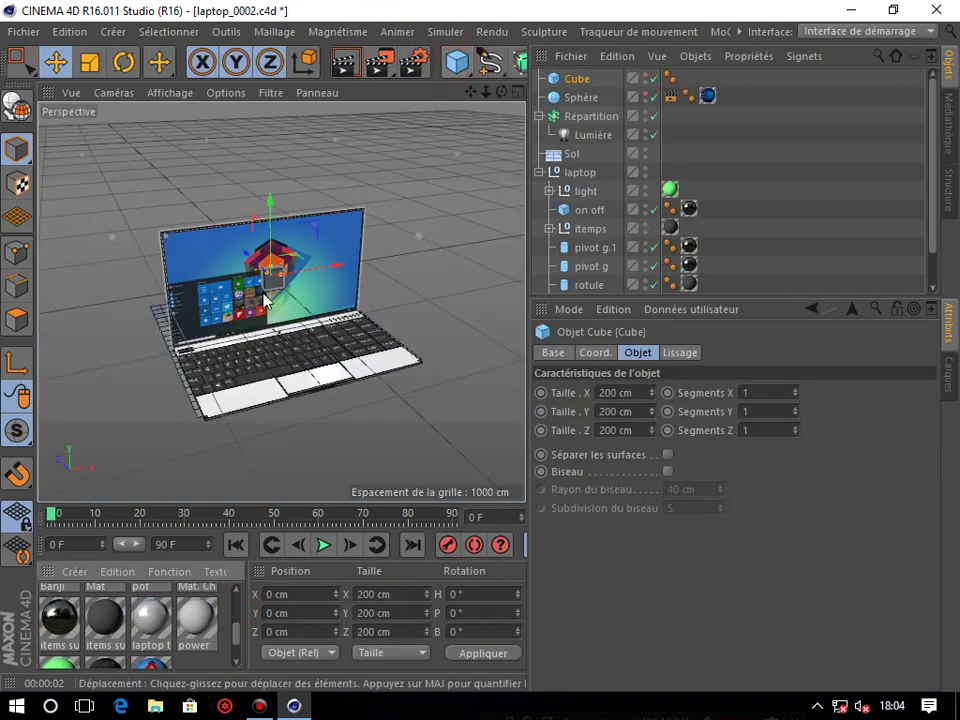
{"action": "left_click_drag", "start_coordinate": [266, 265], "coordinate": [362, 362]}
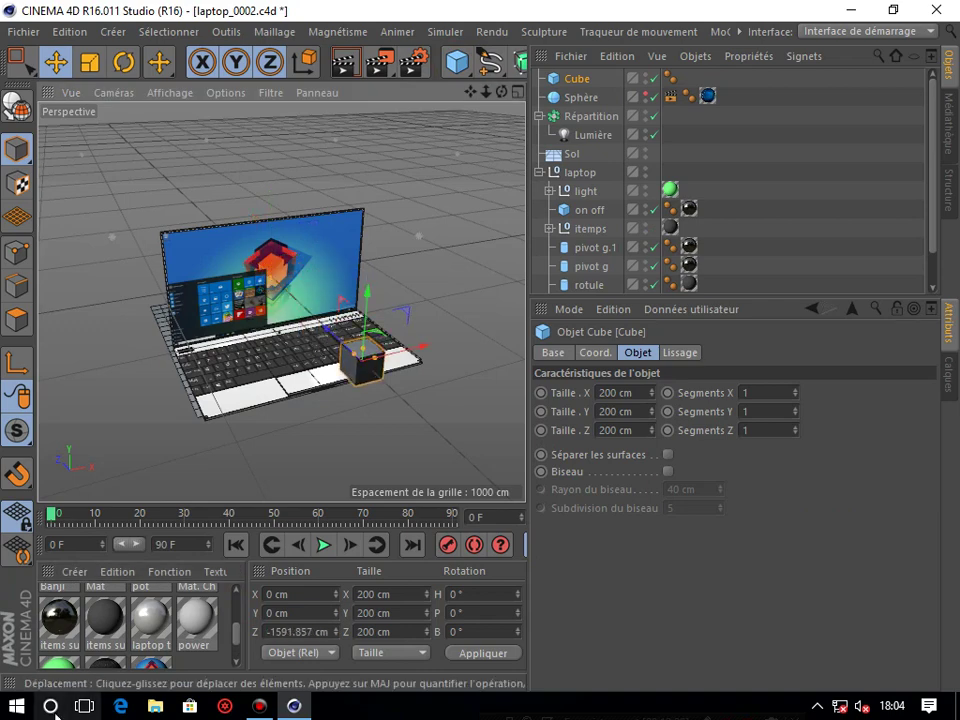
{"action": "left_click", "coordinate": [82, 625]}
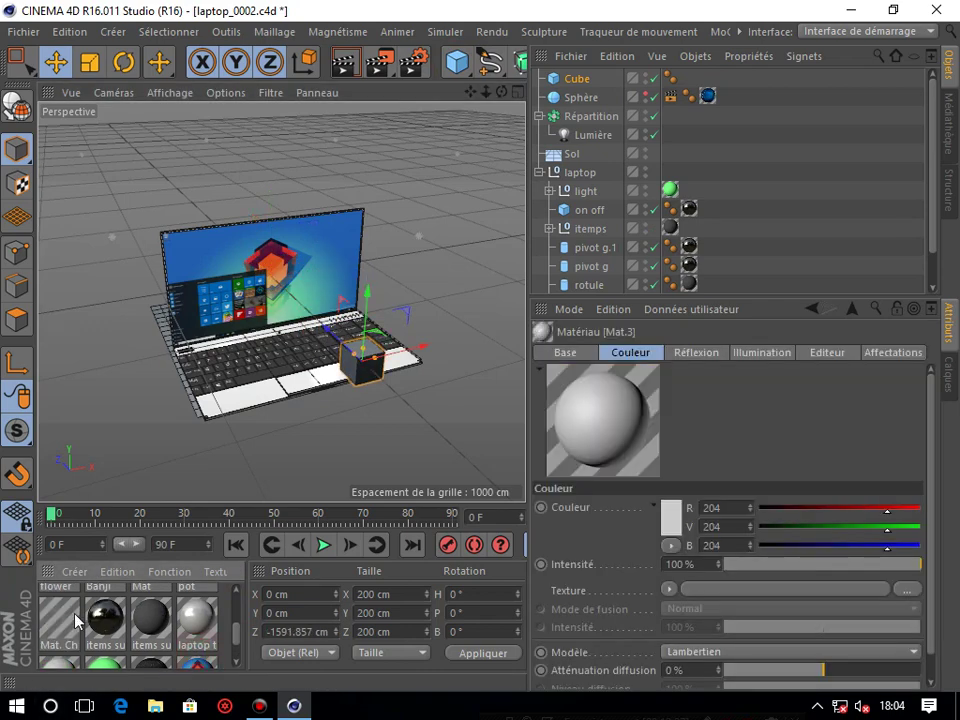
{"action": "scroll", "coordinate": [70, 620], "scroll_direction": "up", "scroll_amount": 2}
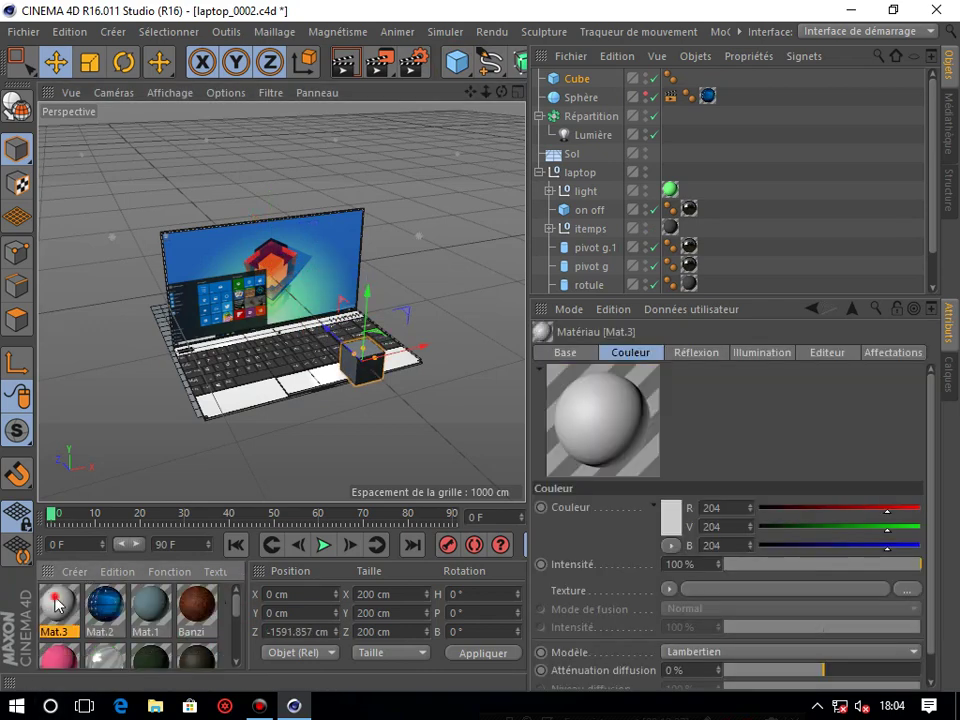
Step: Disable Mat.3's colour channel and give it a Phong reflection layer
{"action": "double_click", "coordinate": [70, 613]}
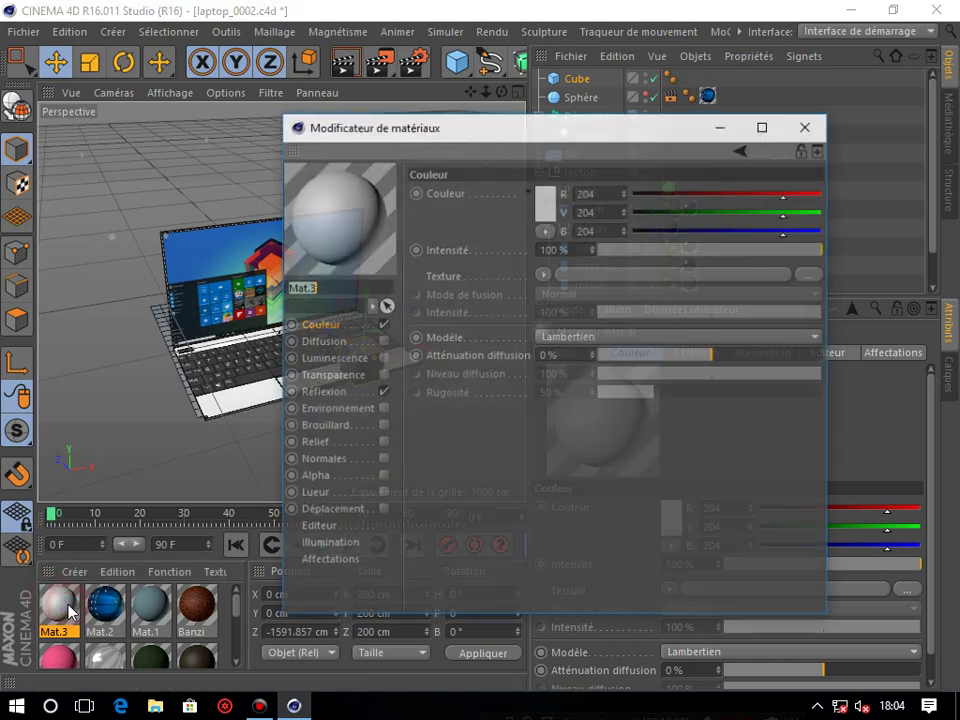
{"action": "left_click", "coordinate": [382, 324]}
{"action": "left_click", "coordinate": [340, 392]}
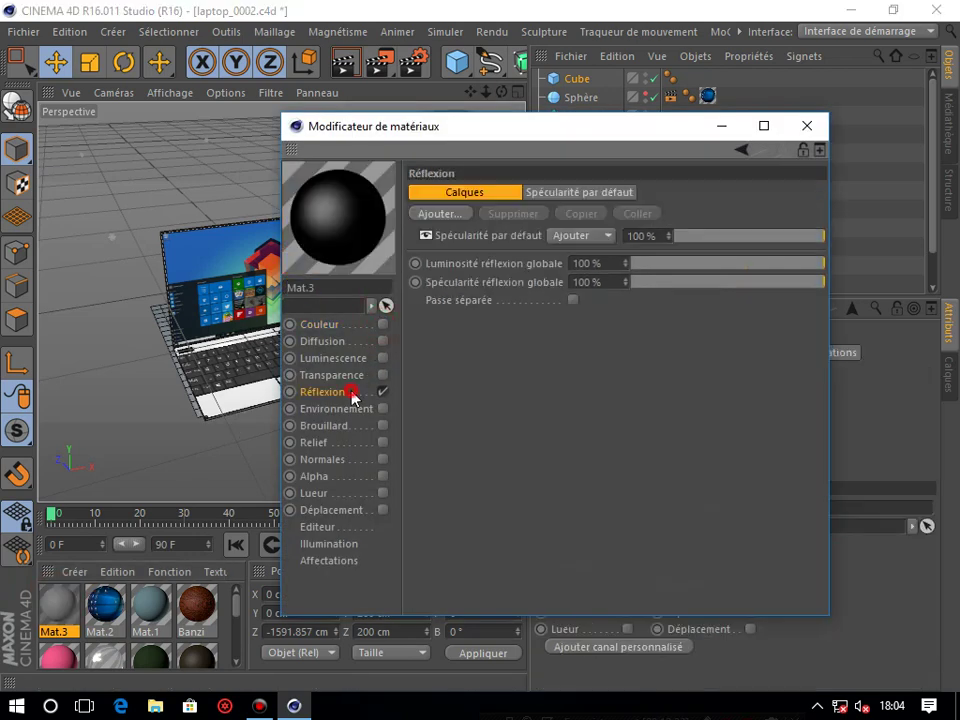
{"action": "left_click", "coordinate": [551, 235]}
{"action": "left_click", "coordinate": [430, 214]}
{"action": "left_click", "coordinate": [430, 214]}
{"action": "left_click", "coordinate": [551, 254]}
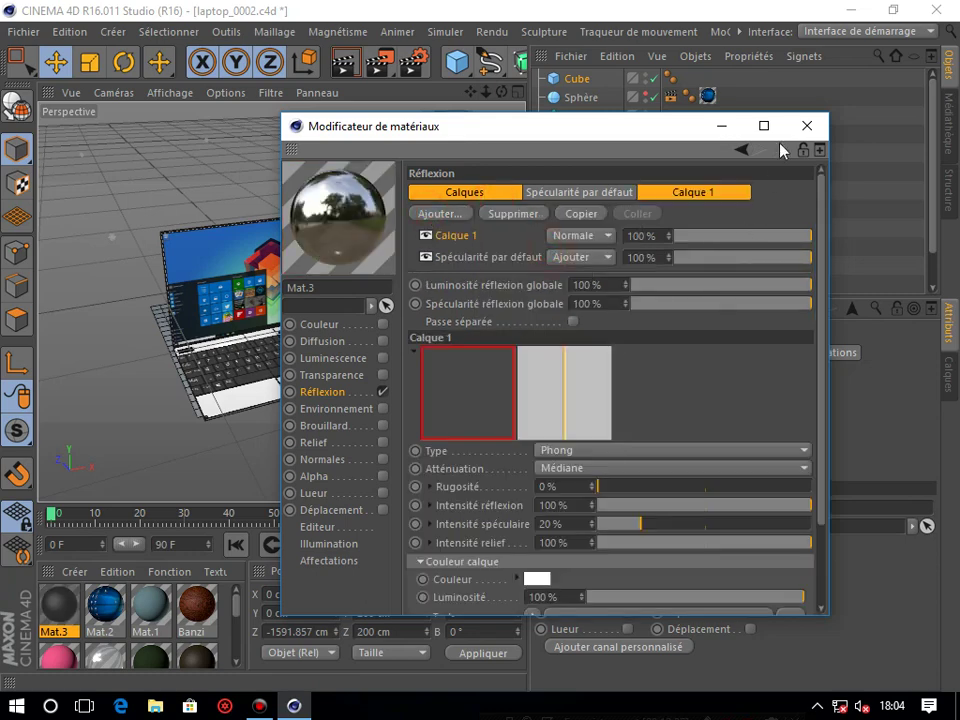
{"action": "left_click", "coordinate": [806, 127]}
Step: Apply Mat.3 to the cube, test-render it in two positions, then delete the cube
{"action": "scroll", "coordinate": [267, 261], "scroll_direction": "up", "scroll_amount": 3}
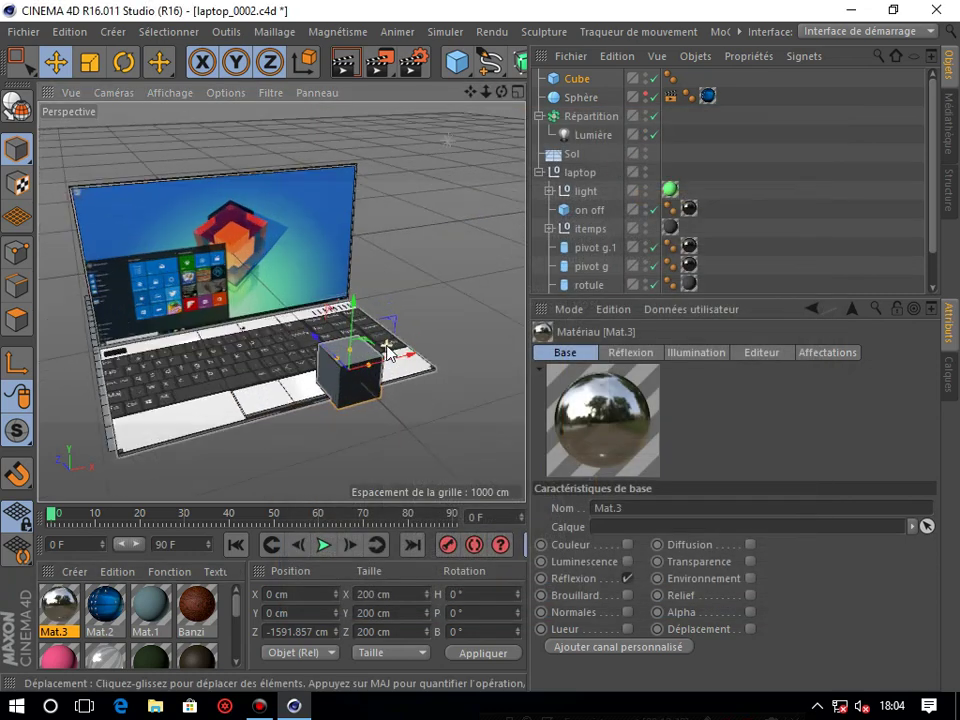
{"action": "left_click_drag", "start_coordinate": [203, 484], "coordinate": [350, 370]}
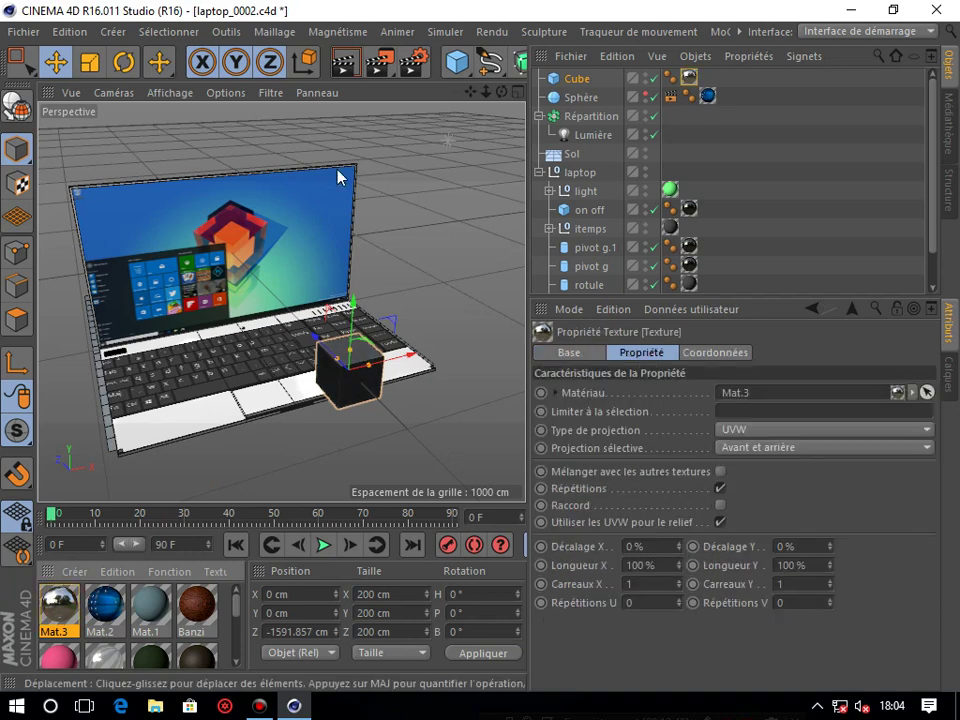
{"action": "left_click", "coordinate": [356, 70]}
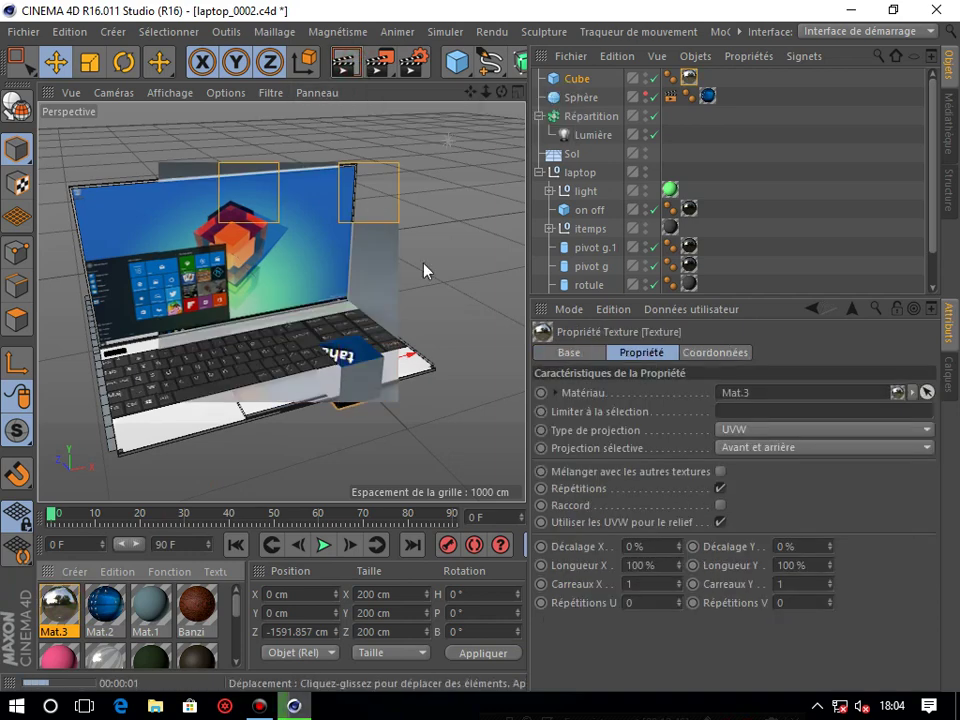
{"action": "left_click", "coordinate": [375, 343]}
{"action": "left_click_drag", "start_coordinate": [375, 343], "coordinate": [421, 388]}
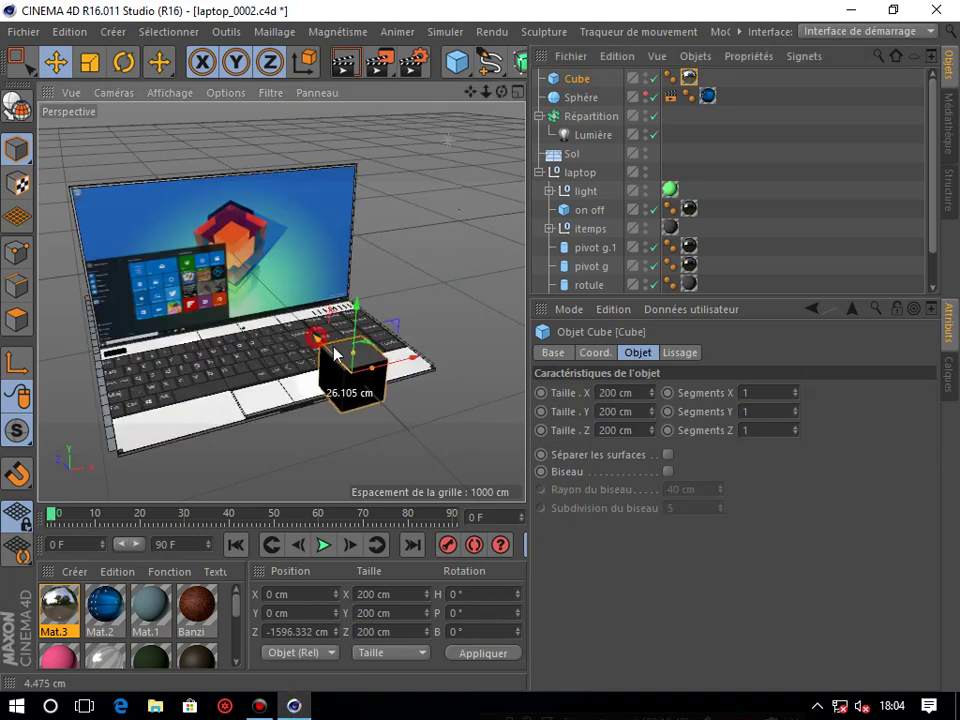
{"action": "left_click", "coordinate": [348, 66]}
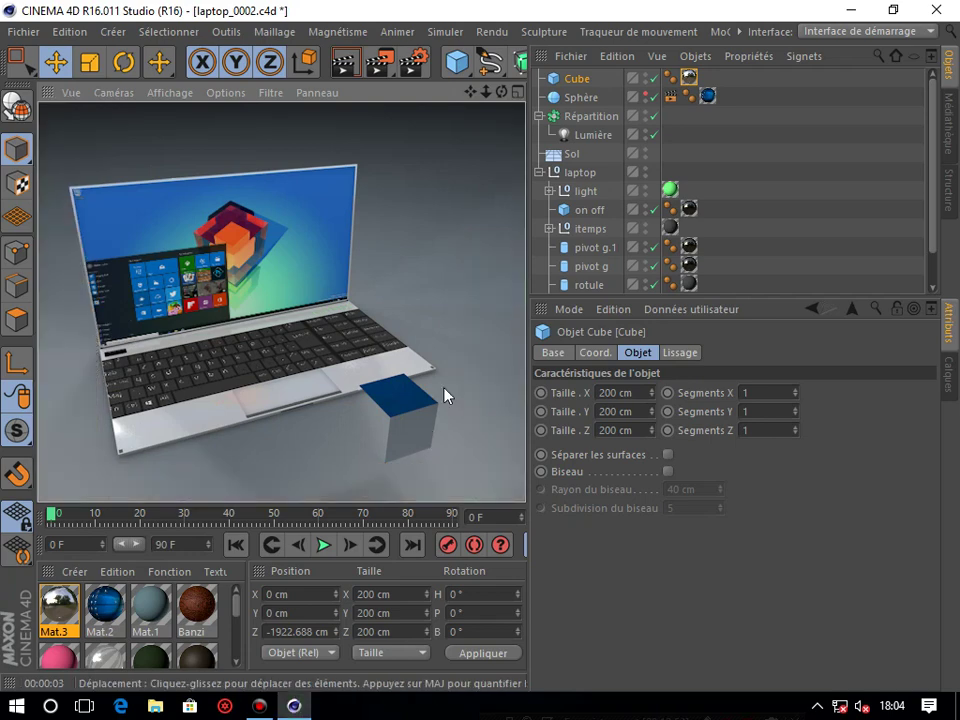
{"action": "left_click", "coordinate": [576, 79]}
{"action": "key", "text": "Delete"}
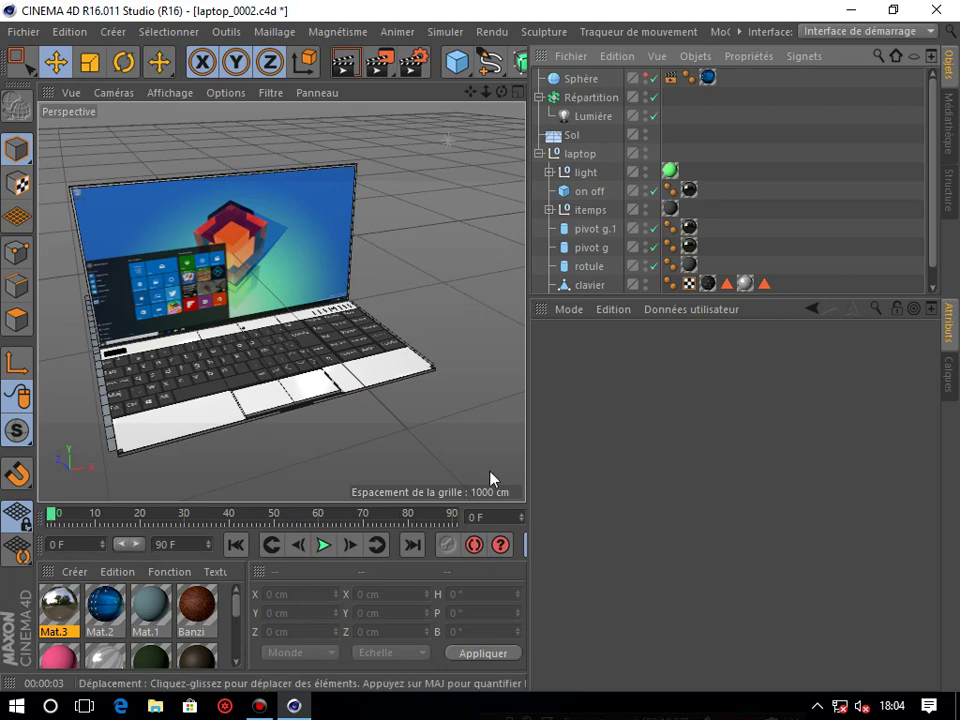
Step: Set the laptop texture material's reflection roughness to 10% and layer strength to 50%
{"action": "left_click_drag", "start_coordinate": [525, 437], "coordinate": [629, 443]}
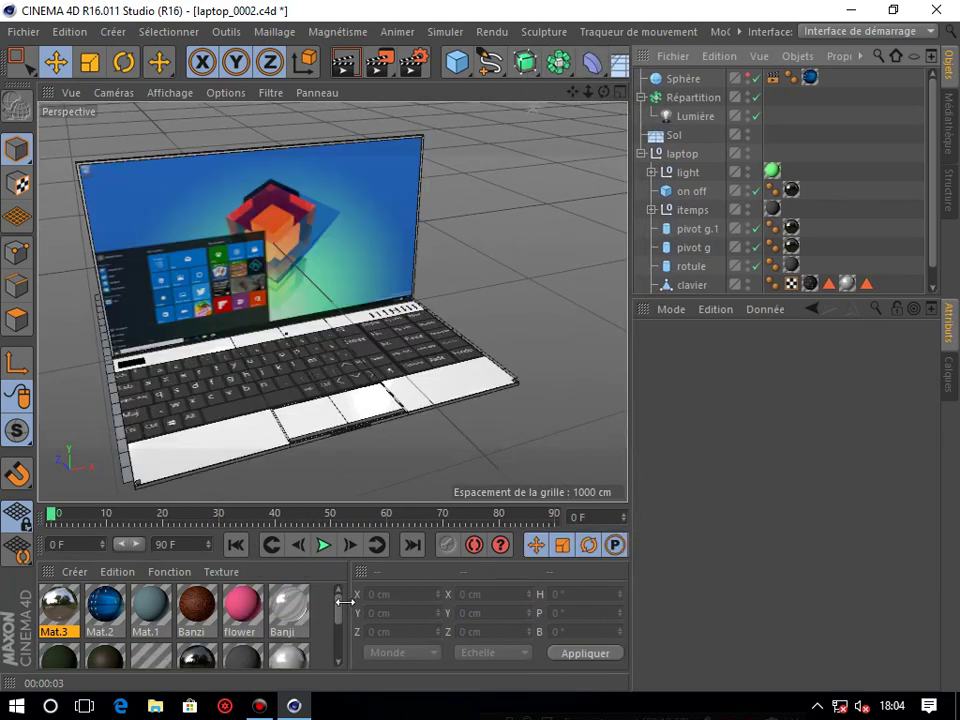
{"action": "left_click_drag", "start_coordinate": [335, 620], "coordinate": [336, 638]}
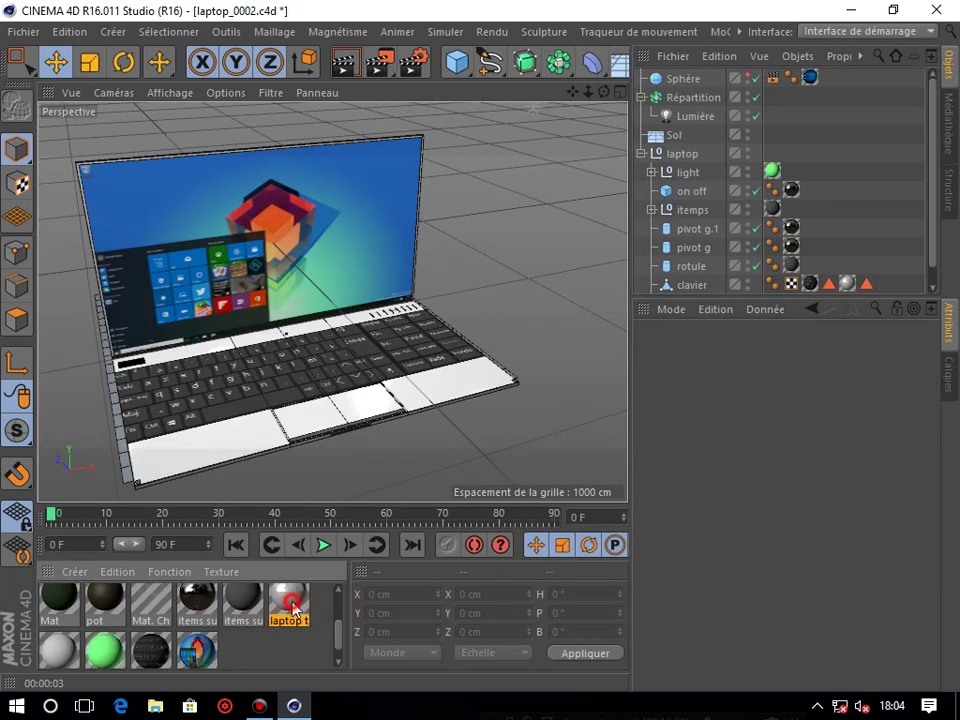
{"action": "double_click", "coordinate": [293, 607]}
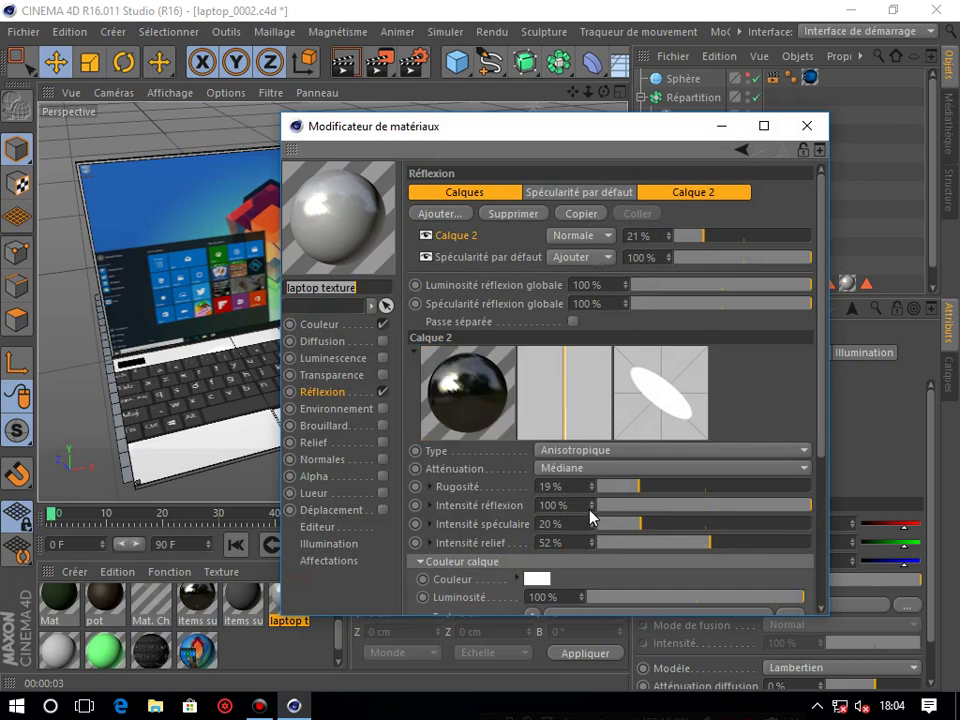
{"action": "left_click", "coordinate": [624, 487]}
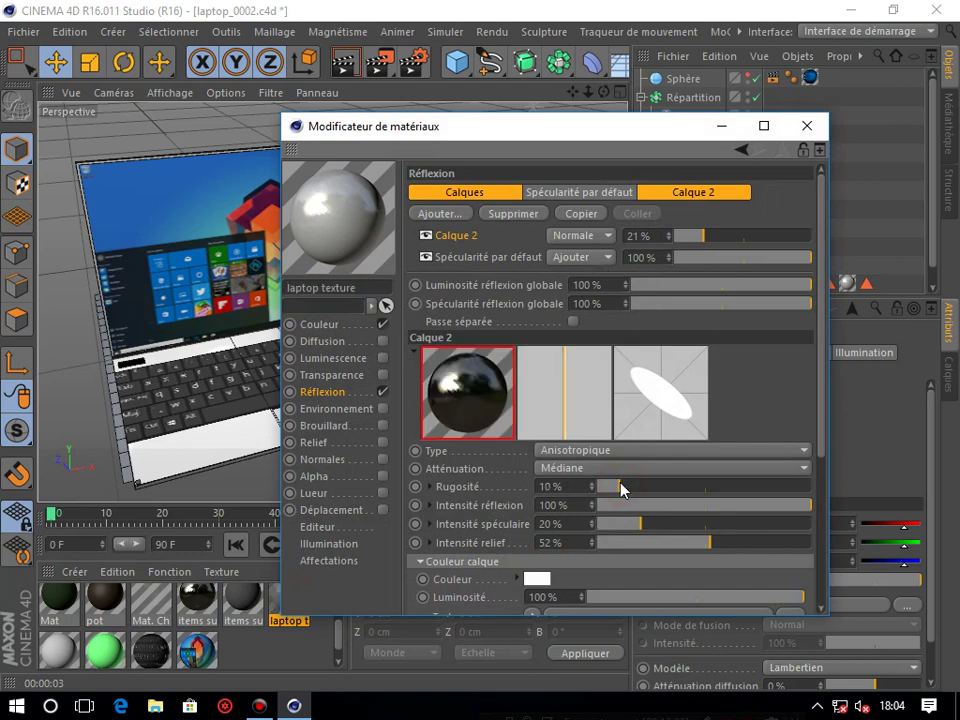
{"action": "left_click_drag", "start_coordinate": [735, 236], "coordinate": [743, 236]}
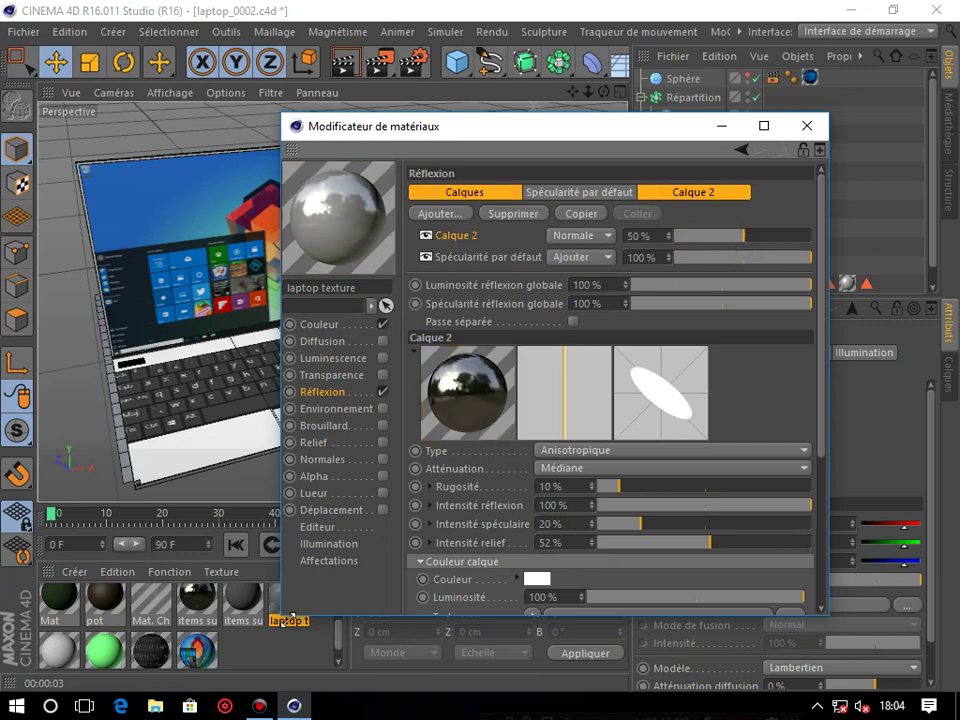
Step: Raise the items sup material's reflection layer strength to 46%
{"action": "left_click", "coordinate": [197, 605]}
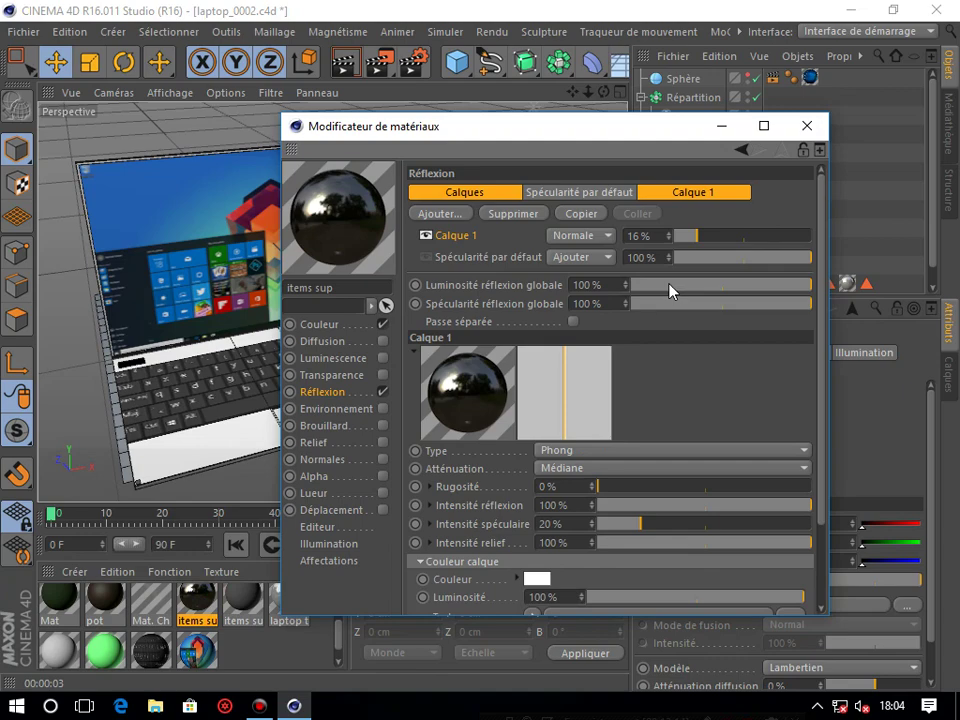
{"action": "left_click_drag", "start_coordinate": [713, 241], "coordinate": [739, 237]}
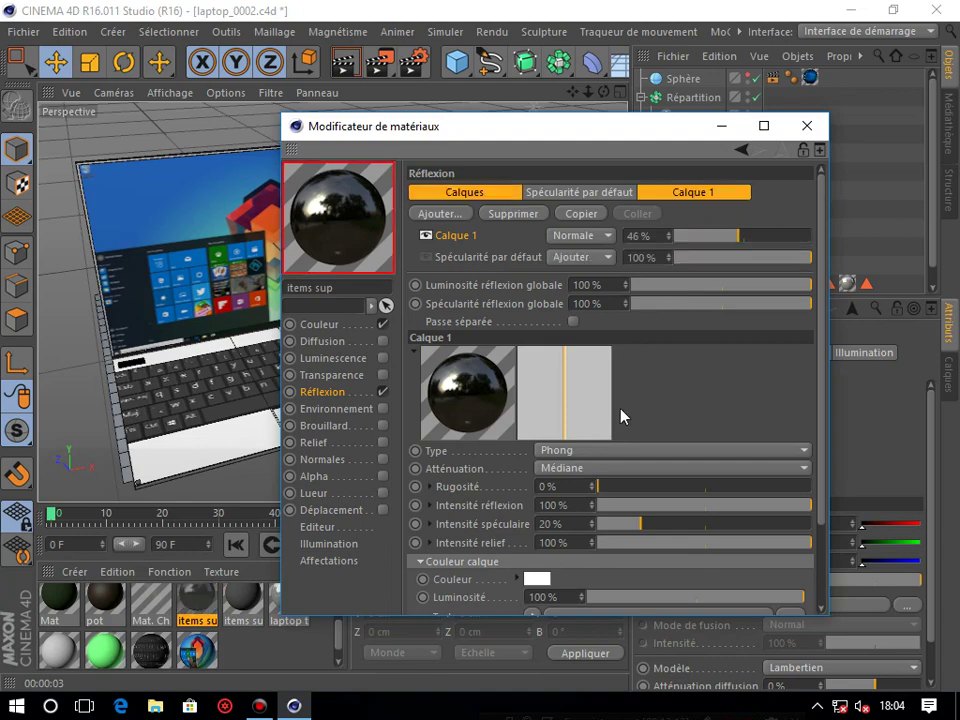
{"action": "left_click", "coordinate": [807, 126]}
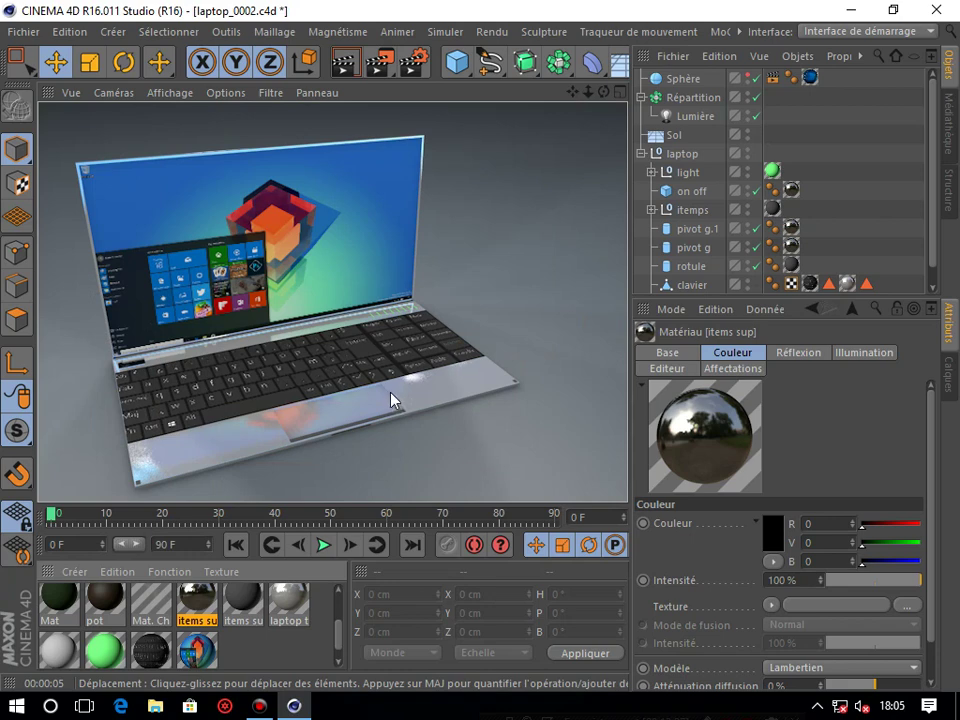
Step: Zoom out and pan so the laptop is smaller and centred, render the view, and select the Sphère
{"action": "scroll", "coordinate": [386, 392], "scroll_direction": "down", "scroll_amount": 2}
{"action": "scroll", "coordinate": [386, 390], "scroll_direction": "down", "scroll_amount": 4}
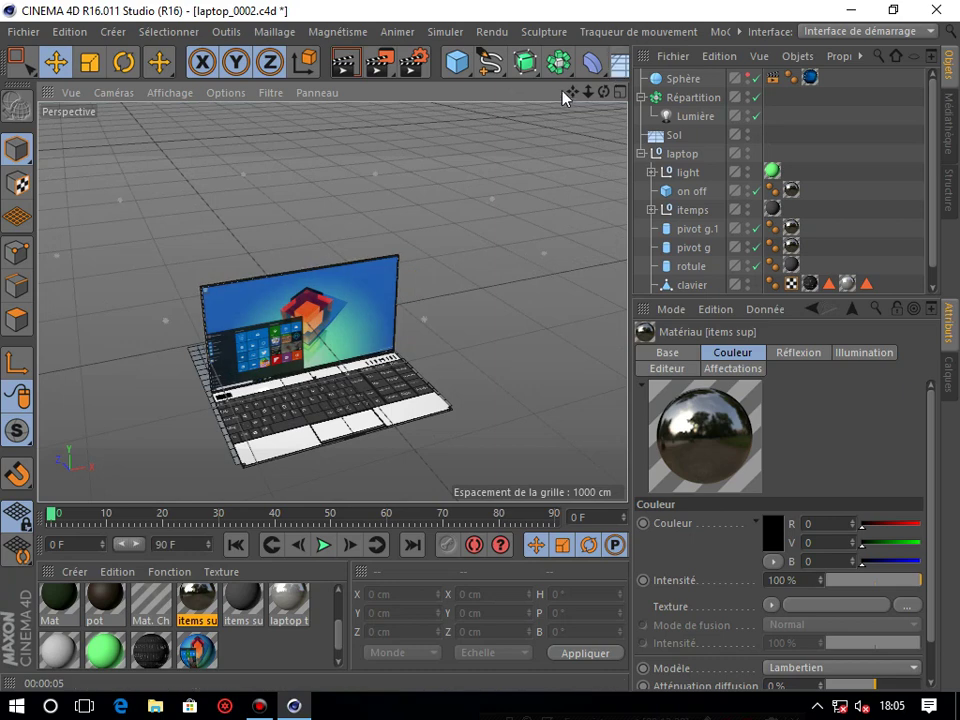
{"action": "left_click_drag", "start_coordinate": [572, 91], "coordinate": [587, 40]}
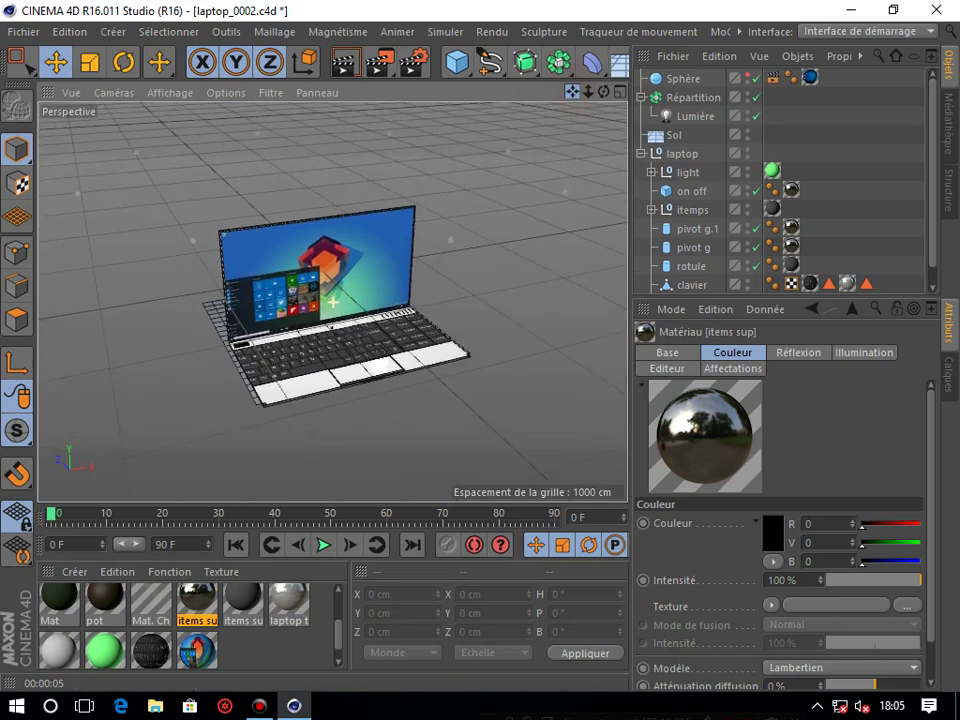
{"action": "left_click", "coordinate": [345, 64]}
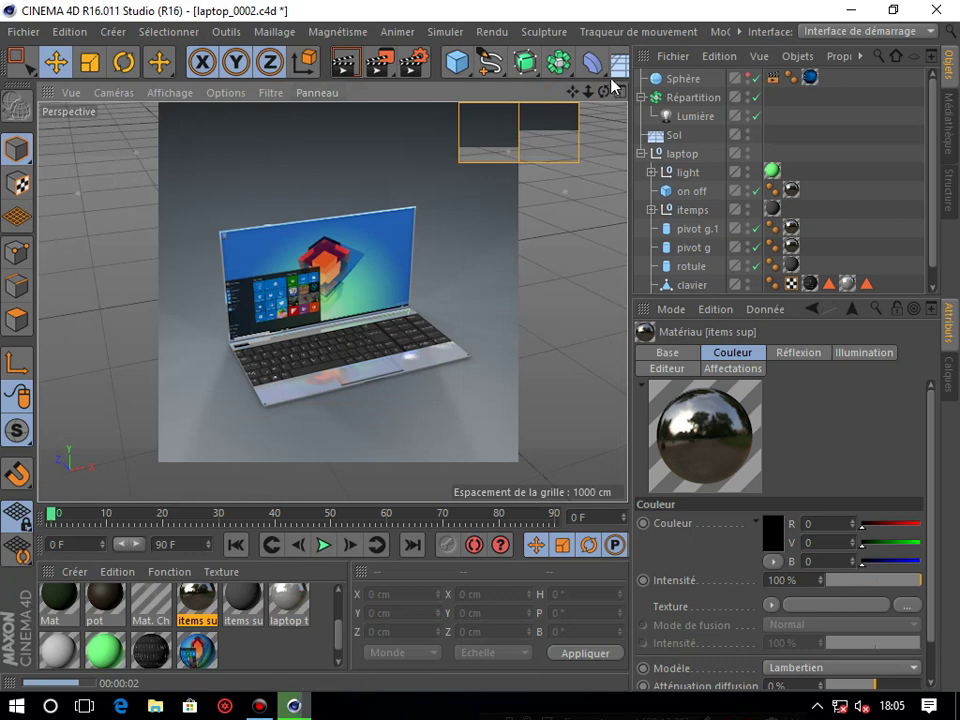
{"action": "left_click", "coordinate": [684, 80]}
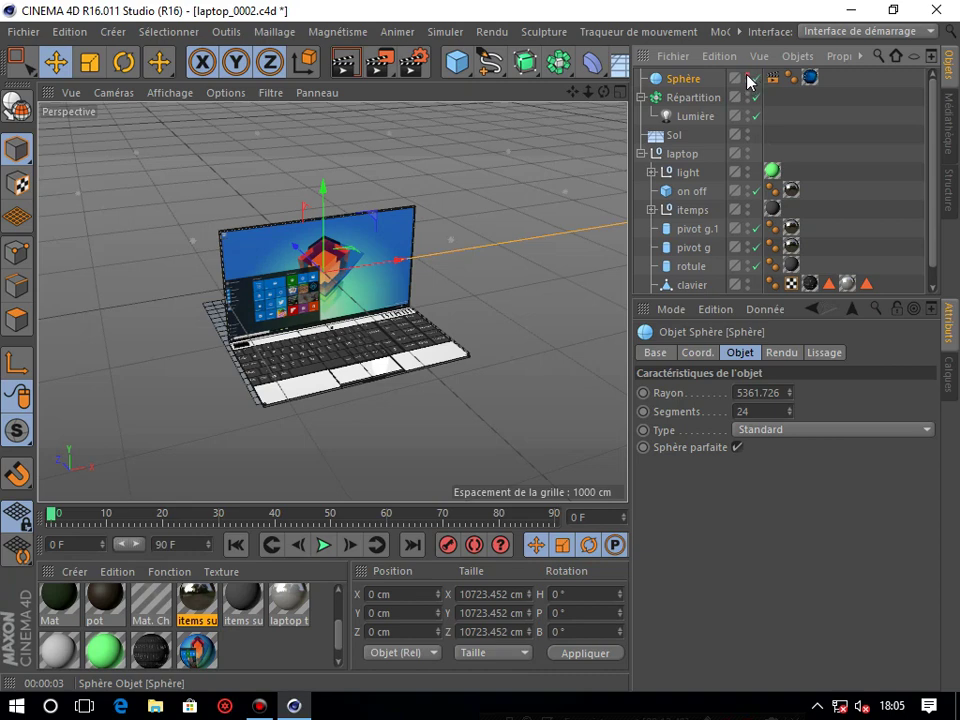
Step: Add a render tag to the Sphère so it is hidden from the camera but visible in reflections
{"action": "right_click", "coordinate": [697, 78]}
{"action": "mouse_move", "coordinate": [774, 39]}
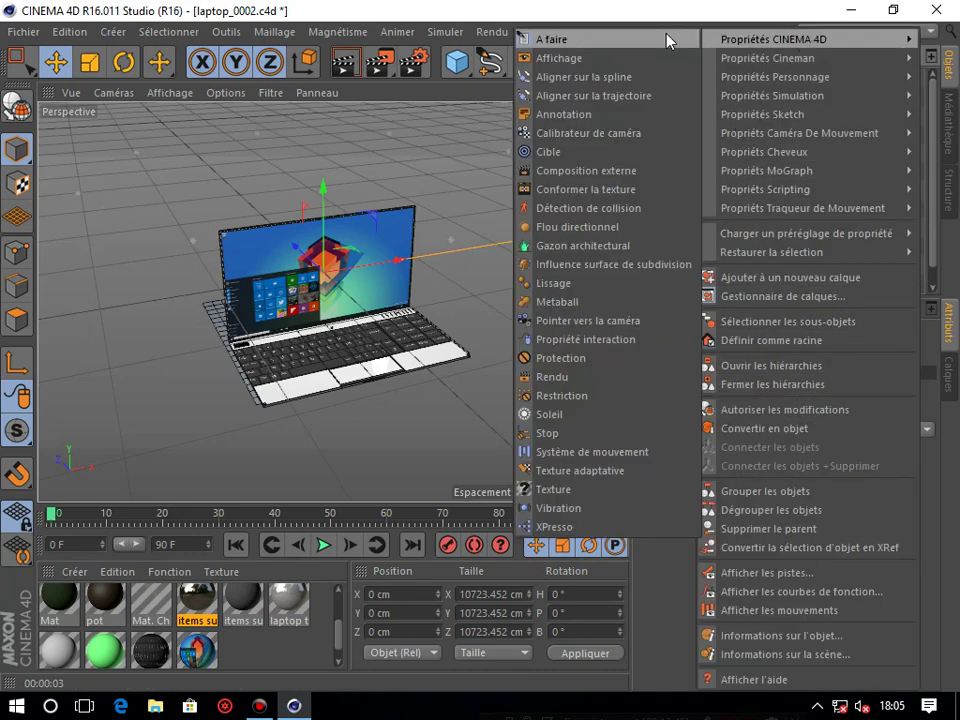
{"action": "left_click", "coordinate": [553, 377]}
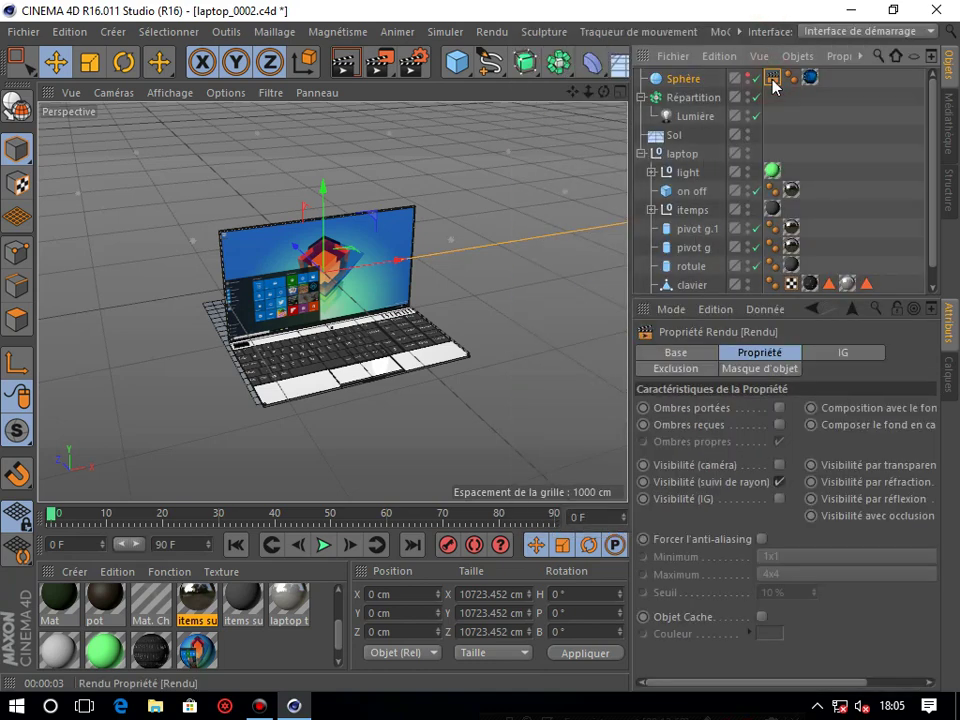
{"action": "left_click_drag", "start_coordinate": [634, 418], "coordinate": [560, 418]}
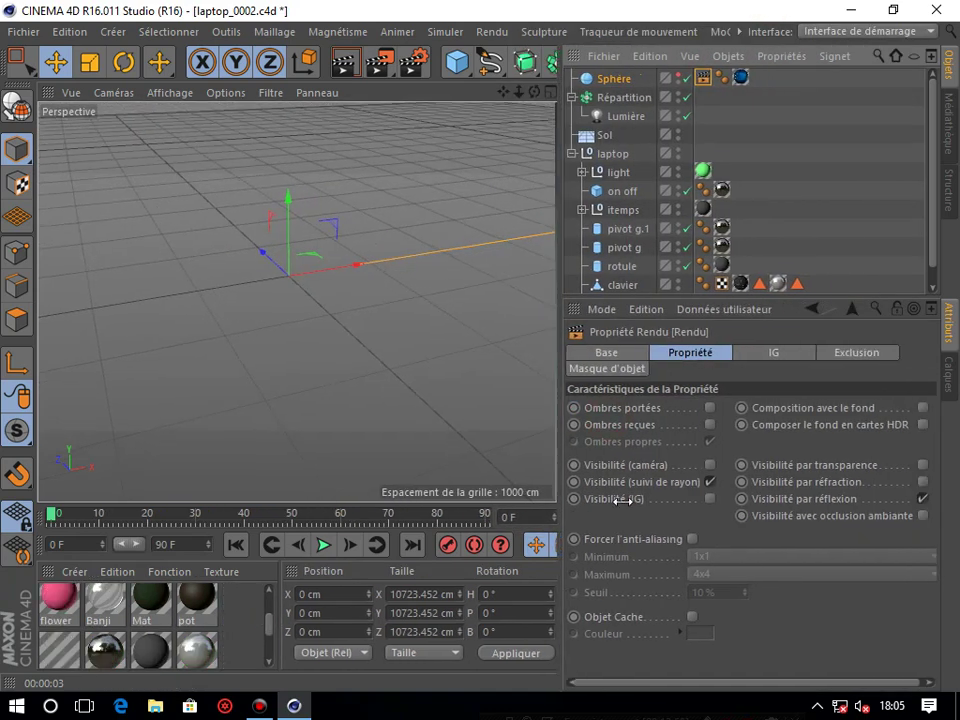
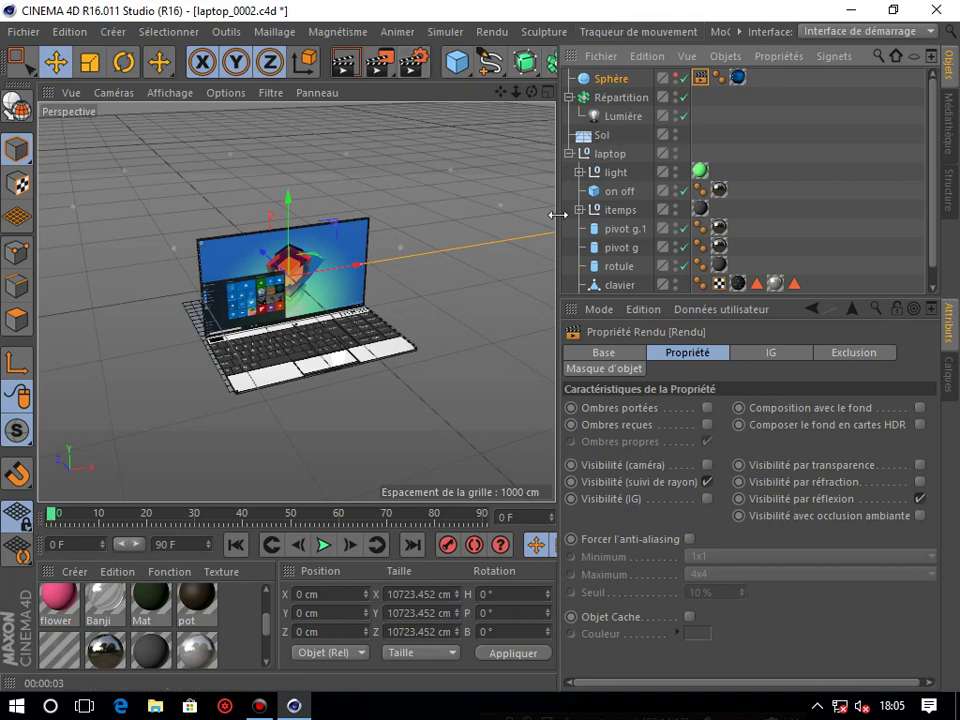
Step: Widen the 3D view and enlarge the object list, then select the ecran screen object
{"action": "left_click_drag", "start_coordinate": [558, 215], "coordinate": [590, 215]}
{"action": "left_click_drag", "start_coordinate": [611, 296], "coordinate": [611, 373]}
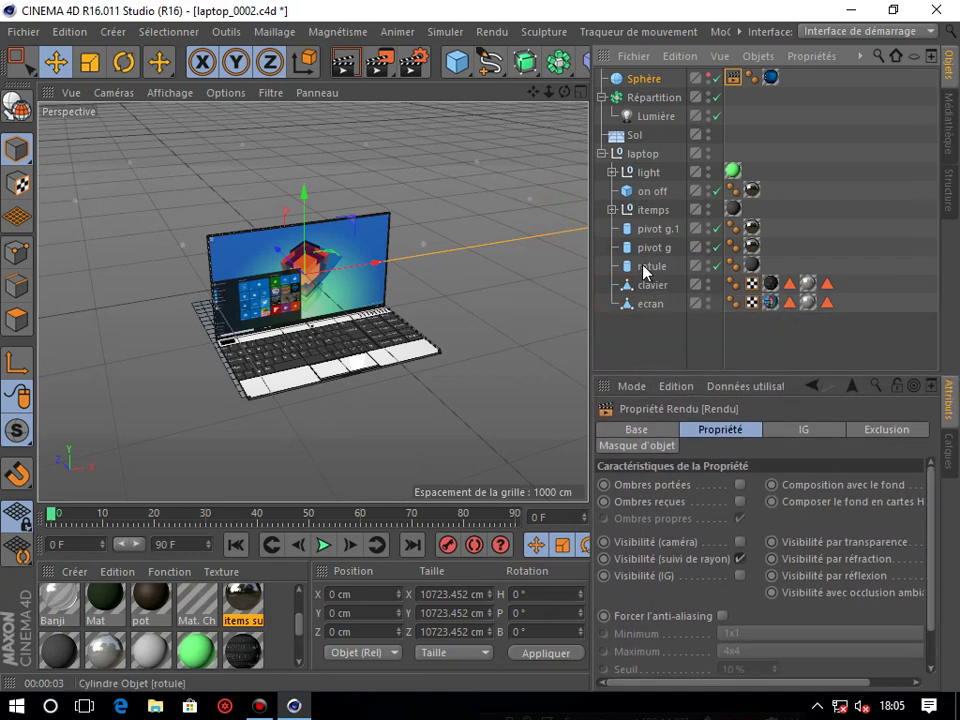
{"action": "left_click", "coordinate": [650, 304]}
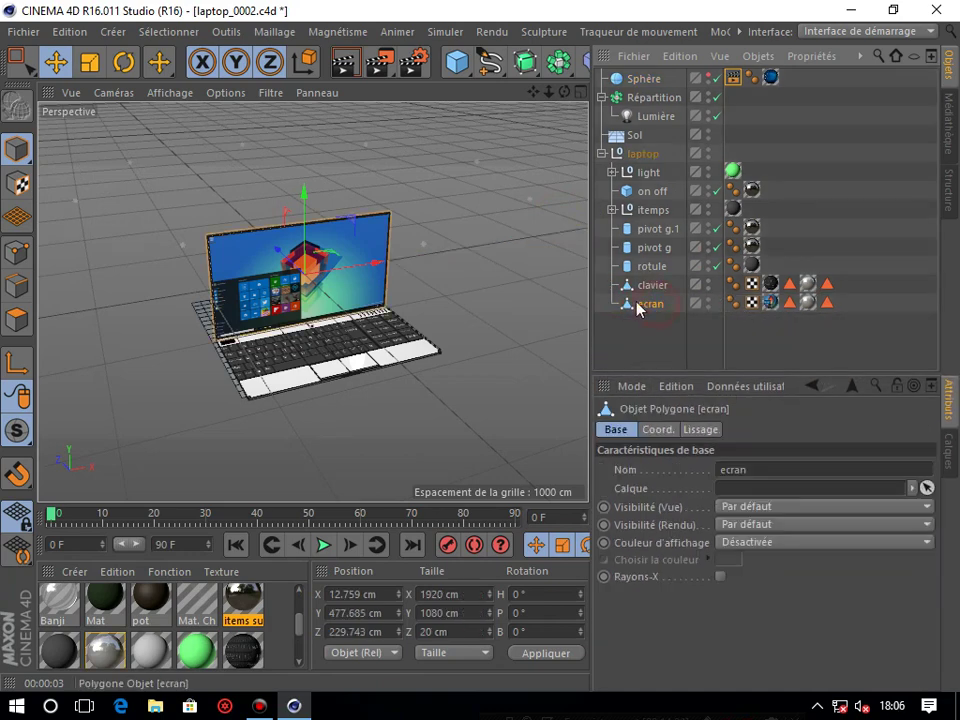
{"action": "left_click_drag", "start_coordinate": [400, 204], "coordinate": [306, 208], "text": "alt"}
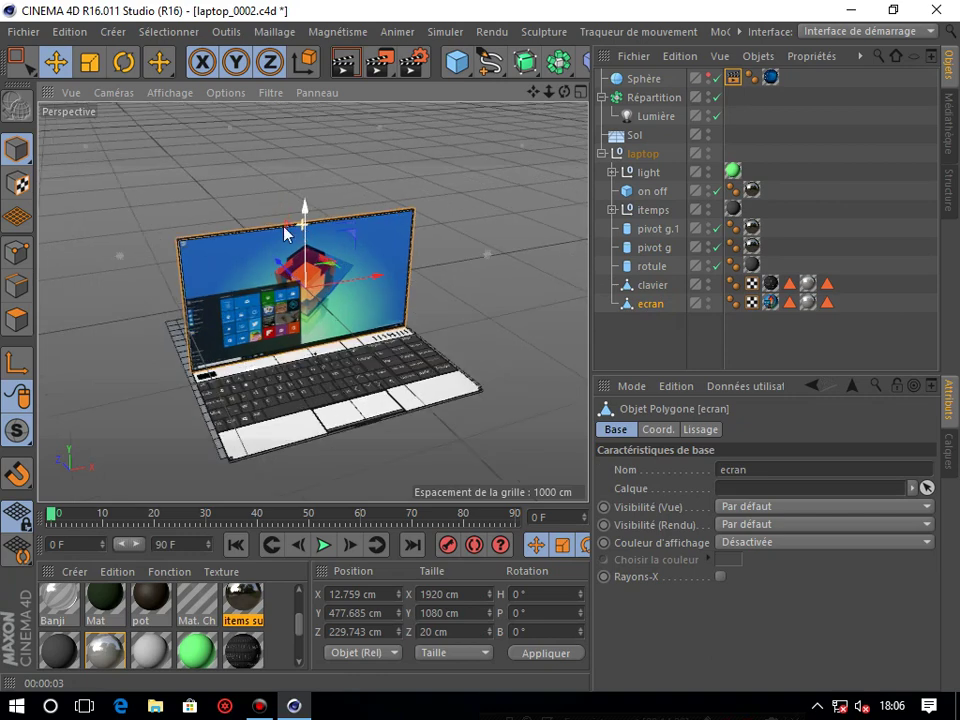
Step: Test-tilt the ecran screen, then undo it so it returns to 0° pitch
{"action": "left_click", "coordinate": [131, 68]}
{"action": "left_click_drag", "start_coordinate": [340, 233], "coordinate": [302, 216]}
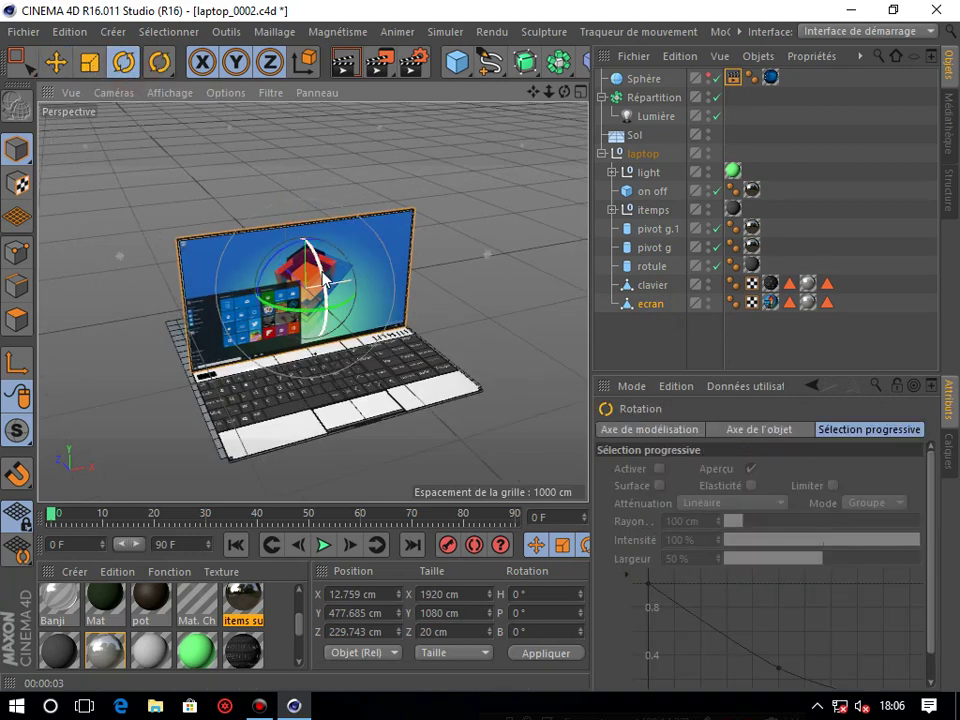
{"action": "mouse_move", "coordinate": [302, 216]}
{"action": "left_mouse_down"}
{"action": "mouse_move", "coordinate": [316, 311]}
{"action": "mouse_move", "coordinate": [317, 271]}
{"action": "mouse_move", "coordinate": [325, 300]}
{"action": "left_mouse_up"}
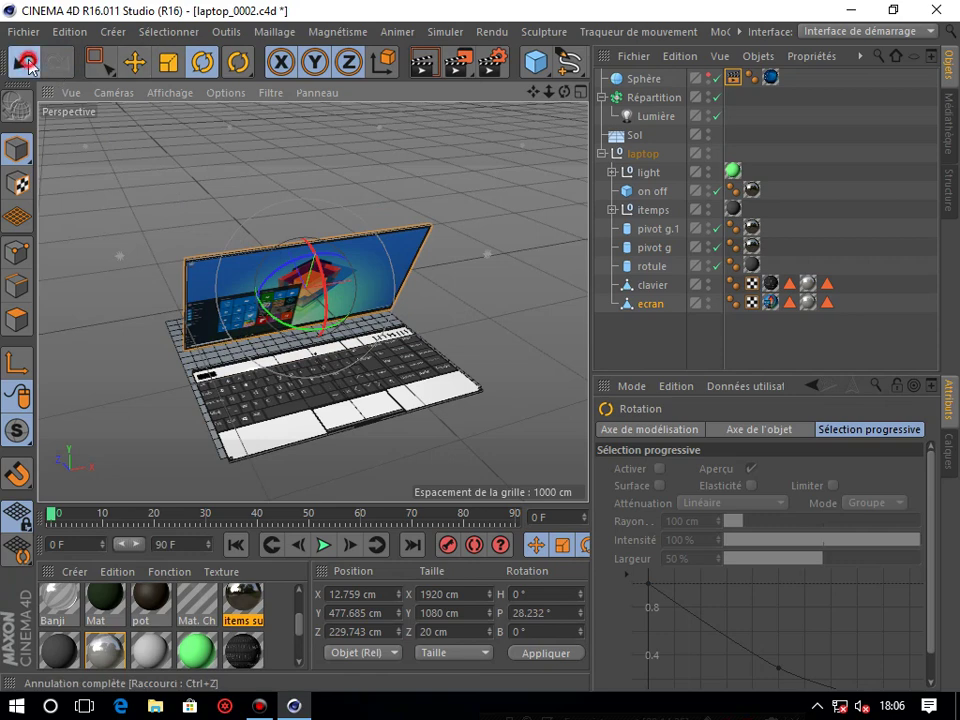
{"action": "left_click", "coordinate": [24, 60]}
{"action": "left_click_drag", "start_coordinate": [565, 92], "coordinate": [560, 92]}
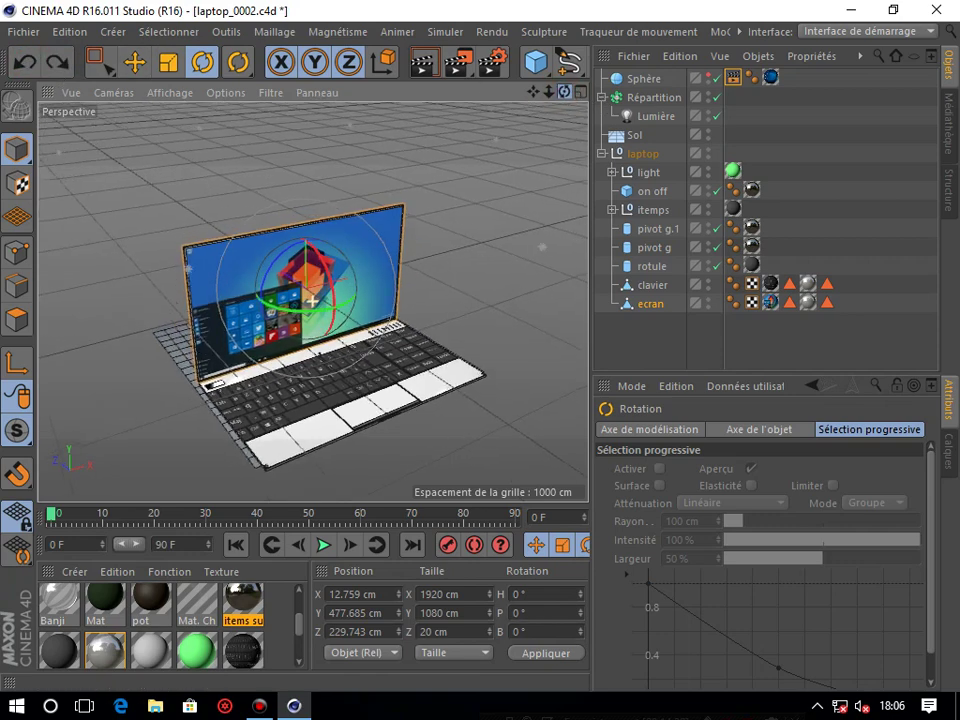
{"action": "left_click", "coordinate": [134, 62]}
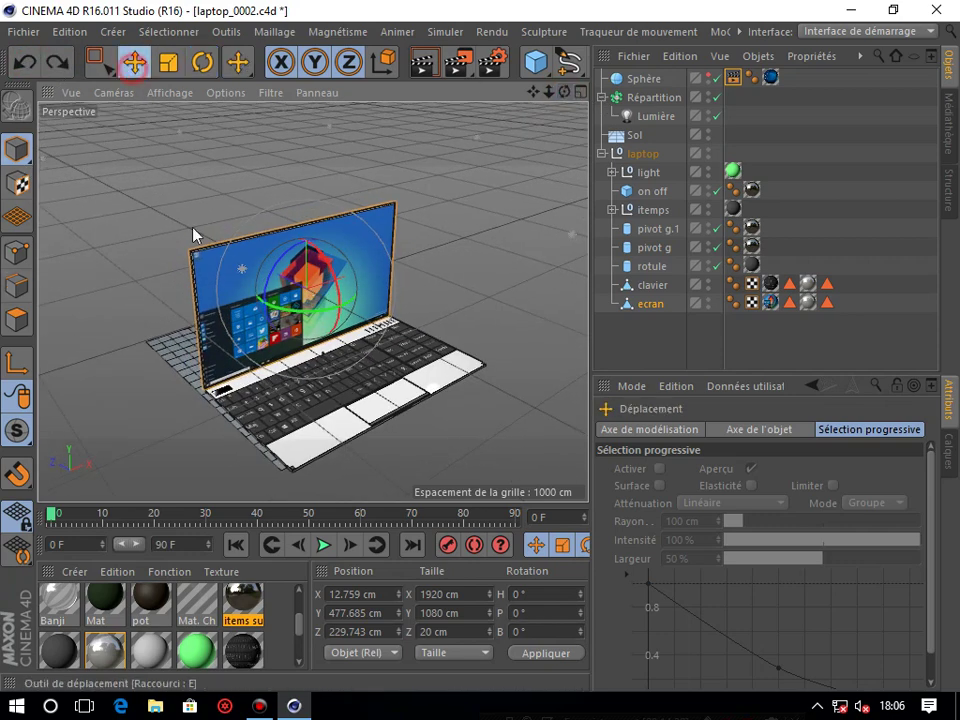
Step: Switch to the enlarged Droite side view and enable axis editing for ecran
{"action": "scroll", "coordinate": [307, 347], "scroll_direction": "up", "scroll_amount": 3}
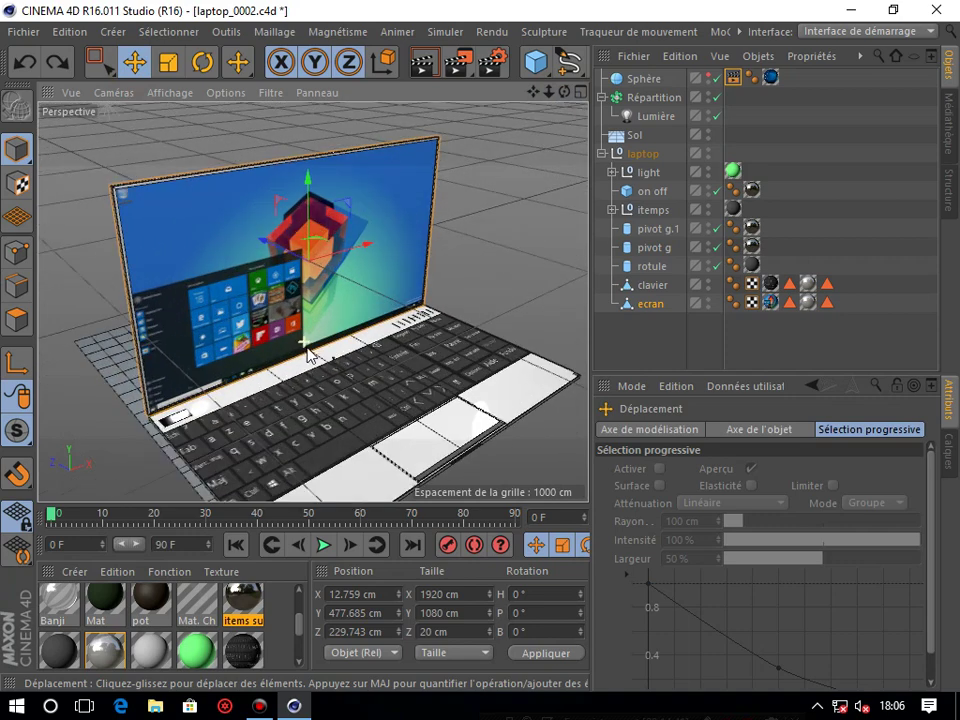
{"action": "middle_click", "coordinate": [255, 336]}
{"action": "middle_click", "coordinate": [210, 388]}
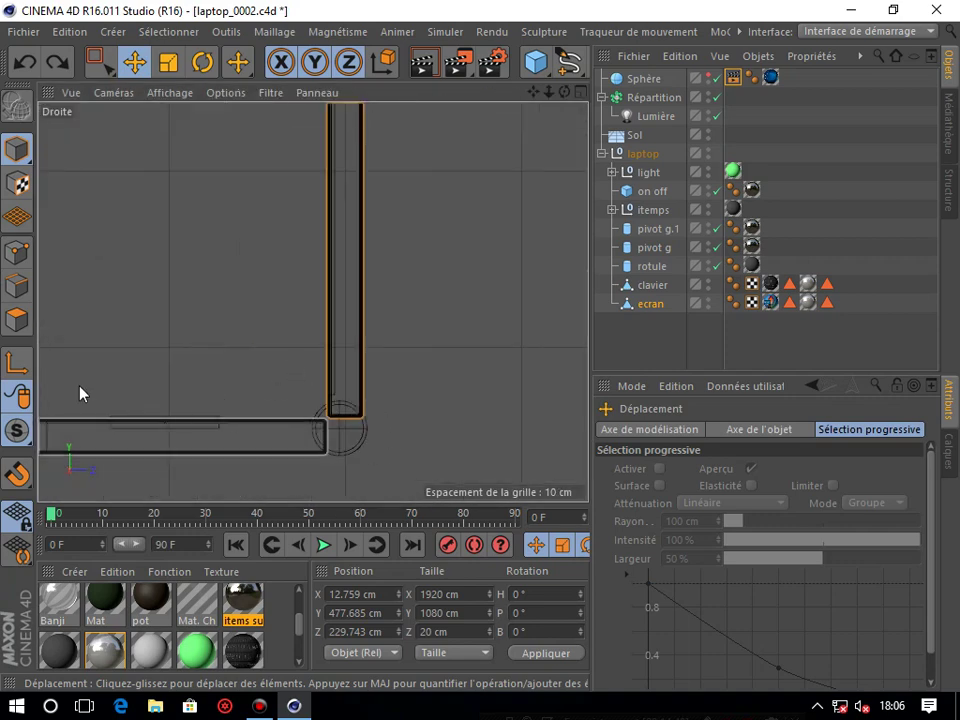
{"action": "left_click", "coordinate": [13, 370]}
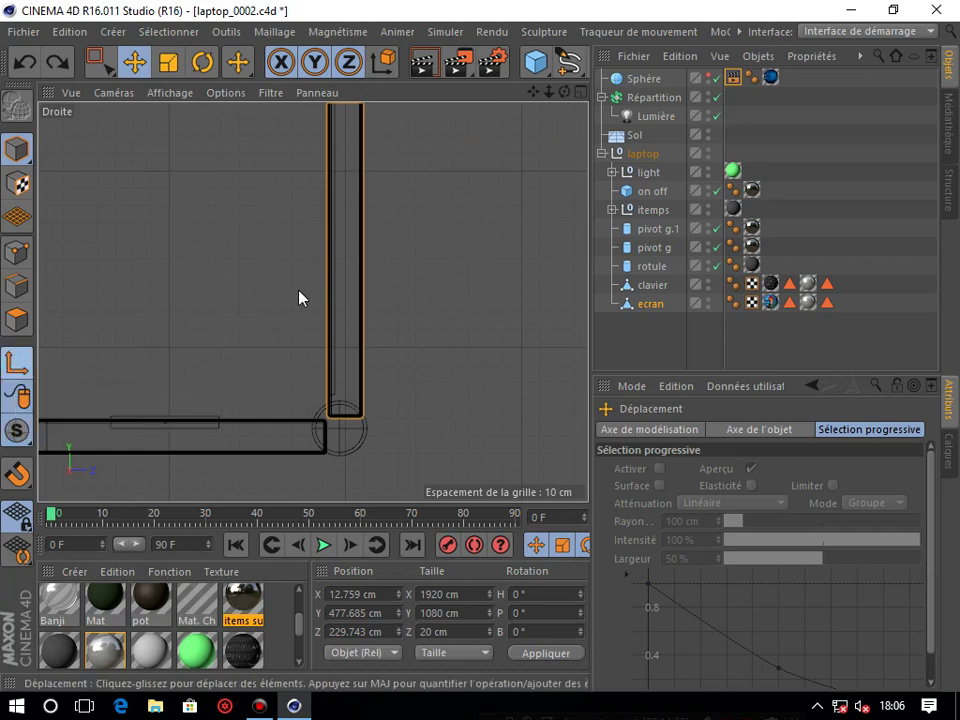
Step: Drag ecran's axis down to the hinge at the lid's bottom edge, then turn axis mode off
{"action": "scroll", "coordinate": [375, 276], "scroll_direction": "down", "scroll_amount": 2}
{"action": "scroll", "coordinate": [375, 276], "scroll_direction": "down", "scroll_amount": 1}
{"action": "scroll", "coordinate": [375, 276], "scroll_direction": "down", "scroll_amount": 2}
{"action": "mouse_move", "coordinate": [548, 94]}
{"action": "left_mouse_down"}
{"action": "mouse_move", "coordinate": [335, 103]}
{"action": "mouse_move", "coordinate": [334, 336]}
{"action": "left_mouse_up"}
{"action": "scroll", "coordinate": [364, 364], "scroll_direction": "up", "scroll_amount": 2}
{"action": "scroll", "coordinate": [366, 366], "scroll_direction": "up", "scroll_amount": 2}
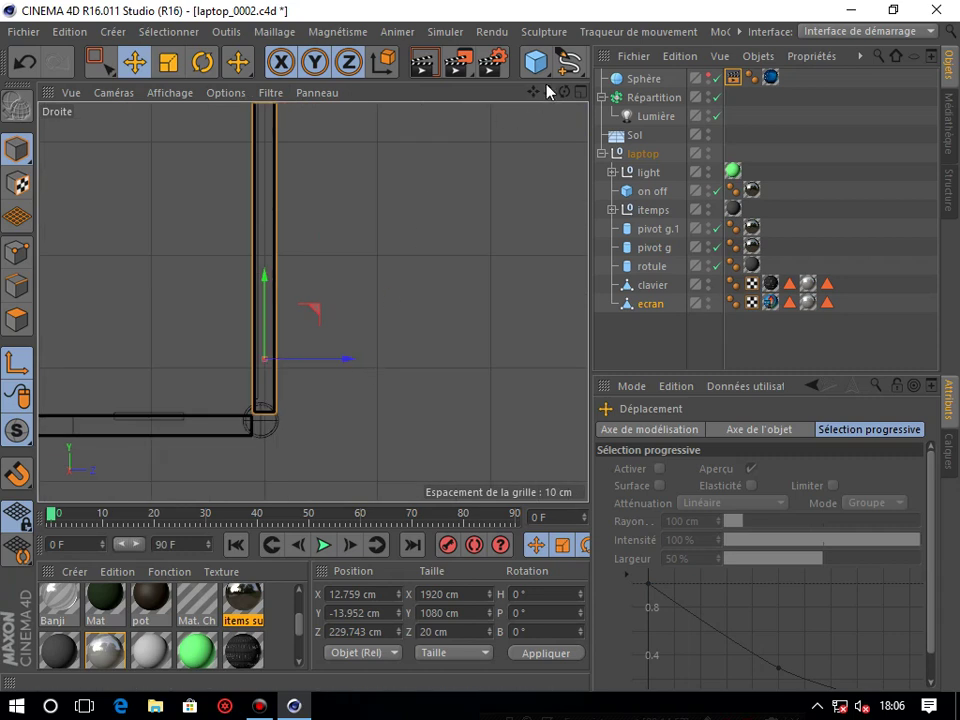
{"action": "left_click_drag", "start_coordinate": [533, 98], "coordinate": [493, 129]}
{"action": "scroll", "coordinate": [322, 280], "scroll_direction": "up", "scroll_amount": 3}
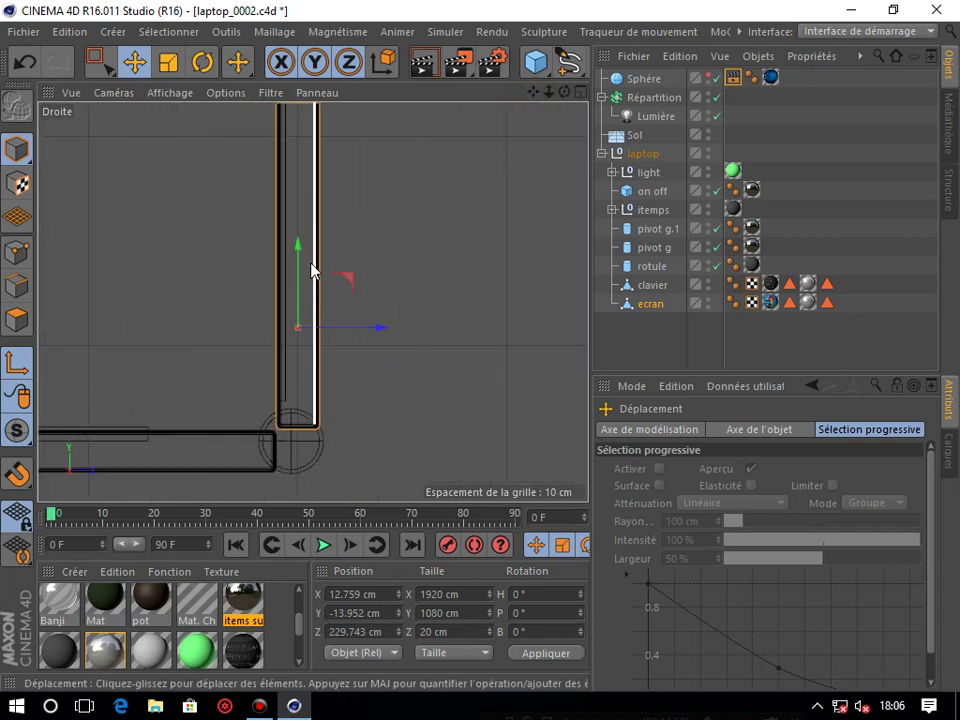
{"action": "left_click_drag", "start_coordinate": [300, 260], "coordinate": [294, 370]}
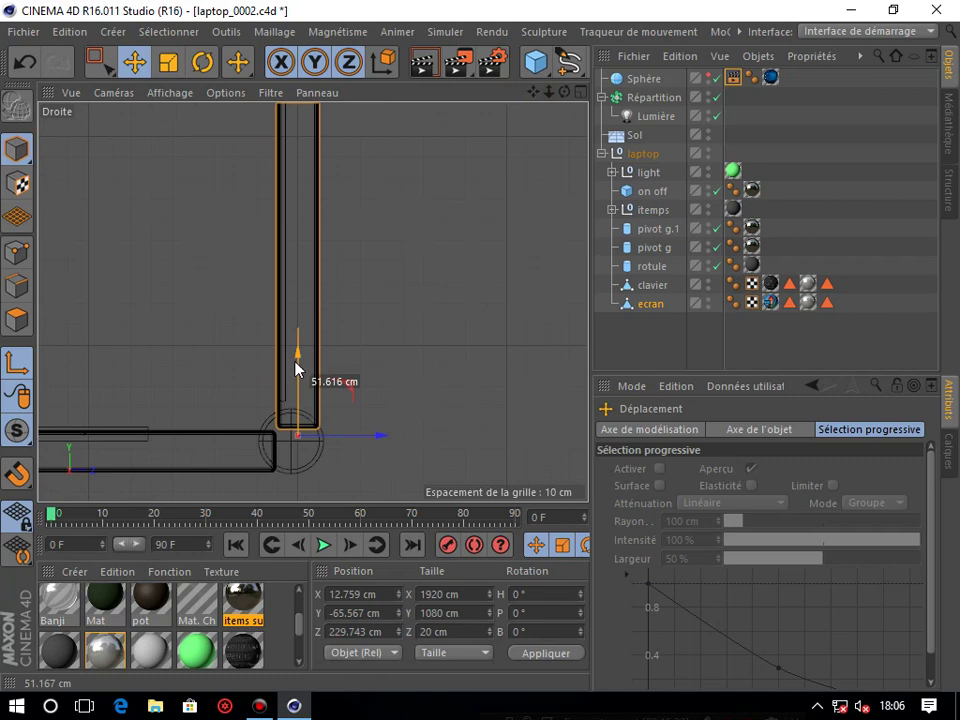
{"action": "left_click_drag", "start_coordinate": [298, 369], "coordinate": [298, 371]}
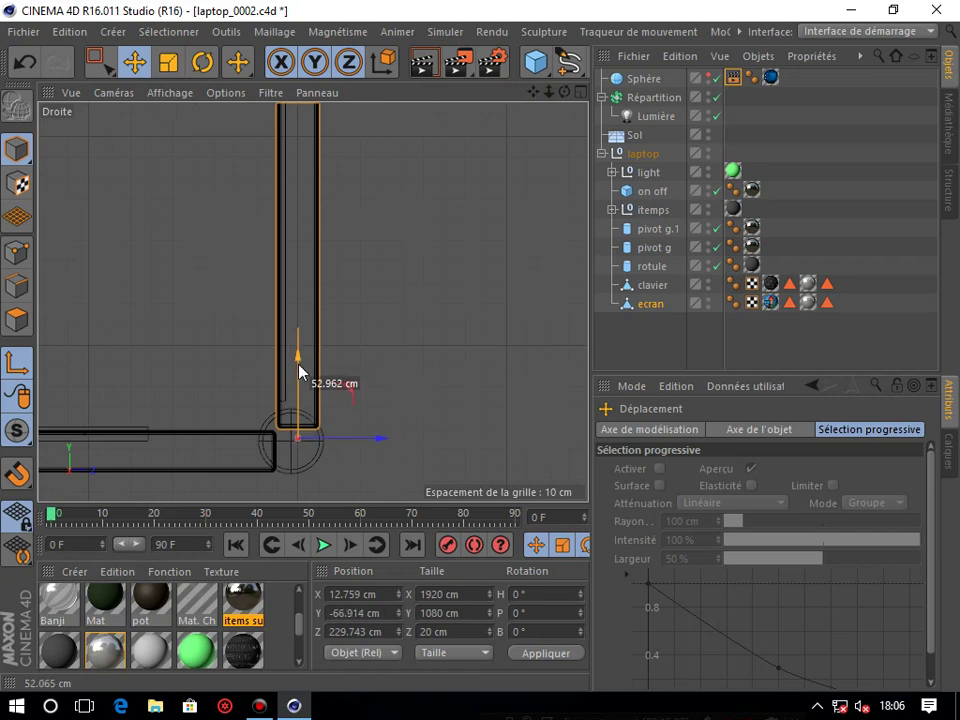
{"action": "left_click_drag", "start_coordinate": [300, 371], "coordinate": [302, 368]}
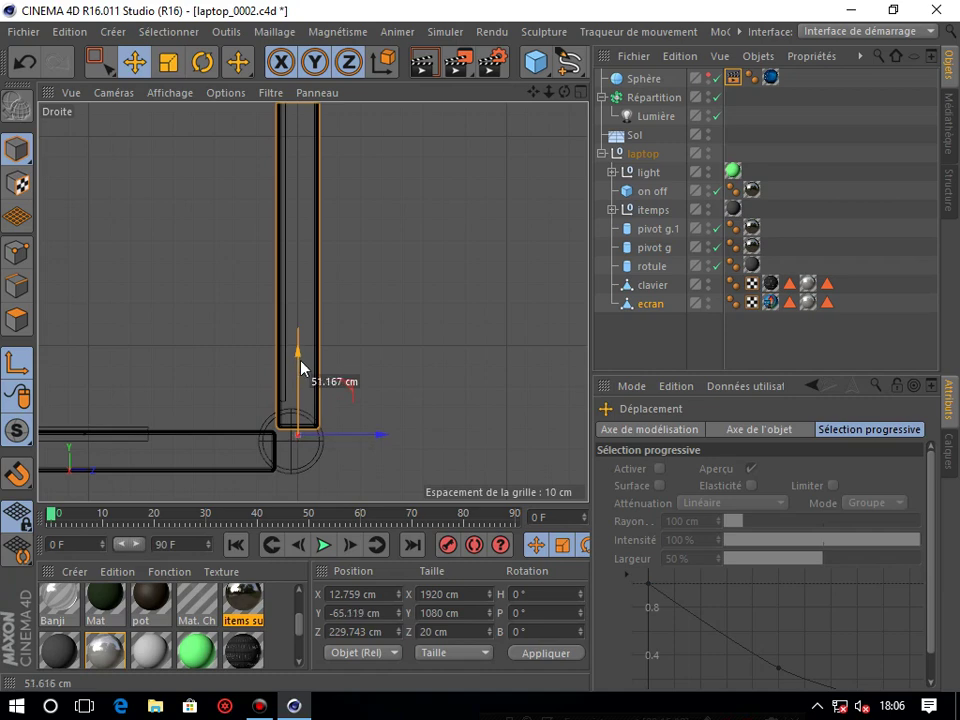
{"action": "left_click", "coordinate": [18, 365]}
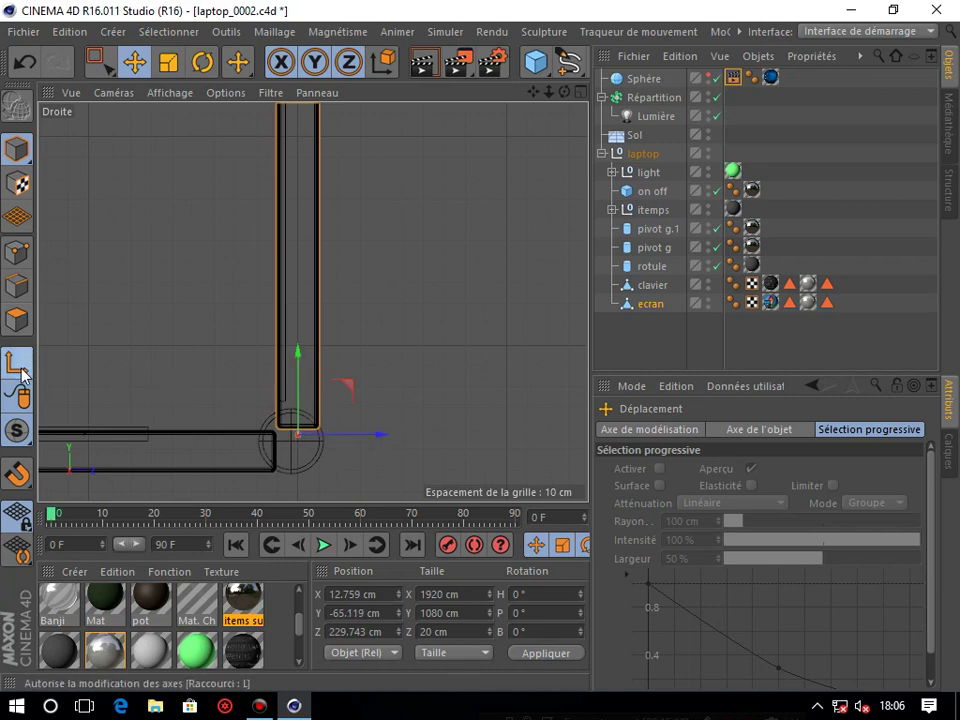
Step: Test-rotate the lid around its new pivot, undo, and adjust the pivot height to -48.659 cm
{"action": "left_click", "coordinate": [202, 62]}
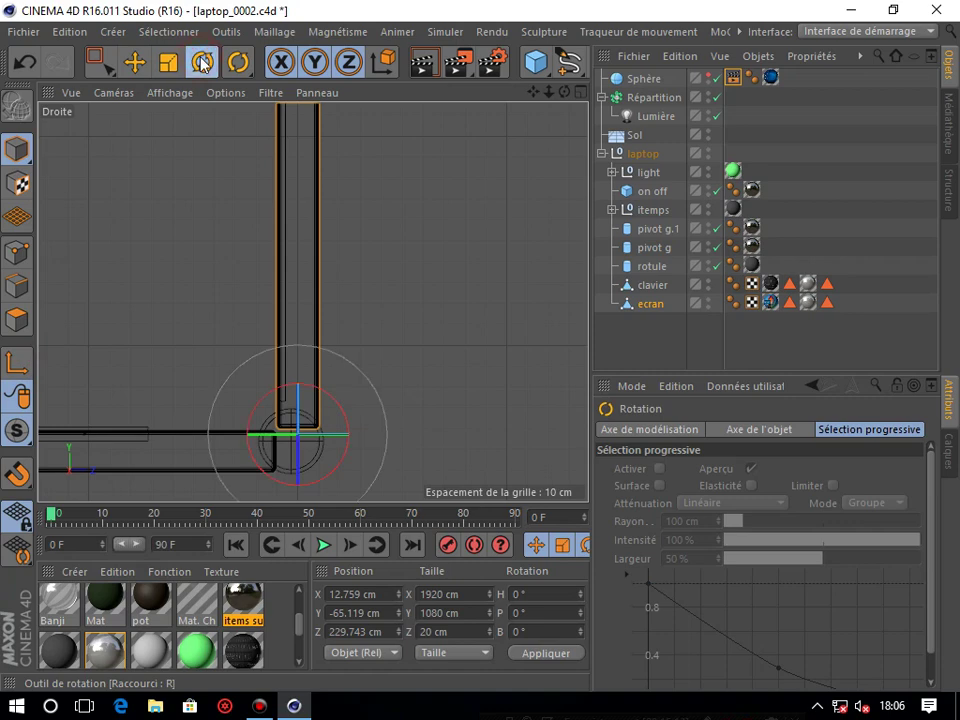
{"action": "scroll", "coordinate": [340, 370], "scroll_direction": "down", "scroll_amount": 1}
{"action": "scroll", "coordinate": [340, 370], "scroll_direction": "down", "scroll_amount": 1}
{"action": "left_click_drag", "start_coordinate": [354, 372], "coordinate": [274, 347]}
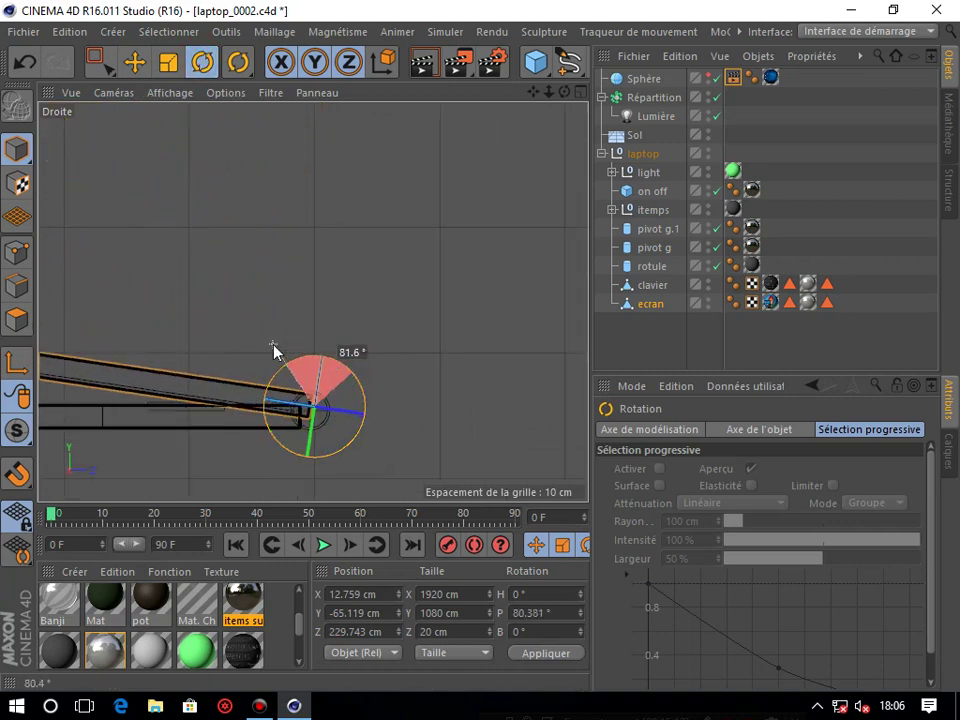
{"action": "left_click", "coordinate": [24, 66]}
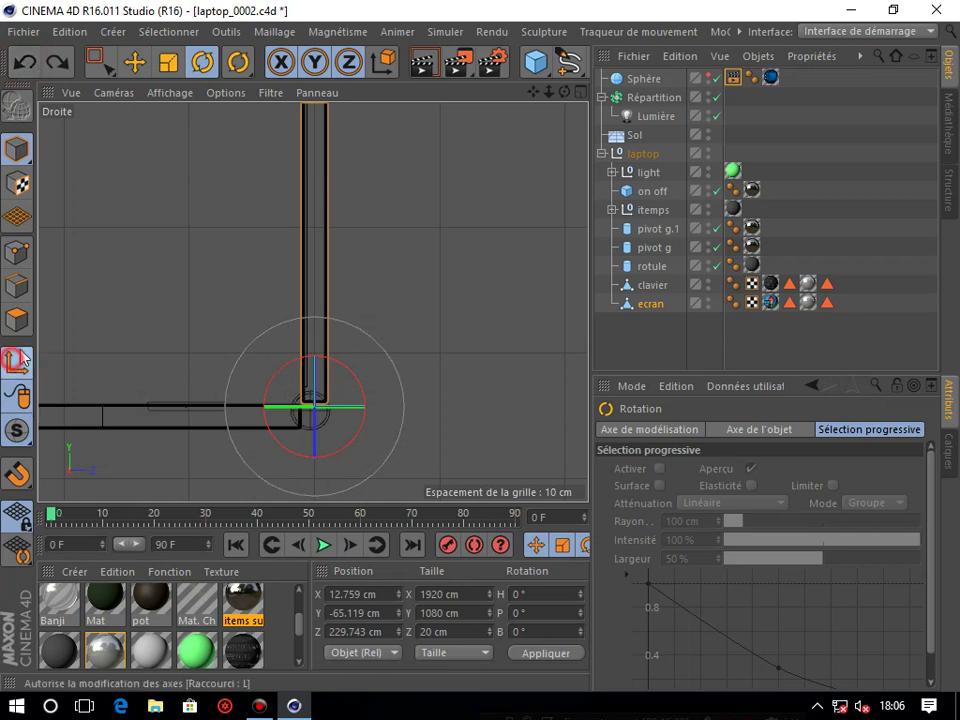
{"action": "left_click", "coordinate": [134, 62]}
{"action": "left_click_drag", "start_coordinate": [317, 336], "coordinate": [311, 316]}
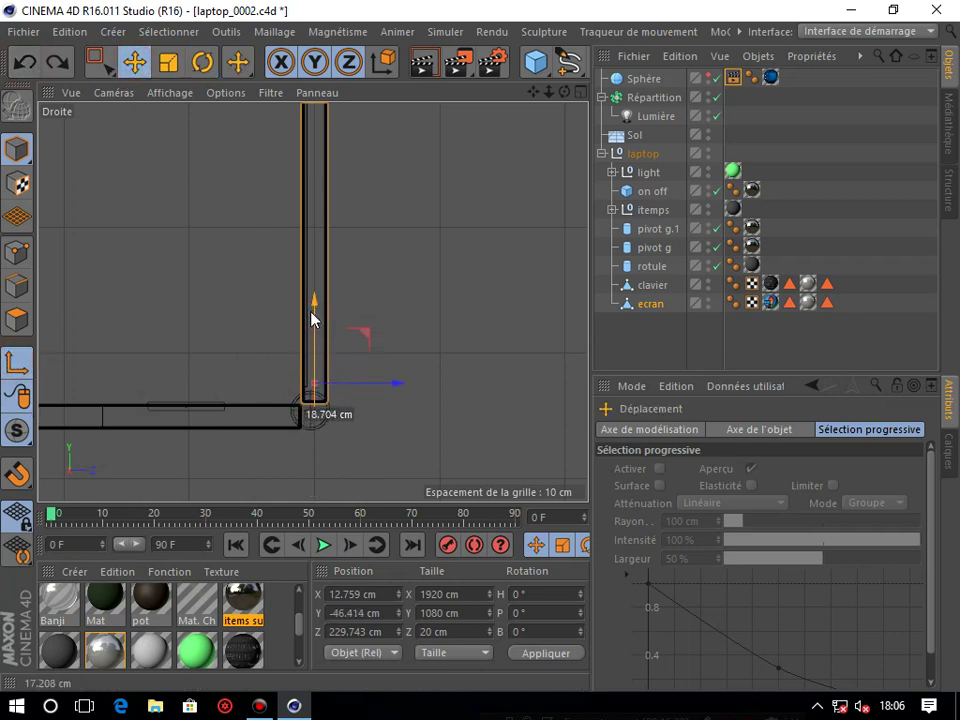
Step: Fold the ecran lid flat to 89.574° pitch and return to the Perspective view
{"action": "left_click", "coordinate": [204, 63]}
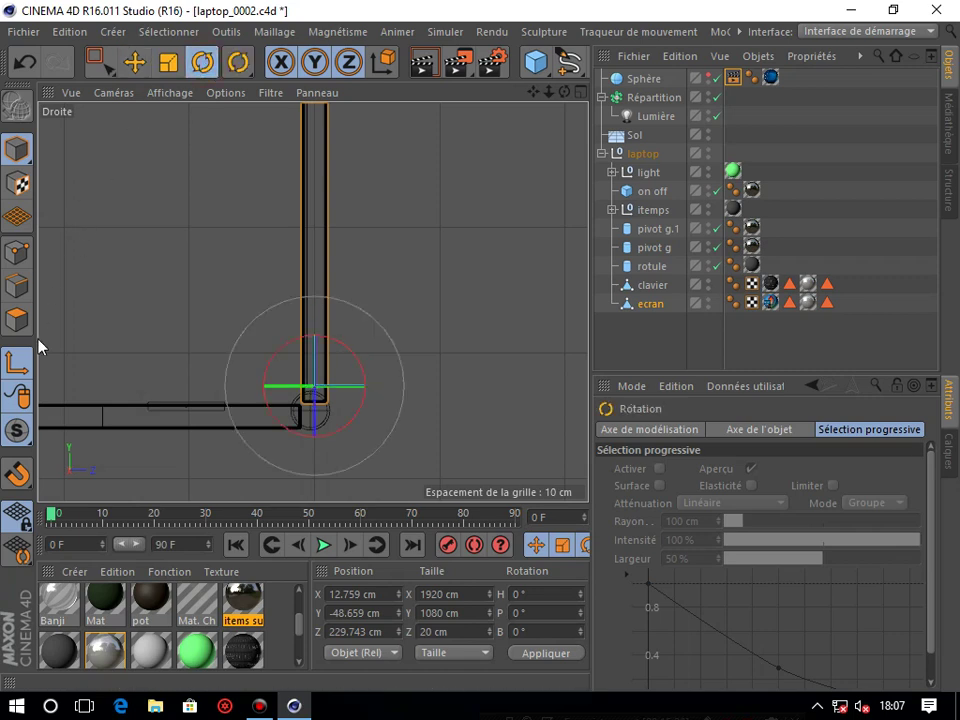
{"action": "left_click_drag", "start_coordinate": [286, 350], "coordinate": [268, 422]}
{"action": "scroll", "coordinate": [315, 302], "scroll_direction": "up", "scroll_amount": 4}
{"action": "scroll", "coordinate": [315, 302], "scroll_direction": "up", "scroll_amount": 3}
{"action": "scroll", "coordinate": [315, 302], "scroll_direction": "up", "scroll_amount": 3}
{"action": "scroll", "coordinate": [146, 328], "scroll_direction": "down", "scroll_amount": 2}
{"action": "scroll", "coordinate": [154, 330], "scroll_direction": "down", "scroll_amount": 2}
{"action": "scroll", "coordinate": [186, 341], "scroll_direction": "down", "scroll_amount": 2}
{"action": "scroll", "coordinate": [233, 333], "scroll_direction": "down", "scroll_amount": 2}
{"action": "left_click_drag", "start_coordinate": [340, 289], "coordinate": [343, 289]}
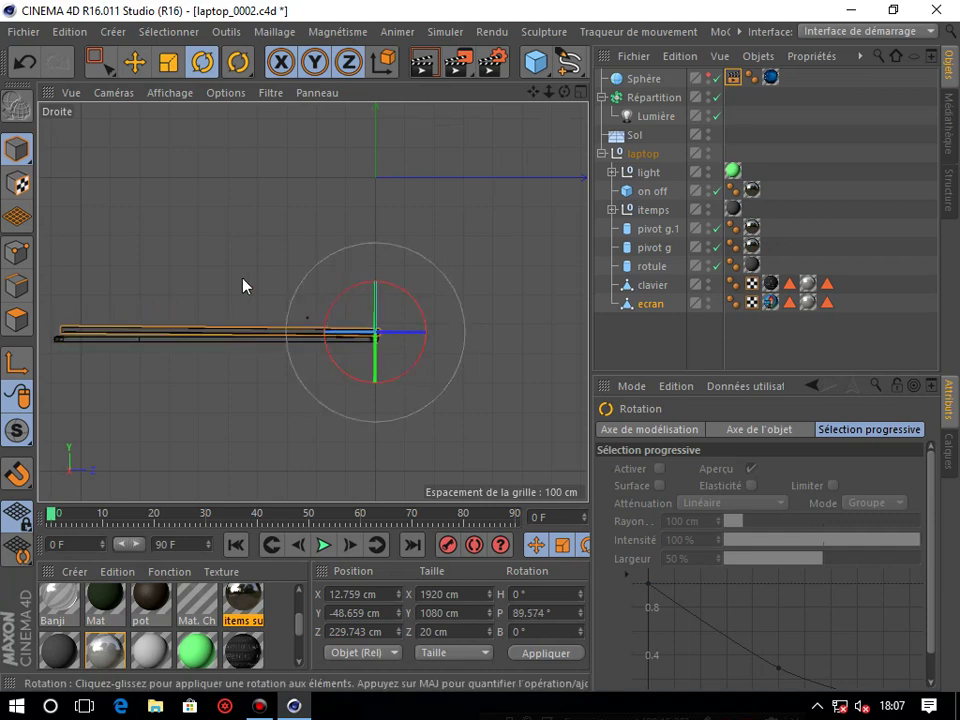
{"action": "middle_click", "coordinate": [253, 285]}
{"action": "middle_click", "coordinate": [167, 242]}
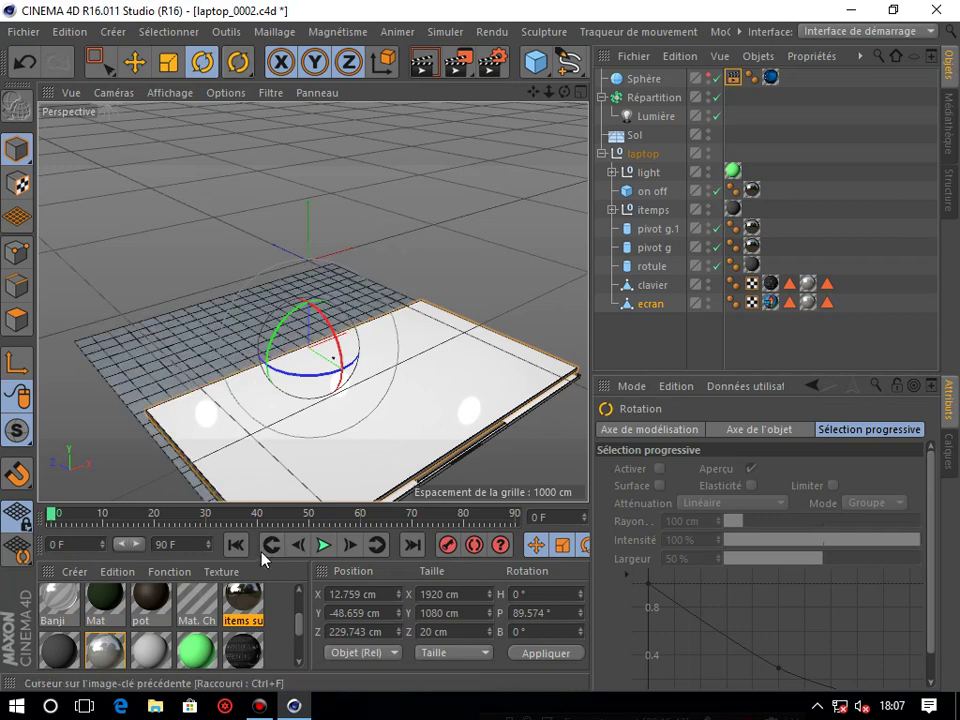
Step: In the side view, tilt the ecran lid back up to 0° pitch, then return to Perspective
{"action": "middle_click", "coordinate": [347, 333]}
{"action": "middle_click", "coordinate": [243, 390]}
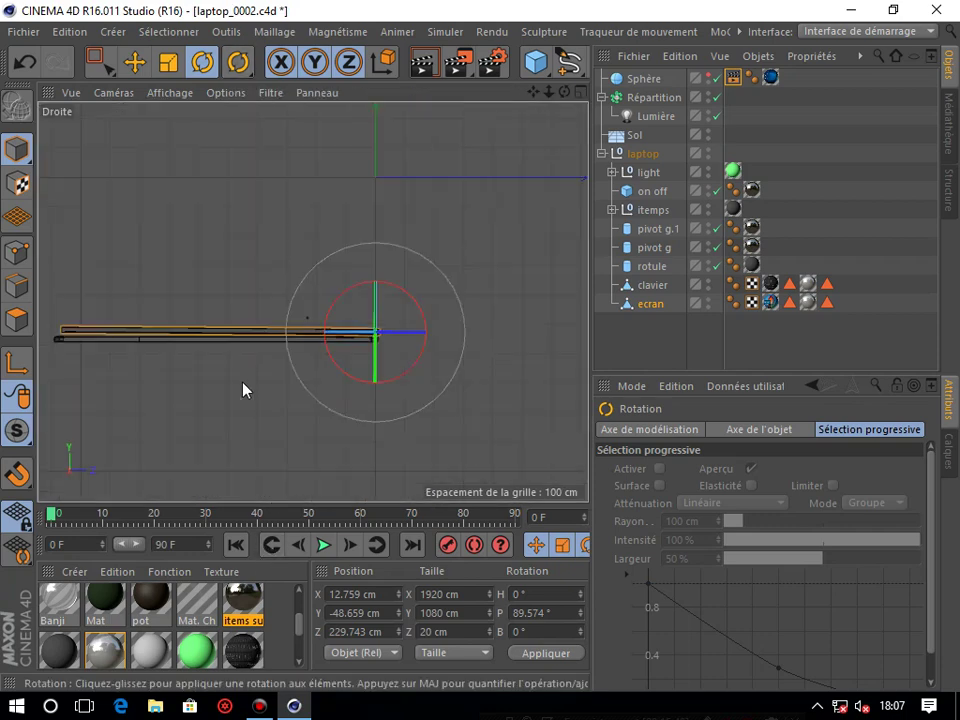
{"action": "mouse_move", "coordinate": [250, 377]}
{"action": "left_mouse_down"}
{"action": "mouse_move", "coordinate": [252, 363]}
{"action": "mouse_move", "coordinate": [332, 296]}
{"action": "left_mouse_up"}
{"action": "middle_click", "coordinate": [358, 232]}
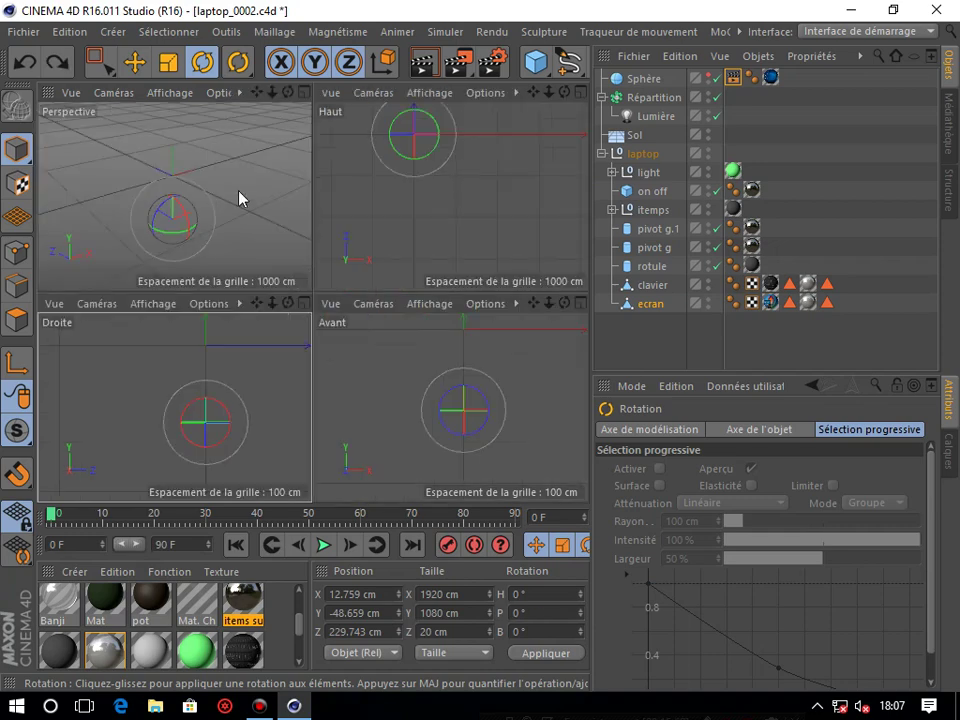
{"action": "middle_click", "coordinate": [251, 209]}
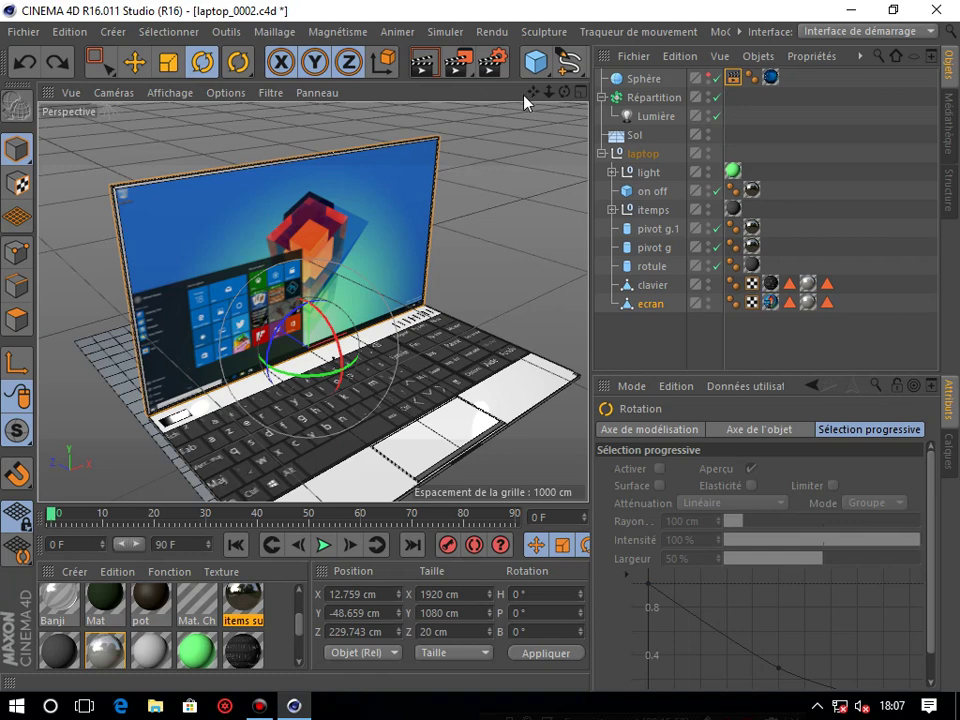
Step: Reframe the laptop and resize panels until the ecran pc material thumbnail is visible
{"action": "left_click_drag", "start_coordinate": [536, 96], "coordinate": [528, 84]}
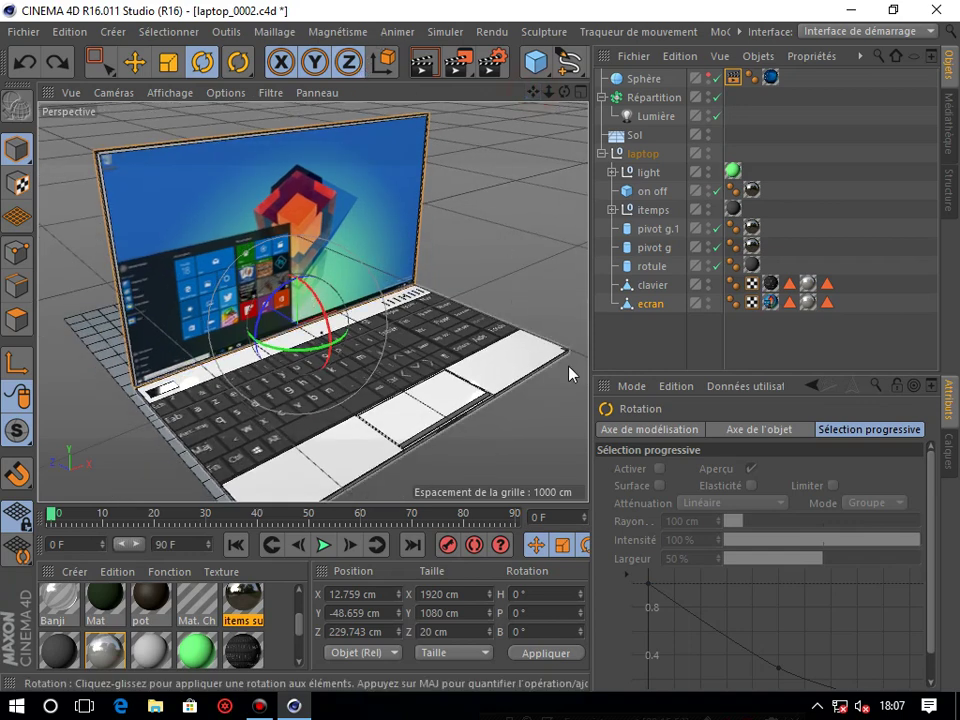
{"action": "left_click_drag", "start_coordinate": [544, 504], "coordinate": [541, 524]}
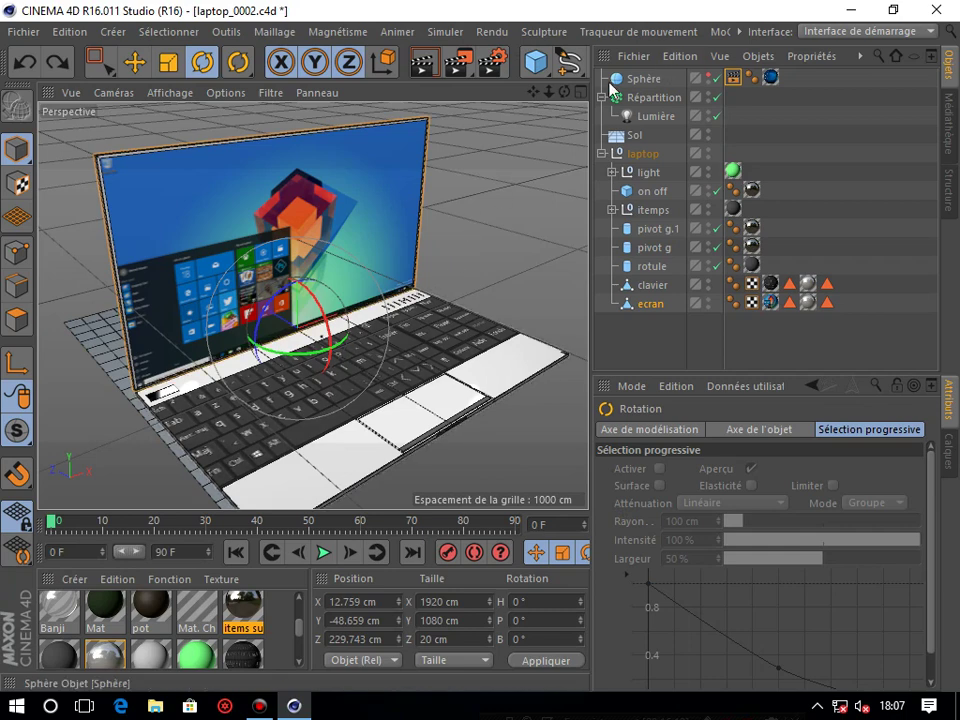
{"action": "left_click_drag", "start_coordinate": [549, 91], "coordinate": [560, 115]}
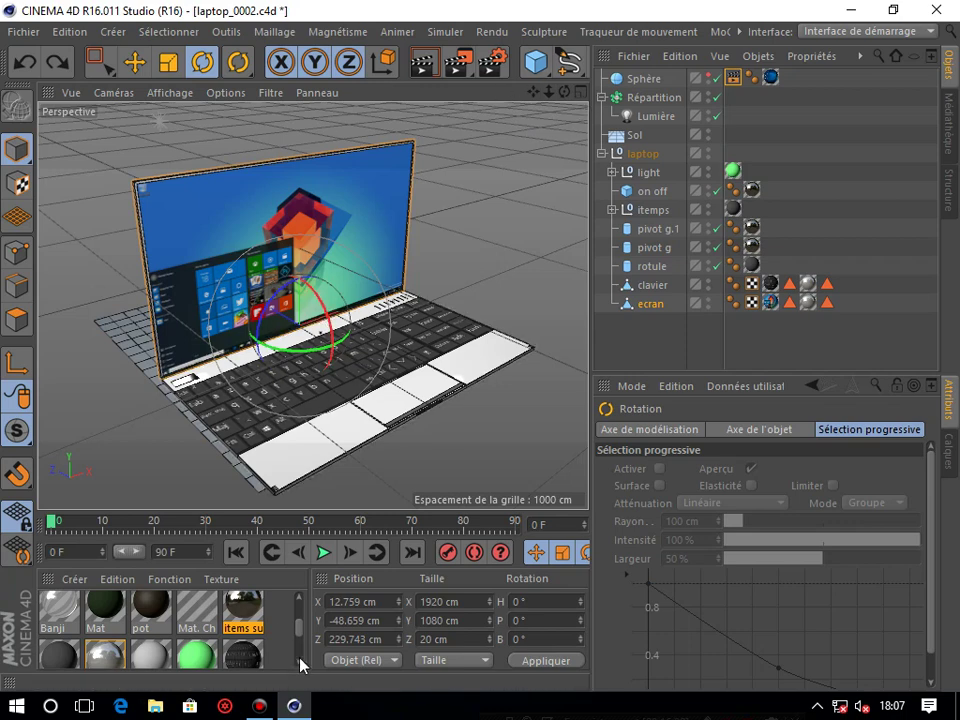
{"action": "left_click_drag", "start_coordinate": [300, 630], "coordinate": [305, 655]}
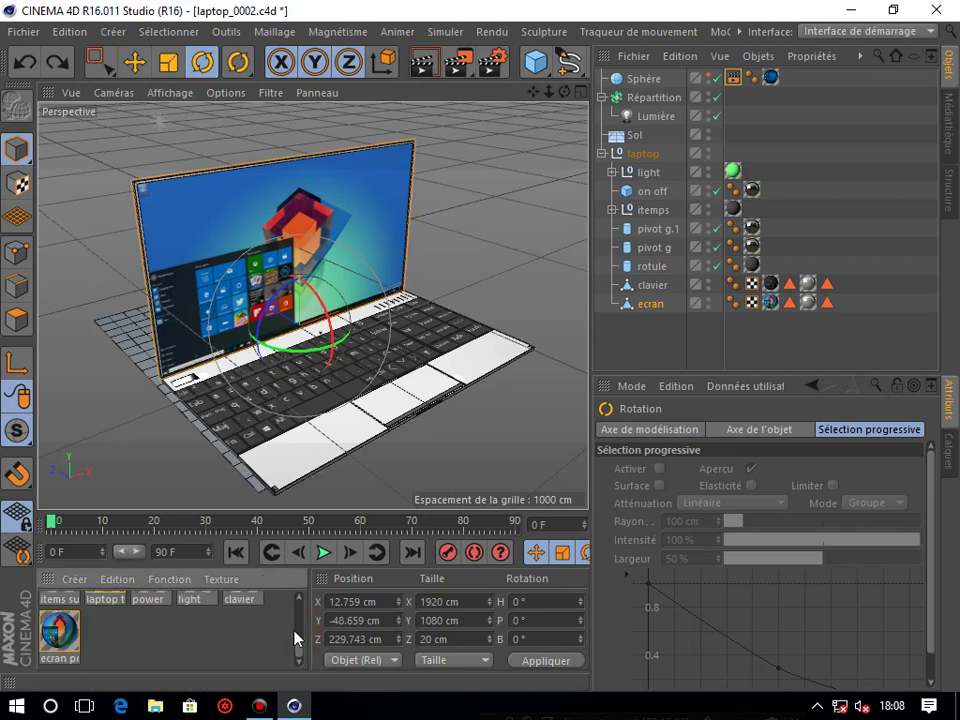
Step: Give ecran pc a Phong reflection layer at 7% with 12% roughness, disabling Default Specular
{"action": "left_click", "coordinate": [70, 633]}
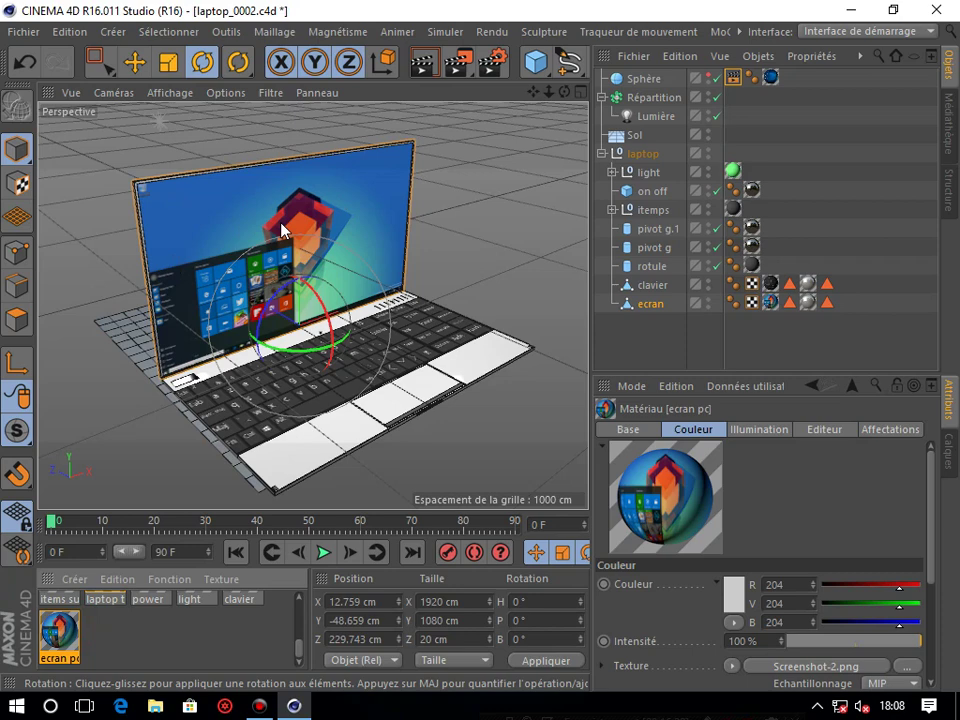
{"action": "double_click", "coordinate": [73, 632]}
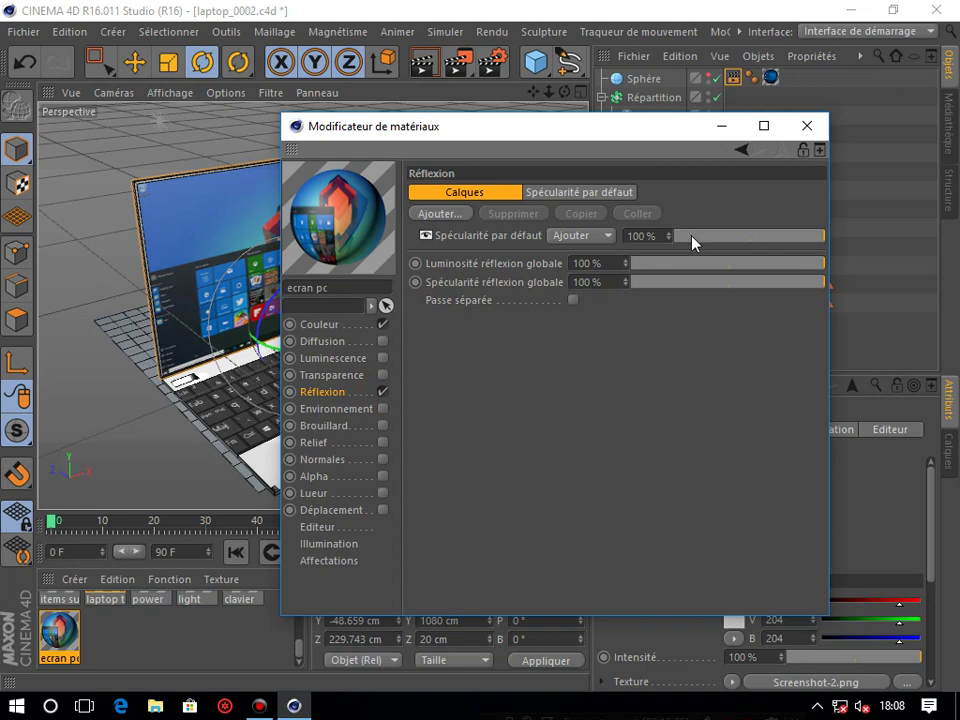
{"action": "left_click", "coordinate": [455, 213]}
{"action": "left_click", "coordinate": [497, 253]}
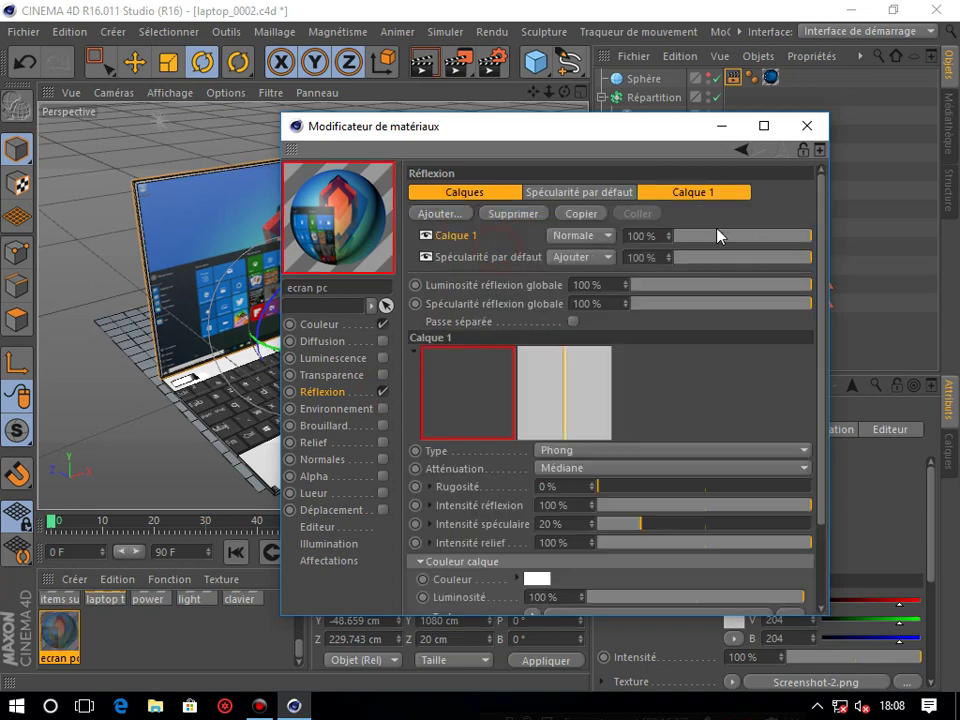
{"action": "left_click", "coordinate": [700, 236]}
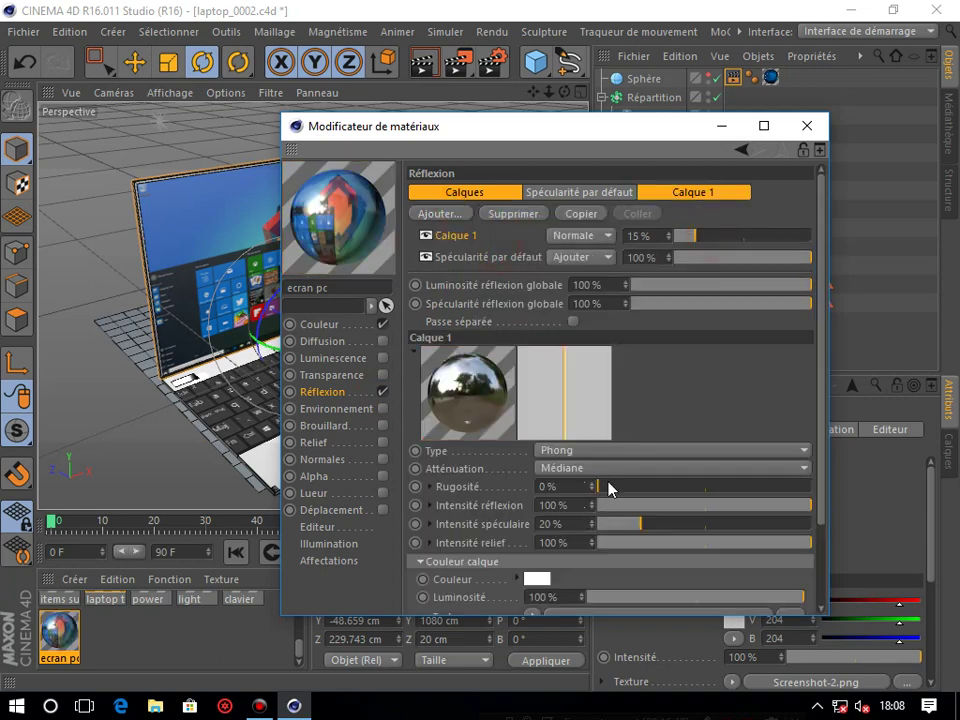
{"action": "left_click", "coordinate": [624, 487]}
{"action": "left_click", "coordinate": [686, 237]}
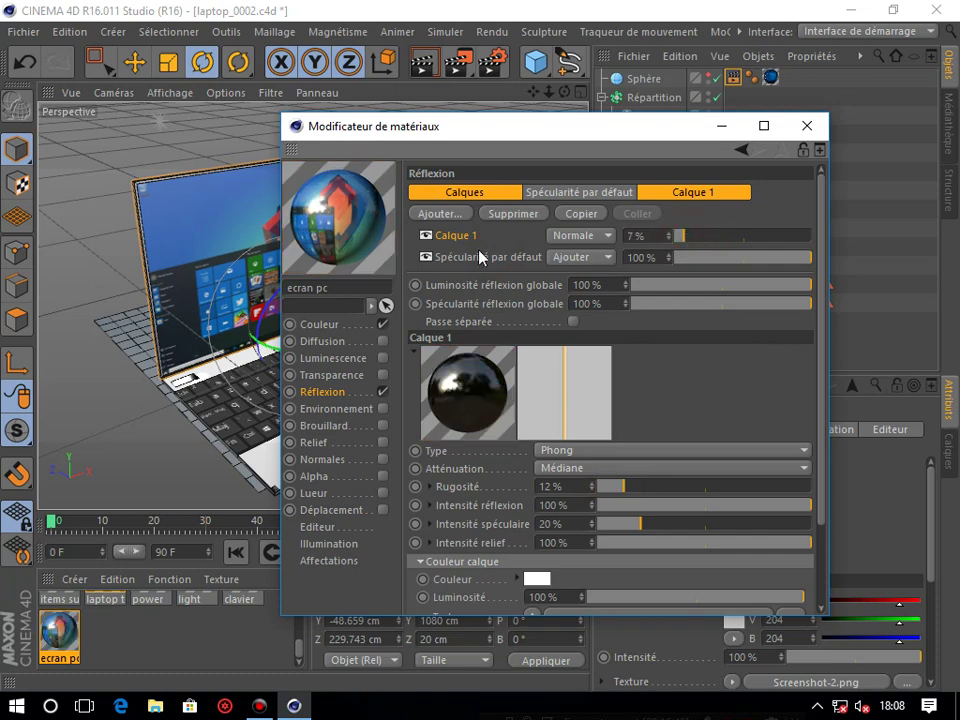
{"action": "left_click", "coordinate": [426, 257]}
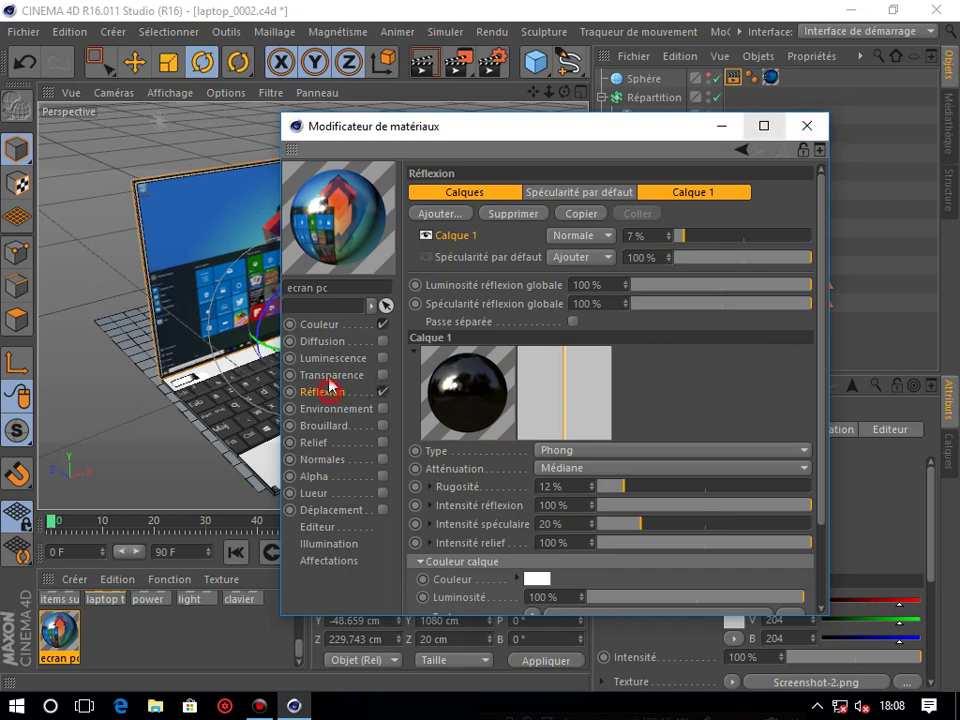
{"action": "left_click", "coordinate": [337, 326]}
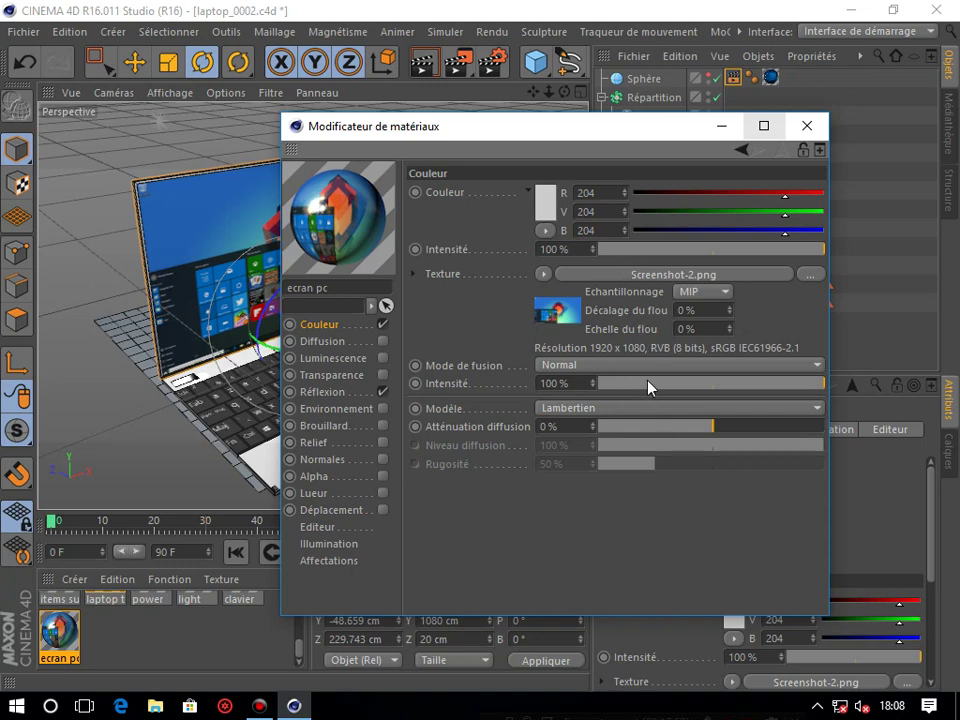
Step: Fade the Screenshot-2.png texture intensity to 0% and set the base colour to near-black RGB 18
{"action": "left_click_drag", "start_coordinate": [648, 387], "coordinate": [523, 380]}
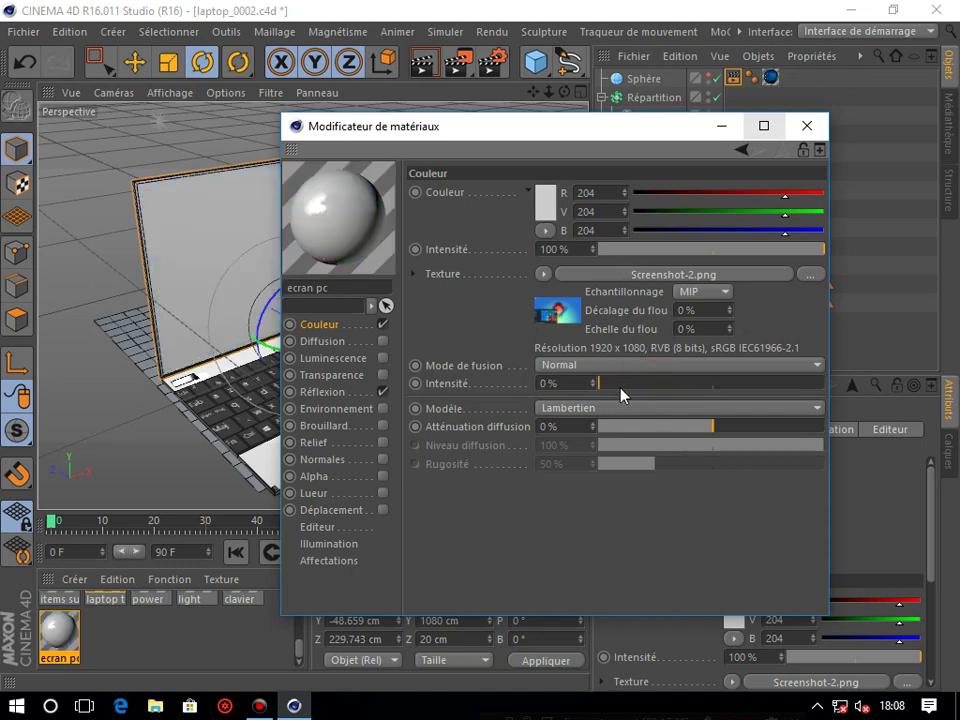
{"action": "left_click_drag", "start_coordinate": [628, 388], "coordinate": [595, 384]}
{"action": "left_click", "coordinate": [548, 215]}
{"action": "left_click_drag", "start_coordinate": [542, 214], "coordinate": [435, 240]}
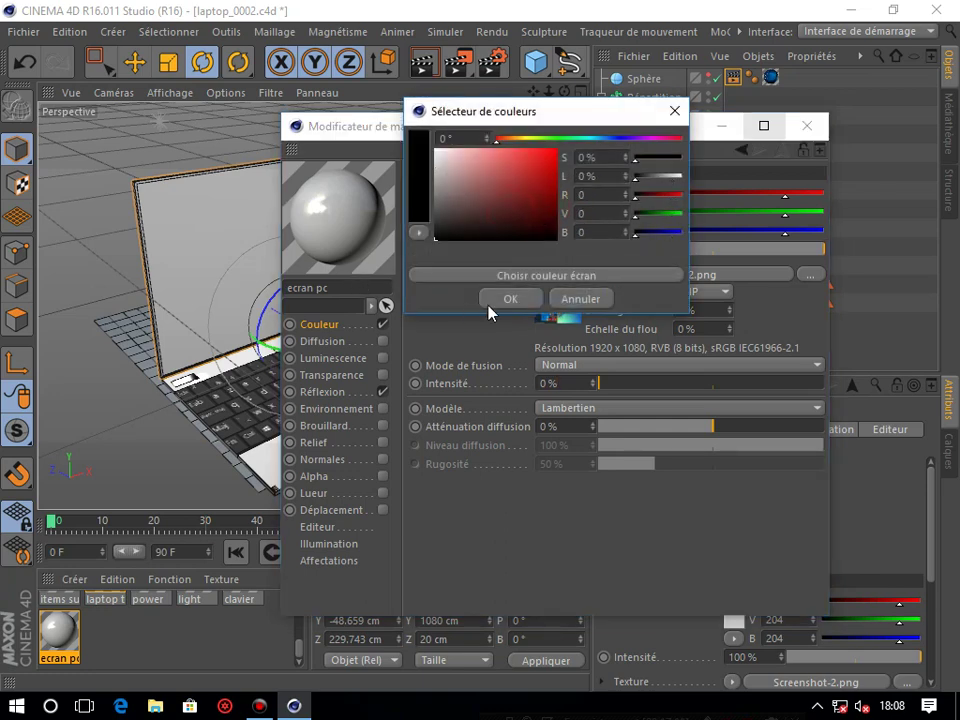
{"action": "left_click_drag", "start_coordinate": [433, 240], "coordinate": [436, 234]}
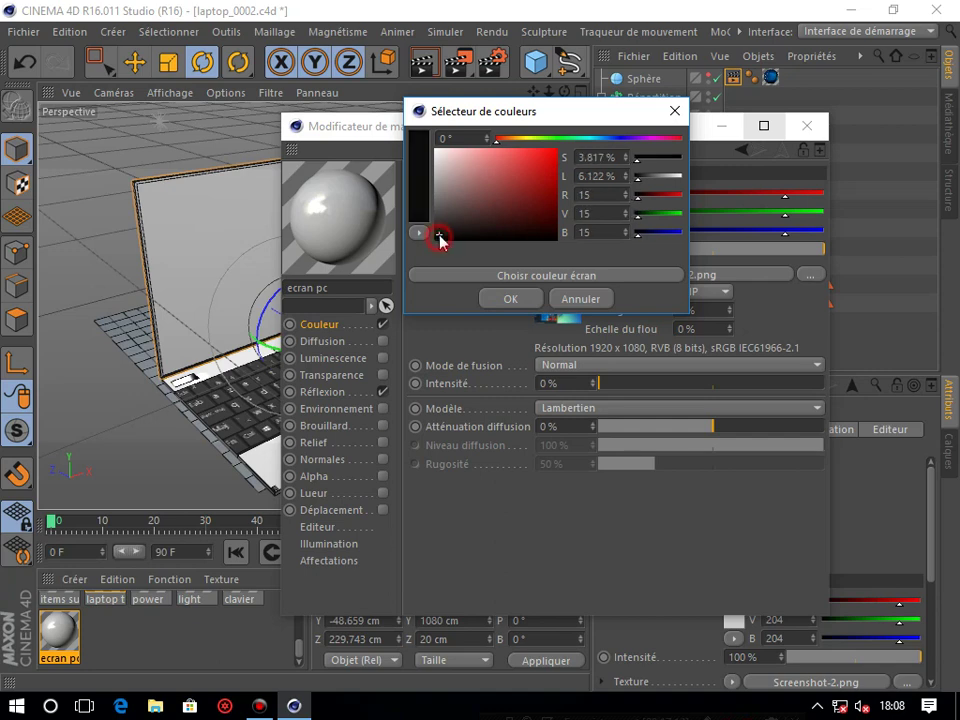
{"action": "left_click", "coordinate": [500, 299]}
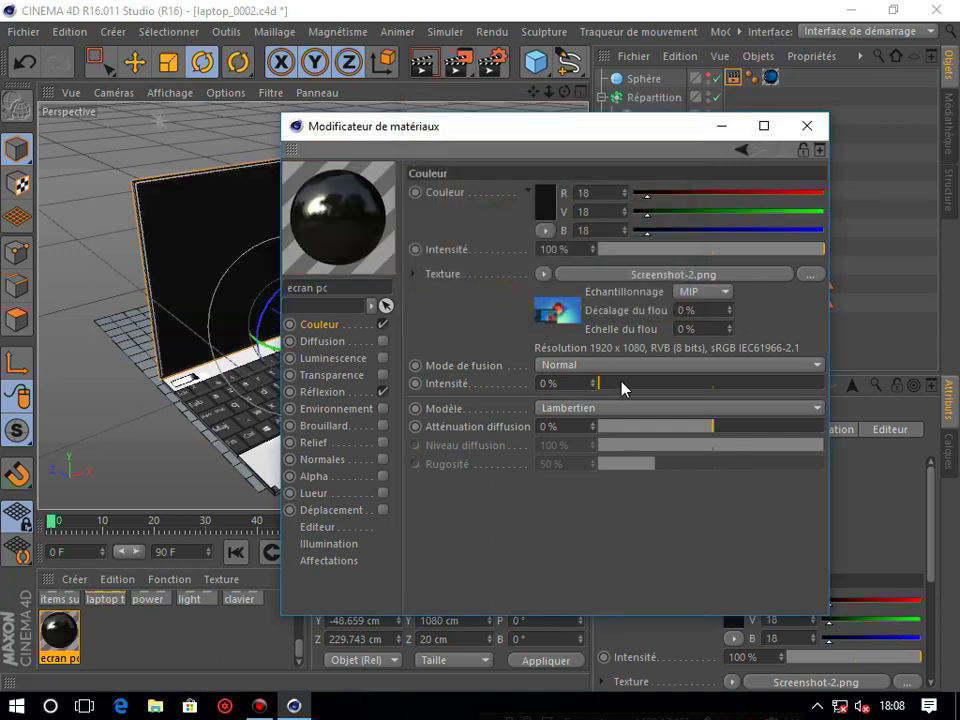
Step: Preview the restored texture, fade it back to 0%, and minimize the Material Editor
{"action": "left_click_drag", "start_coordinate": [621, 383], "coordinate": [827, 400]}
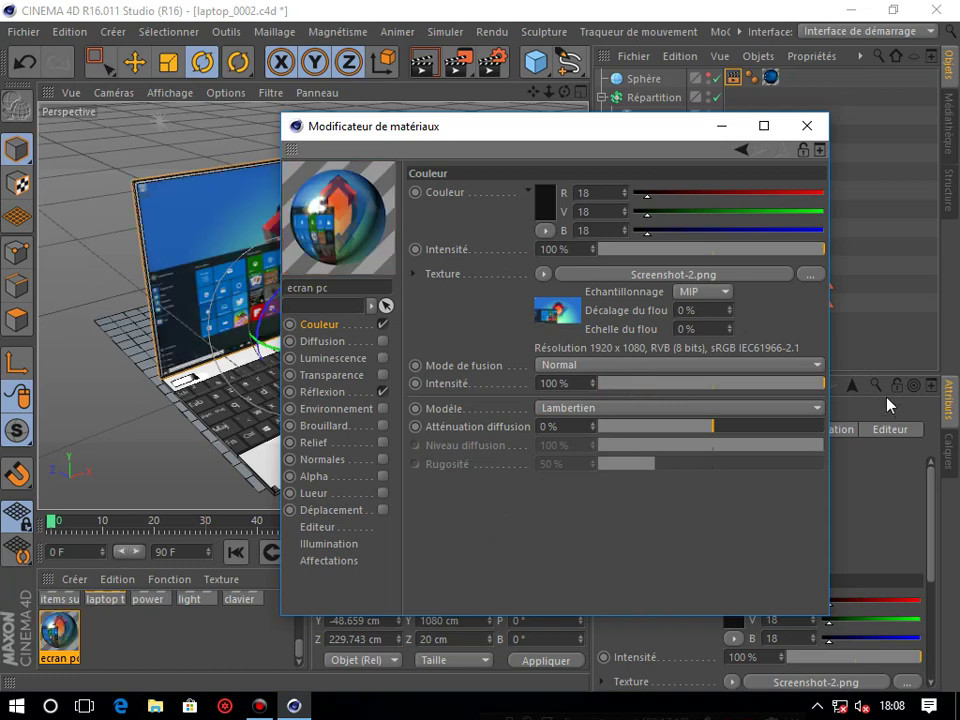
{"action": "left_click_drag", "start_coordinate": [659, 146], "coordinate": [684, 186]}
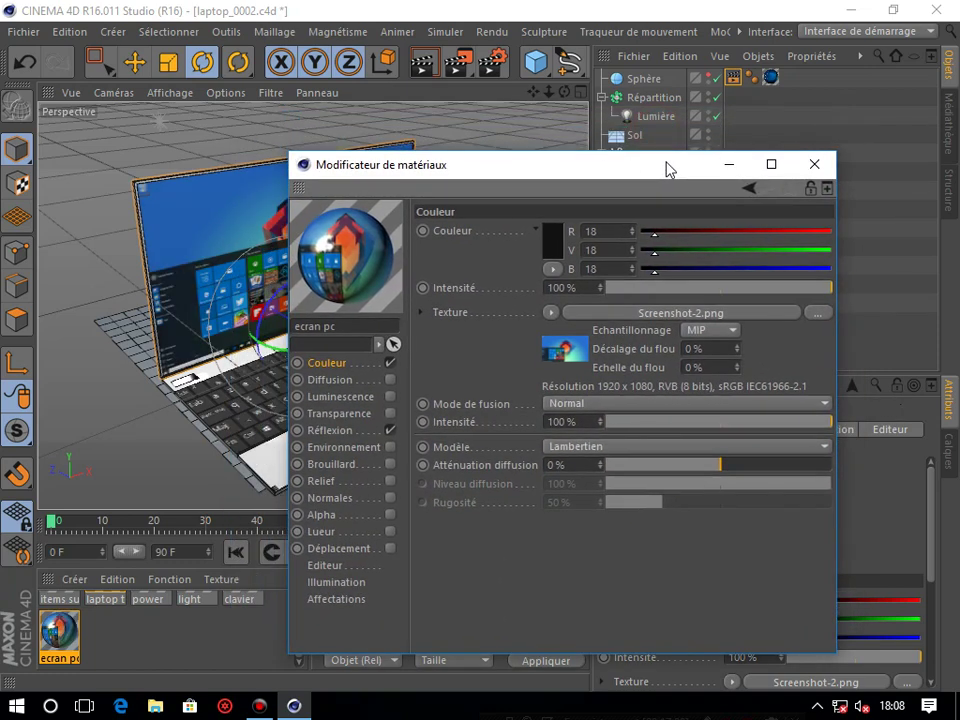
{"action": "left_click_drag", "start_coordinate": [776, 425], "coordinate": [620, 425]}
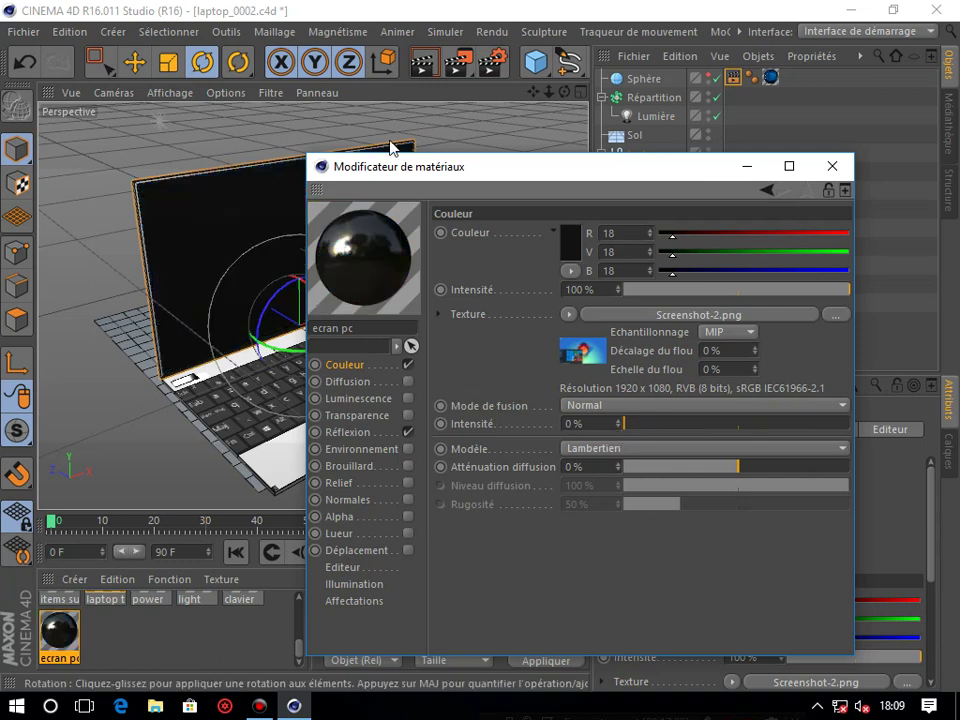
{"action": "left_click_drag", "start_coordinate": [439, 168], "coordinate": [530, 151]}
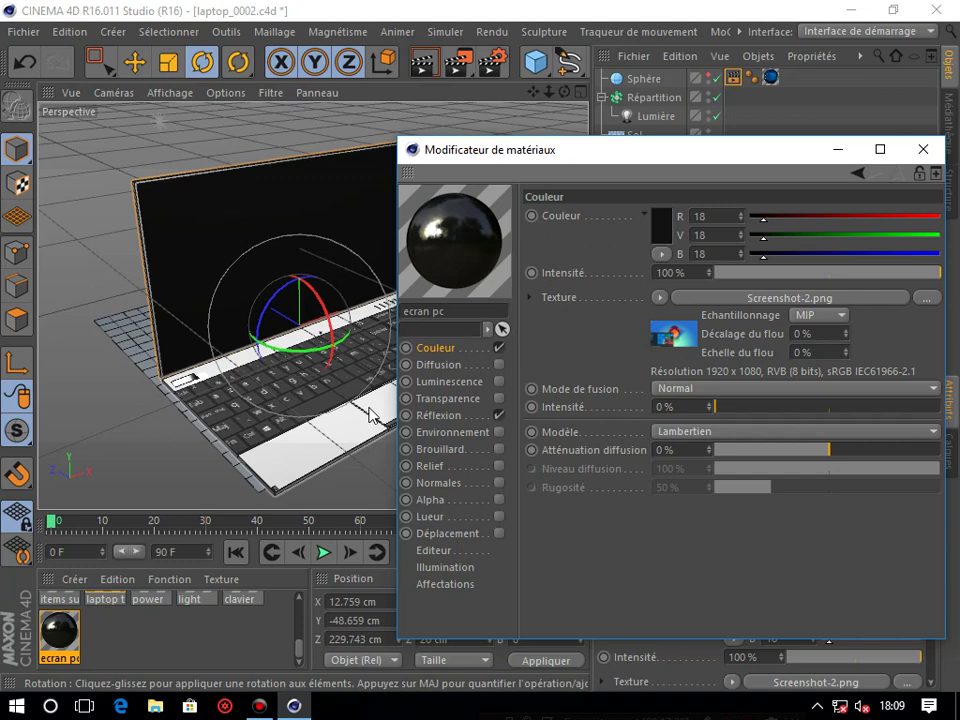
{"action": "left_click", "coordinate": [836, 149]}
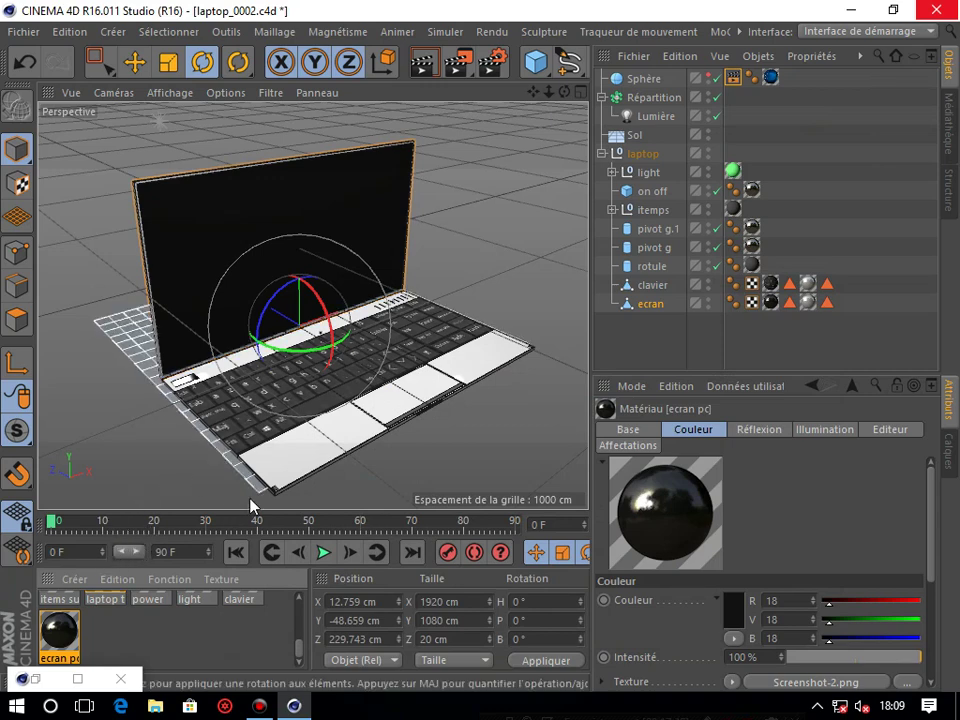
{"action": "double_click", "coordinate": [172, 551]}
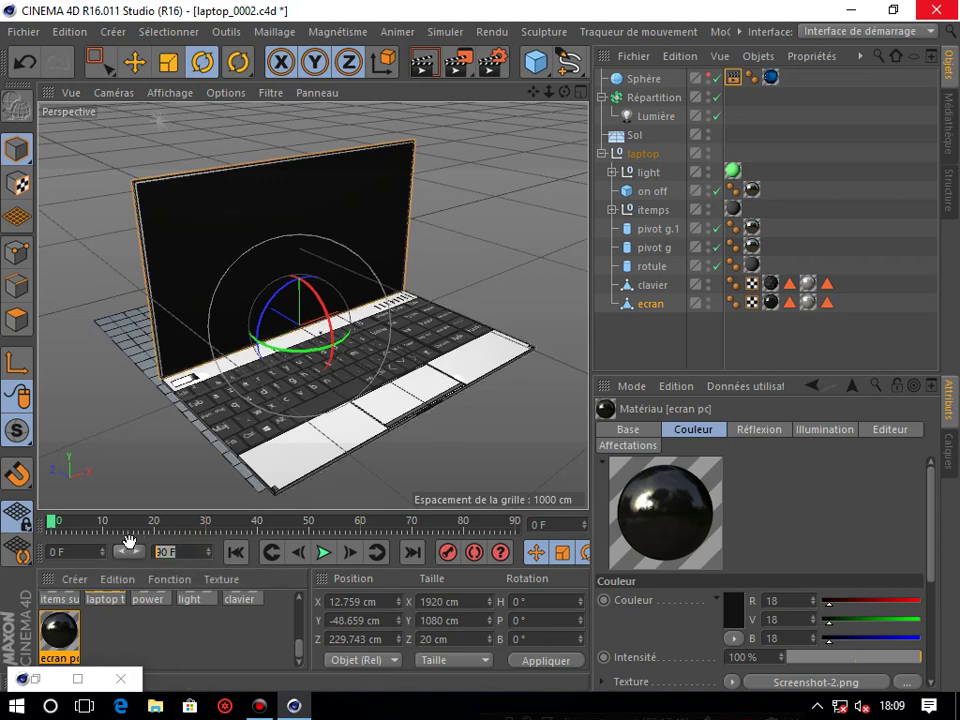
Step: Set the animation end frame to 120 and move the playhead to frame 40
{"action": "type", "text": "120"}
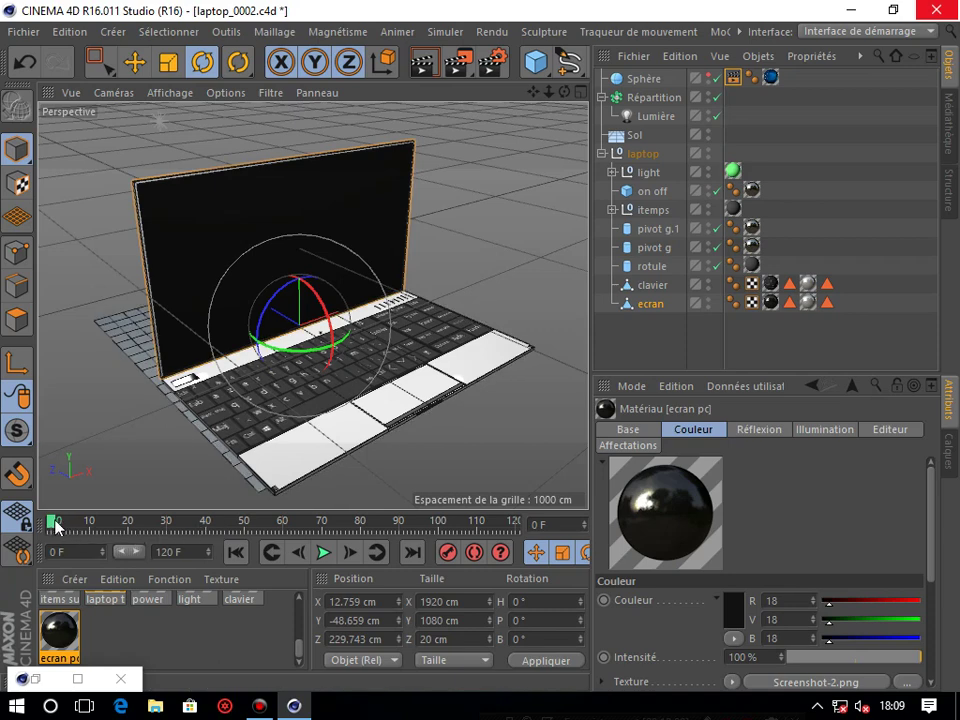
{"action": "left_click", "coordinate": [207, 524]}
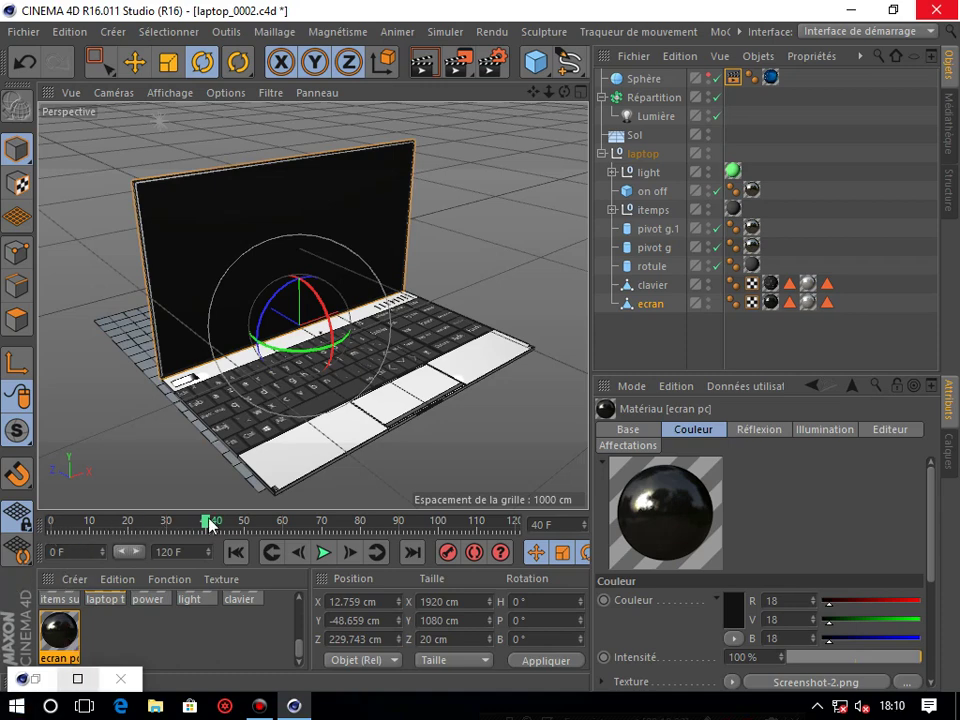
Step: Reopen ecran pc and keyframe its texture Intensité at 0% on frame 40
{"action": "double_click", "coordinate": [60, 636]}
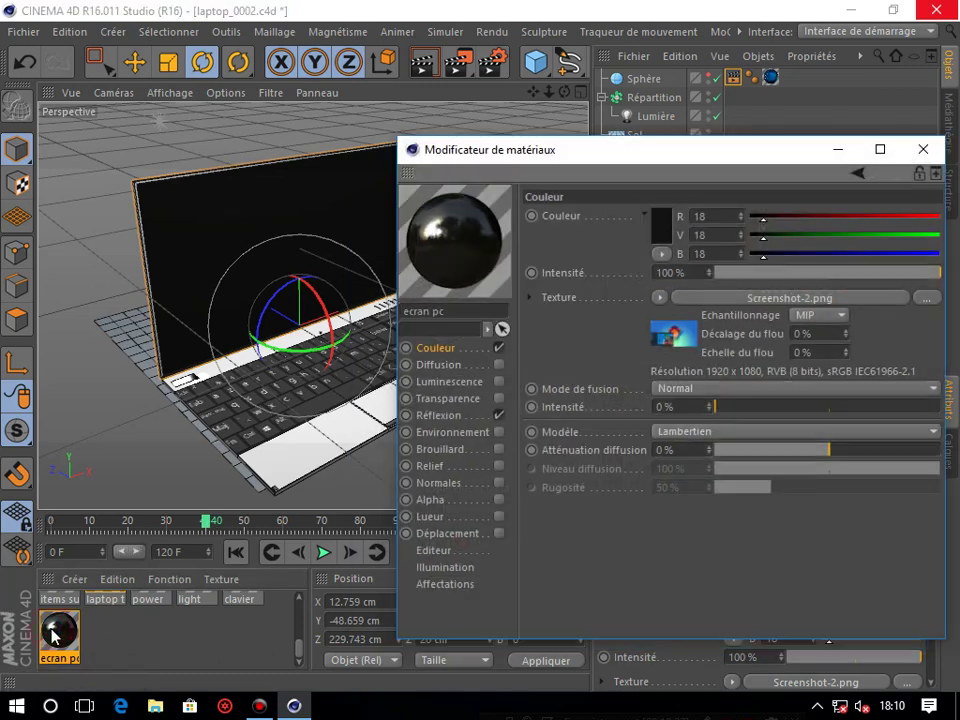
{"action": "left_click_drag", "start_coordinate": [735, 160], "coordinate": [713, 187]}
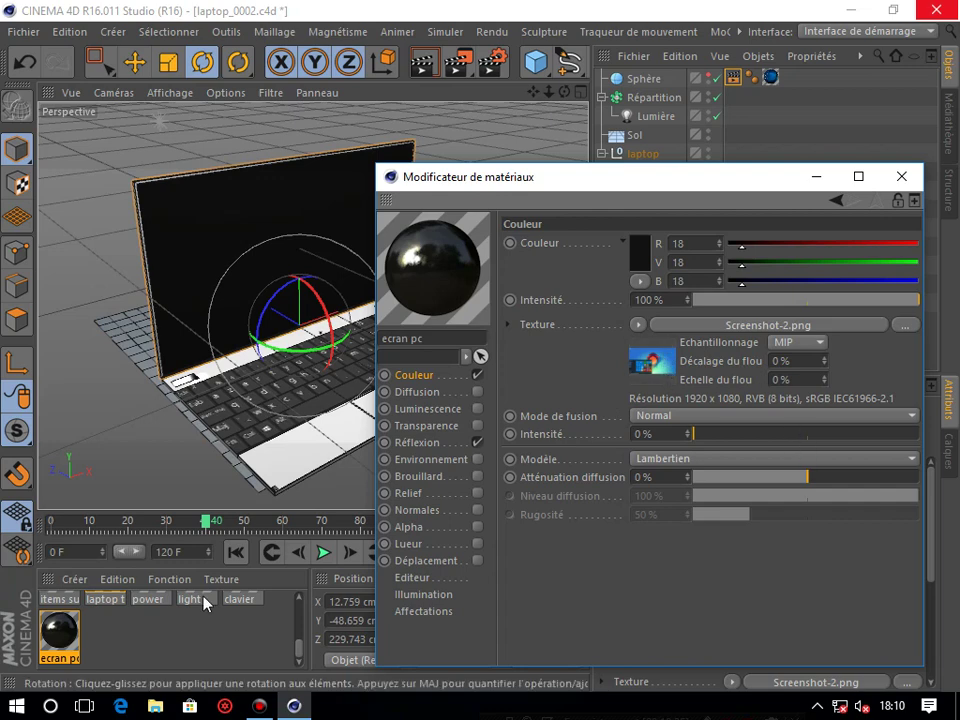
{"action": "mouse_move", "coordinate": [572, 188]}
{"action": "left_mouse_down"}
{"action": "mouse_move", "coordinate": [548, 374]}
{"action": "mouse_move", "coordinate": [617, 464]}
{"action": "mouse_move", "coordinate": [656, 458]}
{"action": "left_mouse_up"}
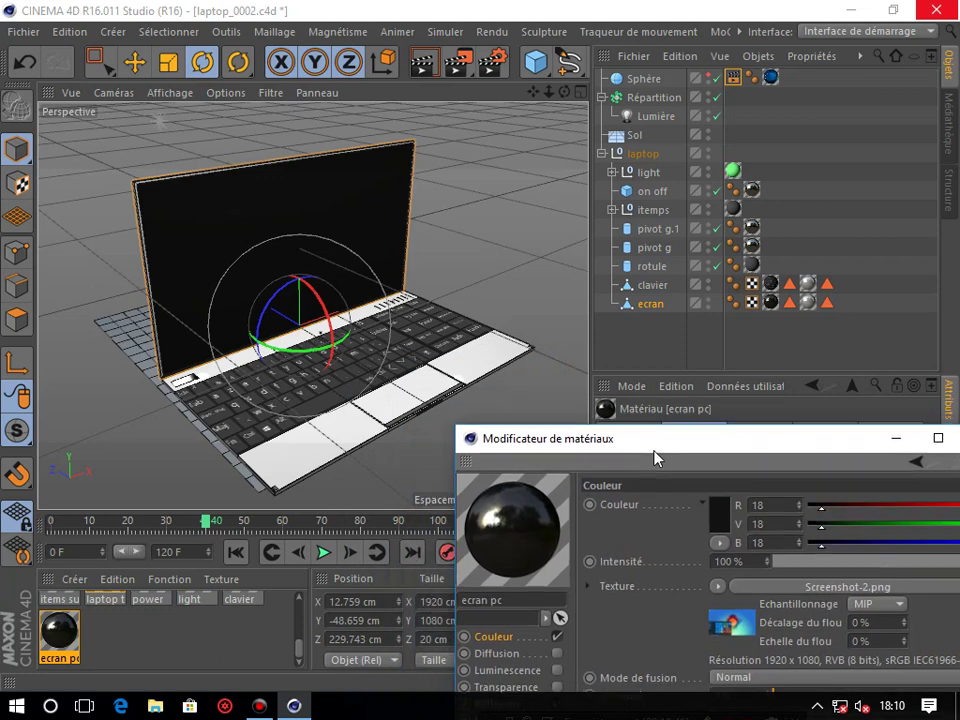
{"action": "left_click_drag", "start_coordinate": [656, 458], "coordinate": [542, 280]}
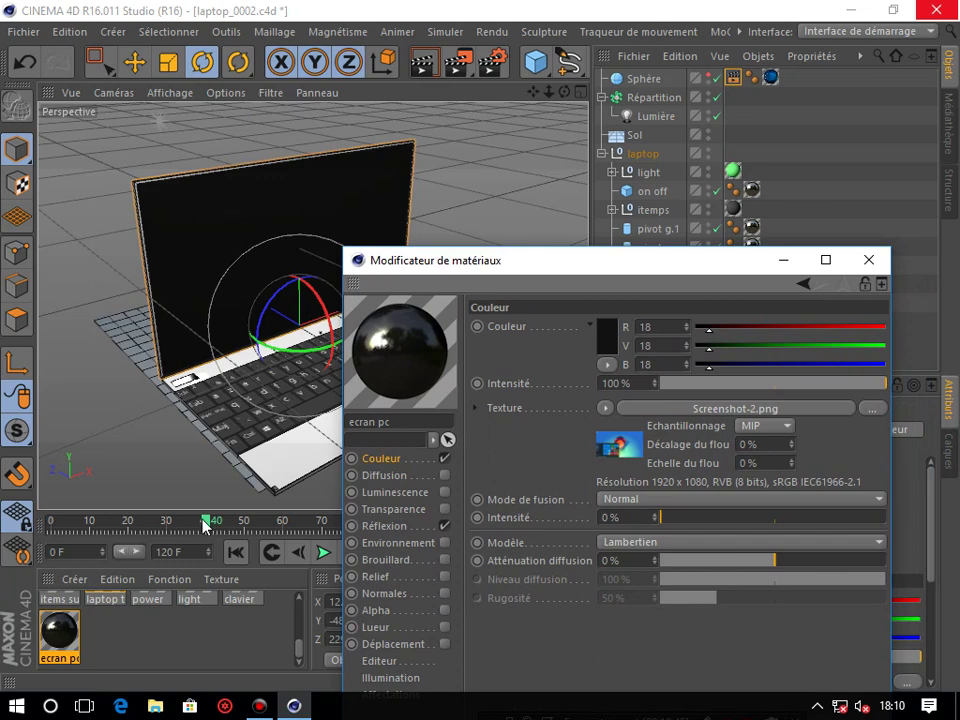
{"action": "left_click_drag", "start_coordinate": [524, 266], "coordinate": [501, 269]}
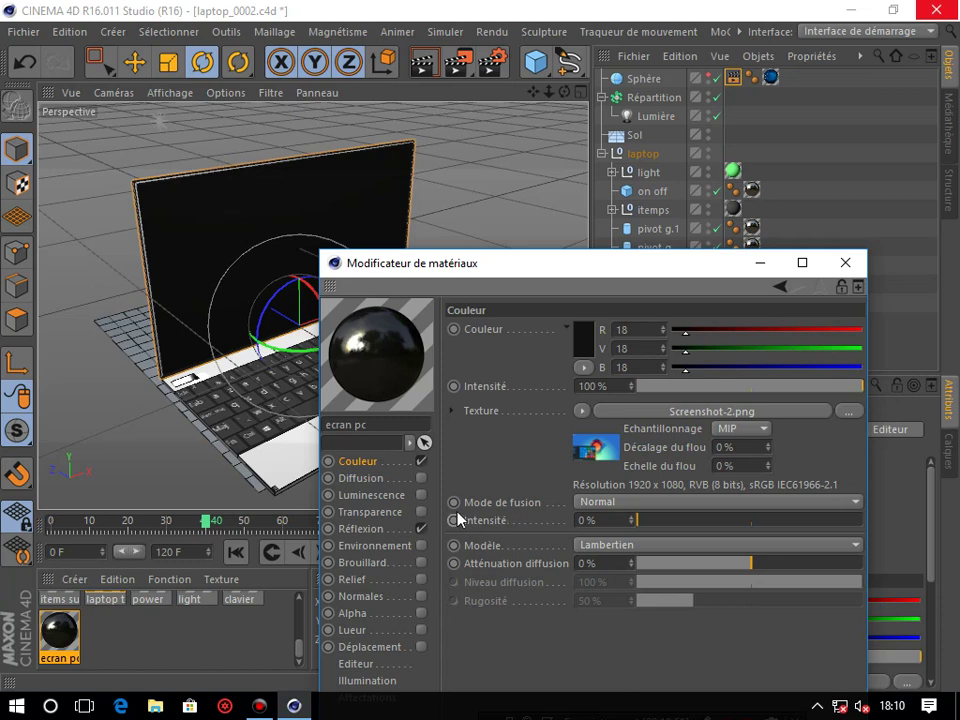
{"action": "right_click", "coordinate": [487, 518]}
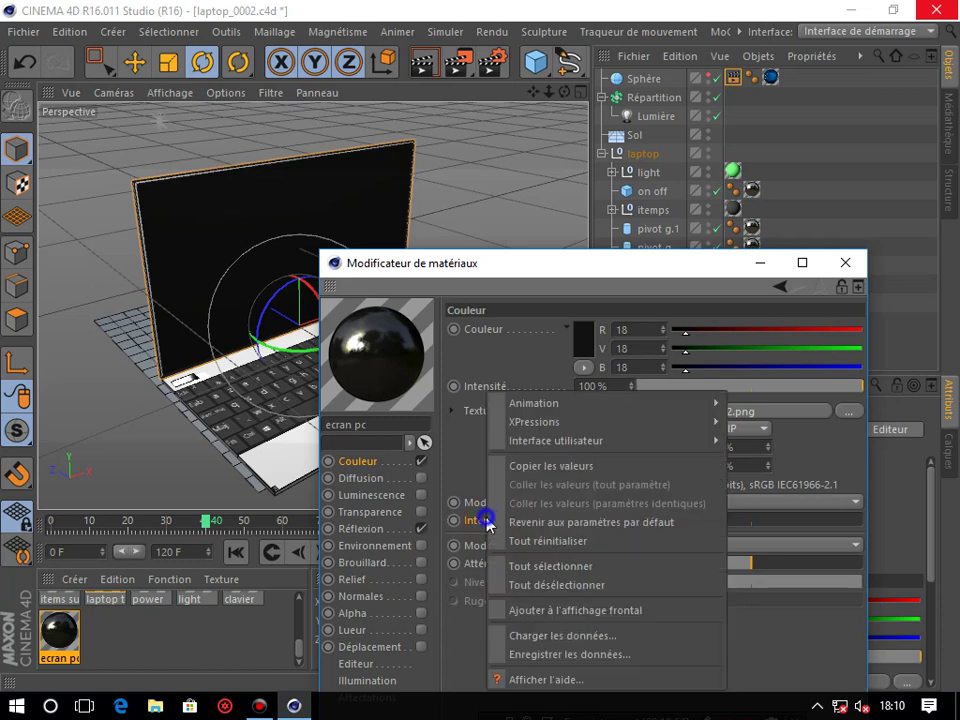
{"action": "mouse_move", "coordinate": [560, 403]}
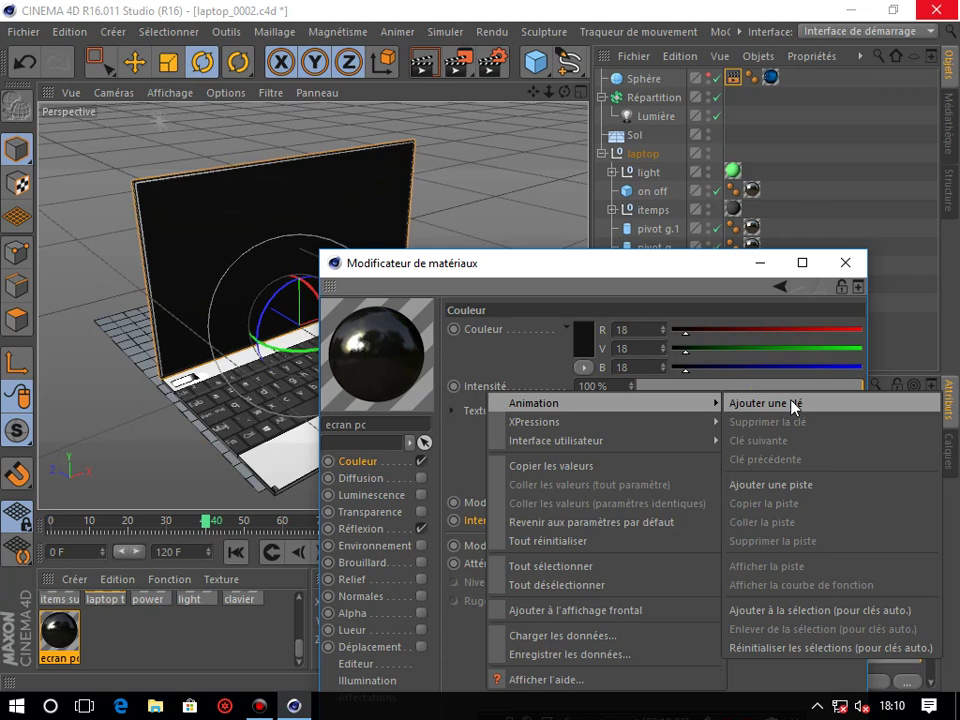
{"action": "left_click", "coordinate": [794, 406]}
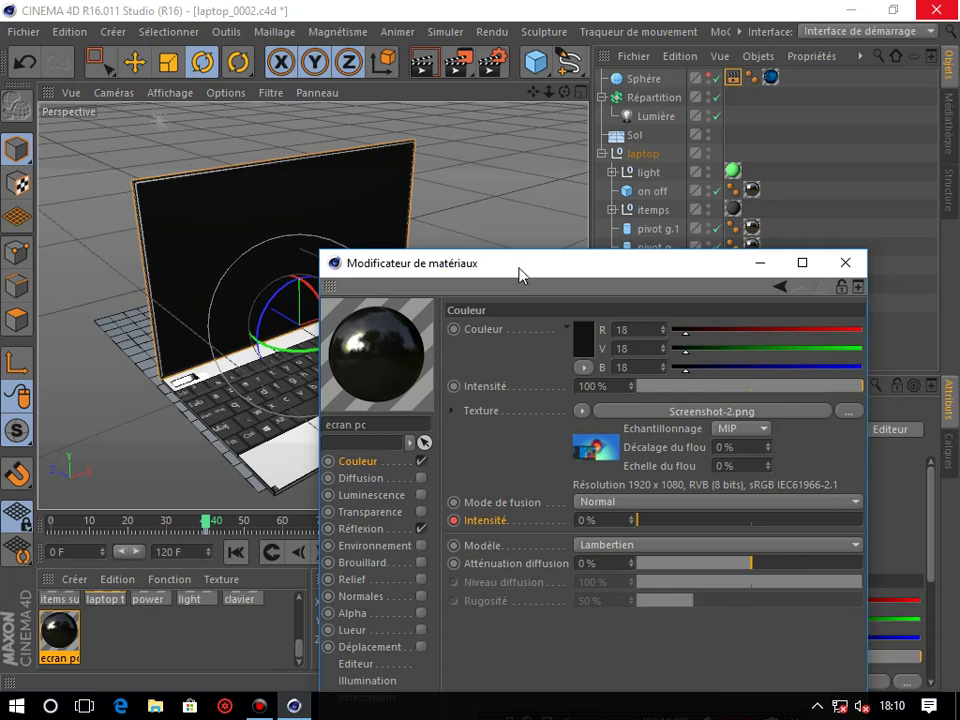
{"action": "mouse_move", "coordinate": [519, 275]}
{"action": "left_mouse_down"}
{"action": "mouse_move", "coordinate": [506, 425]}
{"action": "mouse_move", "coordinate": [465, 579]}
{"action": "mouse_move", "coordinate": [508, 339]}
{"action": "mouse_move", "coordinate": [509, 251]}
{"action": "left_mouse_up"}
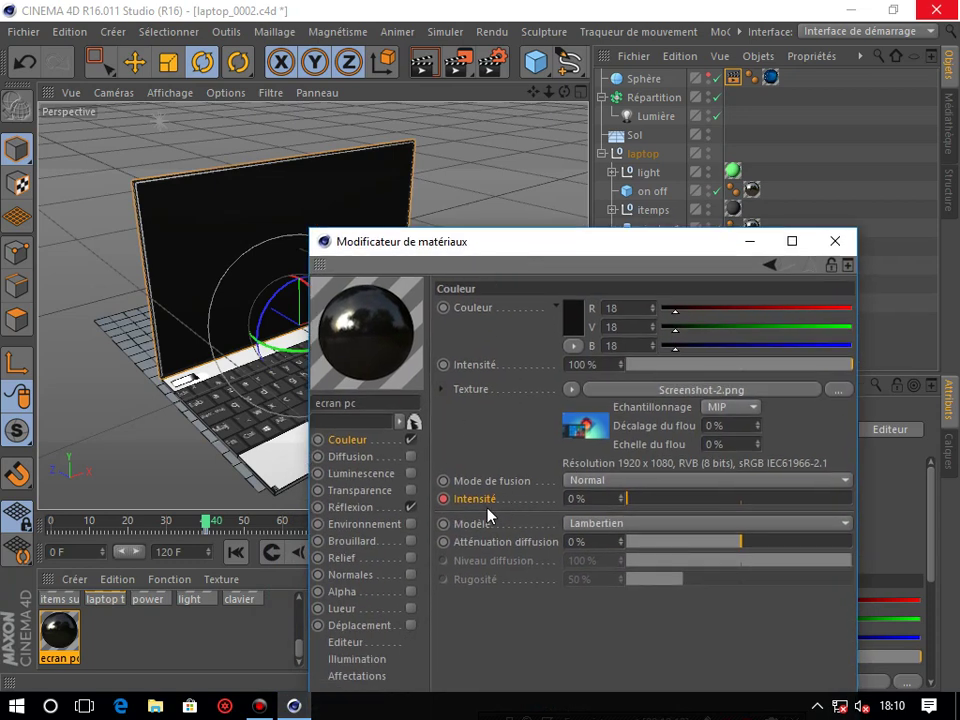
{"action": "left_click_drag", "start_coordinate": [556, 245], "coordinate": [356, 614]}
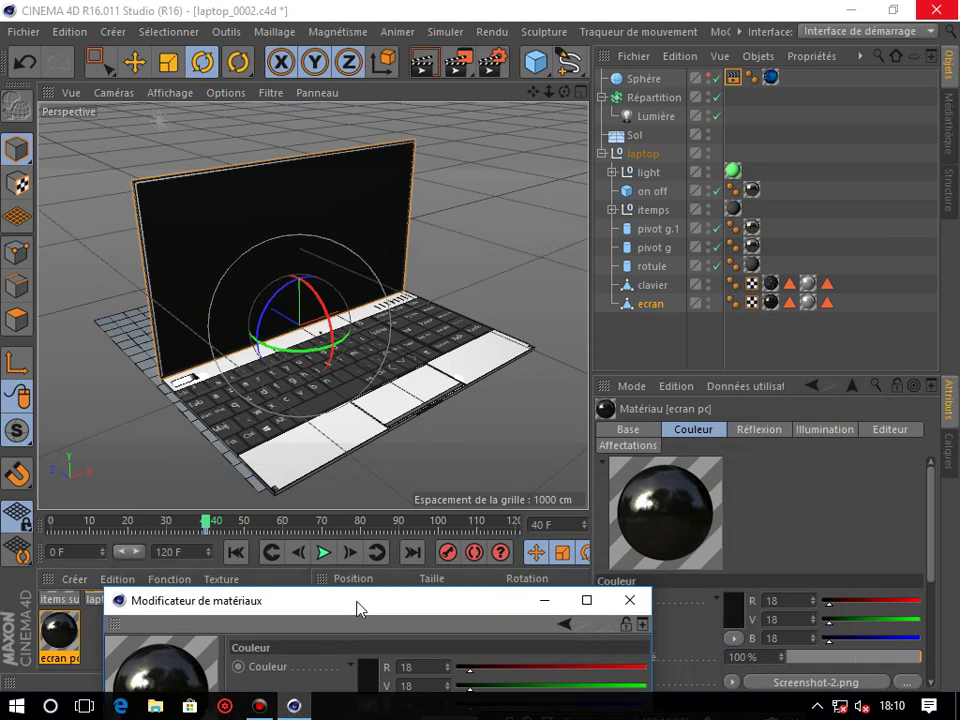
Step: At frame 81, raise the texture Intensité to 100% and add a keyframe
{"action": "left_click_drag", "start_coordinate": [210, 523], "coordinate": [366, 590]}
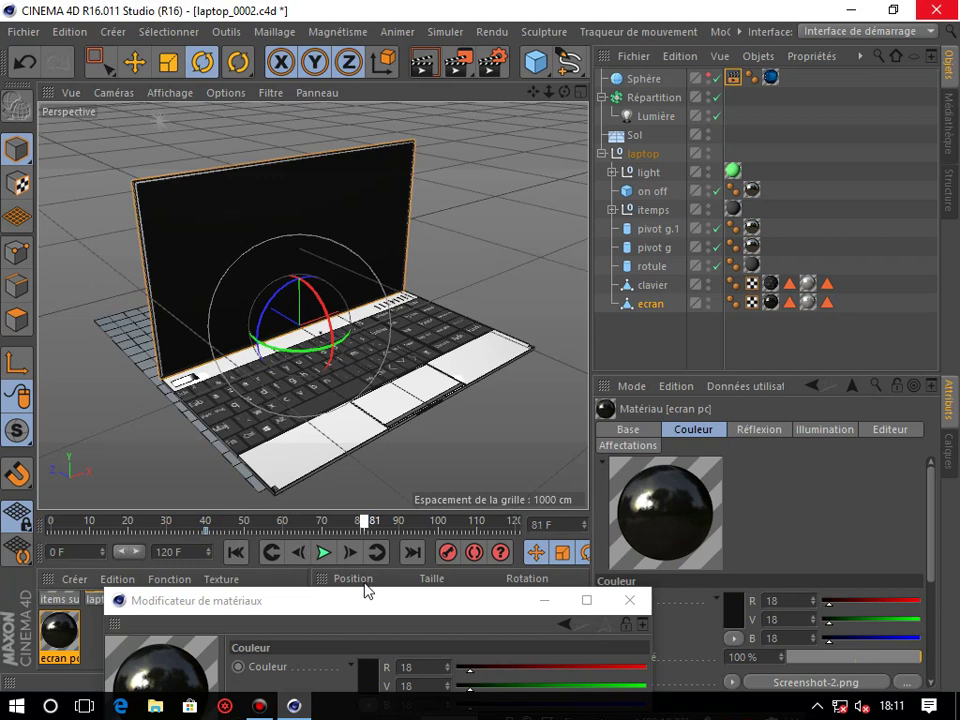
{"action": "mouse_move", "coordinate": [364, 590]}
{"action": "left_mouse_down"}
{"action": "mouse_move", "coordinate": [591, 401]}
{"action": "mouse_move", "coordinate": [668, 191]}
{"action": "left_mouse_up"}
{"action": "left_click_drag", "start_coordinate": [738, 444], "coordinate": [955, 440]}
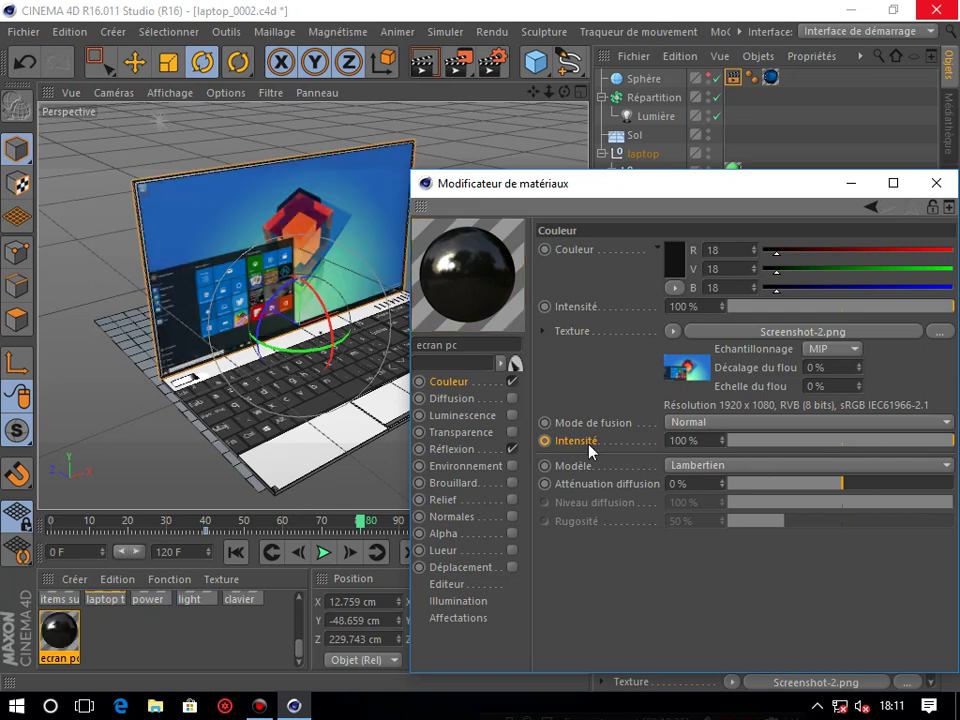
{"action": "right_click", "coordinate": [589, 446]}
{"action": "left_click", "coordinate": [561, 405]}
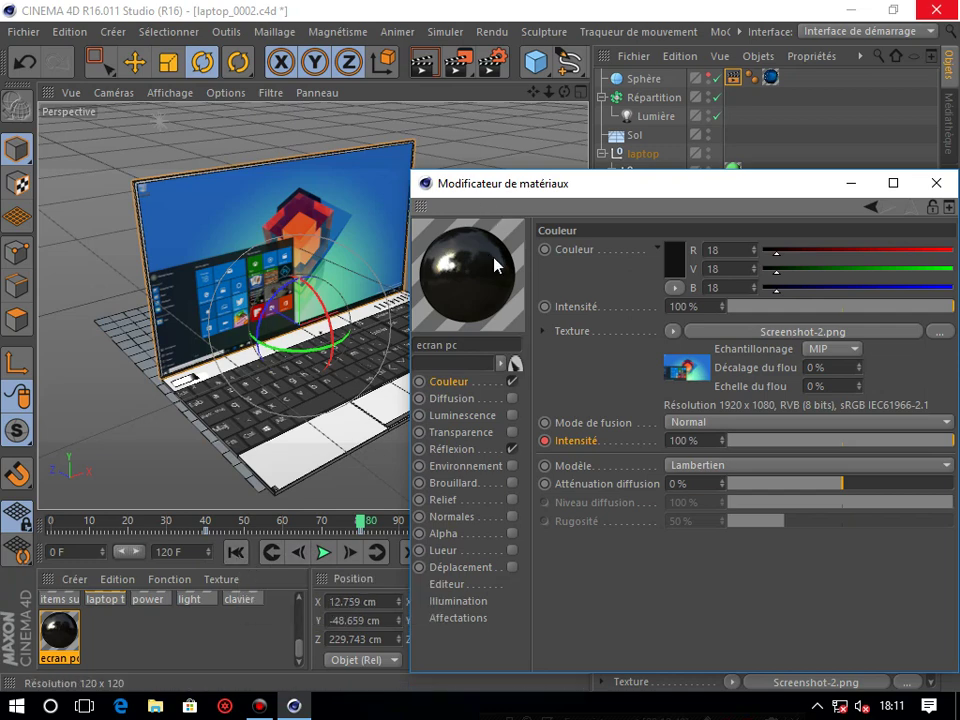
Step: Play the animation from the start to check the screen fade-in, then return to frame 0
{"action": "left_click", "coordinate": [233, 553]}
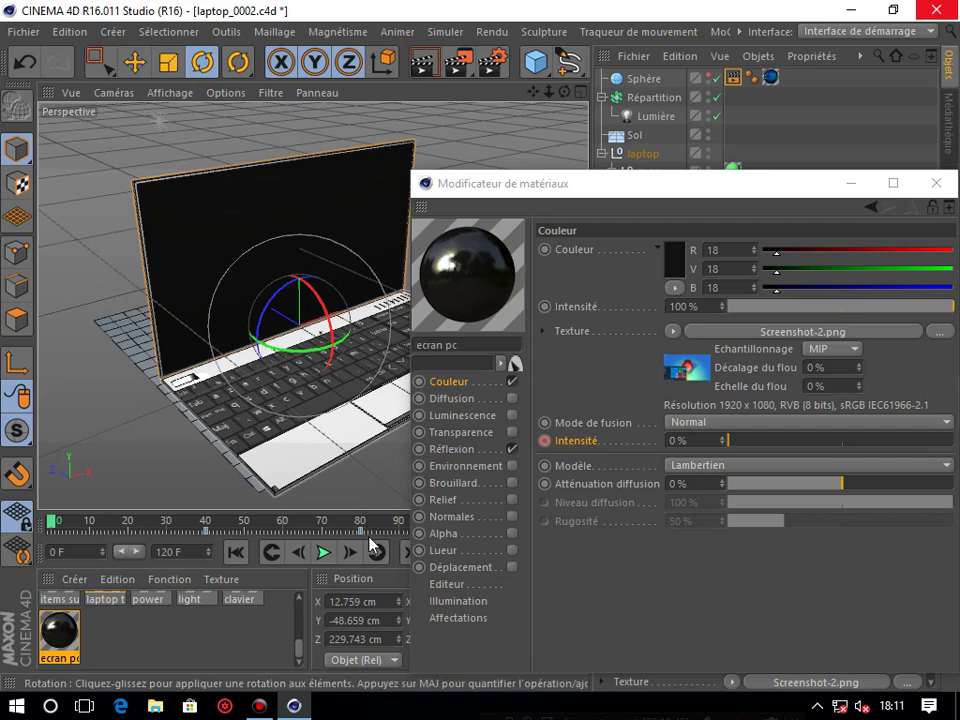
{"action": "left_click", "coordinate": [324, 554]}
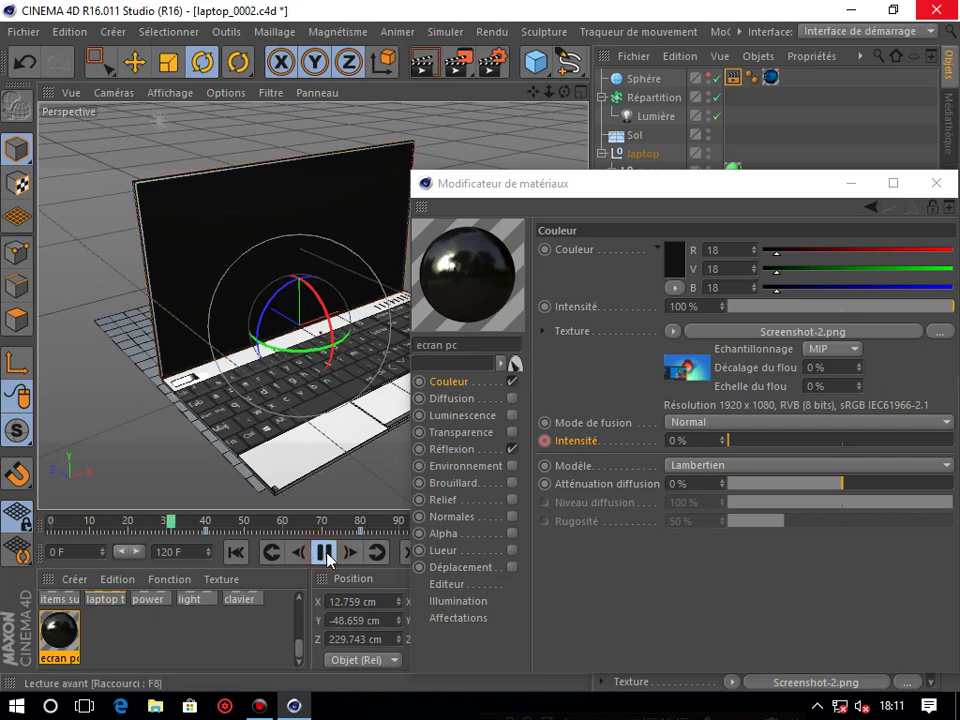
{"action": "left_click", "coordinate": [327, 554]}
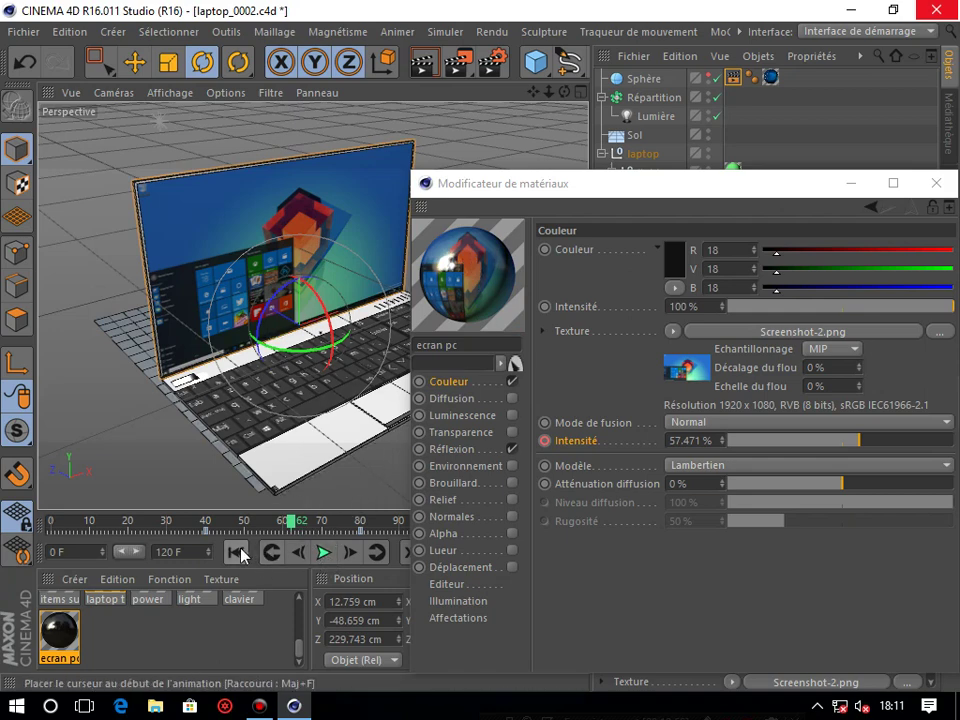
{"action": "mouse_move", "coordinate": [290, 521]}
{"action": "left_mouse_down"}
{"action": "mouse_move", "coordinate": [206, 525]}
{"action": "mouse_move", "coordinate": [237, 538]}
{"action": "left_mouse_up"}
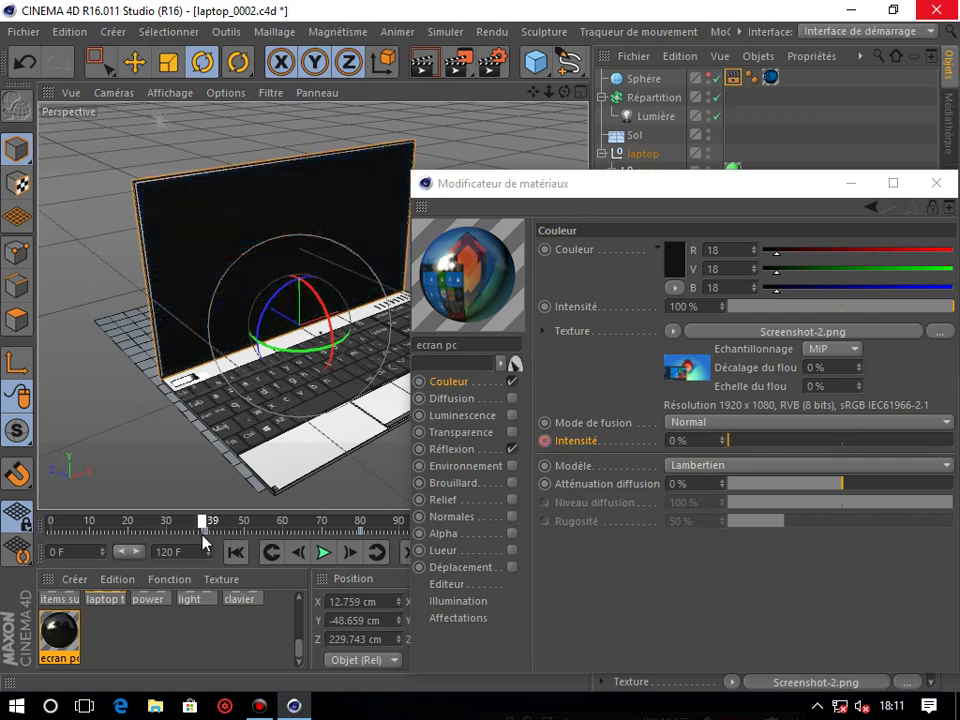
{"action": "left_click_drag", "start_coordinate": [203, 535], "coordinate": [5, 548]}
{"action": "left_click_drag", "start_coordinate": [588, 196], "coordinate": [403, 203]}
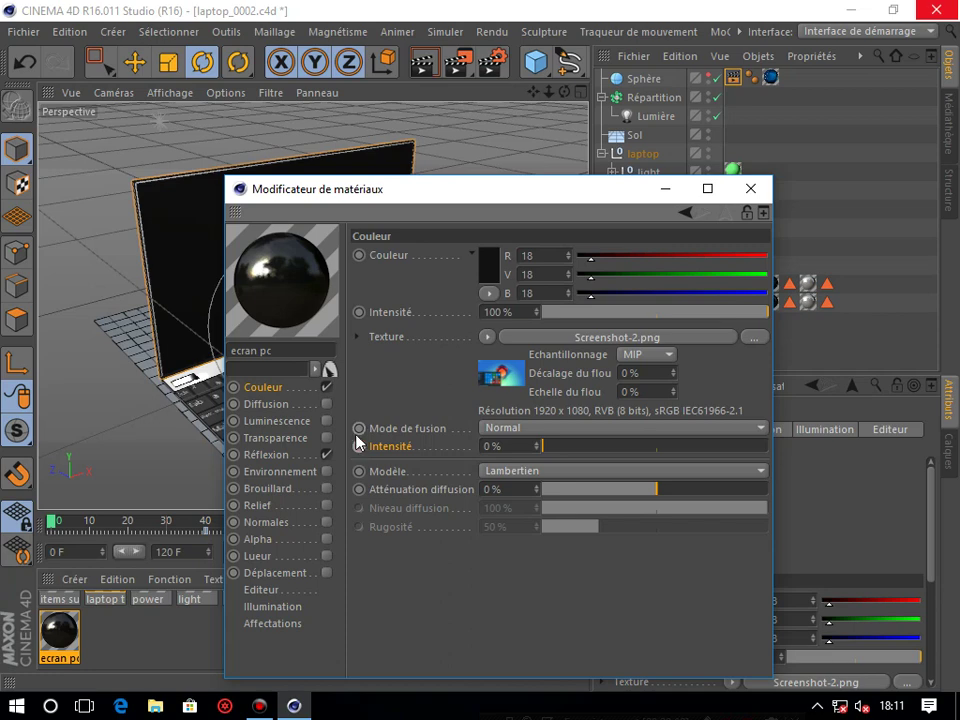
Step: Close the material editor, fold the lid flat on the keyboard, and key it at frame 0
{"action": "left_click", "coordinate": [750, 188]}
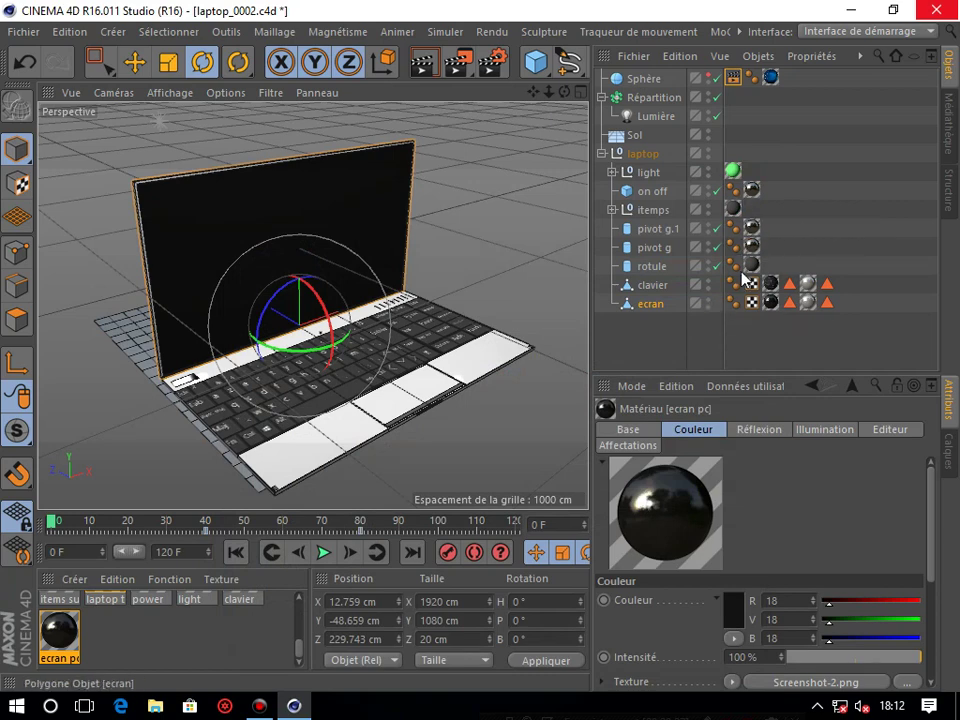
{"action": "left_click_drag", "start_coordinate": [325, 307], "coordinate": [358, 422]}
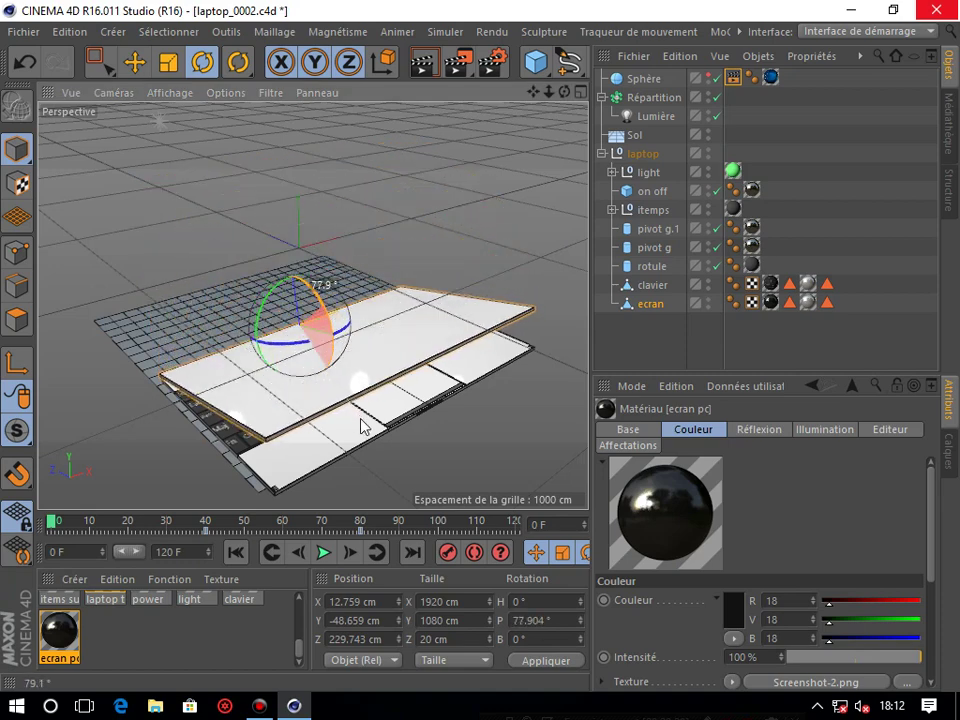
{"action": "left_click_drag", "start_coordinate": [358, 422], "coordinate": [365, 440]}
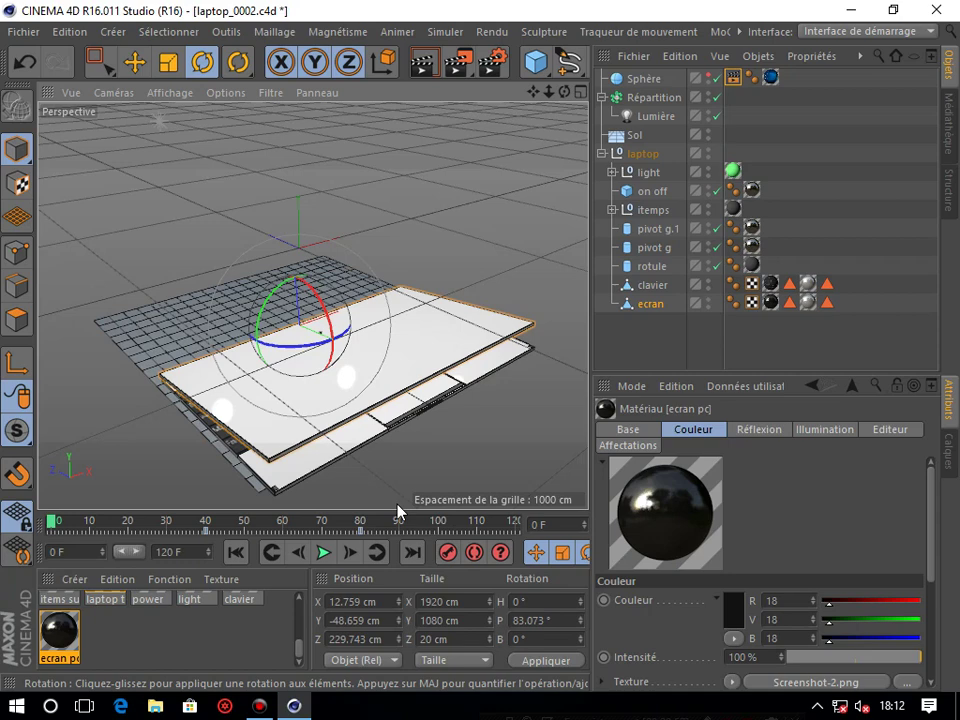
{"action": "left_click", "coordinate": [448, 556]}
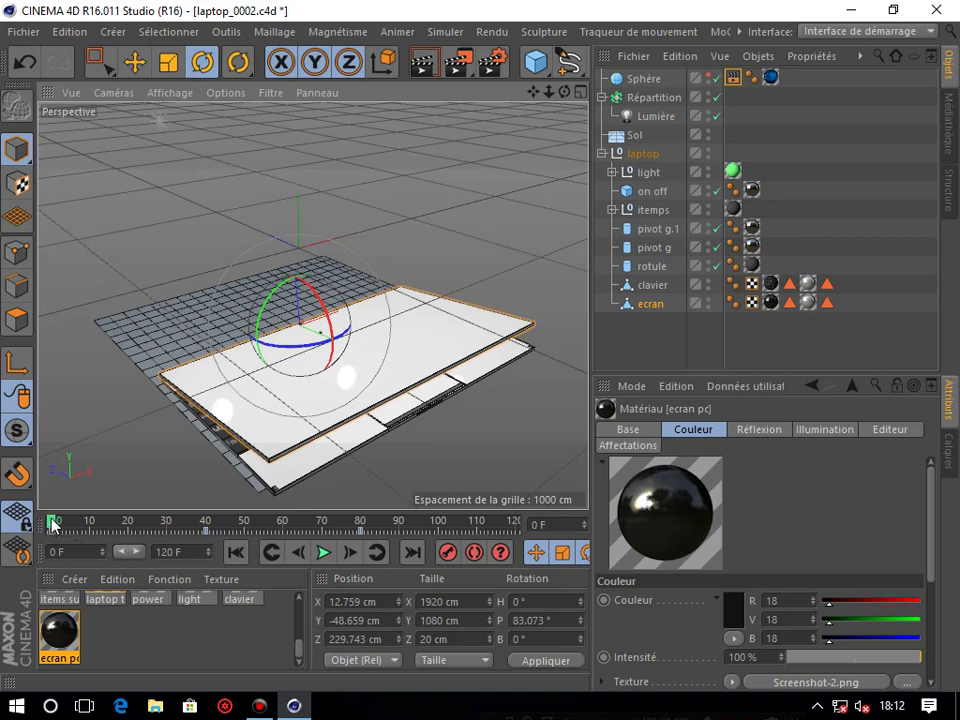
Step: At frame 40, swing the lid open and record a second keyframe
{"action": "left_click_drag", "start_coordinate": [53, 522], "coordinate": [207, 543]}
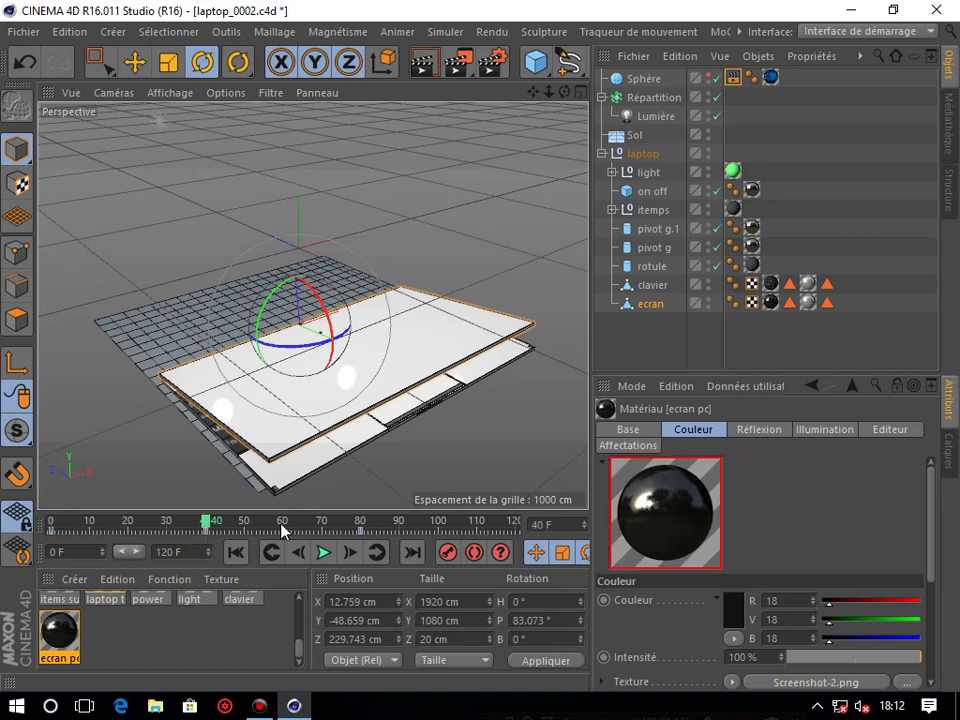
{"action": "left_click_drag", "start_coordinate": [325, 316], "coordinate": [258, 249]}
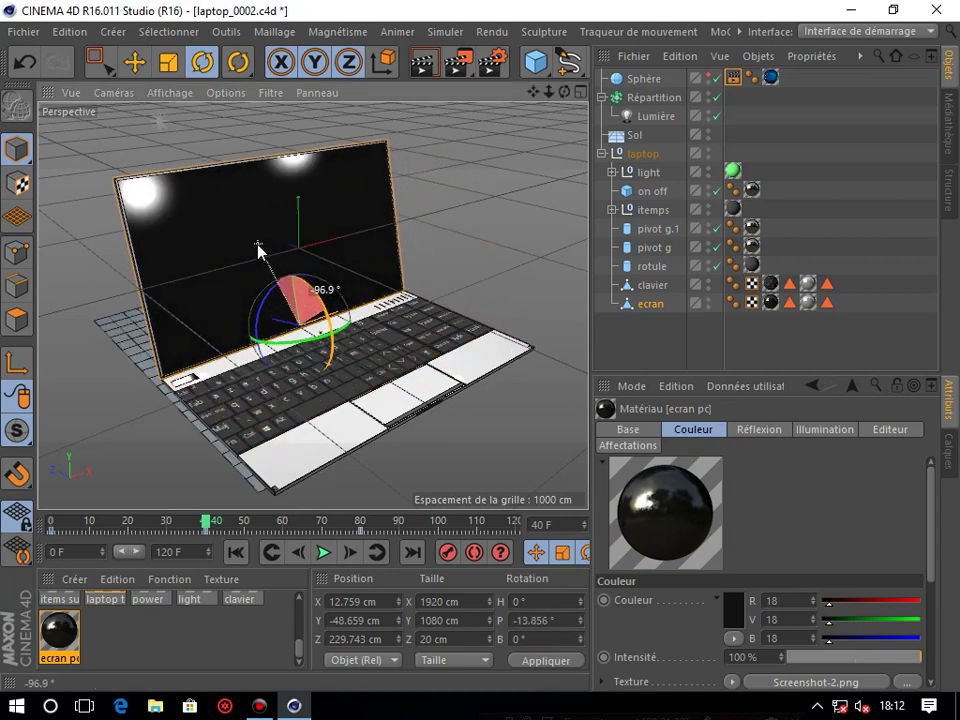
{"action": "left_click", "coordinate": [447, 553]}
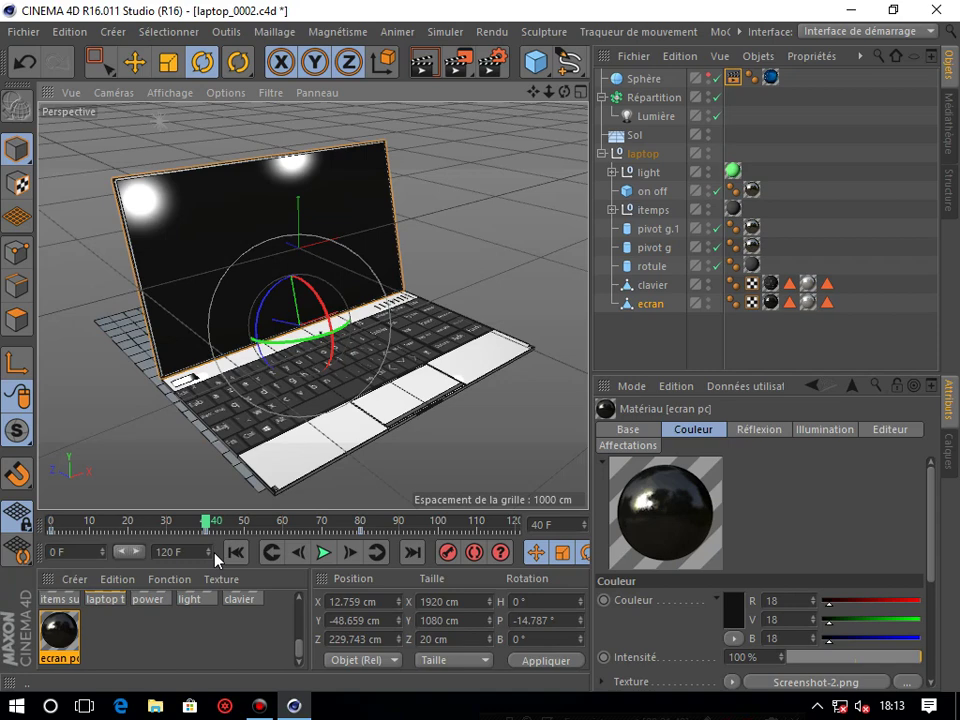
Step: Rewind to the start and play the lid-opening animation
{"action": "left_click", "coordinate": [232, 553]}
{"action": "left_click", "coordinate": [660, 347]}
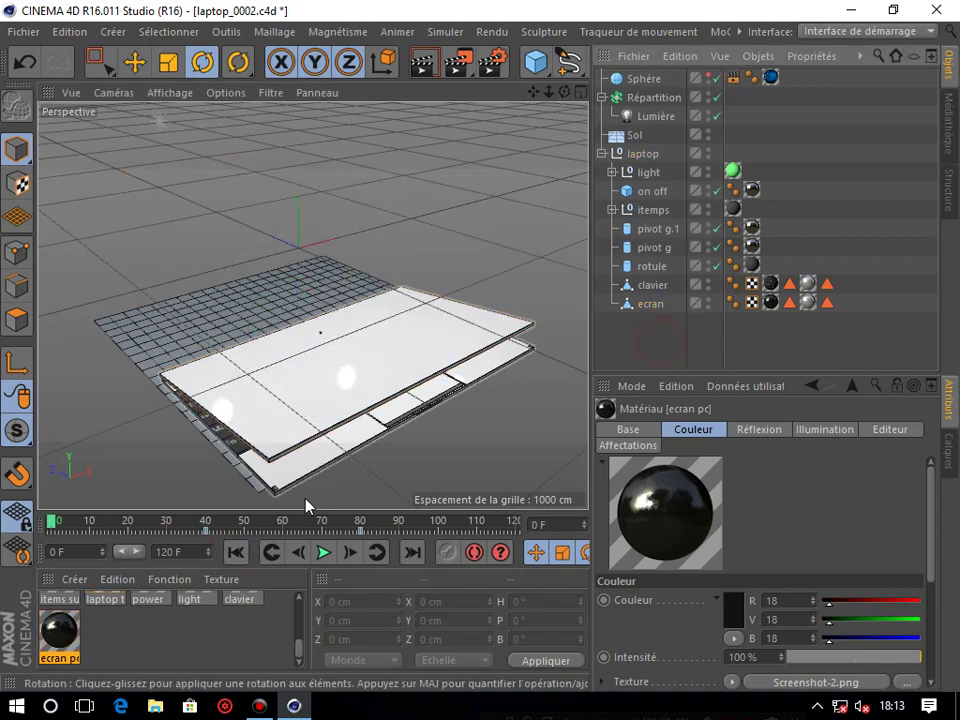
{"action": "left_click", "coordinate": [322, 556]}
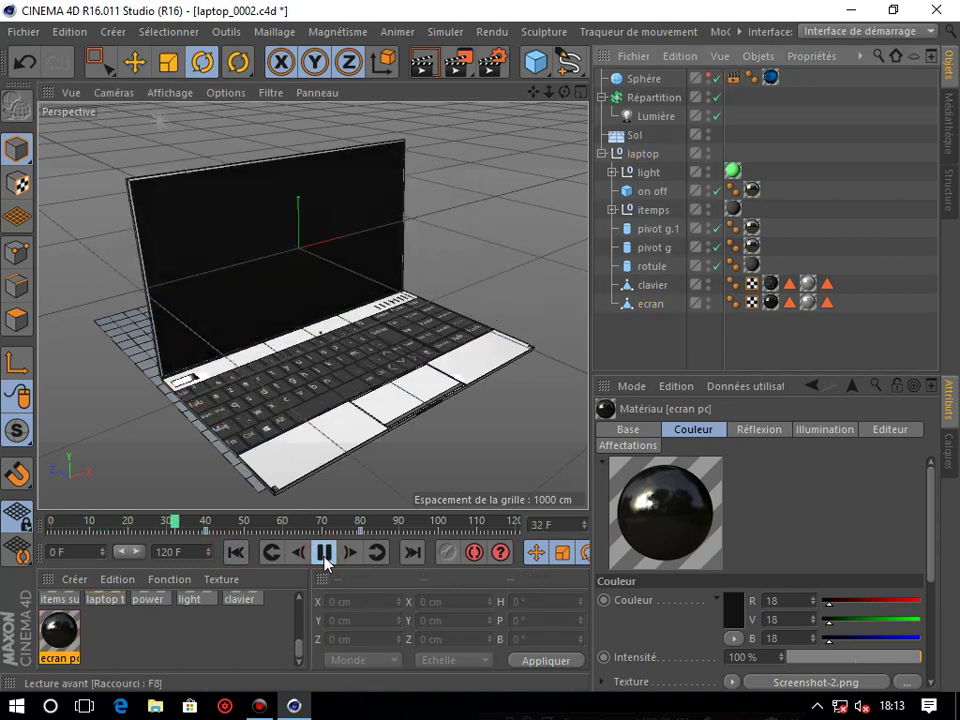
{"action": "left_click", "coordinate": [324, 555]}
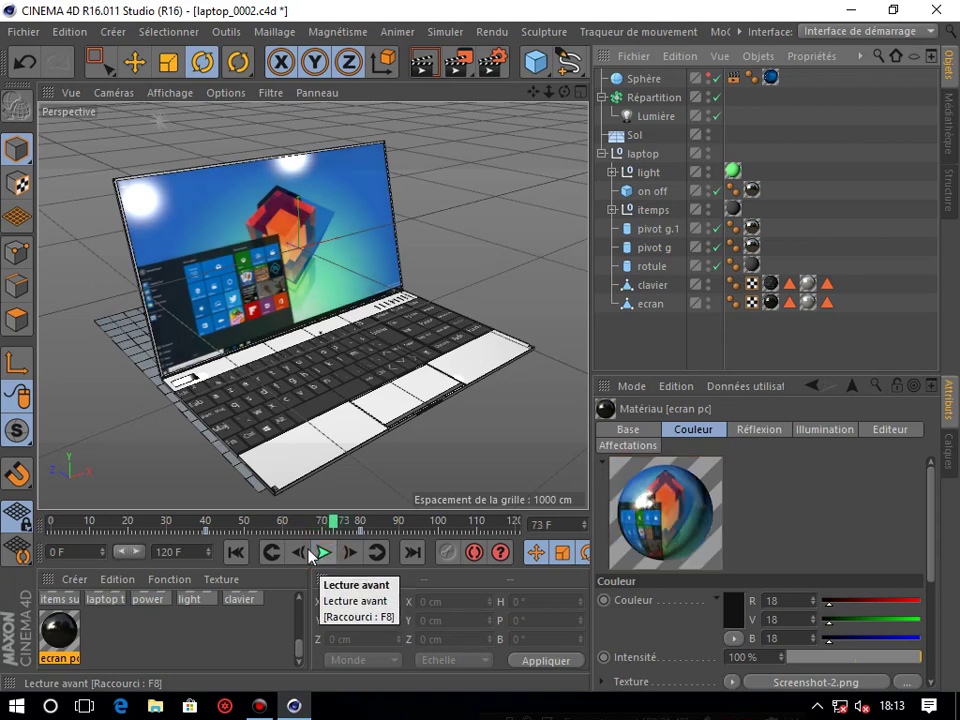
Step: At frame 40, tilt the ecran screen object to a 4.669° P rotation
{"action": "left_click", "coordinate": [210, 521]}
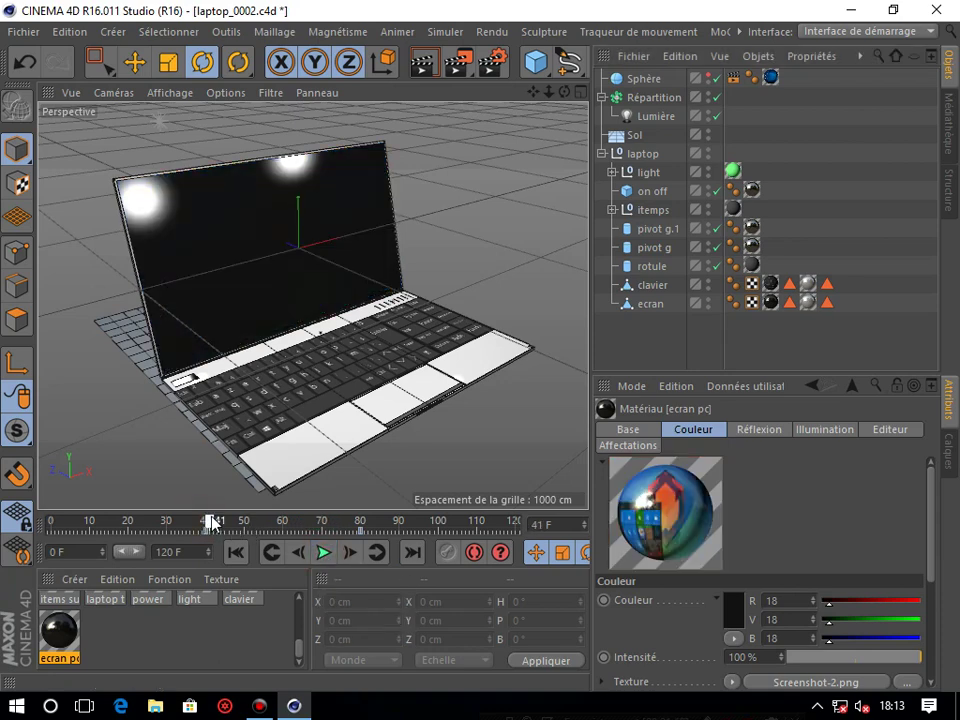
{"action": "left_click_drag", "start_coordinate": [210, 521], "coordinate": [205, 521]}
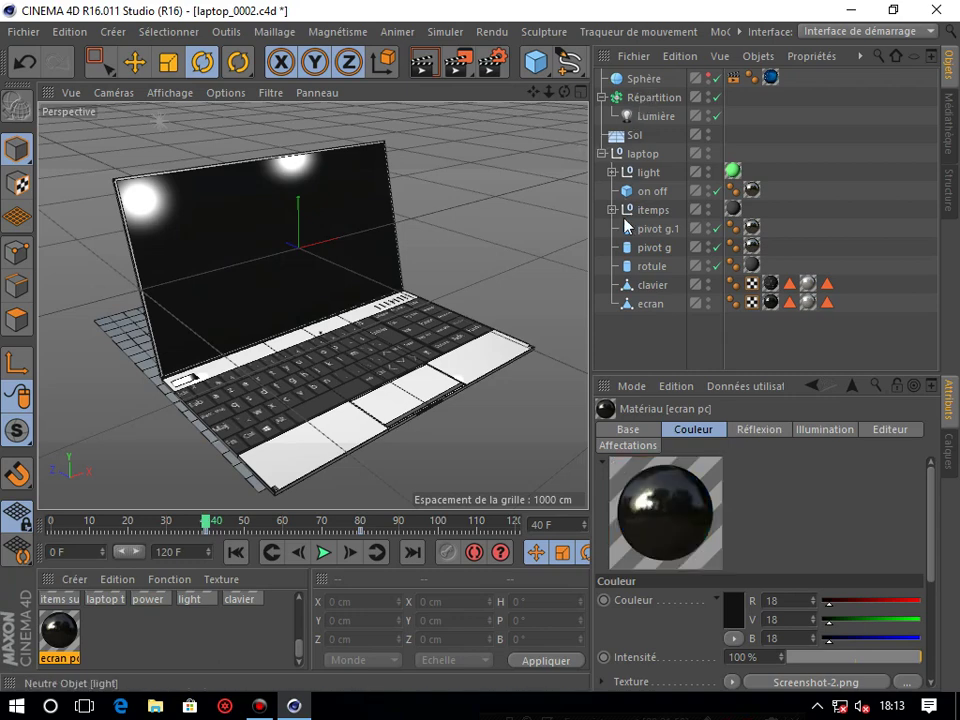
{"action": "left_click", "coordinate": [645, 304]}
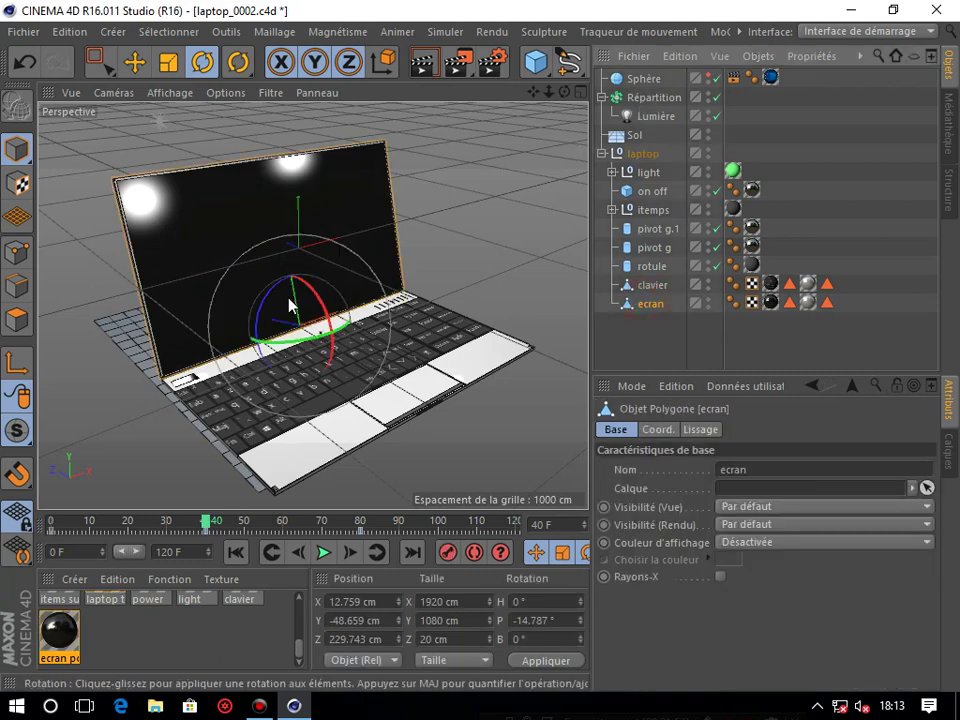
{"action": "left_click_drag", "start_coordinate": [287, 306], "coordinate": [333, 335]}
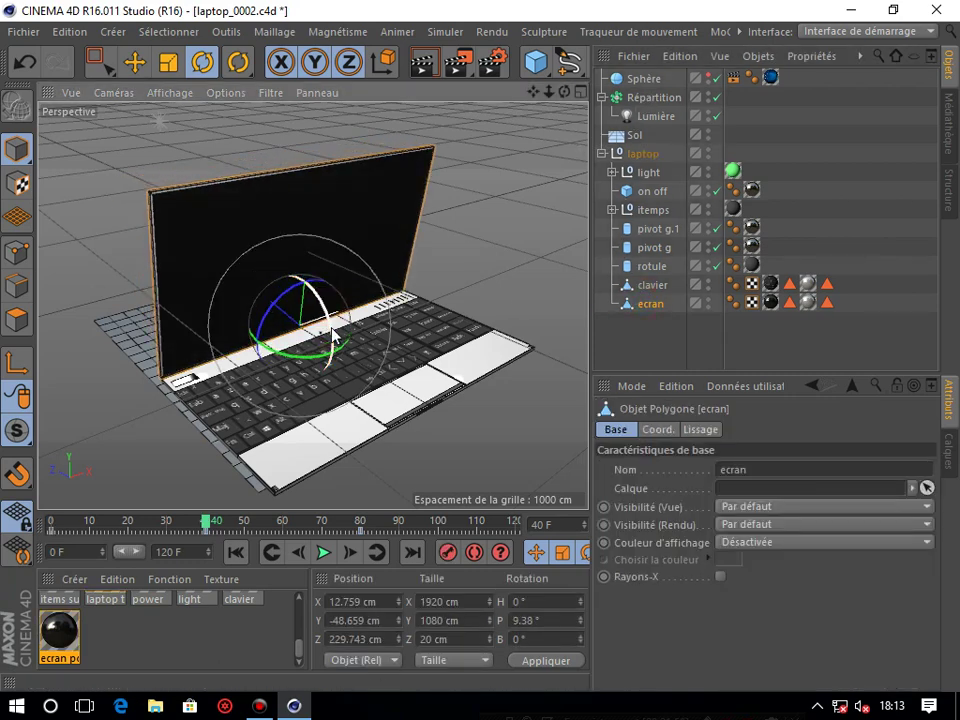
{"action": "left_click_drag", "start_coordinate": [333, 336], "coordinate": [332, 334]}
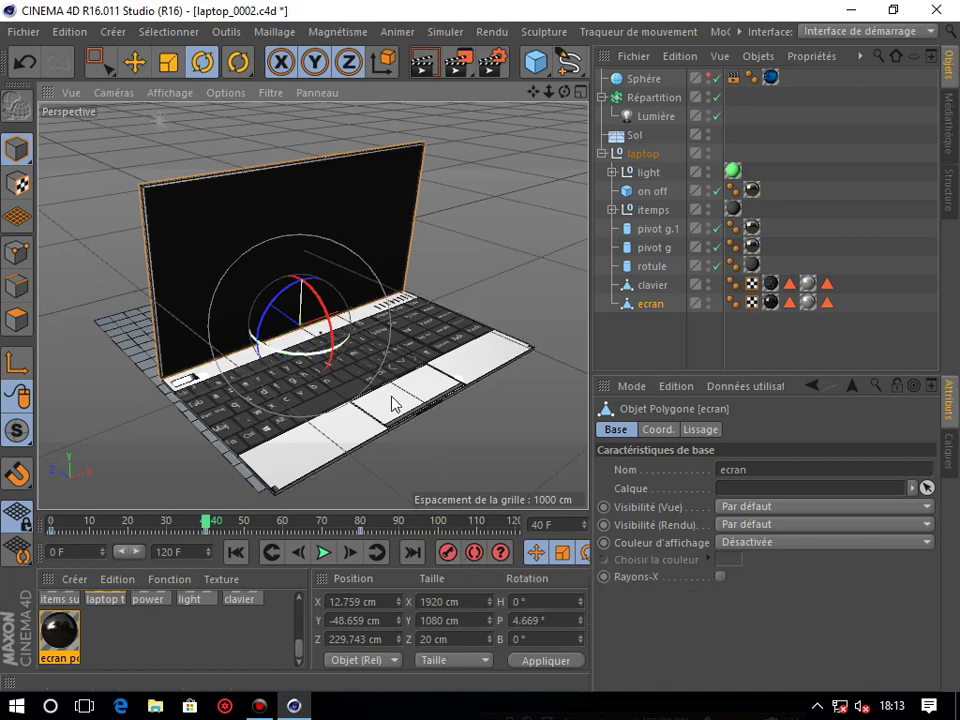
Step: Replay the animation to about frame 76 and preview-render that frame
{"action": "left_click", "coordinate": [235, 552]}
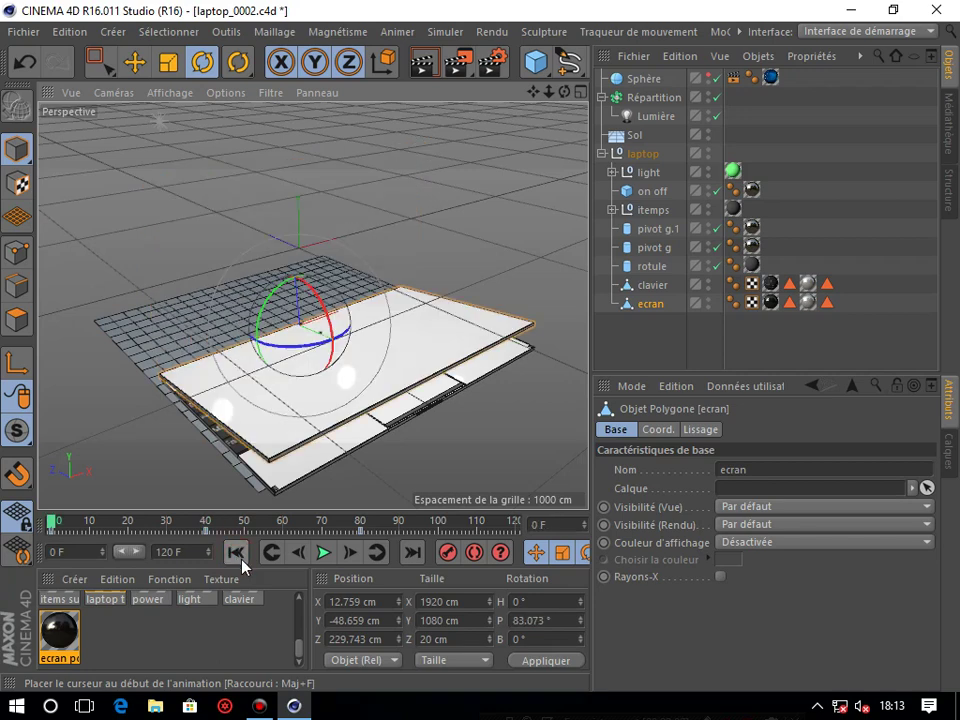
{"action": "left_click", "coordinate": [326, 558]}
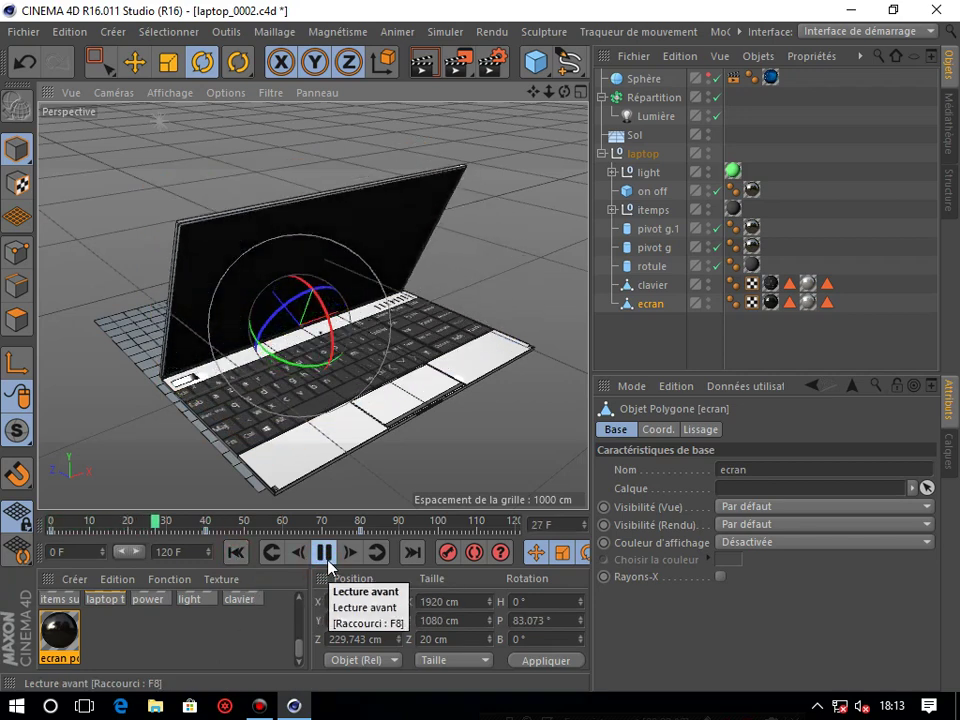
{"action": "left_click", "coordinate": [326, 556]}
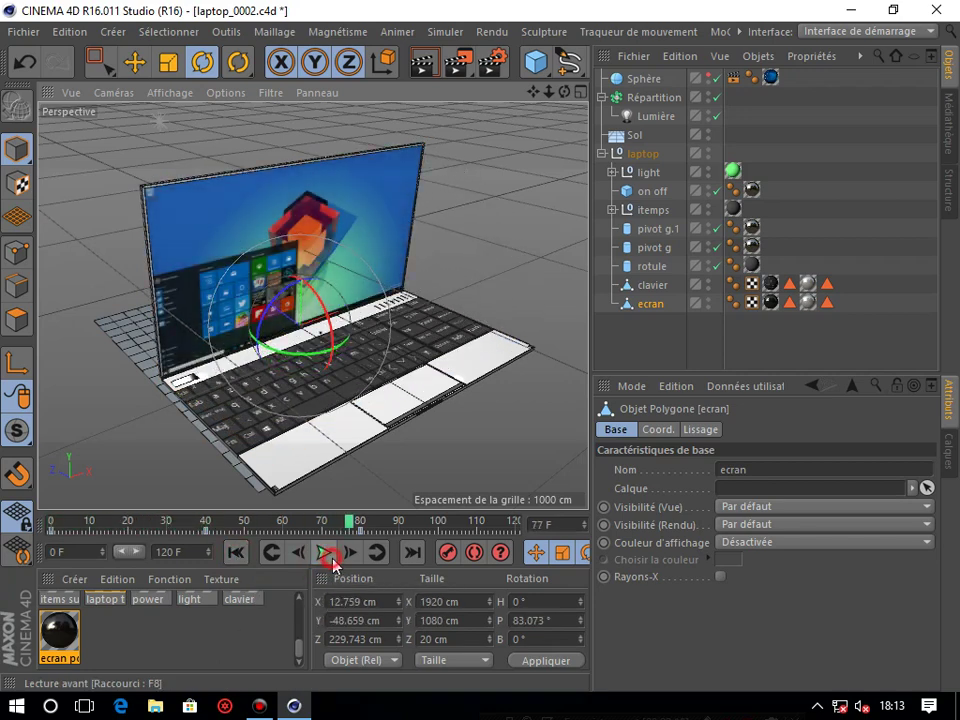
{"action": "mouse_move", "coordinate": [352, 524]}
{"action": "left_mouse_down"}
{"action": "mouse_move", "coordinate": [57, 523]}
{"action": "mouse_move", "coordinate": [347, 522]}
{"action": "left_mouse_up"}
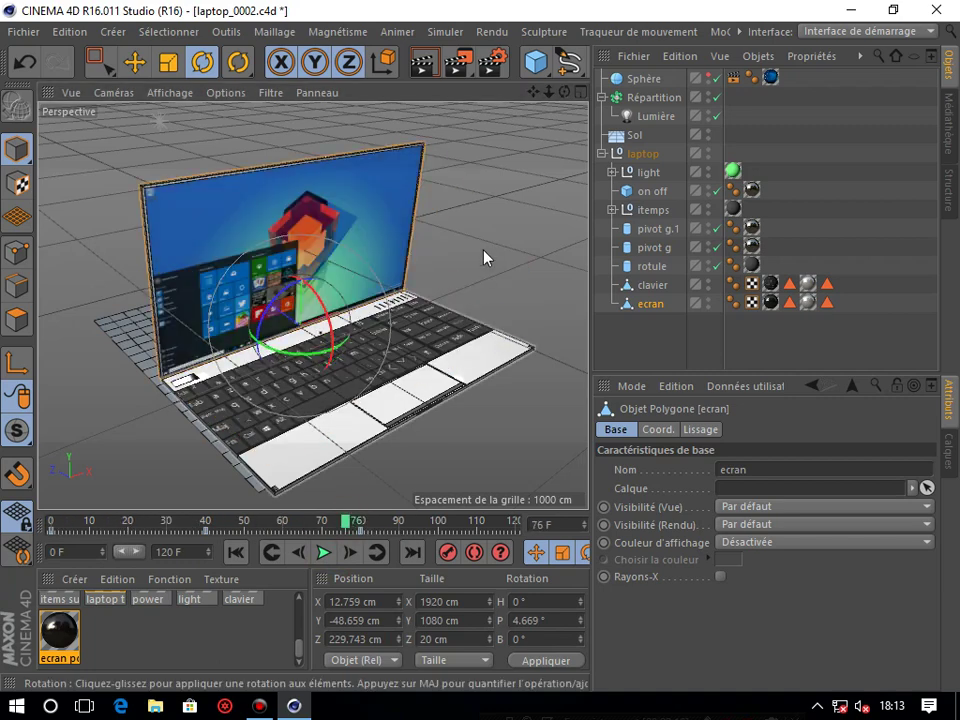
{"action": "left_click", "coordinate": [424, 66]}
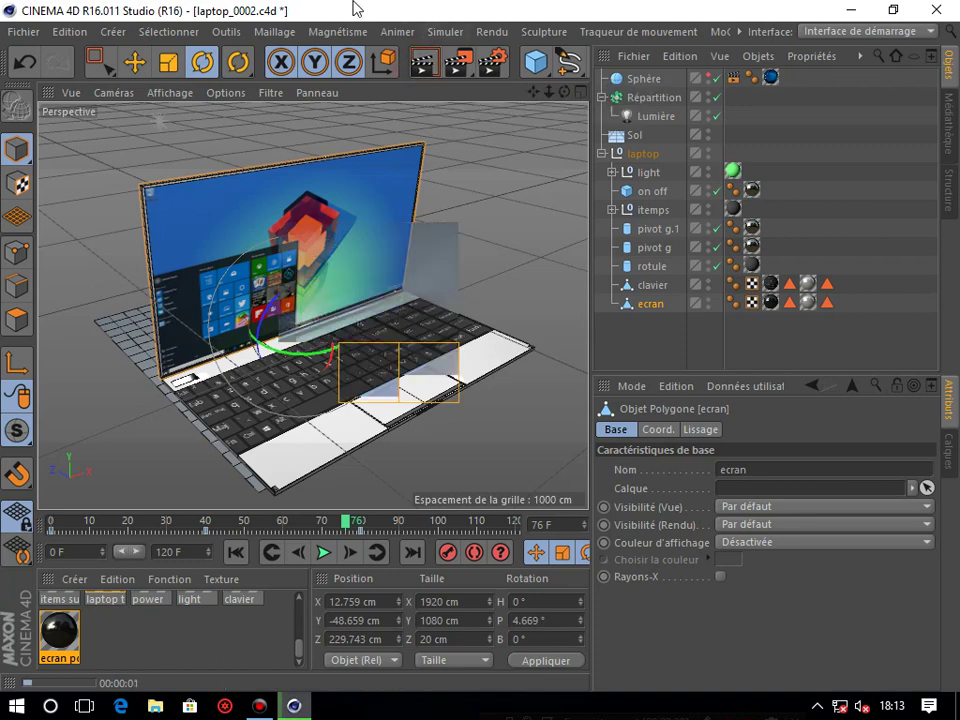
{"action": "left_click", "coordinate": [731, 170]}
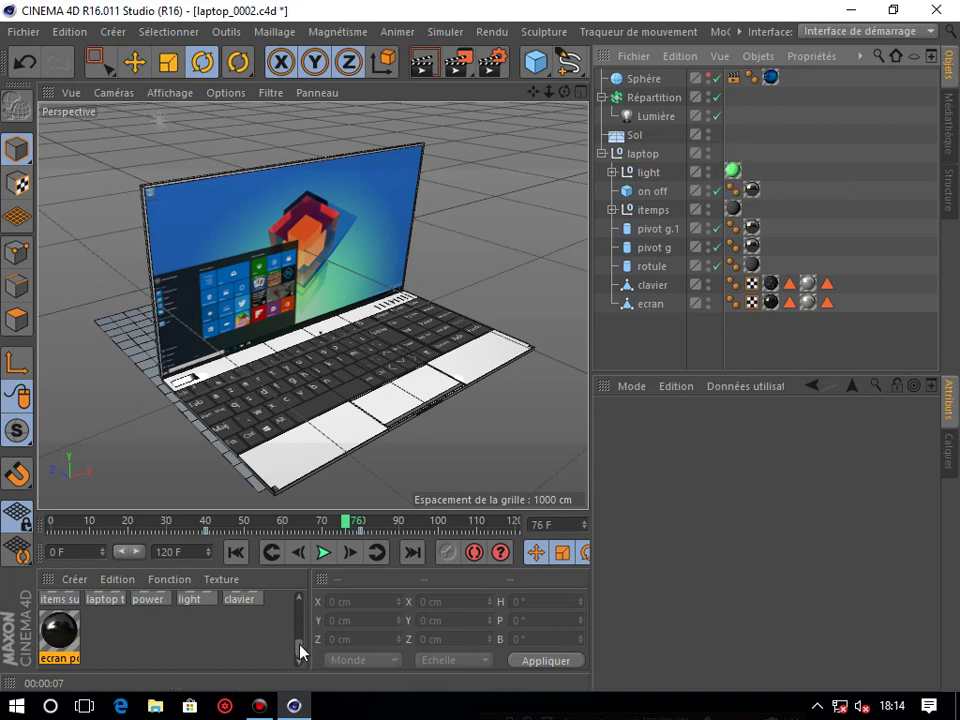
Step: Keyframe the light material's colour intensity at 21% on frame 30
{"action": "left_click_drag", "start_coordinate": [301, 651], "coordinate": [302, 622]}
{"action": "left_click", "coordinate": [200, 642]}
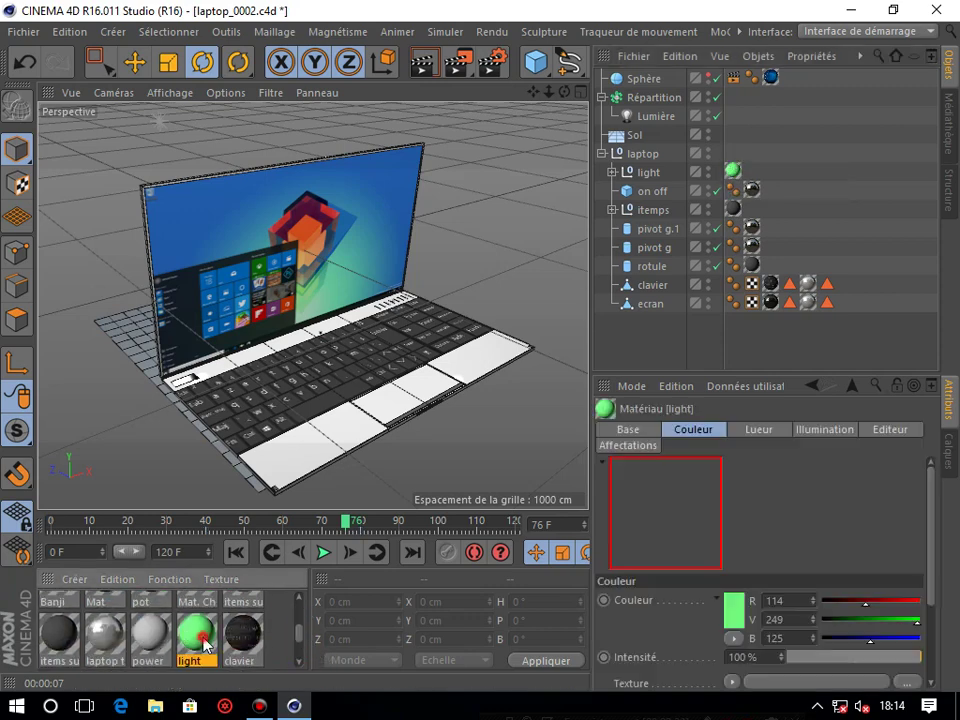
{"action": "double_click", "coordinate": [205, 645]}
{"action": "mouse_move", "coordinate": [354, 124]}
{"action": "left_mouse_down"}
{"action": "mouse_move", "coordinate": [490, 180]}
{"action": "mouse_move", "coordinate": [471, 198]}
{"action": "left_mouse_up"}
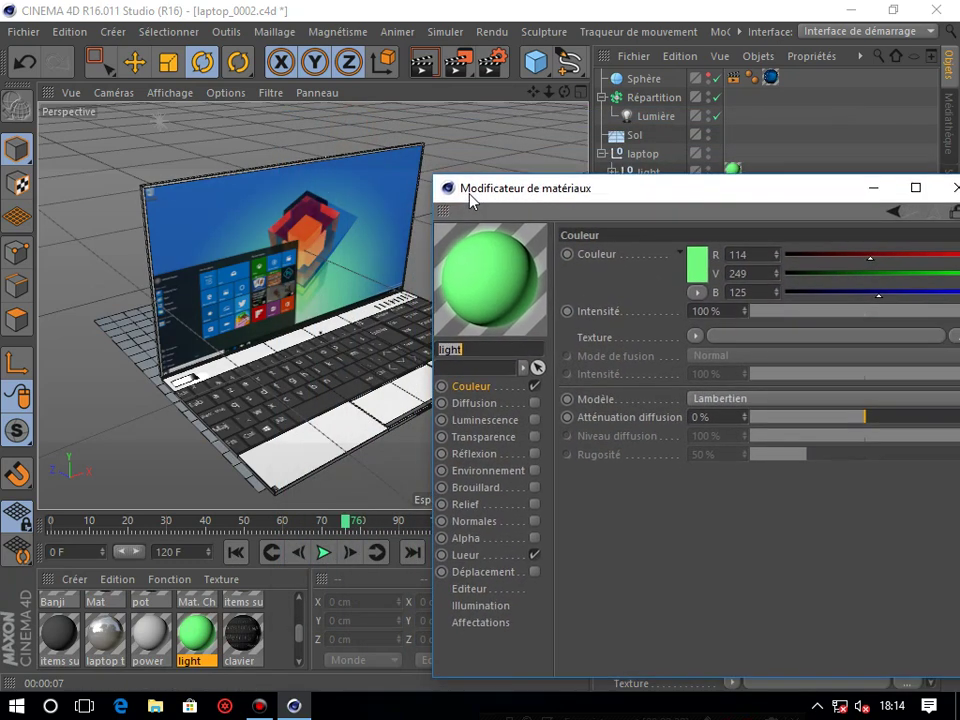
{"action": "left_click", "coordinate": [487, 388]}
{"action": "left_click_drag", "start_coordinate": [668, 197], "coordinate": [646, 196]}
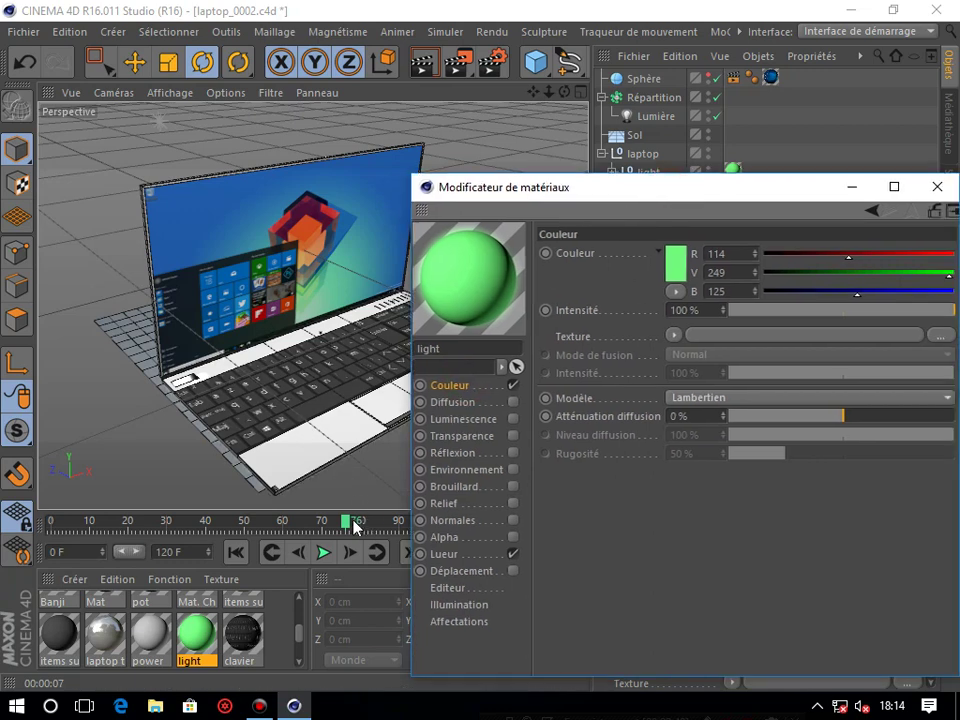
{"action": "mouse_move", "coordinate": [290, 521]}
{"action": "left_mouse_down"}
{"action": "mouse_move", "coordinate": [170, 522]}
{"action": "mouse_move", "coordinate": [199, 524]}
{"action": "mouse_move", "coordinate": [212, 537]}
{"action": "mouse_move", "coordinate": [170, 538]}
{"action": "left_mouse_up"}
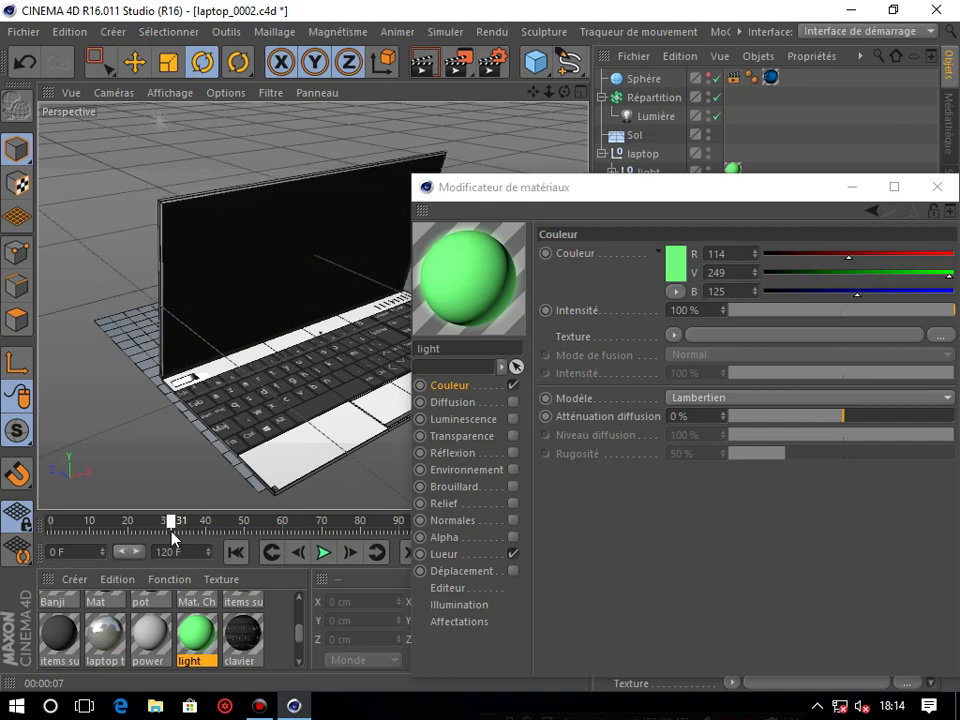
{"action": "left_click_drag", "start_coordinate": [555, 190], "coordinate": [472, 239]}
{"action": "left_click_drag", "start_coordinate": [705, 366], "coordinate": [695, 363]}
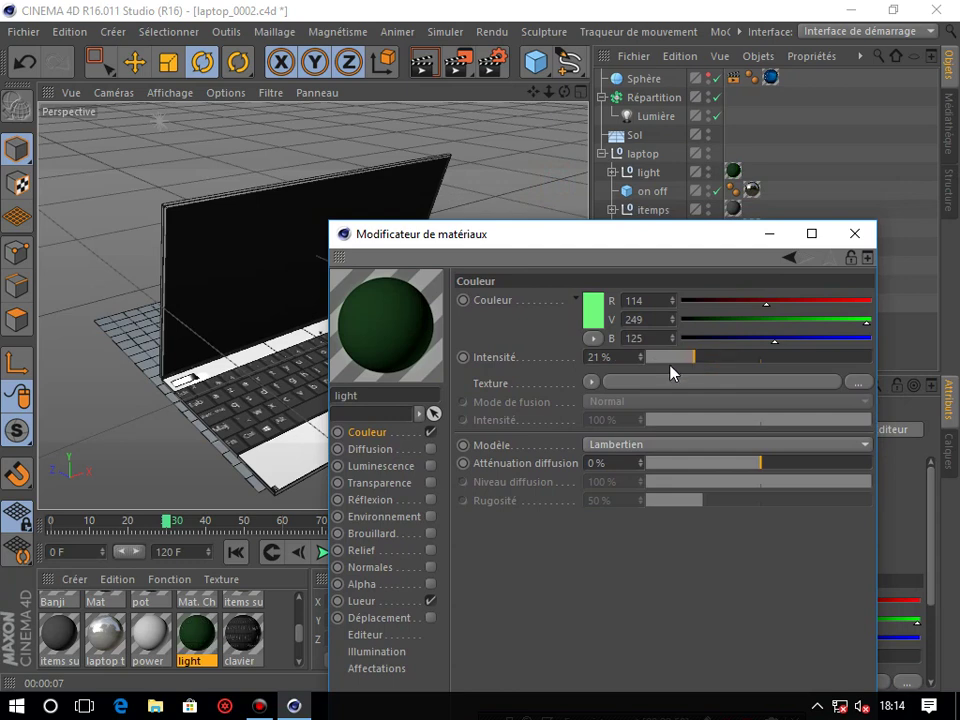
{"action": "left_click", "coordinate": [464, 358]}
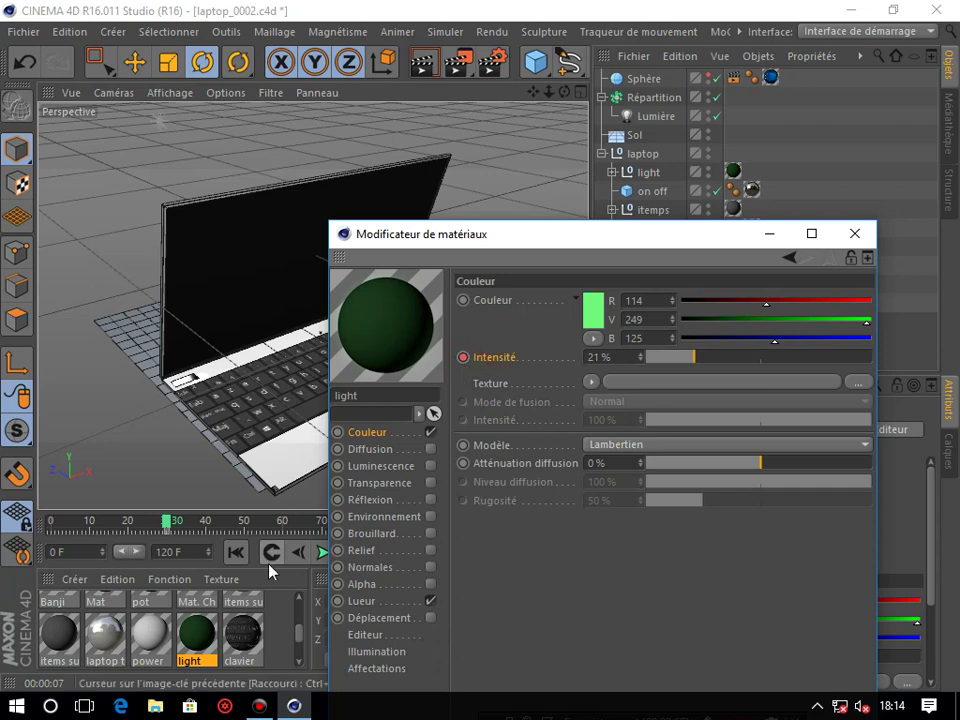
Step: Keyframe the colour intensity at 100% on frame 50, then close the material editor
{"action": "mouse_move", "coordinate": [520, 236]}
{"action": "left_mouse_down"}
{"action": "mouse_move", "coordinate": [519, 347]}
{"action": "mouse_move", "coordinate": [547, 572]}
{"action": "left_mouse_up"}
{"action": "mouse_move", "coordinate": [168, 522]}
{"action": "left_mouse_down"}
{"action": "mouse_move", "coordinate": [233, 522]}
{"action": "mouse_move", "coordinate": [210, 546]}
{"action": "mouse_move", "coordinate": [244, 558]}
{"action": "left_mouse_up"}
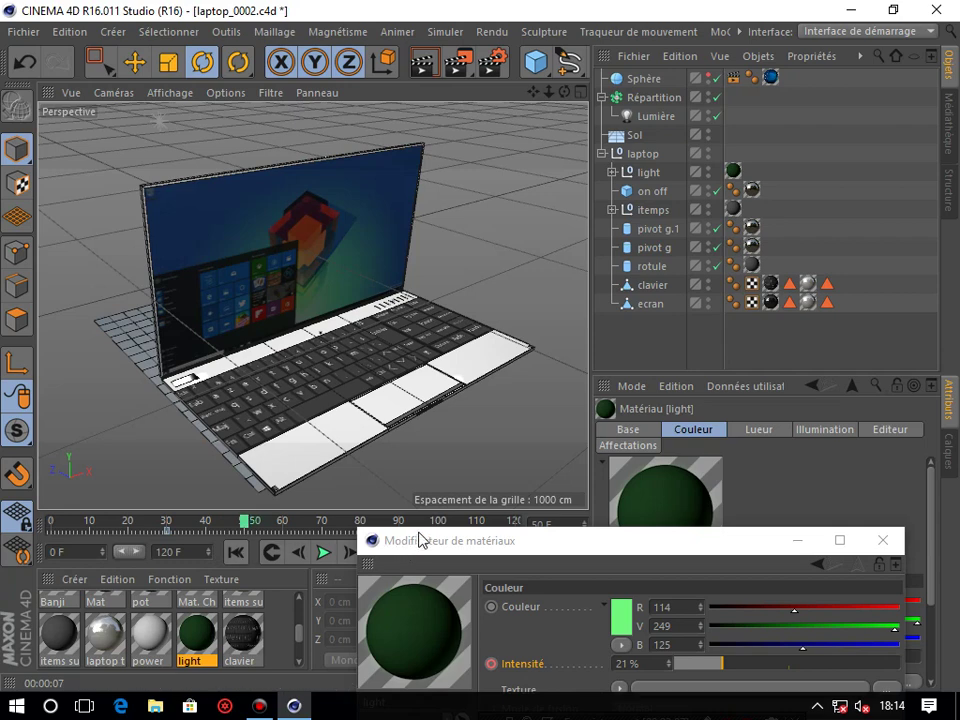
{"action": "left_click_drag", "start_coordinate": [428, 540], "coordinate": [376, 390]}
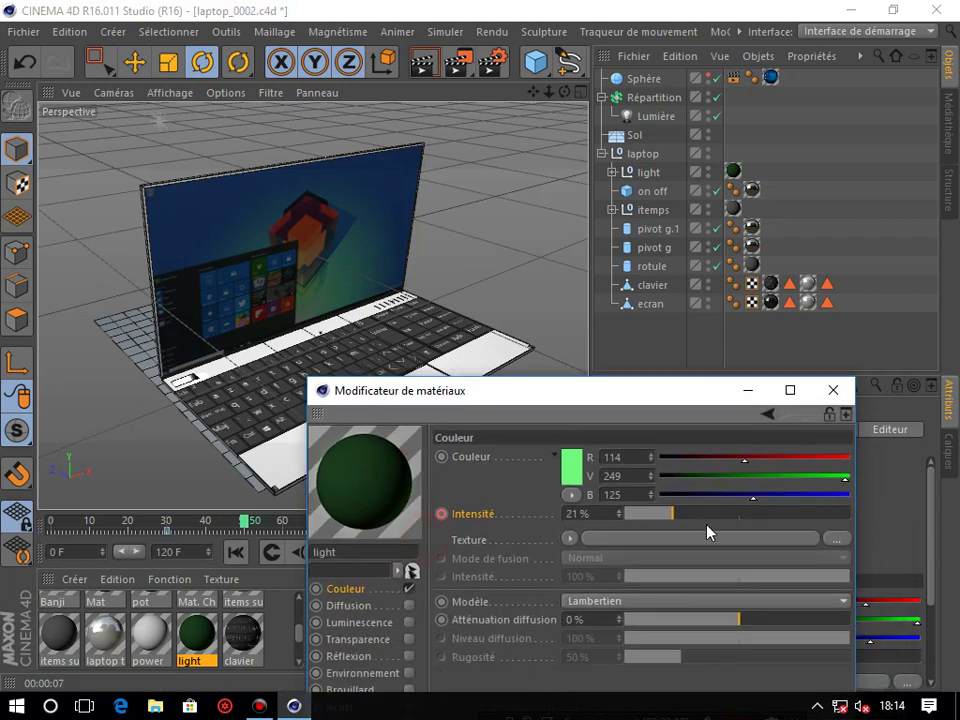
{"action": "left_click_drag", "start_coordinate": [748, 522], "coordinate": [891, 538]}
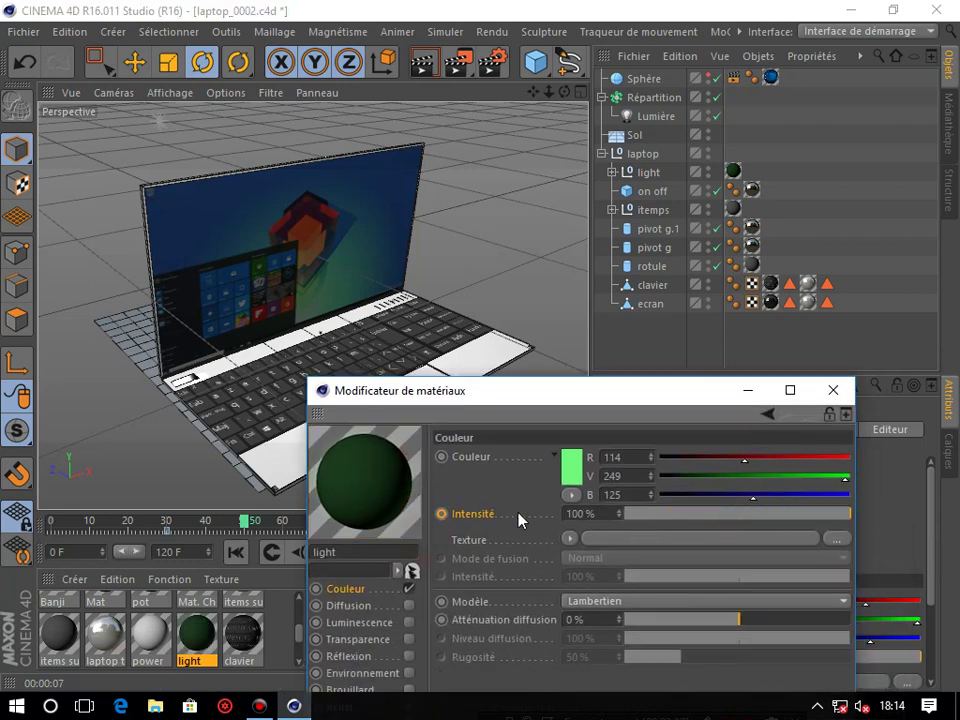
{"action": "left_click", "coordinate": [441, 514], "text": "ctrl"}
{"action": "mouse_move", "coordinate": [469, 397]}
{"action": "left_mouse_down"}
{"action": "mouse_move", "coordinate": [478, 326]}
{"action": "mouse_move", "coordinate": [508, 256]}
{"action": "mouse_move", "coordinate": [571, 216]}
{"action": "left_mouse_up"}
{"action": "left_click", "coordinate": [538, 180]}
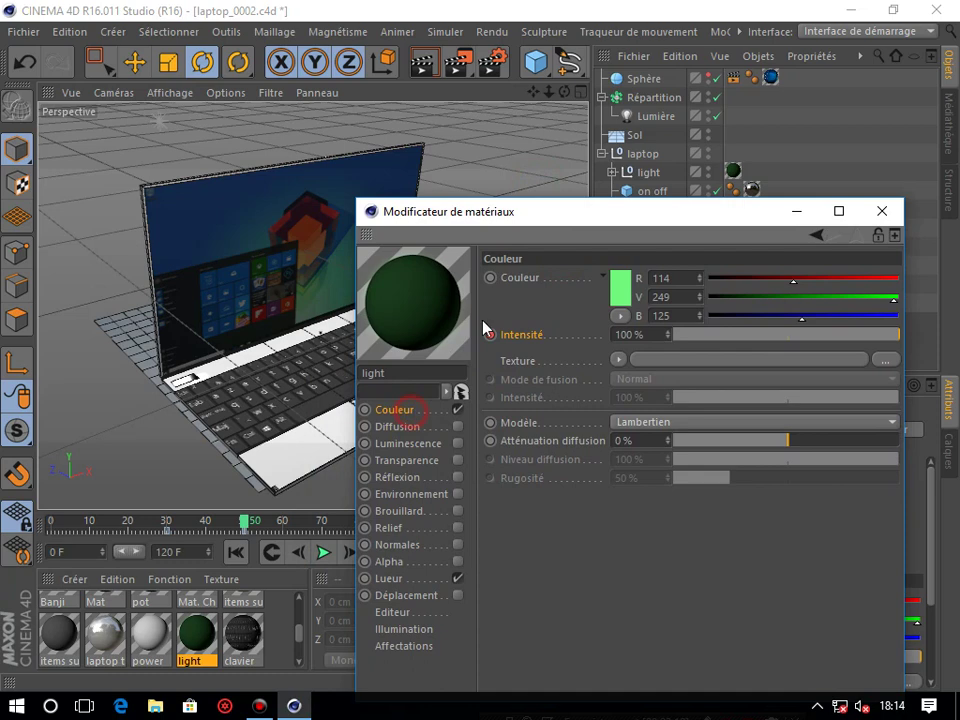
{"action": "left_click", "coordinate": [884, 213]}
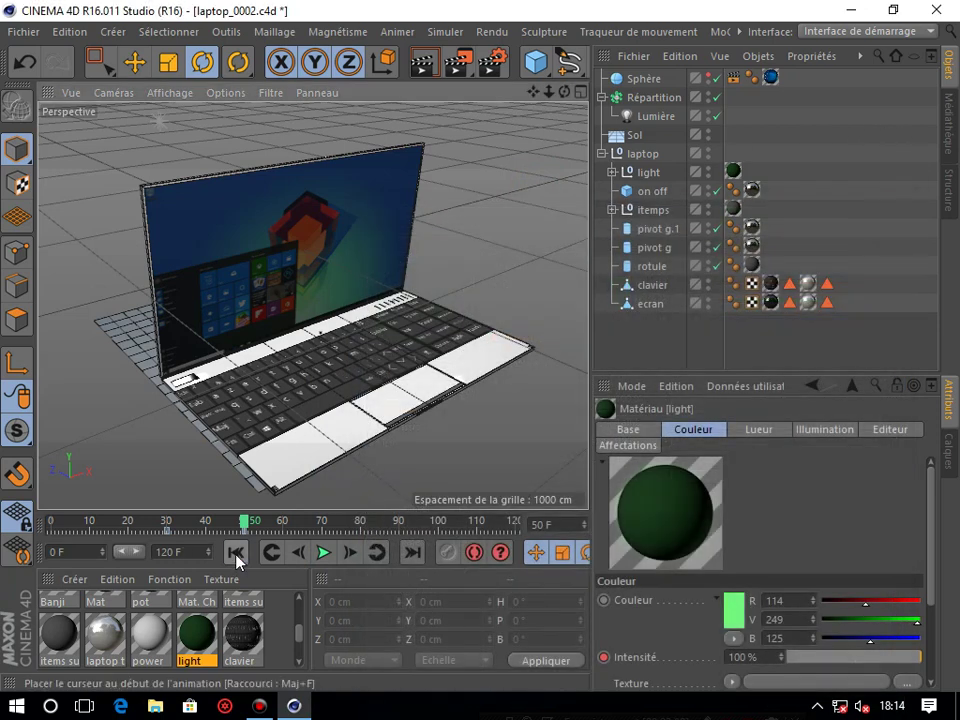
{"action": "left_click", "coordinate": [236, 552]}
{"action": "left_click", "coordinate": [323, 553]}
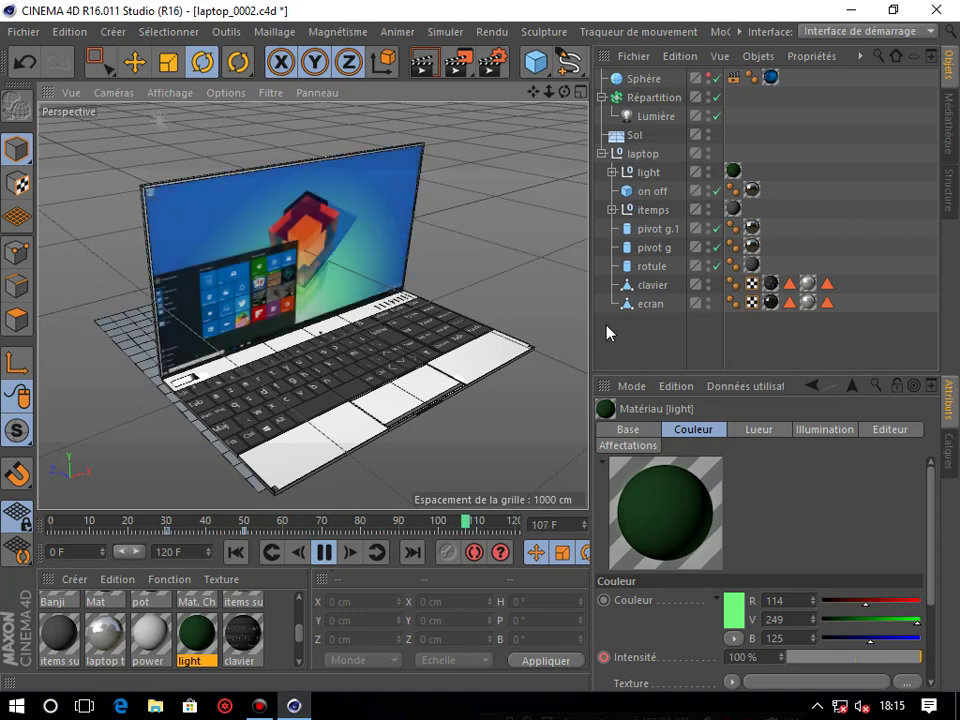
{"action": "left_click", "coordinate": [327, 552]}
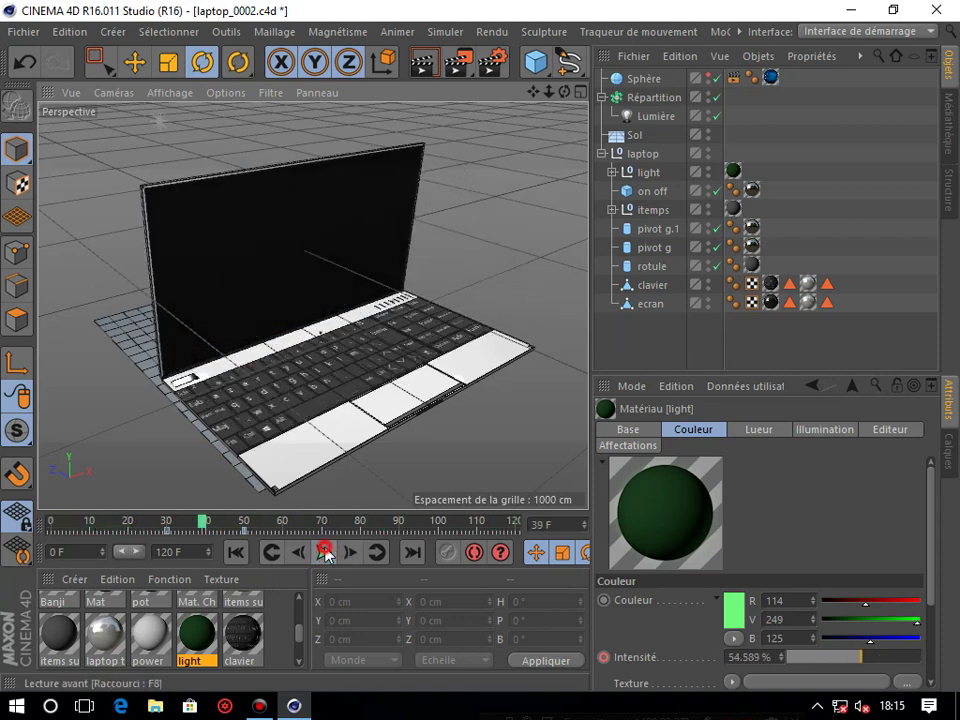
{"action": "left_click", "coordinate": [236, 552]}
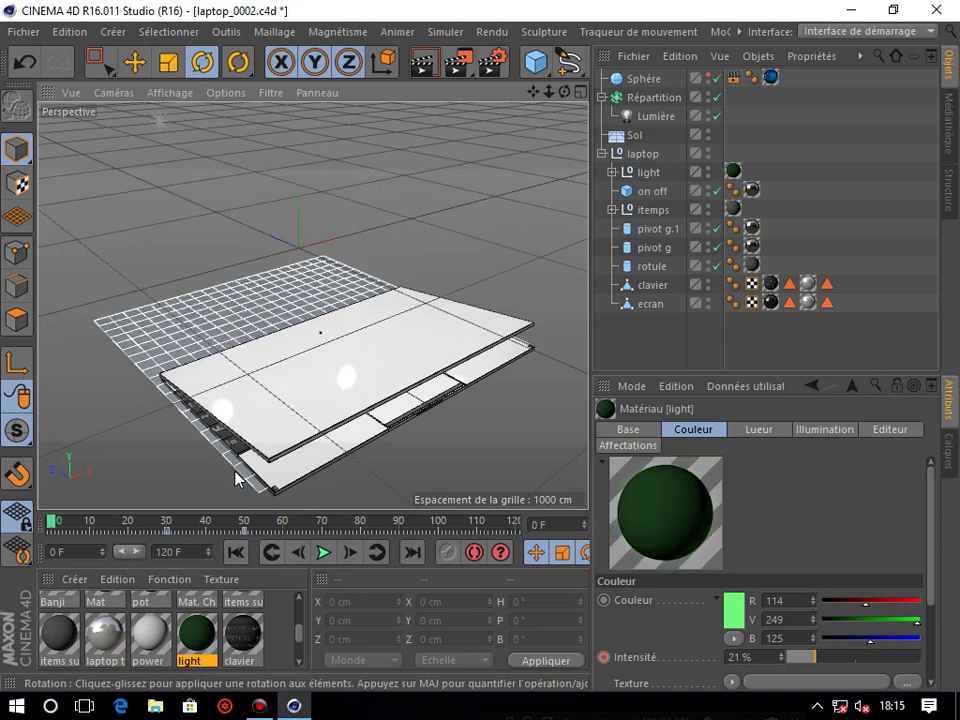
{"action": "double_click", "coordinate": [197, 633]}
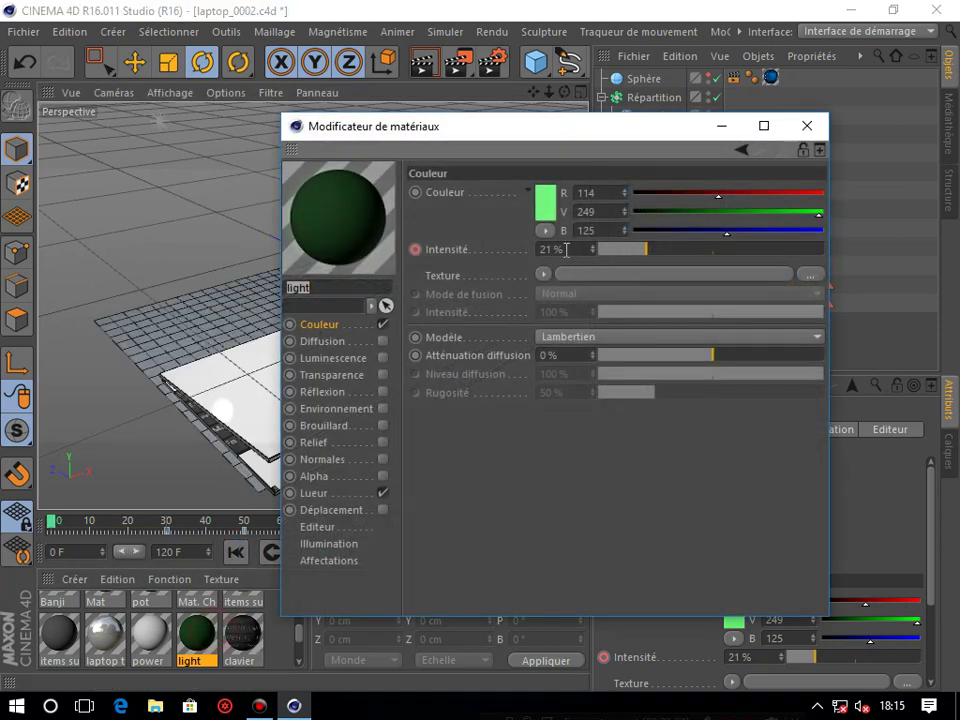
Step: On frame 30, re-key the light material's colour intensity at 8% and close the editor
{"action": "mouse_move", "coordinate": [50, 527]}
{"action": "left_mouse_down"}
{"action": "mouse_move", "coordinate": [166, 524]}
{"action": "mouse_move", "coordinate": [173, 556]}
{"action": "left_mouse_up"}
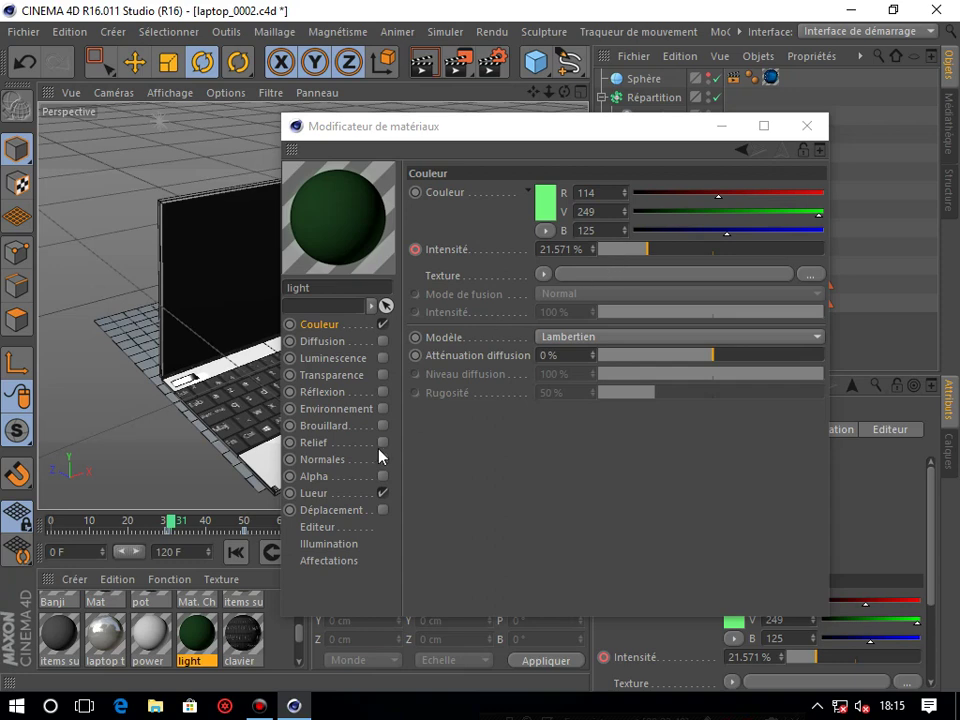
{"action": "left_click", "coordinate": [171, 522]}
{"action": "left_click_drag", "start_coordinate": [171, 522], "coordinate": [167, 522]}
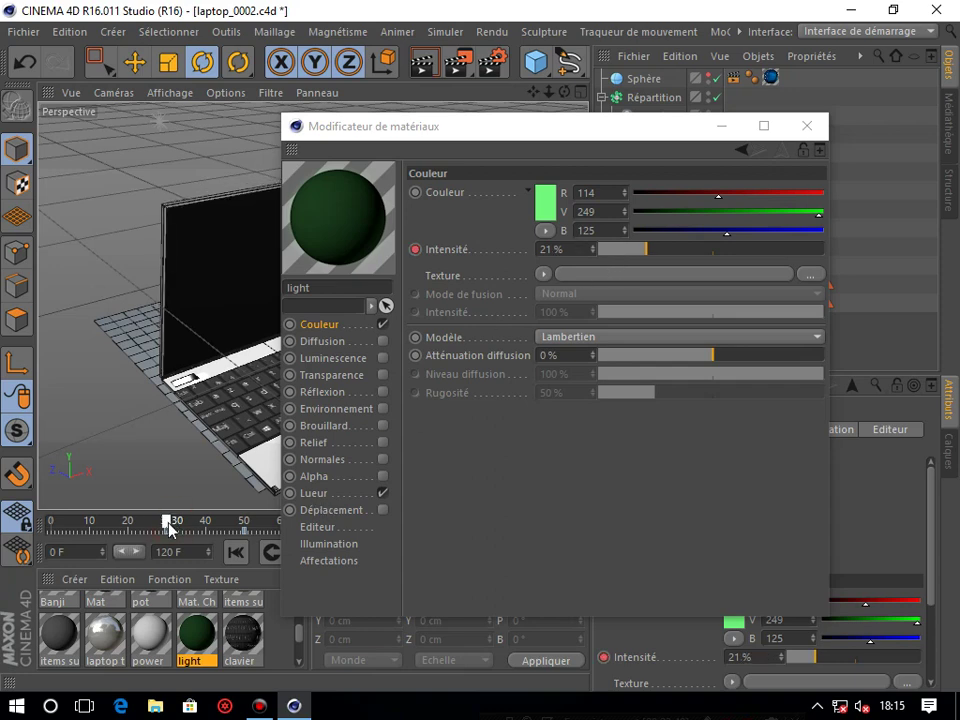
{"action": "left_click", "coordinate": [622, 251]}
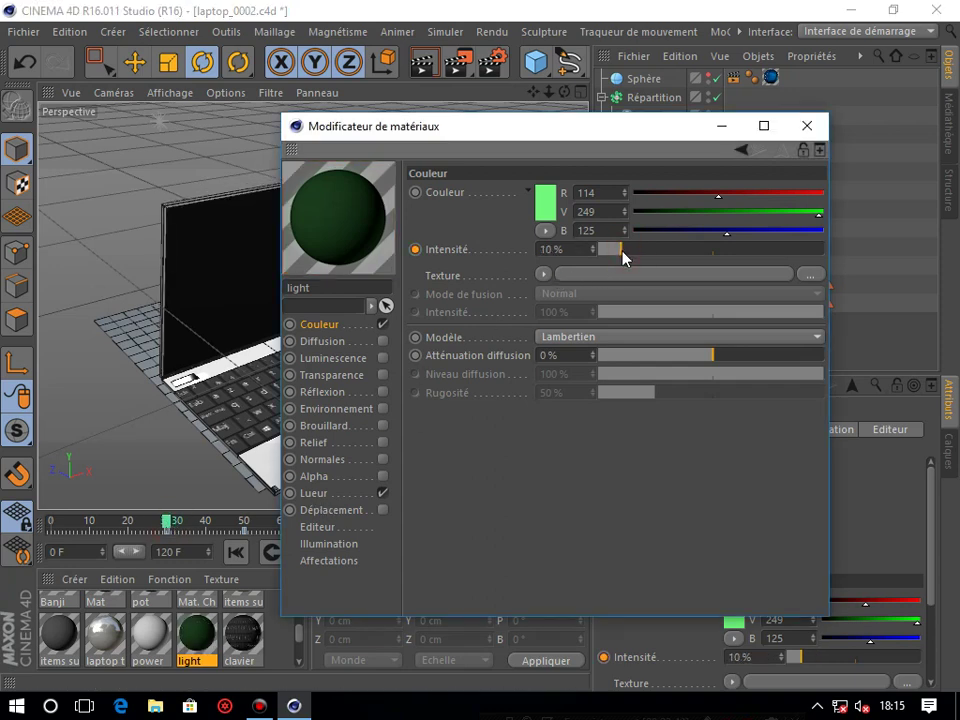
{"action": "left_click_drag", "start_coordinate": [622, 255], "coordinate": [616, 255]}
{"action": "left_click", "coordinate": [415, 250]}
{"action": "left_click", "coordinate": [803, 124]}
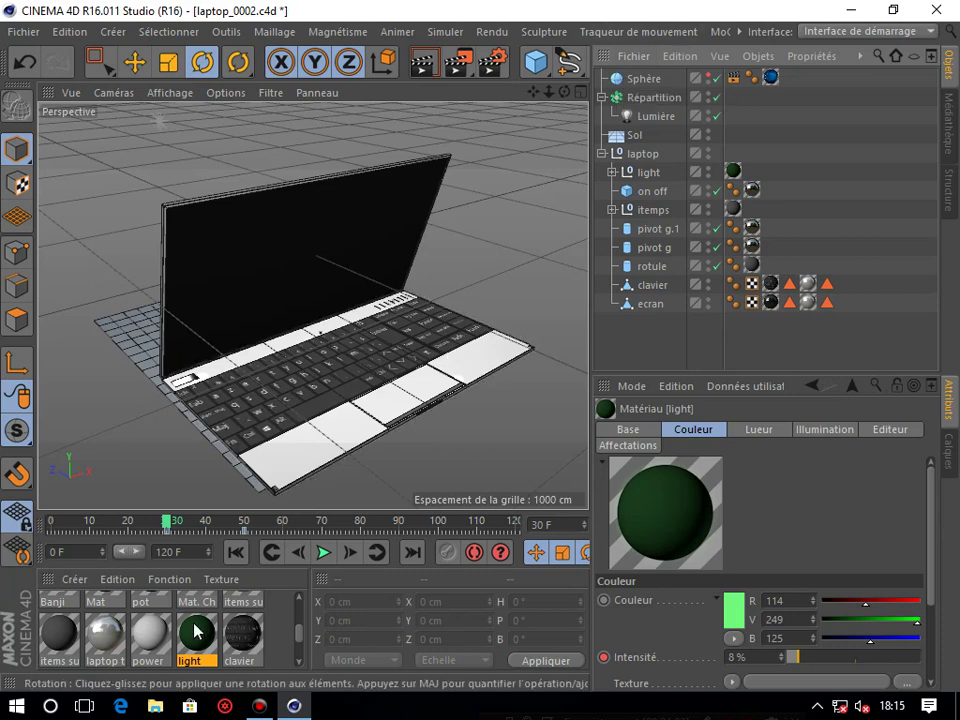
{"action": "left_click", "coordinate": [236, 552]}
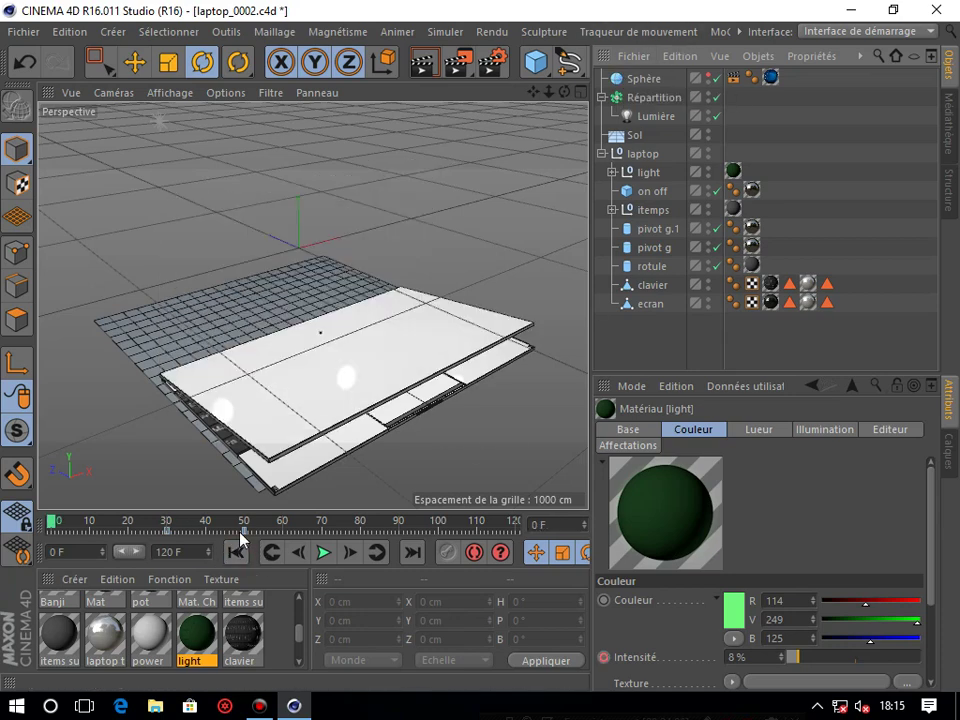
{"action": "mouse_move", "coordinate": [362, 511]}
{"action": "left_mouse_down"}
{"action": "mouse_move", "coordinate": [396, 444]}
{"action": "mouse_move", "coordinate": [396, 483]}
{"action": "left_mouse_up"}
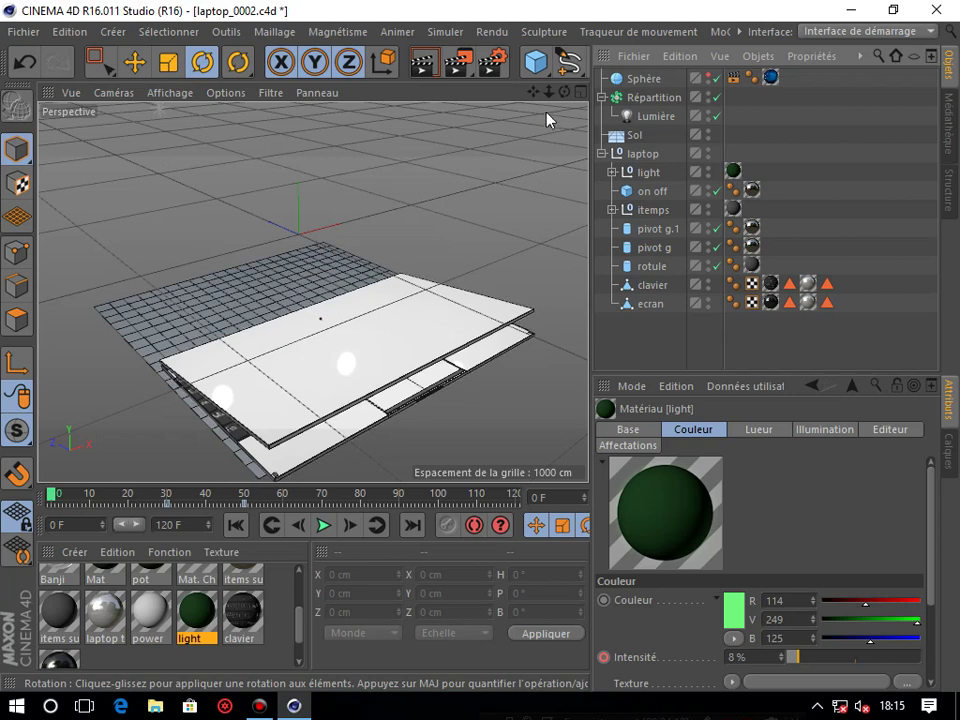
{"action": "left_click_drag", "start_coordinate": [530, 97], "coordinate": [522, 82]}
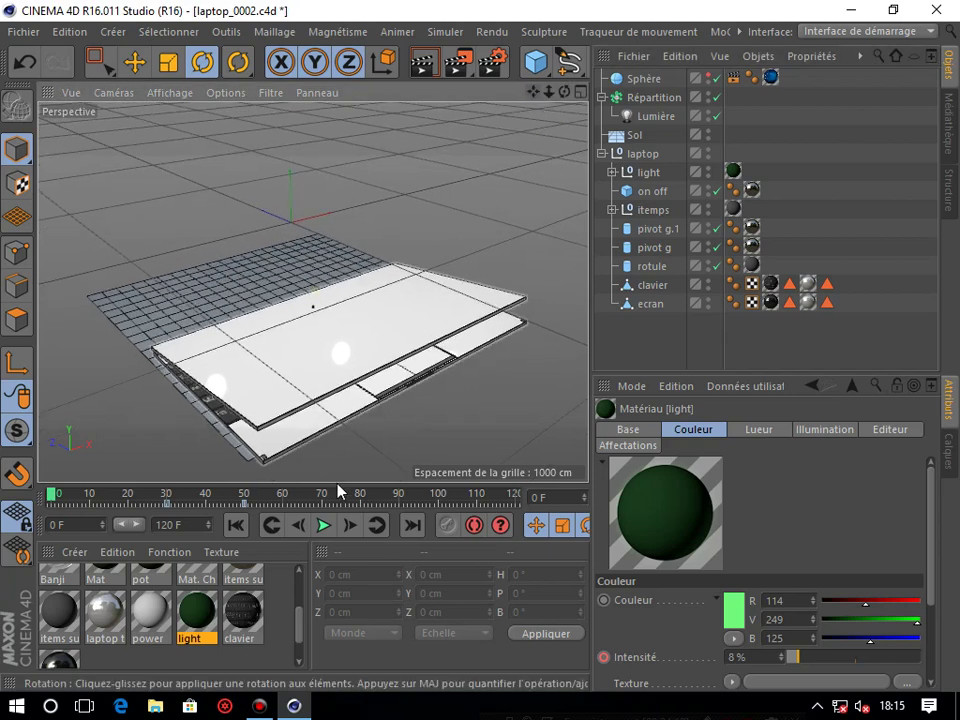
{"action": "left_click", "coordinate": [322, 528]}
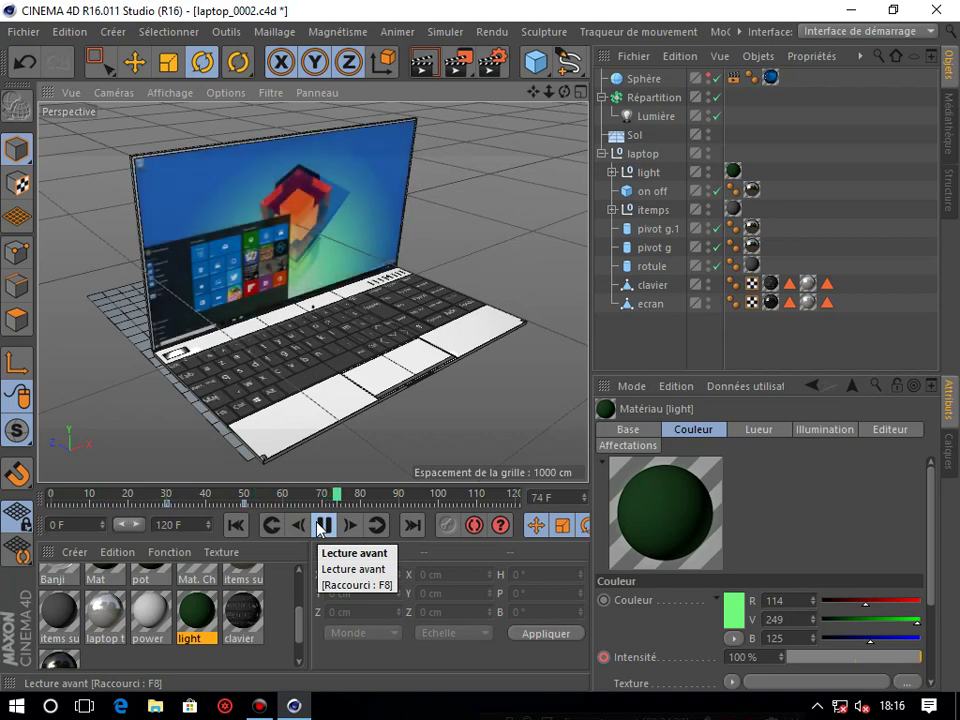
{"action": "left_click", "coordinate": [322, 526]}
{"action": "left_click", "coordinate": [236, 525]}
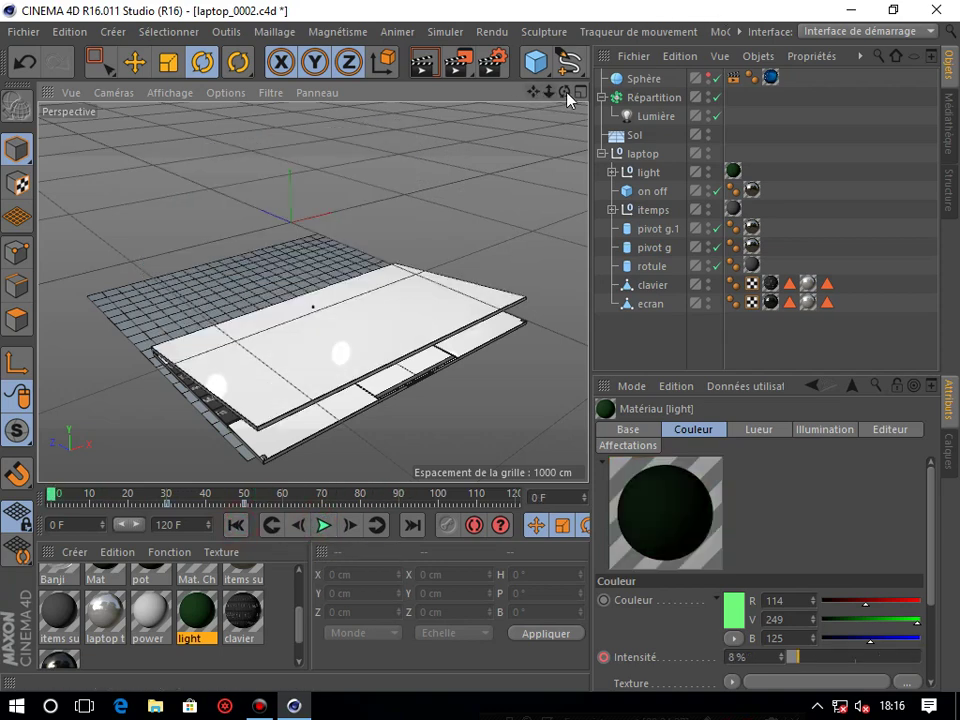
{"action": "left_click_drag", "start_coordinate": [310, 390], "coordinate": [268, 386], "text": "alt"}
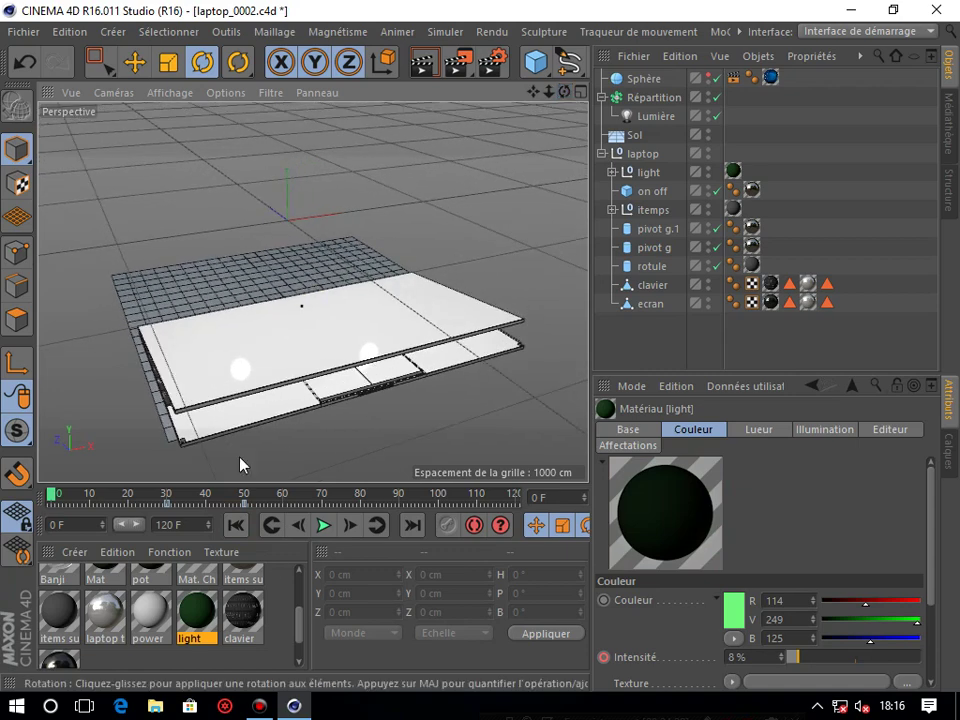
{"action": "left_click", "coordinate": [322, 525]}
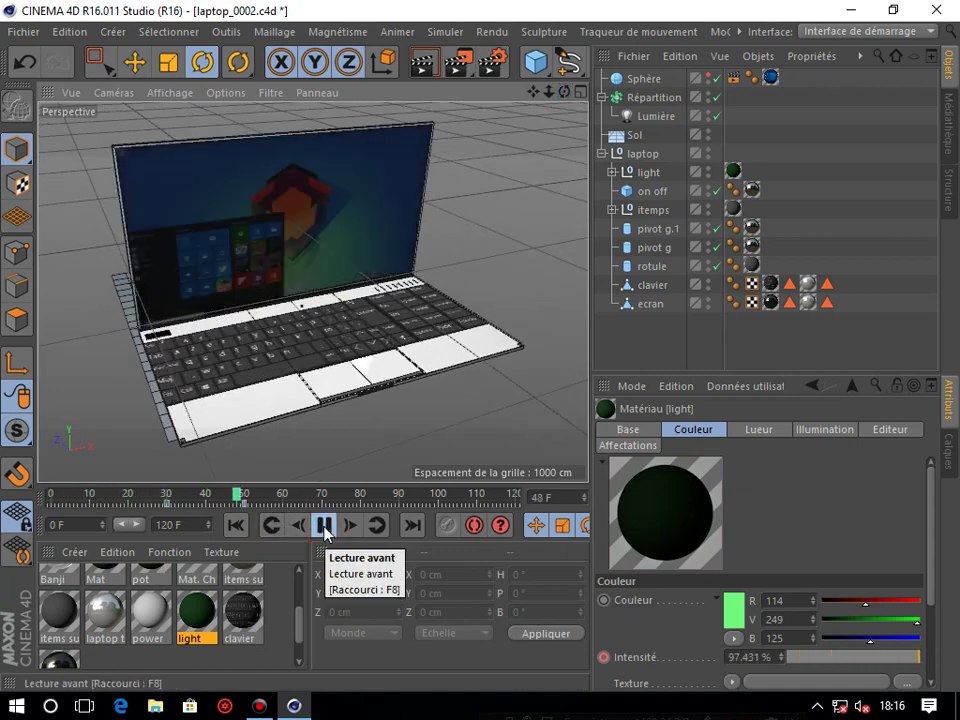
{"action": "left_click", "coordinate": [323, 526]}
{"action": "left_click", "coordinate": [237, 525]}
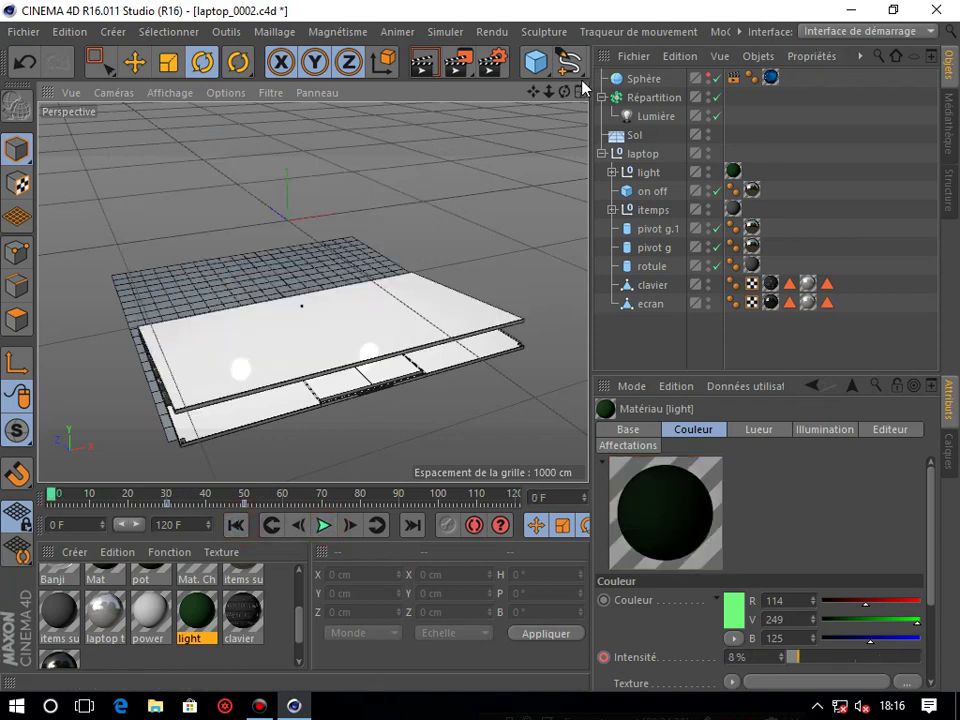
{"action": "scroll", "coordinate": [452, 48], "scroll_direction": "down", "scroll_amount": 3}
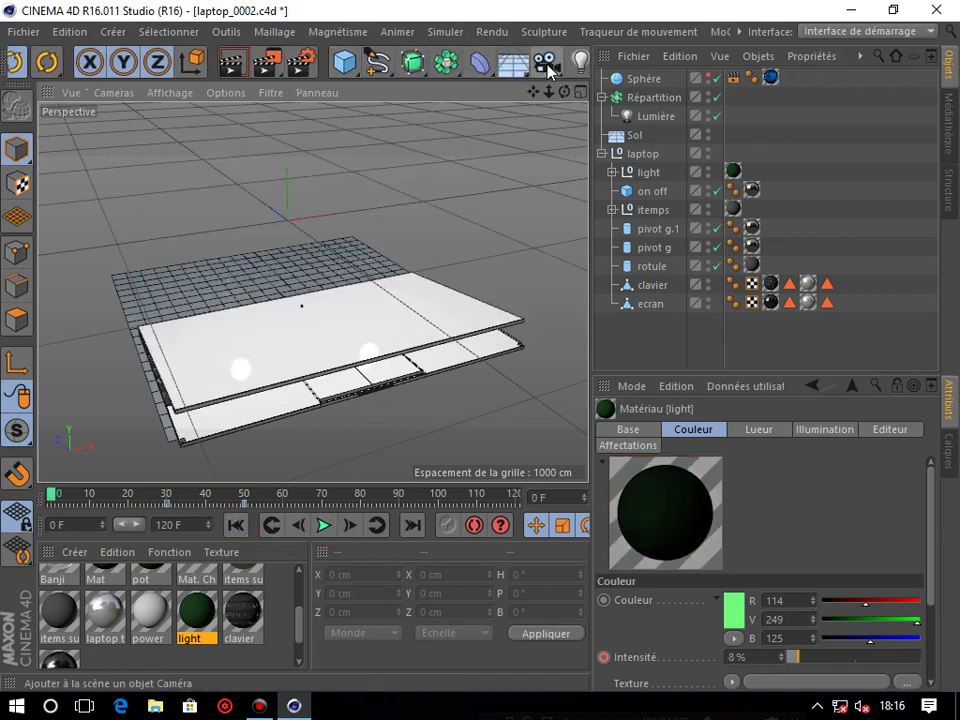
Step: Add a camera and set the render output height to 620 pixels (1000 x 620)
{"action": "left_click", "coordinate": [546, 64]}
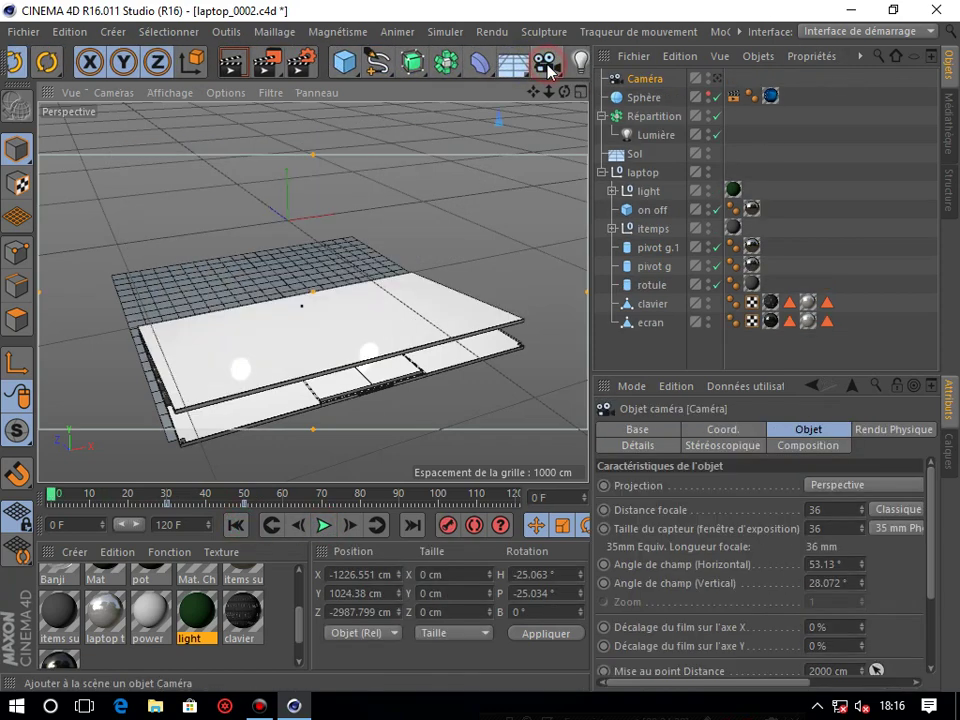
{"action": "left_click", "coordinate": [301, 62]}
{"action": "left_click_drag", "start_coordinate": [430, 26], "coordinate": [574, 78]}
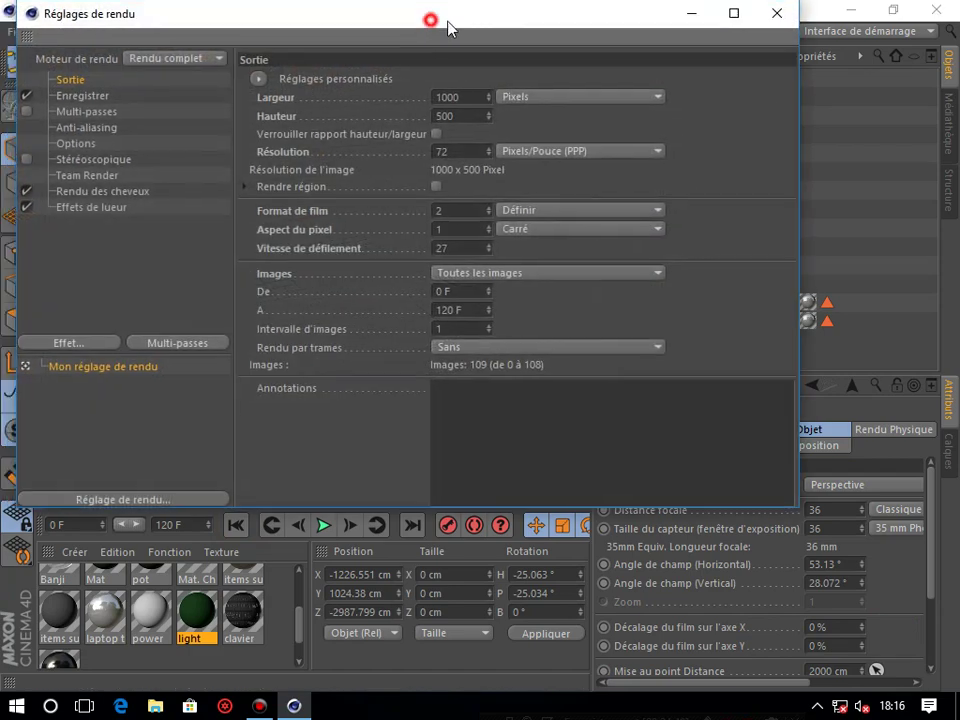
{"action": "double_click", "coordinate": [603, 168]}
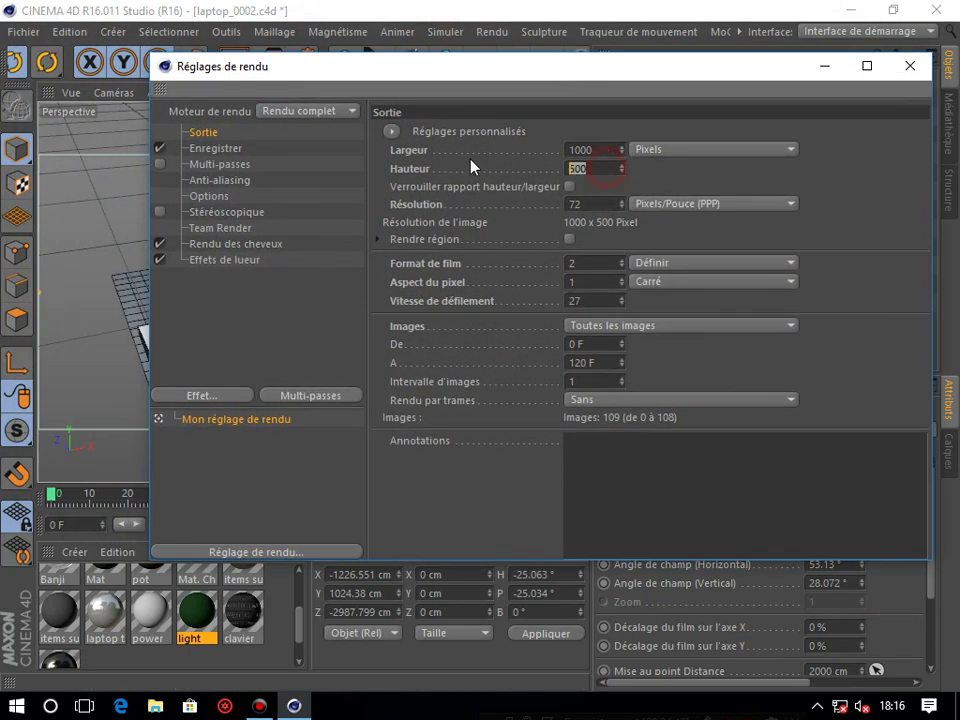
{"action": "type", "text": "680"}
{"action": "key", "text": "Return"}
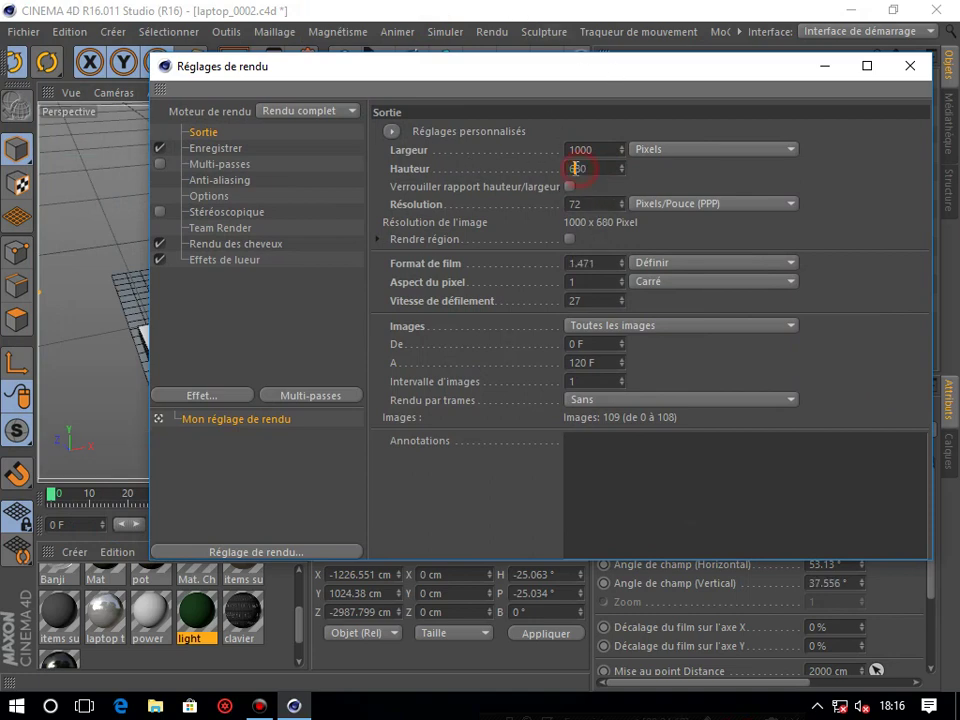
{"action": "type", "text": "2"}
{"action": "key", "text": "Return"}
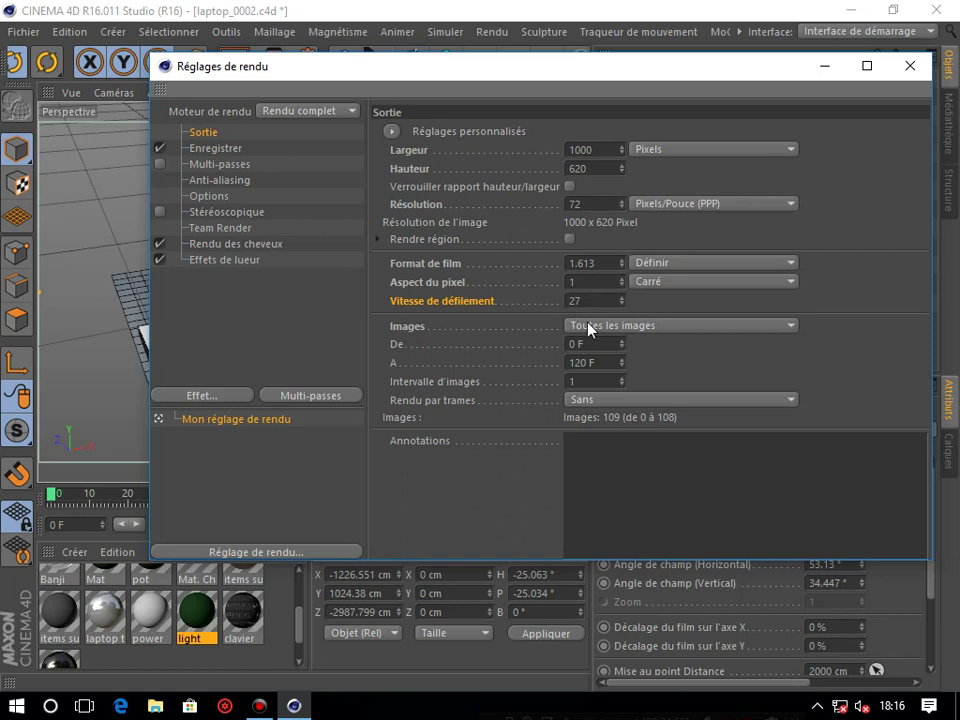
Step: Keep the render frame range on All Frames, 0 to 120 F
{"action": "left_click", "coordinate": [589, 327]}
{"action": "left_click", "coordinate": [591, 326]}
{"action": "left_click", "coordinate": [593, 326]}
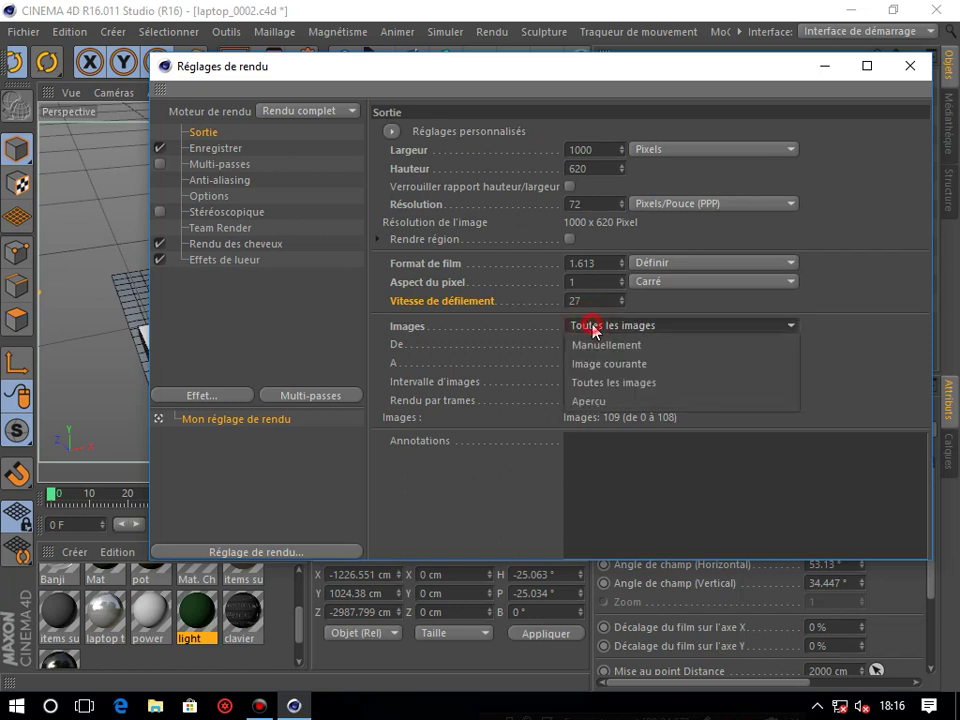
{"action": "left_click", "coordinate": [606, 383]}
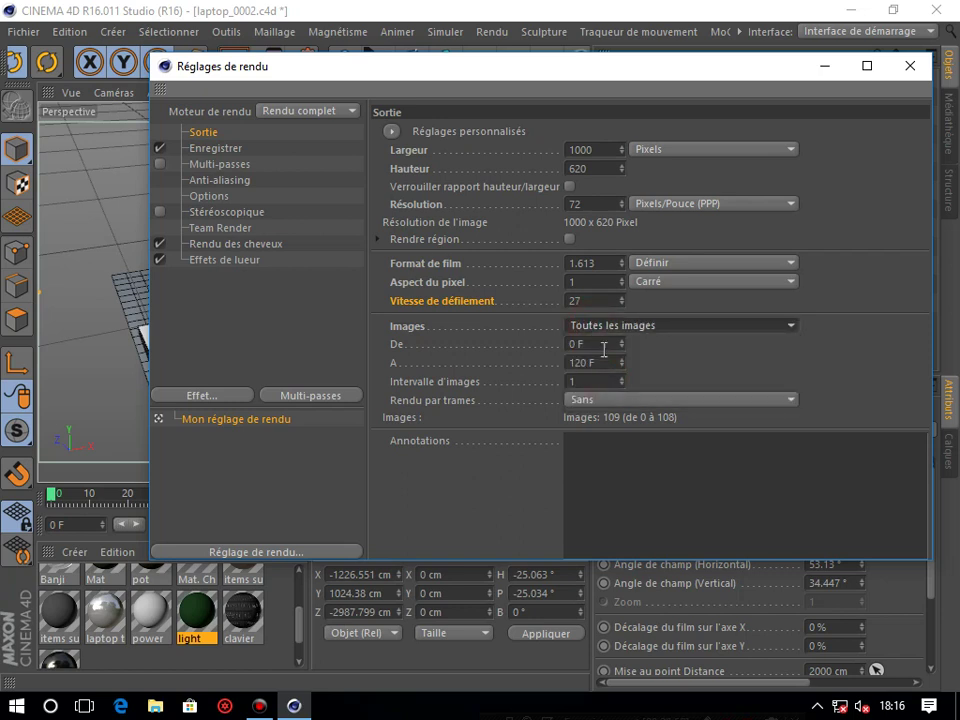
{"action": "left_click", "coordinate": [598, 343]}
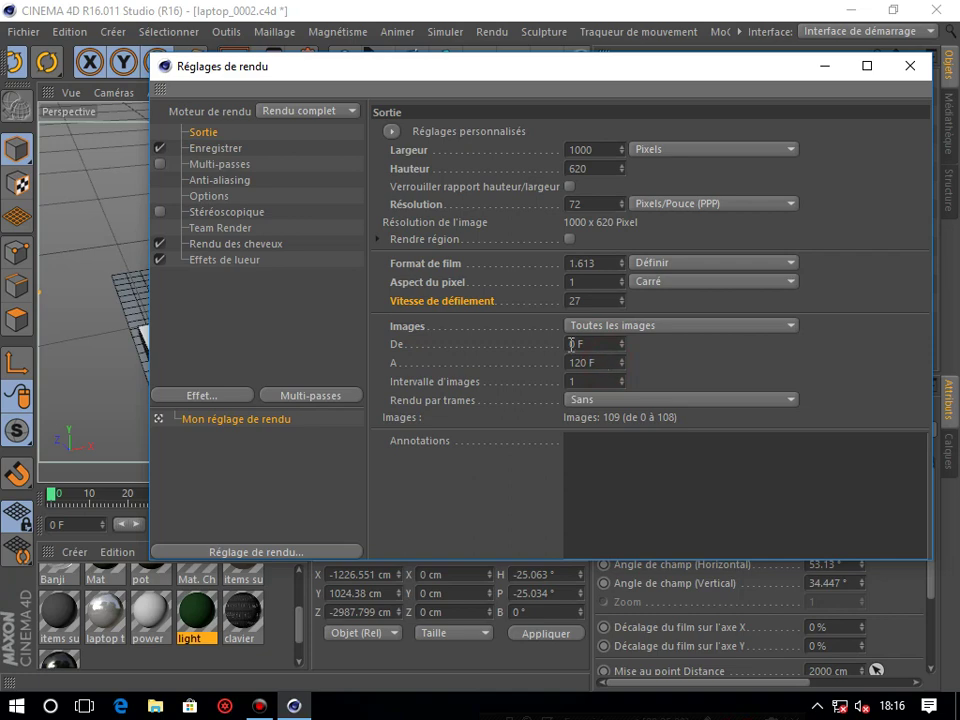
{"action": "left_click", "coordinate": [224, 150]}
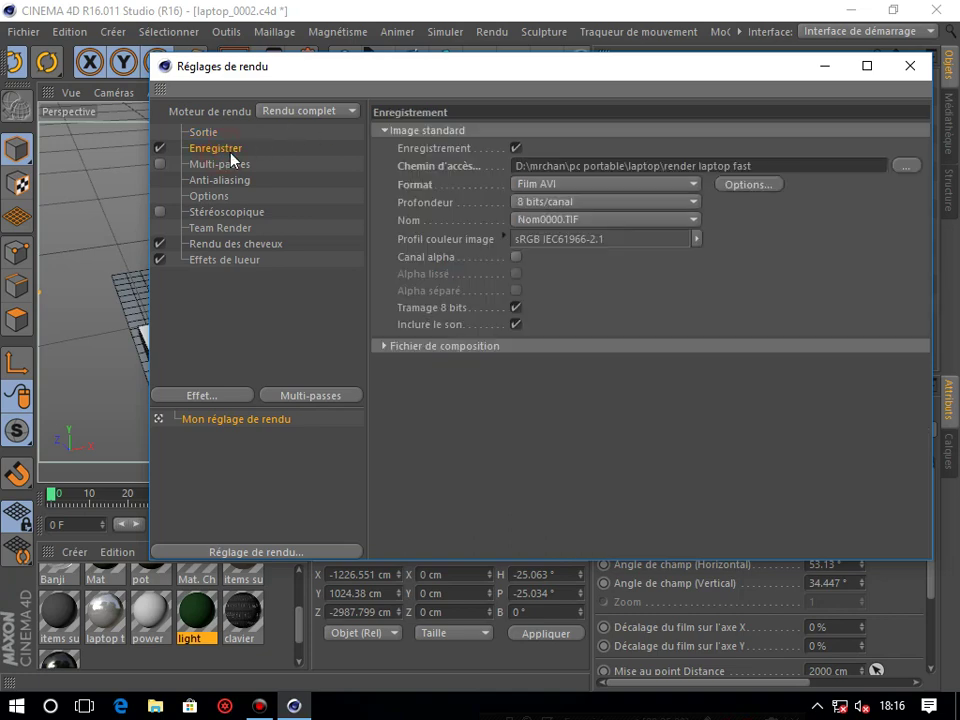
Step: Change the render output file from 'render laptop fast' to 'render laptop full'
{"action": "left_click", "coordinate": [914, 166]}
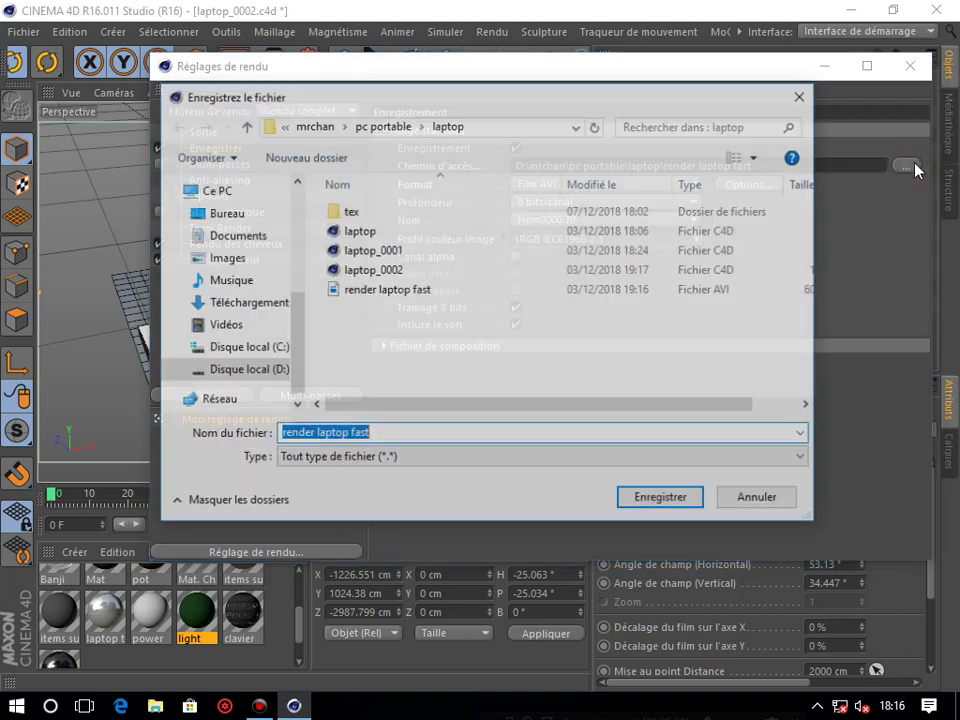
{"action": "left_click", "coordinate": [445, 434]}
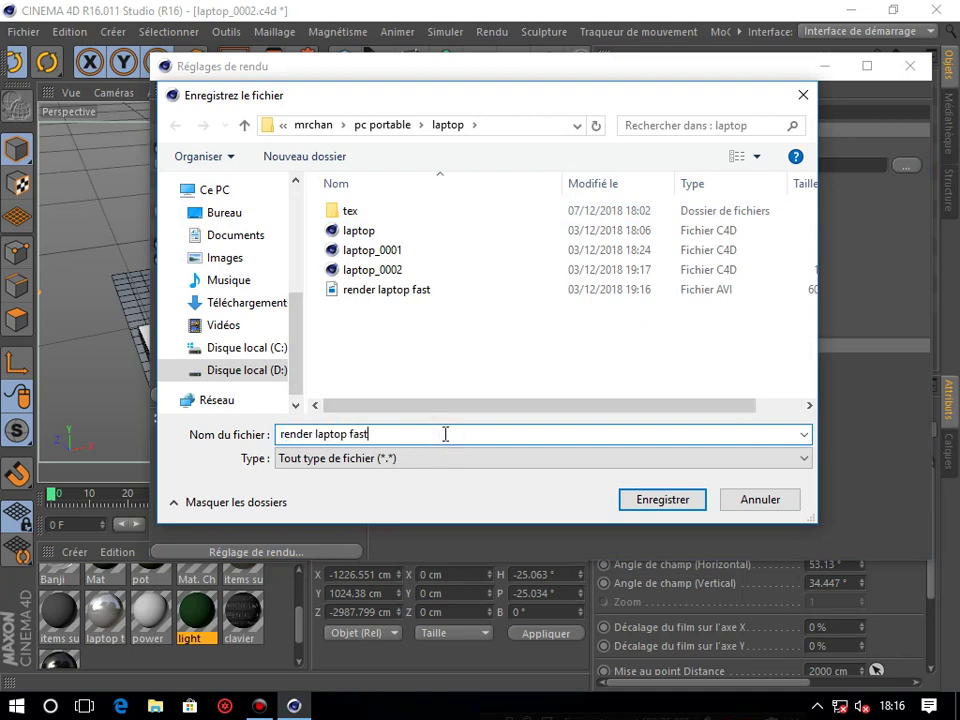
{"action": "key", "text": "BackSpace"}
{"action": "key", "text": "BackSpace"}
{"action": "key", "text": "BackSpace"}
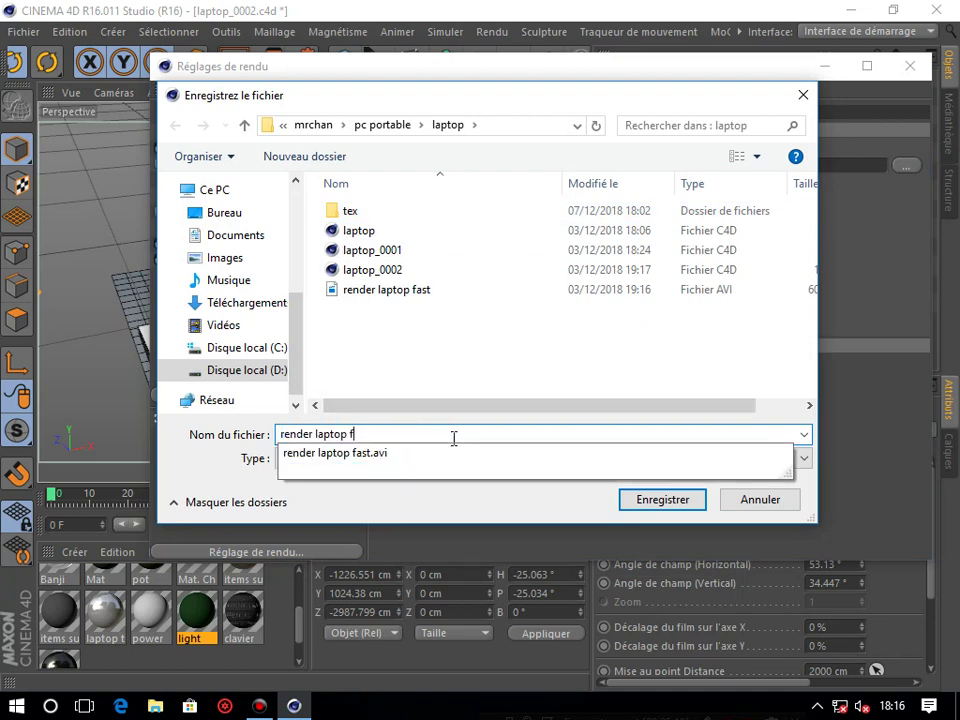
{"action": "type", "text": "full"}
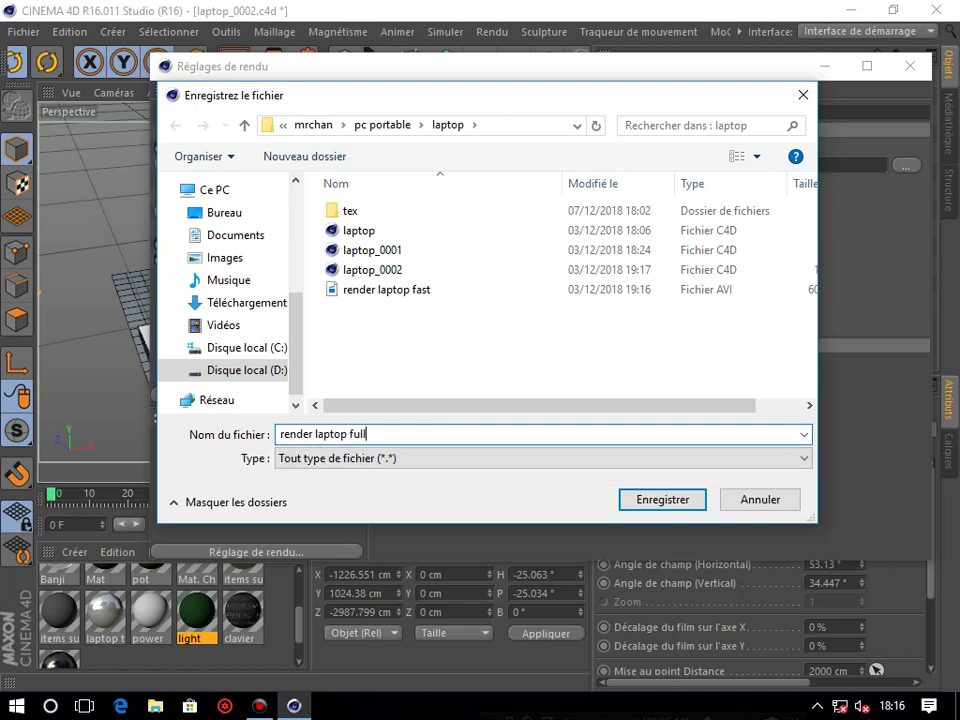
{"action": "left_click", "coordinate": [654, 505]}
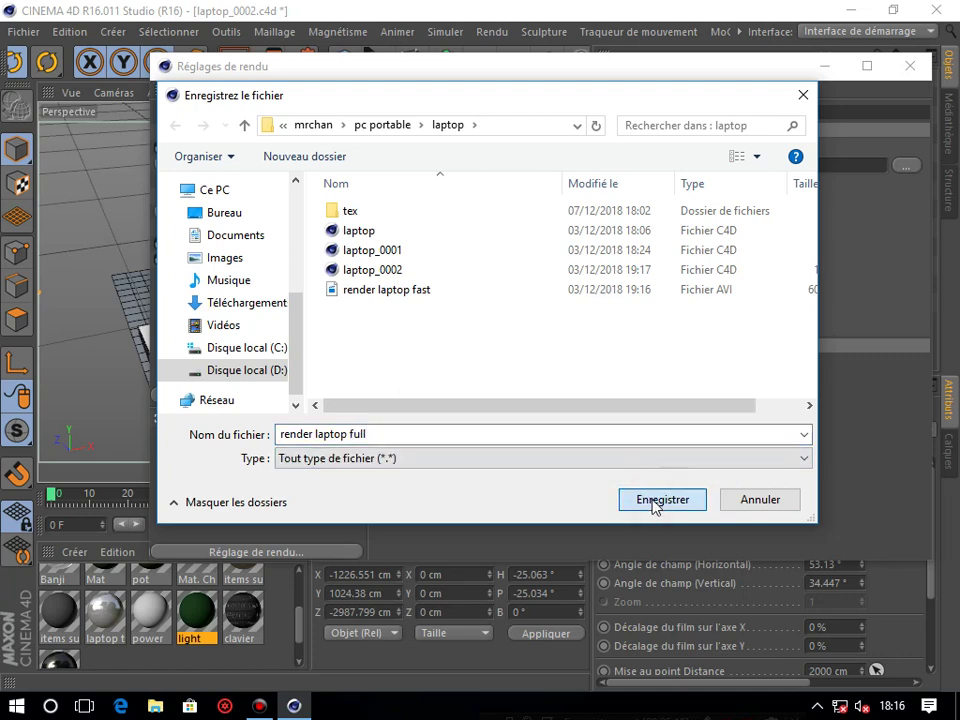
{"action": "left_click", "coordinate": [654, 505]}
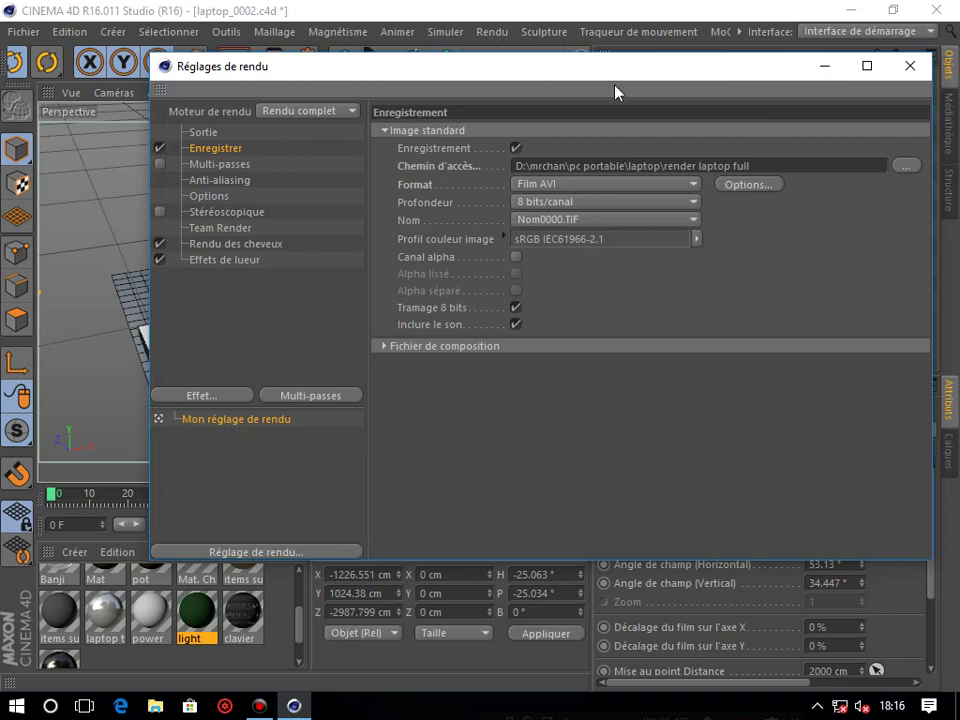
Step: Review the Output, Multi-Pass and Save pages, keeping the format on Film AVI
{"action": "left_click", "coordinate": [198, 132]}
{"action": "left_click", "coordinate": [214, 168]}
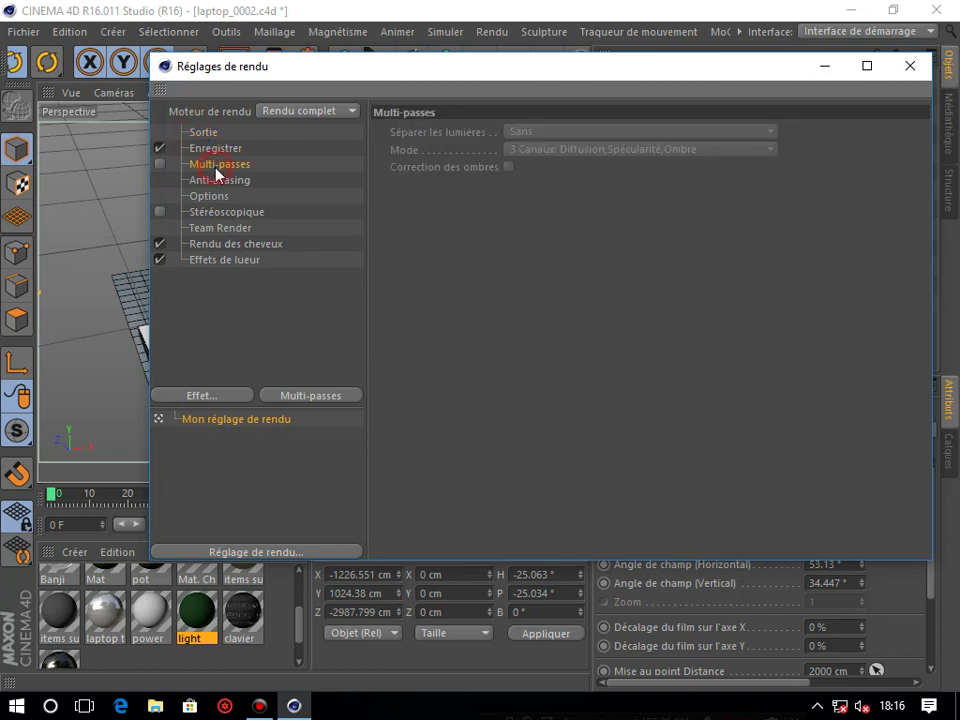
{"action": "left_click", "coordinate": [205, 133]}
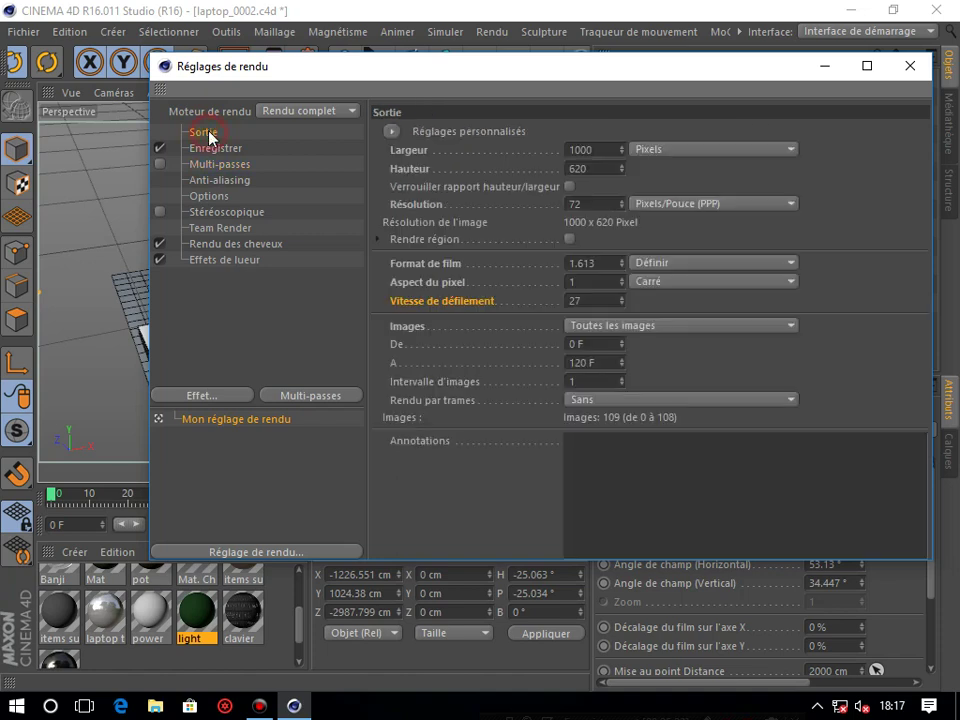
{"action": "left_click", "coordinate": [210, 152]}
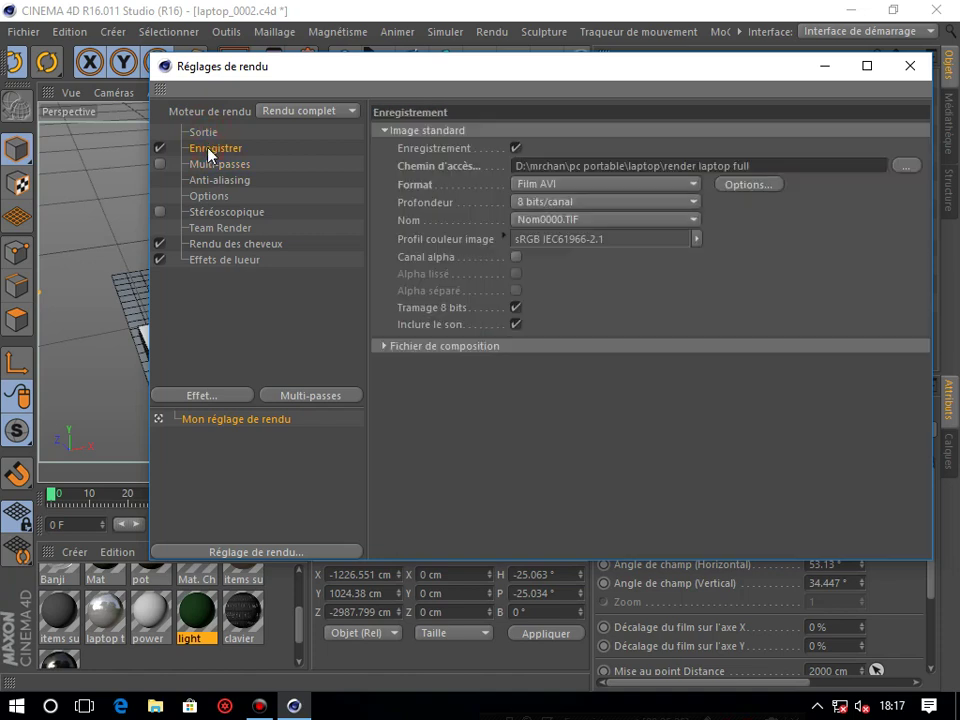
{"action": "left_click", "coordinate": [645, 186]}
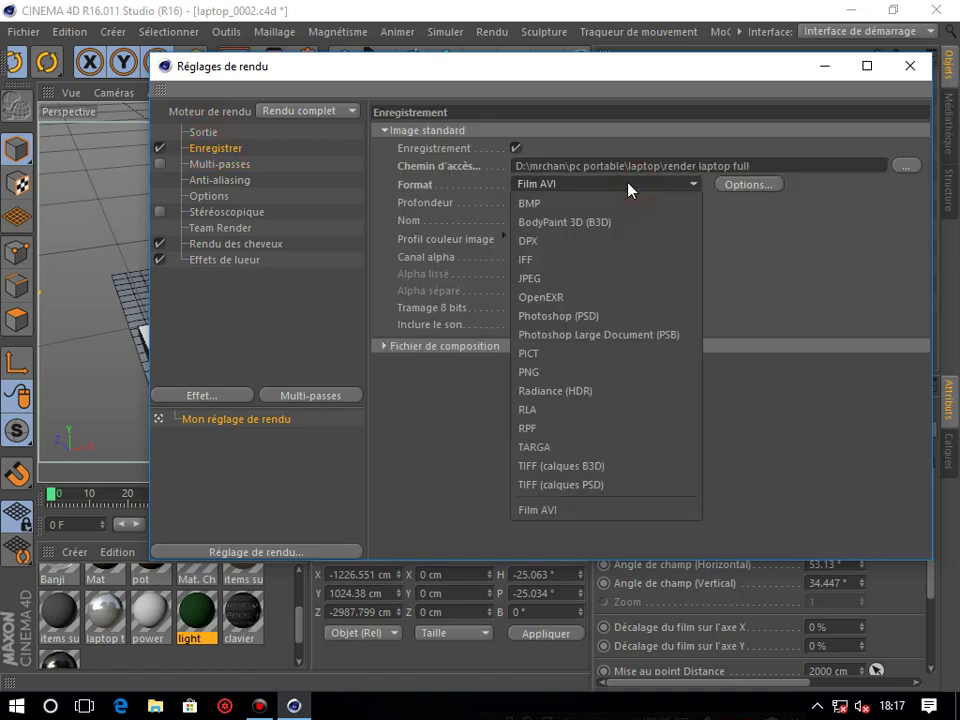
{"action": "left_click", "coordinate": [593, 512]}
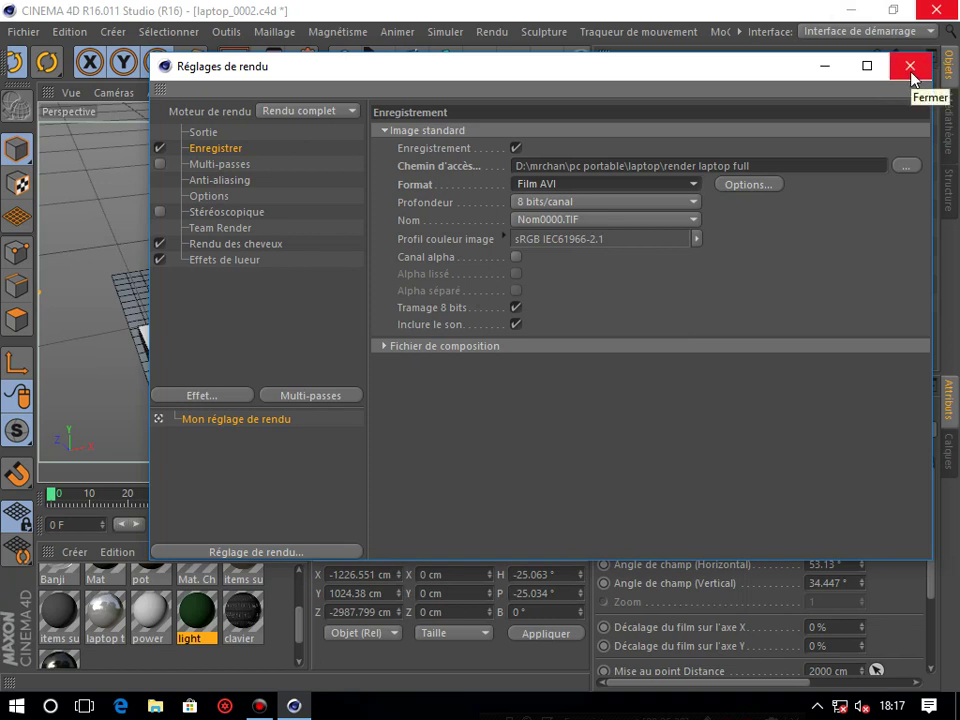
Step: Leave the resolution presets unchanged and commit a frame rate of 27
{"action": "left_click", "coordinate": [214, 133]}
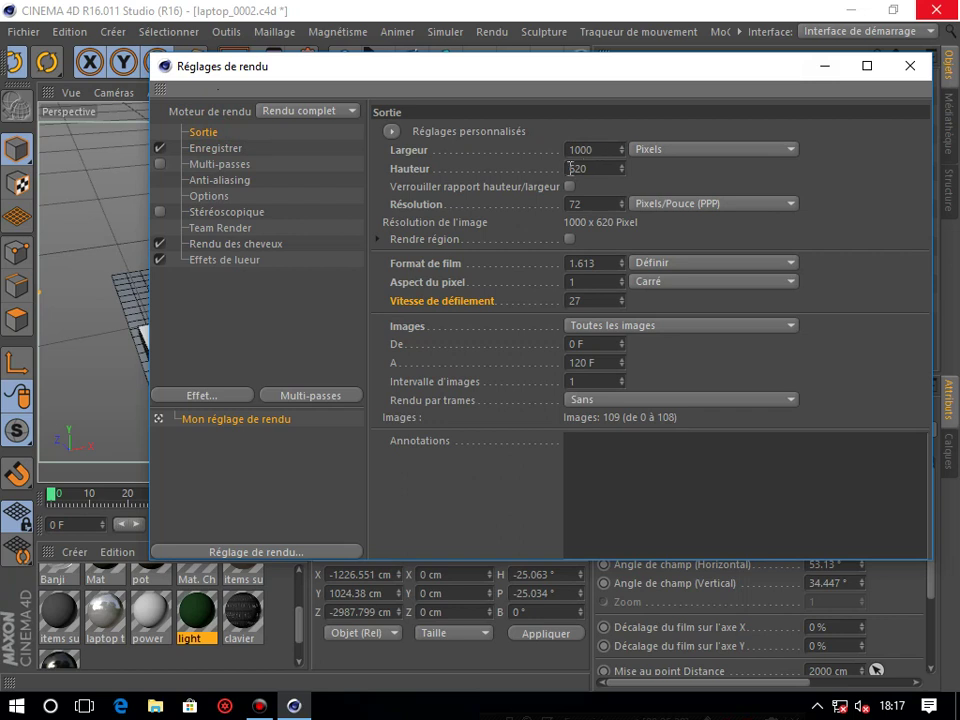
{"action": "left_click", "coordinate": [392, 132]}
{"action": "mouse_move", "coordinate": [445, 169]}
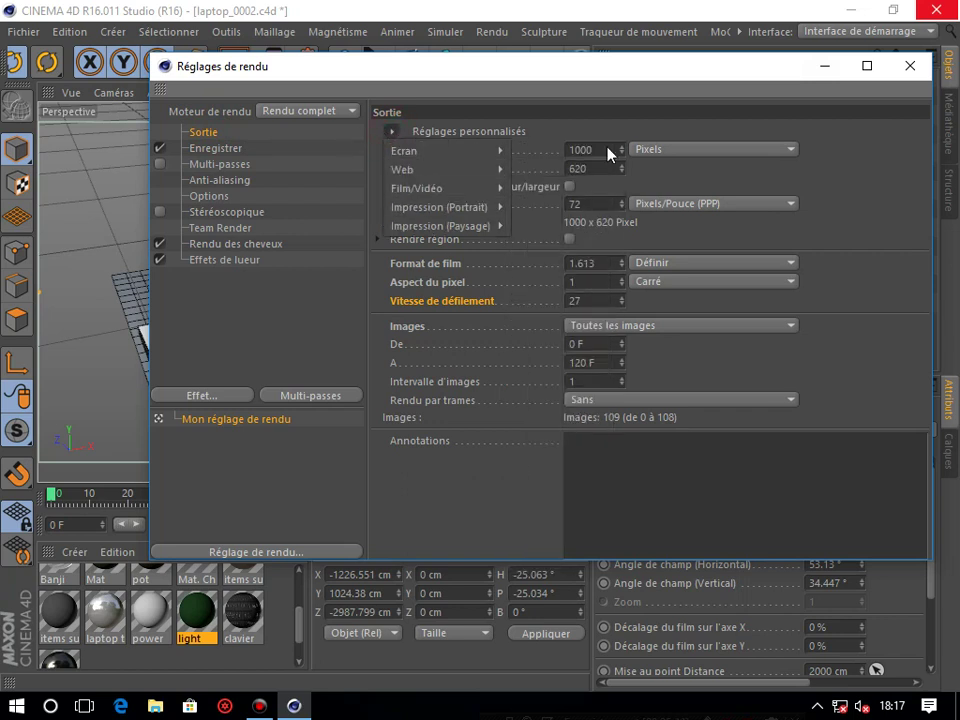
{"action": "left_click", "coordinate": [610, 117]}
{"action": "double_click", "coordinate": [595, 301]}
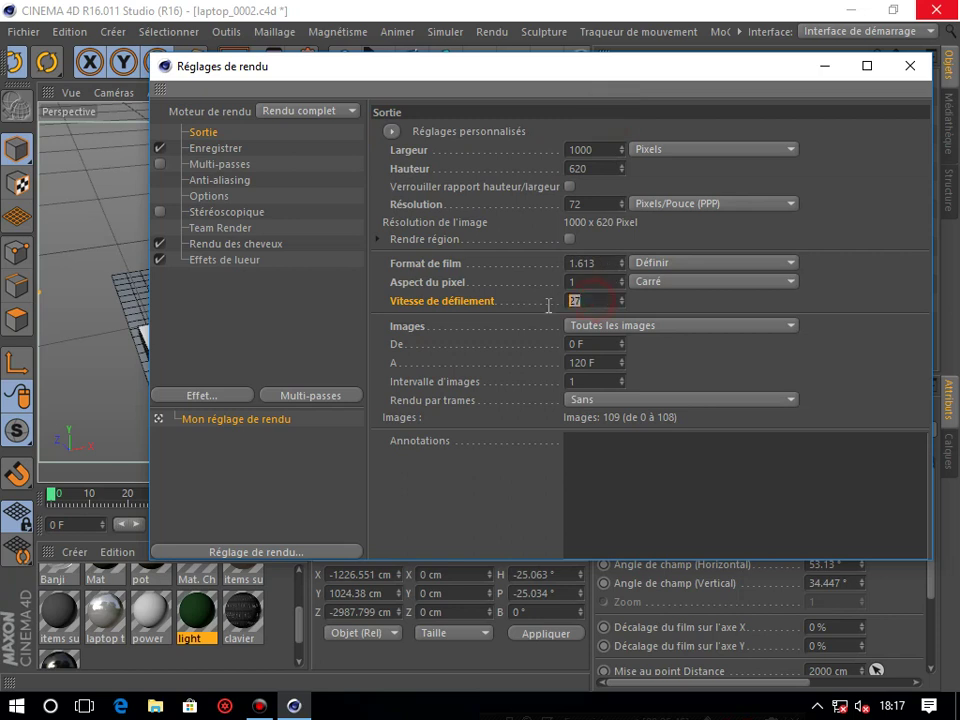
{"action": "type", "text": "25"}
{"action": "key", "text": "Return"}
Step: Recheck that Film AVI is still the output format and close Render Settings
{"action": "mouse_move", "coordinate": [510, 80]}
{"action": "left_mouse_down"}
{"action": "mouse_move", "coordinate": [471, 566]}
{"action": "mouse_move", "coordinate": [512, 525]}
{"action": "mouse_move", "coordinate": [585, 158]}
{"action": "mouse_move", "coordinate": [553, 103]}
{"action": "mouse_move", "coordinate": [564, 81]}
{"action": "left_mouse_up"}
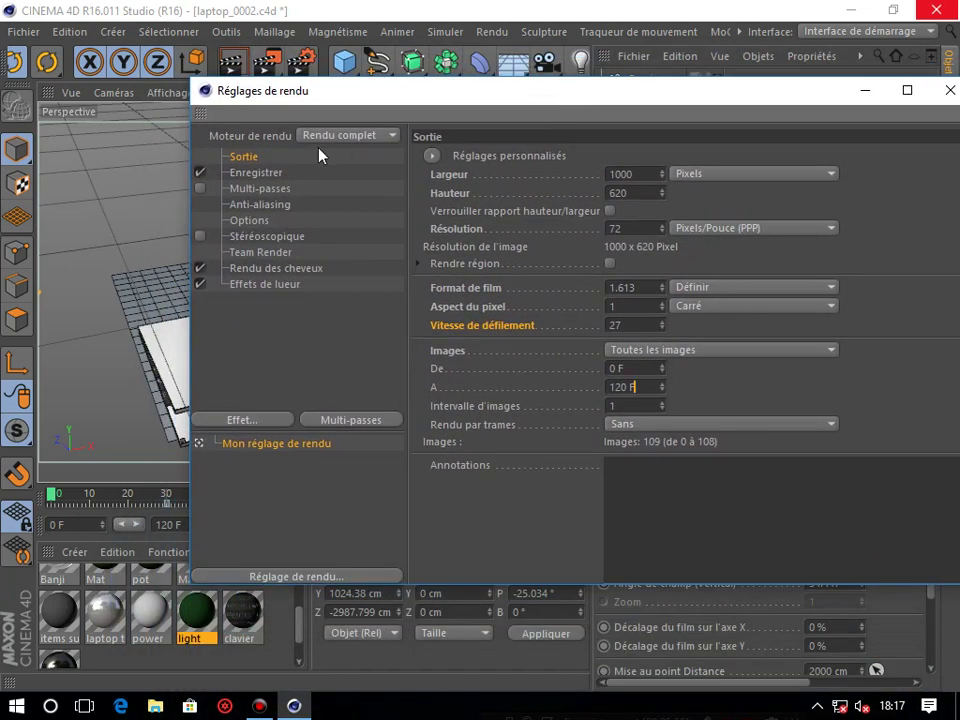
{"action": "left_click", "coordinate": [258, 177]}
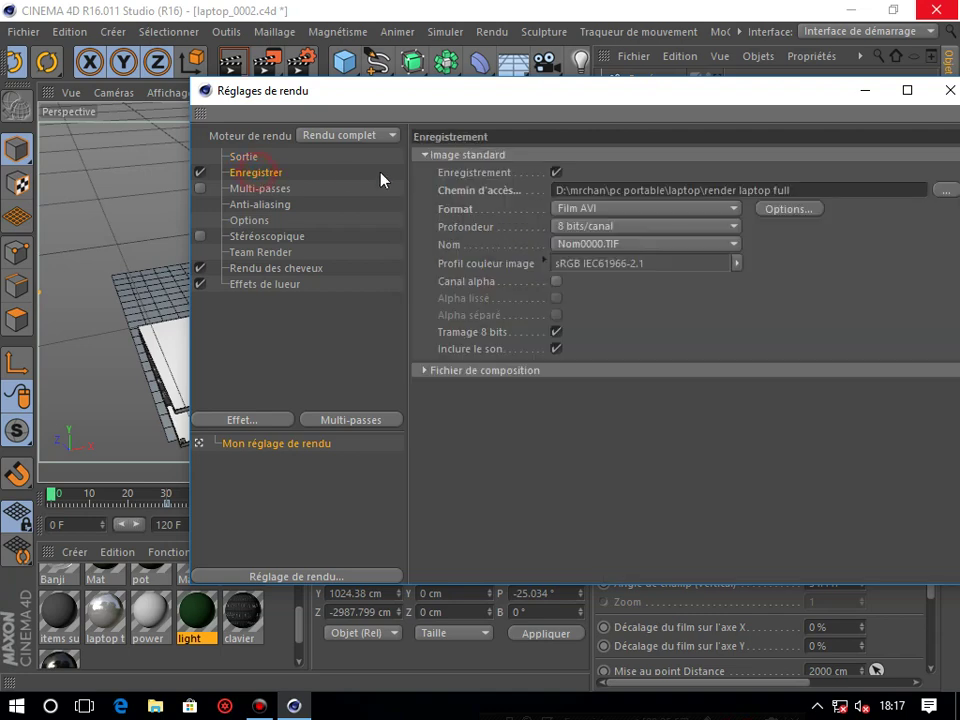
{"action": "left_click", "coordinate": [606, 210]}
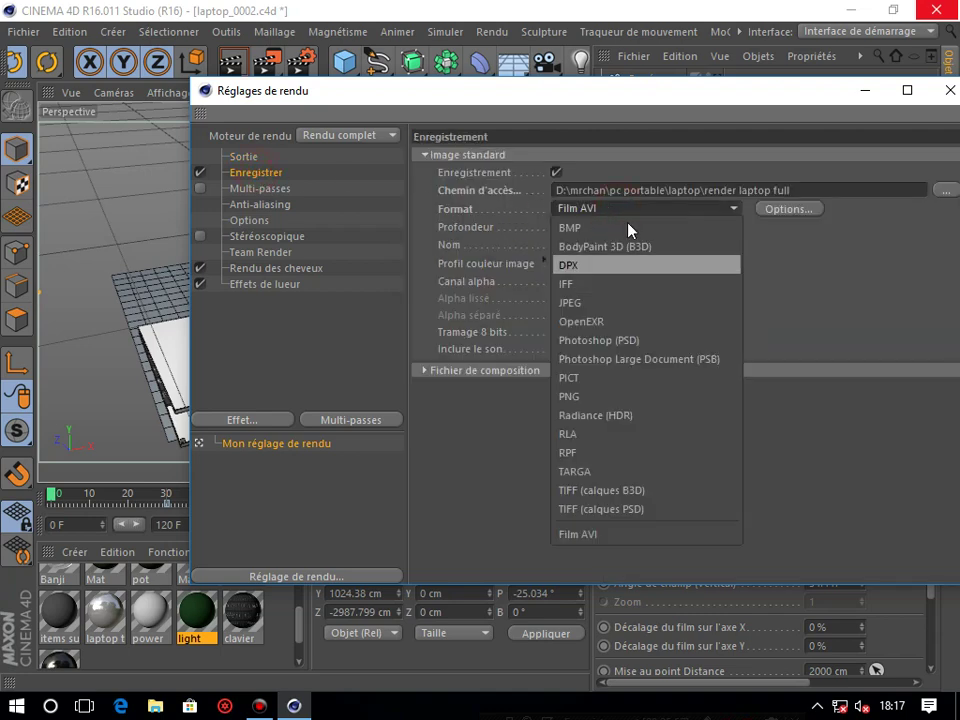
{"action": "left_click", "coordinate": [490, 456]}
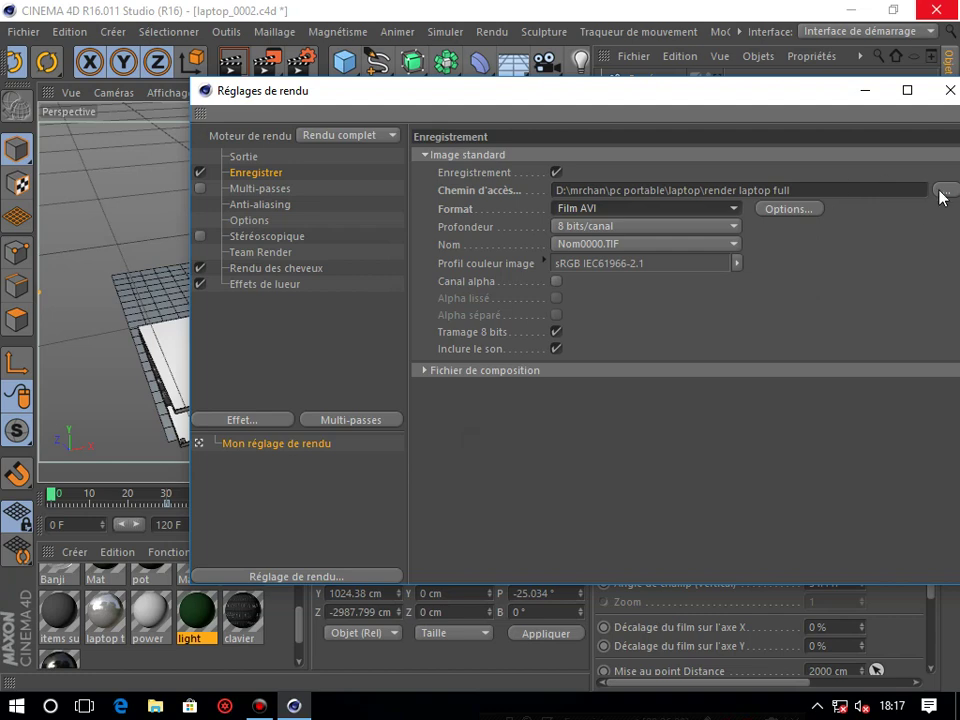
{"action": "left_click", "coordinate": [947, 90]}
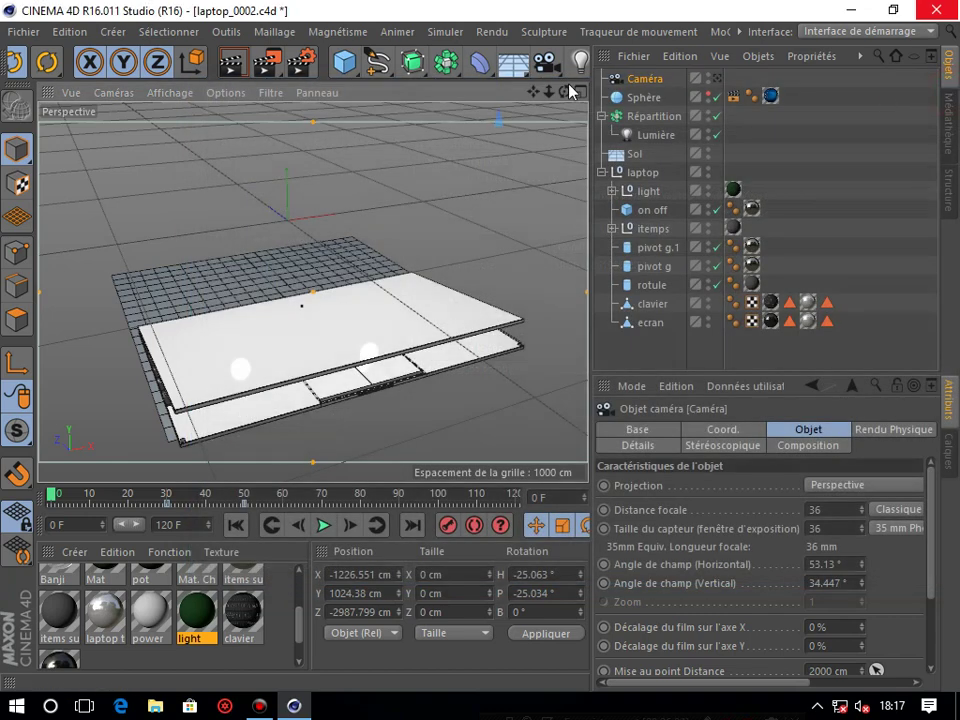
Step: Select the camera and set its Rotation H and P to 0° in the Coord. tab
{"action": "left_click", "coordinate": [649, 80]}
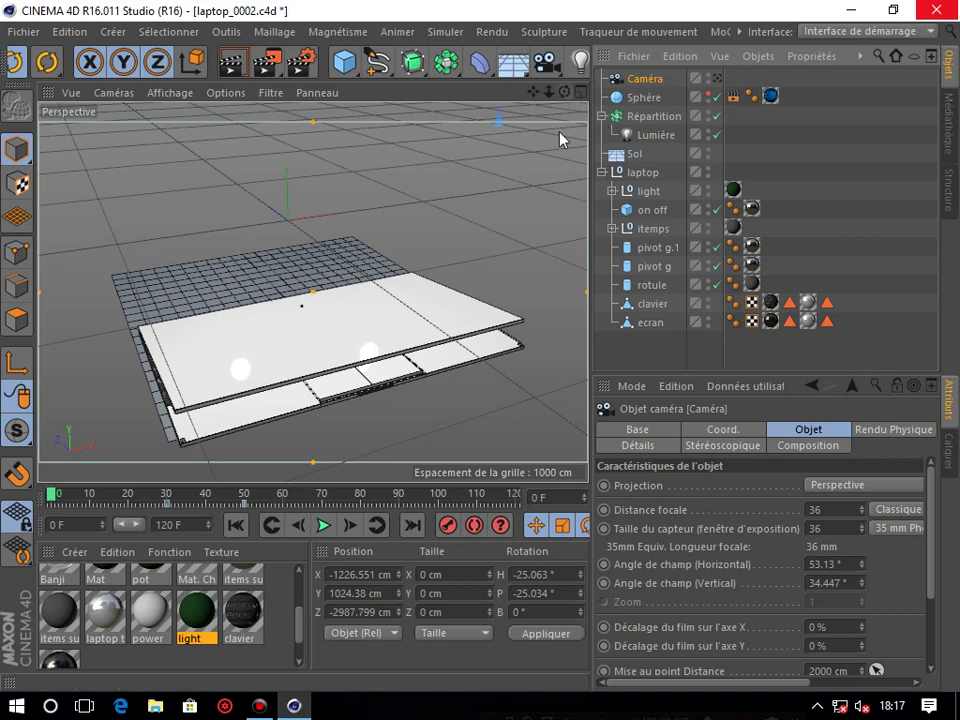
{"action": "left_click", "coordinate": [578, 93]}
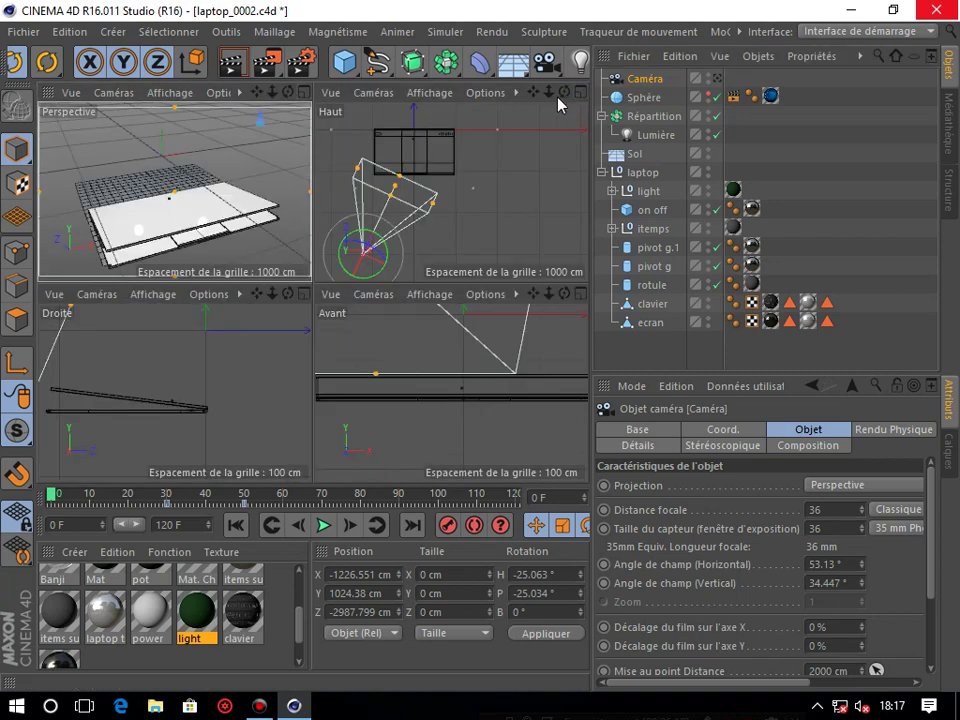
{"action": "left_click", "coordinate": [579, 94]}
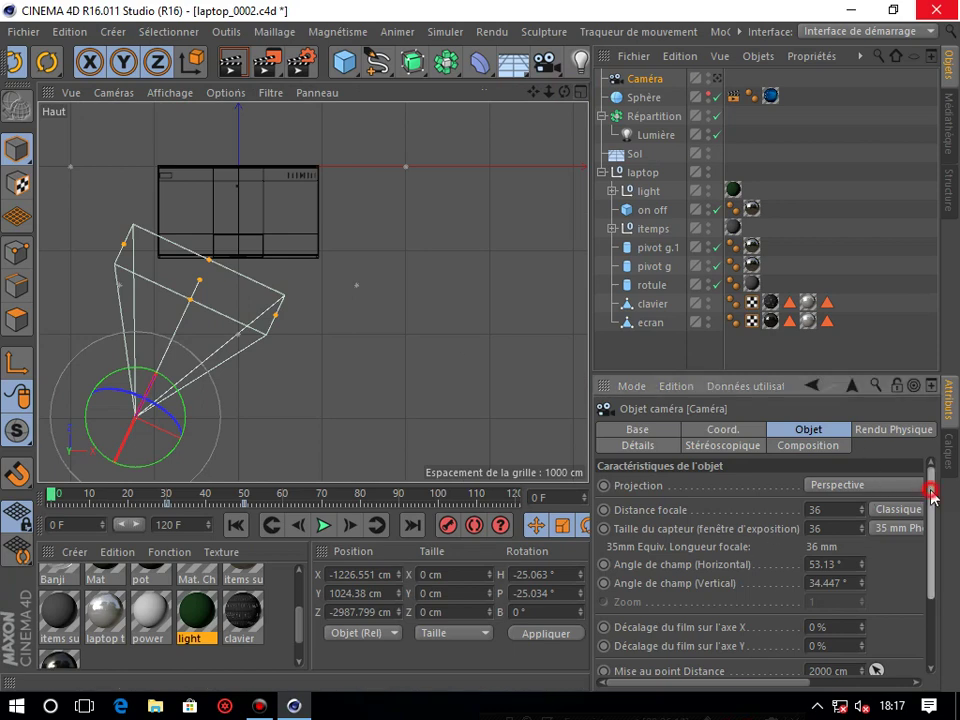
{"action": "scroll", "coordinate": [930, 480], "scroll_direction": "down", "scroll_amount": 1}
{"action": "left_click", "coordinate": [713, 431]}
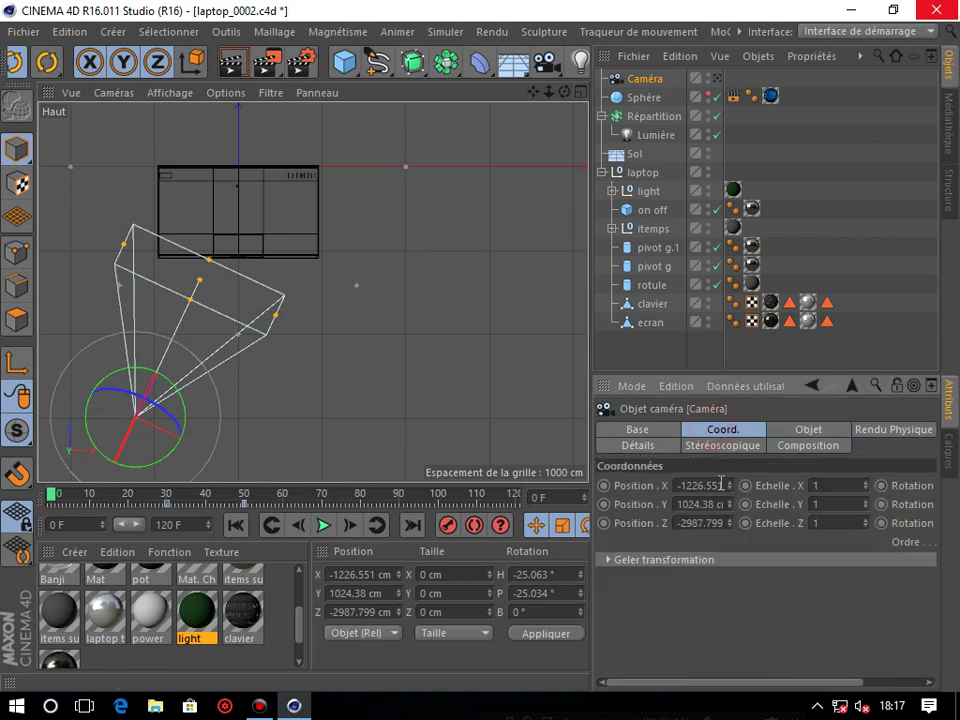
{"action": "left_click_drag", "start_coordinate": [722, 683], "coordinate": [785, 683]}
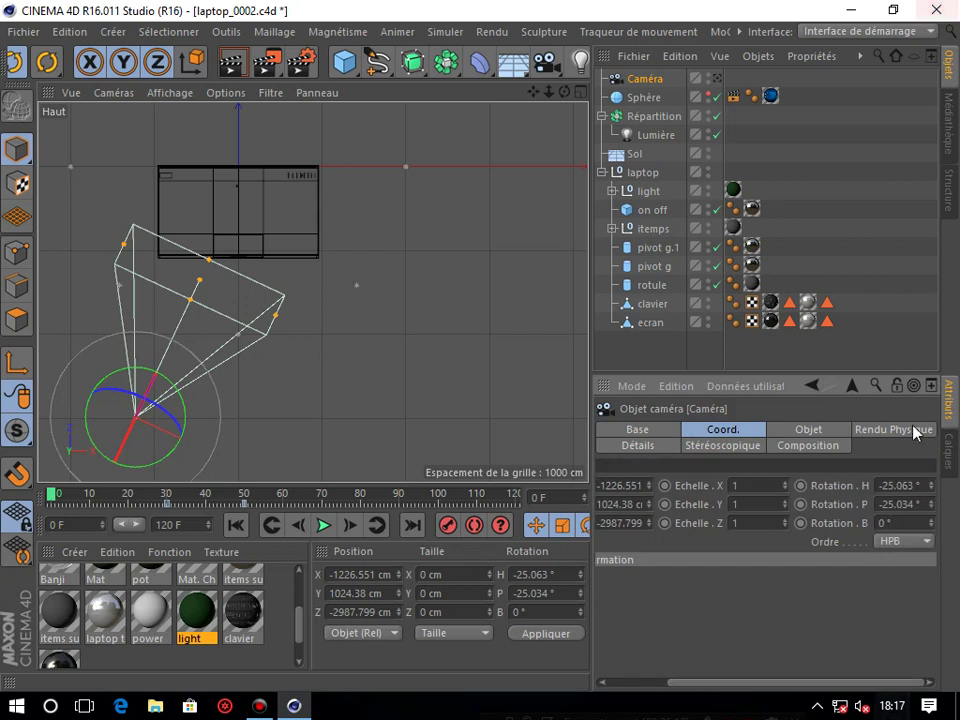
{"action": "type", "text": "0"}
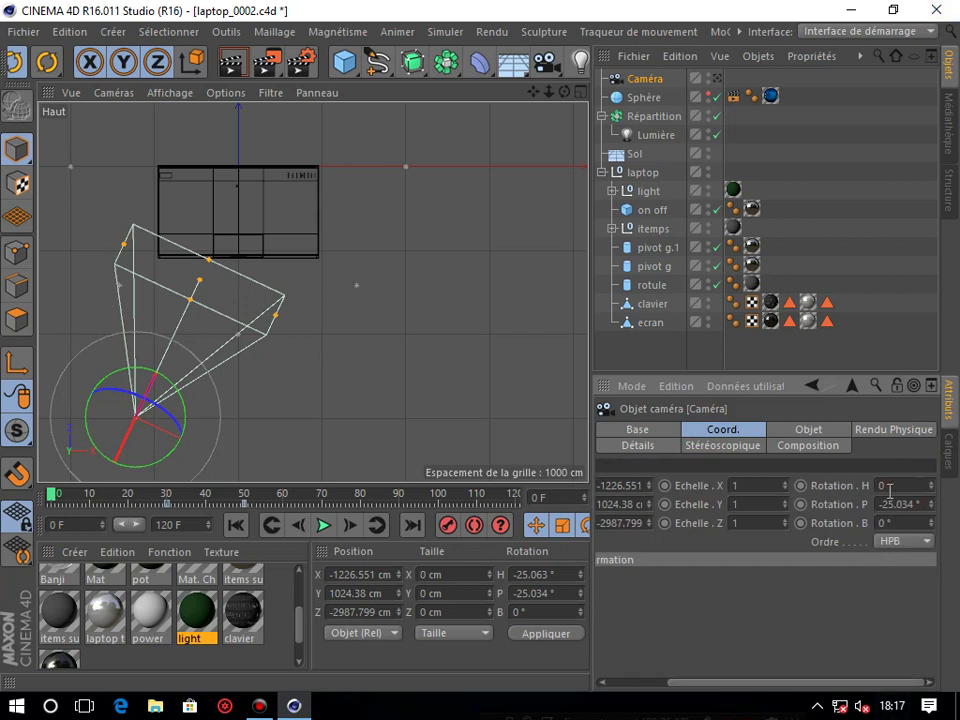
{"action": "left_click", "coordinate": [888, 504]}
{"action": "type", "text": "0"}
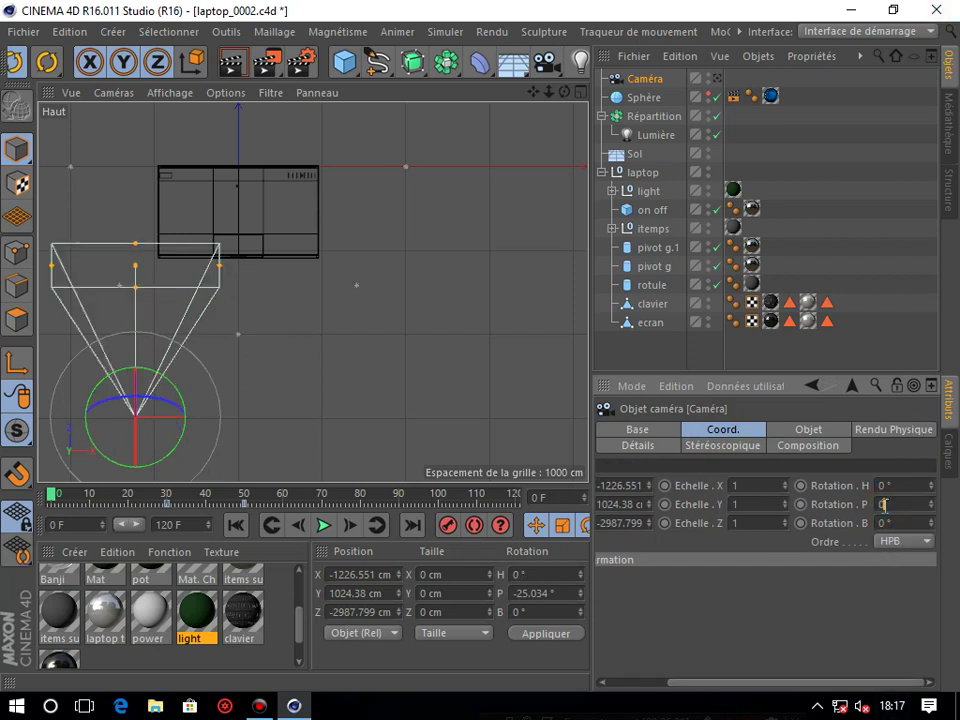
{"action": "key", "text": "Return"}
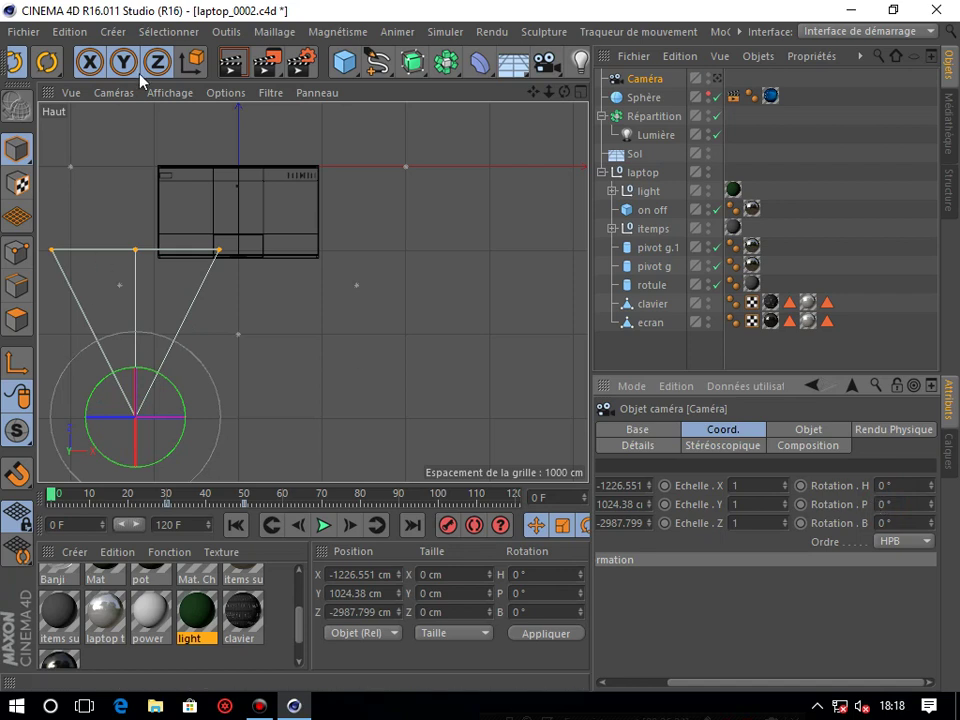
{"action": "mouse_move", "coordinate": [83, 70]}
{"action": "left_mouse_down"}
{"action": "mouse_move", "coordinate": [127, 83]}
{"action": "mouse_move", "coordinate": [83, 70]}
{"action": "left_mouse_up"}
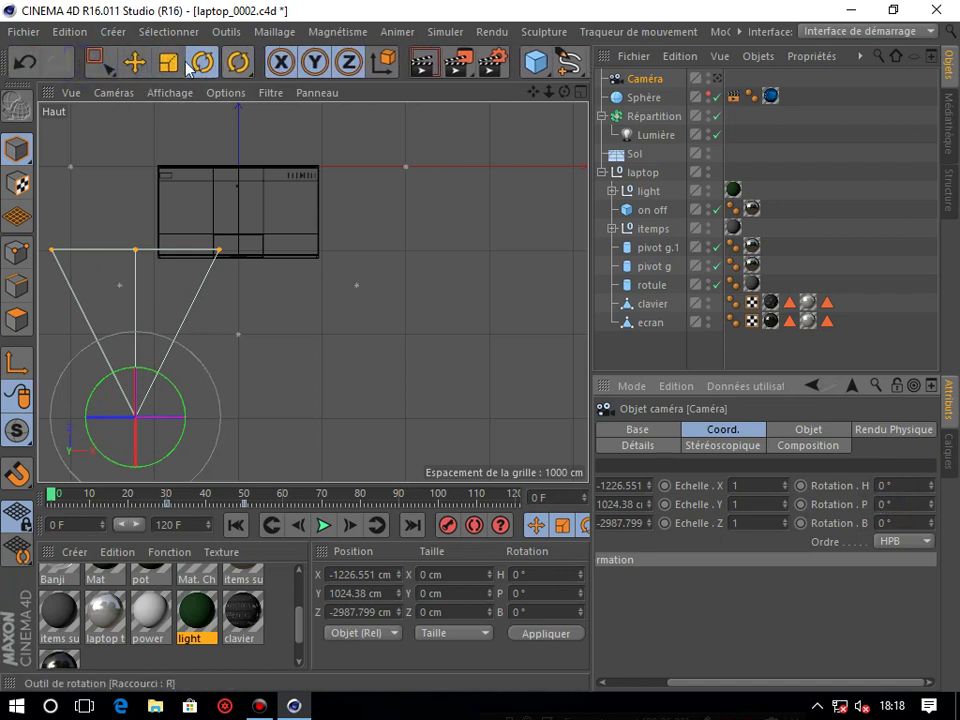
Step: Slide the camera along X to -398.742 cm in the top view
{"action": "left_click", "coordinate": [134, 62]}
{"action": "left_click_drag", "start_coordinate": [172, 420], "coordinate": [313, 300]}
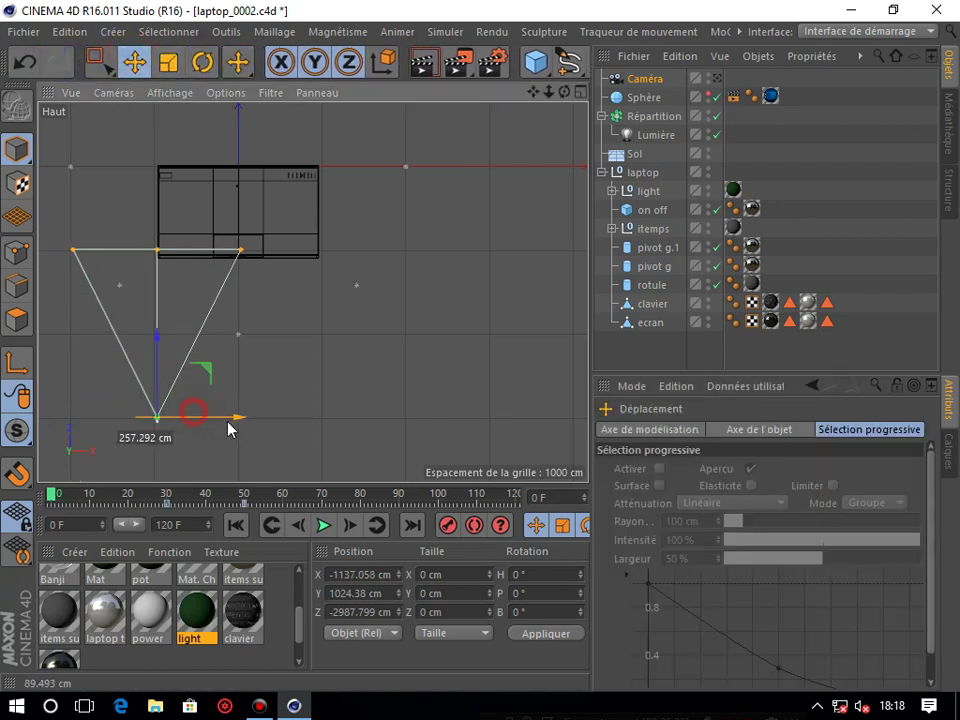
{"action": "middle_click", "coordinate": [313, 285]}
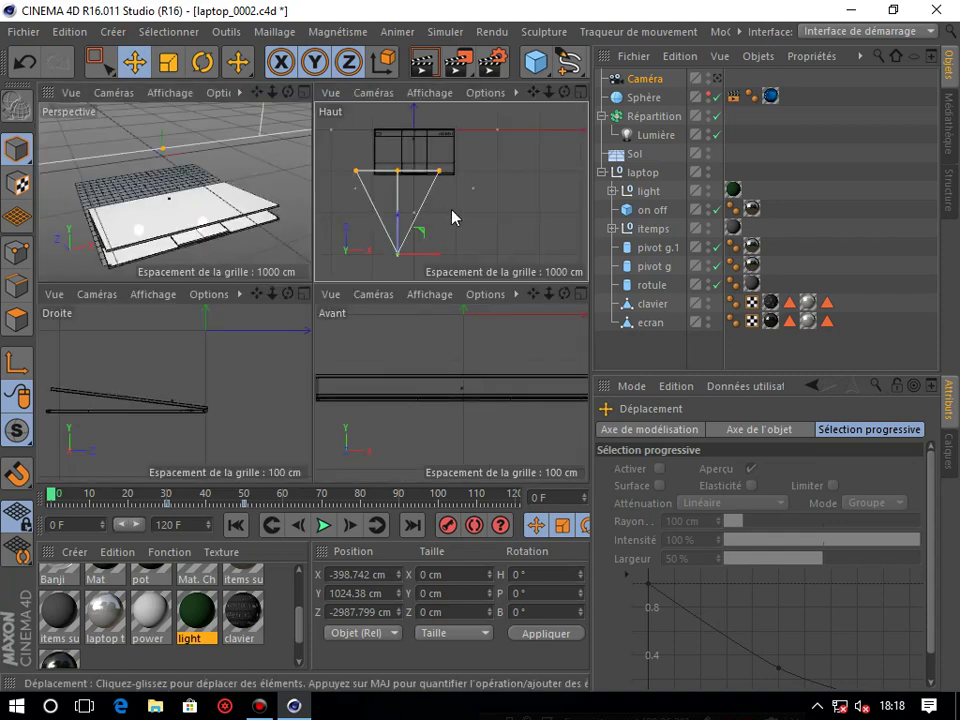
{"action": "middle_click", "coordinate": [248, 214]}
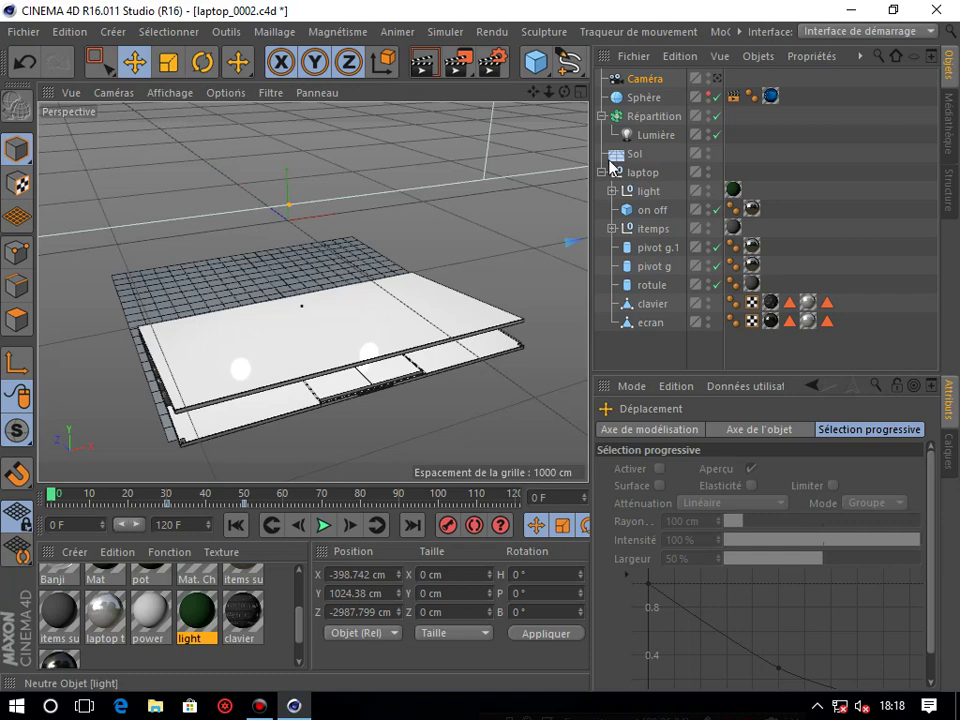
{"action": "left_click", "coordinate": [642, 80]}
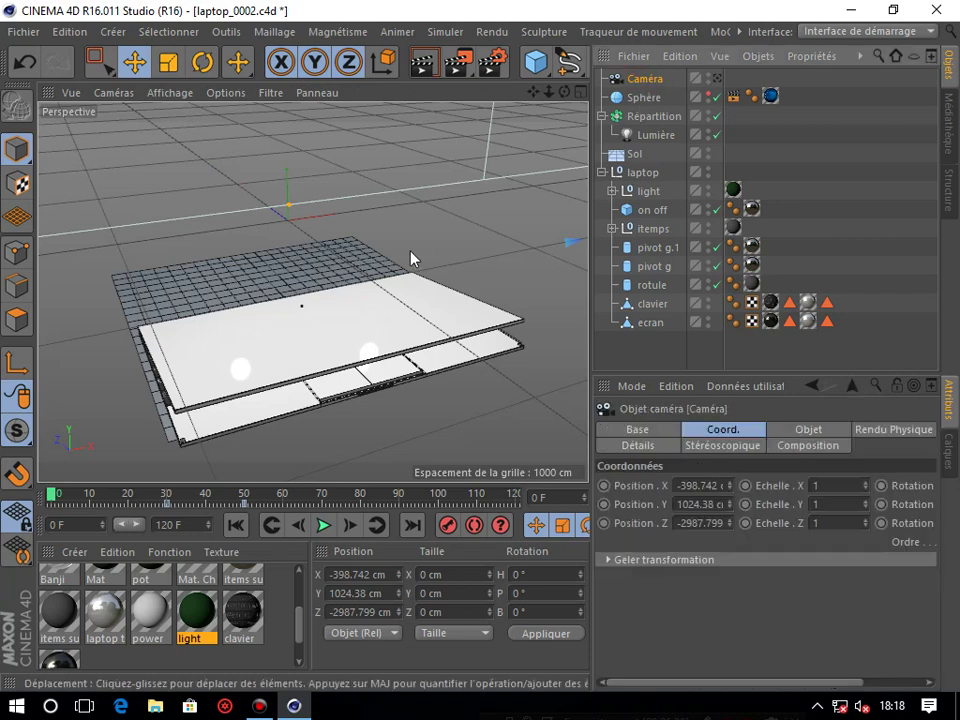
{"action": "middle_click", "coordinate": [411, 257]}
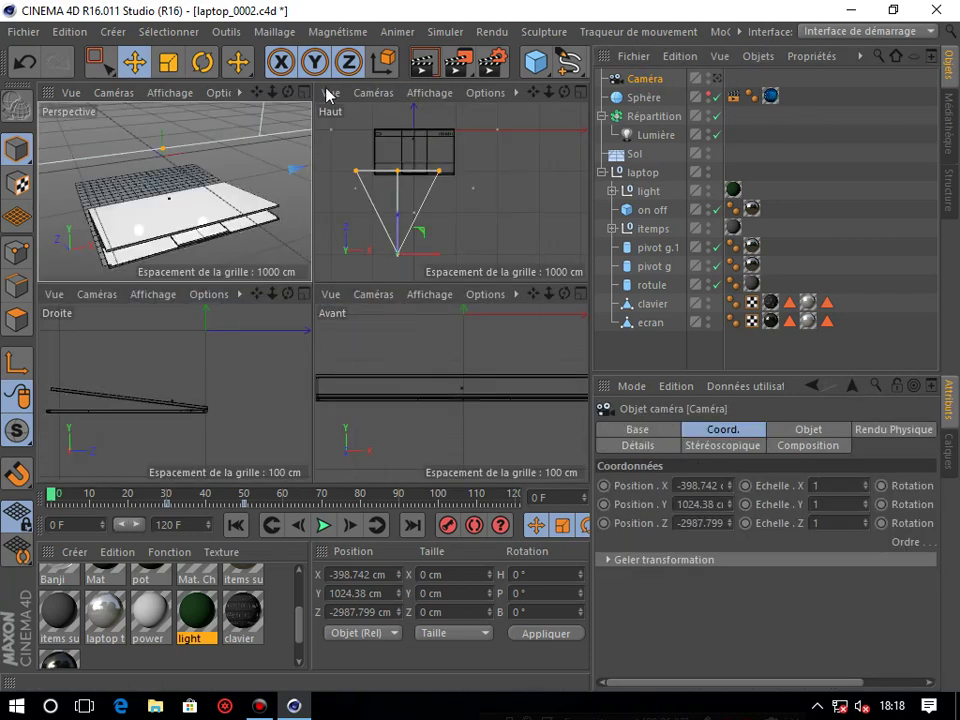
{"action": "middle_click", "coordinate": [223, 156]}
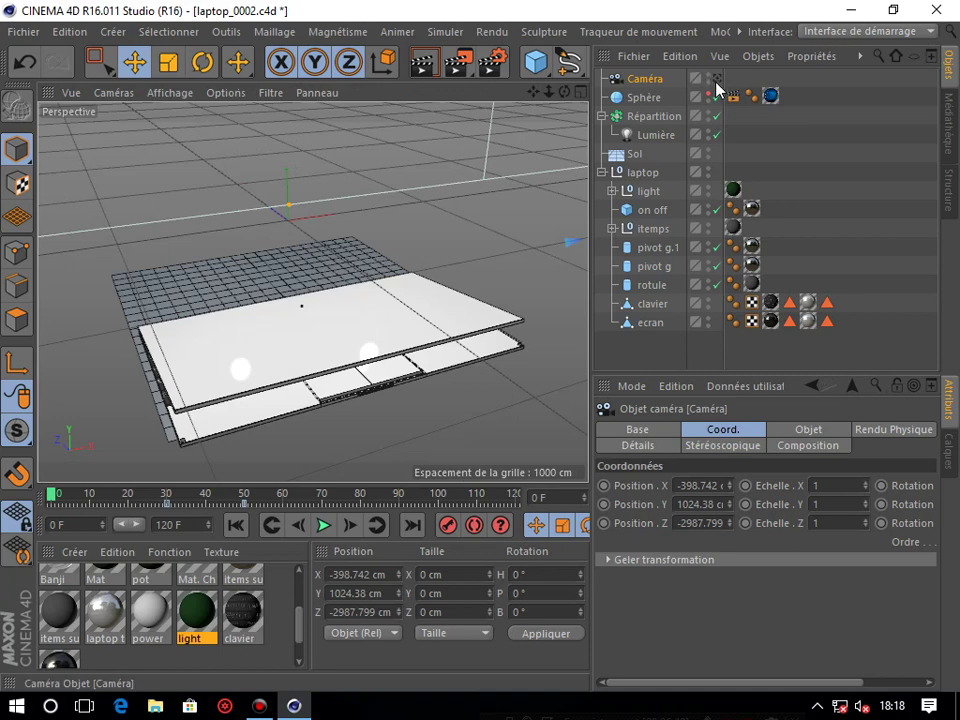
Step: Look through the scene camera and lower it to Y 666.501 cm in the side view
{"action": "left_click", "coordinate": [716, 78]}
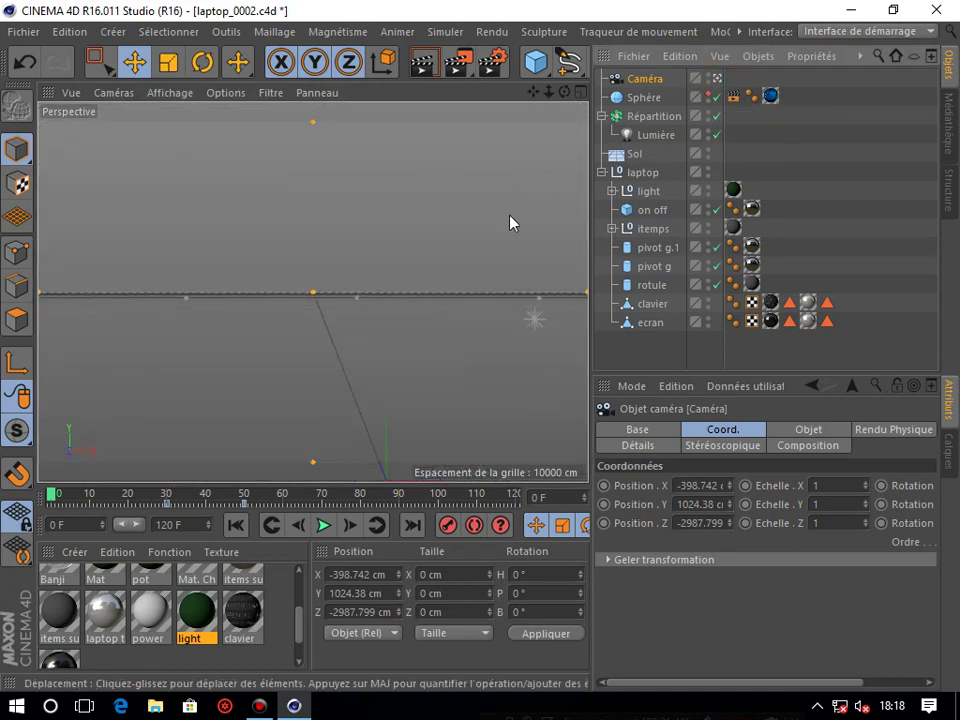
{"action": "middle_click", "coordinate": [347, 328]}
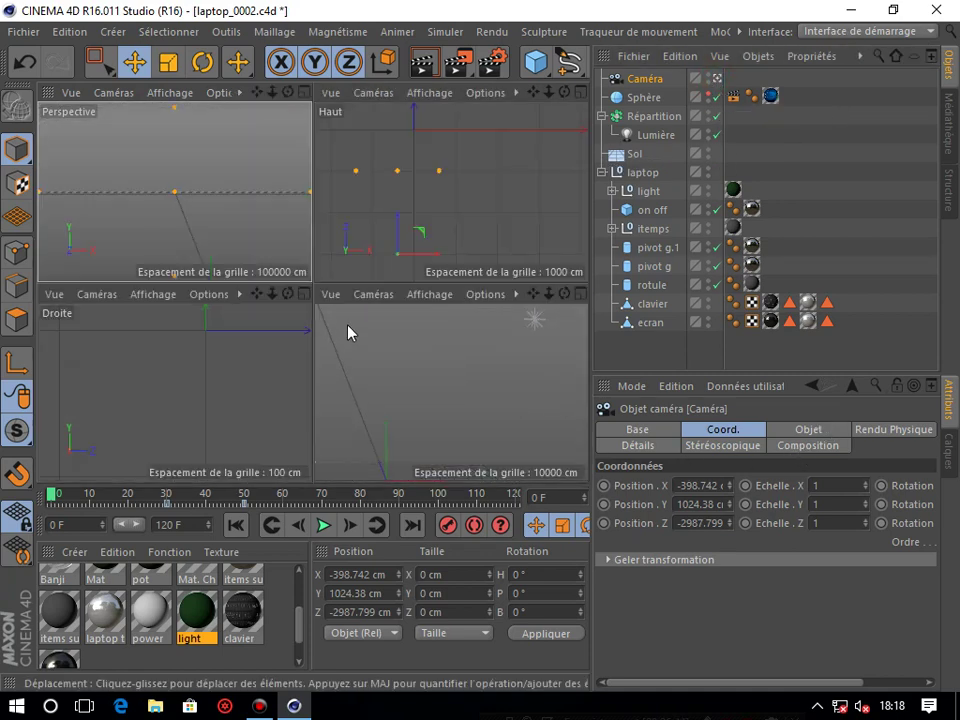
{"action": "middle_click", "coordinate": [266, 377]}
{"action": "scroll", "coordinate": [300, 354], "scroll_direction": "down", "scroll_amount": 4}
{"action": "scroll", "coordinate": [291, 315], "scroll_direction": "up", "scroll_amount": 5}
{"action": "scroll", "coordinate": [242, 268], "scroll_direction": "up", "scroll_amount": 2}
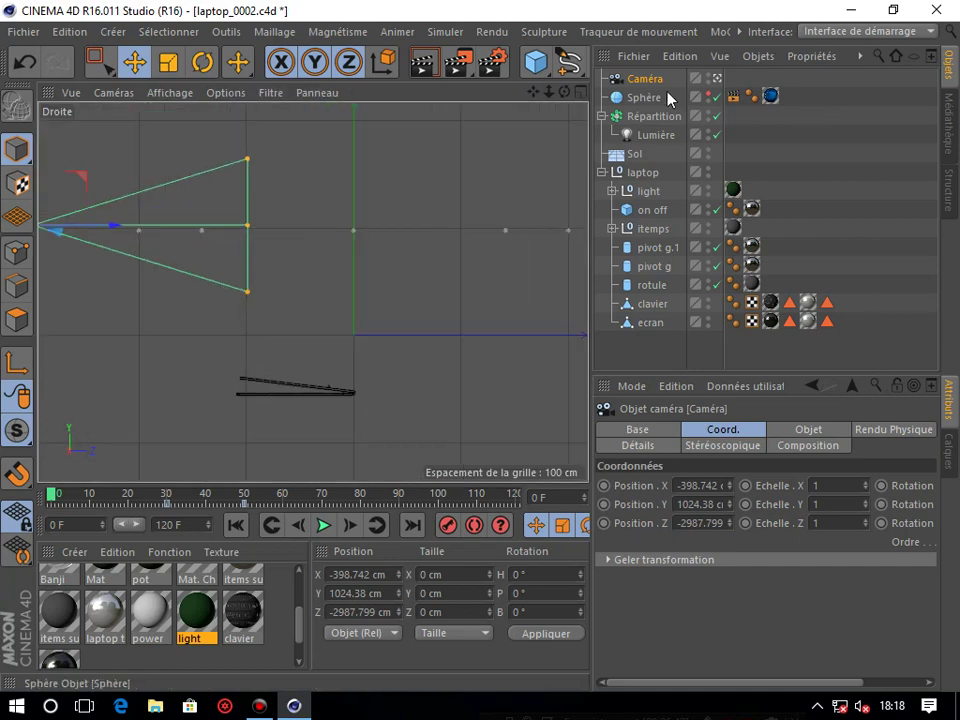
{"action": "middle_click_drag", "start_coordinate": [313, 292], "coordinate": [445, 326], "text": "alt"}
{"action": "left_click_drag", "start_coordinate": [184, 204], "coordinate": [218, 256]}
{"action": "middle_click", "coordinate": [218, 256]}
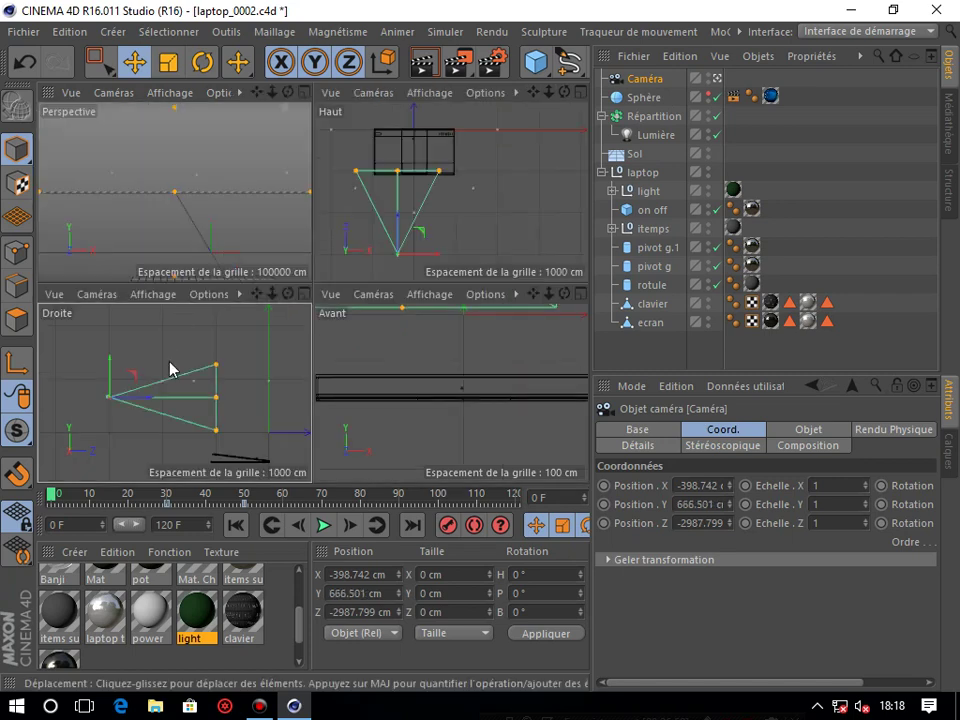
{"action": "middle_click", "coordinate": [218, 390]}
Step: Rotate the camera down to -17.437° pitch toward the laptop
{"action": "key", "text": "r"}
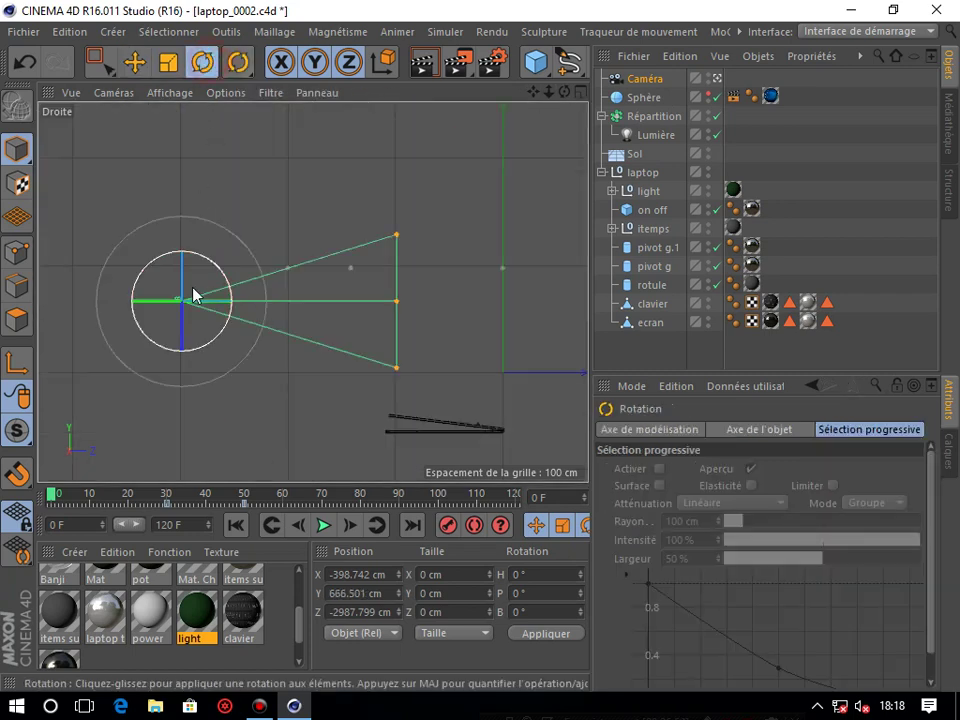
{"action": "middle_click", "coordinate": [193, 290]}
{"action": "left_click_drag", "start_coordinate": [129, 392], "coordinate": [141, 393]}
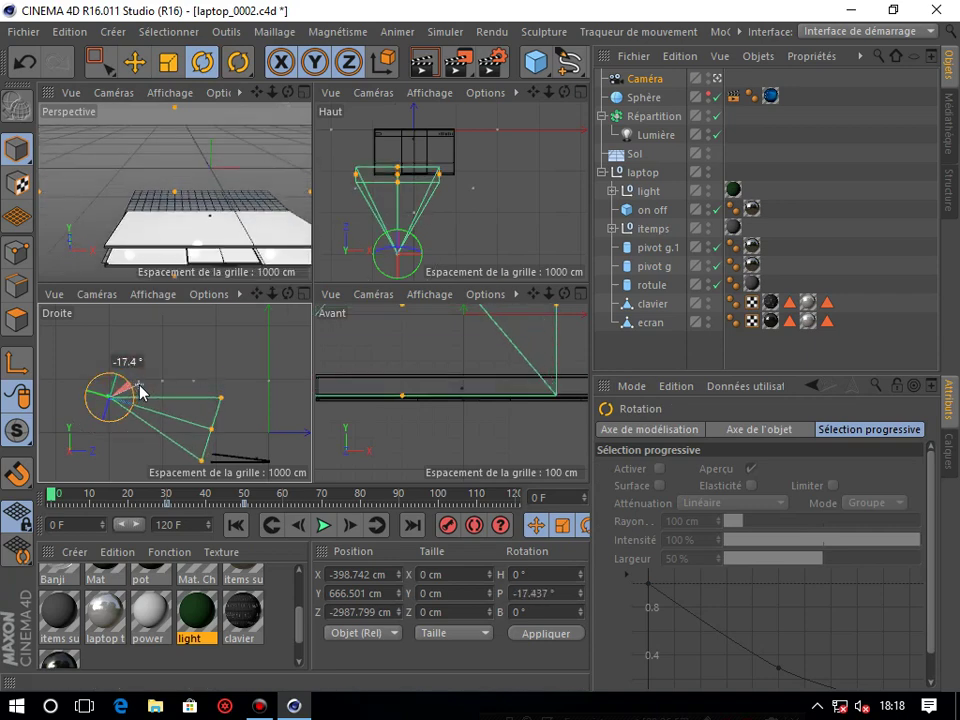
{"action": "middle_click", "coordinate": [129, 197]}
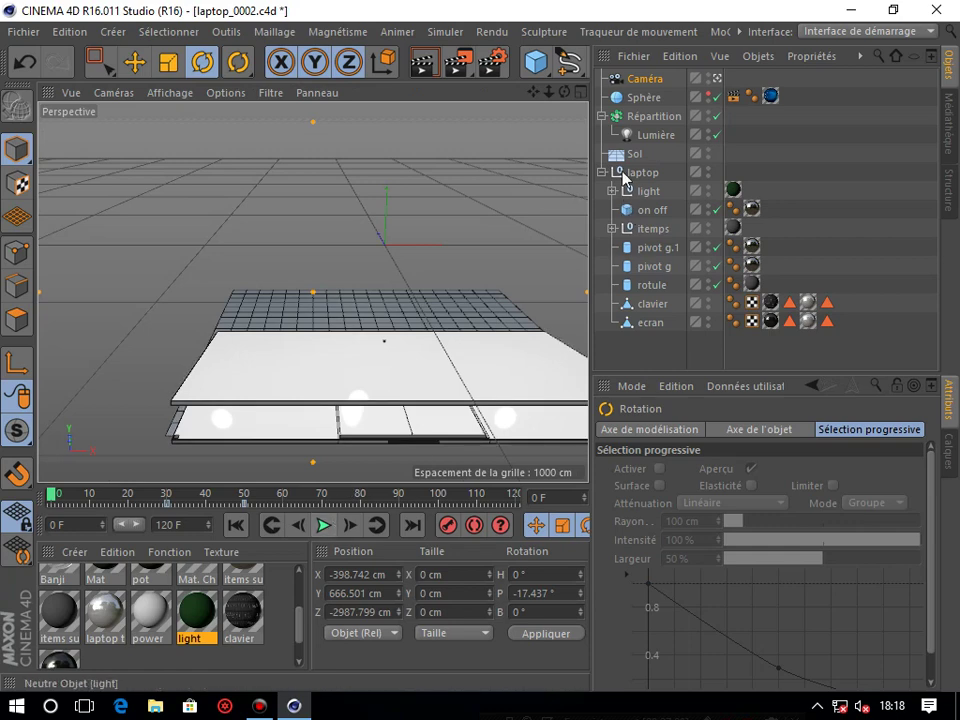
Step: Check the camera view through the scene camera and maximize the perspective viewport
{"action": "left_click", "coordinate": [644, 80]}
{"action": "middle_click", "coordinate": [435, 262]}
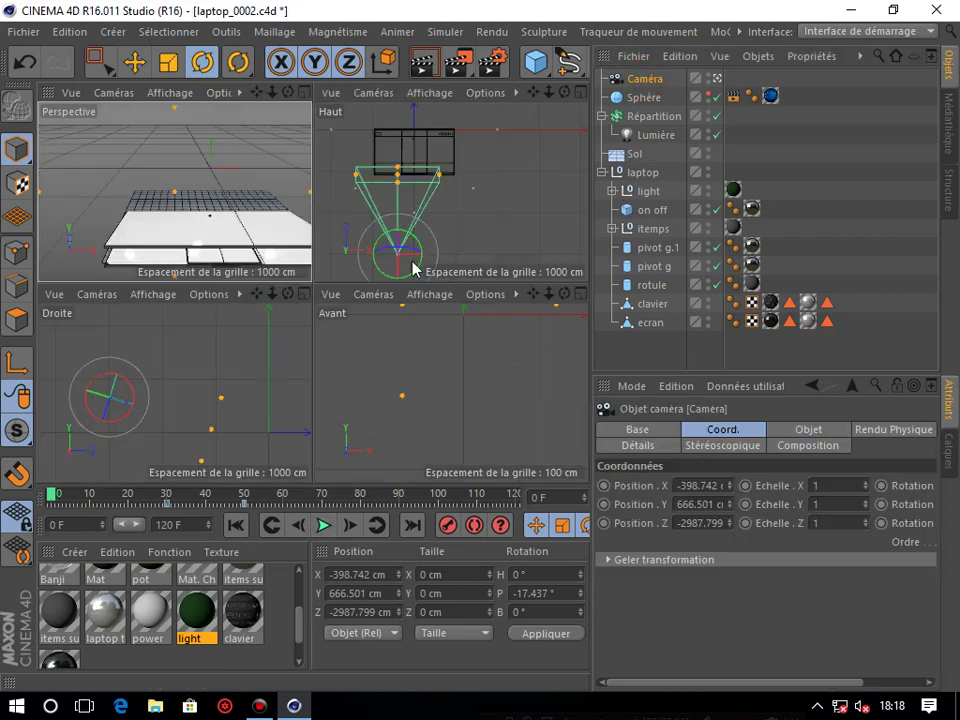
{"action": "middle_click", "coordinate": [257, 156]}
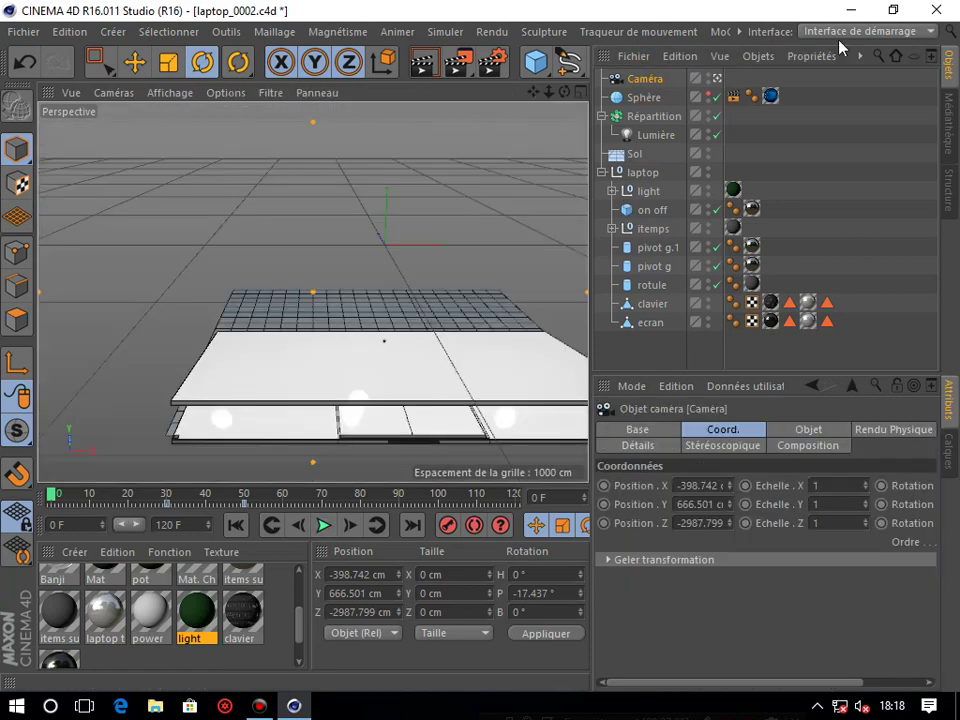
{"action": "middle_click", "coordinate": [466, 170]}
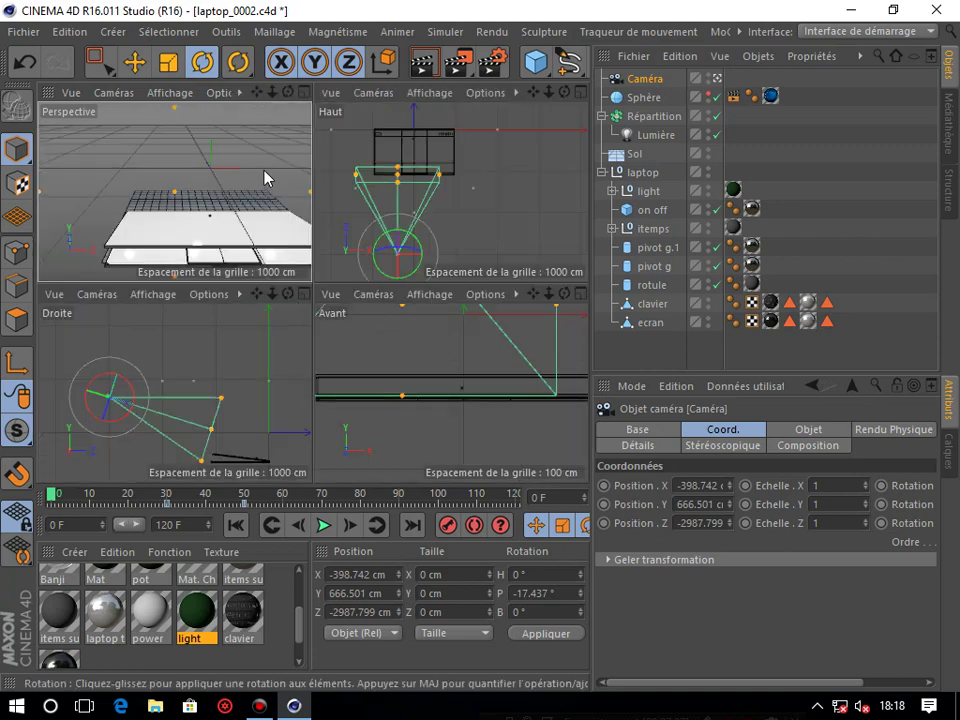
{"action": "middle_click", "coordinate": [265, 177]}
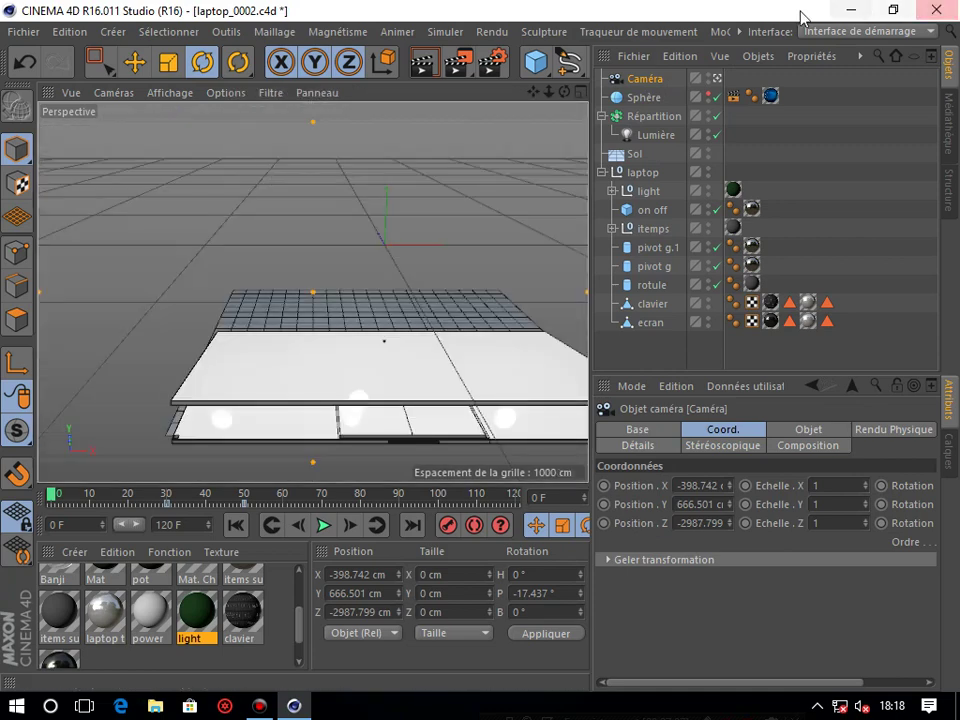
{"action": "left_click", "coordinate": [718, 79]}
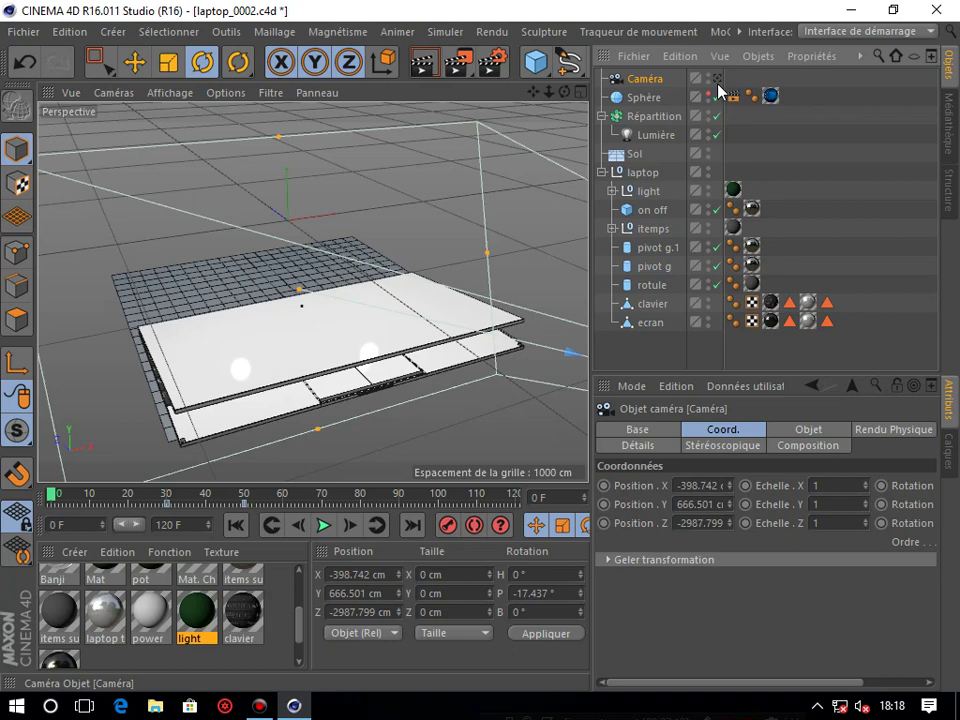
{"action": "left_click", "coordinate": [718, 79]}
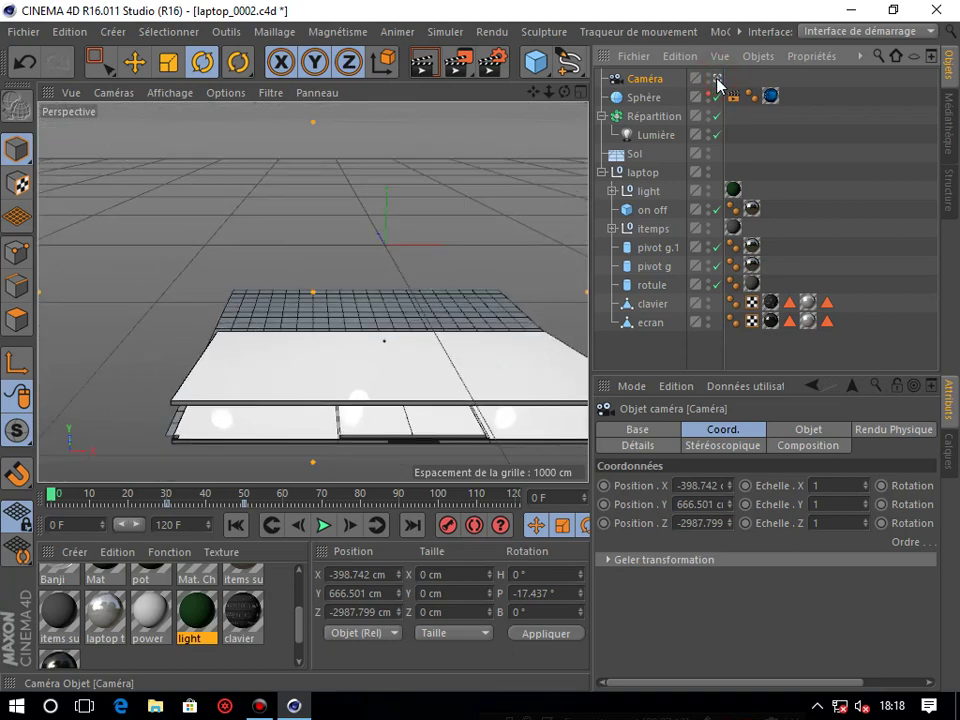
{"action": "left_click", "coordinate": [718, 79]}
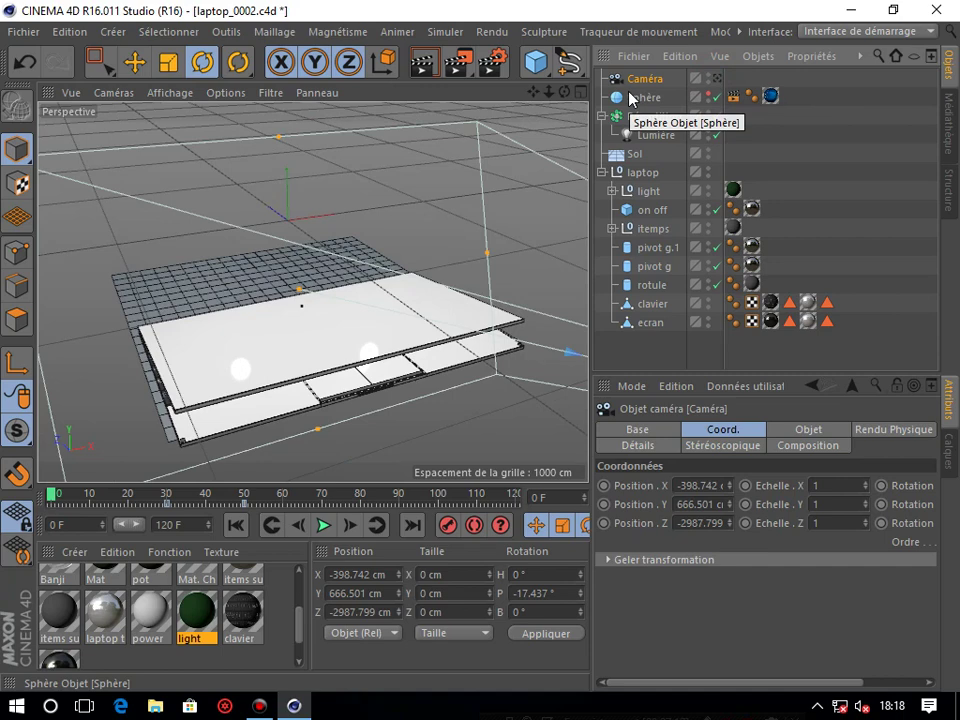
{"action": "left_click", "coordinate": [719, 79]}
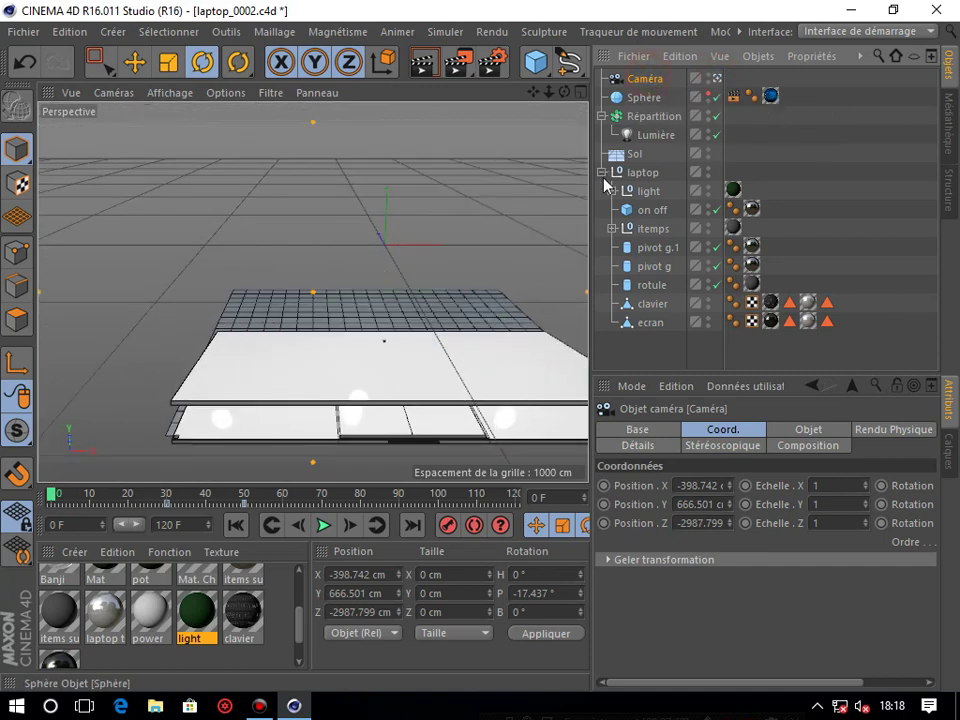
{"action": "middle_click", "coordinate": [375, 285]}
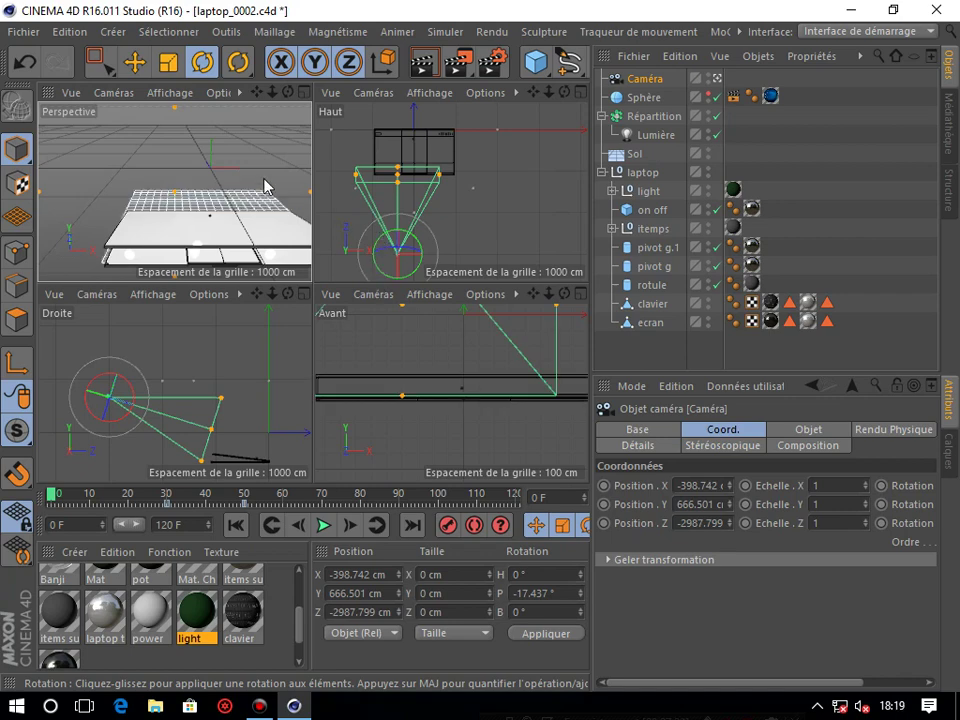
{"action": "middle_click", "coordinate": [259, 118]}
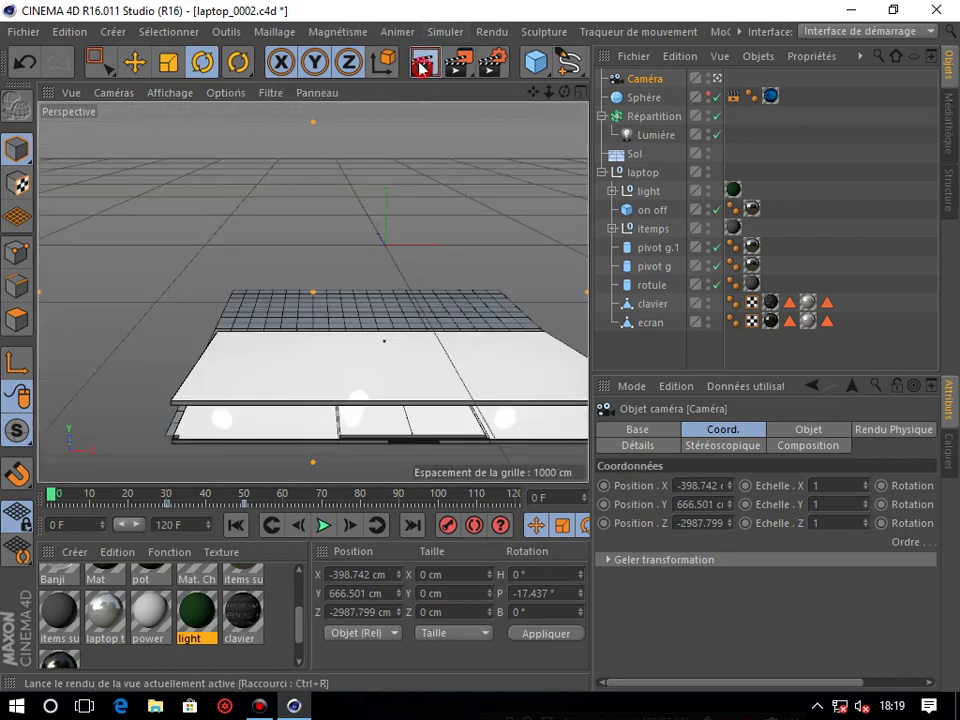
Step: Preview-render the camera view, then dolly the camera back to Z -3026.148 cm
{"action": "left_click", "coordinate": [424, 65]}
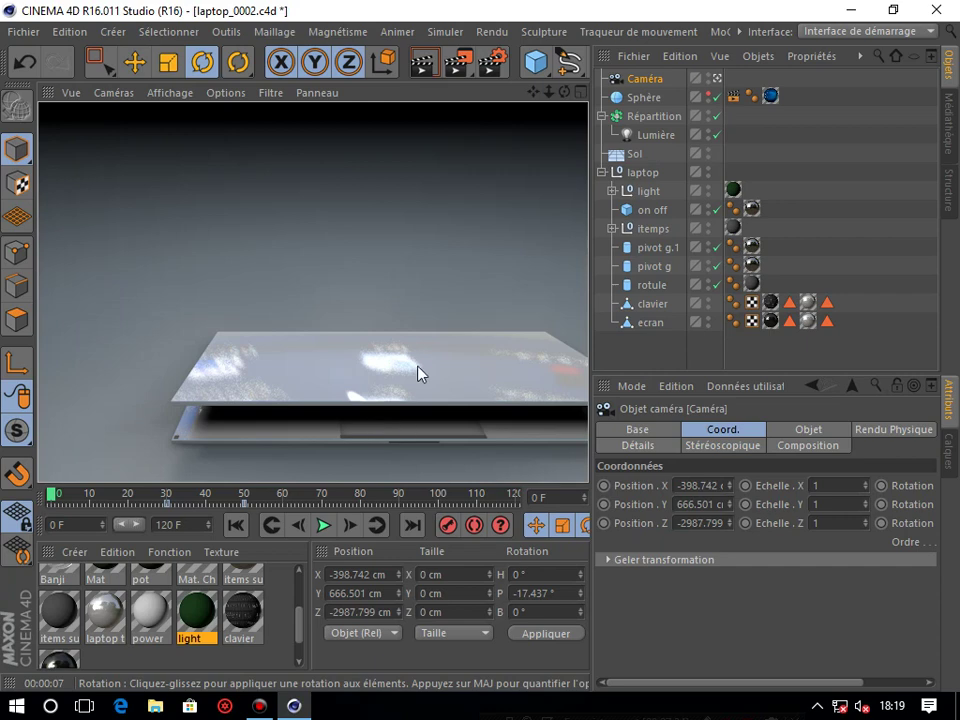
{"action": "scroll", "coordinate": [520, 190], "scroll_direction": "up", "scroll_amount": 3}
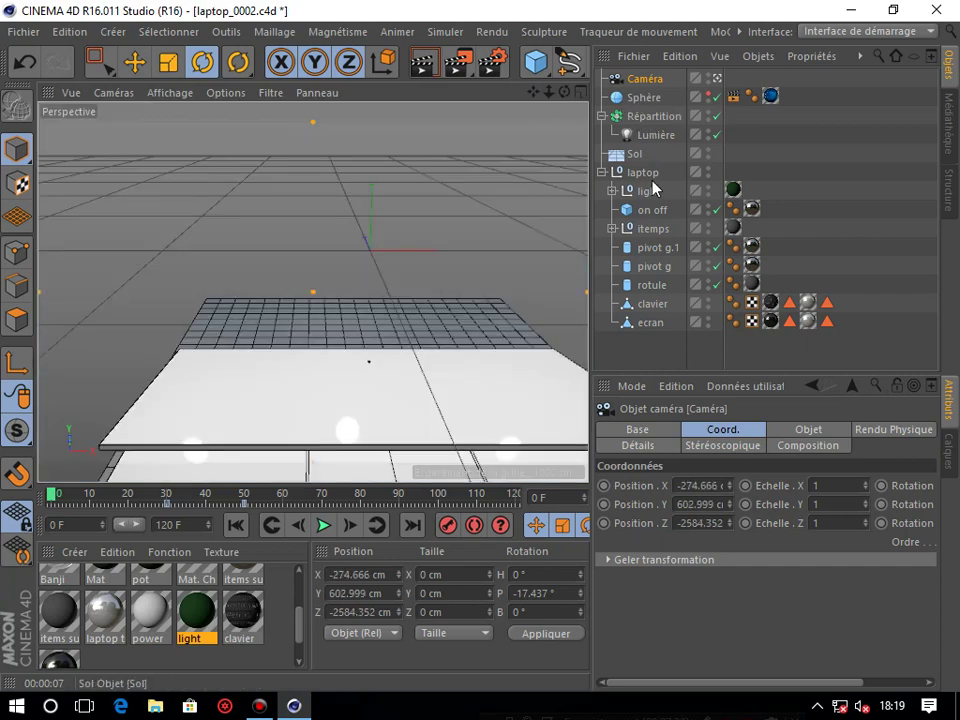
{"action": "scroll", "coordinate": [490, 255], "scroll_direction": "down", "scroll_amount": 3}
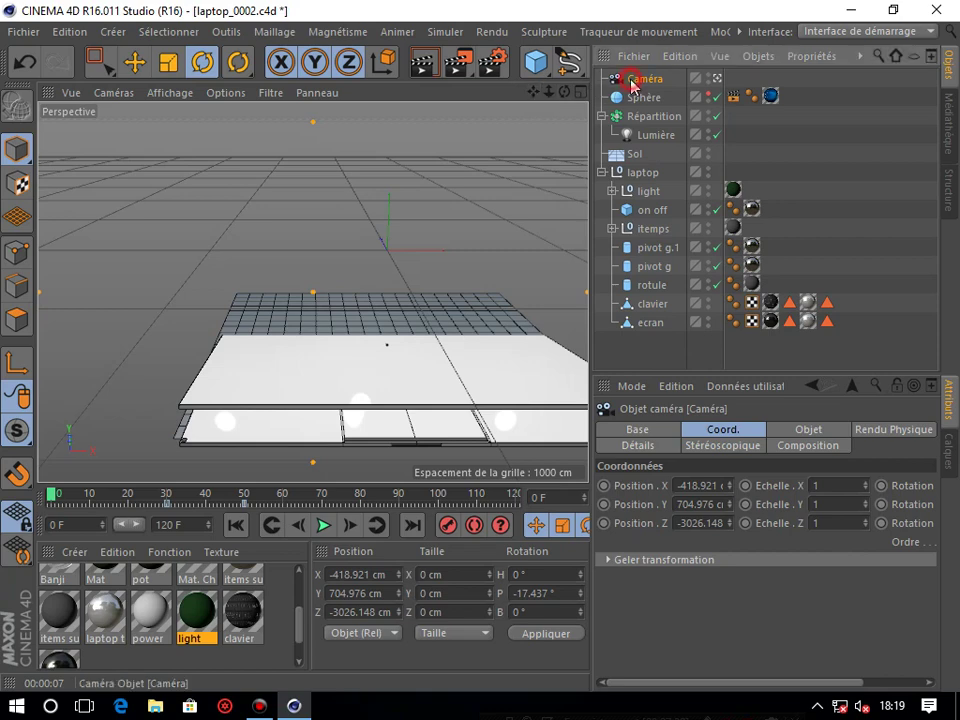
Step: In four-view layout, key the camera's frame-0 Position, then slide it along X to -216.178 cm
{"action": "left_click", "coordinate": [581, 92]}
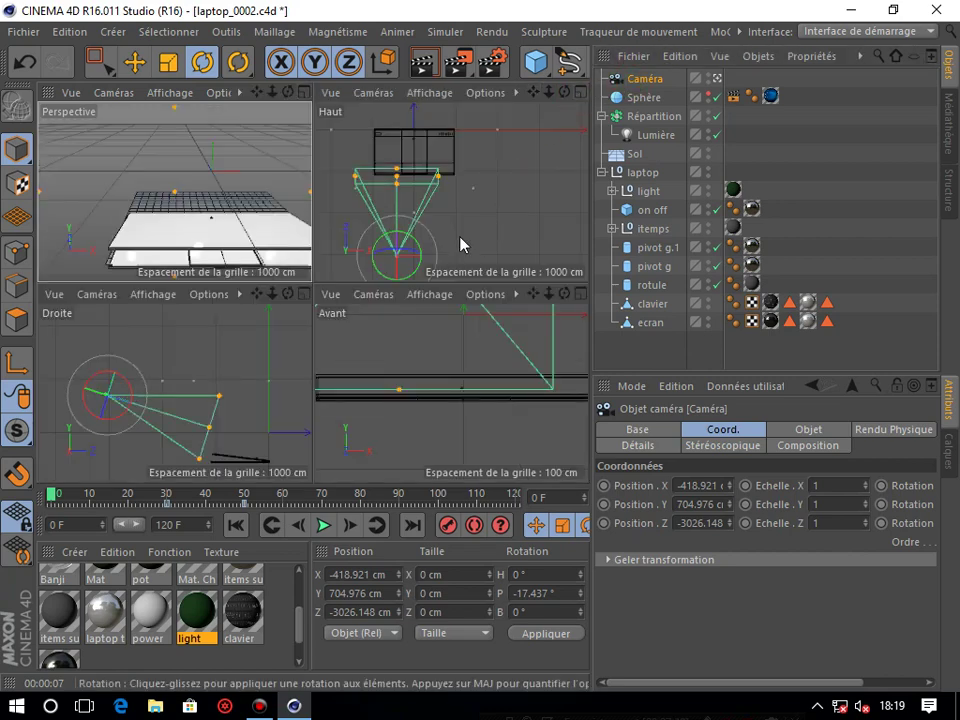
{"action": "left_click", "coordinate": [135, 63]}
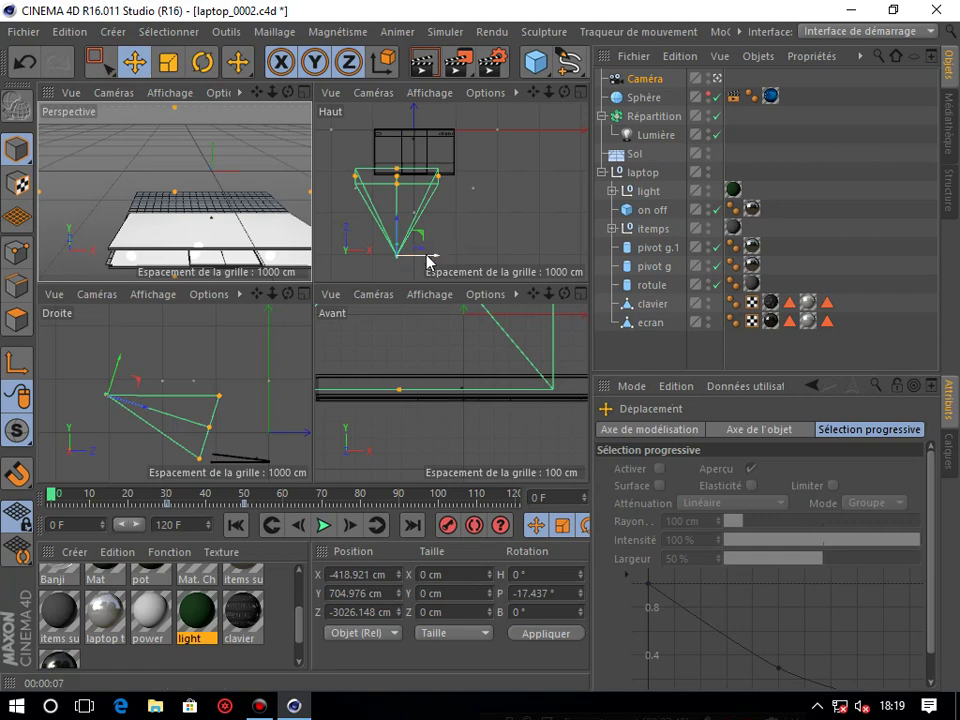
{"action": "left_click", "coordinate": [645, 80]}
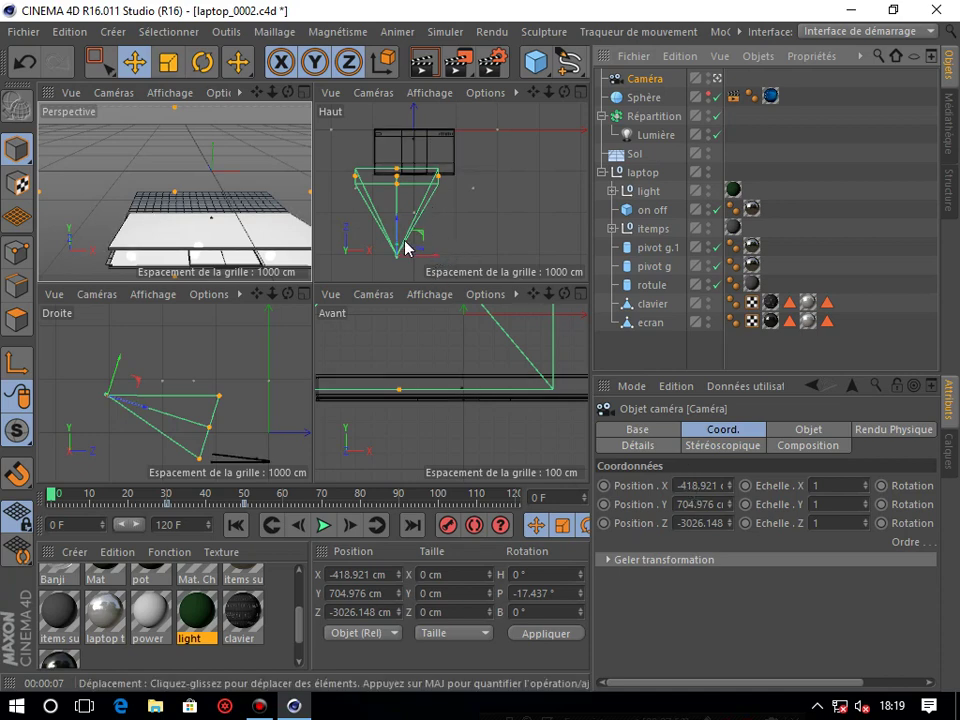
{"action": "left_click", "coordinate": [625, 485]}
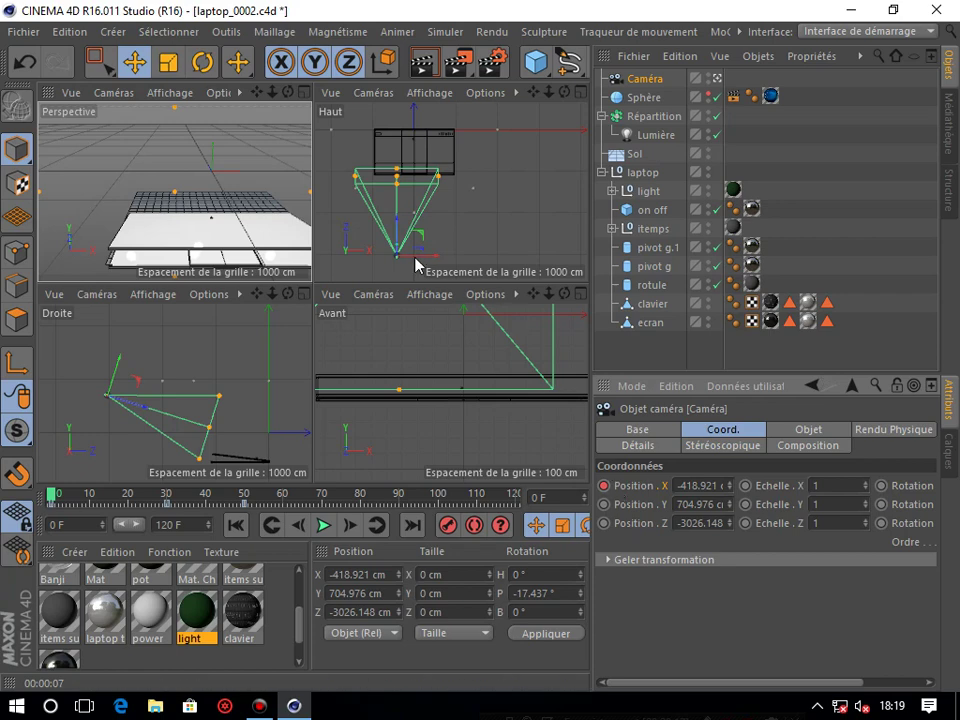
{"action": "left_click_drag", "start_coordinate": [428, 264], "coordinate": [437, 259]}
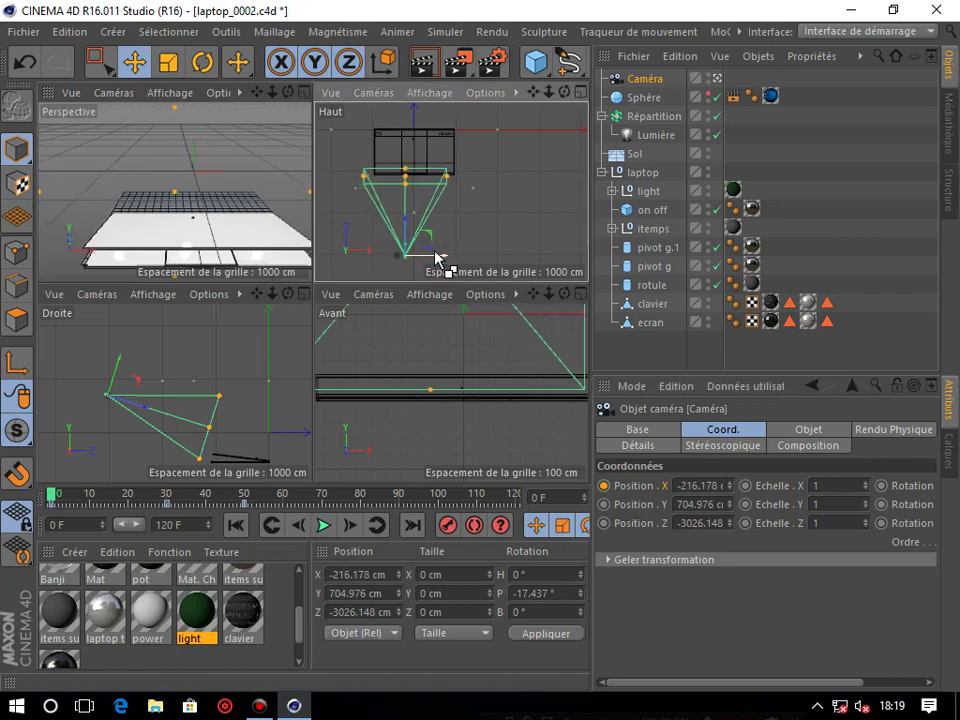
Step: Undo the test move, then keyframe the camera at X 9.092 cm on frame 80
{"action": "key", "text": "ctrl+z"}
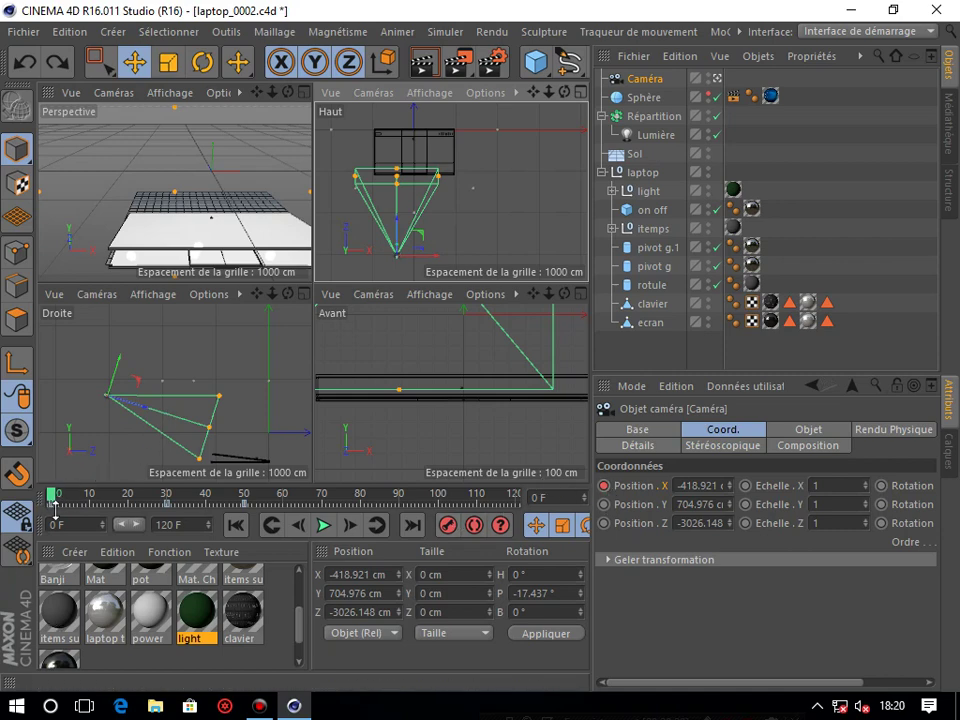
{"action": "left_click_drag", "start_coordinate": [54, 500], "coordinate": [252, 545]}
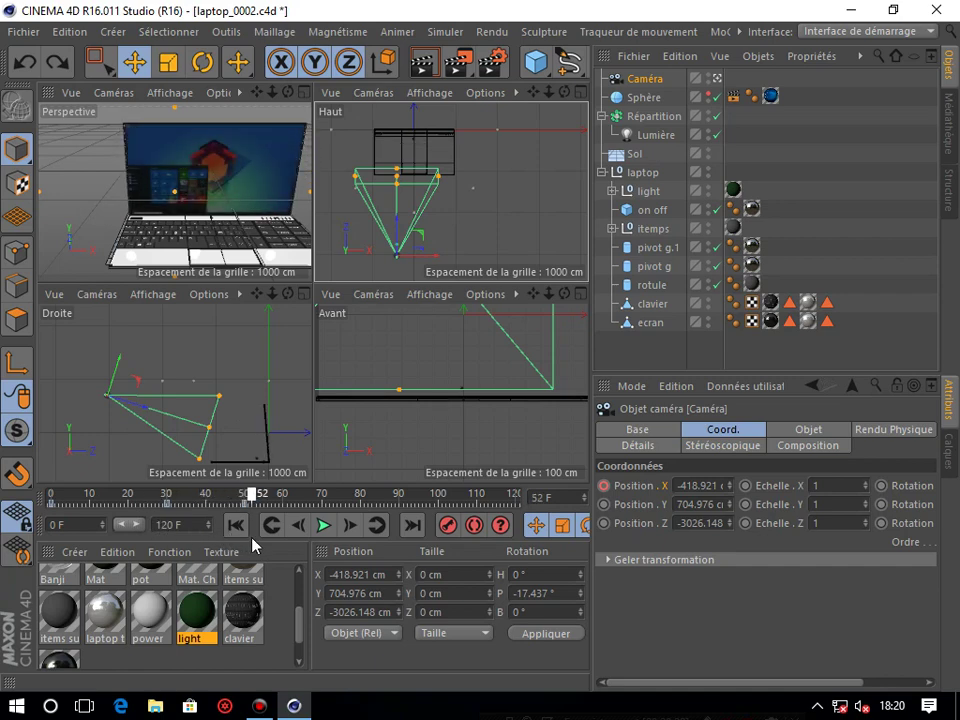
{"action": "left_click", "coordinate": [250, 500]}
{"action": "left_click_drag", "start_coordinate": [250, 500], "coordinate": [368, 522]}
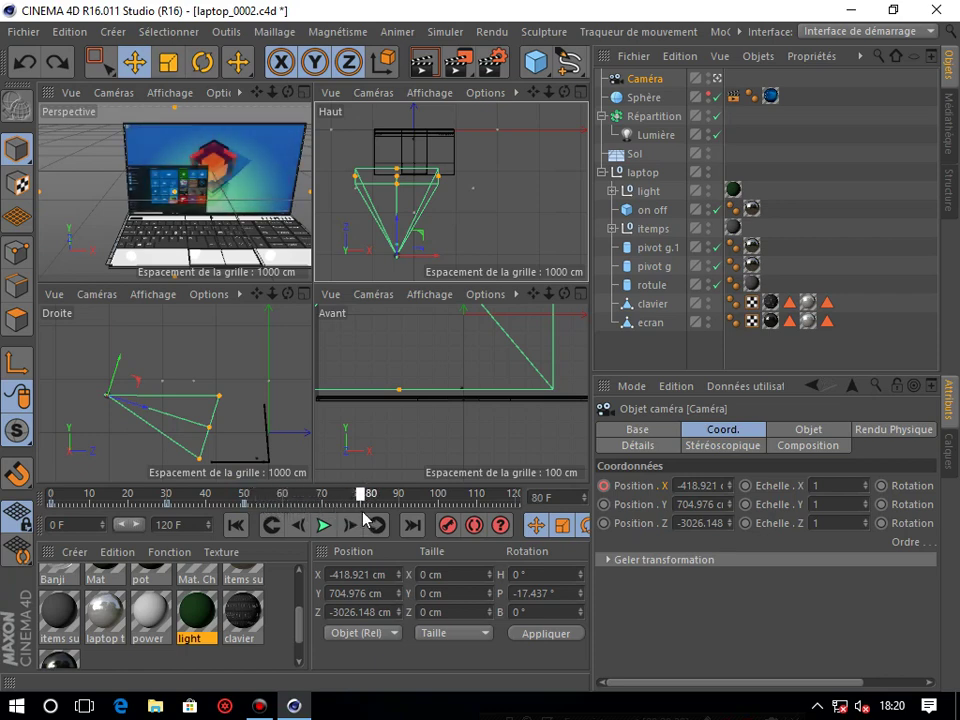
{"action": "left_click_drag", "start_coordinate": [405, 255], "coordinate": [447, 268]}
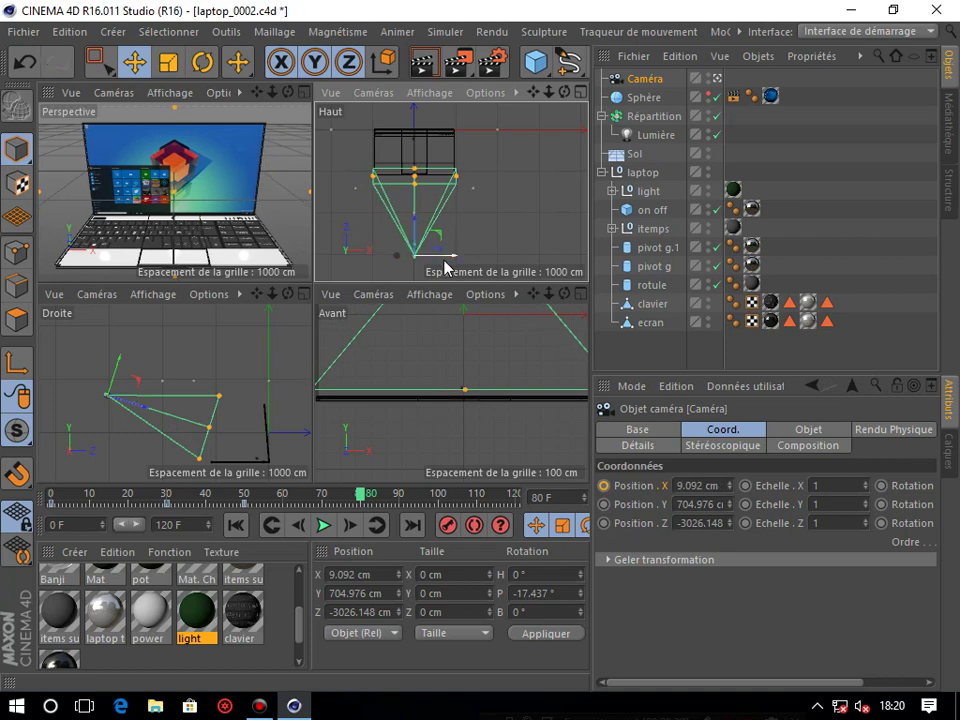
{"action": "left_click", "coordinate": [604, 487]}
{"action": "middle_click", "coordinate": [169, 171]}
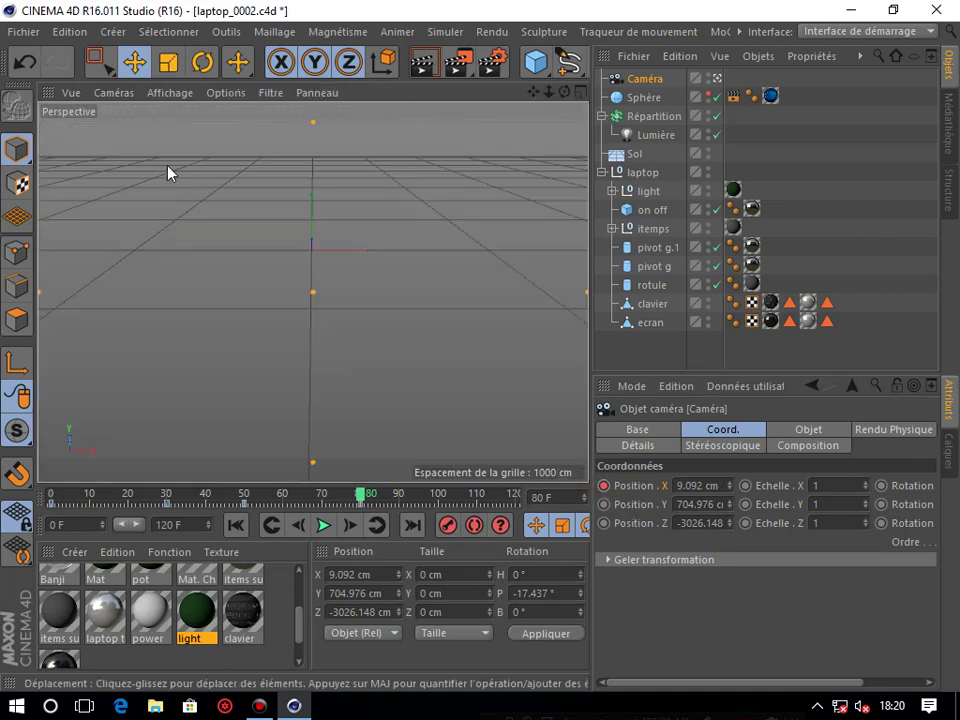
Step: Play back the camera pan, then scrub back to an early frame
{"action": "left_click", "coordinate": [236, 525]}
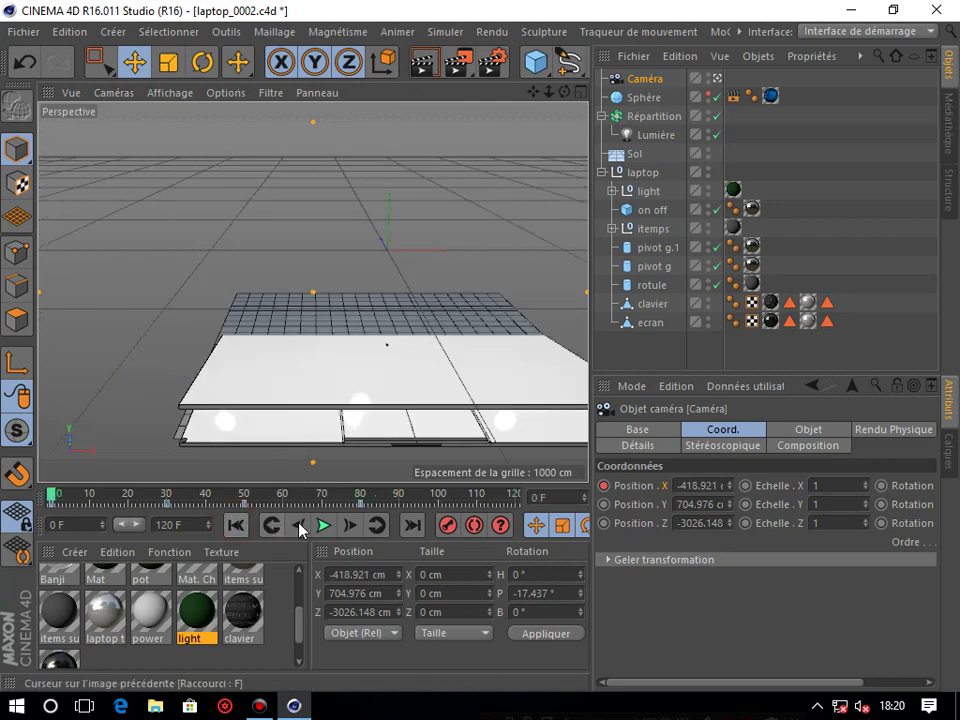
{"action": "left_click", "coordinate": [322, 525]}
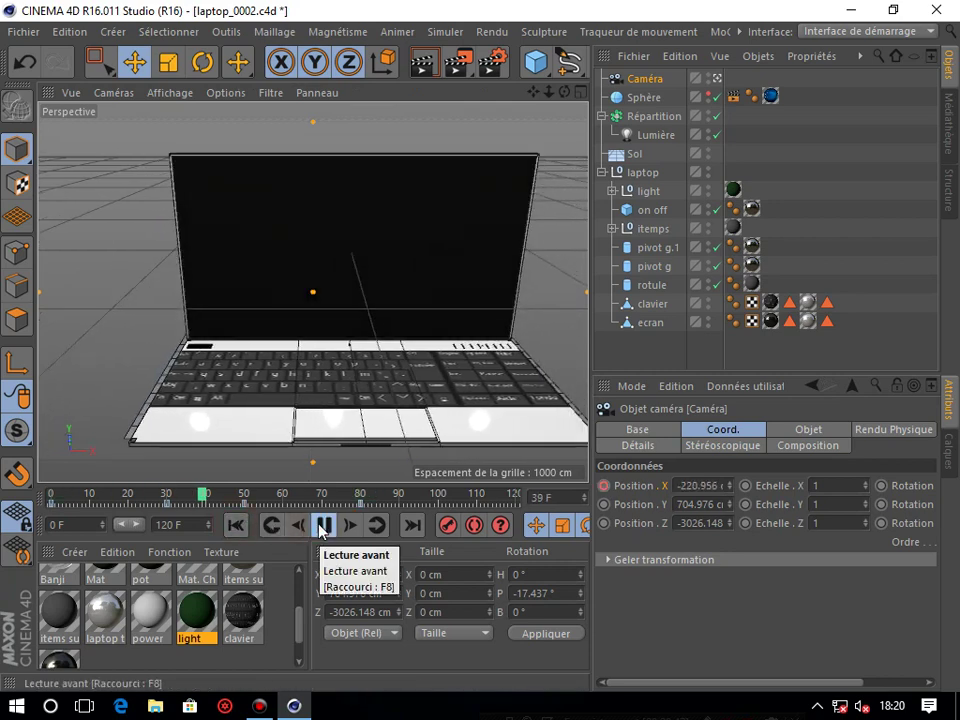
{"action": "left_click", "coordinate": [322, 525]}
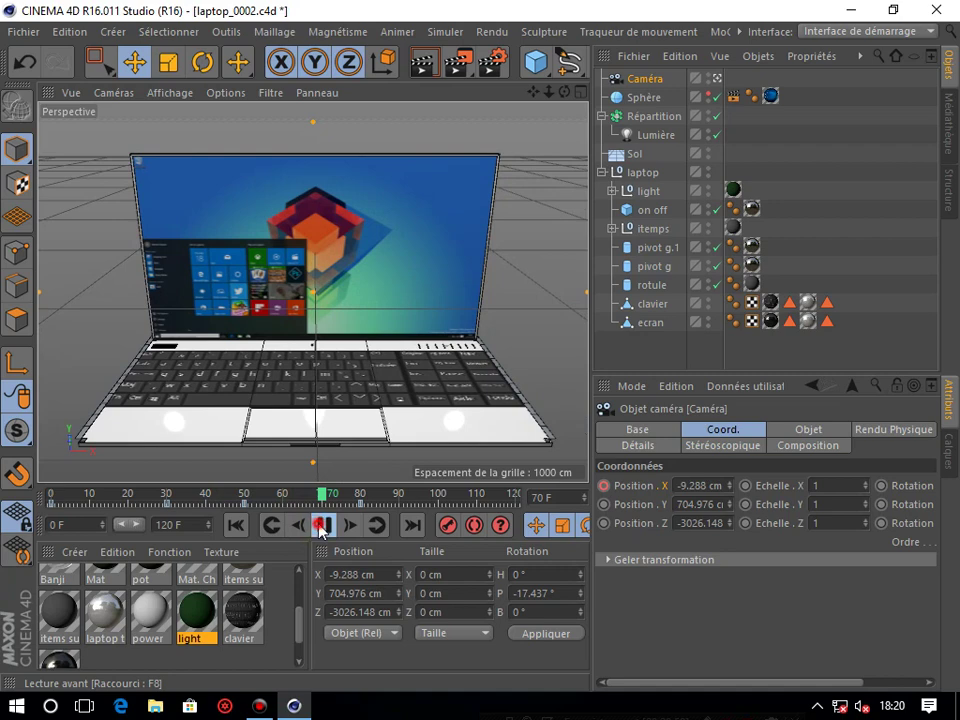
{"action": "mouse_move", "coordinate": [379, 494]}
{"action": "left_mouse_down"}
{"action": "mouse_move", "coordinate": [77, 494]}
{"action": "mouse_move", "coordinate": [50, 510]}
{"action": "left_mouse_up"}
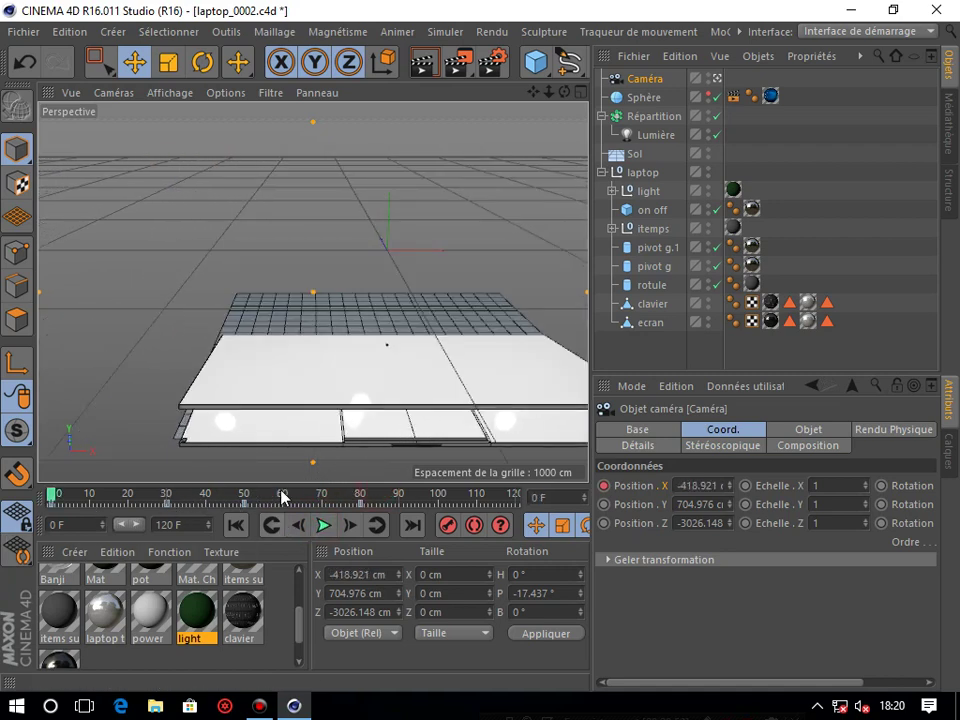
Step: At frame 50, keyframe the camera's heading rotation at 0°
{"action": "left_click", "coordinate": [246, 498]}
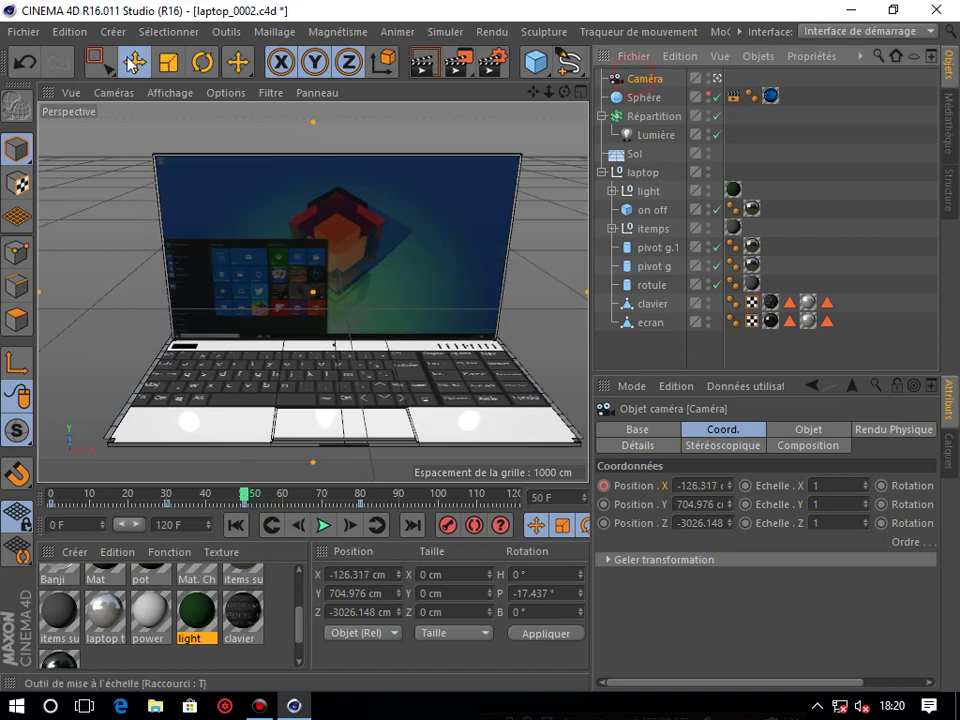
{"action": "left_click", "coordinate": [200, 64]}
{"action": "middle_click", "coordinate": [300, 261]}
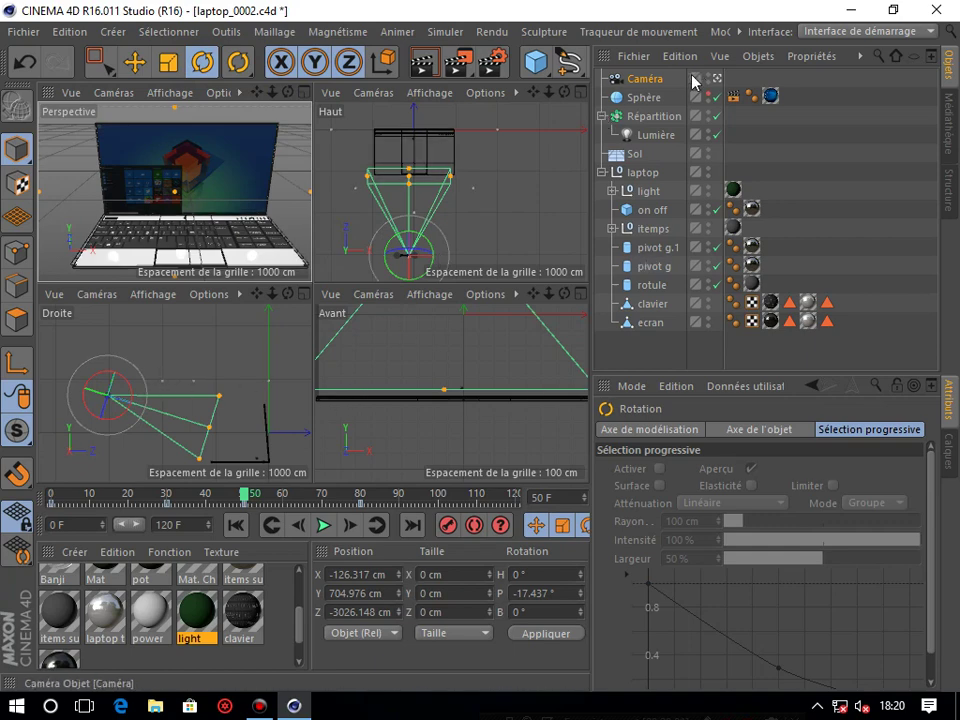
{"action": "left_click", "coordinate": [652, 78]}
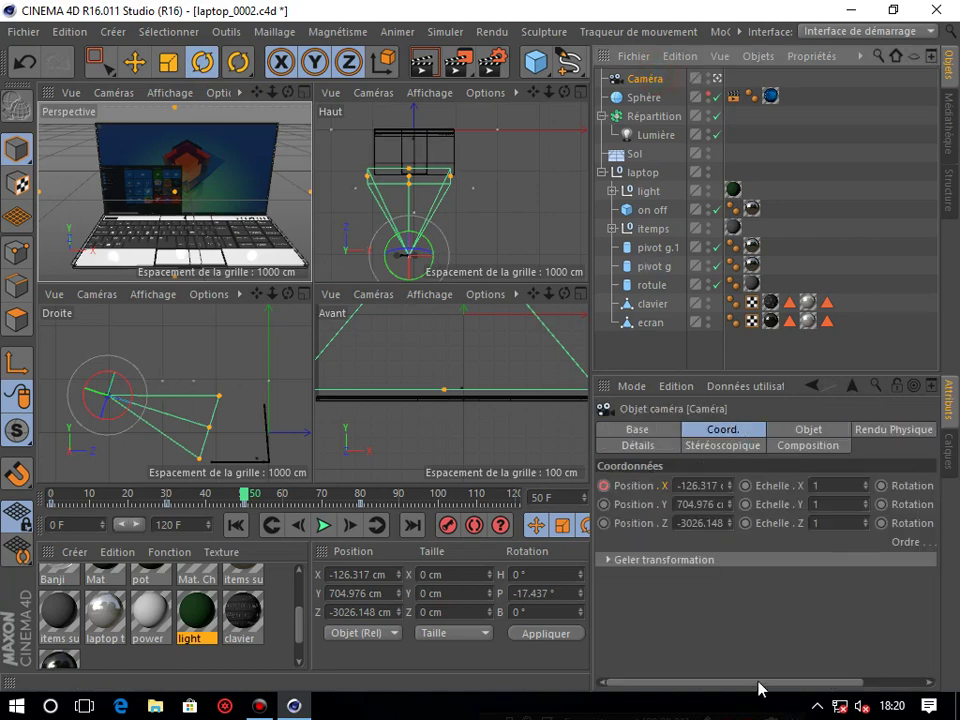
{"action": "left_click_drag", "start_coordinate": [760, 688], "coordinate": [814, 690]}
{"action": "middle_click", "coordinate": [171, 210]}
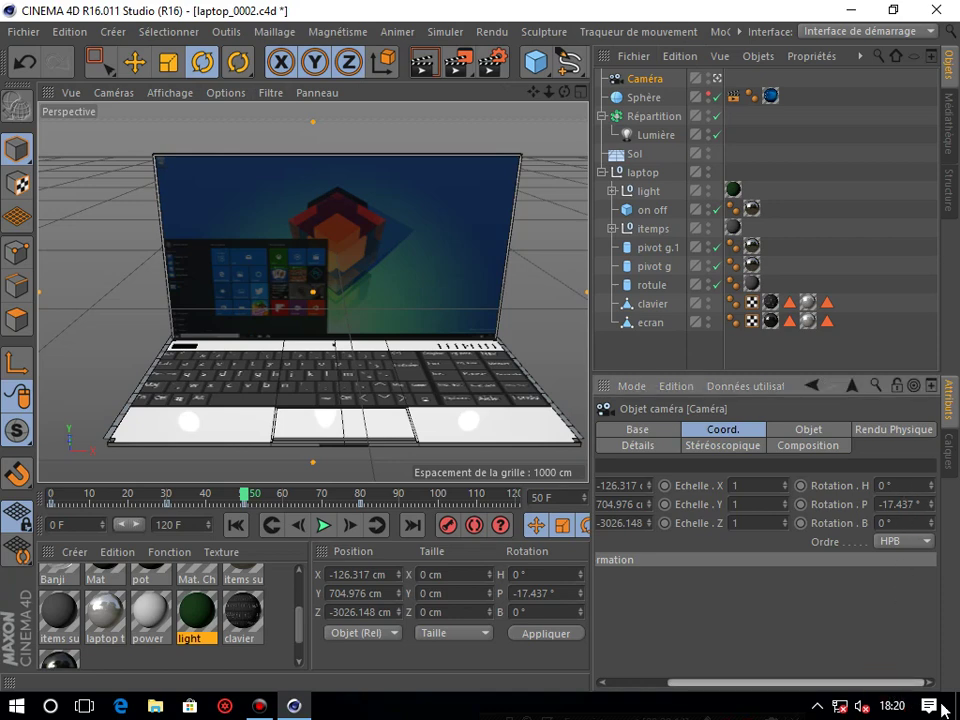
{"action": "left_click_drag", "start_coordinate": [930, 489], "coordinate": [929, 492]}
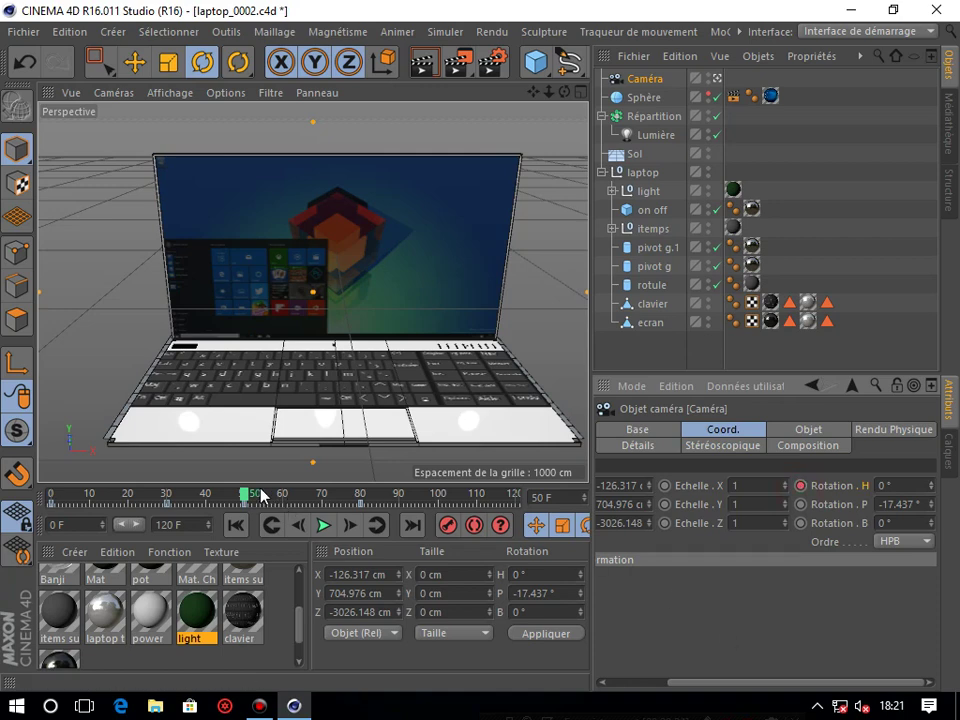
Step: Move the playhead forward to frame 80
{"action": "left_click_drag", "start_coordinate": [248, 495], "coordinate": [350, 528]}
{"action": "left_click", "coordinate": [350, 526]}
{"action": "left_click", "coordinate": [350, 526]}
{"action": "left_click", "coordinate": [350, 526]}
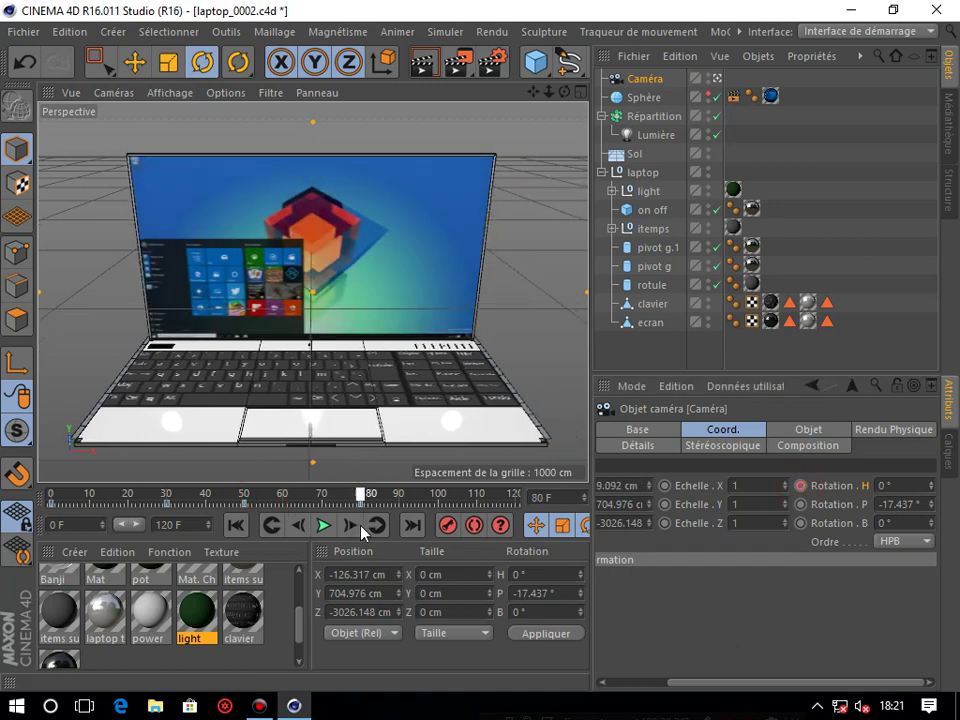
{"action": "left_click", "coordinate": [350, 526]}
Step: Turn the camera heading to -8° and keyframe it at frame 80
{"action": "left_click", "coordinate": [928, 484]}
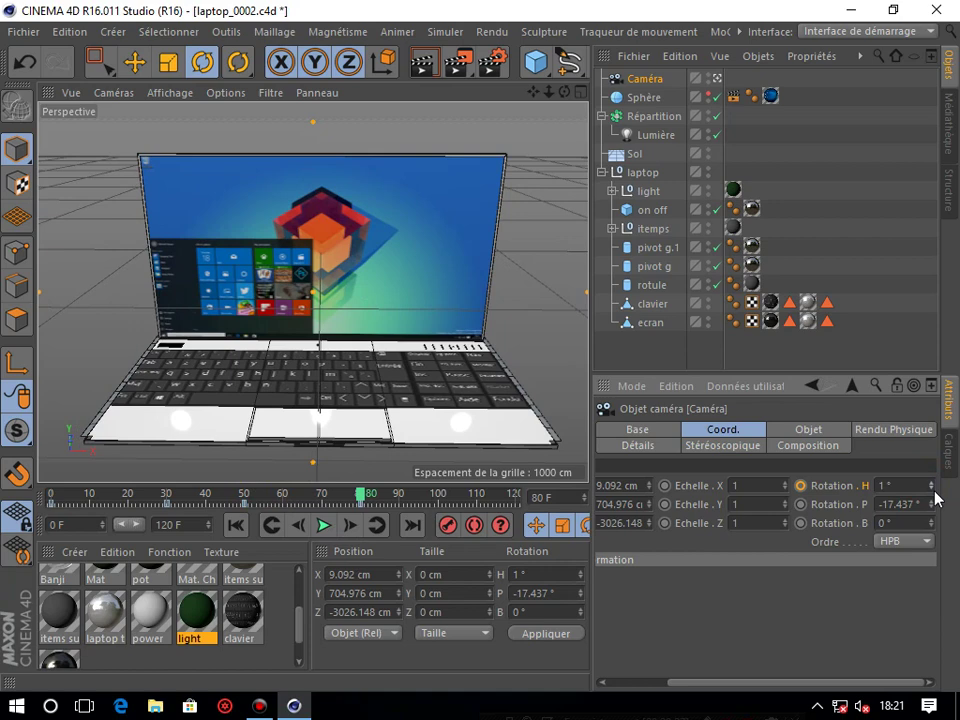
{"action": "left_click", "coordinate": [932, 489]}
{"action": "left_click", "coordinate": [932, 489]}
{"action": "left_click", "coordinate": [932, 489]}
{"action": "left_click", "coordinate": [932, 489]}
{"action": "left_click", "coordinate": [932, 489]}
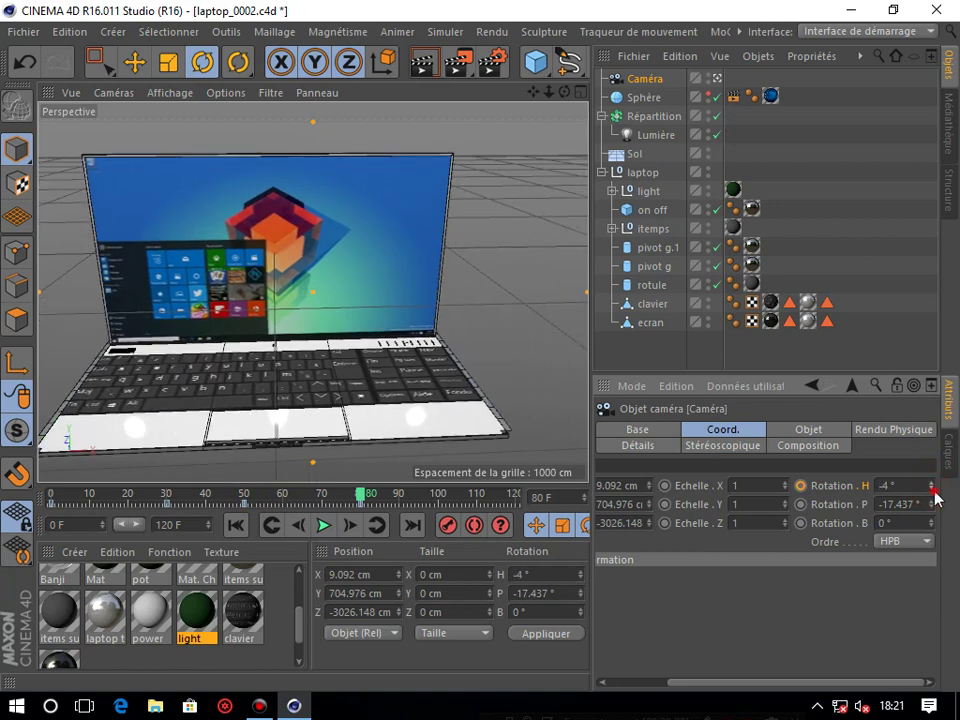
{"action": "left_click", "coordinate": [932, 489]}
{"action": "left_click", "coordinate": [932, 489]}
{"action": "left_click", "coordinate": [932, 489]}
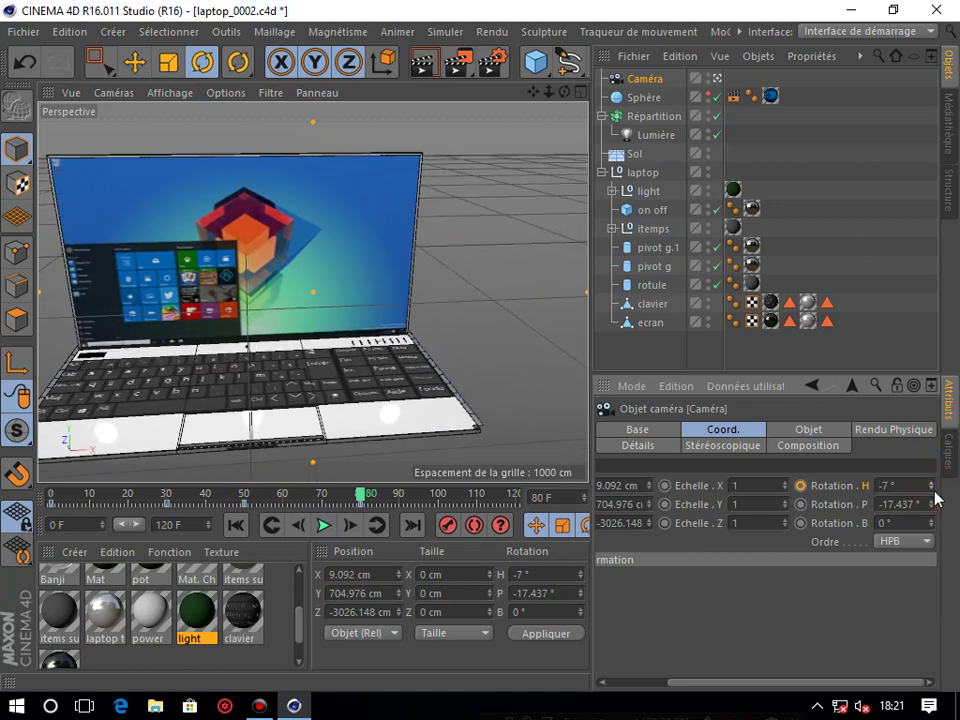
{"action": "left_click", "coordinate": [932, 489]}
{"action": "left_click", "coordinate": [801, 486]}
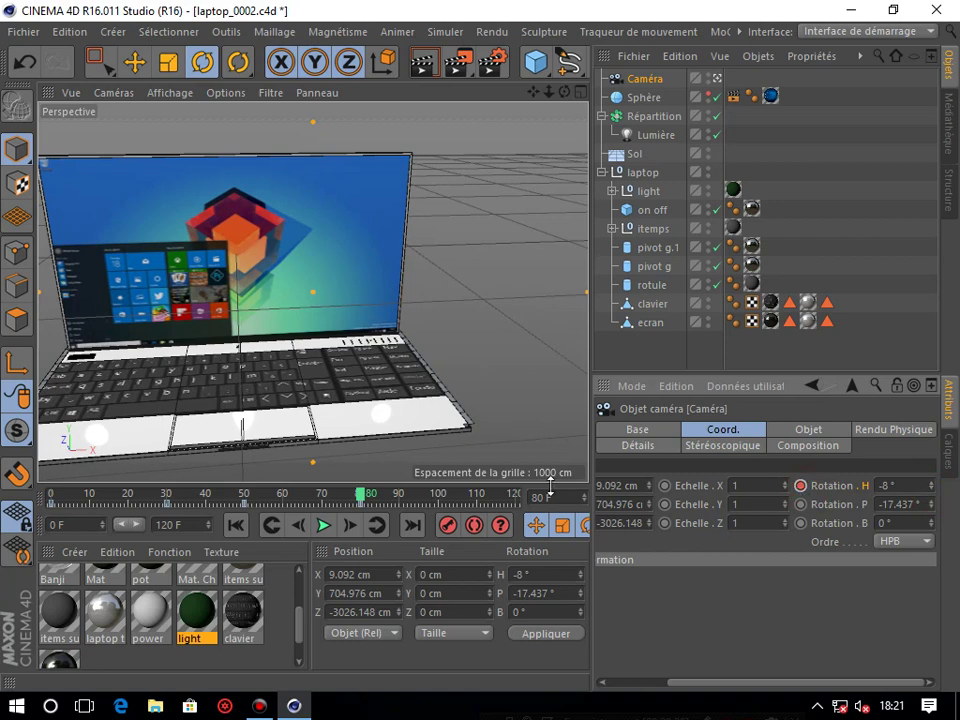
Step: Play the laptop opening animation from the start, then stop it
{"action": "left_click", "coordinate": [236, 525]}
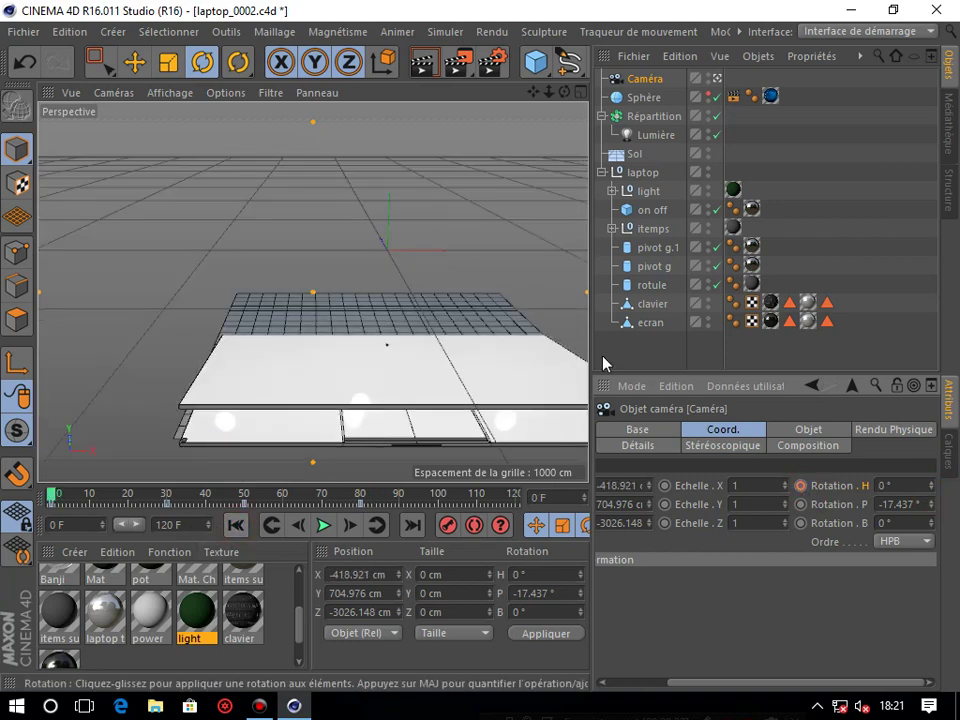
{"action": "left_click", "coordinate": [653, 353]}
{"action": "left_click", "coordinate": [323, 525]}
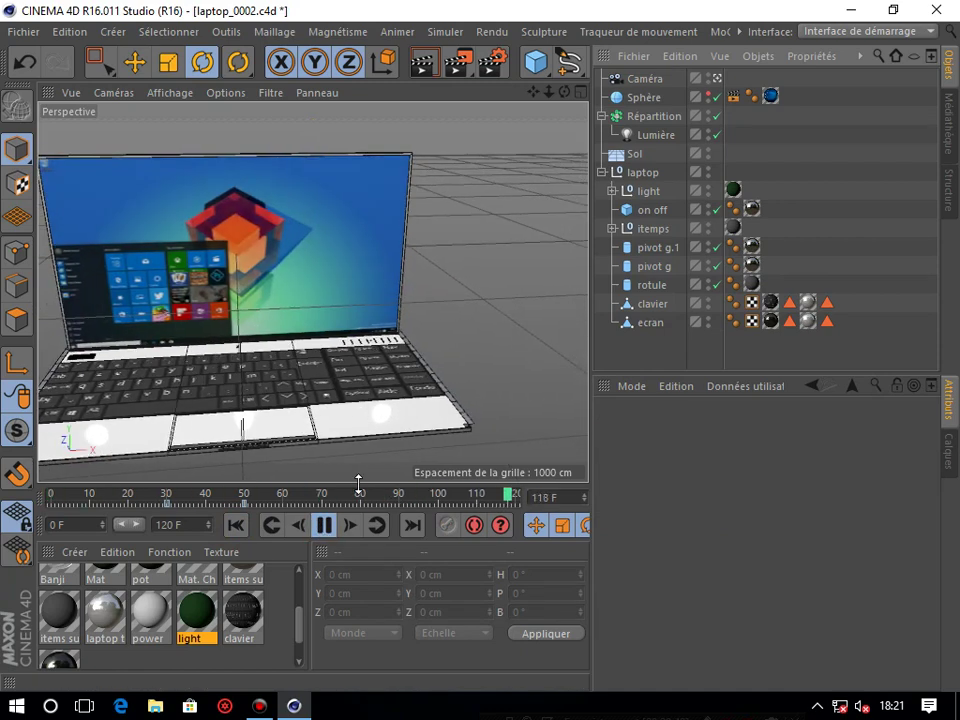
{"action": "left_click", "coordinate": [323, 525]}
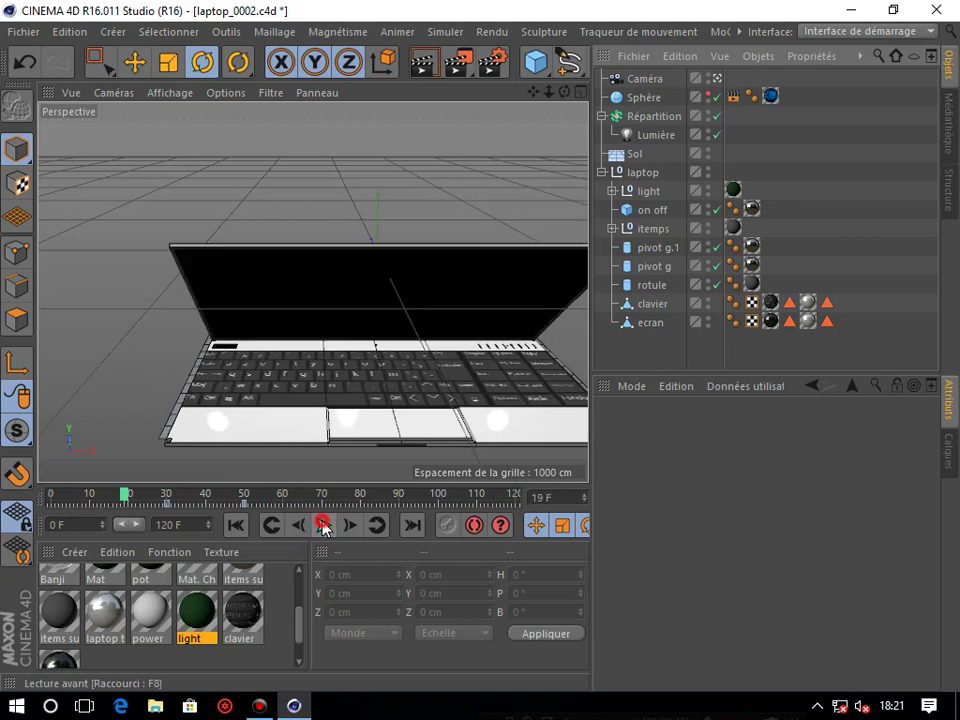
Step: Show the camera's rotation parameters and compare frames 50, 48 and 30
{"action": "left_click", "coordinate": [644, 80]}
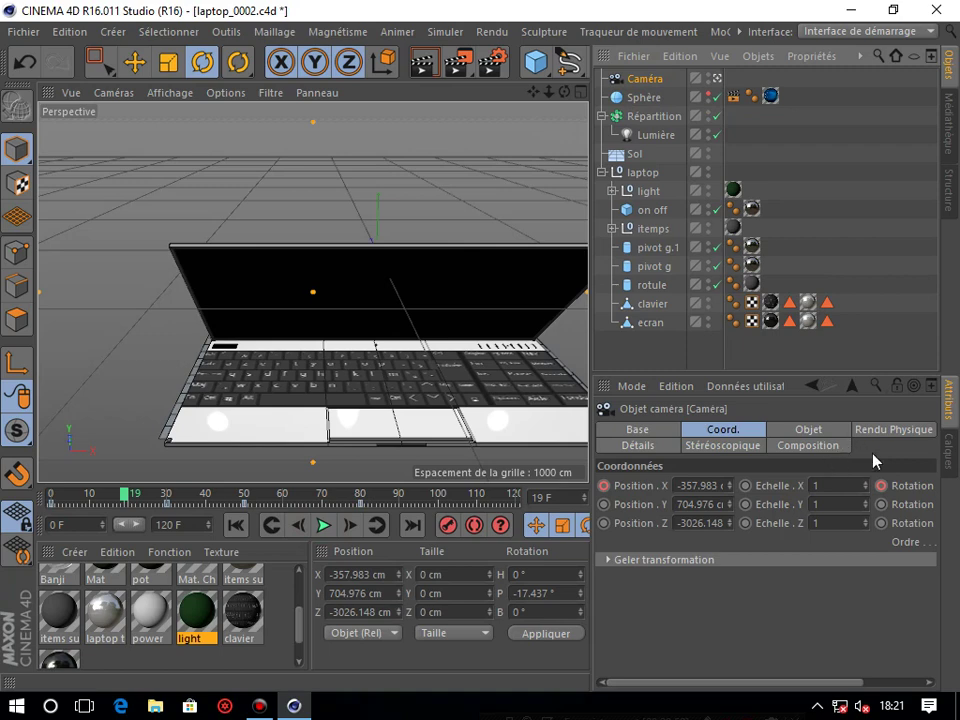
{"action": "left_click", "coordinate": [918, 488]}
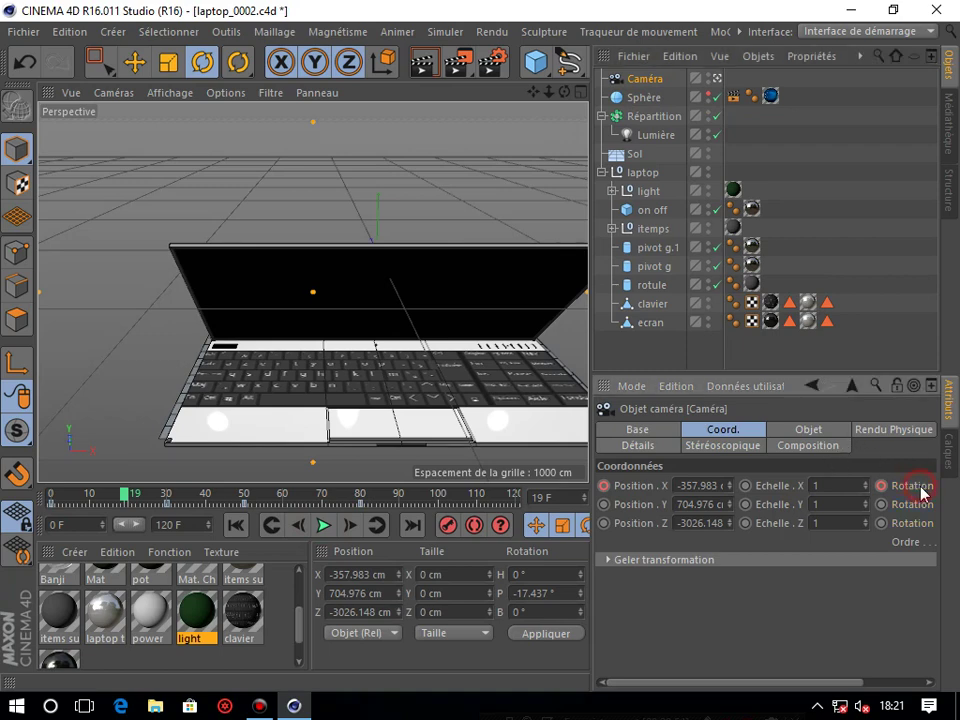
{"action": "left_click_drag", "start_coordinate": [831, 681], "coordinate": [893, 681]}
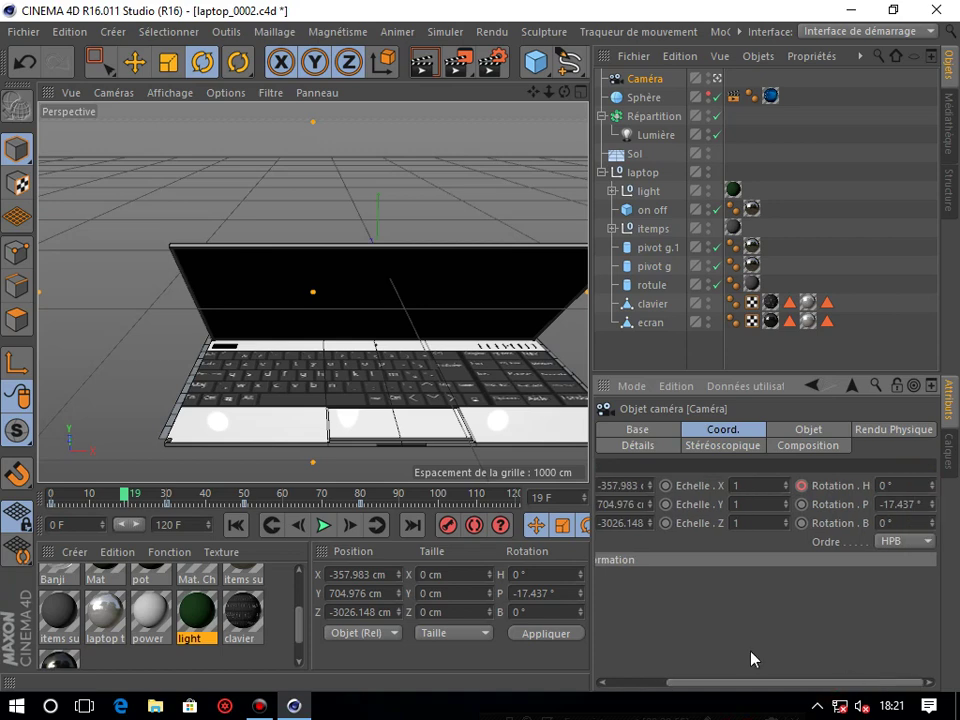
{"action": "left_click", "coordinate": [245, 497]}
{"action": "left_click_drag", "start_coordinate": [245, 497], "coordinate": [240, 496]}
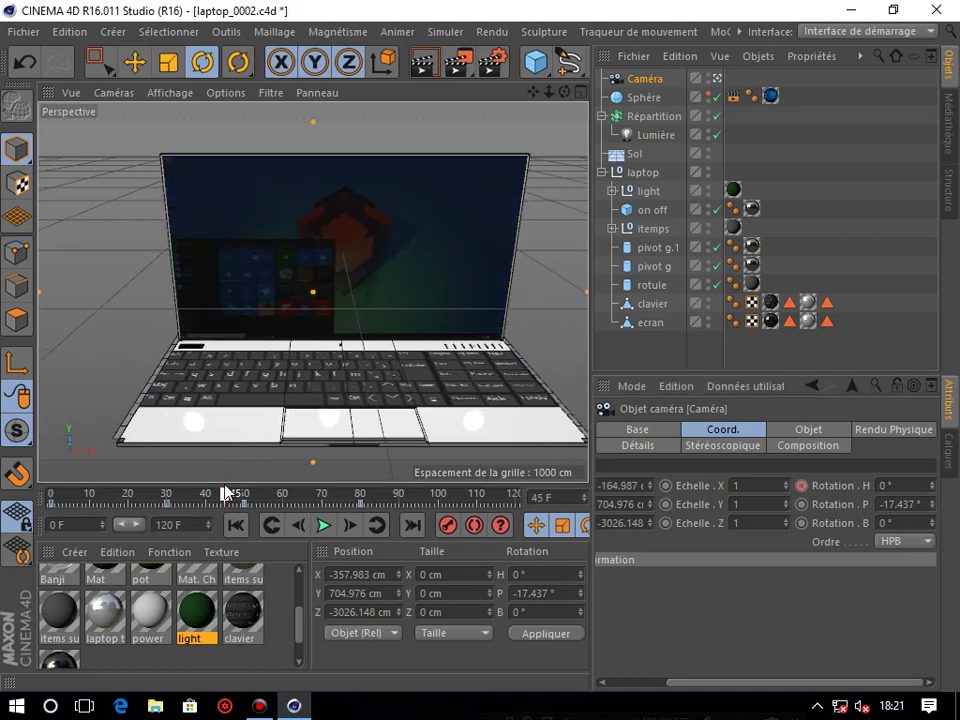
{"action": "left_click_drag", "start_coordinate": [243, 497], "coordinate": [249, 497]}
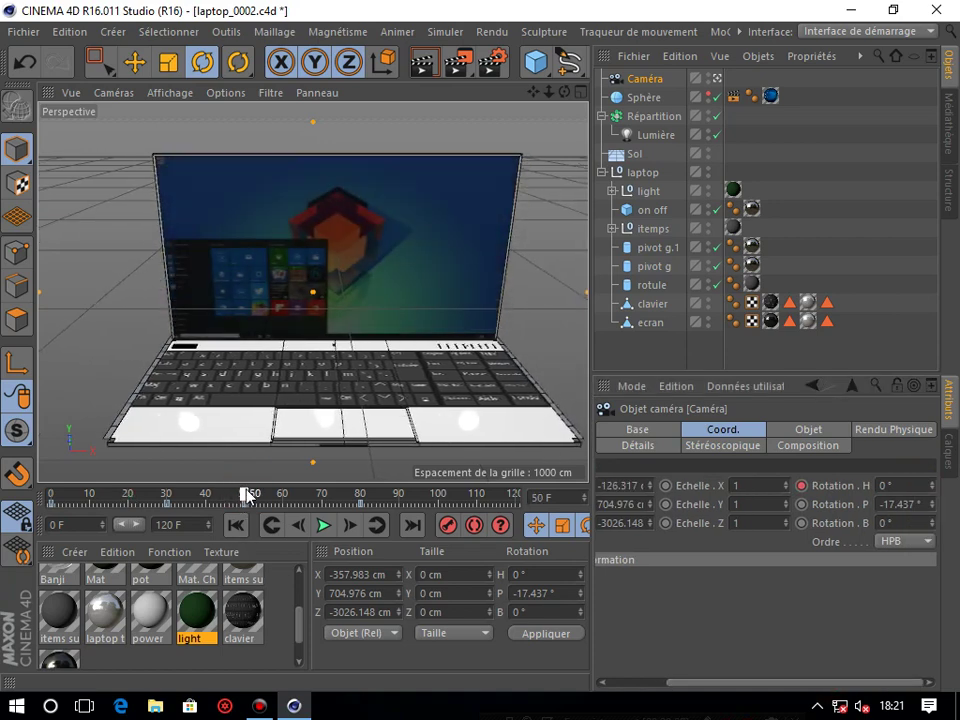
{"action": "mouse_move", "coordinate": [247, 497]}
{"action": "left_mouse_down"}
{"action": "mouse_move", "coordinate": [181, 508]}
{"action": "mouse_move", "coordinate": [168, 497]}
{"action": "left_mouse_up"}
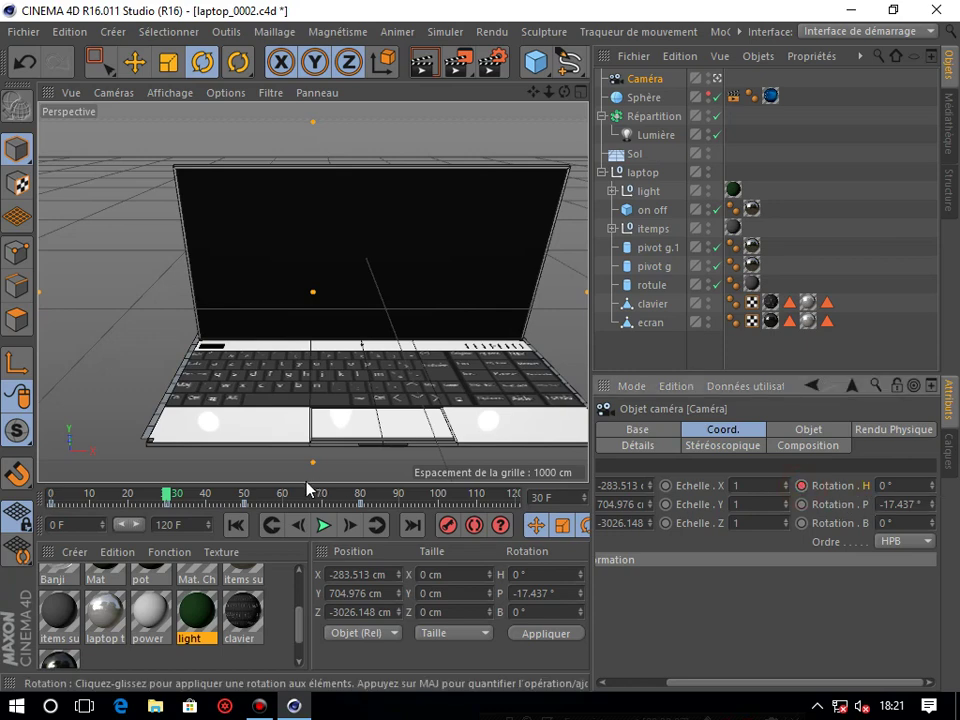
{"action": "mouse_move", "coordinate": [168, 497]}
{"action": "left_mouse_down"}
{"action": "mouse_move", "coordinate": [212, 497]}
{"action": "mouse_move", "coordinate": [261, 520]}
{"action": "mouse_move", "coordinate": [291, 497]}
{"action": "mouse_move", "coordinate": [298, 533]}
{"action": "mouse_move", "coordinate": [245, 535]}
{"action": "left_mouse_up"}
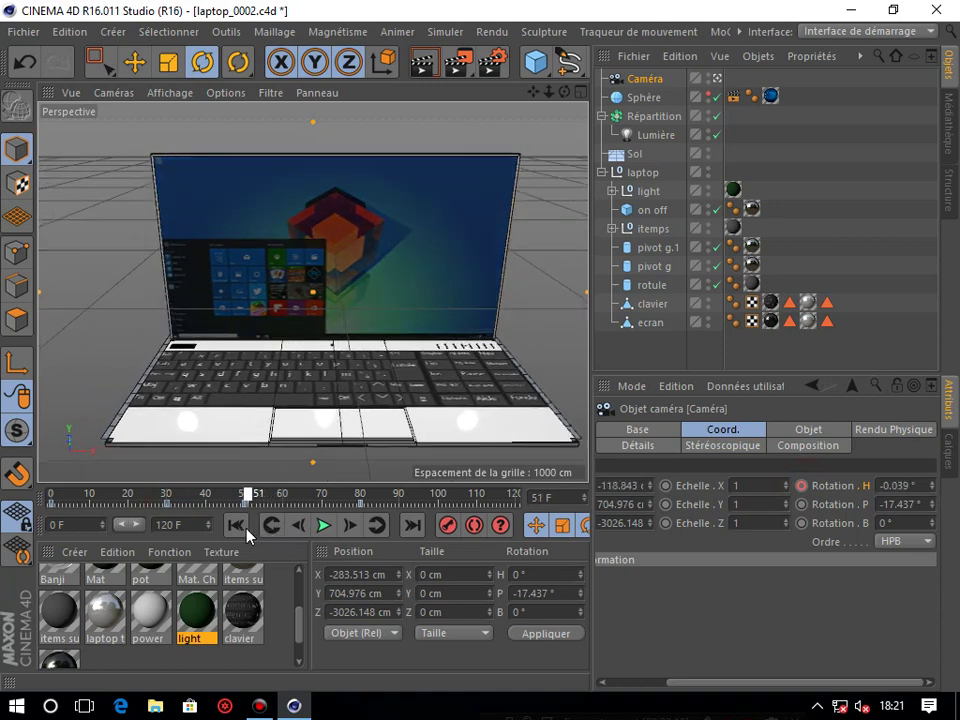
Step: Delete the camera's rotation key at frame 50
{"action": "right_click", "coordinate": [821, 490]}
{"action": "left_click", "coordinate": [834, 491]}
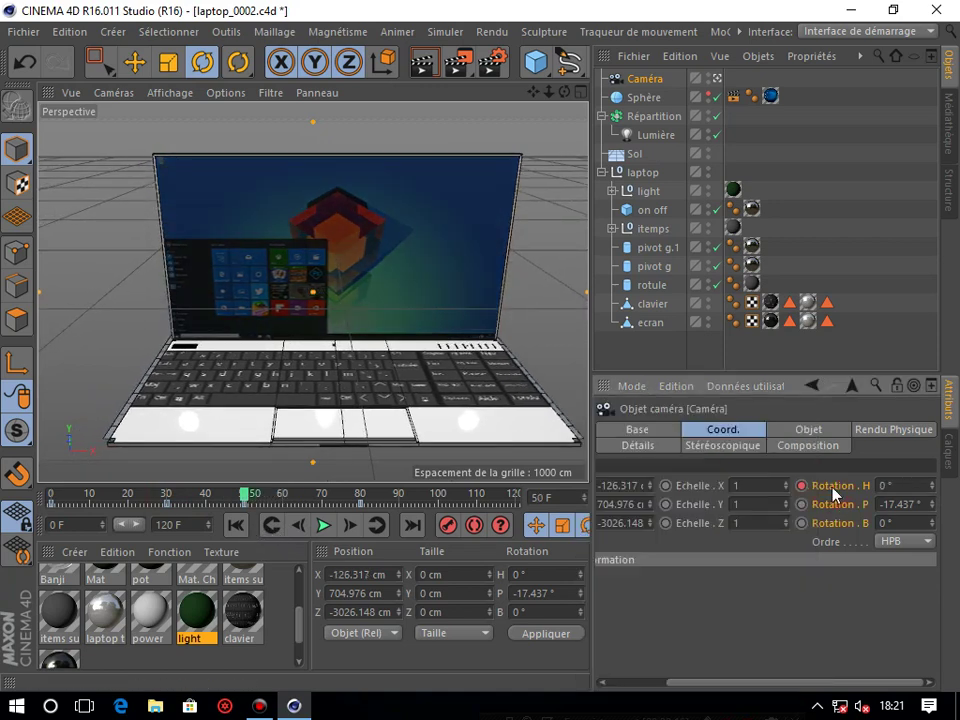
{"action": "right_click", "coordinate": [828, 487]}
{"action": "mouse_move", "coordinate": [637, 403]}
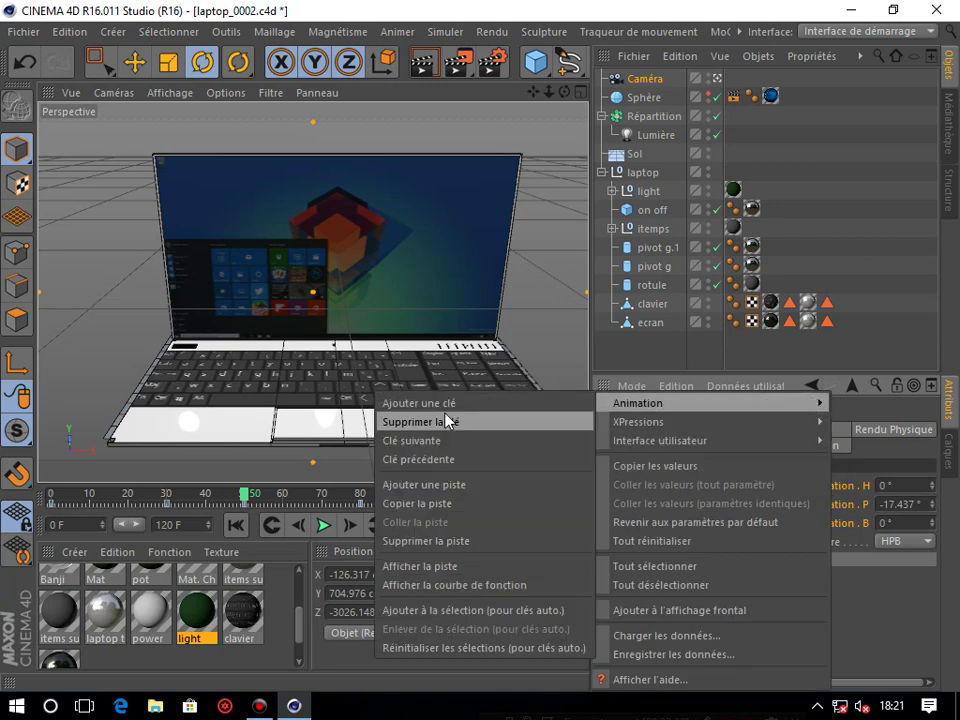
{"action": "left_click", "coordinate": [446, 421]}
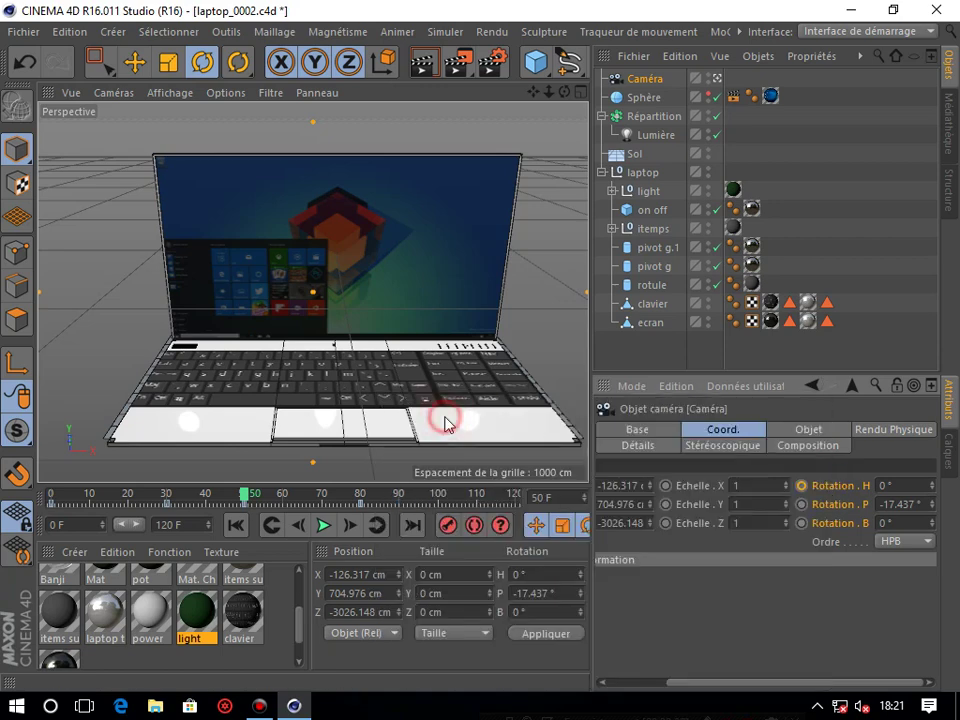
Step: Play back from frame 30, stop near frame 53, and return to frame 50
{"action": "left_click", "coordinate": [168, 497]}
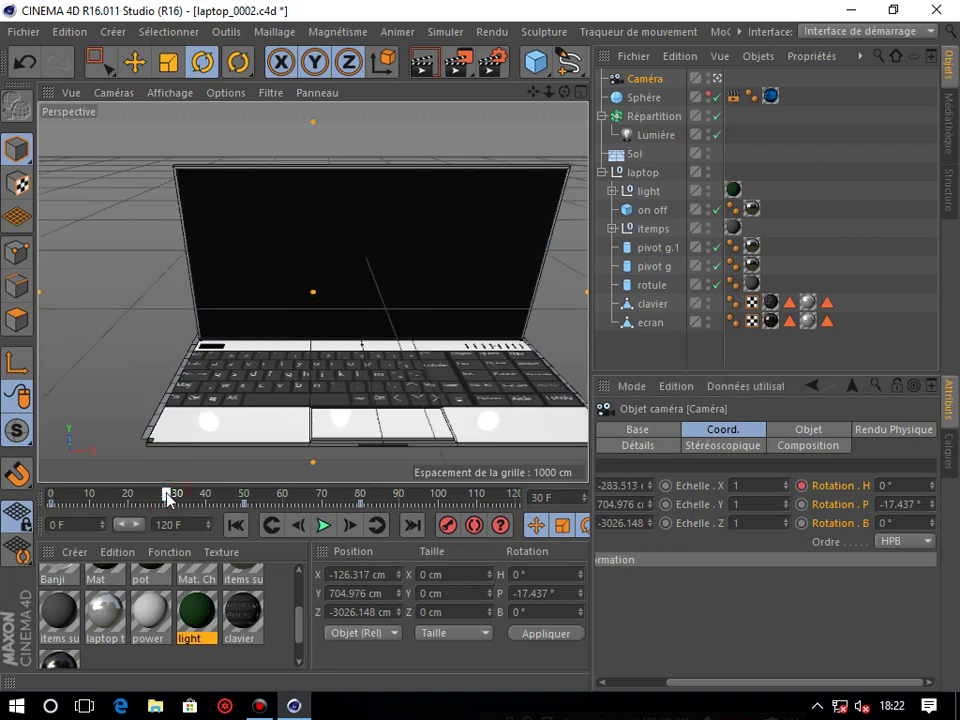
{"action": "left_click", "coordinate": [323, 525]}
{"action": "left_click", "coordinate": [325, 527]}
{"action": "left_click", "coordinate": [271, 525]}
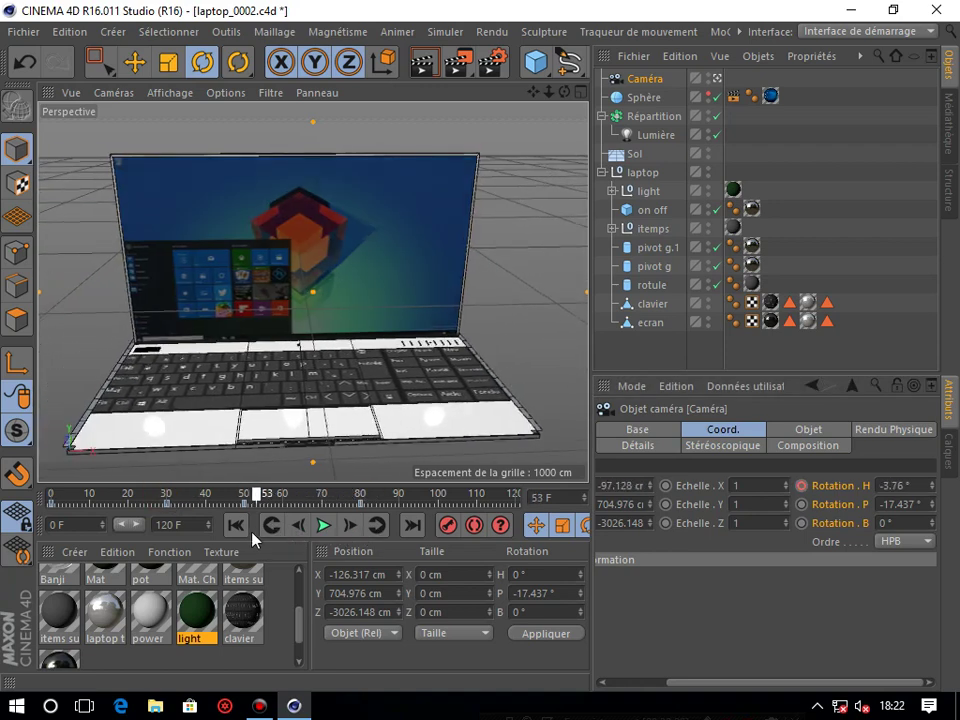
{"action": "key", "text": "ctrl+f"}
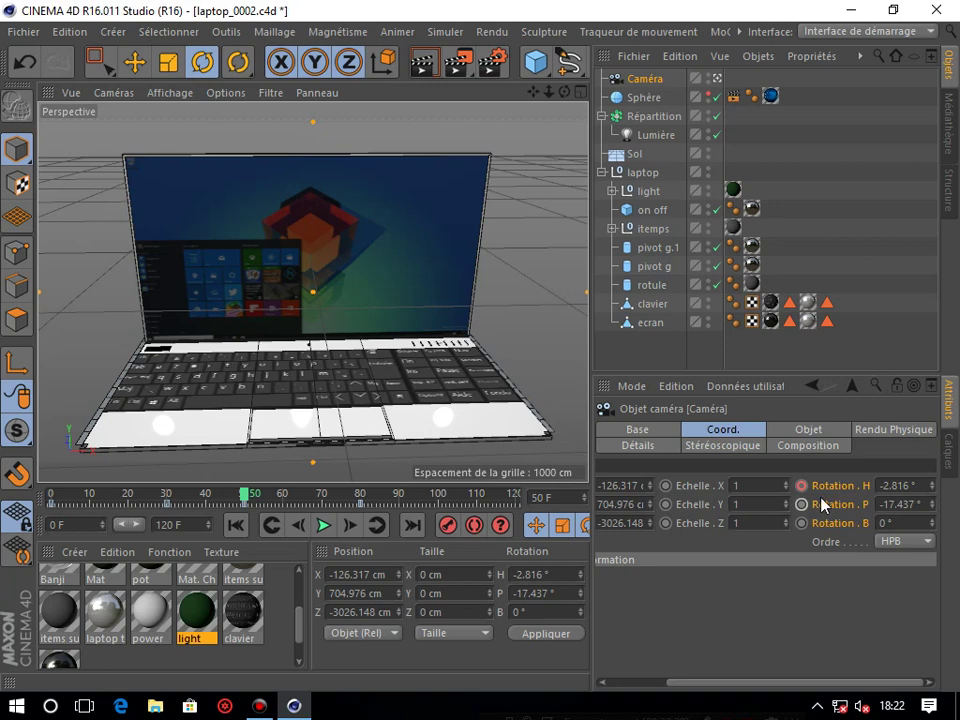
Step: Delete the camera's rotation track and set its heading rotation to 0°
{"action": "right_click", "coordinate": [846, 487]}
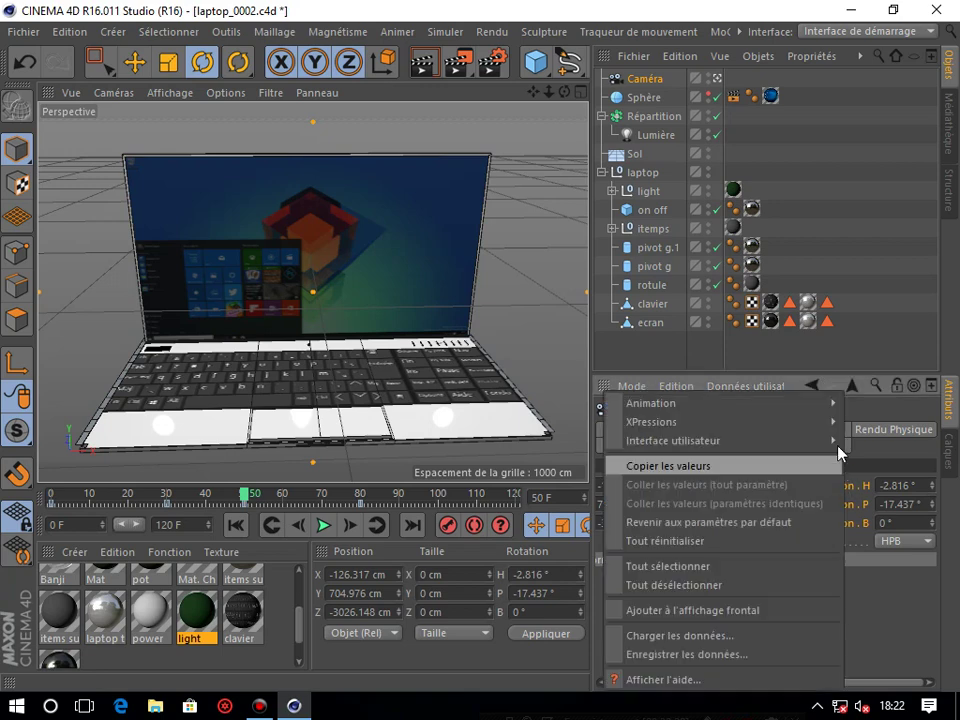
{"action": "mouse_move", "coordinate": [700, 403]}
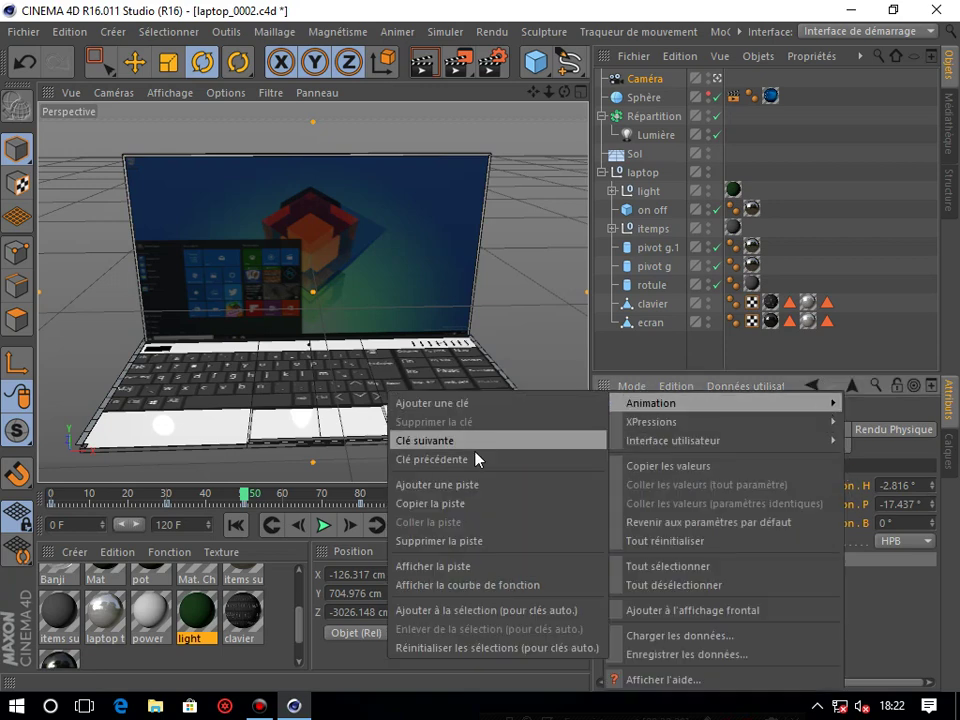
{"action": "left_click", "coordinate": [475, 542]}
{"action": "mouse_move", "coordinate": [247, 500]}
{"action": "left_mouse_down"}
{"action": "mouse_move", "coordinate": [267, 517]}
{"action": "mouse_move", "coordinate": [166, 517]}
{"action": "left_mouse_up"}
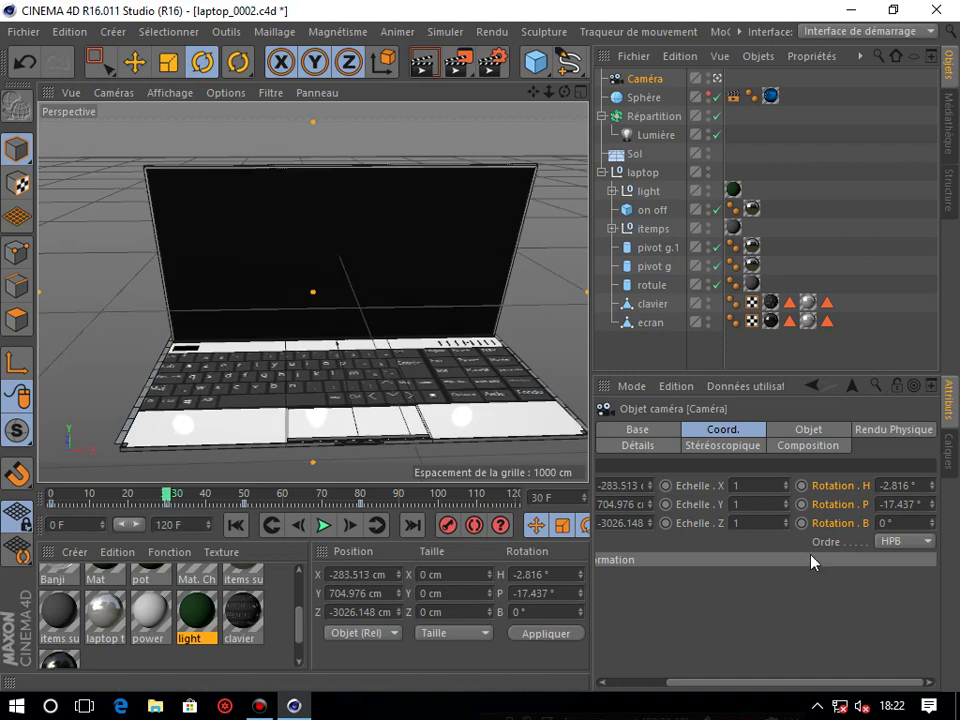
{"action": "left_click", "coordinate": [805, 493]}
{"action": "double_click", "coordinate": [879, 485]}
{"action": "type", "text": "0"}
{"action": "key", "text": "Return"}
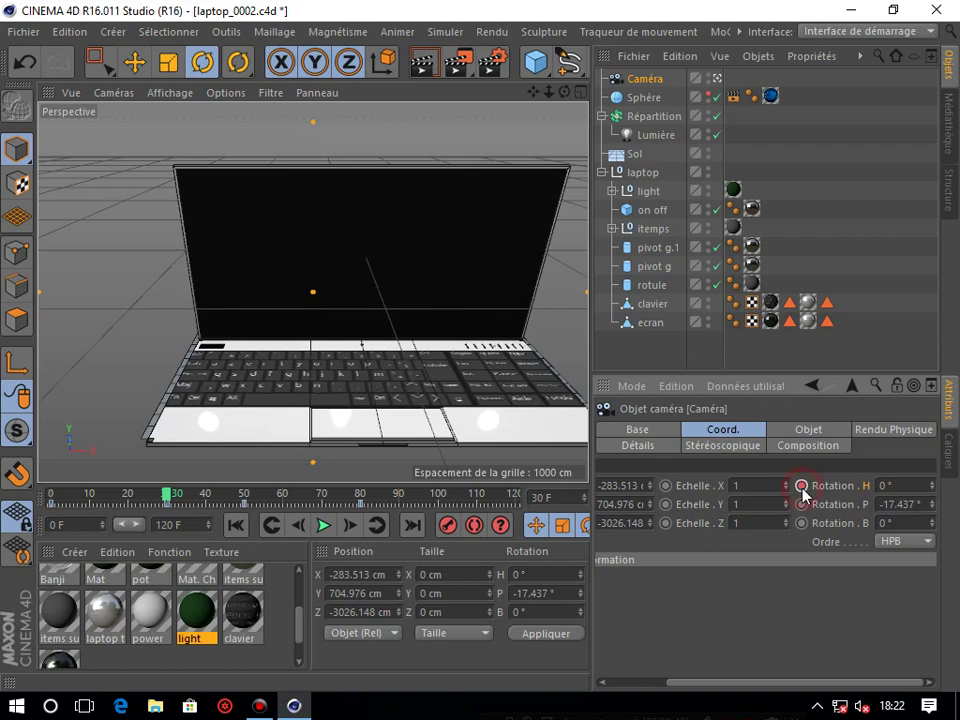
Step: At the frame-80 keyframe, turn the camera heading to -6°
{"action": "left_click_drag", "start_coordinate": [170, 500], "coordinate": [390, 498]}
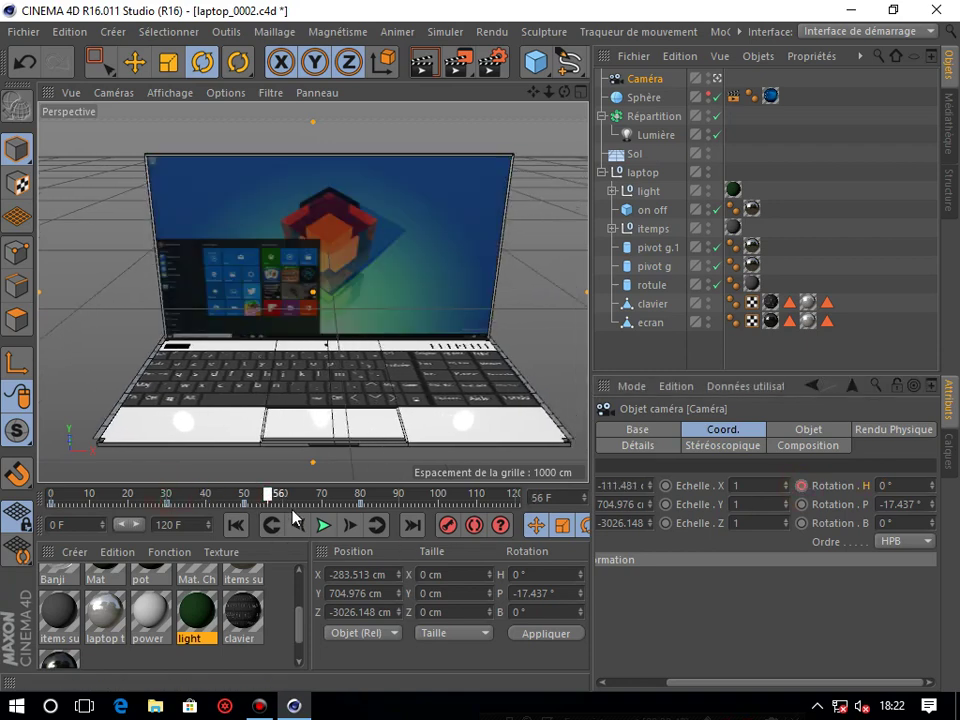
{"action": "left_click", "coordinate": [376, 525]}
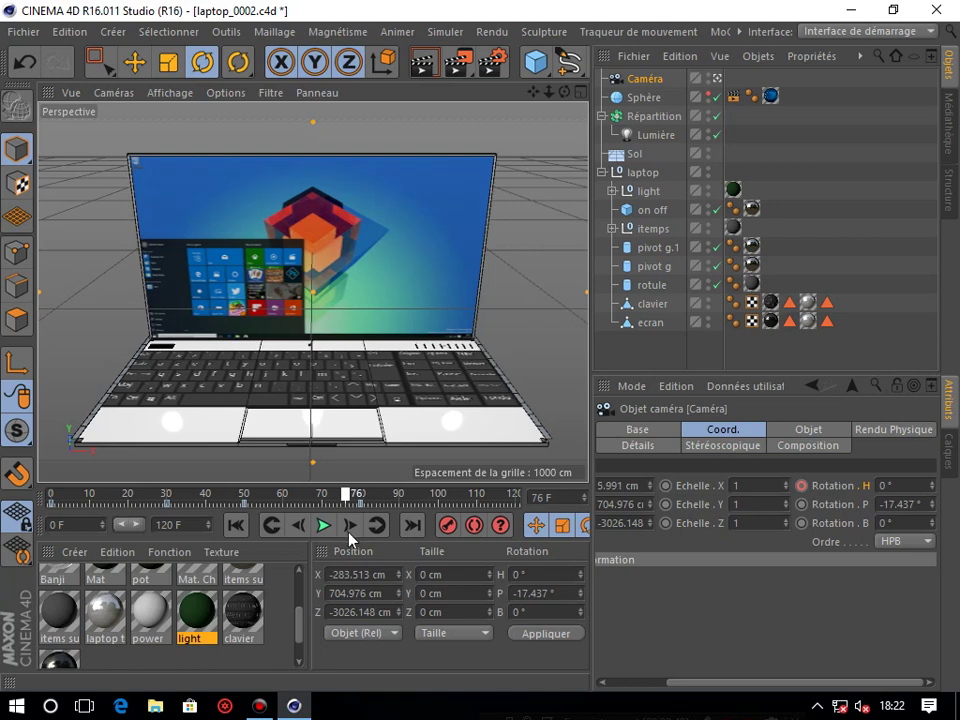
{"action": "left_click_drag", "start_coordinate": [931, 488], "coordinate": [926, 553]}
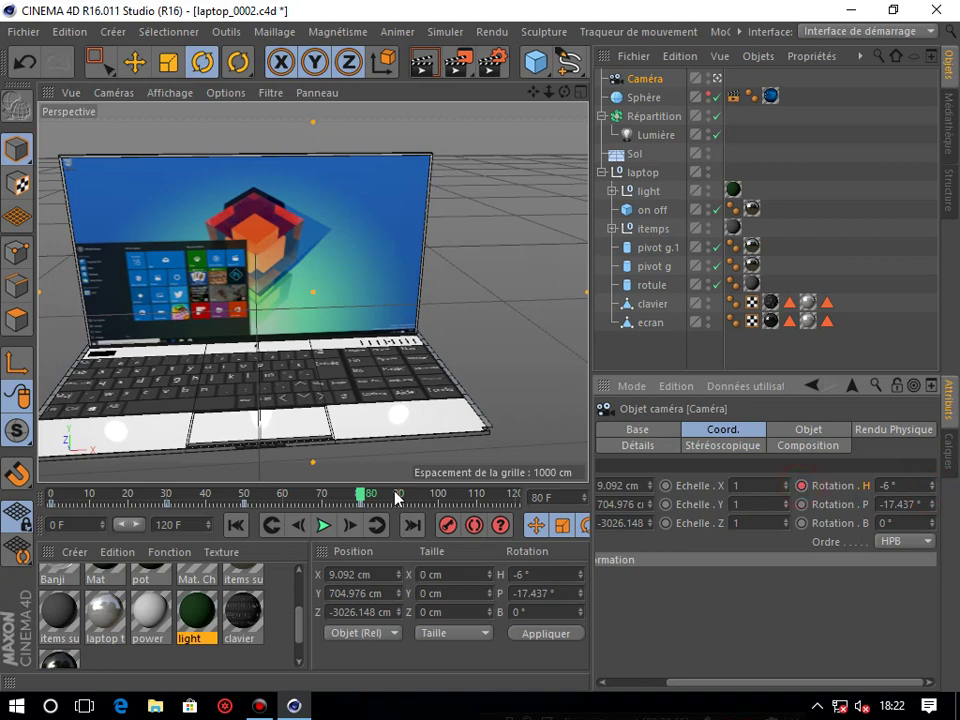
Step: Play the camera move back from frame 0, ending on frame 120
{"action": "left_click", "coordinate": [233, 526]}
{"action": "left_click", "coordinate": [319, 526]}
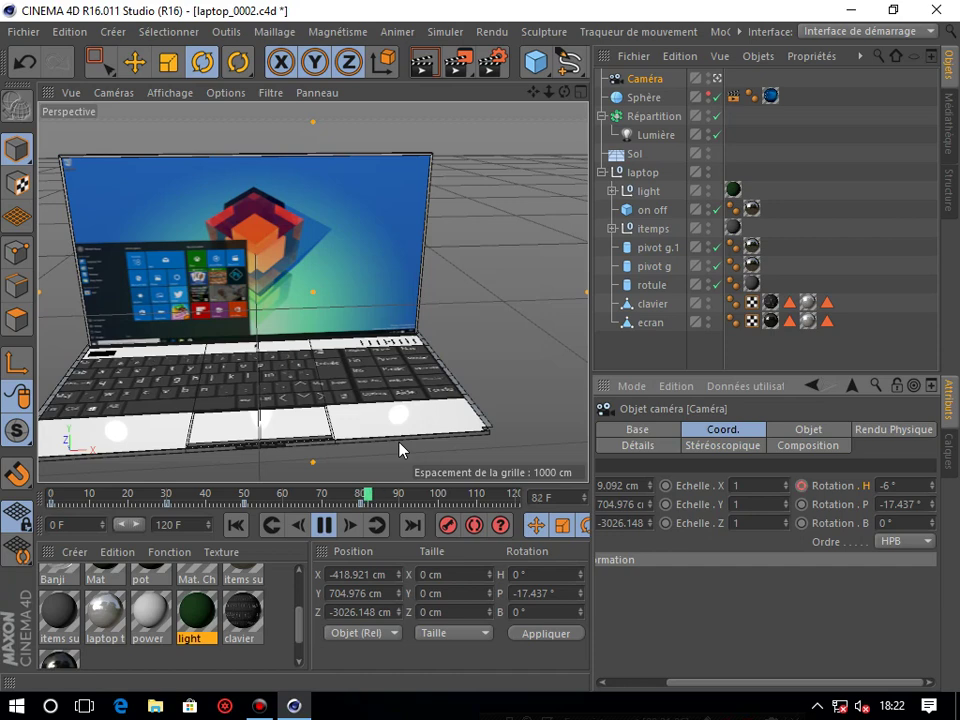
{"action": "left_click", "coordinate": [325, 526]}
{"action": "left_click", "coordinate": [236, 526]}
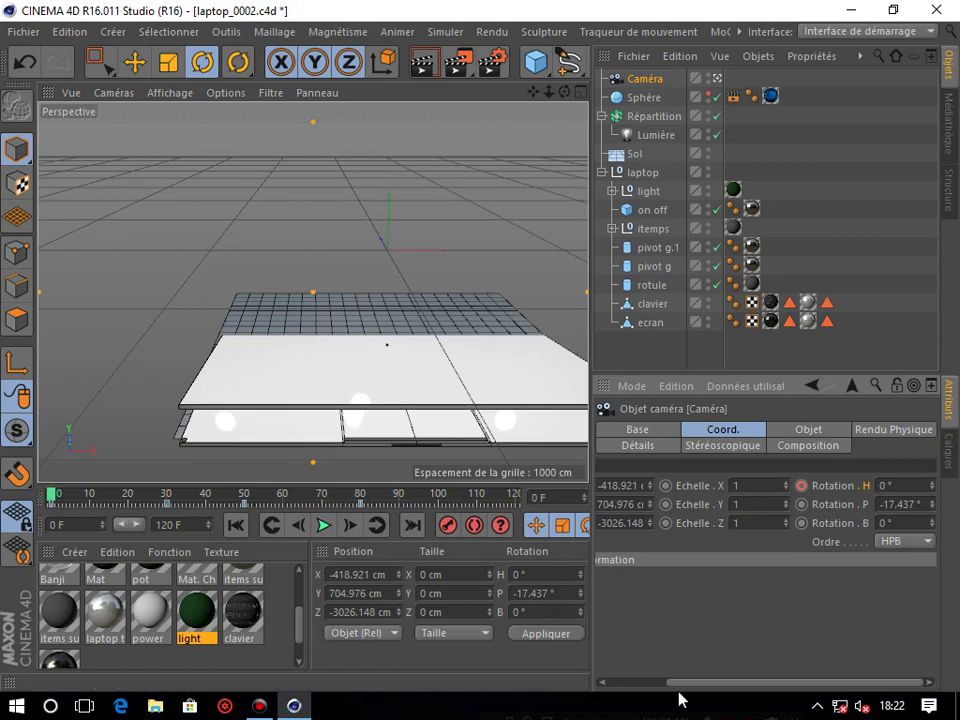
{"action": "left_click_drag", "start_coordinate": [688, 684], "coordinate": [611, 683]}
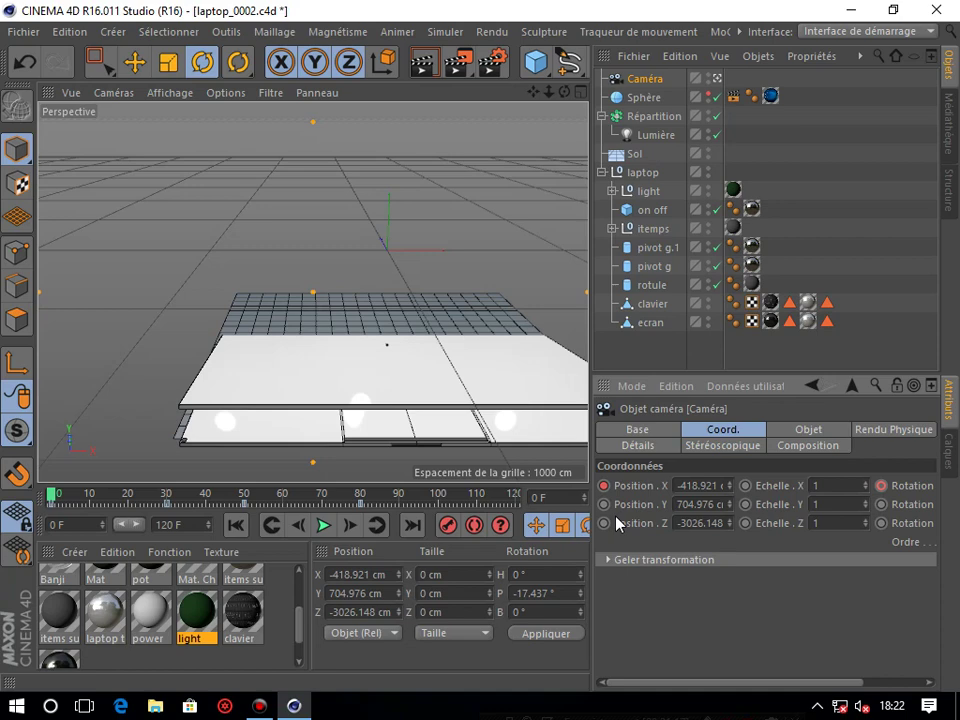
{"action": "left_click", "coordinate": [320, 525]}
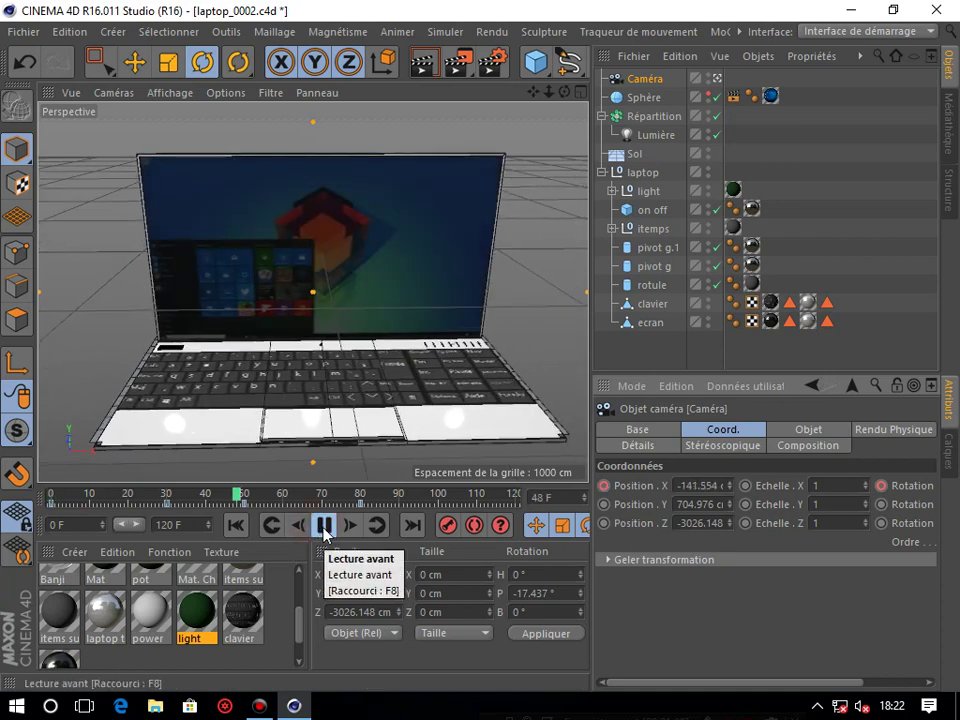
{"action": "left_click", "coordinate": [323, 535]}
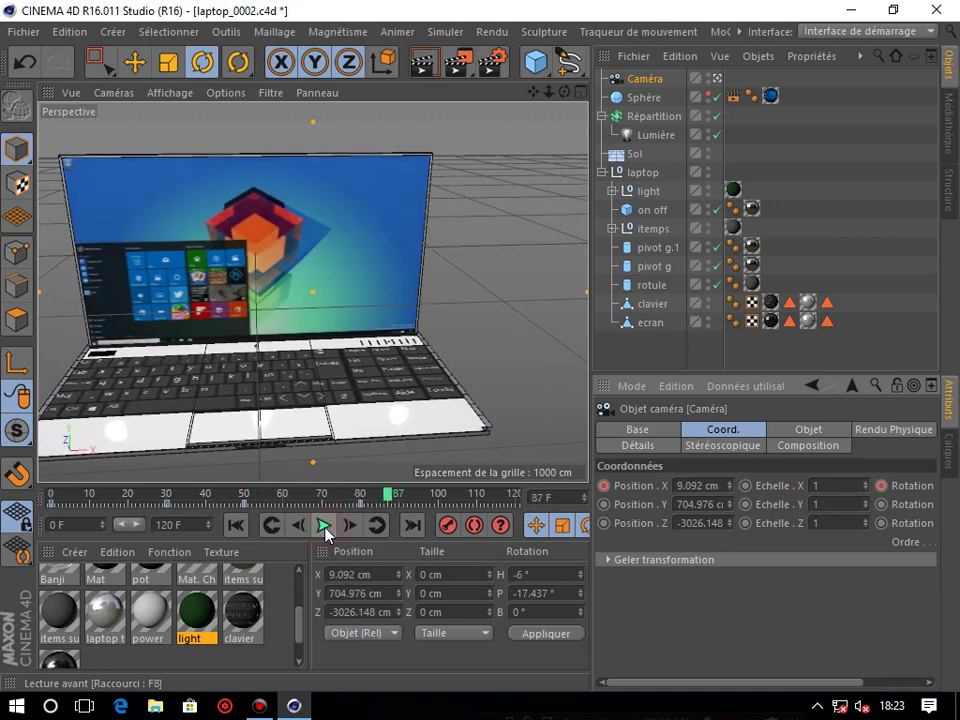
{"action": "mouse_move", "coordinate": [391, 502]}
{"action": "left_mouse_down"}
{"action": "mouse_move", "coordinate": [507, 497]}
{"action": "mouse_move", "coordinate": [70, 497]}
{"action": "left_mouse_up"}
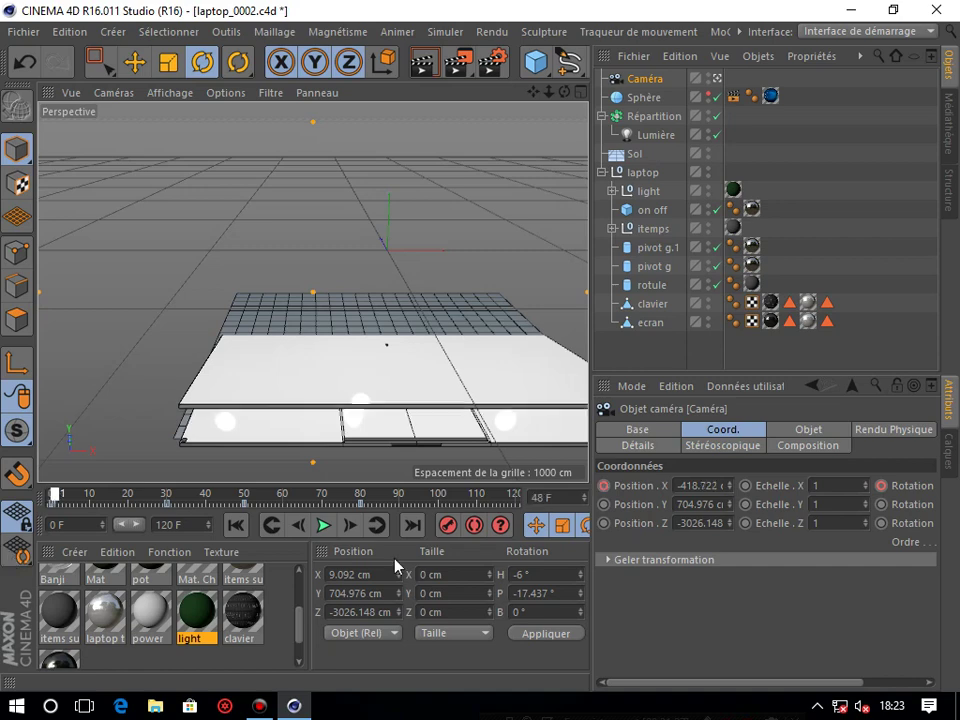
{"action": "left_click", "coordinate": [412, 525]}
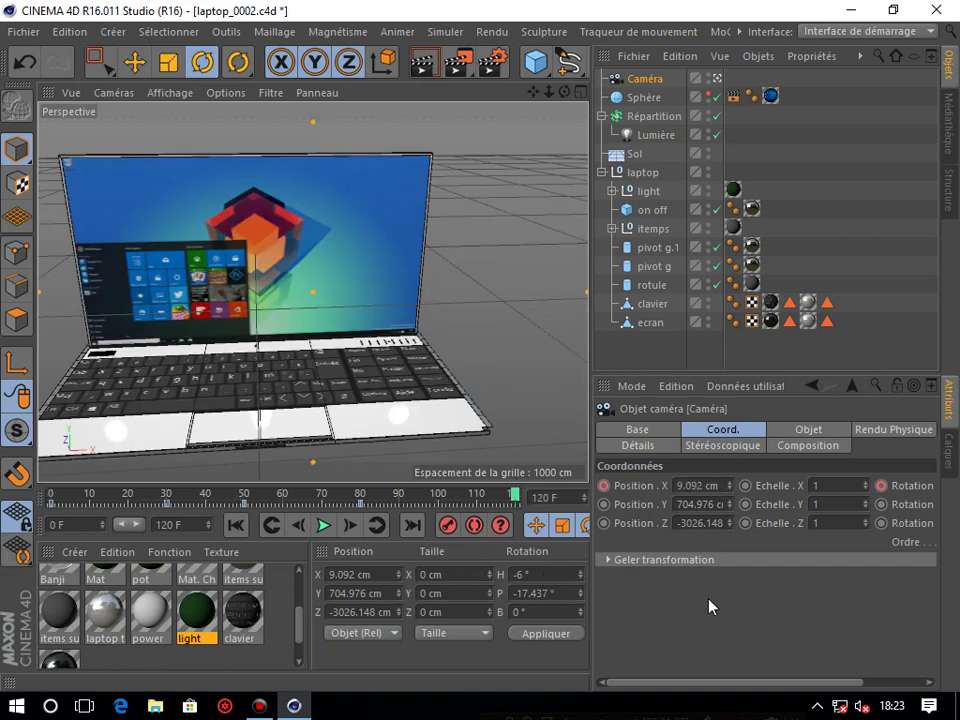
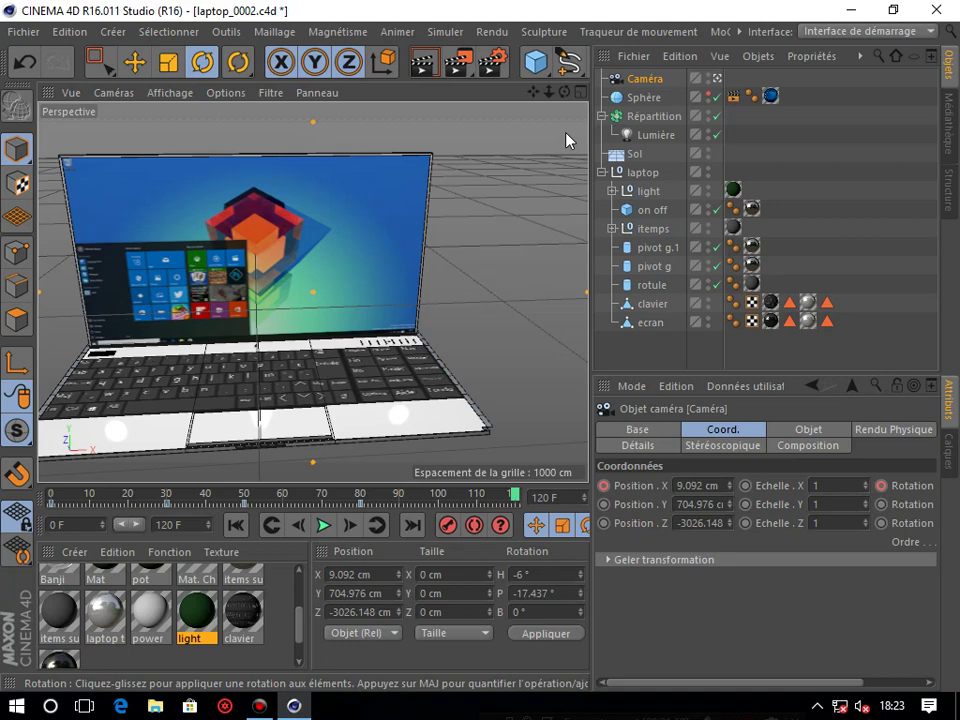
Step: Store the current laptop scene as a new incremental file, laptop_0003.c4d
{"action": "mouse_move", "coordinate": [400, 484]}
{"action": "left_mouse_down"}
{"action": "mouse_move", "coordinate": [398, 463]}
{"action": "mouse_move", "coordinate": [396, 486]}
{"action": "left_mouse_up"}
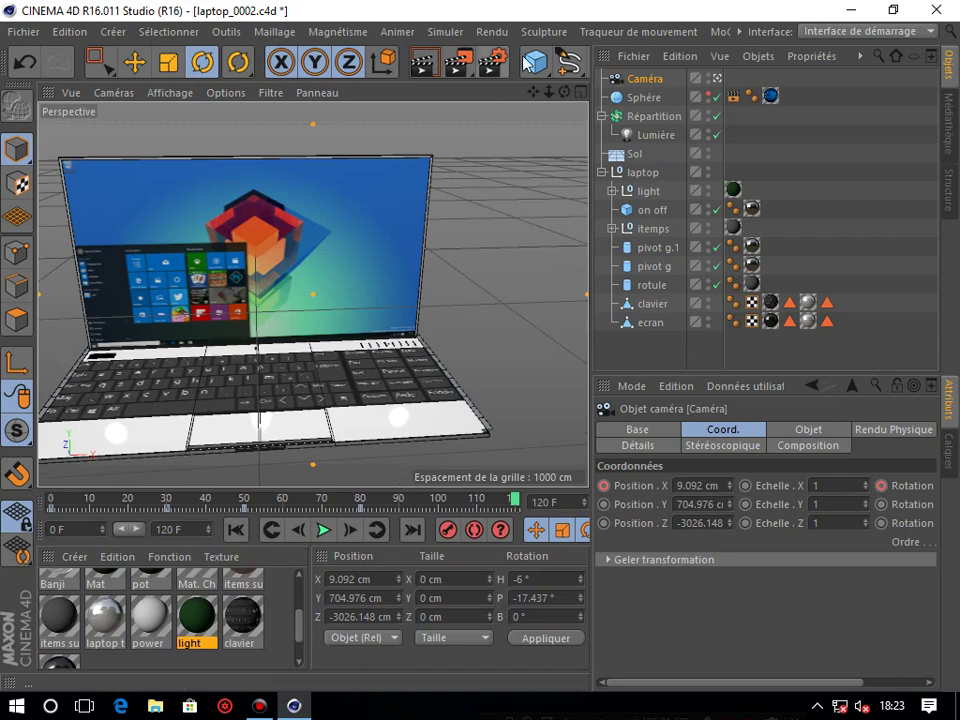
{"action": "left_click", "coordinate": [466, 66]}
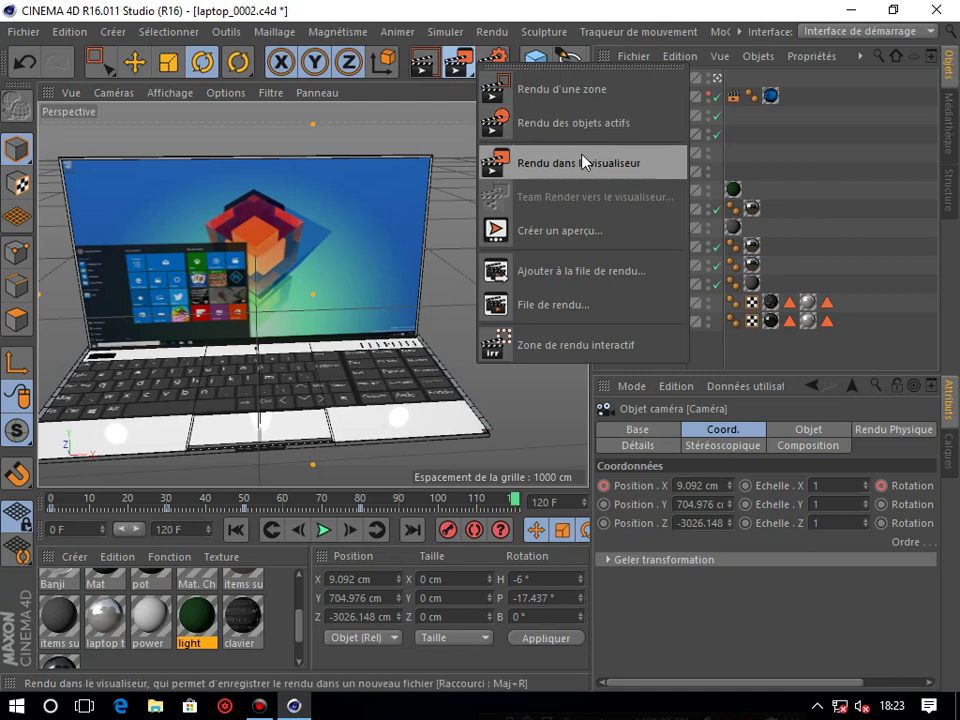
{"action": "left_click", "coordinate": [21, 34]}
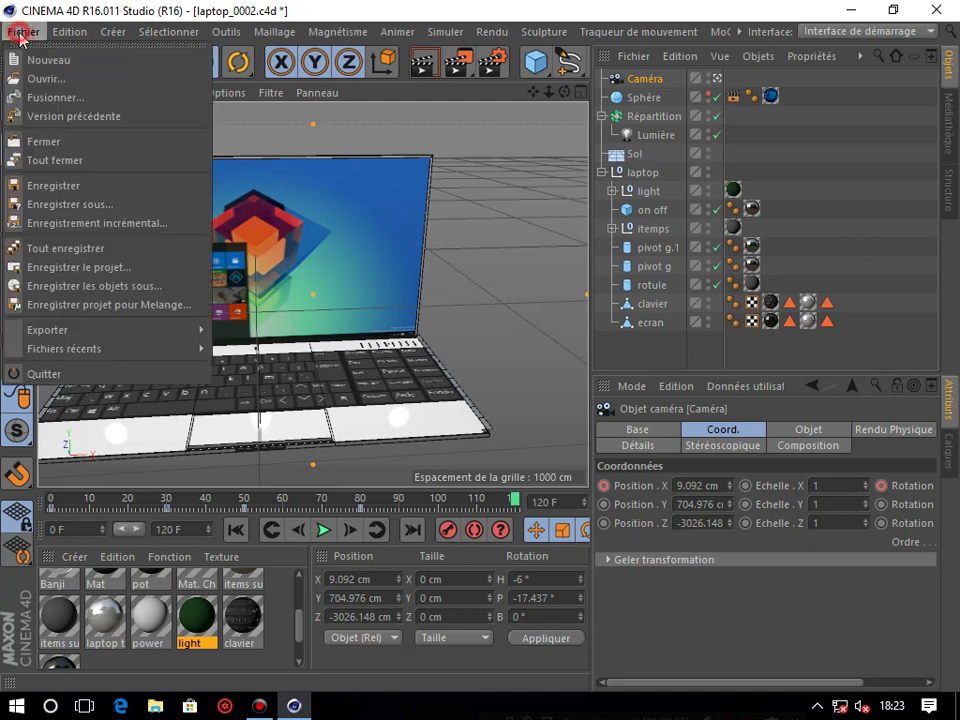
{"action": "left_click", "coordinate": [120, 224]}
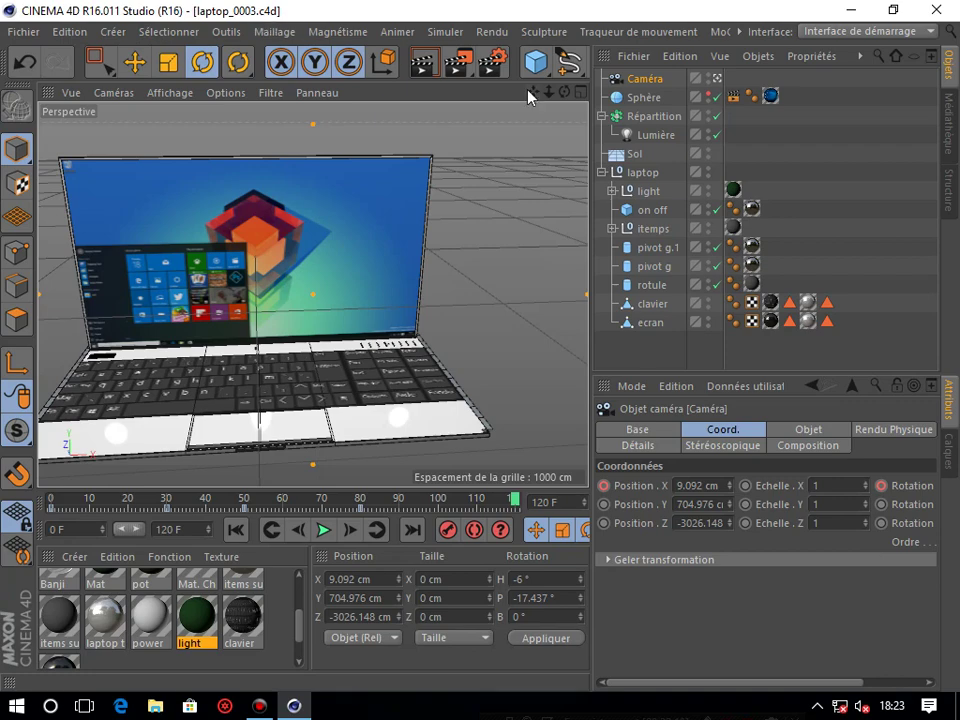
{"action": "left_click", "coordinate": [458, 62]}
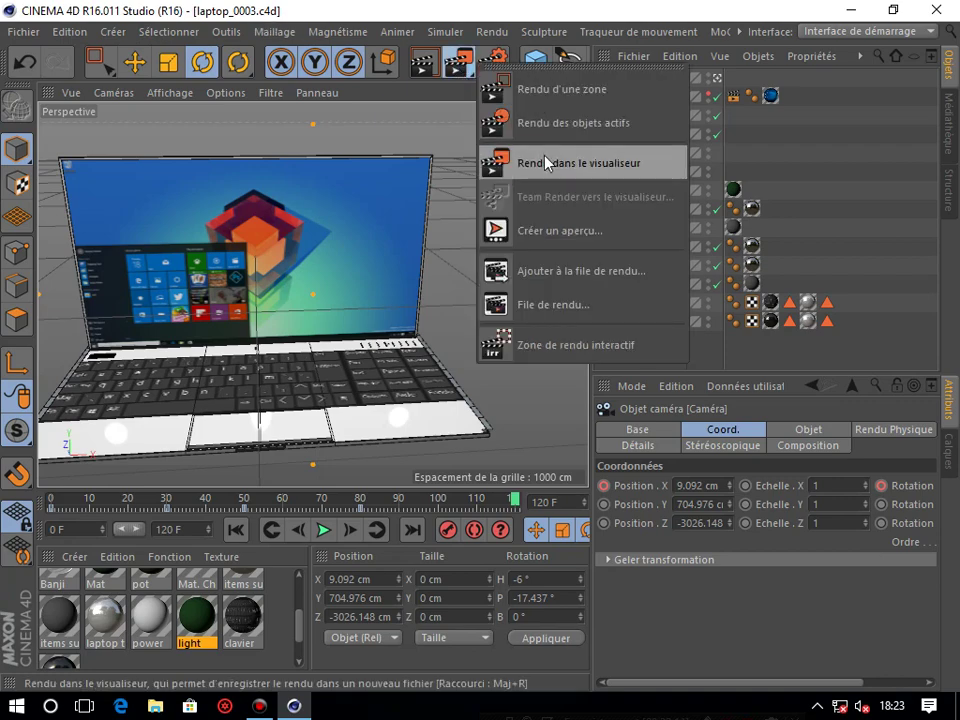
Step: Render the laptop in the Picture Viewer, minimize the viewer, and open blank document Sans titre 2
{"action": "left_click", "coordinate": [545, 163]}
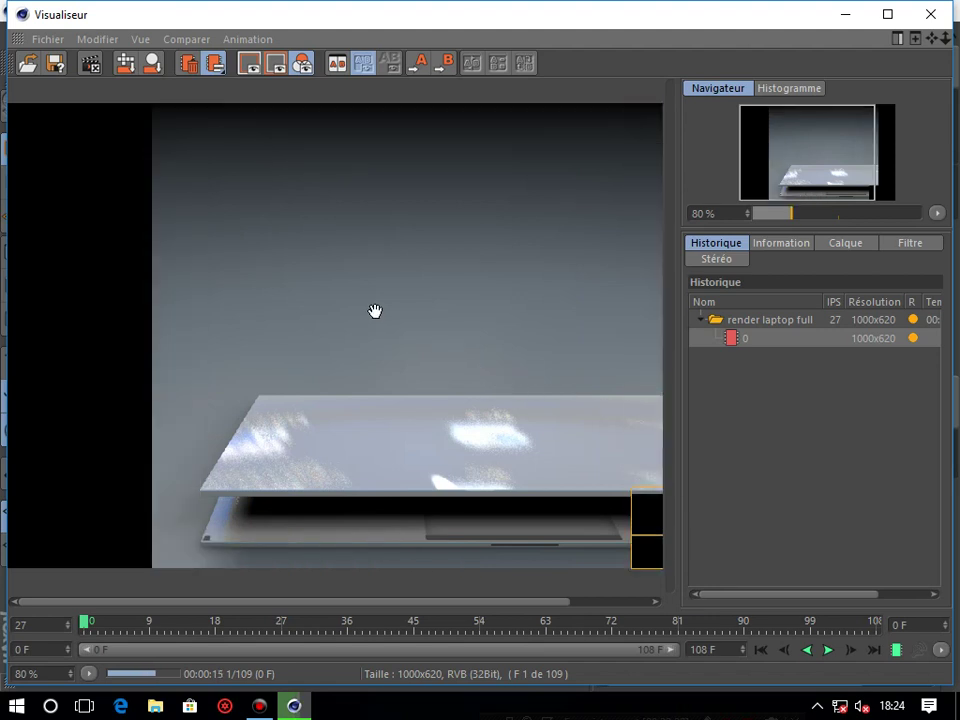
{"action": "left_click", "coordinate": [845, 14]}
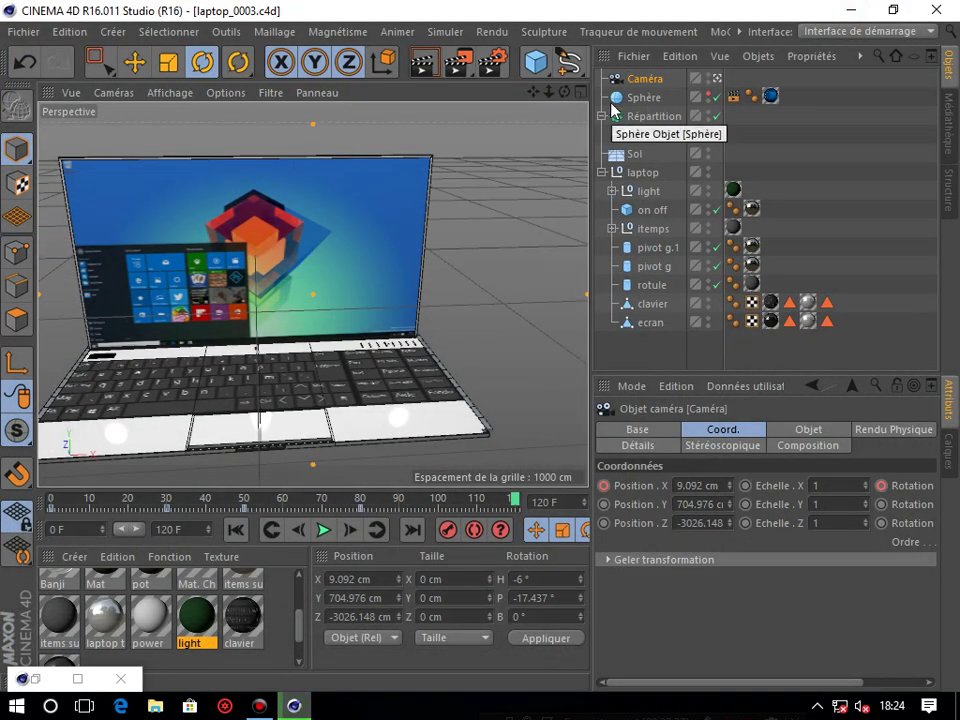
{"action": "key", "text": "ctrl+n"}
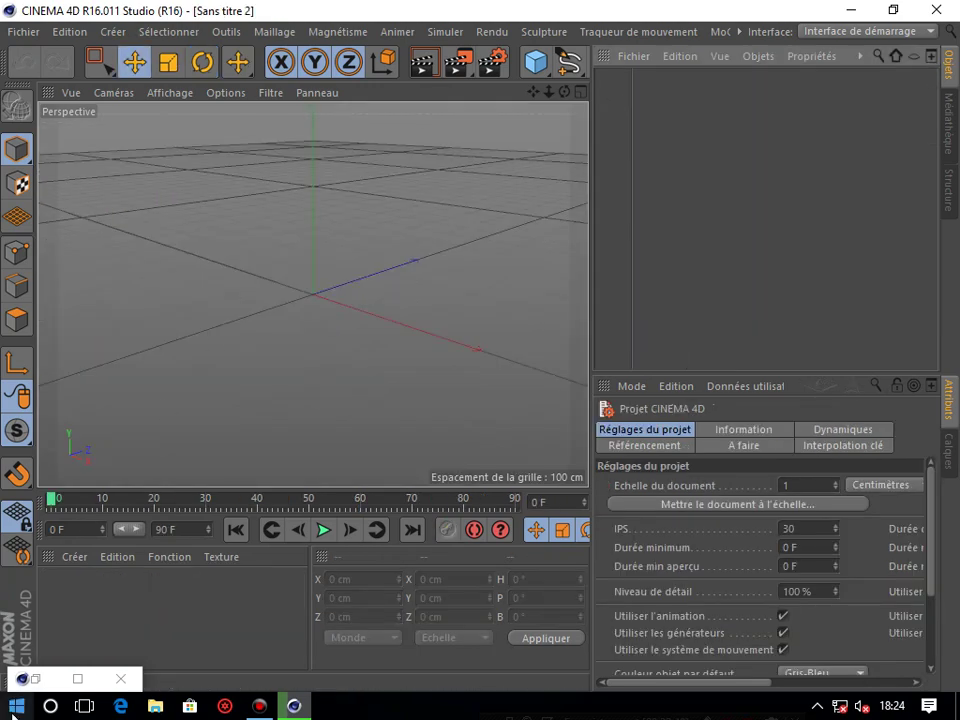
Step: Recheck the render in the Picture Viewer, then place a default 200 cm cube at the origin
{"action": "left_click", "coordinate": [24, 680]}
{"action": "left_click", "coordinate": [58, 542]}
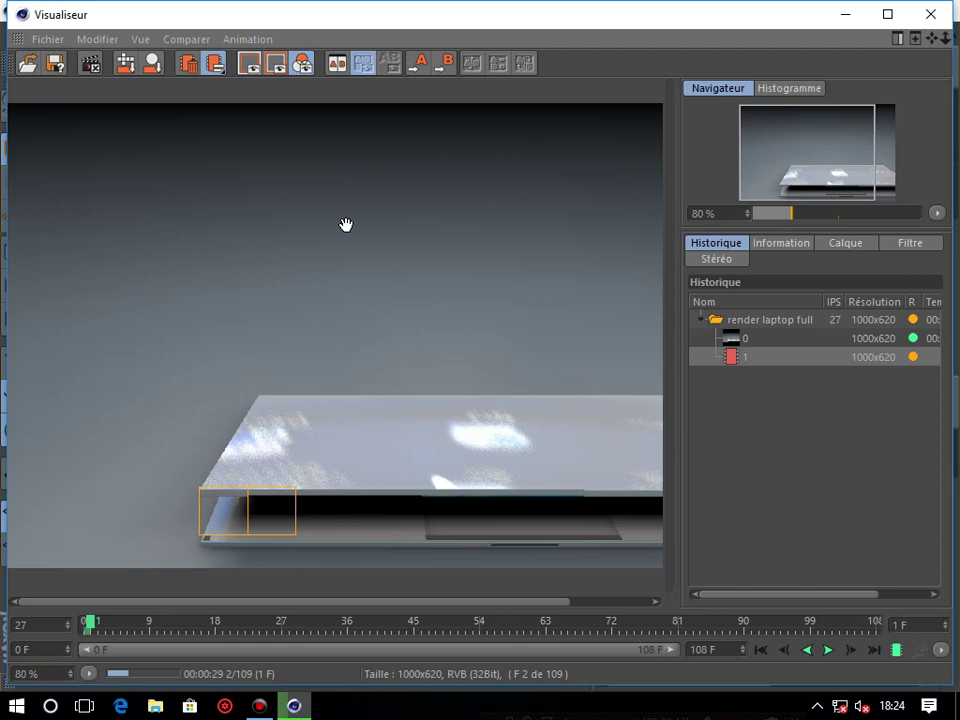
{"action": "left_click", "coordinate": [847, 14]}
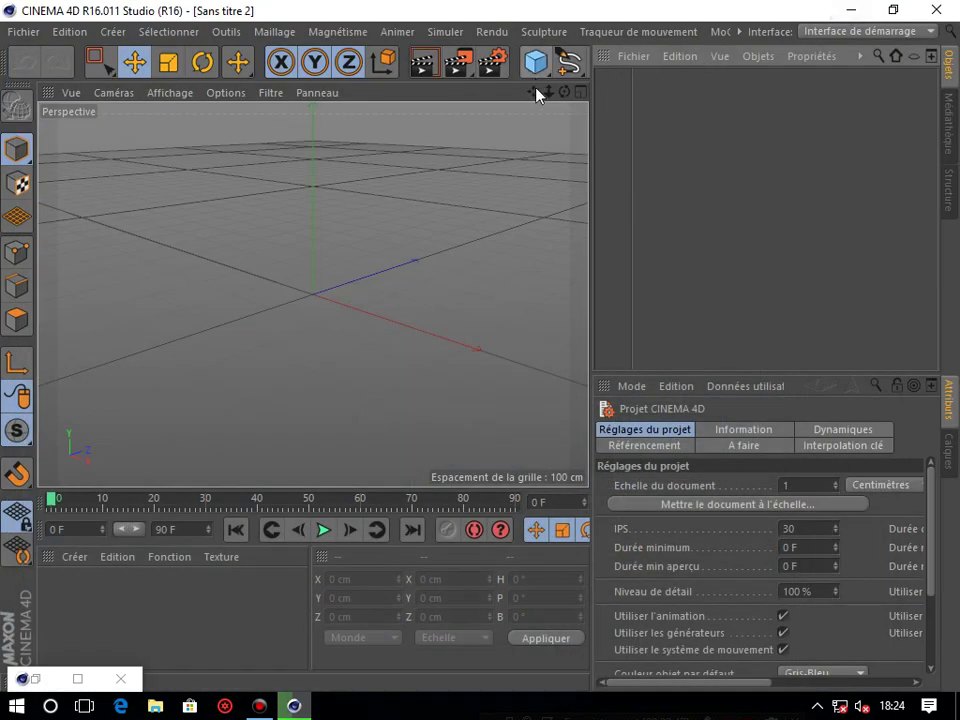
{"action": "left_click_drag", "start_coordinate": [537, 90], "coordinate": [537, 98]}
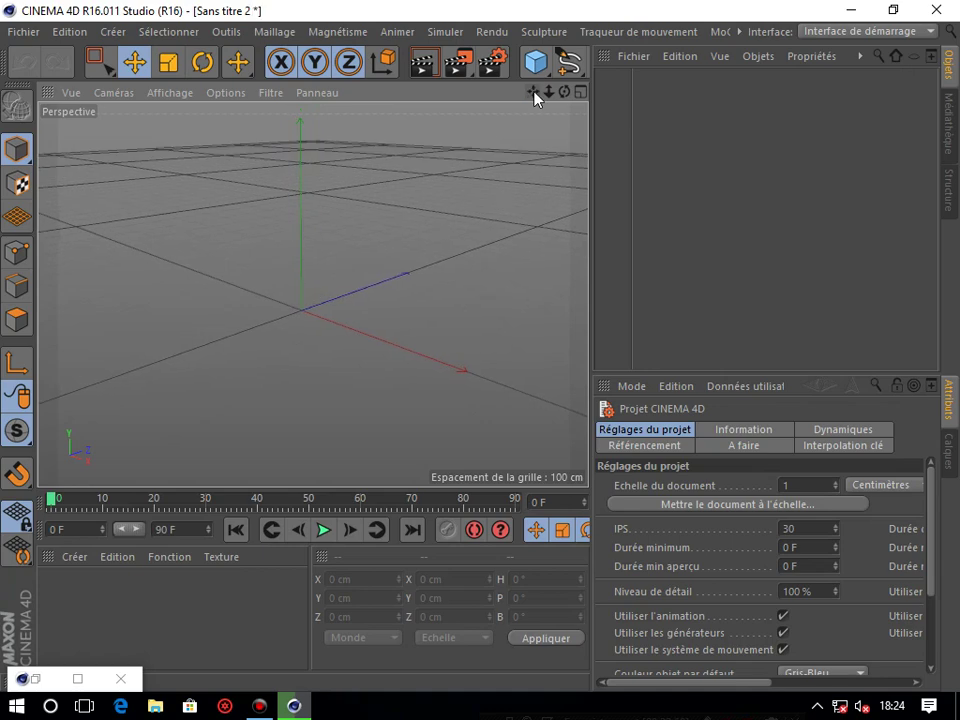
{"action": "left_click", "coordinate": [536, 62]}
{"action": "left_click", "coordinate": [561, 85]}
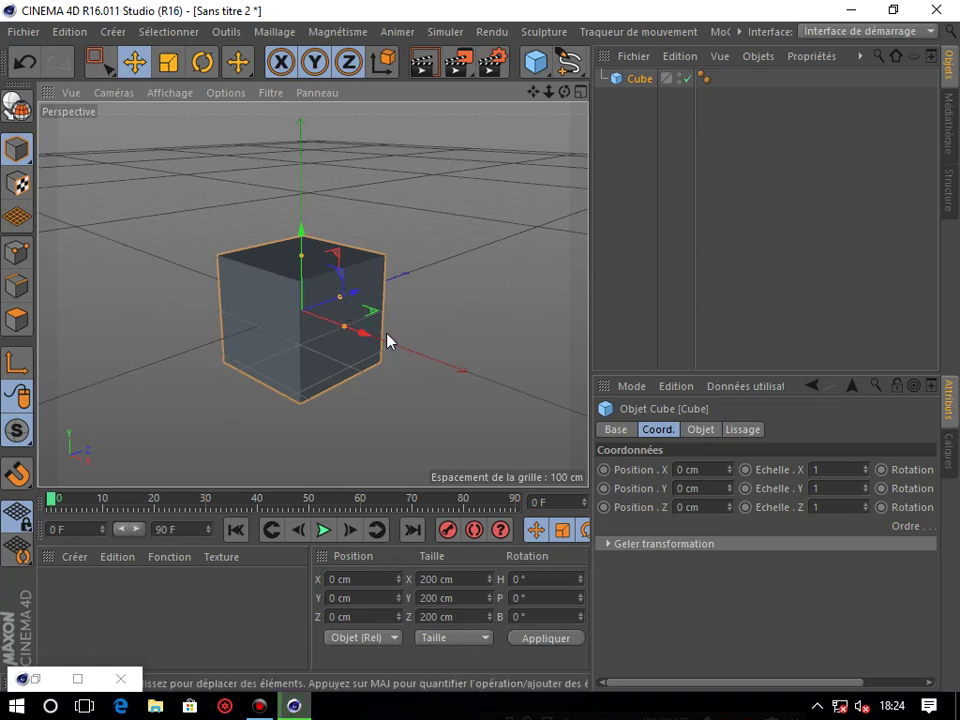
Step: Create material Mat with reflection off and clavier.jpg as its colour texture, without copying the image
{"action": "double_click", "coordinate": [66, 603]}
{"action": "double_click", "coordinate": [64, 601]}
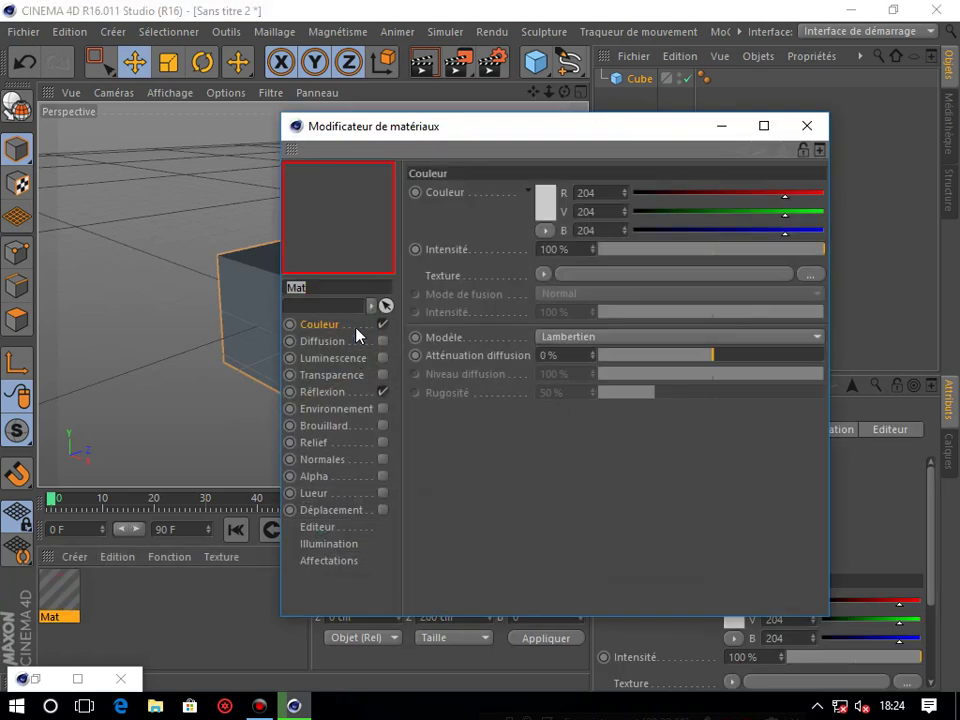
{"action": "left_click", "coordinate": [384, 391]}
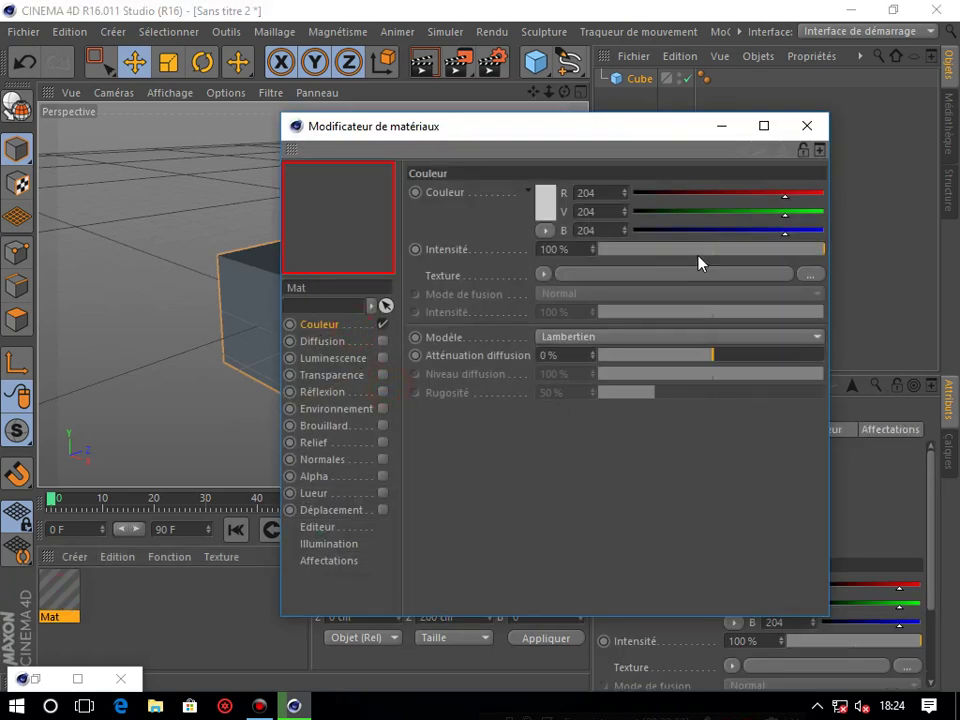
{"action": "left_click", "coordinate": [810, 275]}
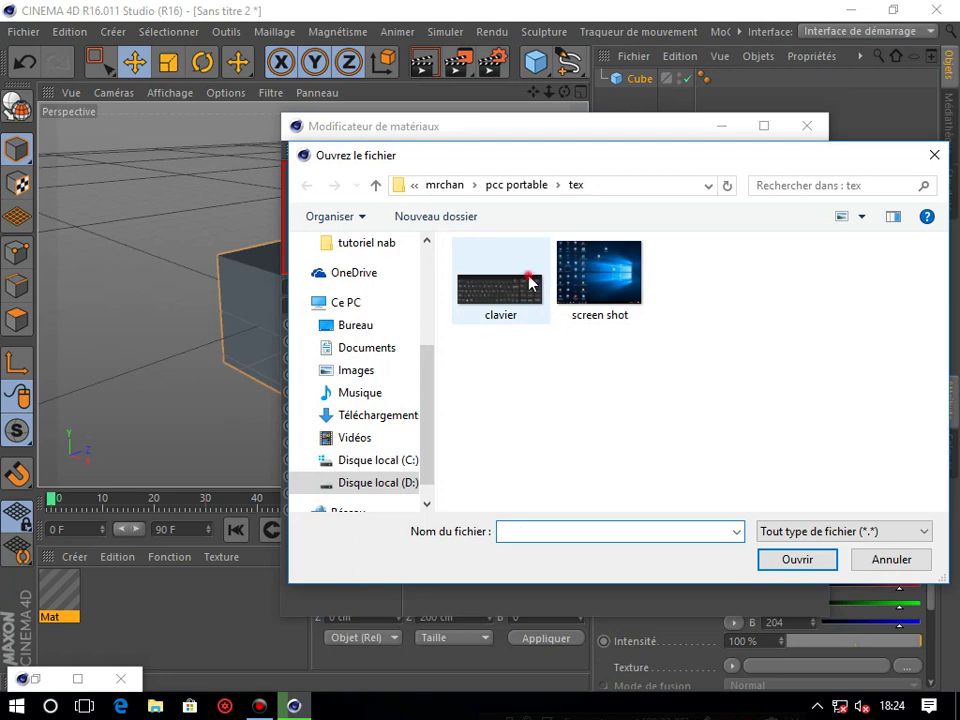
{"action": "left_click", "coordinate": [530, 283]}
{"action": "left_click", "coordinate": [794, 565]}
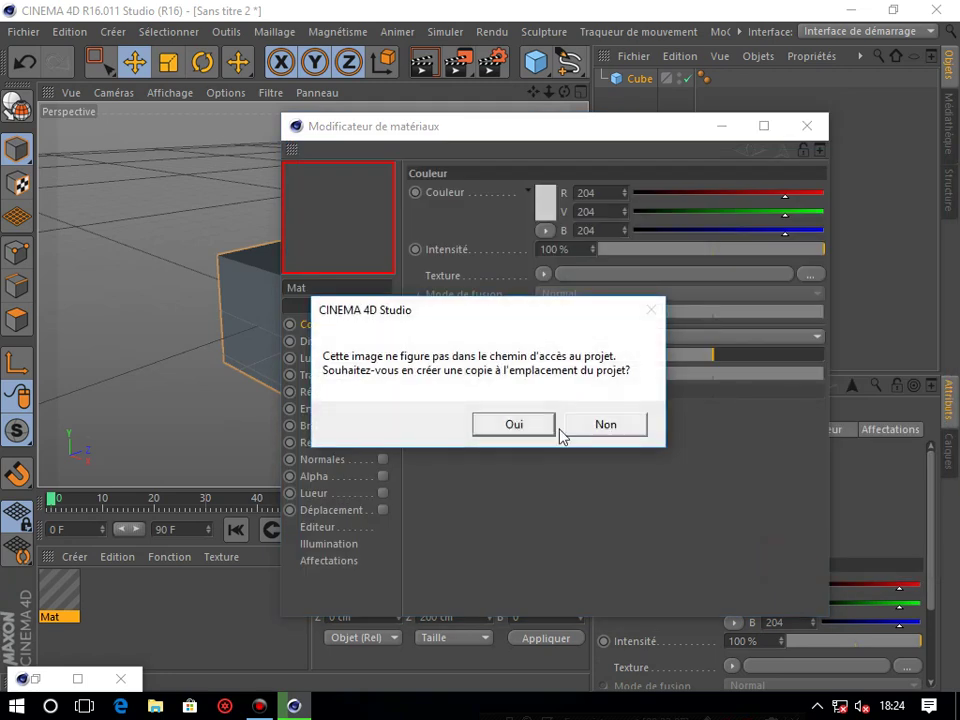
{"action": "left_click", "coordinate": [636, 434]}
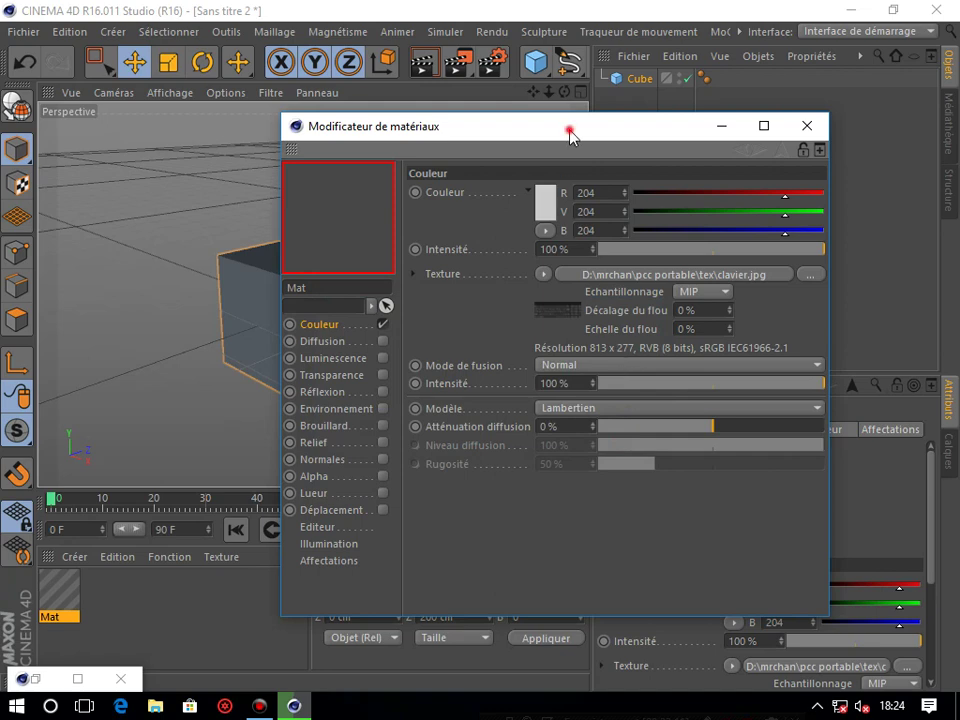
{"action": "mouse_move", "coordinate": [570, 135]}
{"action": "left_mouse_down"}
{"action": "mouse_move", "coordinate": [469, 324]}
{"action": "mouse_move", "coordinate": [380, 391]}
{"action": "left_mouse_up"}
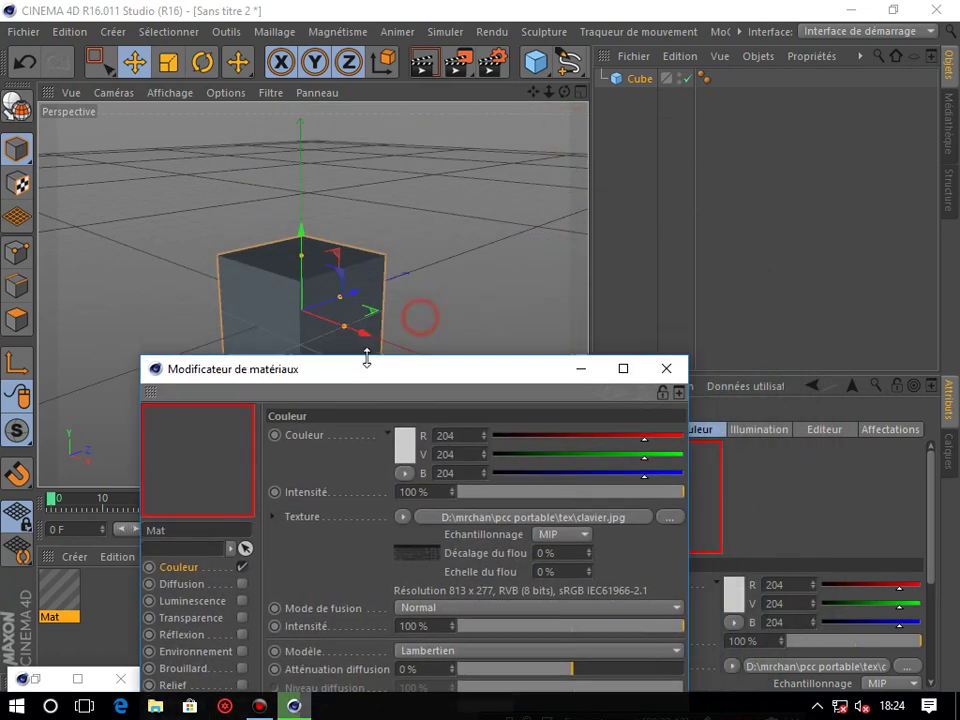
Step: Drag the cube's size handles to make it a long, flat slab
{"action": "left_click_drag", "start_coordinate": [336, 300], "coordinate": [416, 290]}
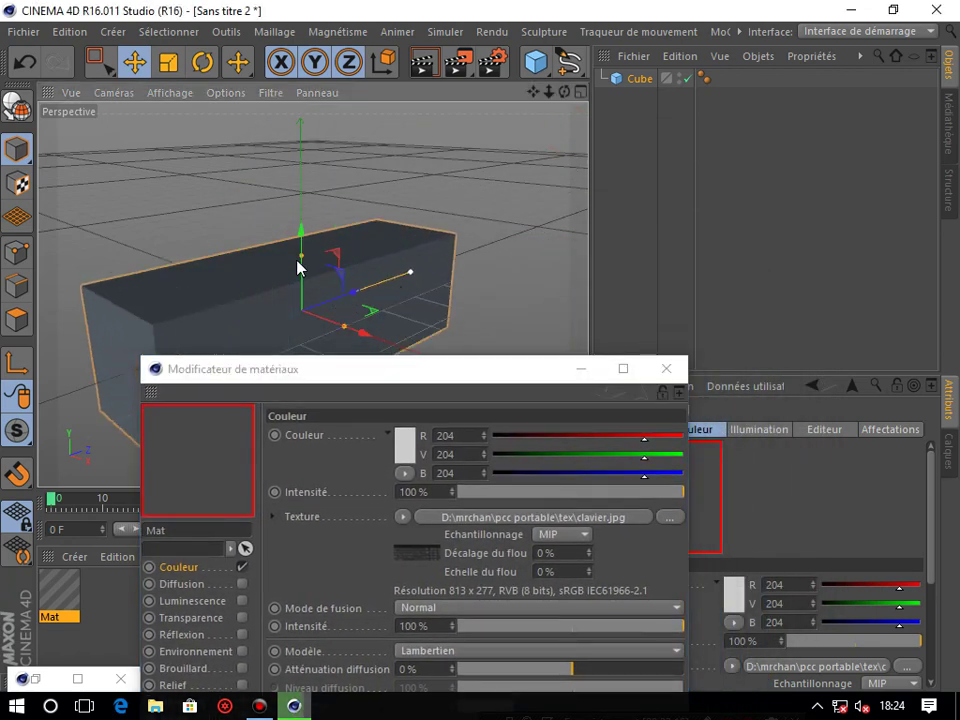
{"action": "left_click_drag", "start_coordinate": [305, 262], "coordinate": [300, 311]}
{"action": "left_click_drag", "start_coordinate": [325, 369], "coordinate": [270, 233]}
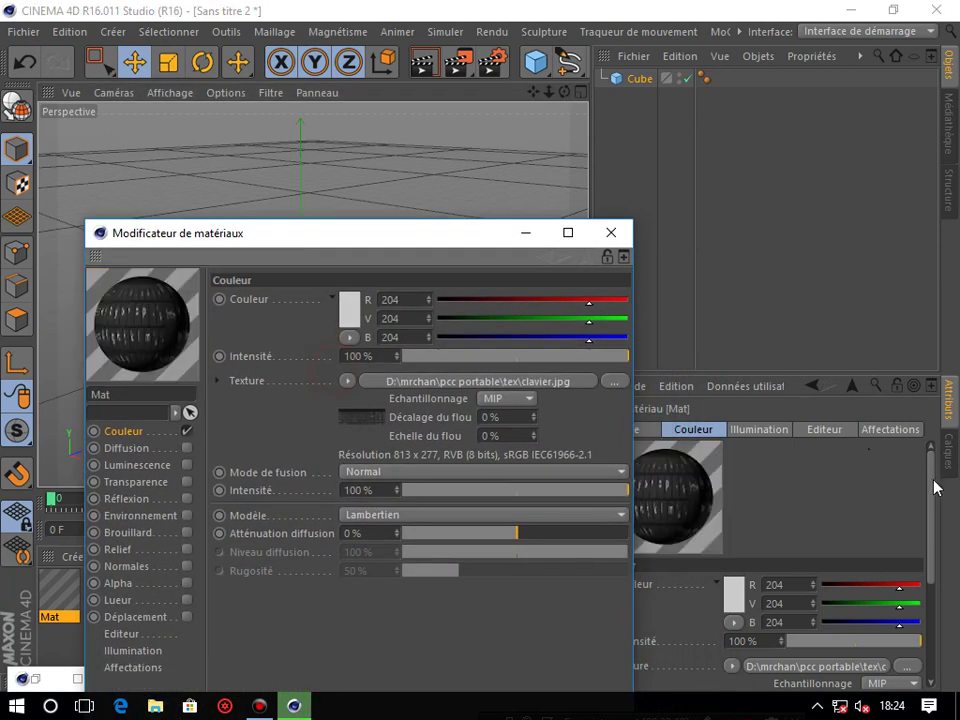
{"action": "left_click", "coordinate": [637, 78]}
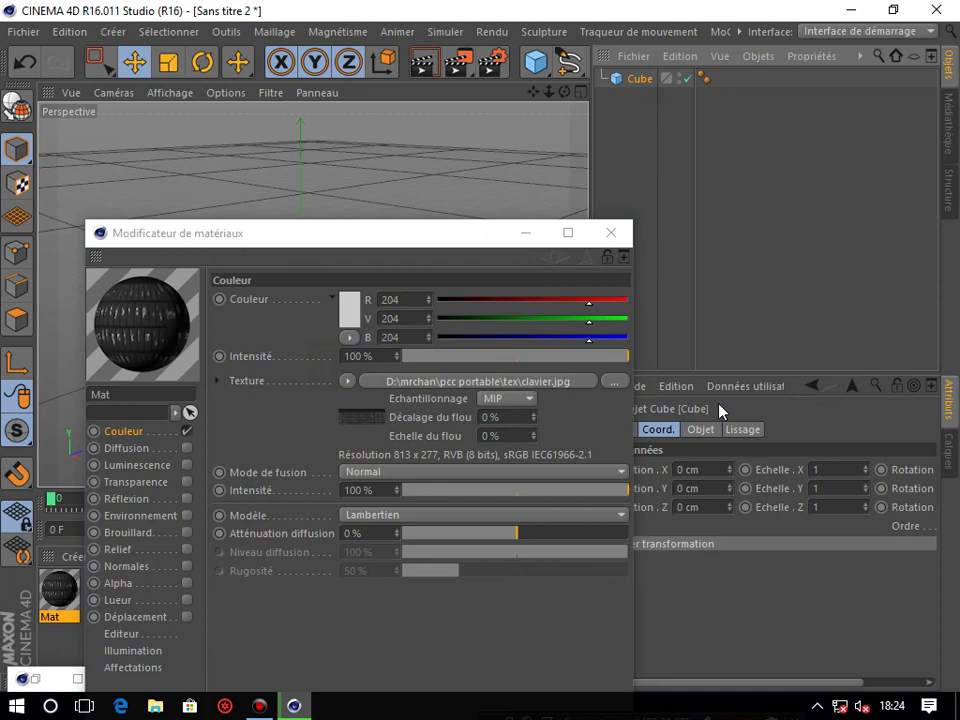
Step: Set the slab's size to 277 × 15 × 813 cm
{"action": "left_click_drag", "start_coordinate": [414, 223], "coordinate": [359, 421]}
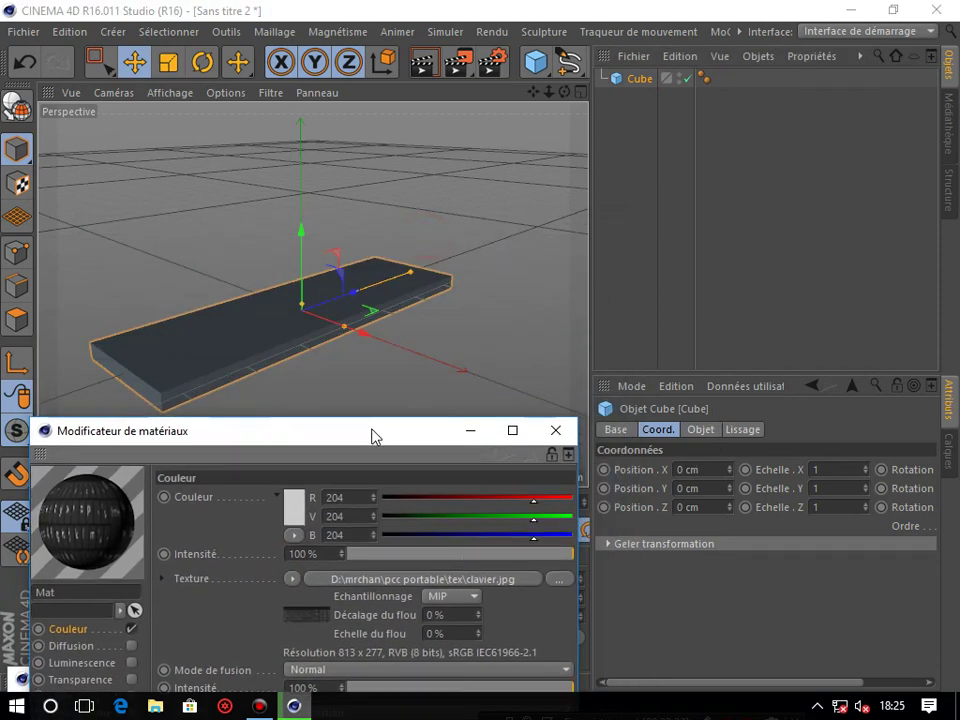
{"action": "left_click", "coordinate": [701, 429]}
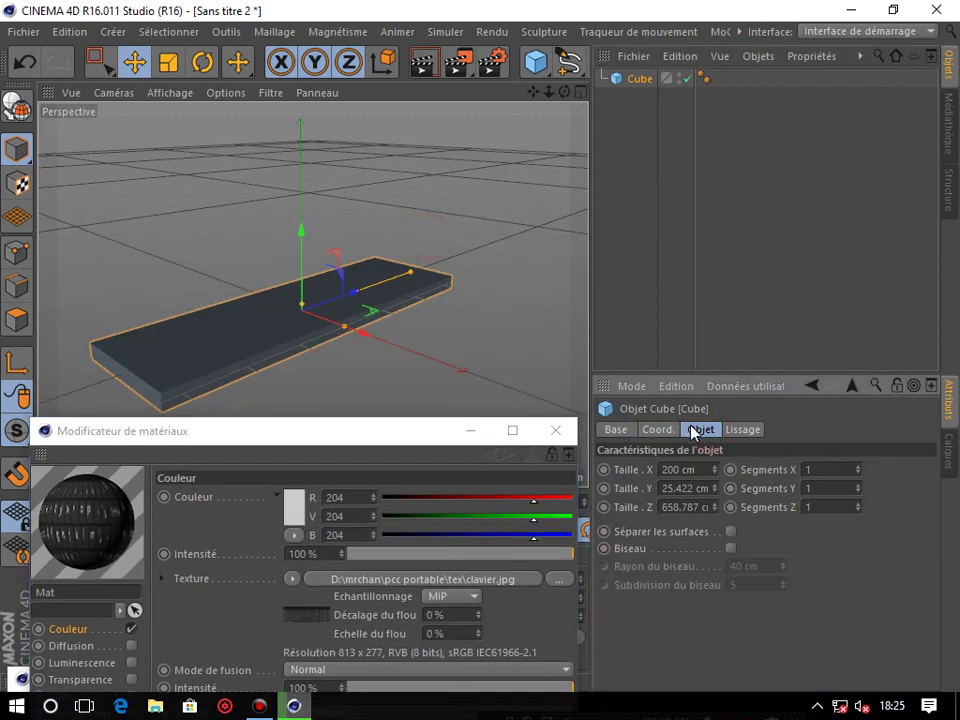
{"action": "left_click_drag", "start_coordinate": [430, 437], "coordinate": [422, 372]}
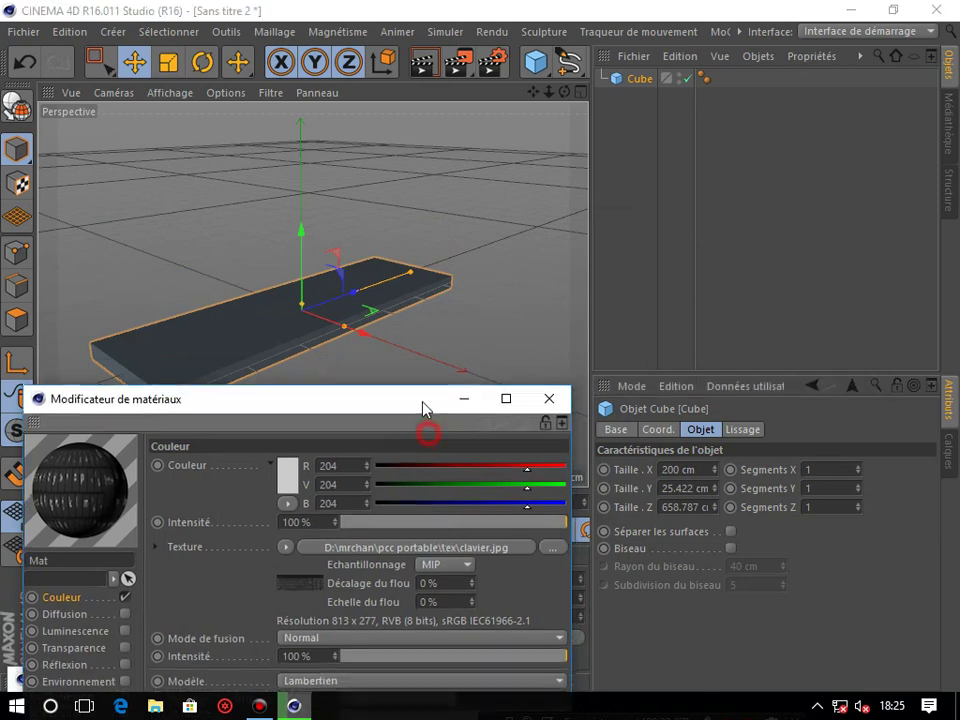
{"action": "left_click", "coordinate": [694, 470]}
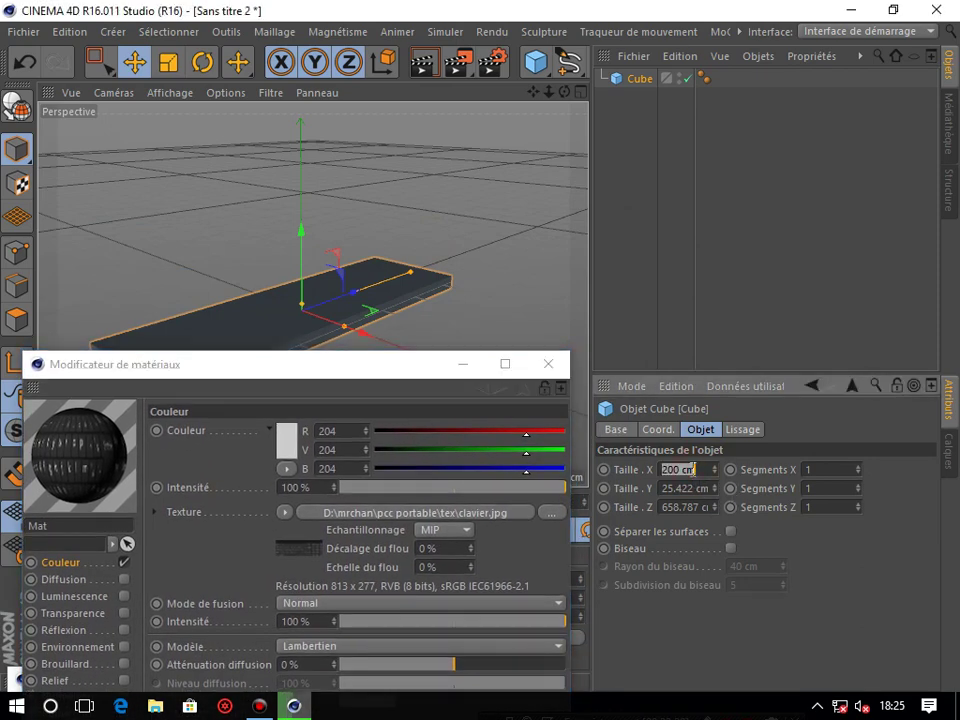
{"action": "type", "text": "8"}
{"action": "key", "text": "Return"}
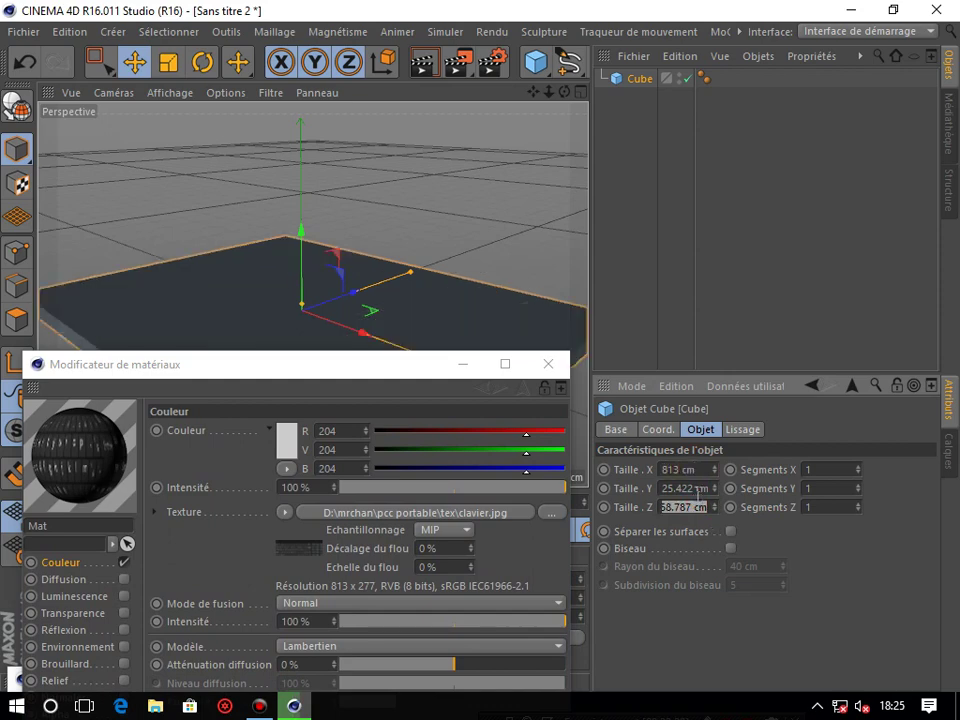
{"action": "left_click", "coordinate": [684, 469]}
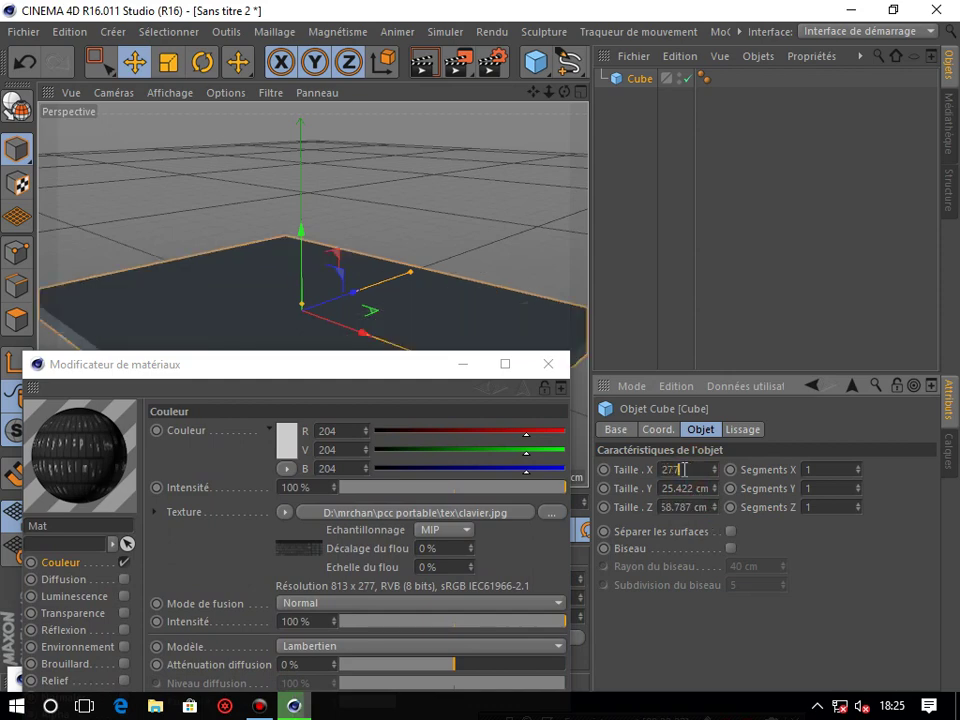
{"action": "key", "text": "Return"}
{"action": "left_click", "coordinate": [687, 507]}
{"action": "type", "text": "2"}
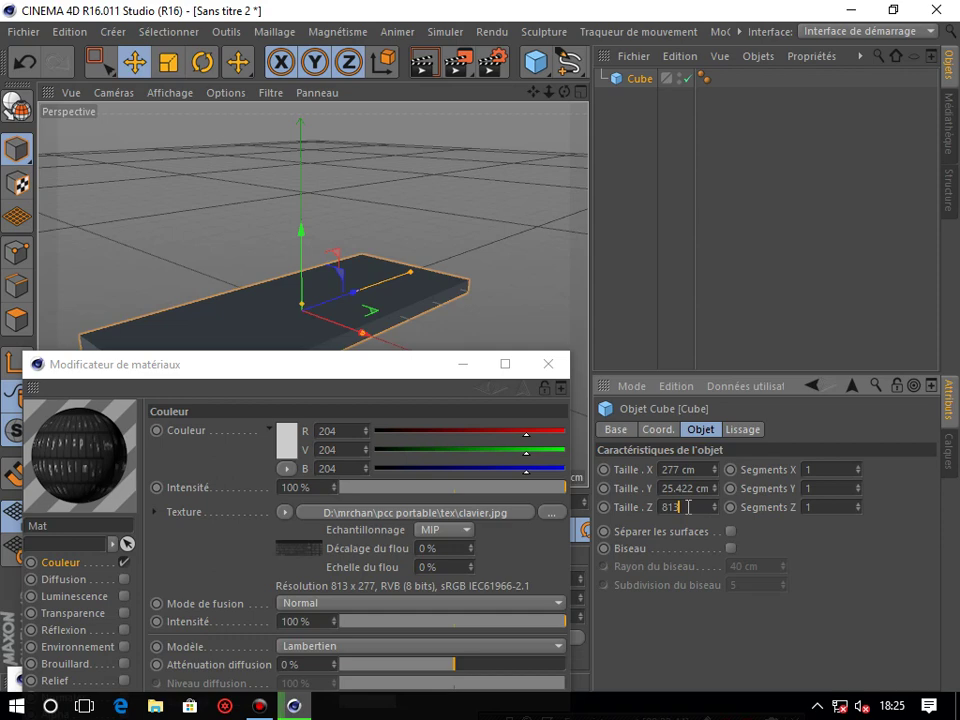
{"action": "left_click_drag", "start_coordinate": [423, 376], "coordinate": [451, 376]}
{"action": "double_click", "coordinate": [705, 488]}
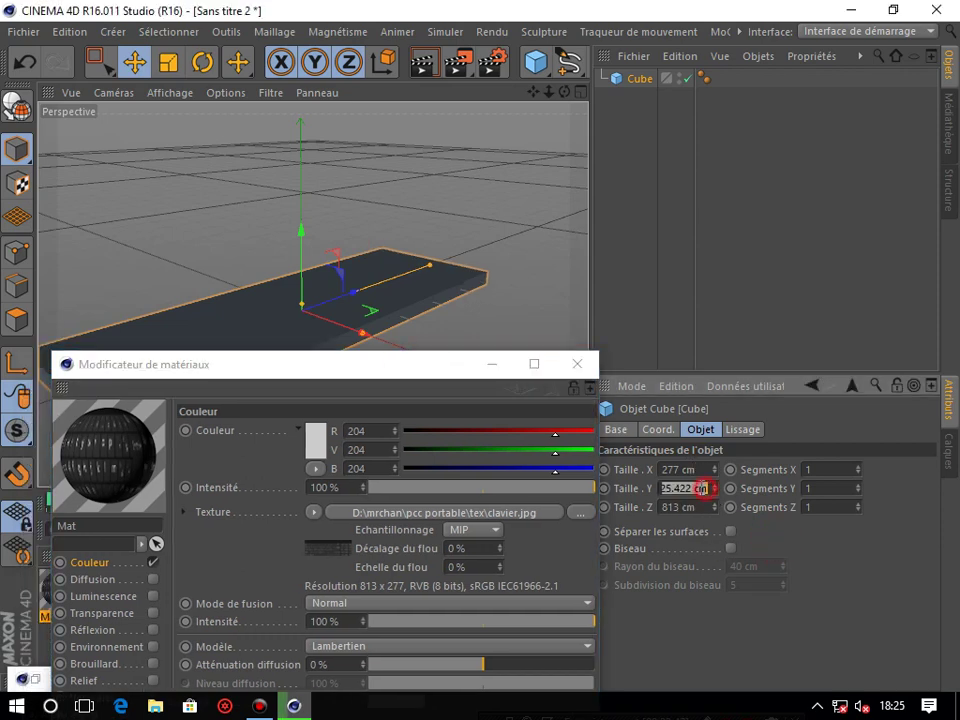
{"action": "type", "text": "15"}
{"action": "key", "text": "Return"}
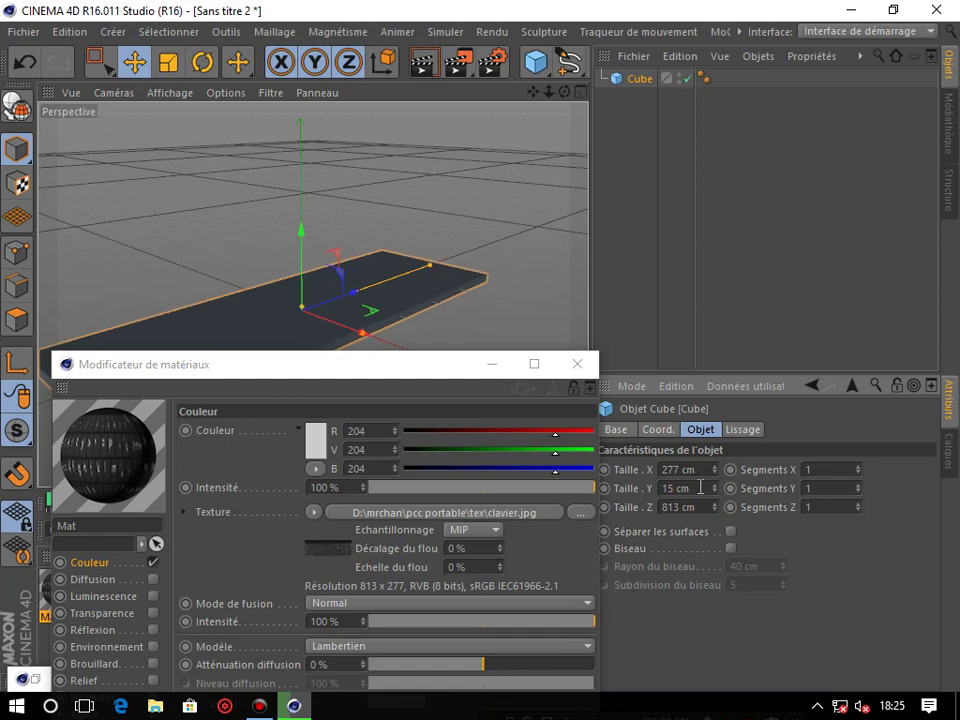
Step: Turn on Biseau for the slab and lower the bevel radius to 1.5 cm
{"action": "left_click", "coordinate": [731, 548]}
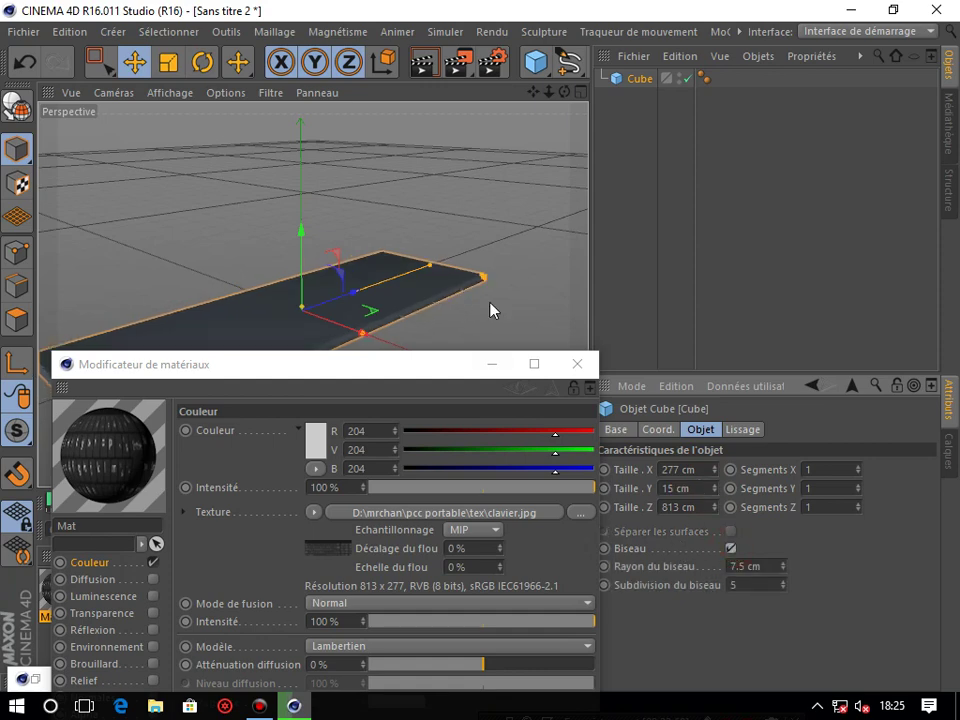
{"action": "scroll", "coordinate": [450, 279], "scroll_direction": "up", "scroll_amount": 2}
{"action": "scroll", "coordinate": [450, 279], "scroll_direction": "up", "scroll_amount": 3}
{"action": "scroll", "coordinate": [452, 282], "scroll_direction": "up", "scroll_amount": 2}
{"action": "left_click_drag", "start_coordinate": [533, 92], "coordinate": [534, 95]}
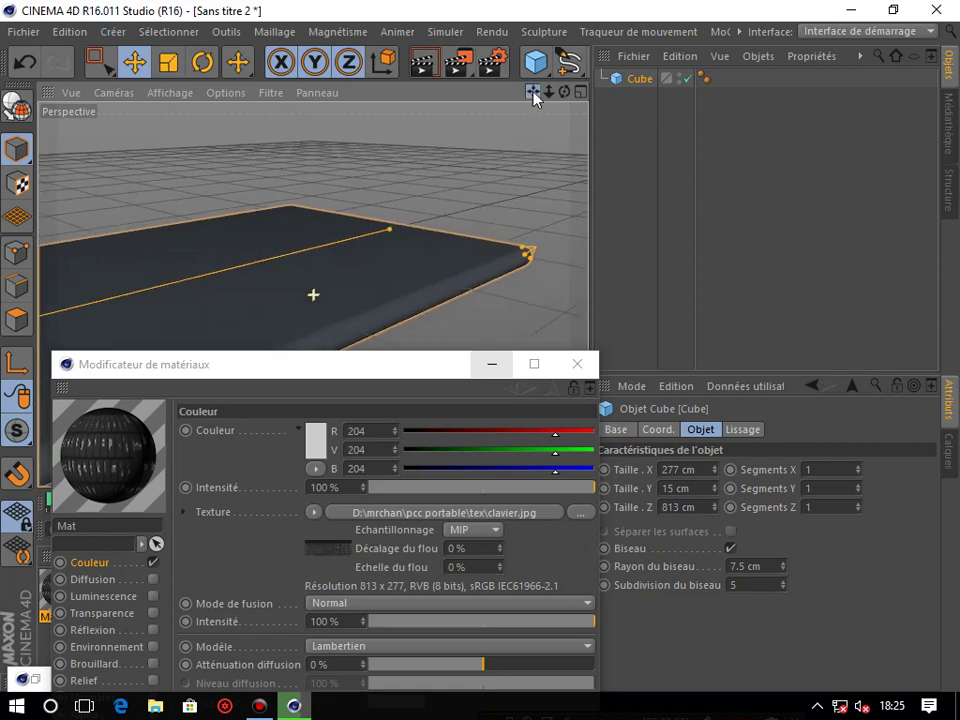
{"action": "left_click_drag", "start_coordinate": [784, 568], "coordinate": [783, 570]}
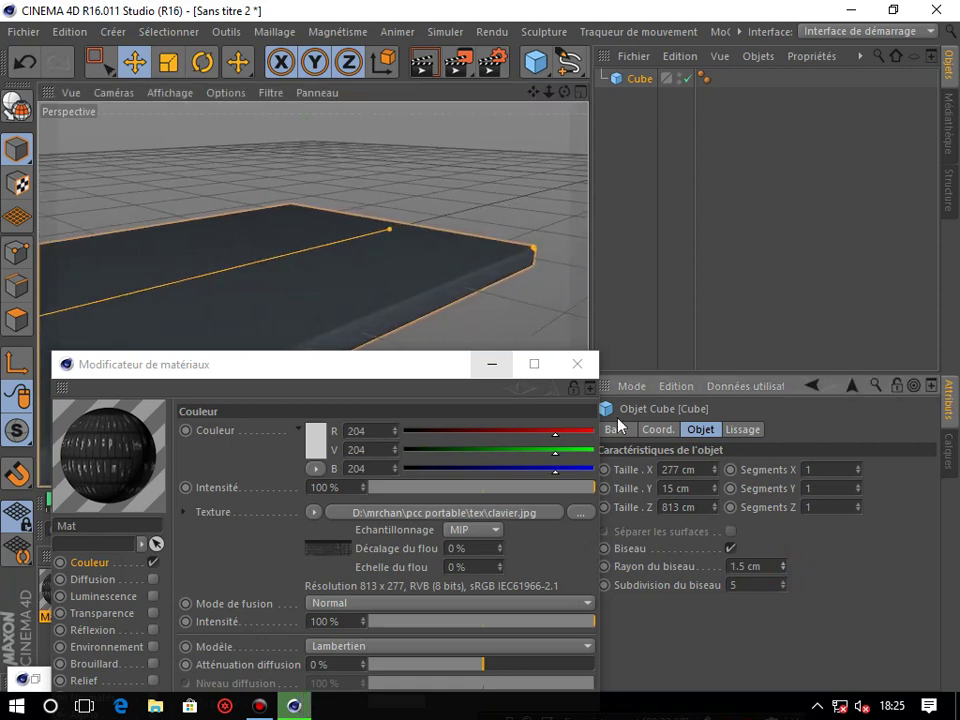
Step: Convert the bevelled slab into an editable polygon object
{"action": "left_click", "coordinate": [490, 368]}
{"action": "mouse_move", "coordinate": [533, 92]}
{"action": "left_mouse_down"}
{"action": "mouse_move", "coordinate": [529, 156]}
{"action": "mouse_move", "coordinate": [514, 182]}
{"action": "left_mouse_up"}
{"action": "mouse_move", "coordinate": [531, 92]}
{"action": "left_mouse_down"}
{"action": "mouse_move", "coordinate": [516, 150]}
{"action": "mouse_move", "coordinate": [547, 96]}
{"action": "left_mouse_up"}
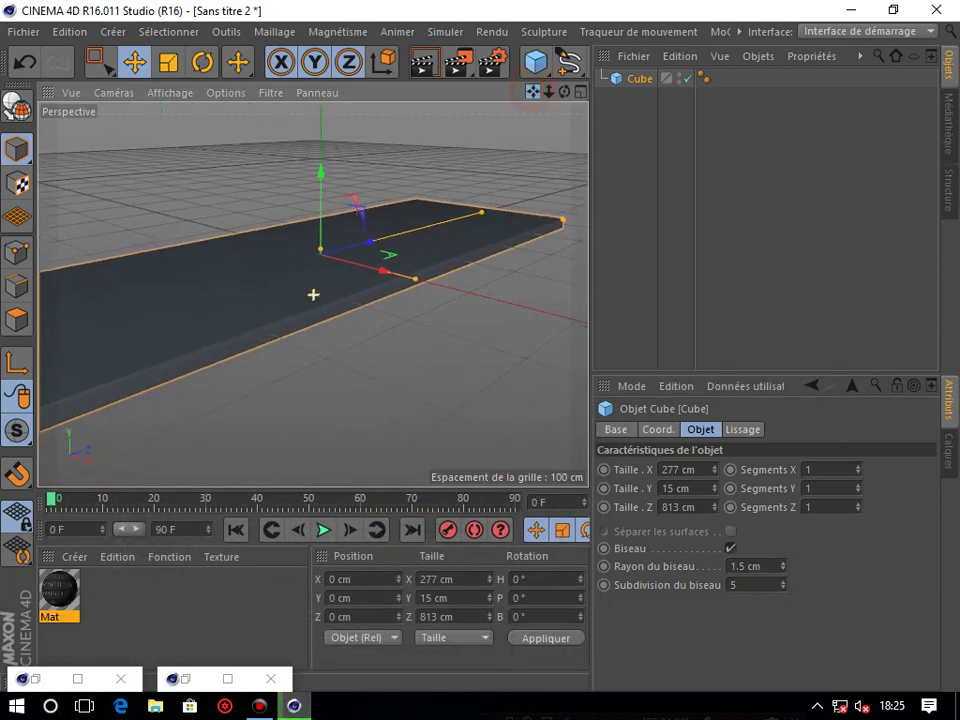
{"action": "left_click", "coordinate": [16, 104]}
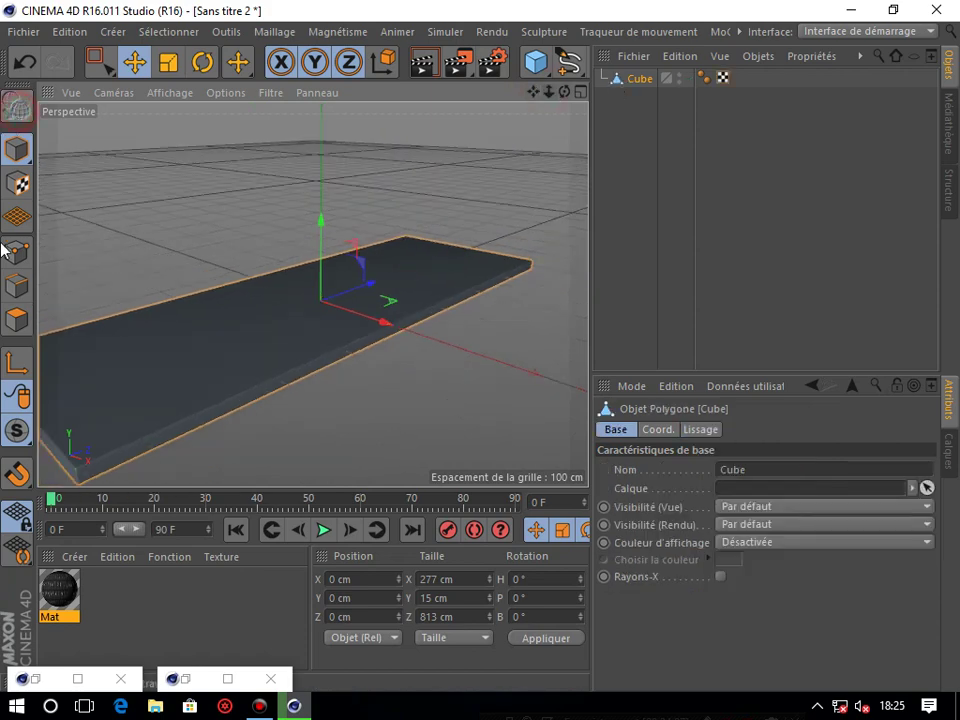
Step: Select the slab's top face in polygon mode and apply the Mat material to it
{"action": "left_click", "coordinate": [16, 318]}
{"action": "left_click", "coordinate": [200, 345]}
{"action": "left_click_drag", "start_coordinate": [65, 594], "coordinate": [133, 405]}
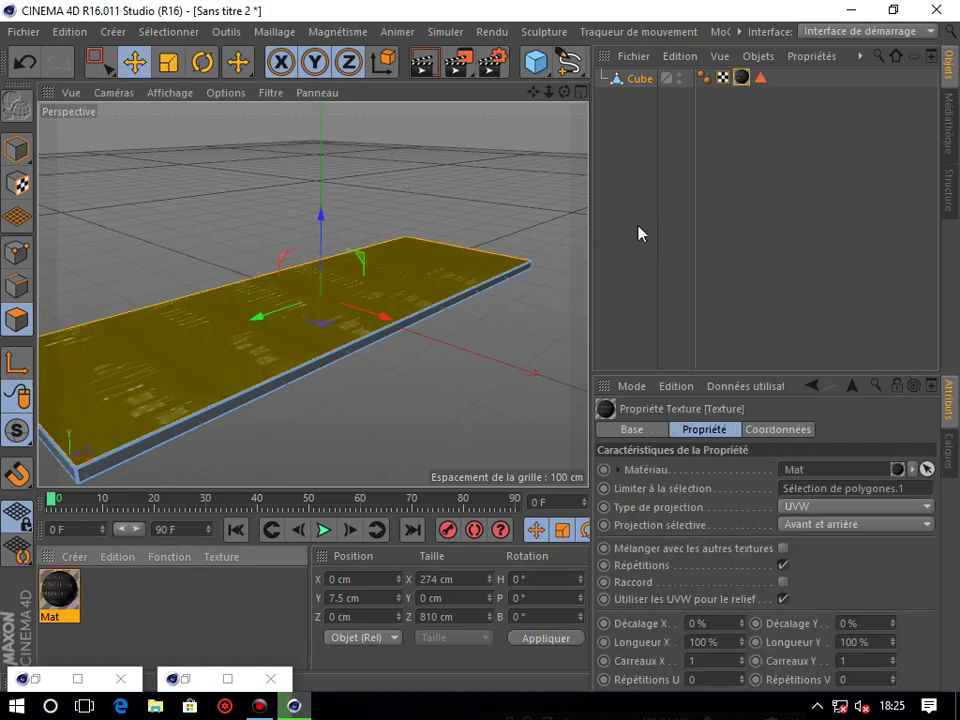
{"action": "left_click_drag", "start_coordinate": [568, 92], "coordinate": [568, 118]}
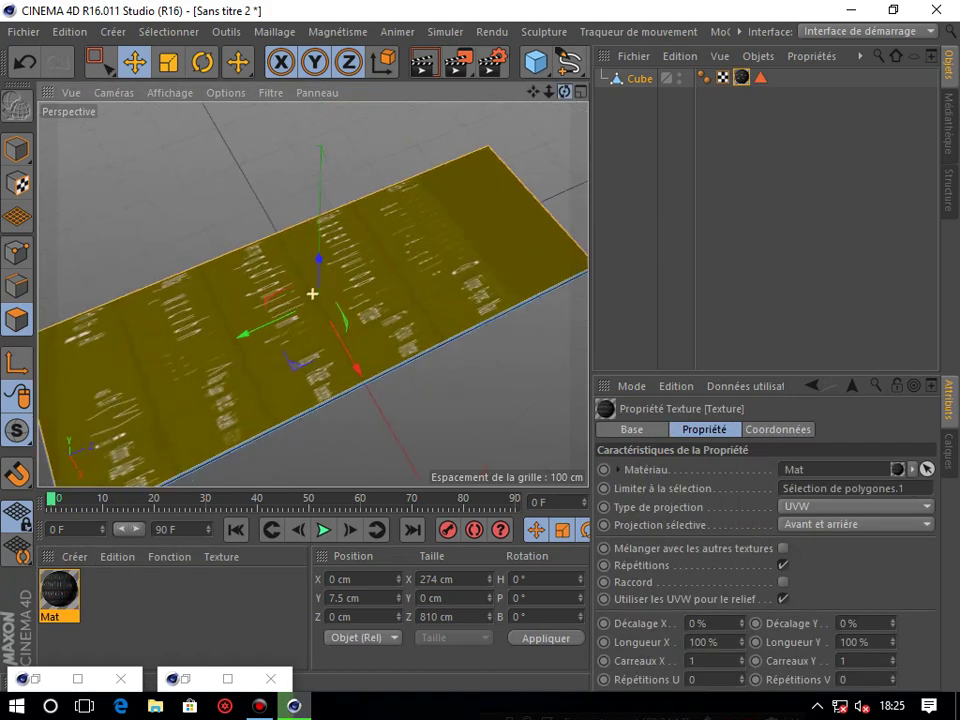
{"action": "left_click", "coordinate": [648, 117]}
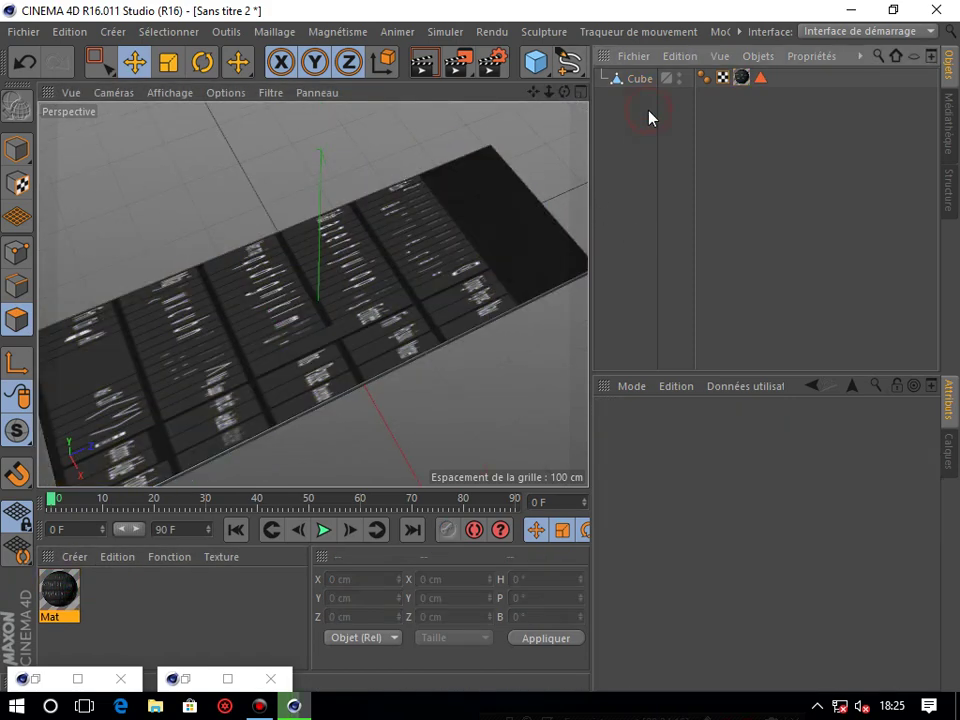
Step: Set the texture tag to Cubique projection with Répétitions turned off
{"action": "left_click", "coordinate": [741, 77]}
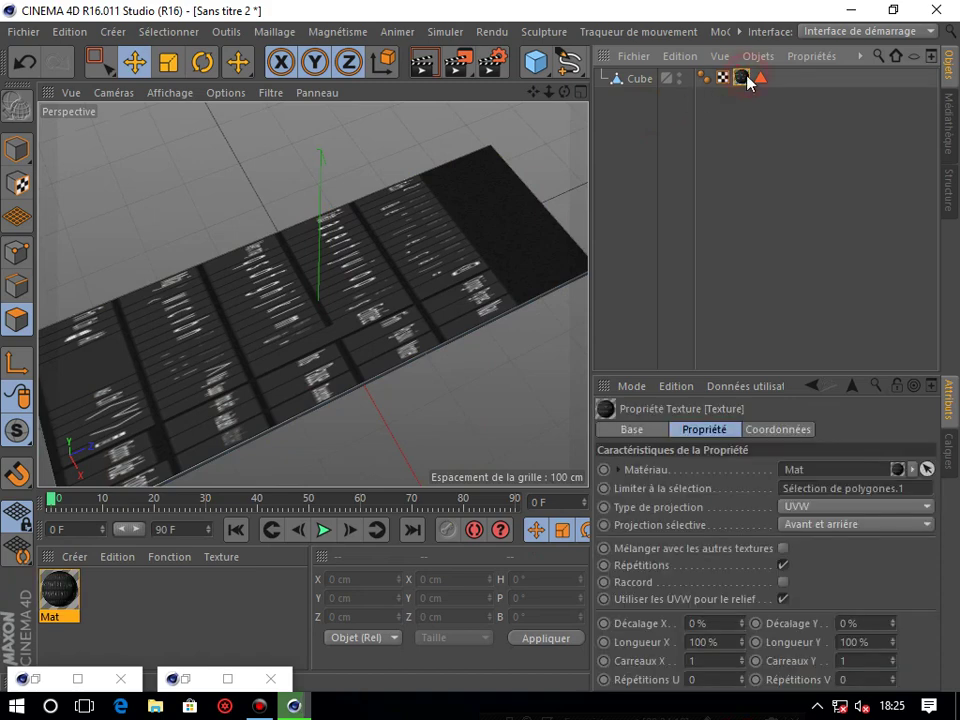
{"action": "left_click", "coordinate": [736, 366]}
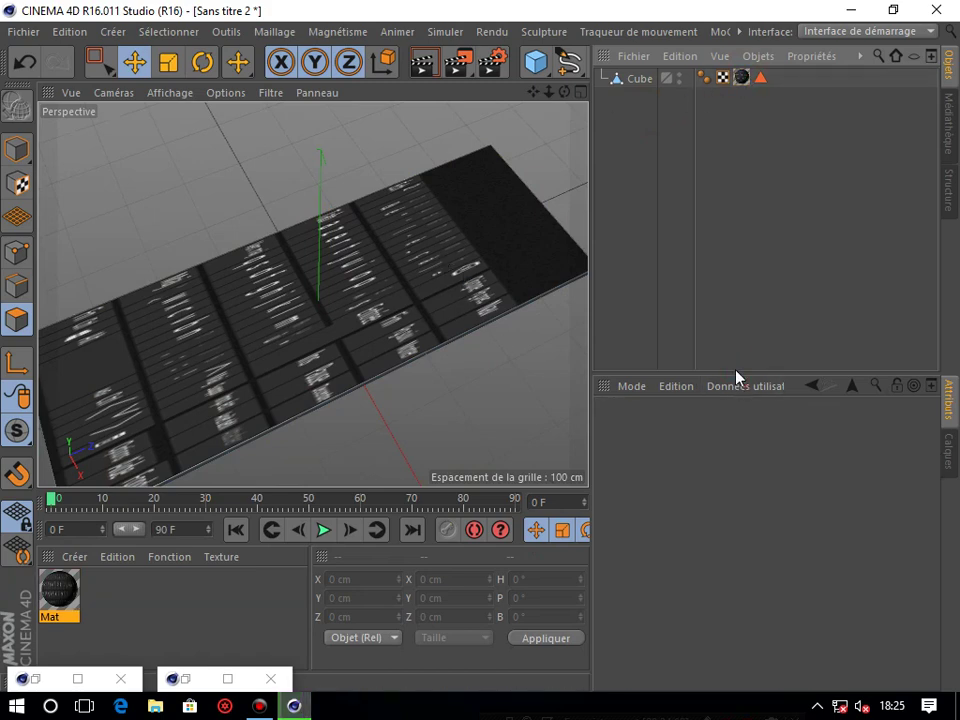
{"action": "left_click", "coordinate": [740, 79]}
{"action": "left_click_drag", "start_coordinate": [698, 373], "coordinate": [697, 260]}
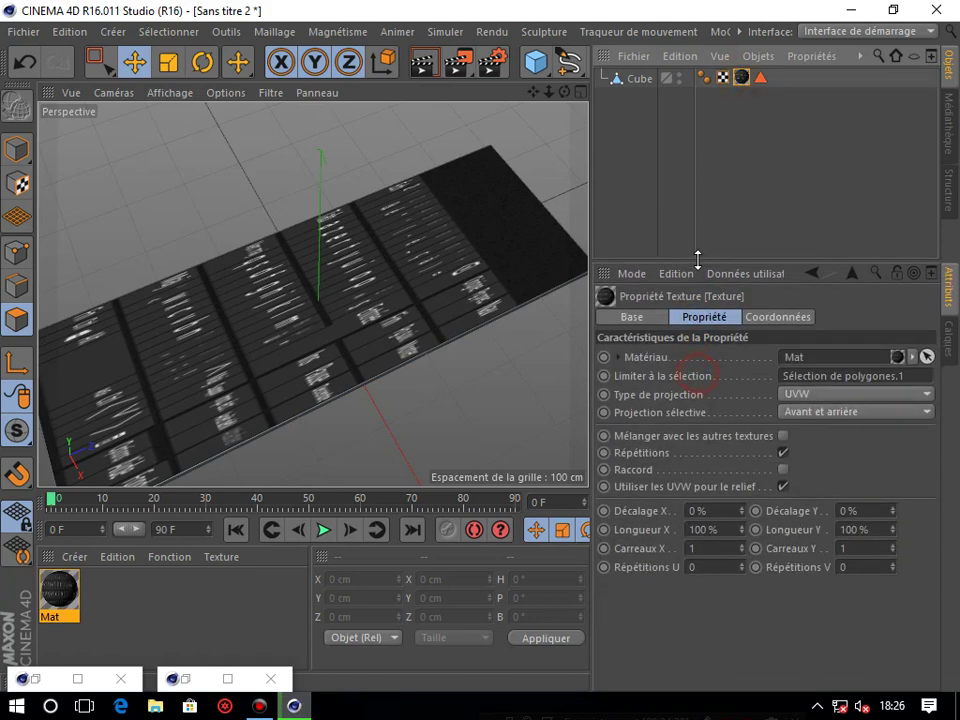
{"action": "left_click", "coordinate": [795, 398]}
{"action": "left_click", "coordinate": [800, 470]}
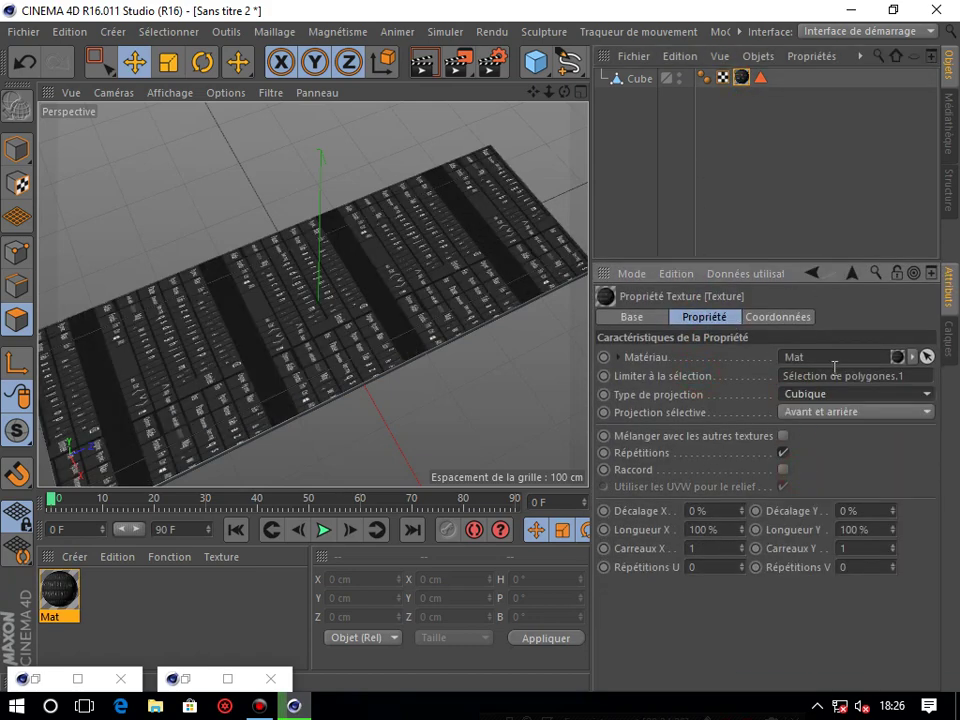
{"action": "left_click", "coordinate": [784, 453]}
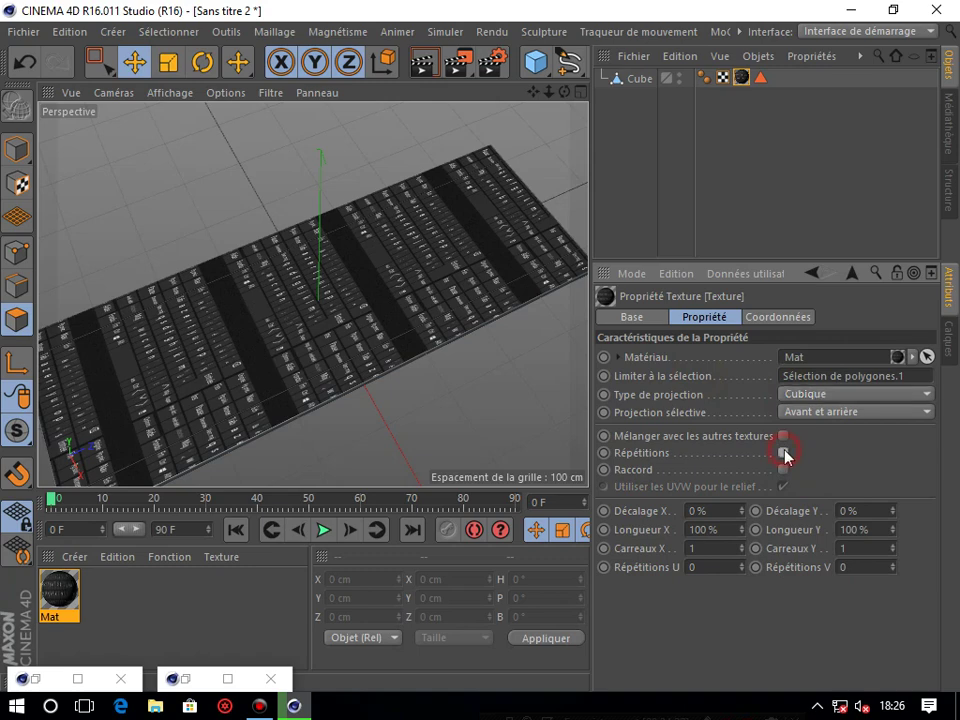
{"action": "left_click", "coordinate": [775, 317]}
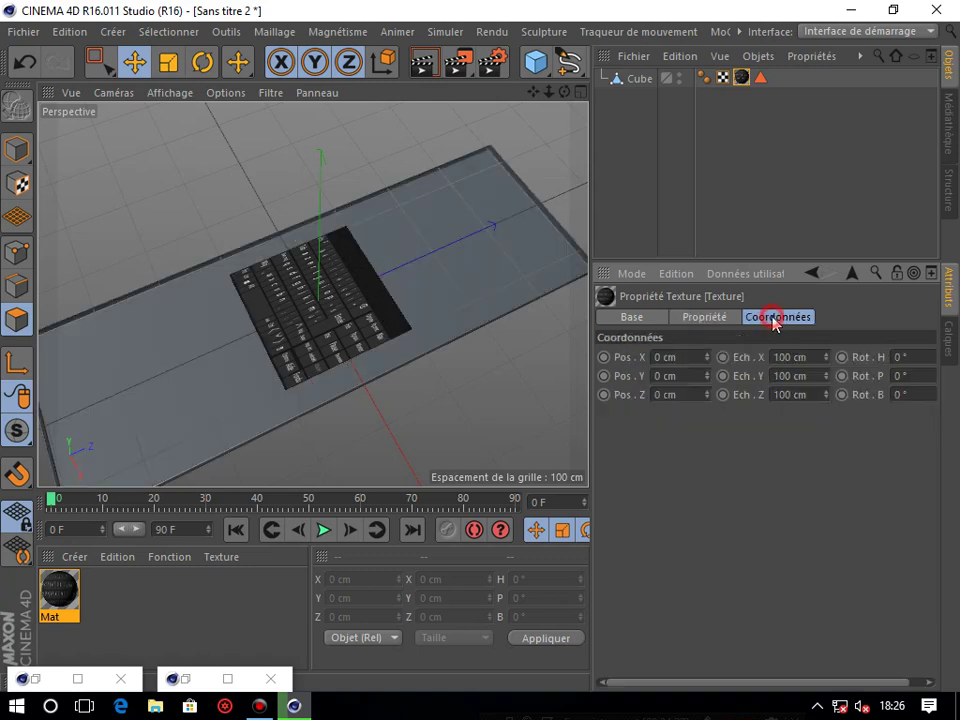
{"action": "left_click_drag", "start_coordinate": [845, 684], "coordinate": [917, 590]}
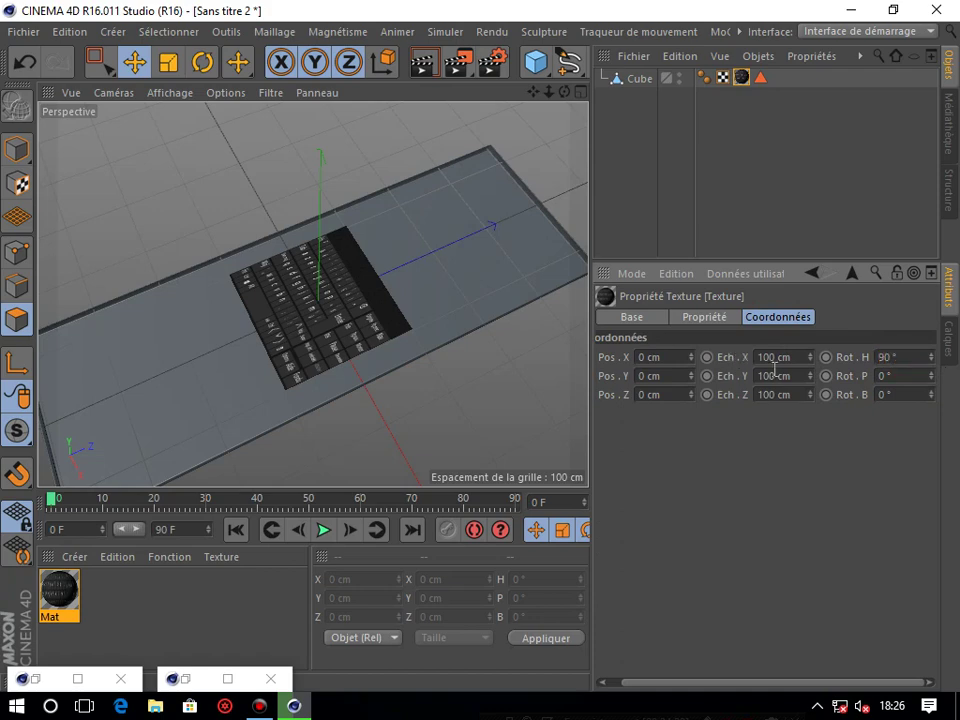
{"action": "left_click", "coordinate": [704, 317]}
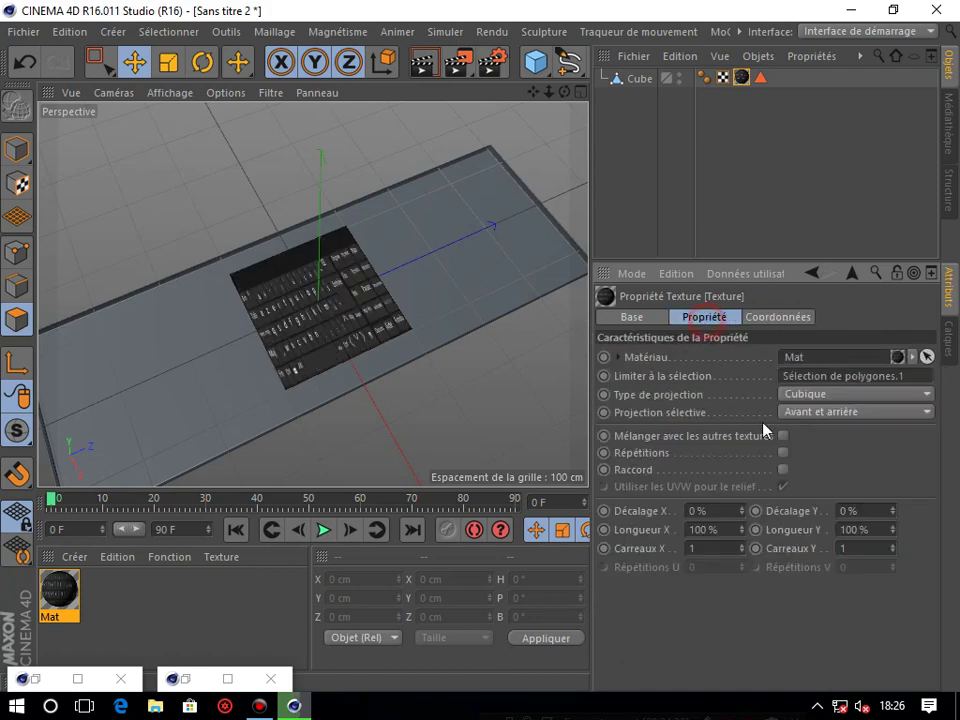
Step: Offset the keyboard texture to −153%/−26% and stretch it to 406%/148% length
{"action": "left_click_drag", "start_coordinate": [741, 511], "coordinate": [696, 511]}
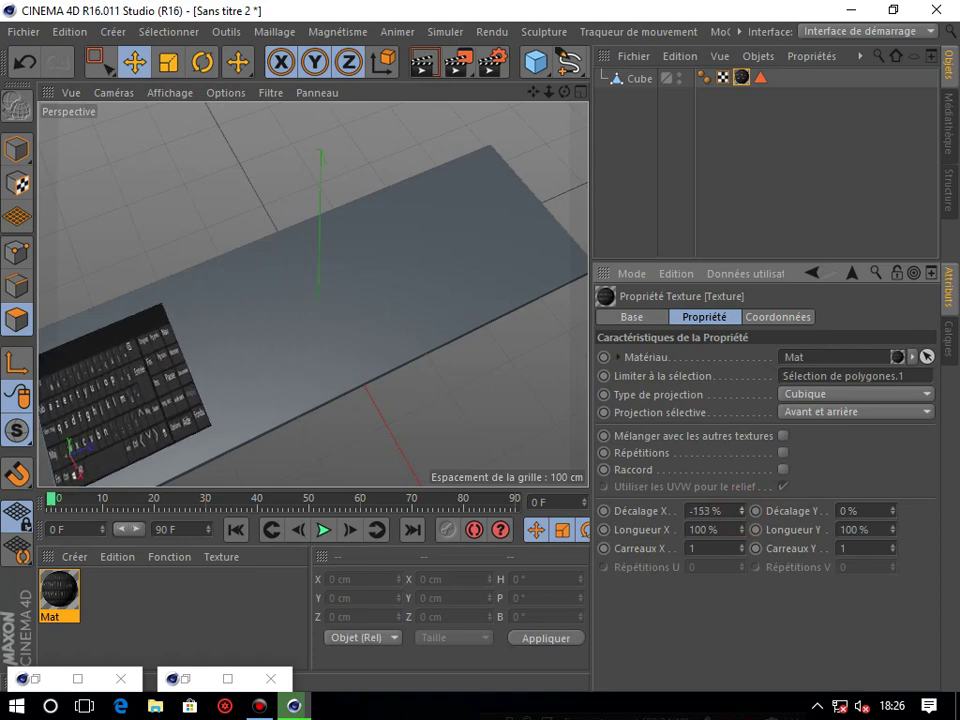
{"action": "left_click_drag", "start_coordinate": [741, 529], "coordinate": [821, 529]}
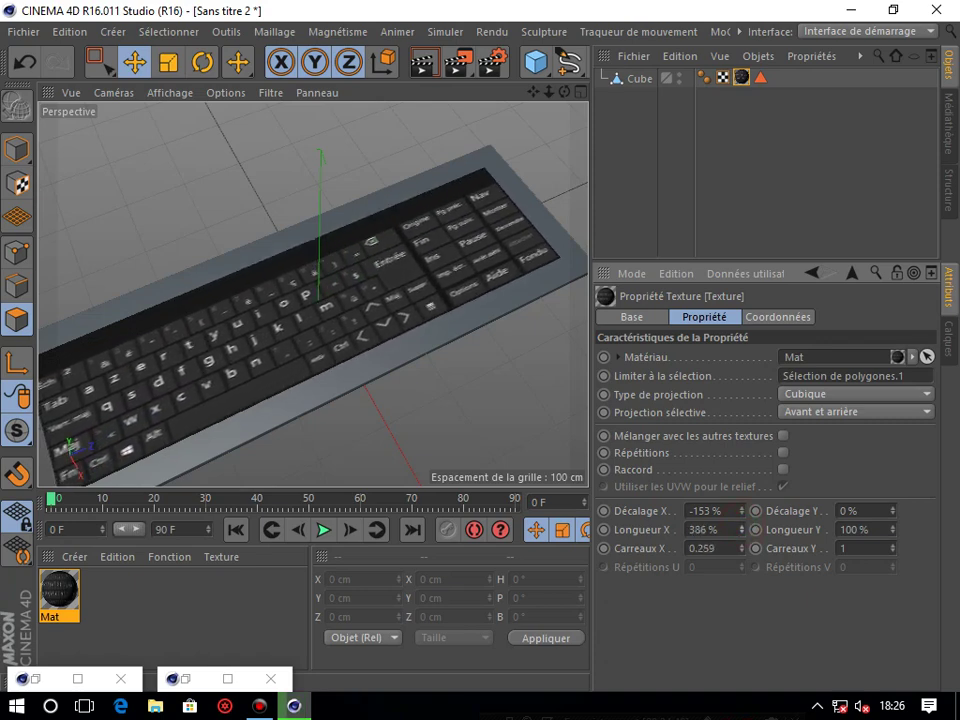
{"action": "left_click_drag", "start_coordinate": [821, 529], "coordinate": [841, 529]}
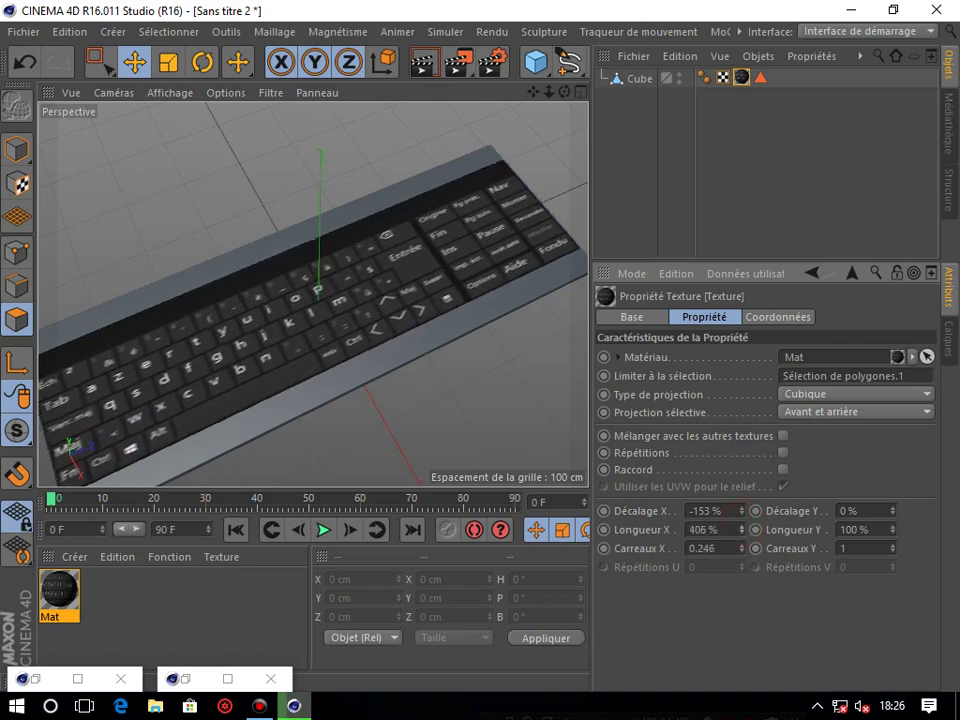
{"action": "mouse_move", "coordinate": [894, 511]}
{"action": "left_mouse_down"}
{"action": "mouse_move", "coordinate": [868, 511]}
{"action": "mouse_move", "coordinate": [941, 529]}
{"action": "left_mouse_up"}
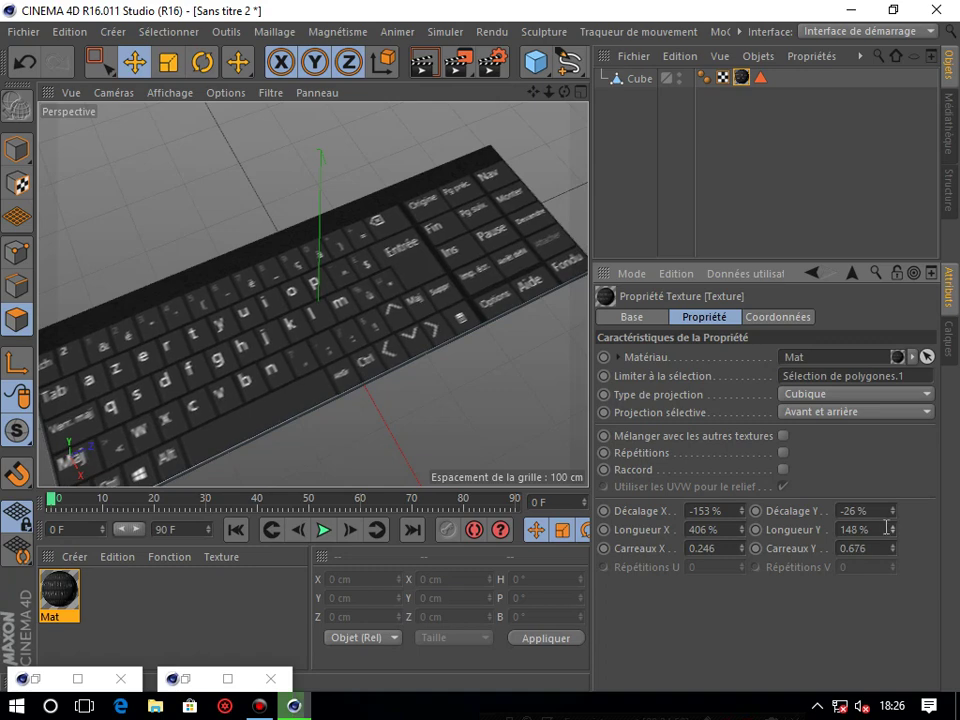
{"action": "mouse_move", "coordinate": [565, 91]}
{"action": "left_mouse_down"}
{"action": "mouse_move", "coordinate": [520, 91]}
{"action": "mouse_move", "coordinate": [545, 91]}
{"action": "left_mouse_up"}
{"action": "left_click", "coordinate": [640, 78]}
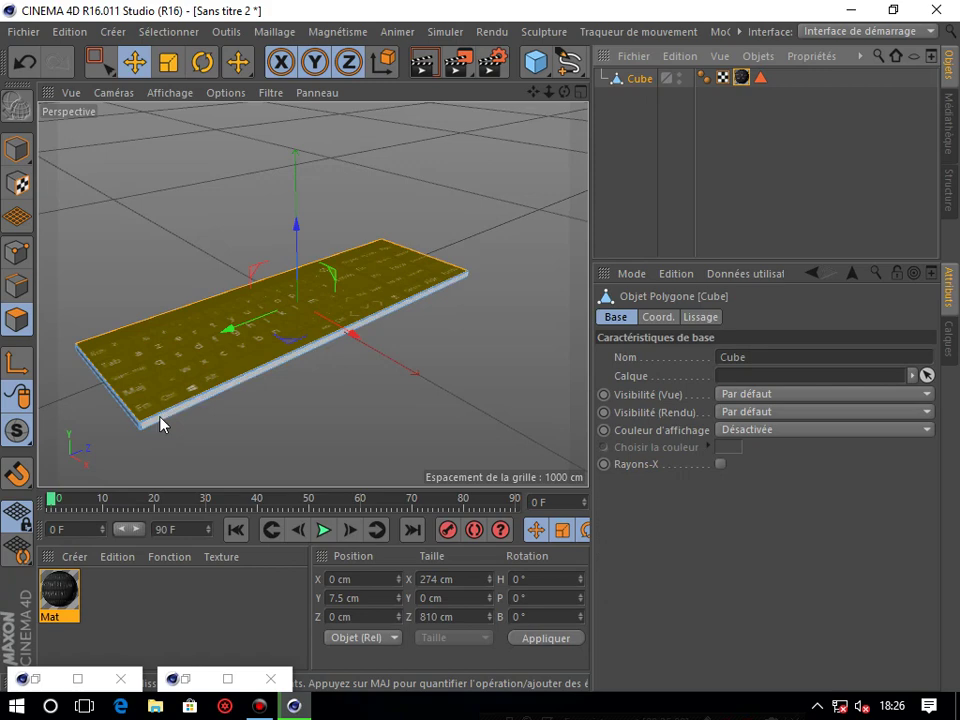
Step: Extrude one side face of the slab outward by 65 cm with Extrusion
{"action": "left_click", "coordinate": [161, 421]}
{"action": "right_click", "coordinate": [294, 439]}
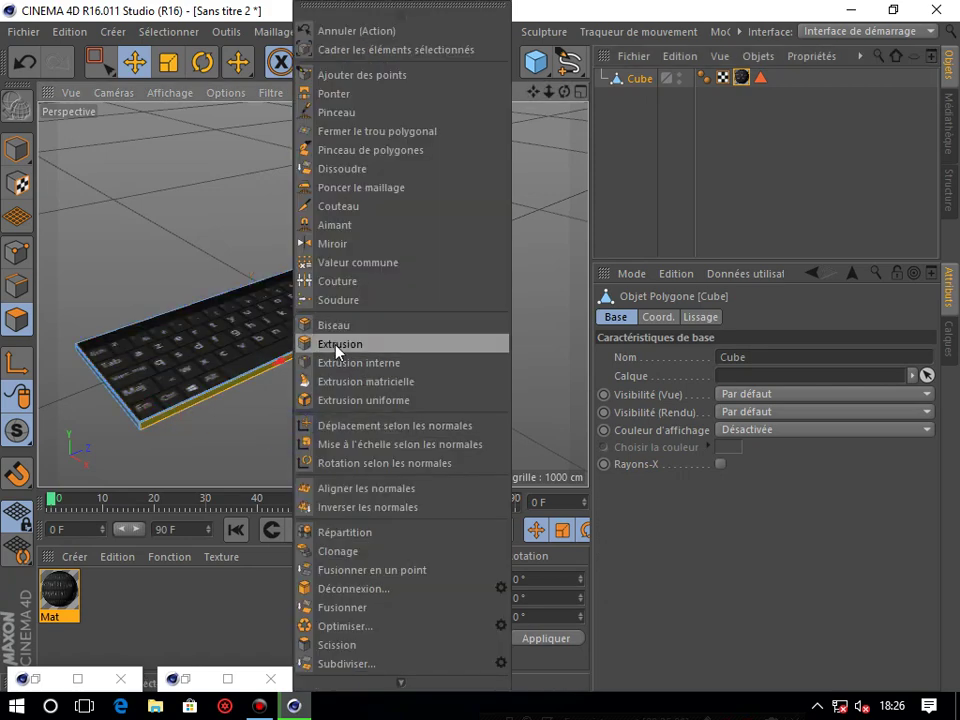
{"action": "left_click", "coordinate": [337, 346]}
{"action": "left_click_drag", "start_coordinate": [317, 435], "coordinate": [410, 435]}
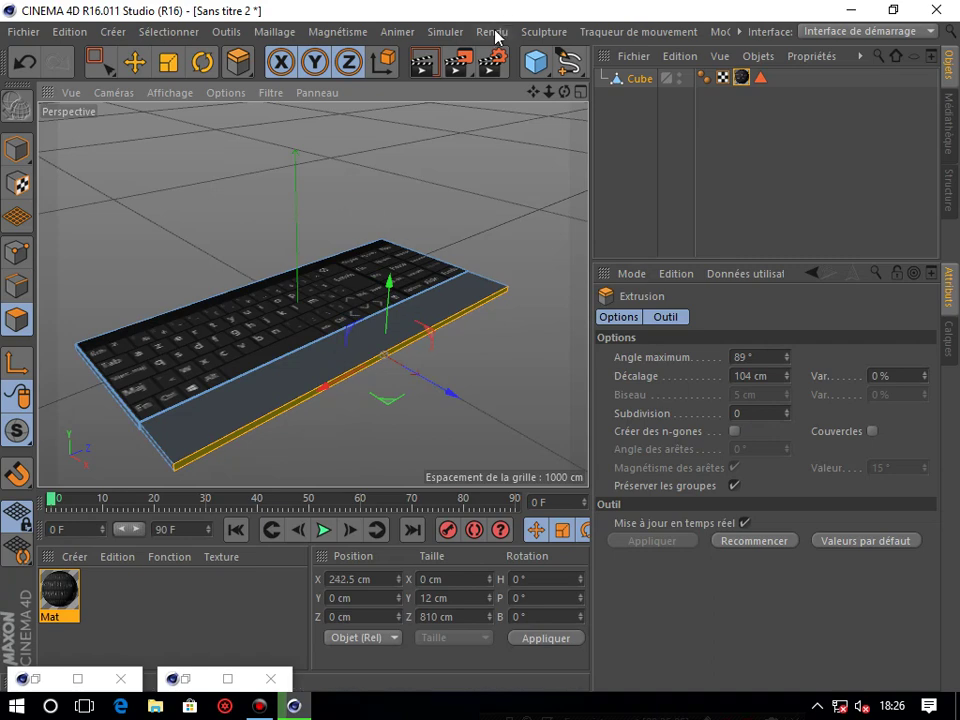
{"action": "left_click_drag", "start_coordinate": [565, 92], "coordinate": [407, 412]}
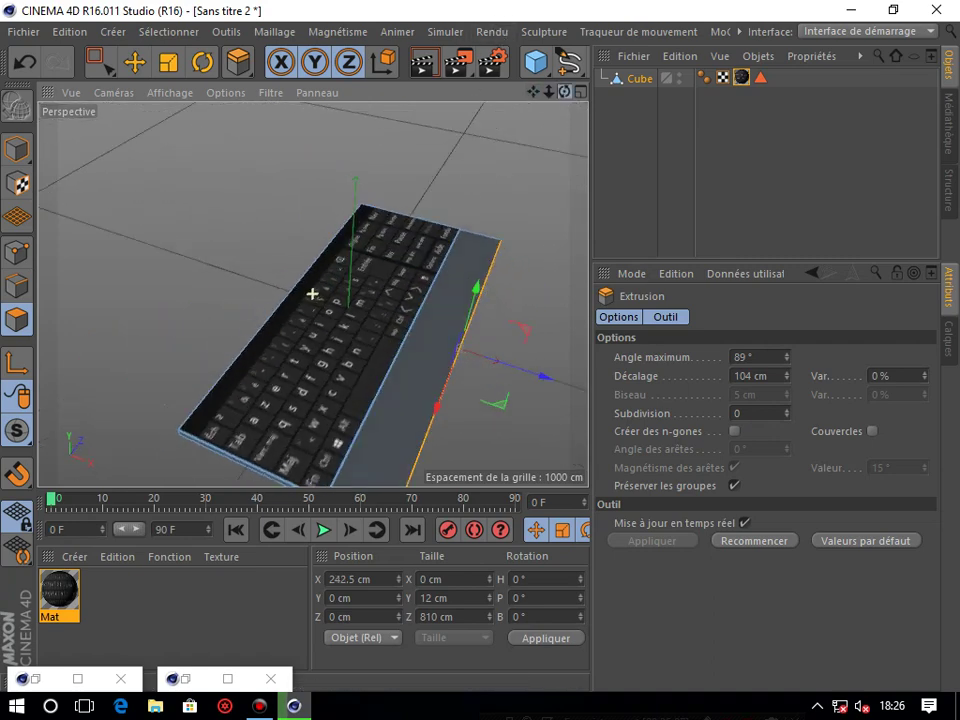
{"action": "left_click_drag", "start_coordinate": [424, 364], "coordinate": [386, 392]}
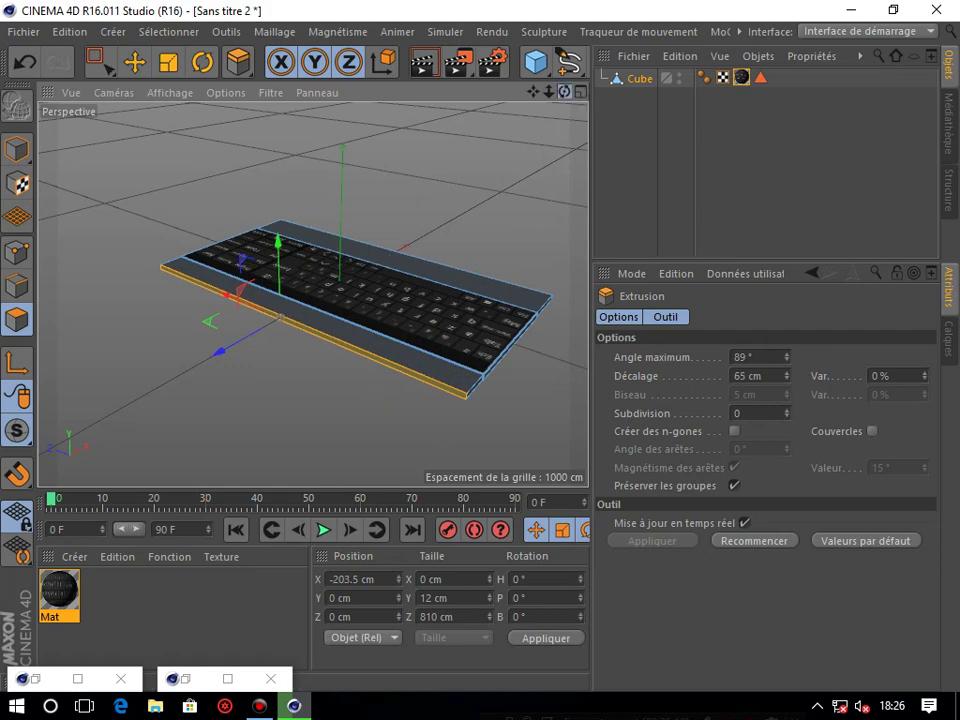
{"action": "left_click_drag", "start_coordinate": [566, 93], "coordinate": [225, 378]}
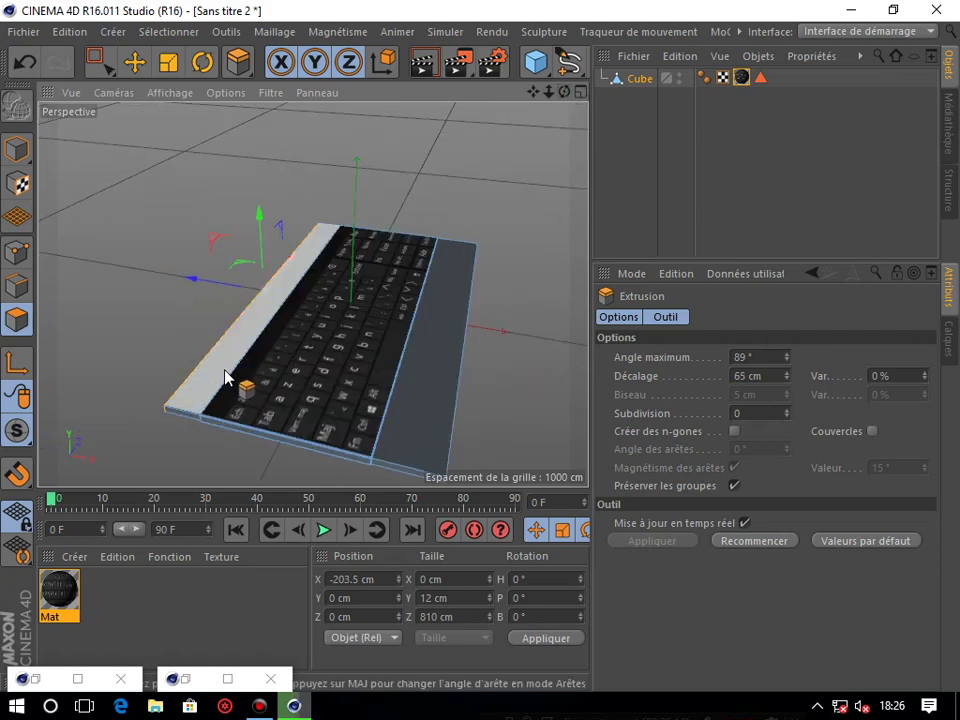
{"action": "left_click", "coordinate": [647, 139]}
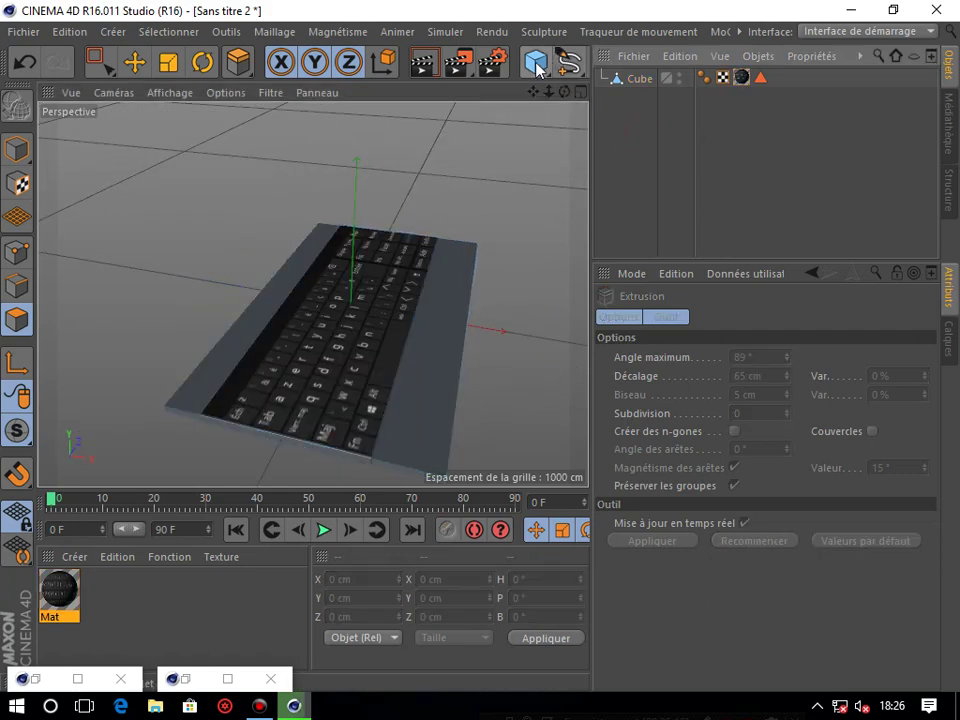
Step: Add a second cube and set its depth to 813 cm
{"action": "left_click", "coordinate": [536, 62]}
{"action": "left_click_drag", "start_coordinate": [566, 95], "coordinate": [563, 94]}
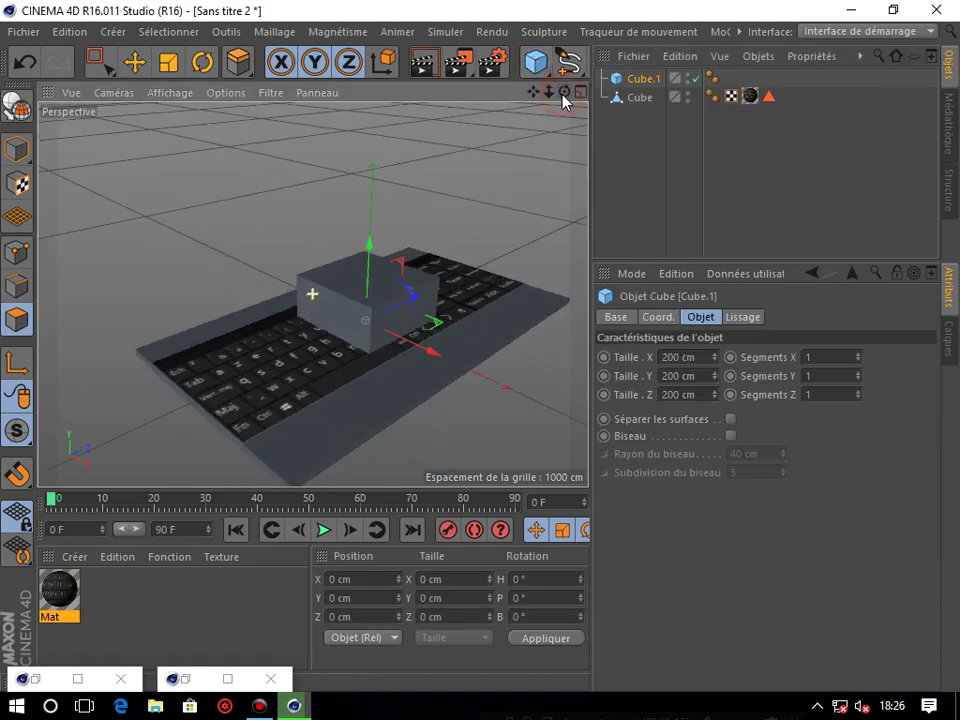
{"action": "double_click", "coordinate": [680, 359]}
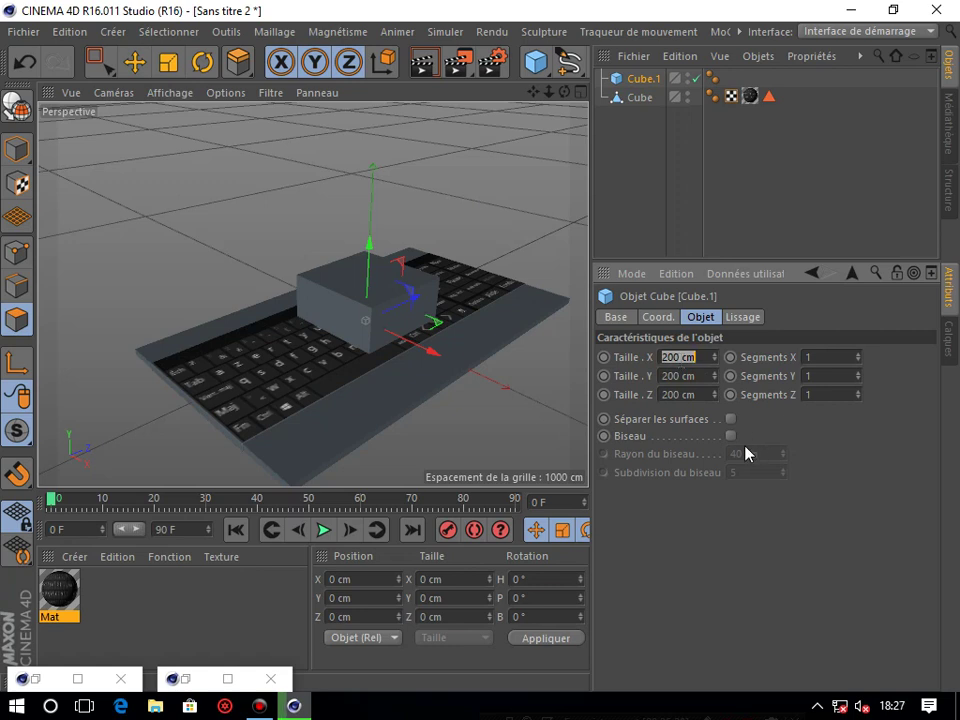
{"action": "double_click", "coordinate": [685, 395]}
{"action": "type", "text": "813"}
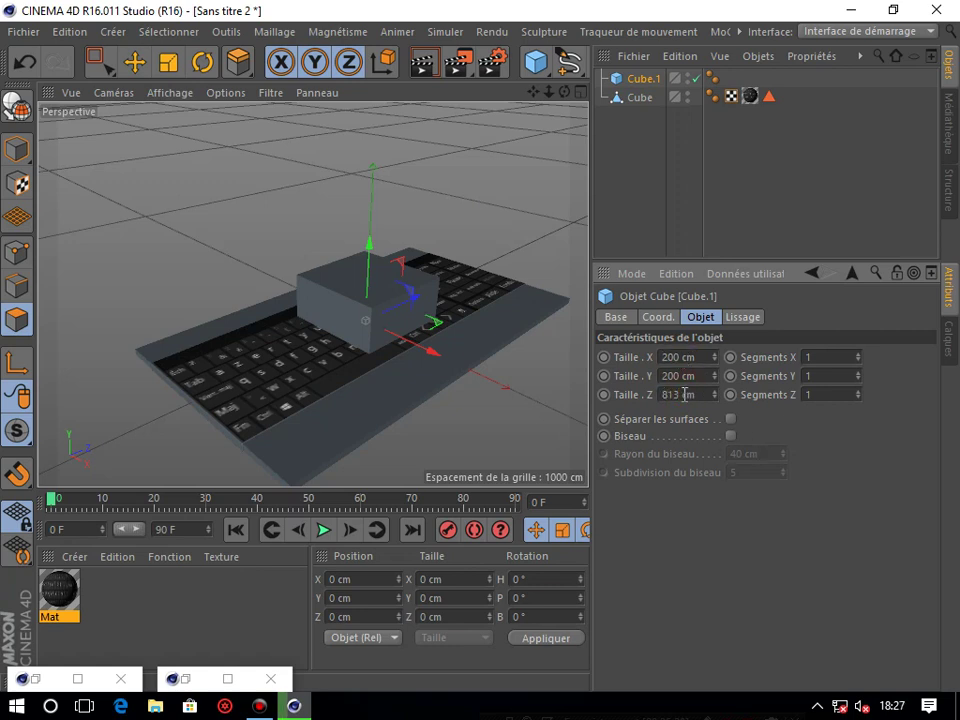
{"action": "key", "text": "Return"}
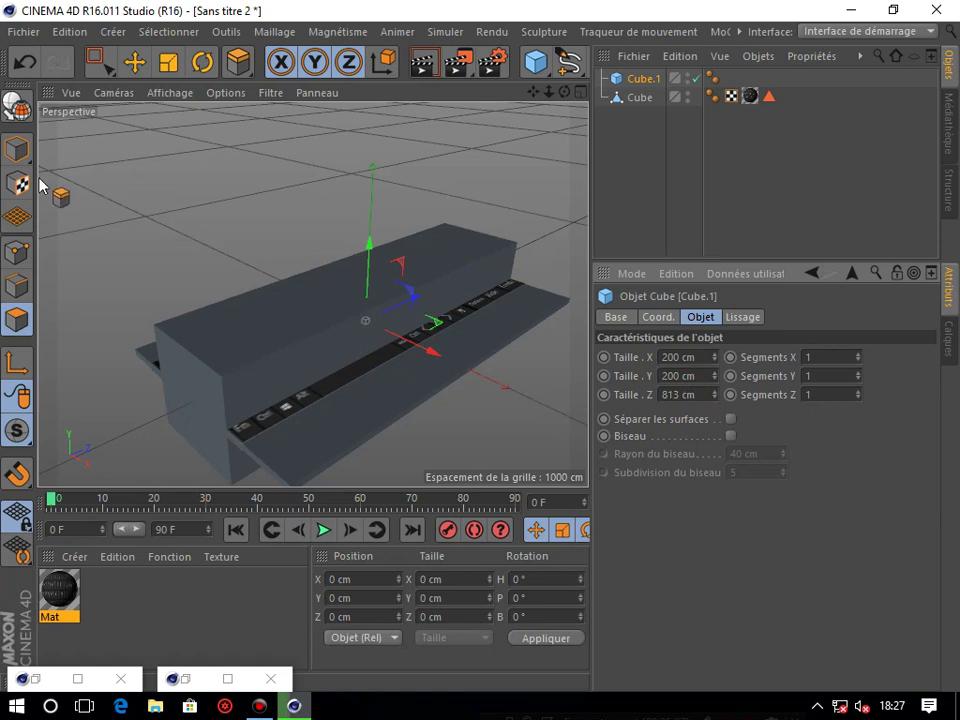
Step: Narrow the new box to 15 cm wide and slide it toward the rear of the base
{"action": "left_click", "coordinate": [16, 148]}
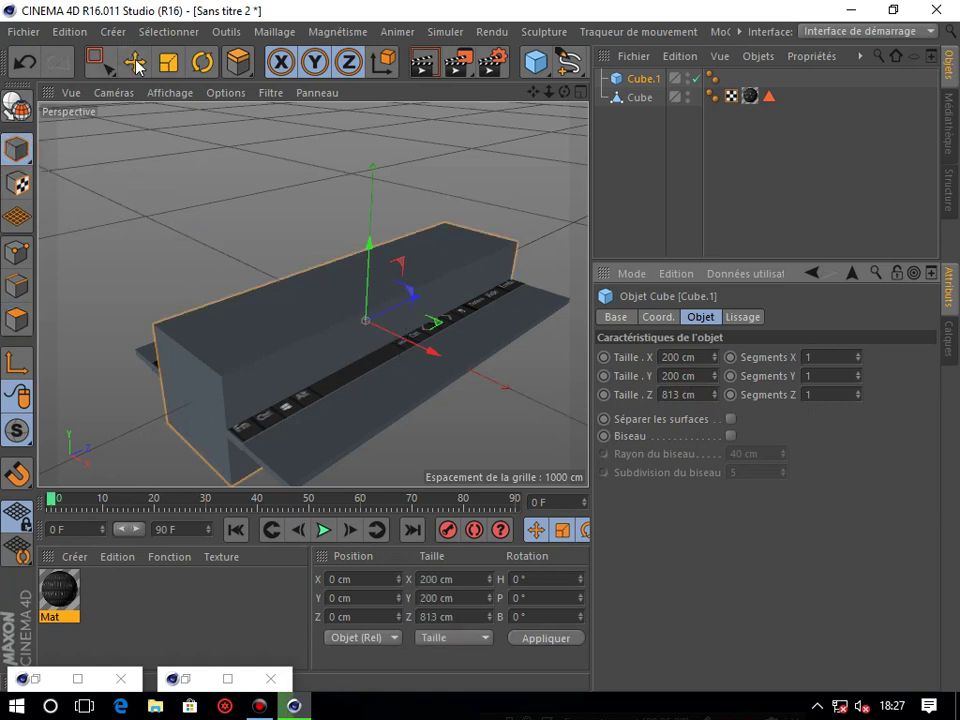
{"action": "key", "text": "e"}
{"action": "left_click_drag", "start_coordinate": [403, 338], "coordinate": [372, 330]}
{"action": "left_click", "coordinate": [640, 78]}
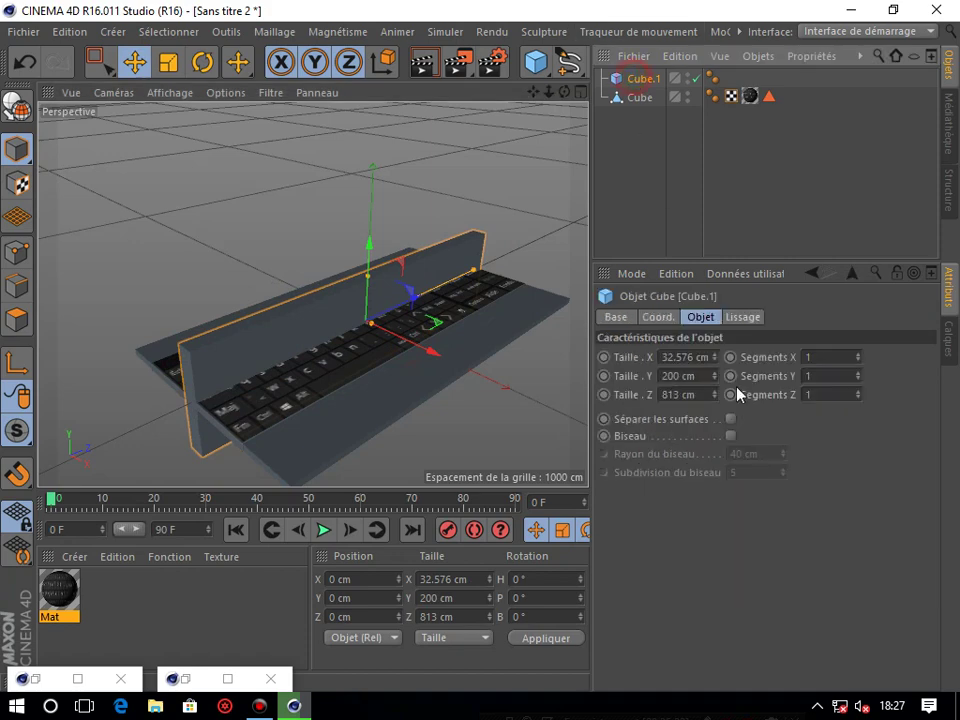
{"action": "double_click", "coordinate": [670, 357]}
{"action": "type", "text": "15"}
{"action": "key", "text": "Return"}
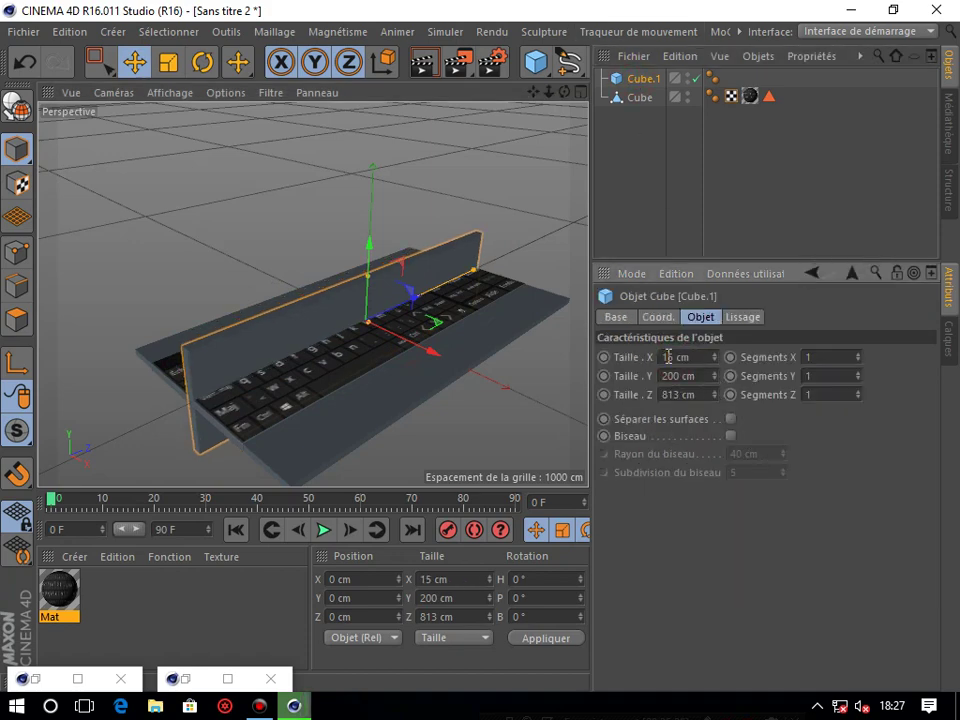
{"action": "left_click_drag", "start_coordinate": [447, 359], "coordinate": [371, 311]}
Step: In the front view, raise the panel to the base's edge and set its width to 10 cm
{"action": "middle_click", "coordinate": [216, 386]}
{"action": "middle_click", "coordinate": [216, 393]}
{"action": "middle_click", "coordinate": [216, 394]}
{"action": "middle_click", "coordinate": [465, 407]}
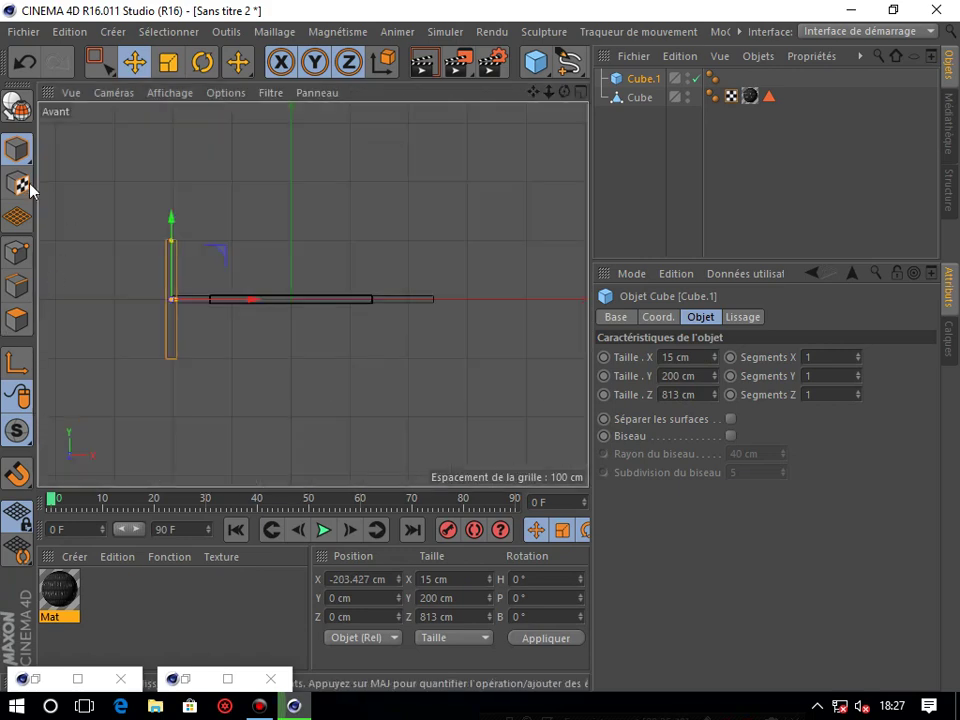
{"action": "left_click_drag", "start_coordinate": [172, 218], "coordinate": [175, 157]}
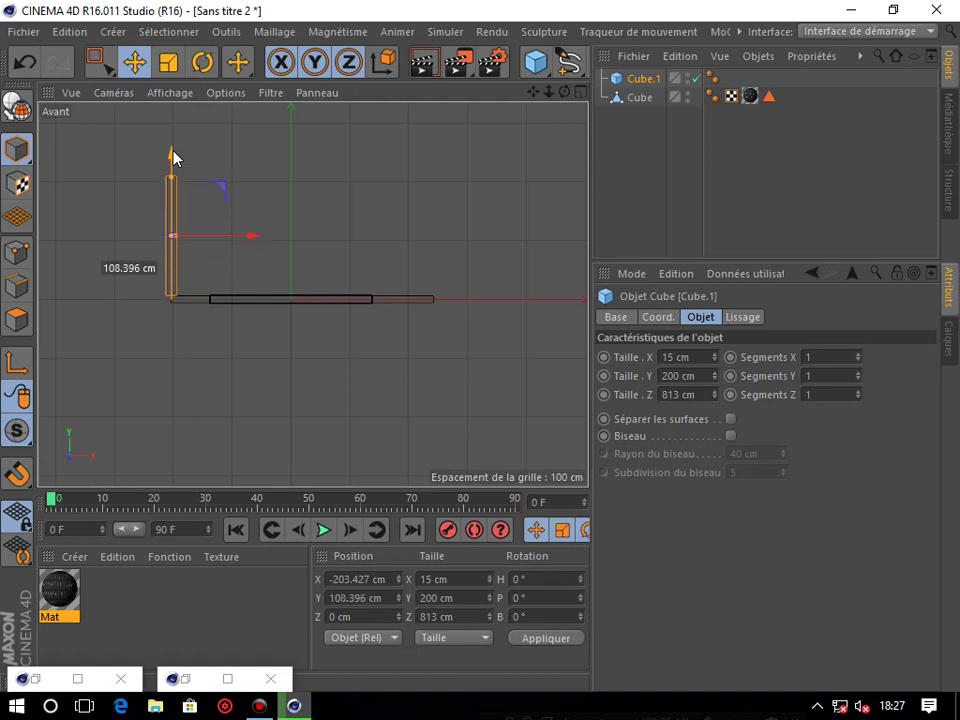
{"action": "scroll", "coordinate": [182, 274], "scroll_direction": "up", "scroll_amount": 5}
{"action": "left_click_drag", "start_coordinate": [231, 193], "coordinate": [224, 197]}
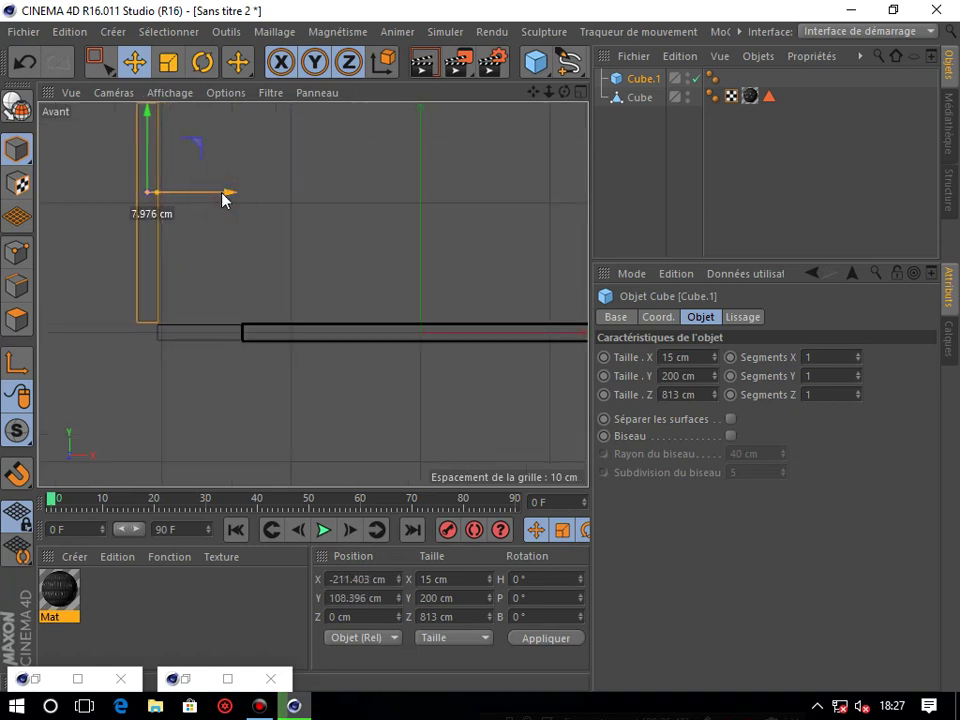
{"action": "double_click", "coordinate": [670, 357]}
{"action": "type", "text": "10"}
{"action": "key", "text": "Return"}
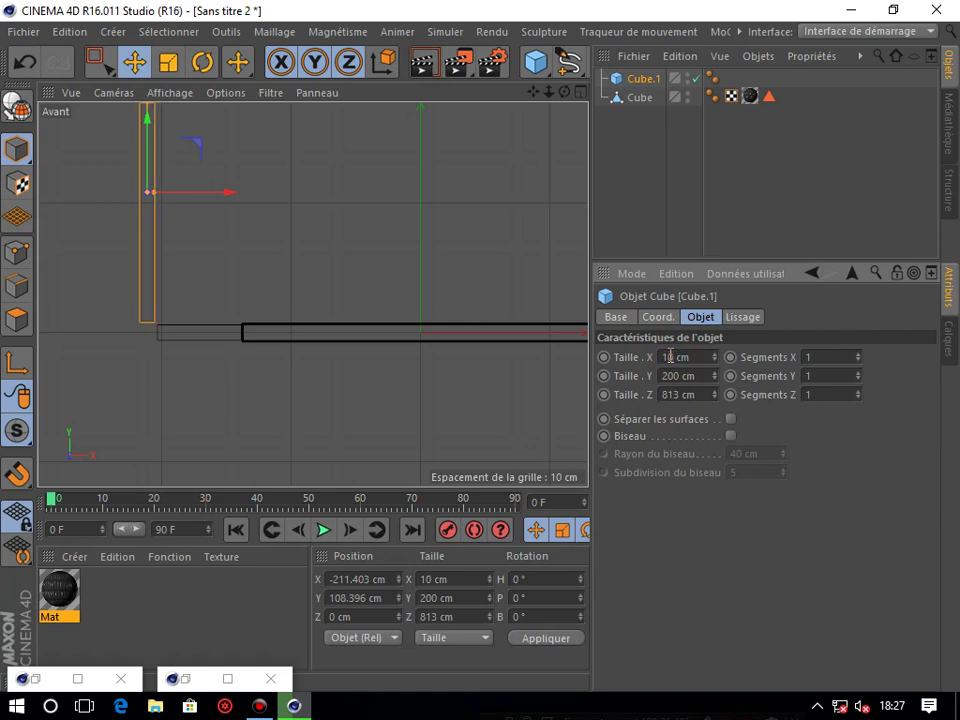
Step: Stretch the lid to about 439 cm tall, seat it on the base, and make it editable
{"action": "left_click_drag", "start_coordinate": [533, 92], "coordinate": [313, 291]}
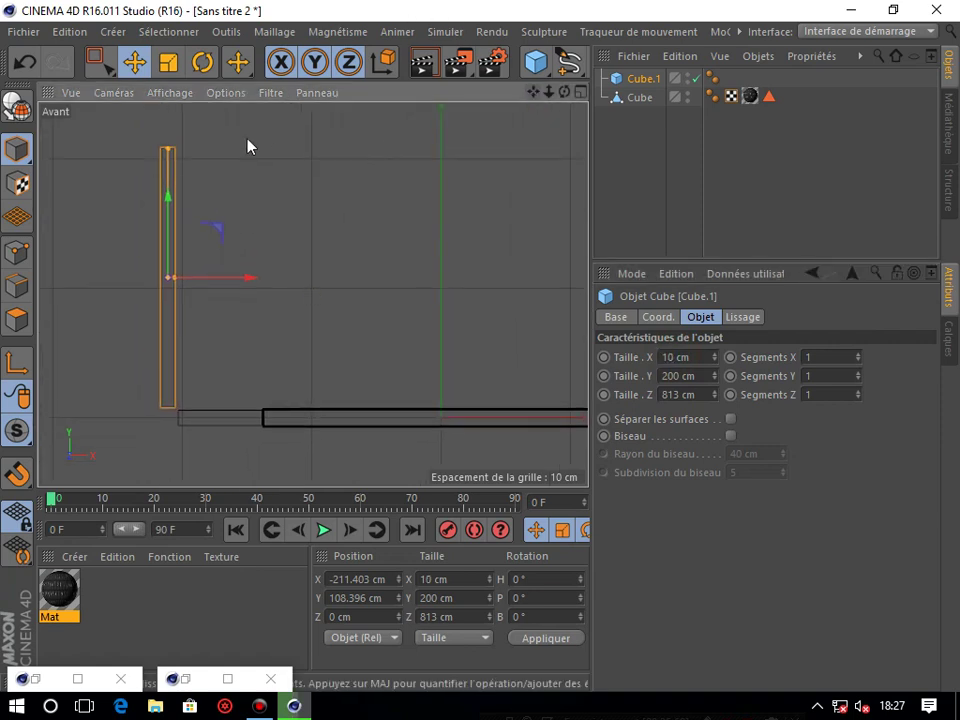
{"action": "left_click_drag", "start_coordinate": [171, 148], "coordinate": [172, 128]}
{"action": "left_click_drag", "start_coordinate": [168, 200], "coordinate": [175, 170]}
{"action": "middle_click", "coordinate": [167, 222]}
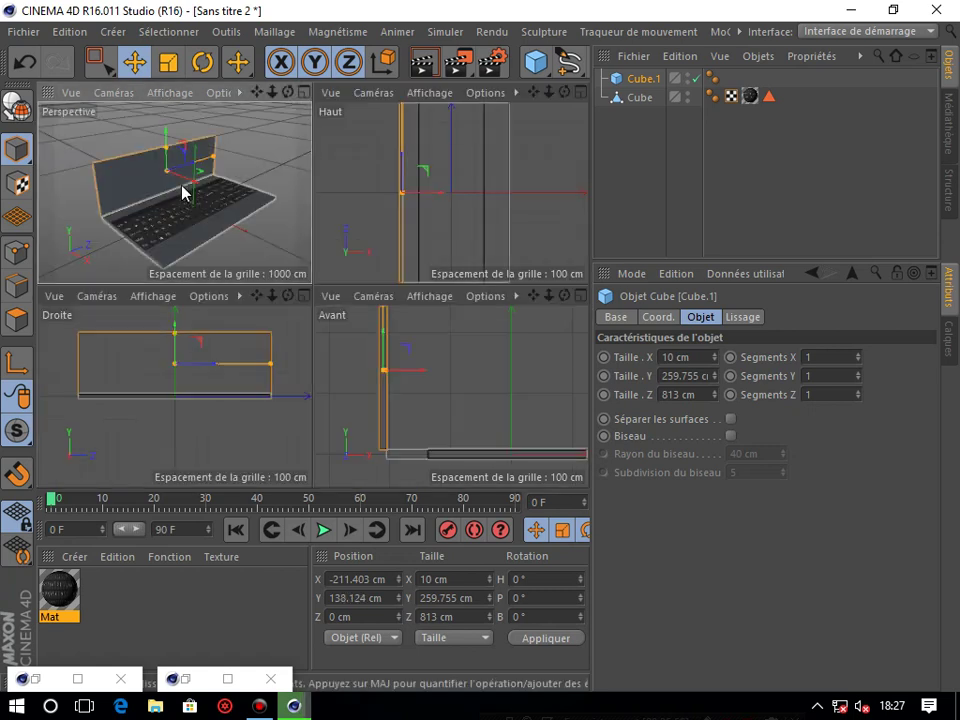
{"action": "middle_click", "coordinate": [223, 193]}
{"action": "scroll", "coordinate": [237, 206], "scroll_direction": "down", "scroll_amount": 4}
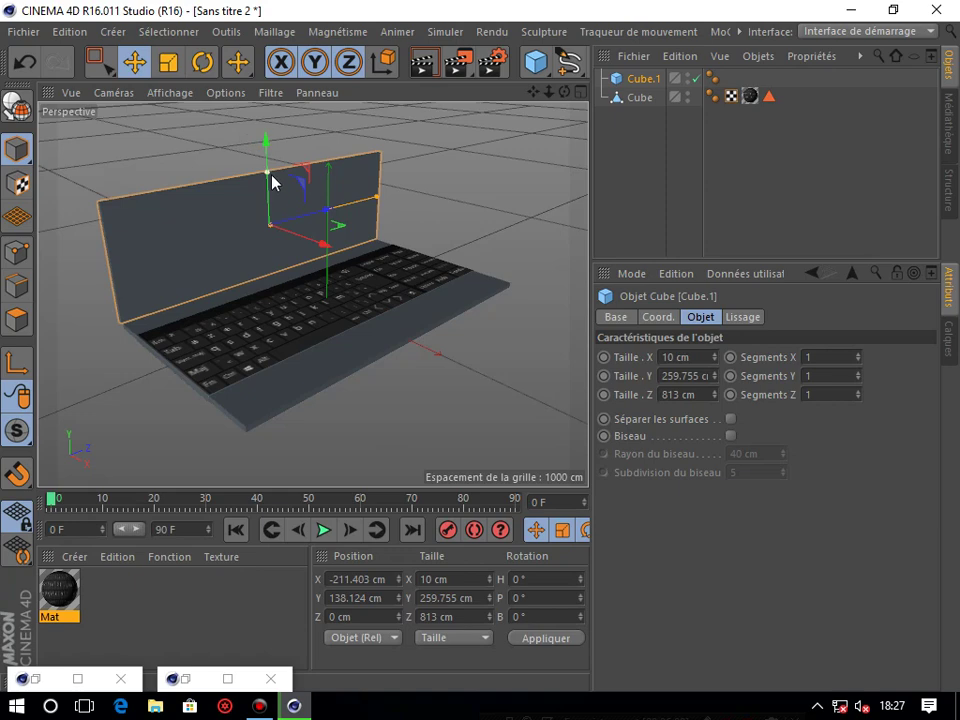
{"action": "left_click_drag", "start_coordinate": [272, 181], "coordinate": [268, 150]}
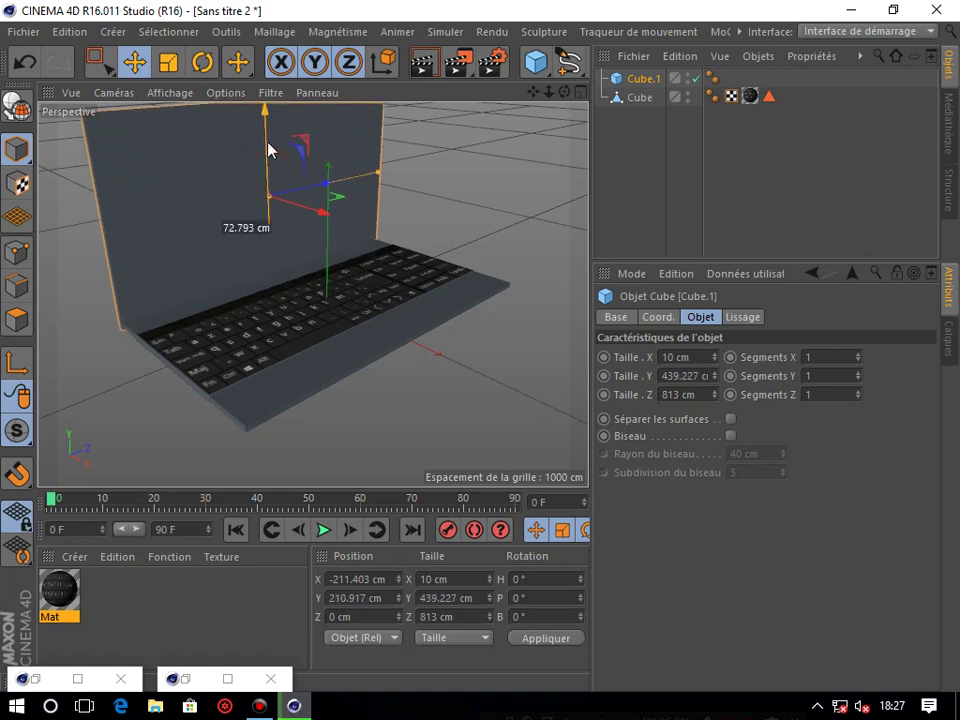
{"action": "left_click_drag", "start_coordinate": [268, 150], "coordinate": [268, 140]}
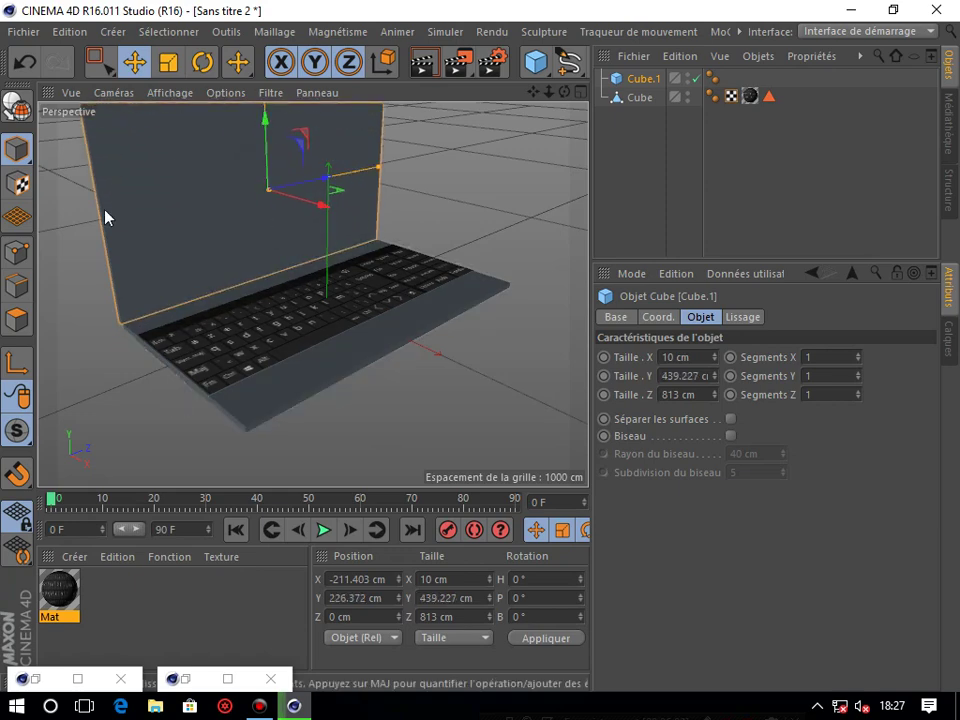
{"action": "left_click", "coordinate": [16, 105]}
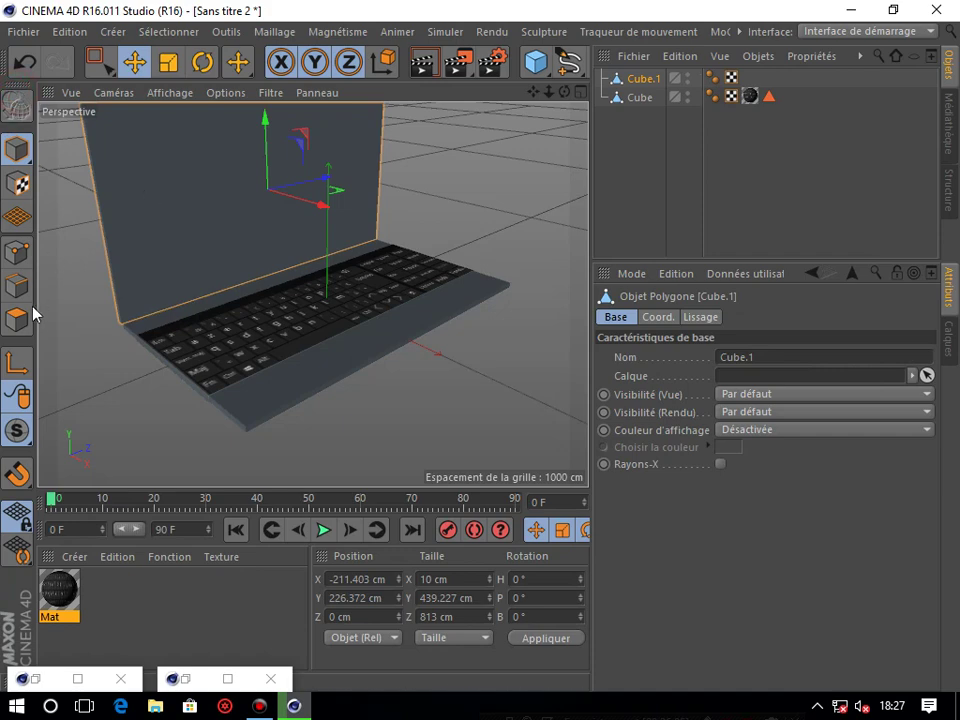
Step: Inset the lid's front face 8 cm with Extrusion interne, then add a blank material
{"action": "left_click", "coordinate": [17, 318]}
{"action": "left_click", "coordinate": [120, 149]}
{"action": "right_click", "coordinate": [497, 150]}
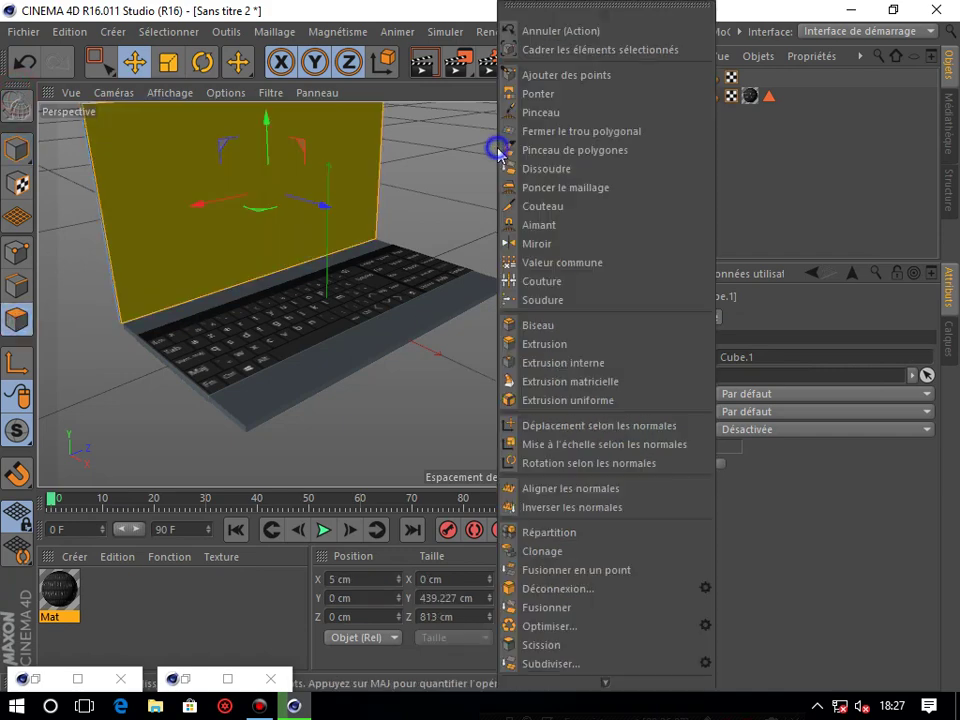
{"action": "left_click", "coordinate": [563, 362]}
{"action": "left_click_drag", "start_coordinate": [423, 267], "coordinate": [268, 189]}
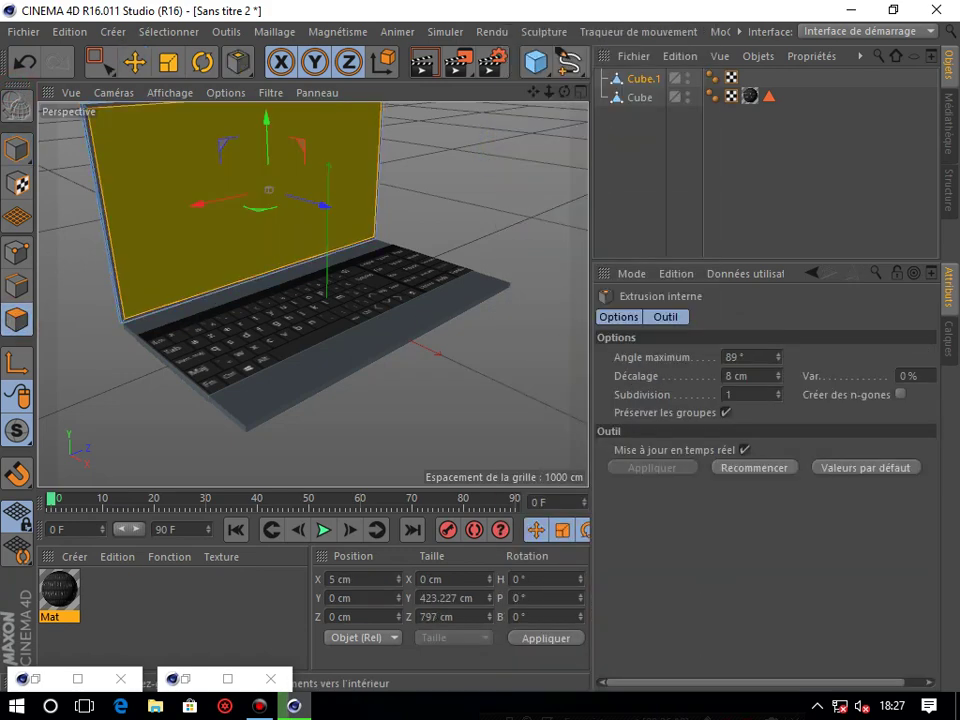
{"action": "double_click", "coordinate": [105, 628]}
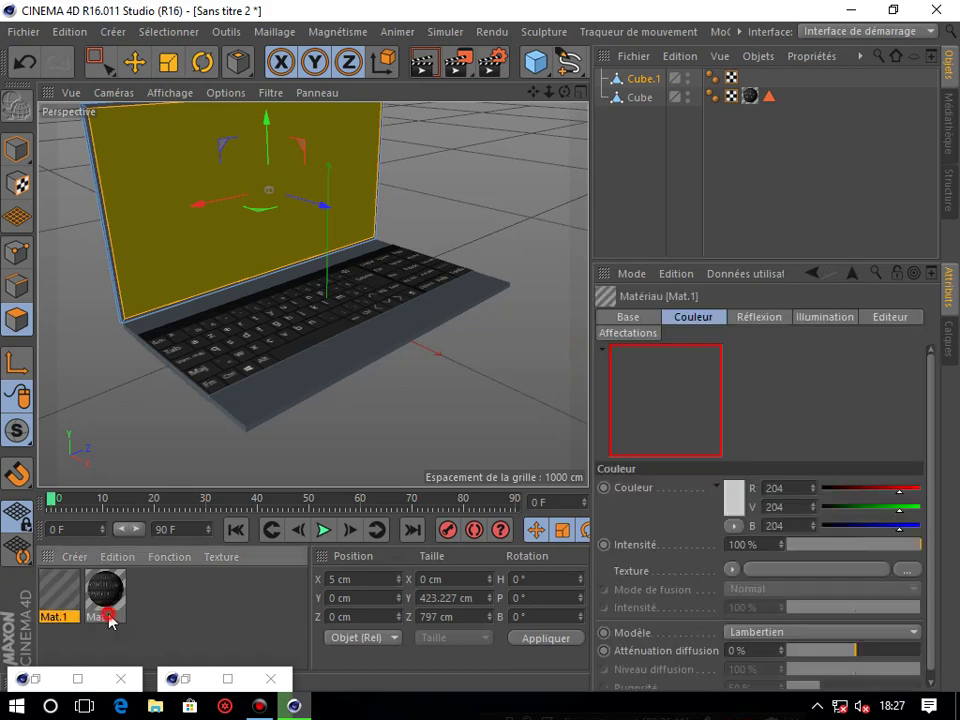
Step: Load screen shot.jpg as the colour texture of material Mat.1
{"action": "double_click", "coordinate": [57, 598]}
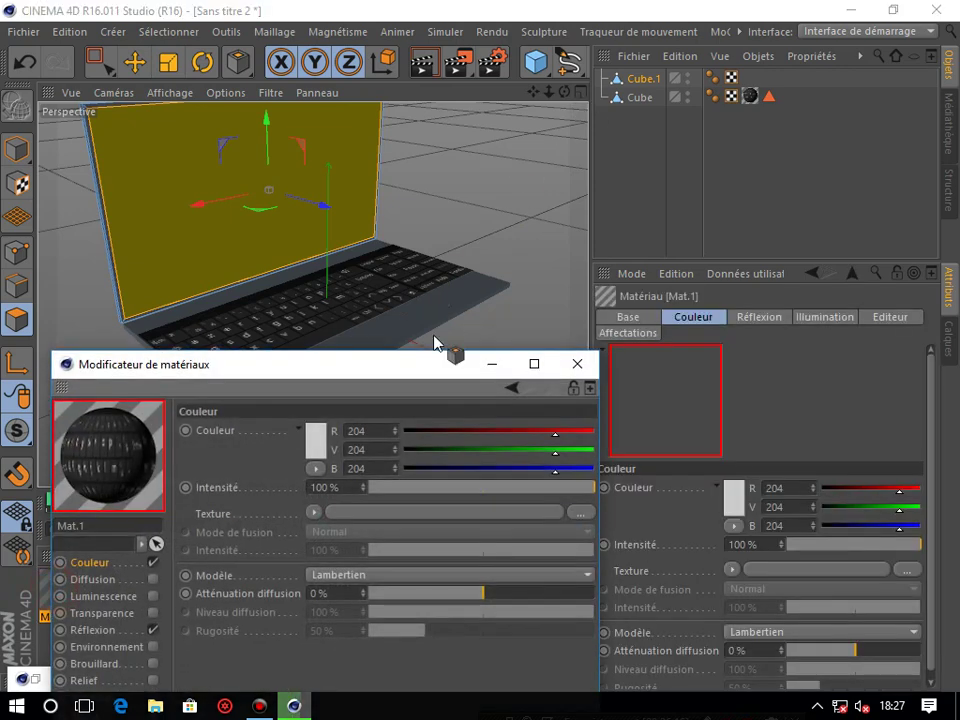
{"action": "left_click_drag", "start_coordinate": [390, 370], "coordinate": [461, 321]}
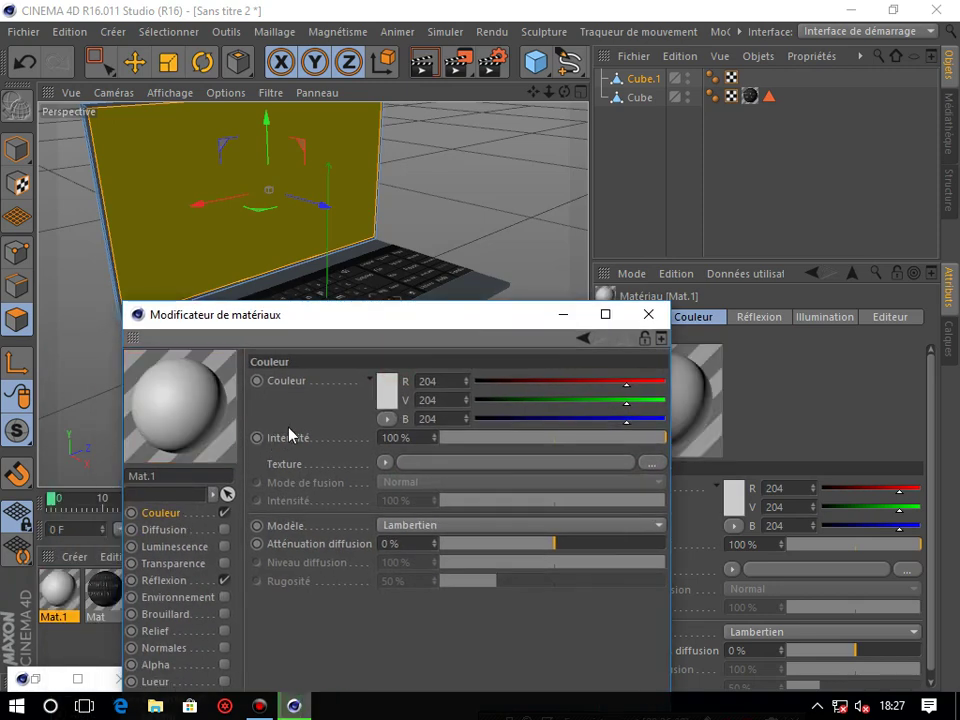
{"action": "left_click", "coordinate": [657, 467]}
{"action": "left_click", "coordinate": [441, 345]}
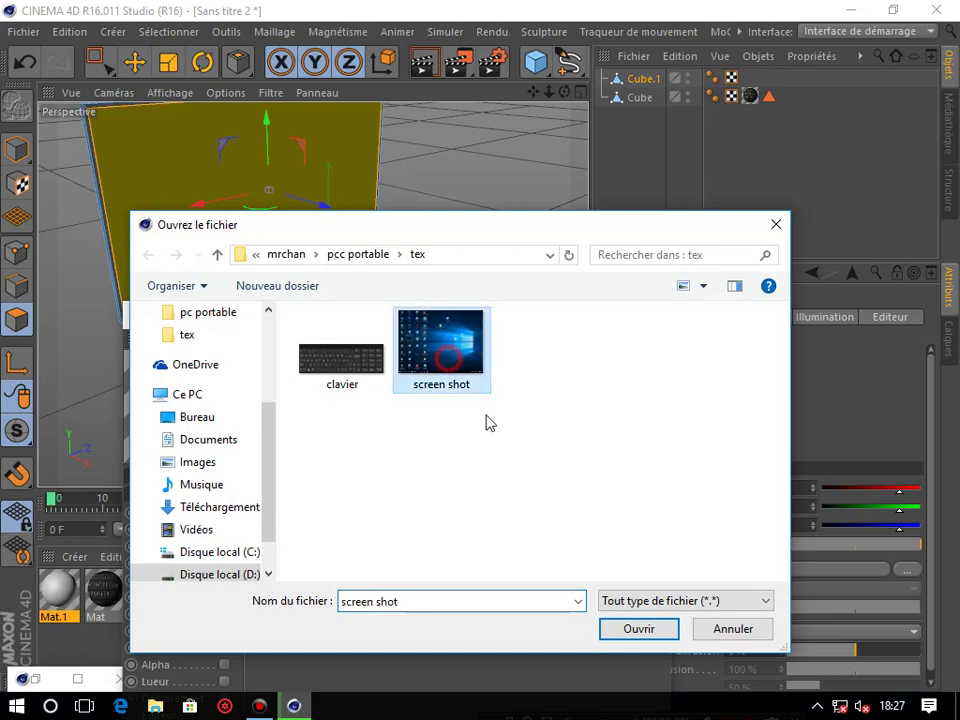
{"action": "left_click", "coordinate": [631, 628]}
{"action": "left_click", "coordinate": [602, 424]}
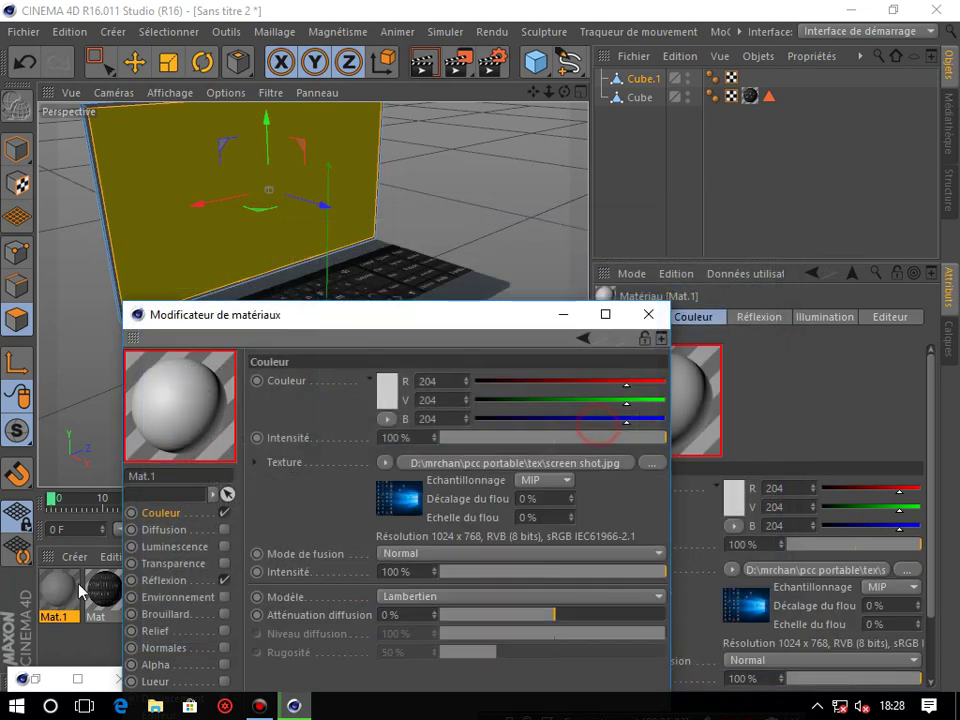
{"action": "left_click", "coordinate": [648, 315]}
Step: Apply Mat.1 to the lid's selected inset screen polygon and check the result
{"action": "left_click_drag", "start_coordinate": [58, 595], "coordinate": [157, 215]}
{"action": "mouse_move", "coordinate": [566, 94]}
{"action": "left_mouse_down"}
{"action": "mouse_move", "coordinate": [553, 93]}
{"action": "mouse_move", "coordinate": [580, 110]}
{"action": "mouse_move", "coordinate": [500, 95]}
{"action": "left_mouse_up"}
{"action": "left_click", "coordinate": [611, 133]}
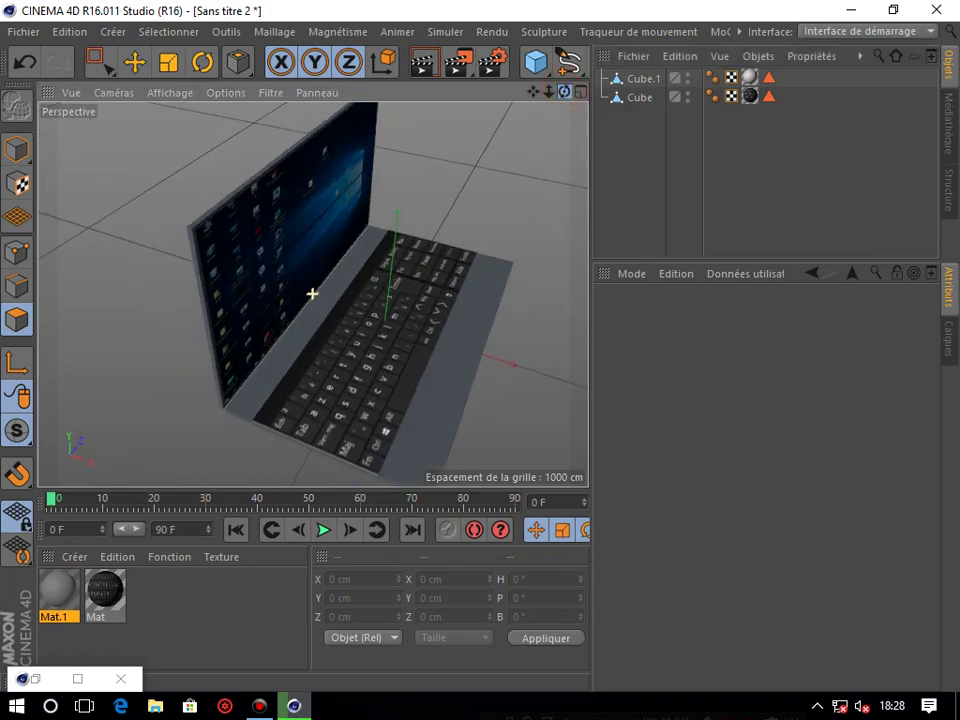
Step: Delete both materials, Mat and Mat.1, from the scene
{"action": "left_click_drag", "start_coordinate": [565, 92], "coordinate": [520, 95]}
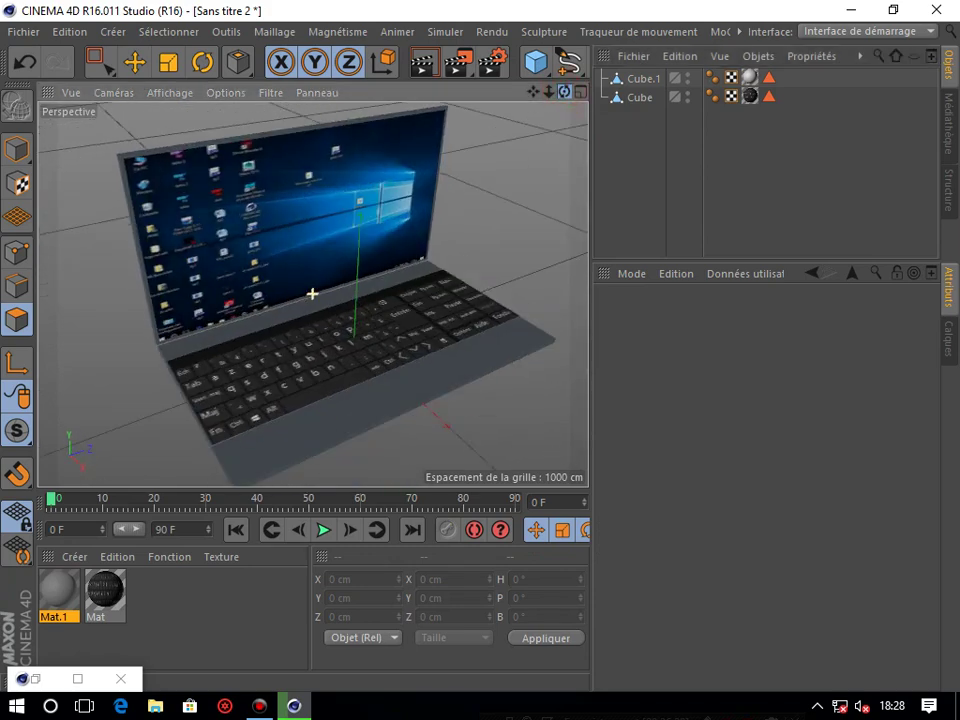
{"action": "left_click", "coordinate": [643, 79]}
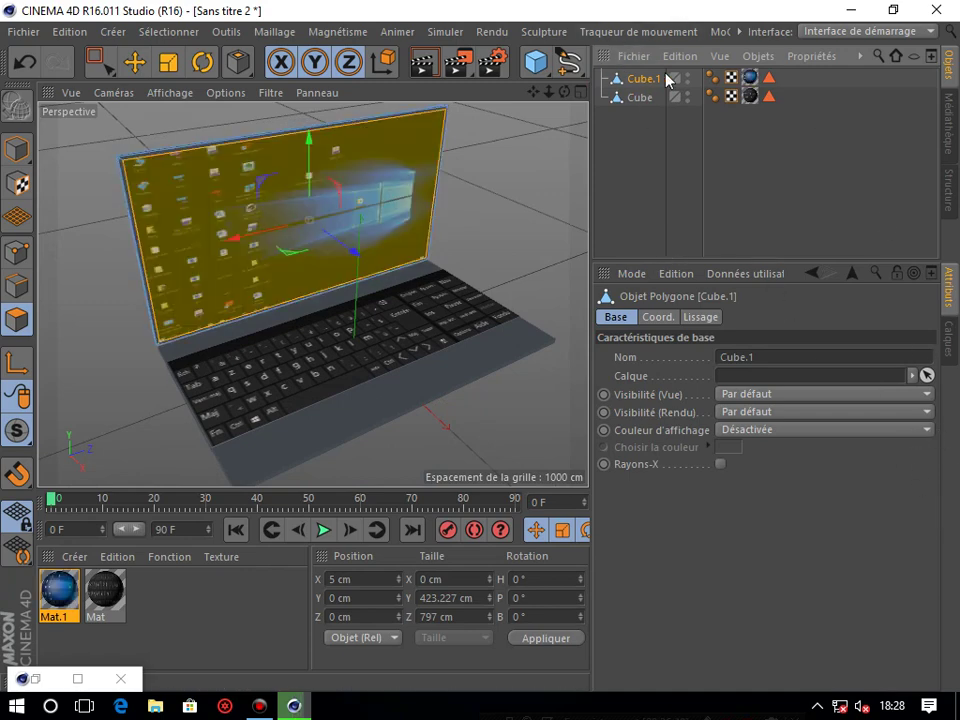
{"action": "left_click", "coordinate": [641, 97], "text": "ctrl"}
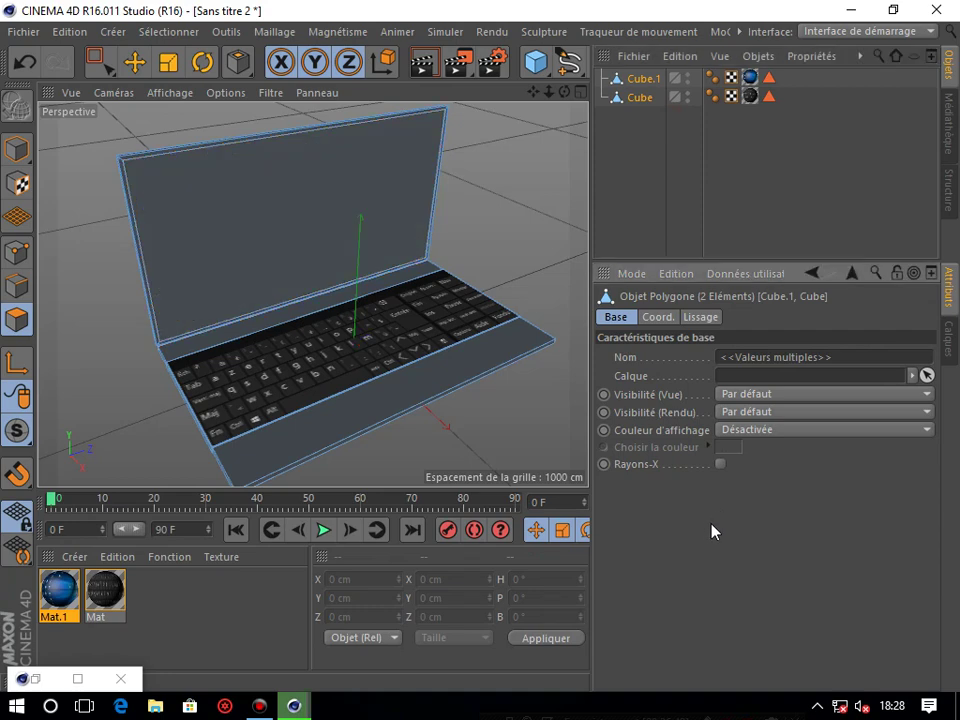
{"action": "key", "text": "ctrl+a"}
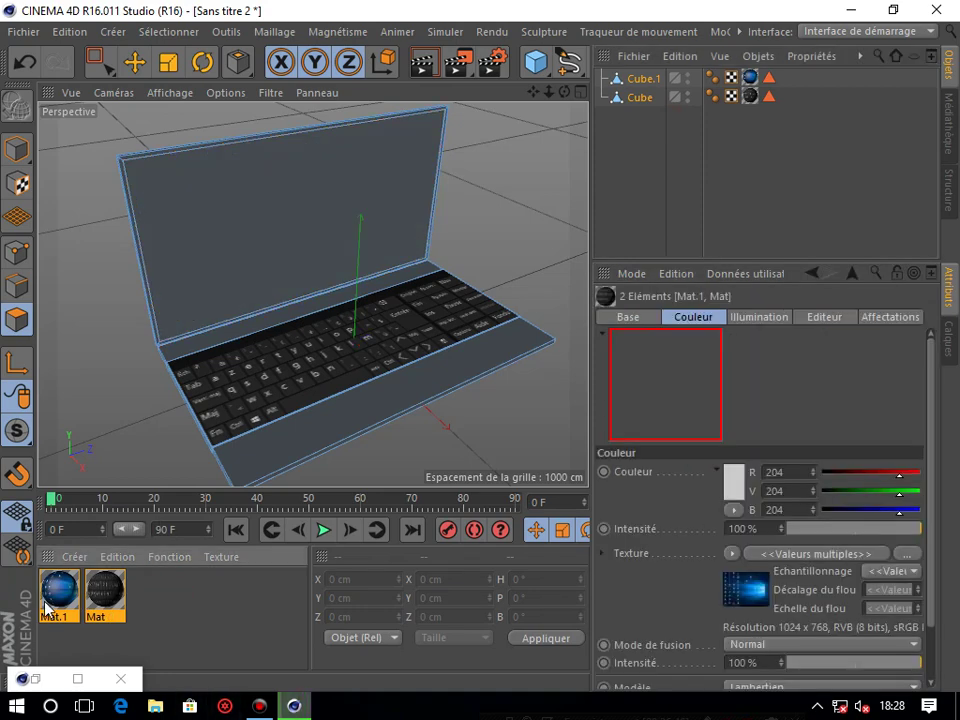
{"action": "key", "text": "Delete"}
Step: Delete the Cube and Cube.1 laptop objects and return to the Move tool
{"action": "left_click_drag", "start_coordinate": [632, 126], "coordinate": [608, 98]}
{"action": "key", "text": "Delete"}
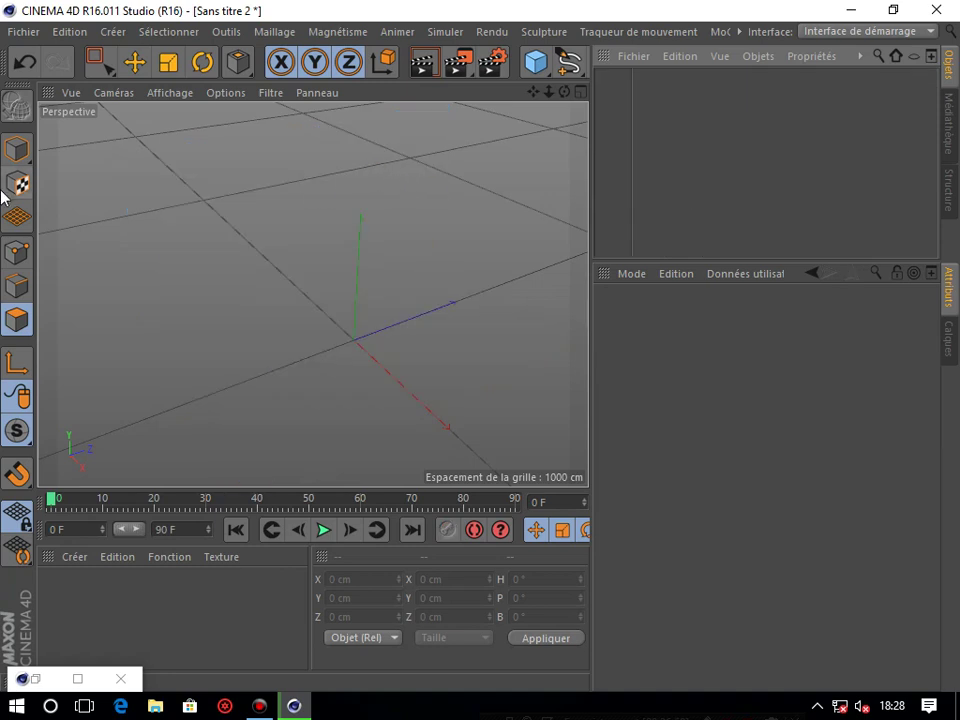
{"action": "left_click", "coordinate": [132, 63]}
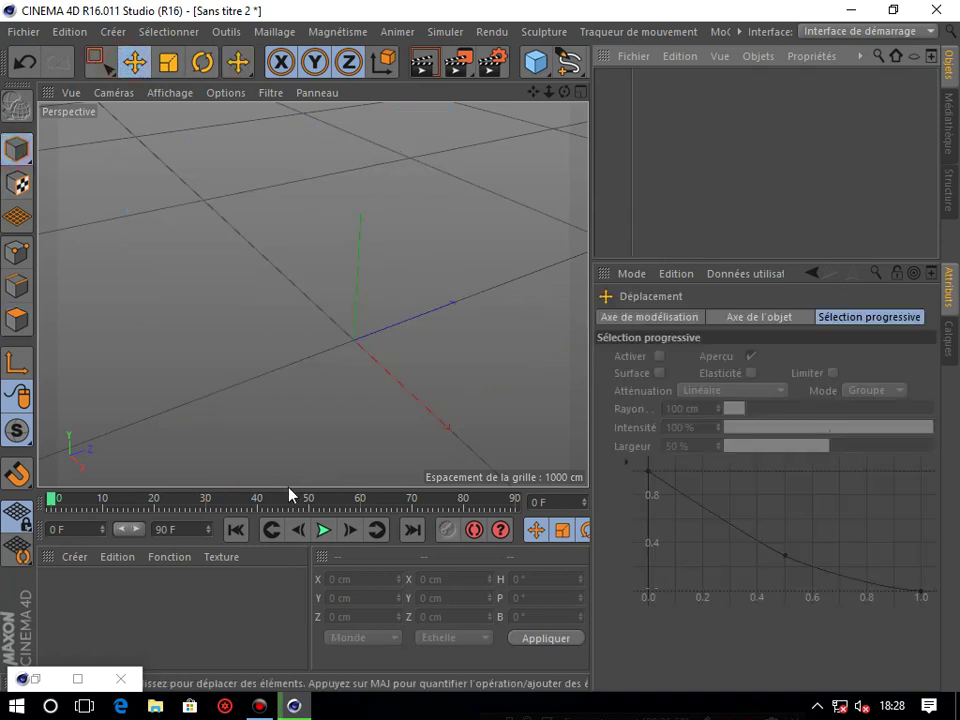